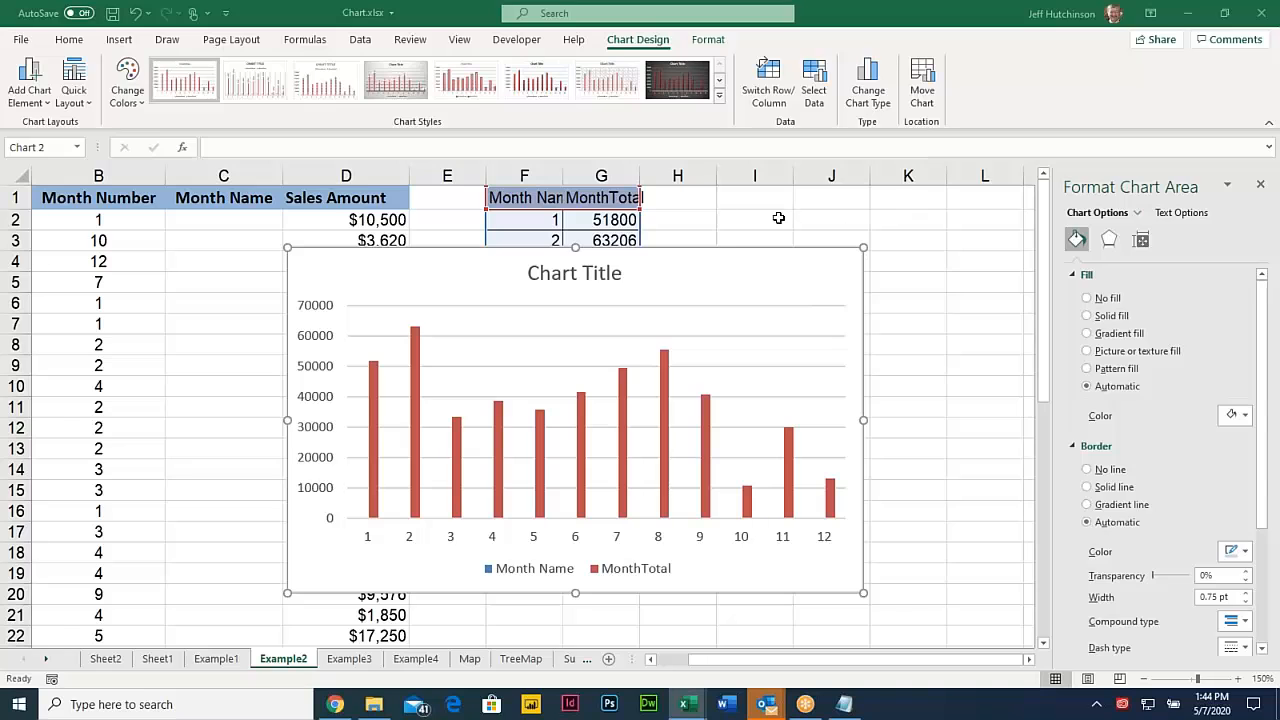
# - Deselect the chart, inspect the =MONTH(A2) formula under Month Number, then go to File
pyautogui.click(741, 222)
pyautogui.click(246, 216)
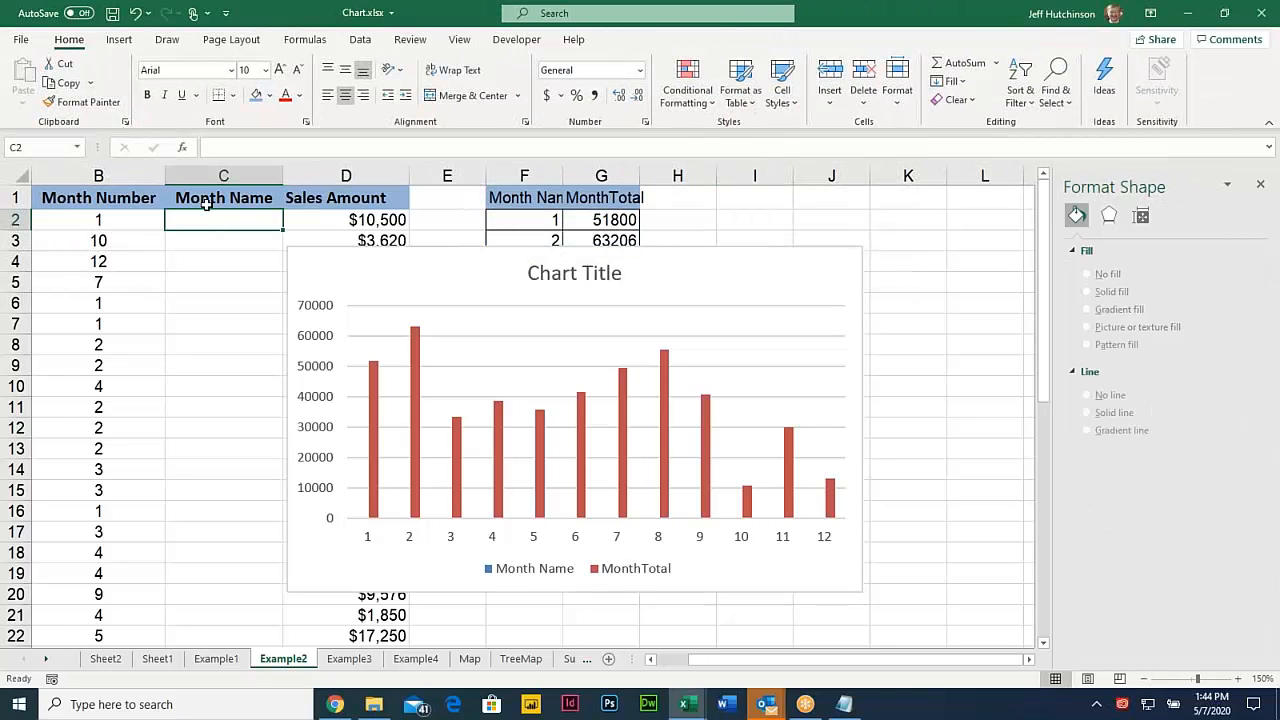
pyautogui.click(63, 196)
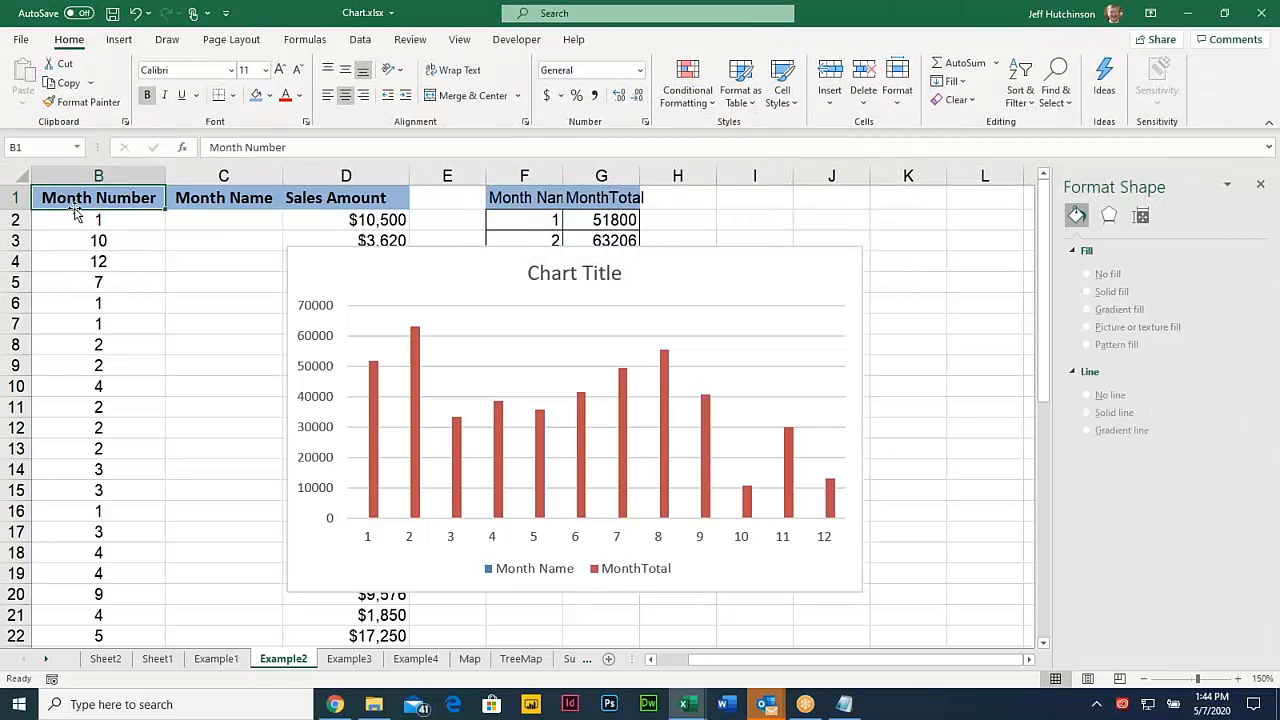
pyautogui.click(88, 219)
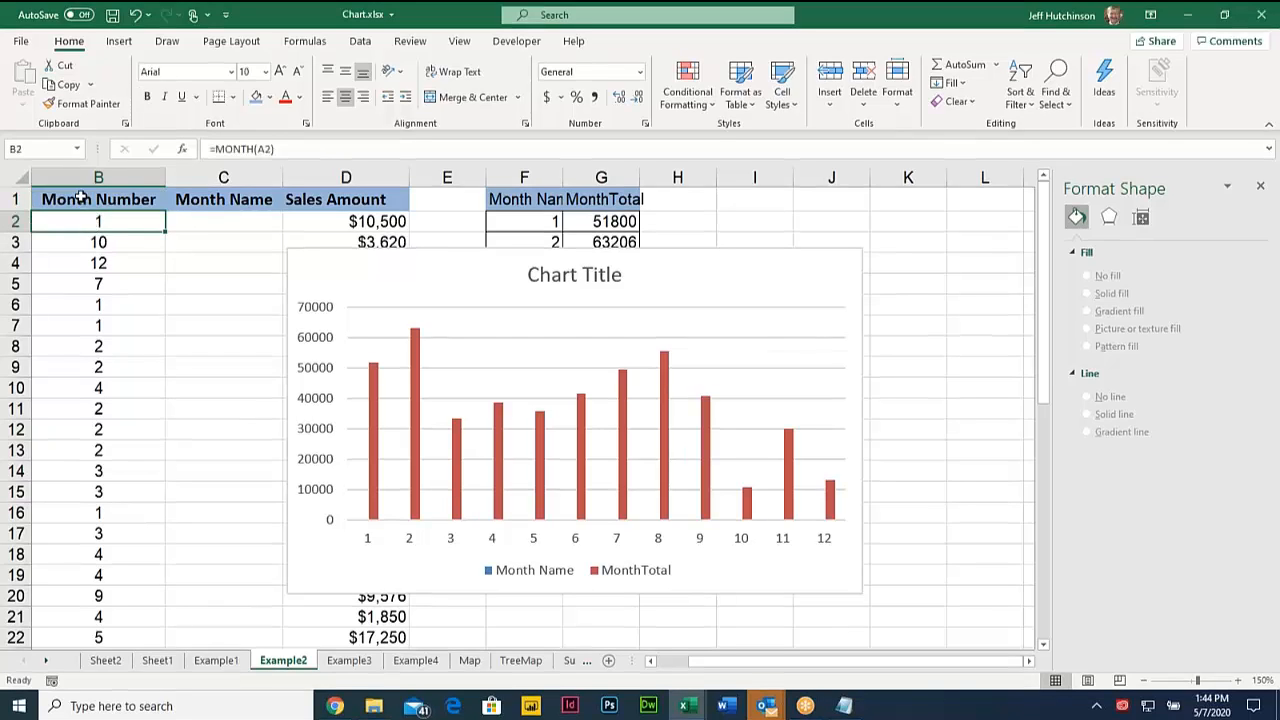
pyautogui.click(80, 196)
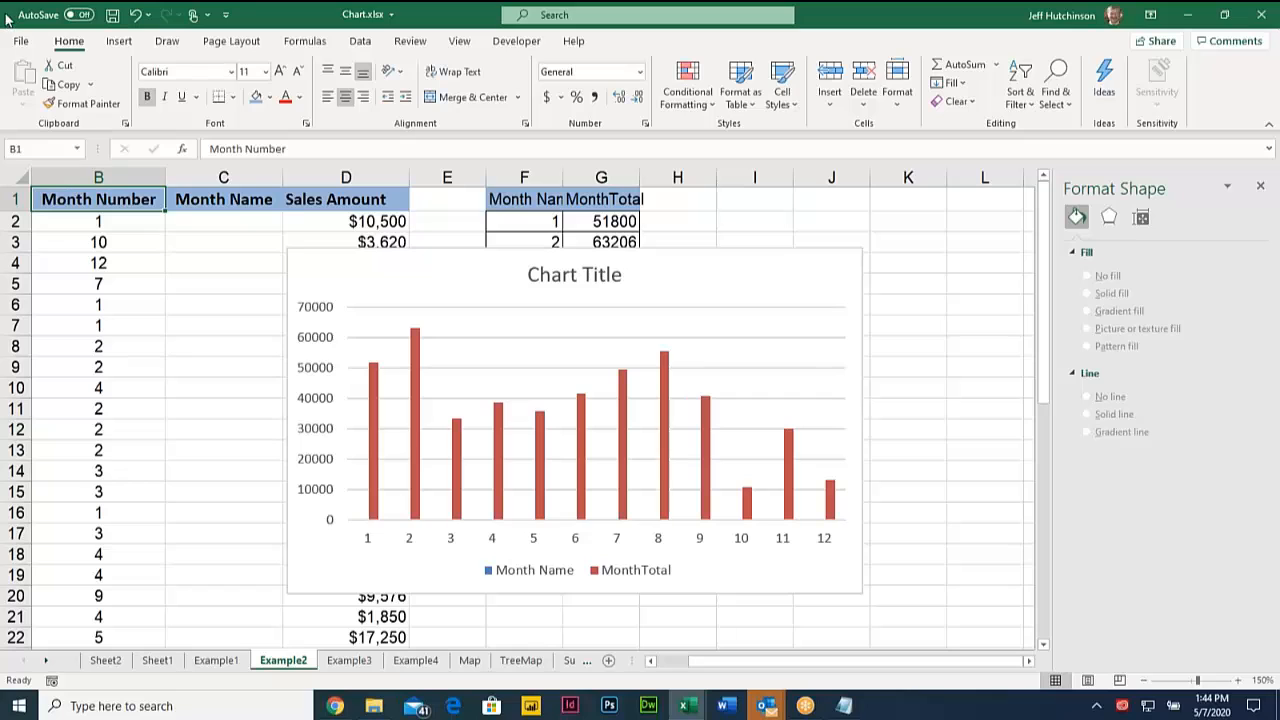
pyautogui.click(20, 45)
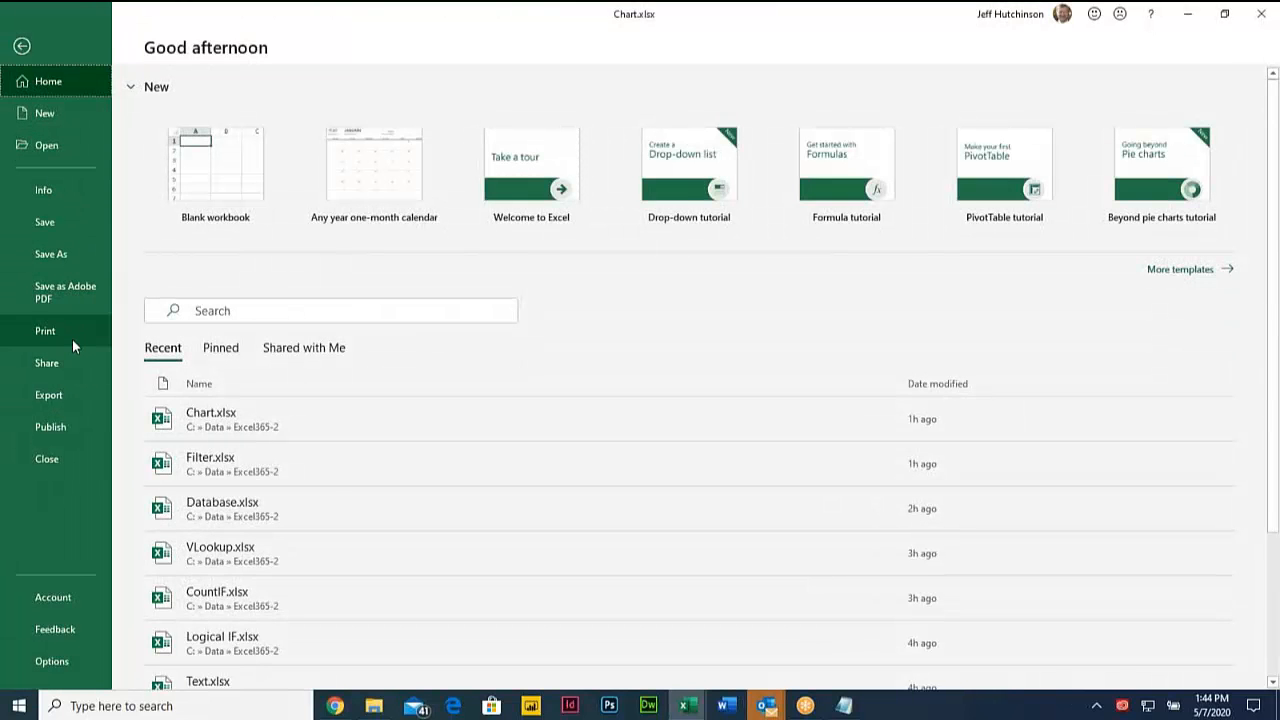
# - Browse to the Excel365-2 folder and open Pivot1.xlsx
pyautogui.click(48, 145)
pyautogui.click(205, 484)
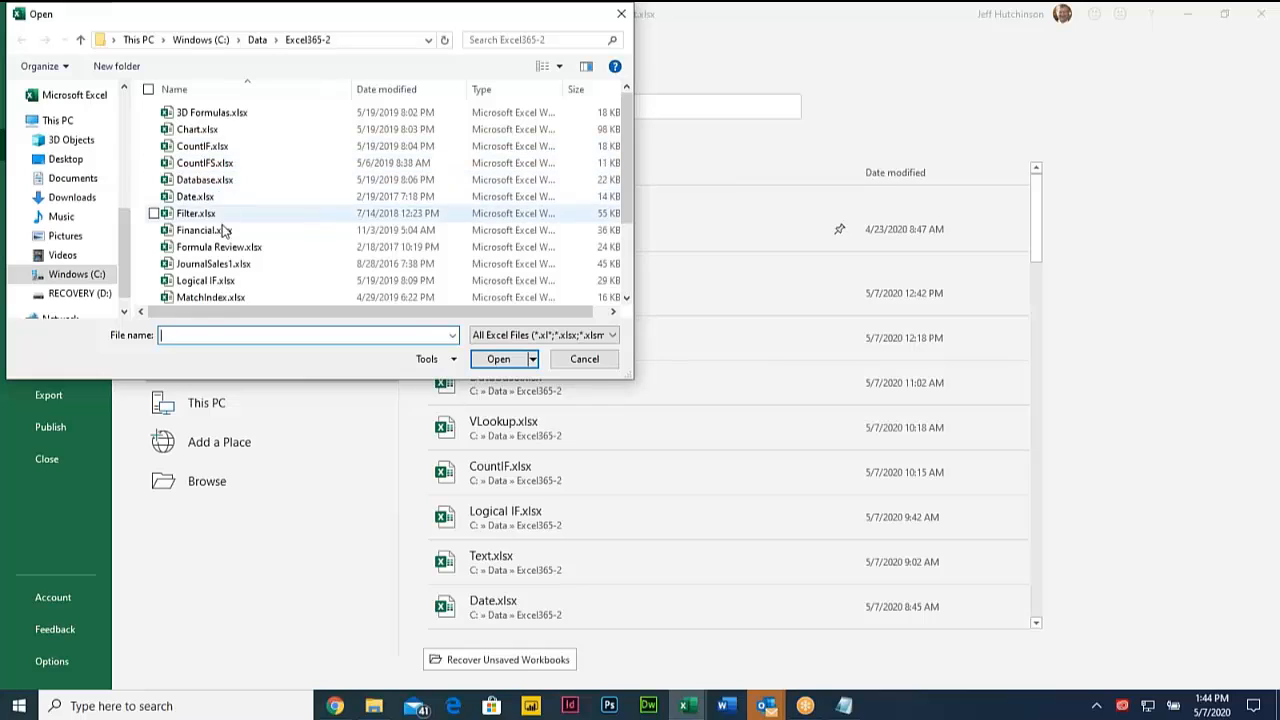
pyautogui.scroll(-2, 224, 261)
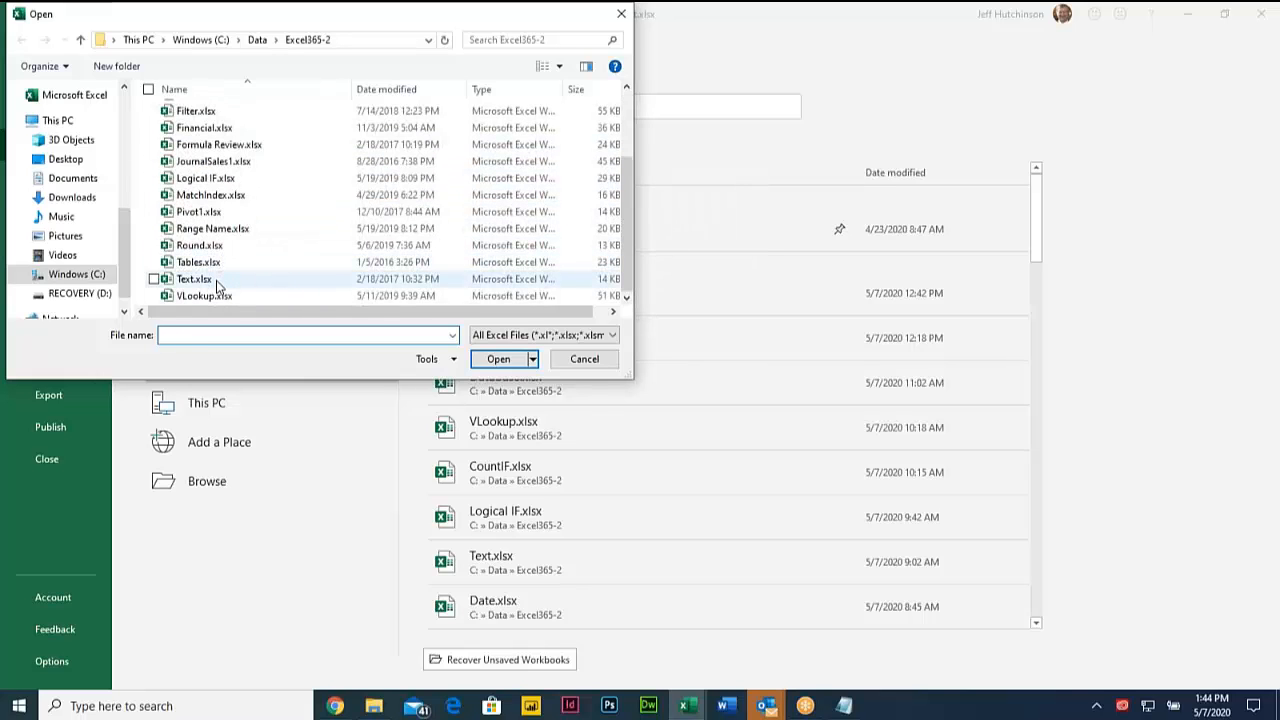
pyautogui.click(207, 213)
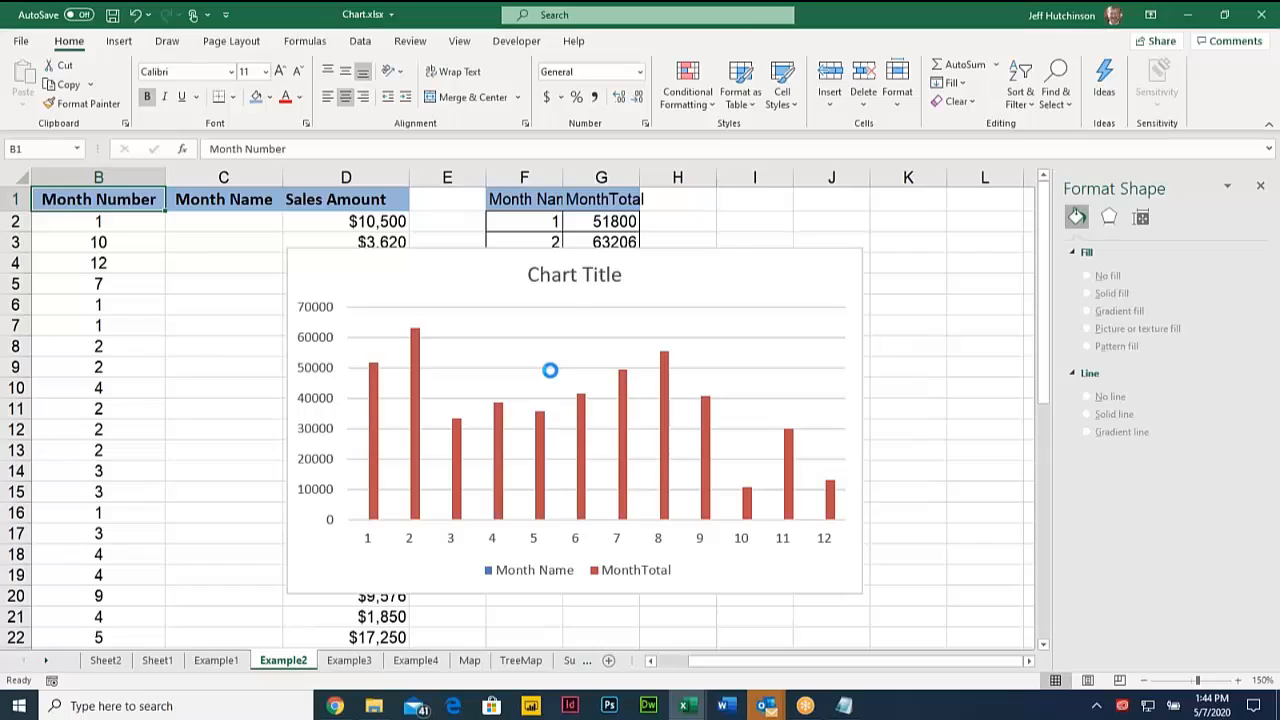
pyautogui.scroll(5, 487, 301)
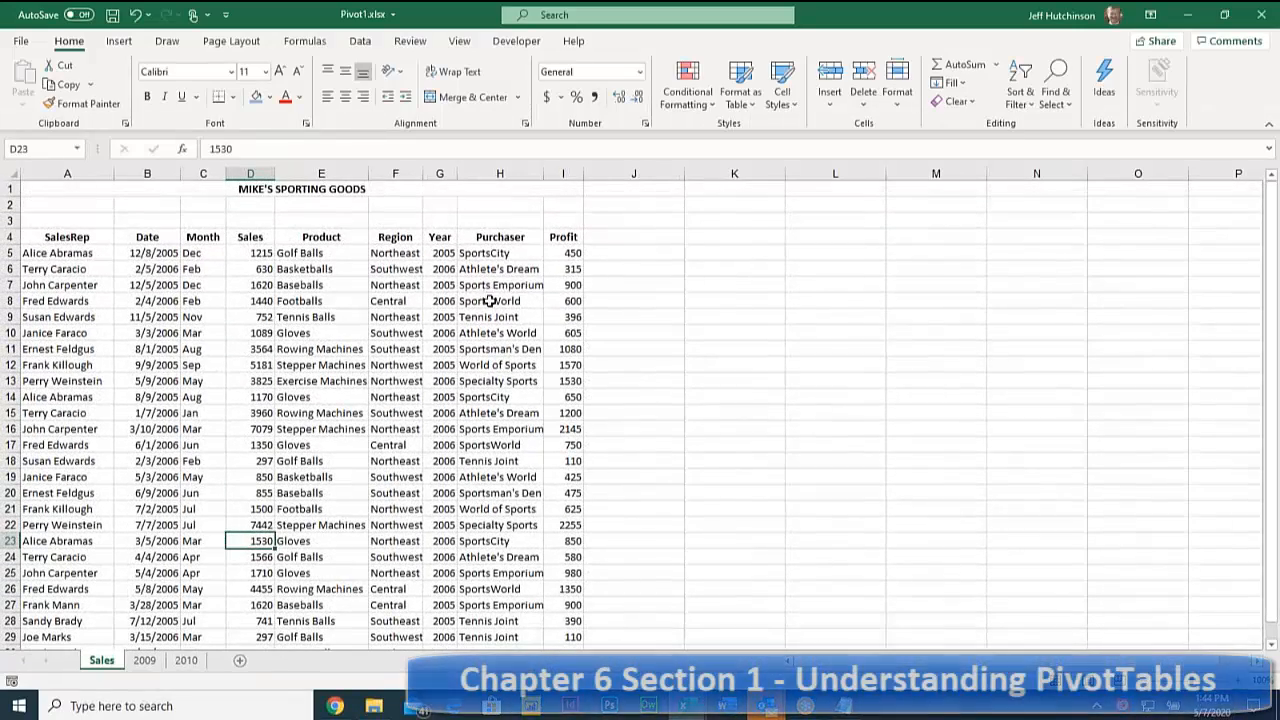
pyautogui.click(321, 285)
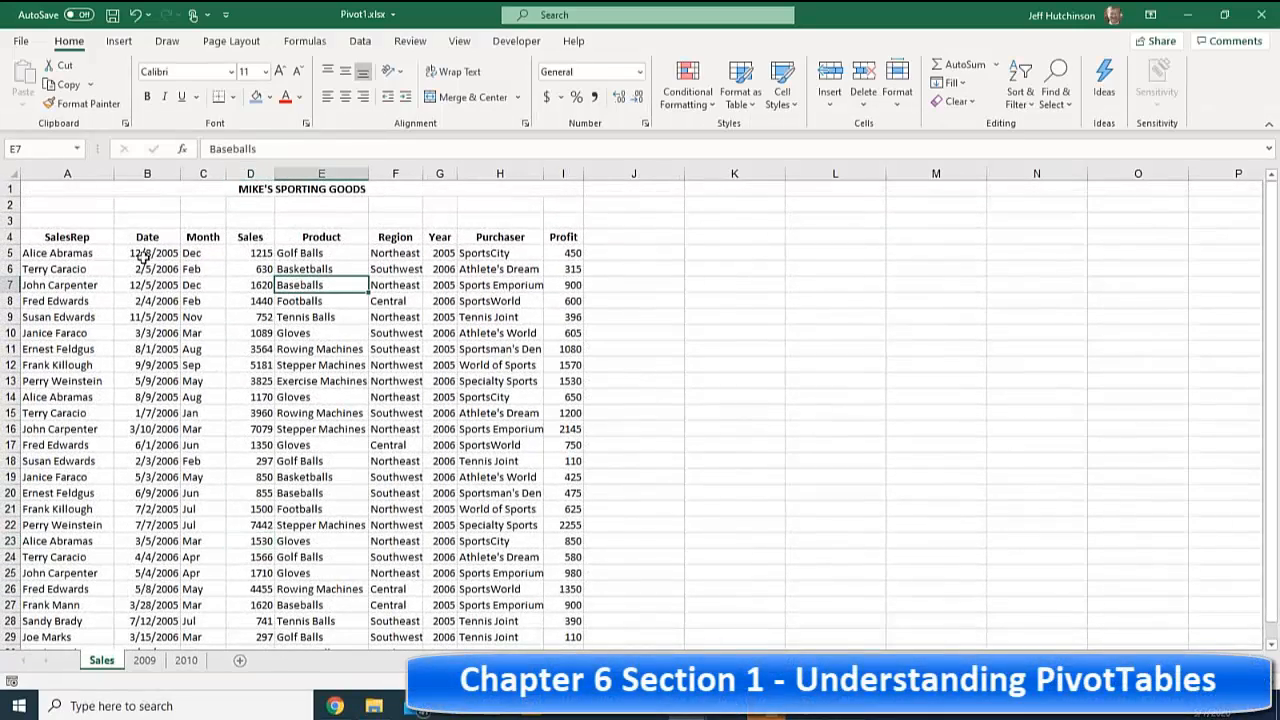
pyautogui.click(147, 253)
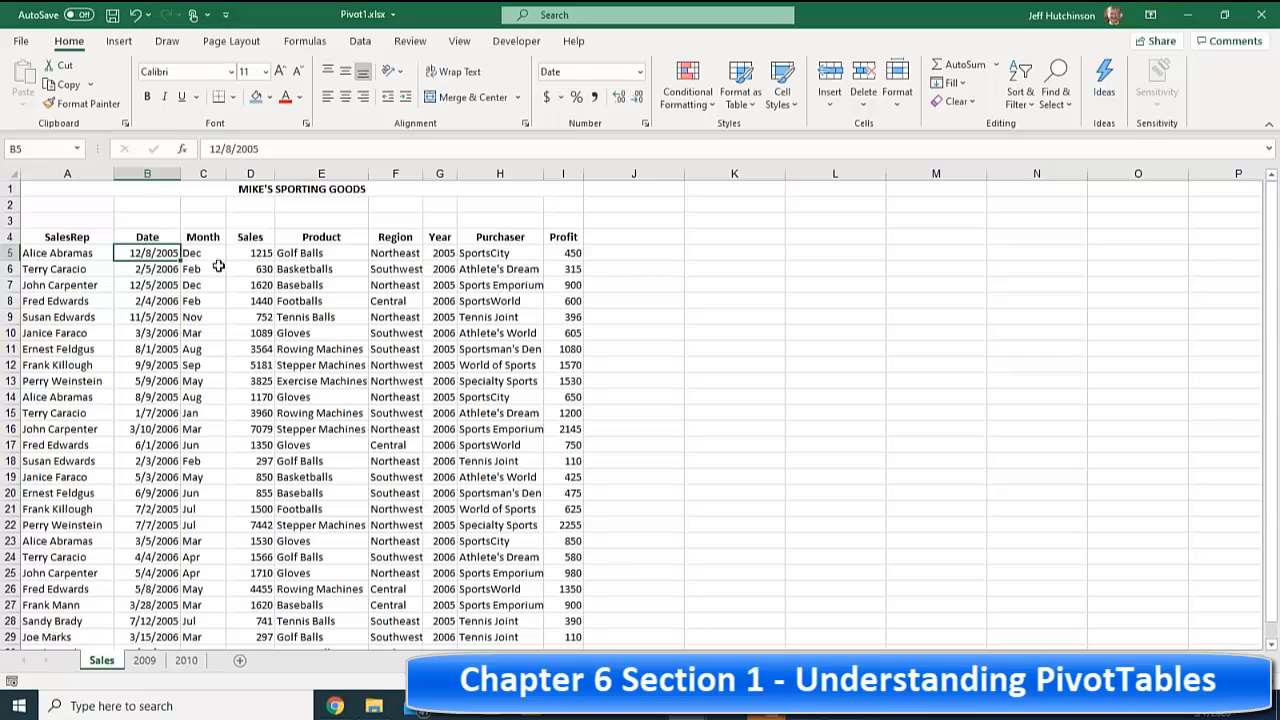
pyautogui.moveTo(57, 236); pyautogui.dragTo(47, 365)
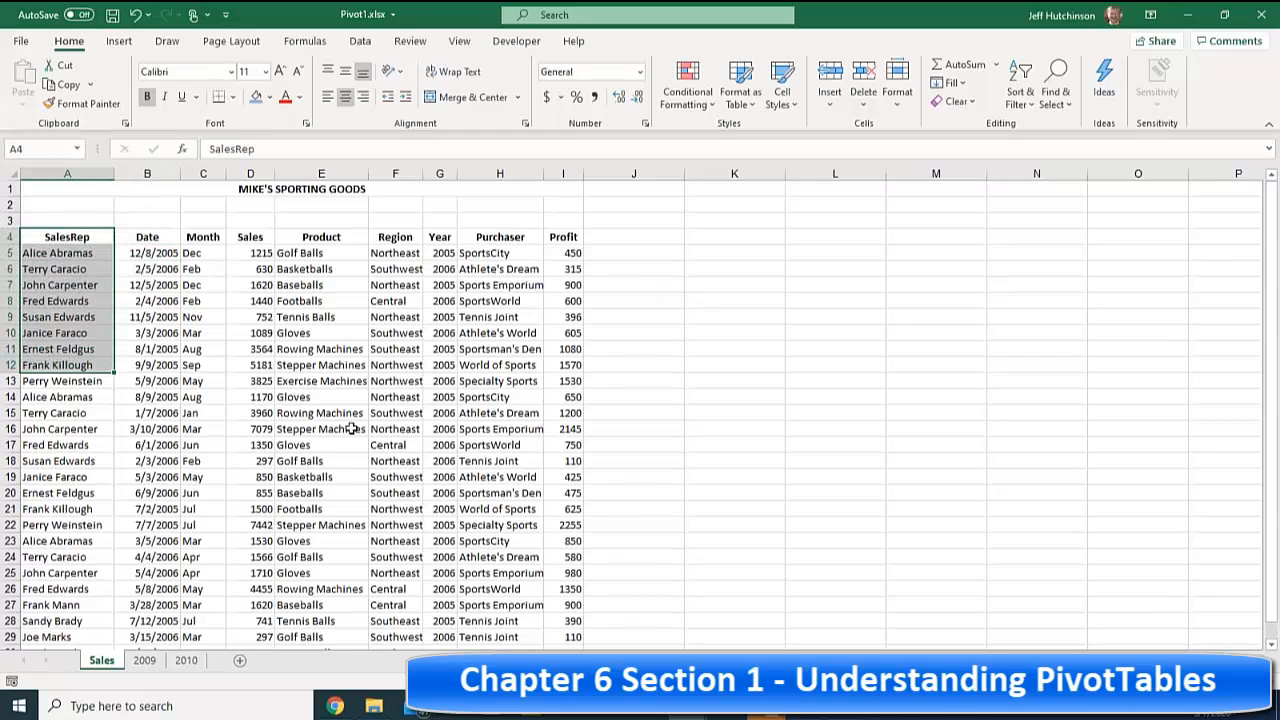
pyautogui.click(190, 244)
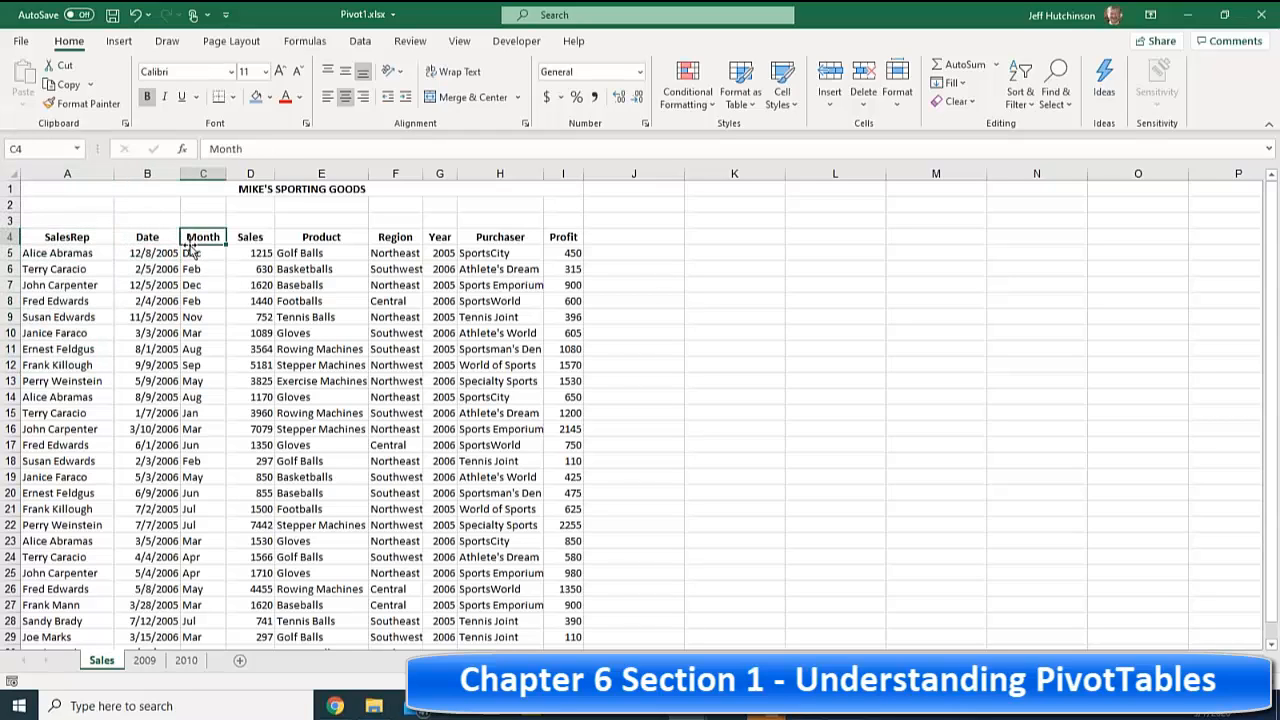
pyautogui.doubleClick(305, 242)
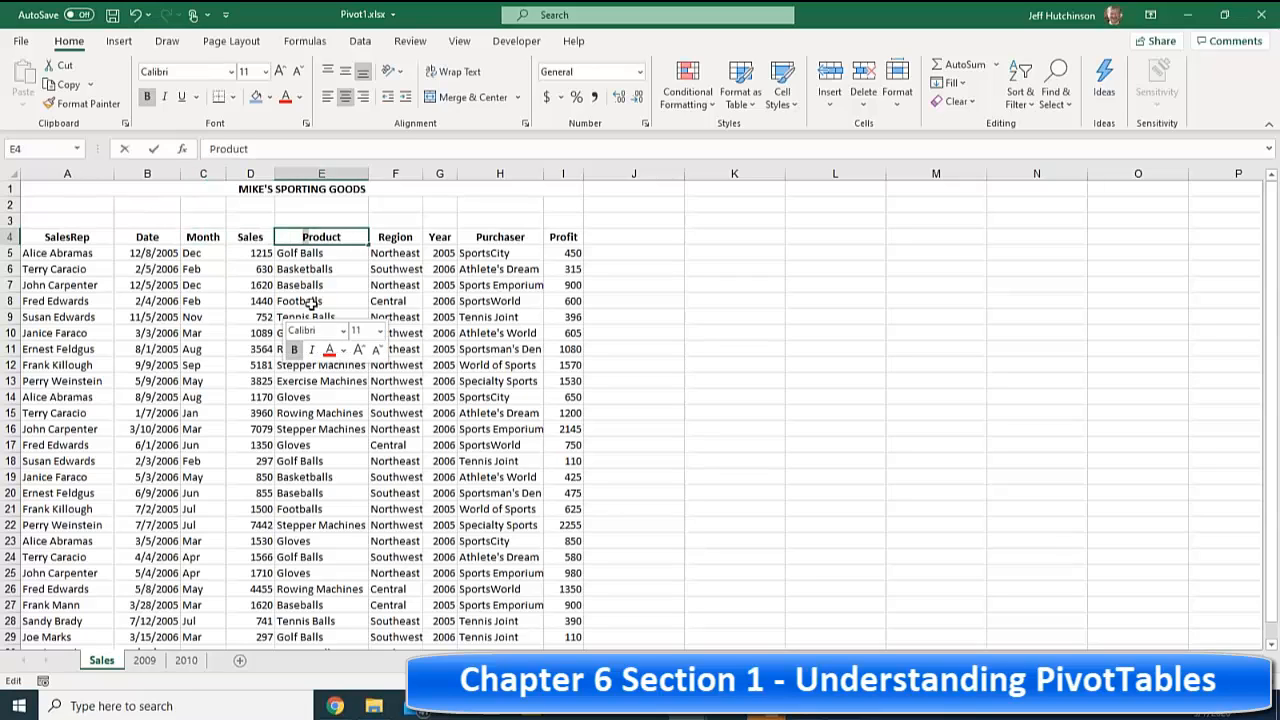
pyautogui.click(300, 270)
pyautogui.moveTo(320, 243); pyautogui.dragTo(358, 345)
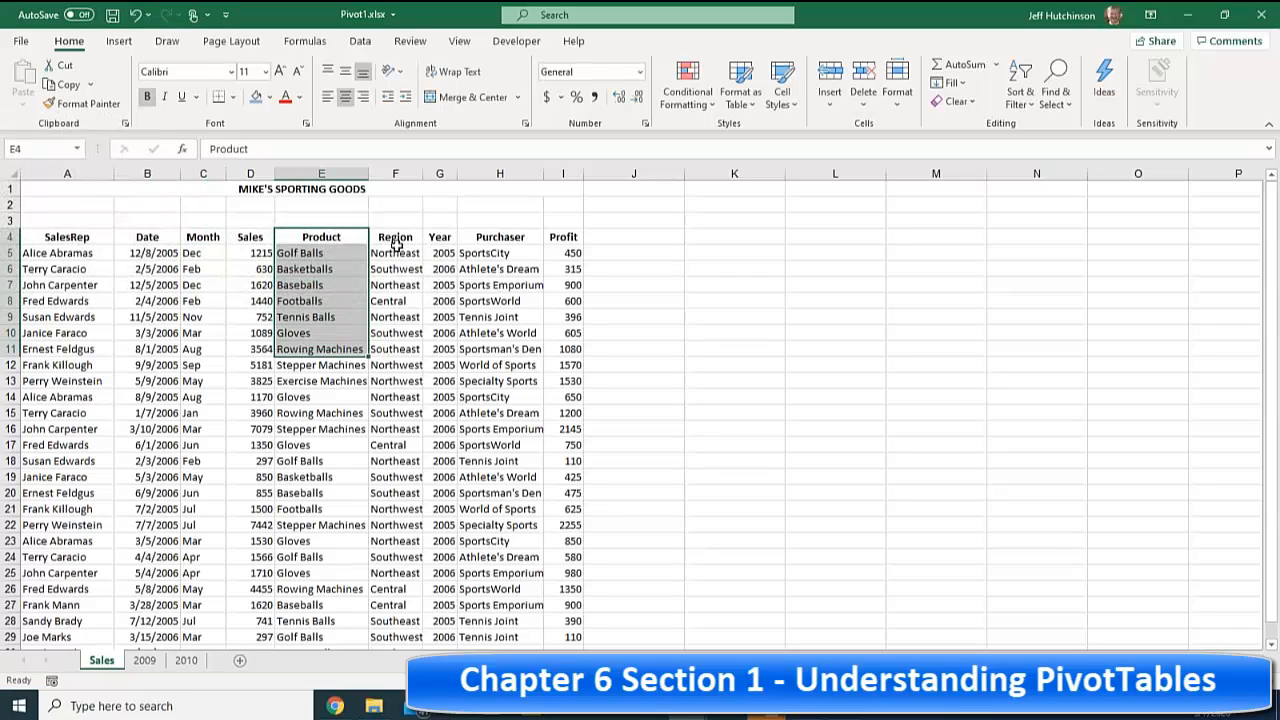
pyautogui.moveTo(395, 243); pyautogui.dragTo(395, 317)
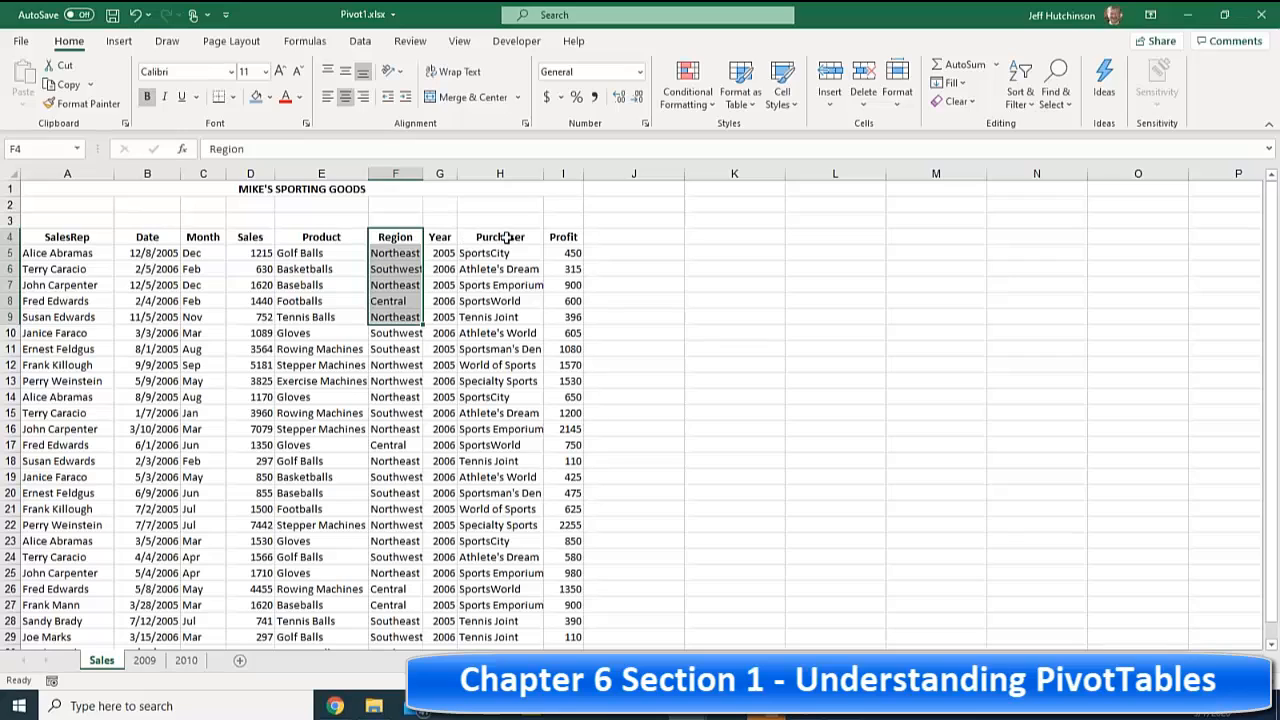
pyautogui.moveTo(563, 236); pyautogui.dragTo(563, 288)
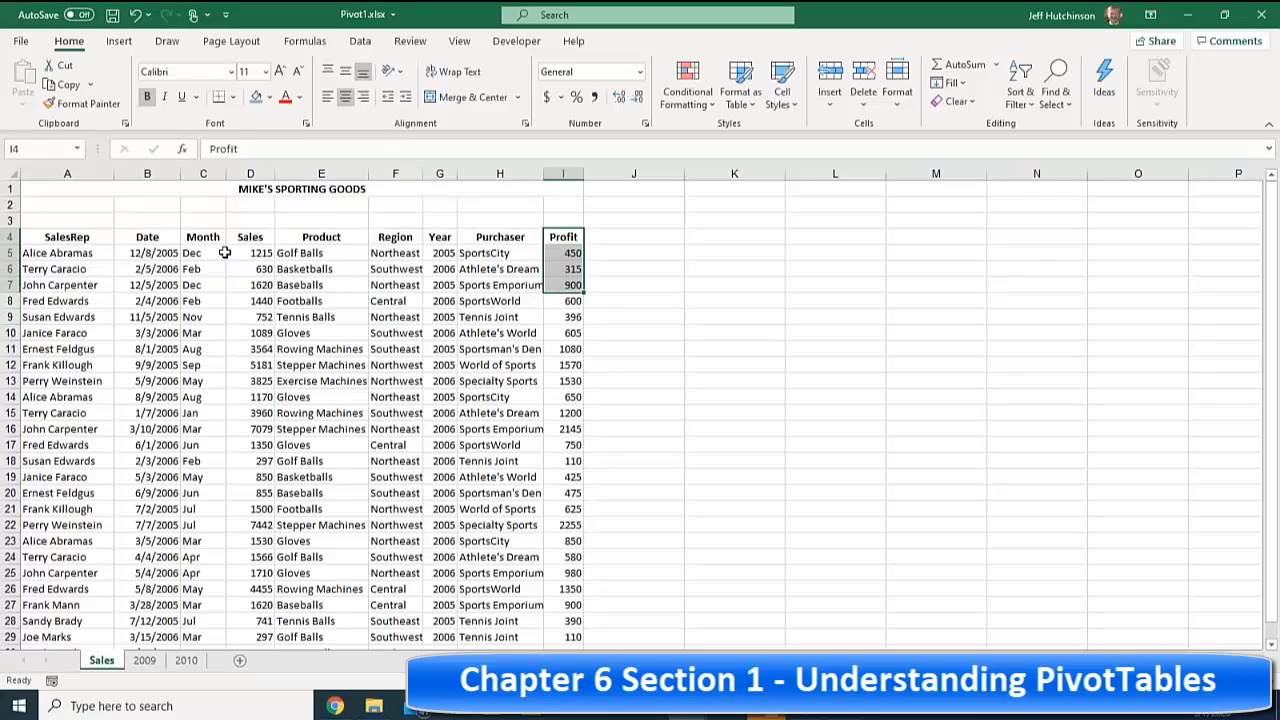
pyautogui.moveTo(250, 236); pyautogui.dragTo(245, 337)
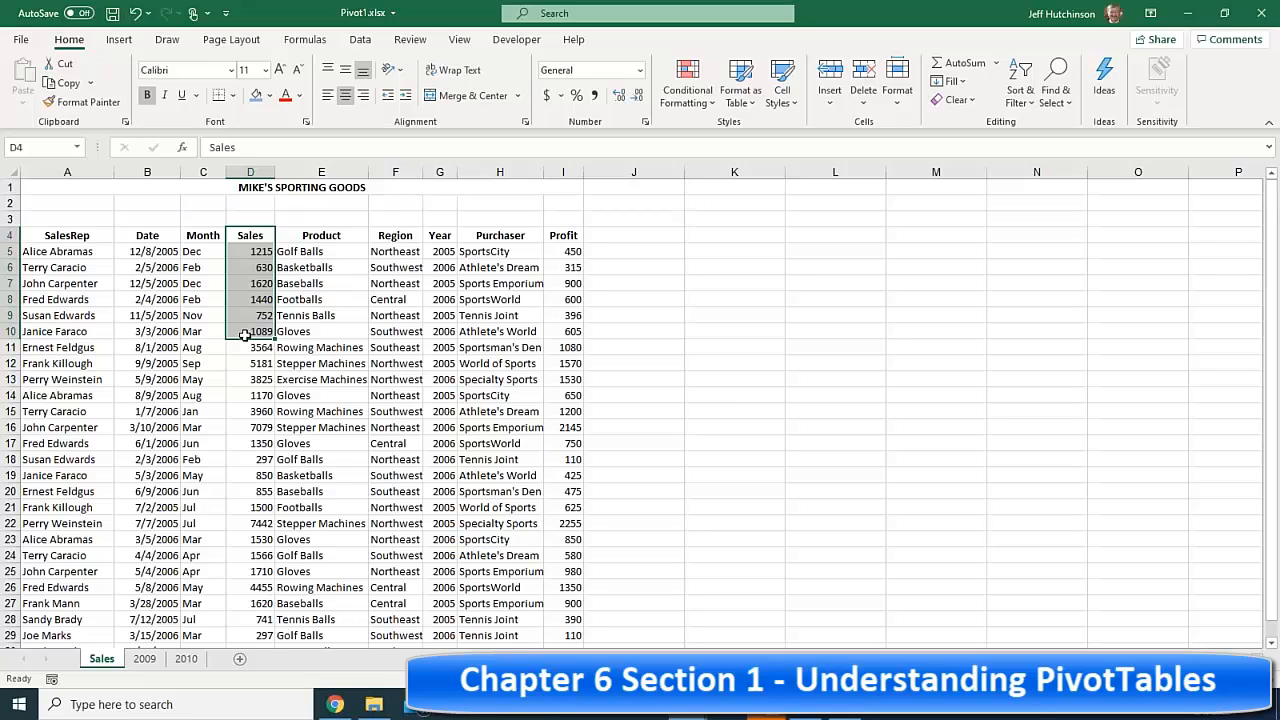
pyautogui.click(323, 329)
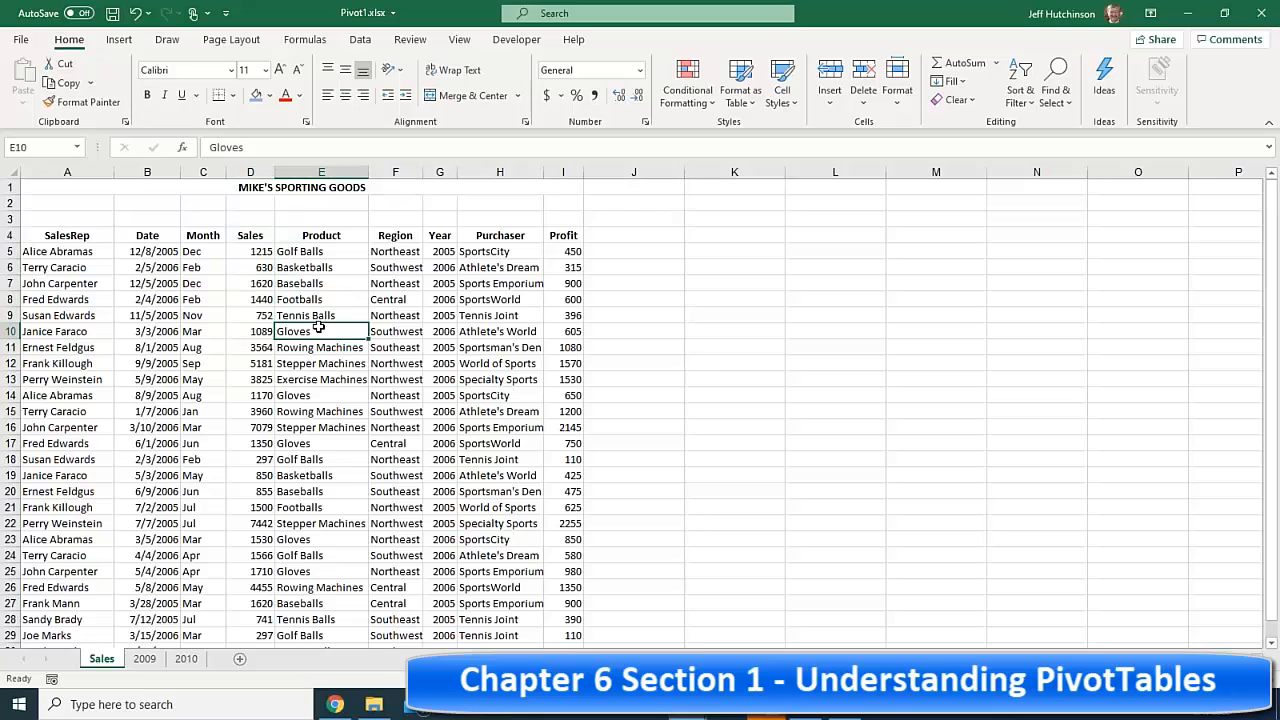
pyautogui.click(288, 361)
pyautogui.click(1258, 58)
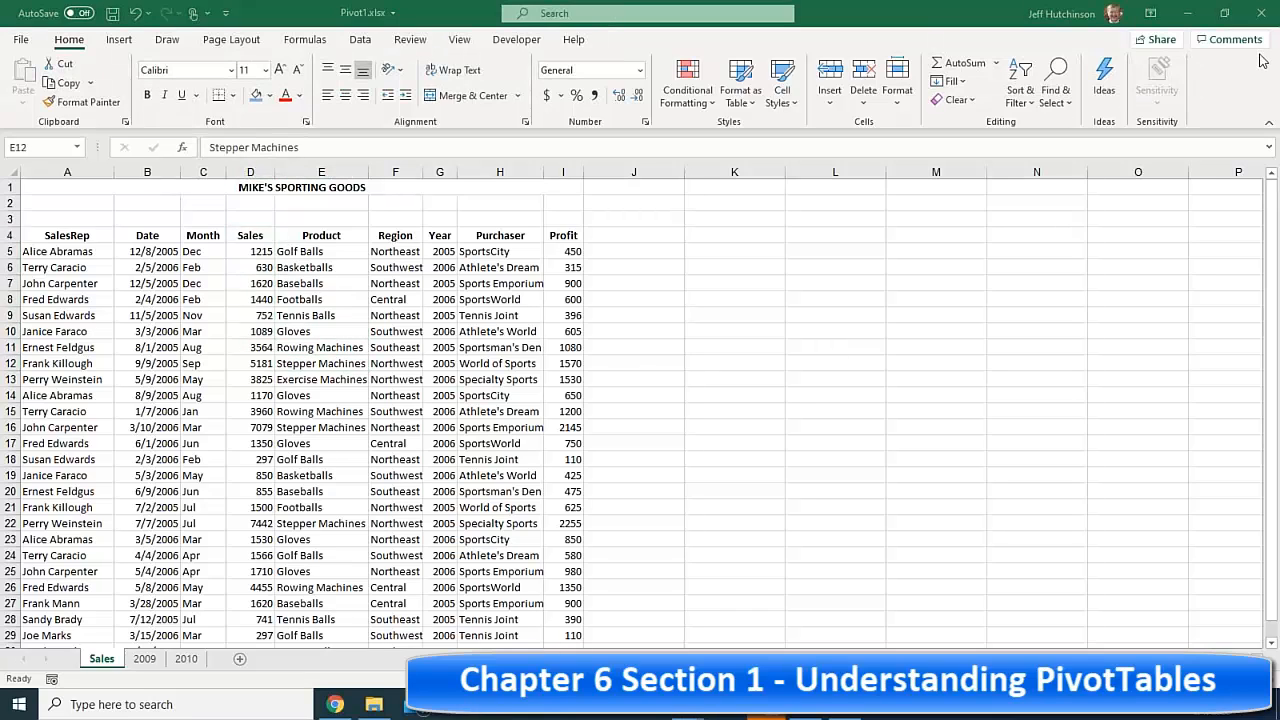
pyautogui.click(245, 398)
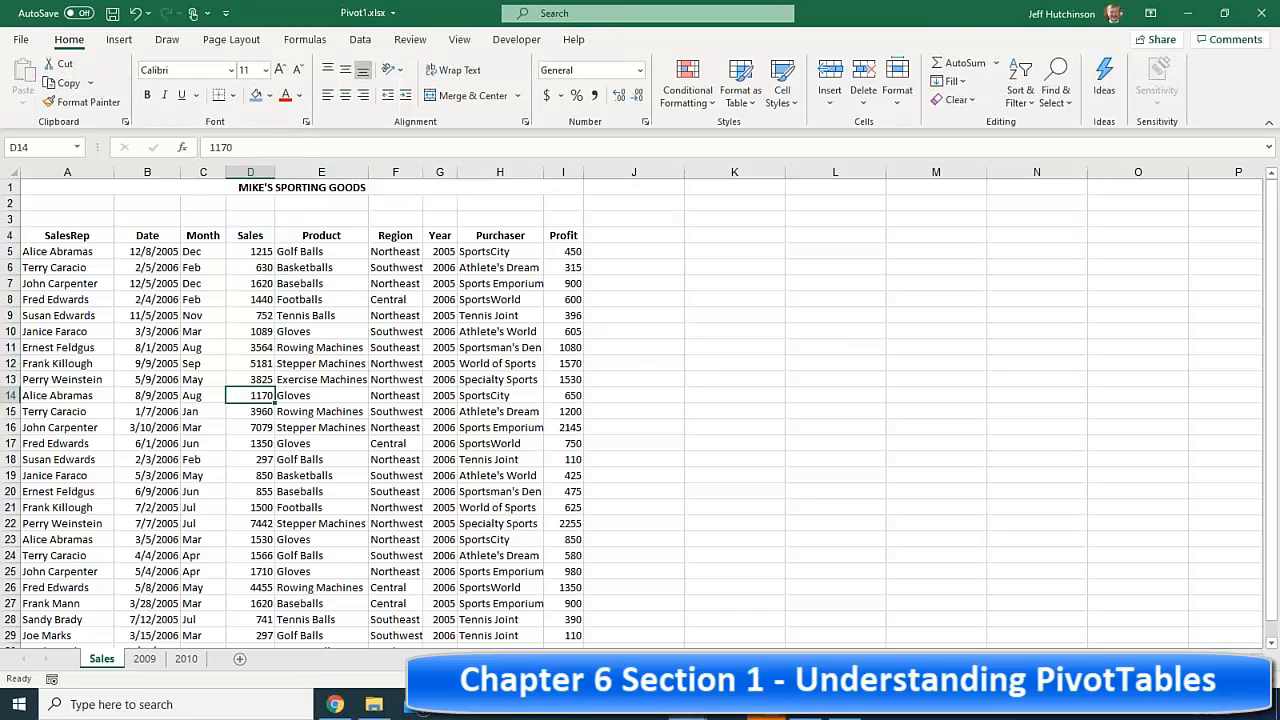
pyautogui.click(170, 378)
pyautogui.click(269, 396)
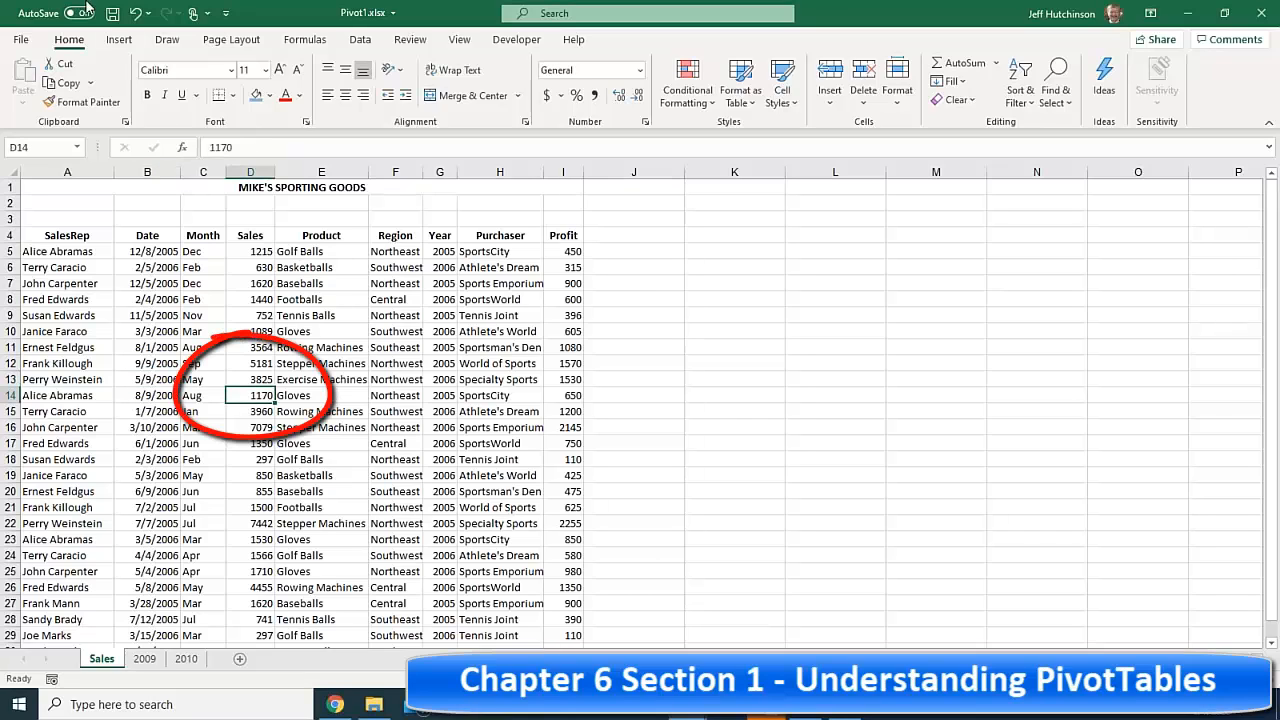
pyautogui.click(118, 38)
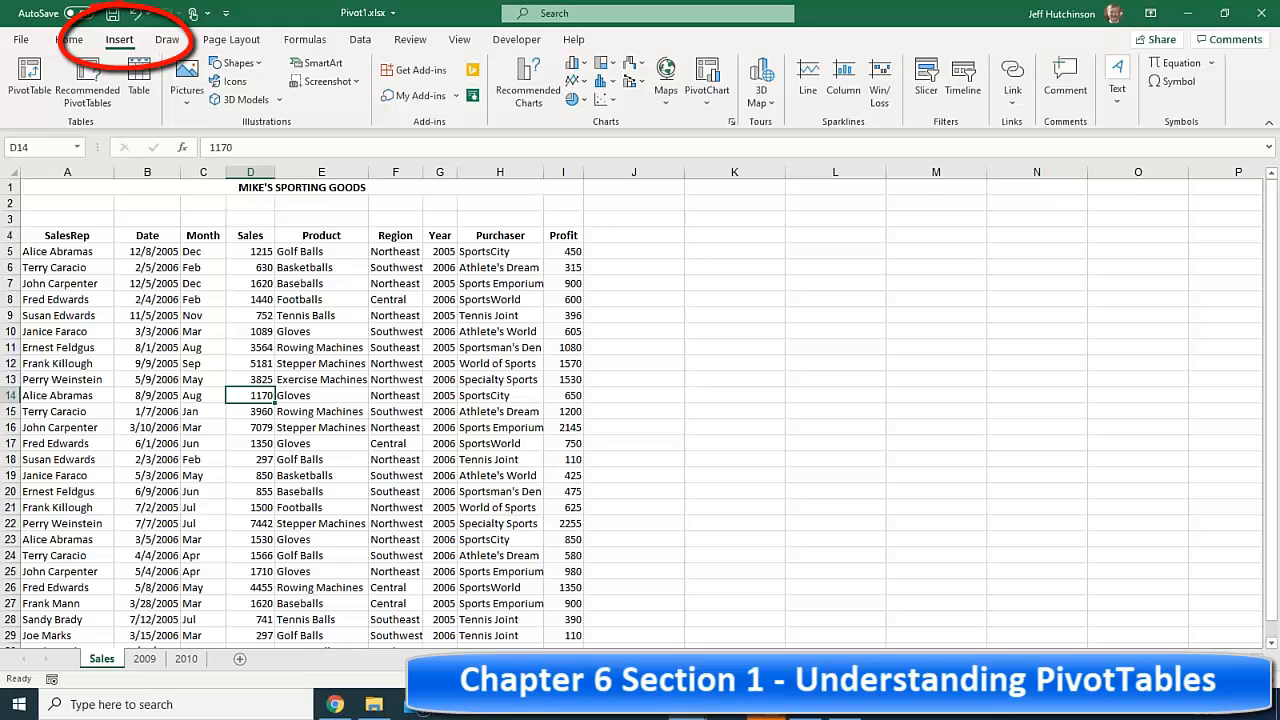
# - Insert a PivotTable from Sales!$A$4:$I$30 onto a new worksheet
pyautogui.click(31, 80)
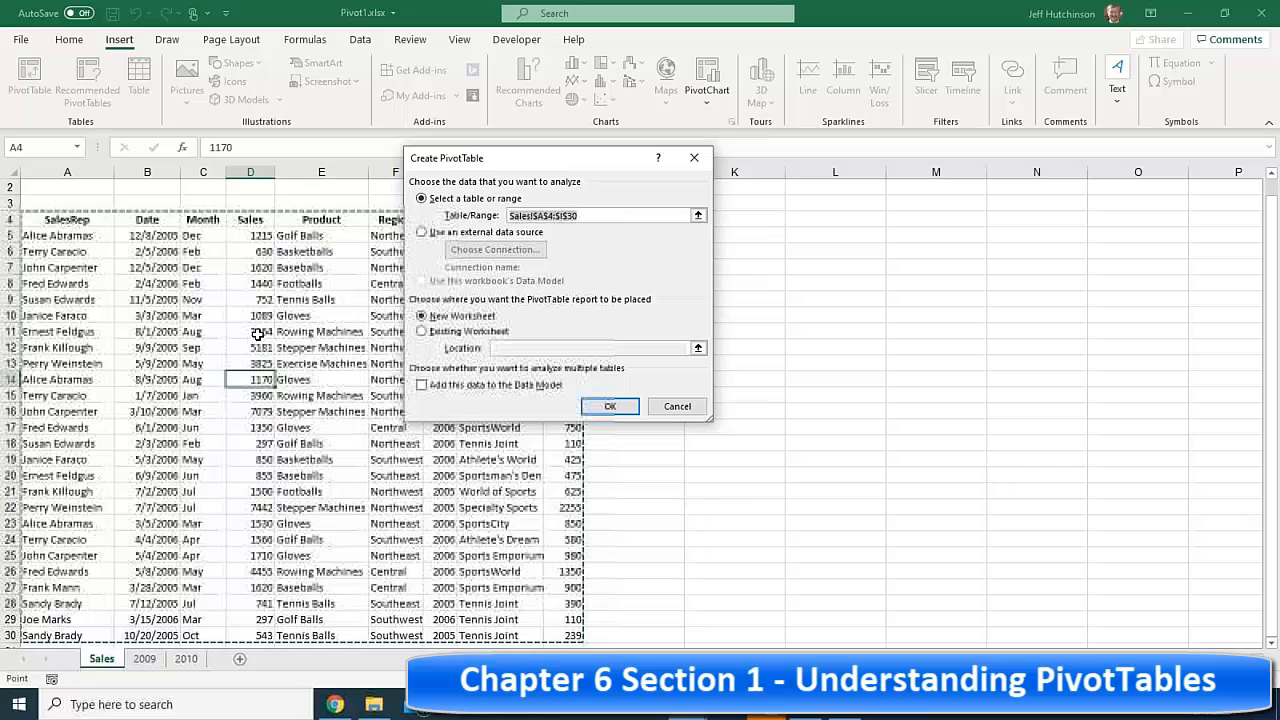
pyautogui.click(609, 408)
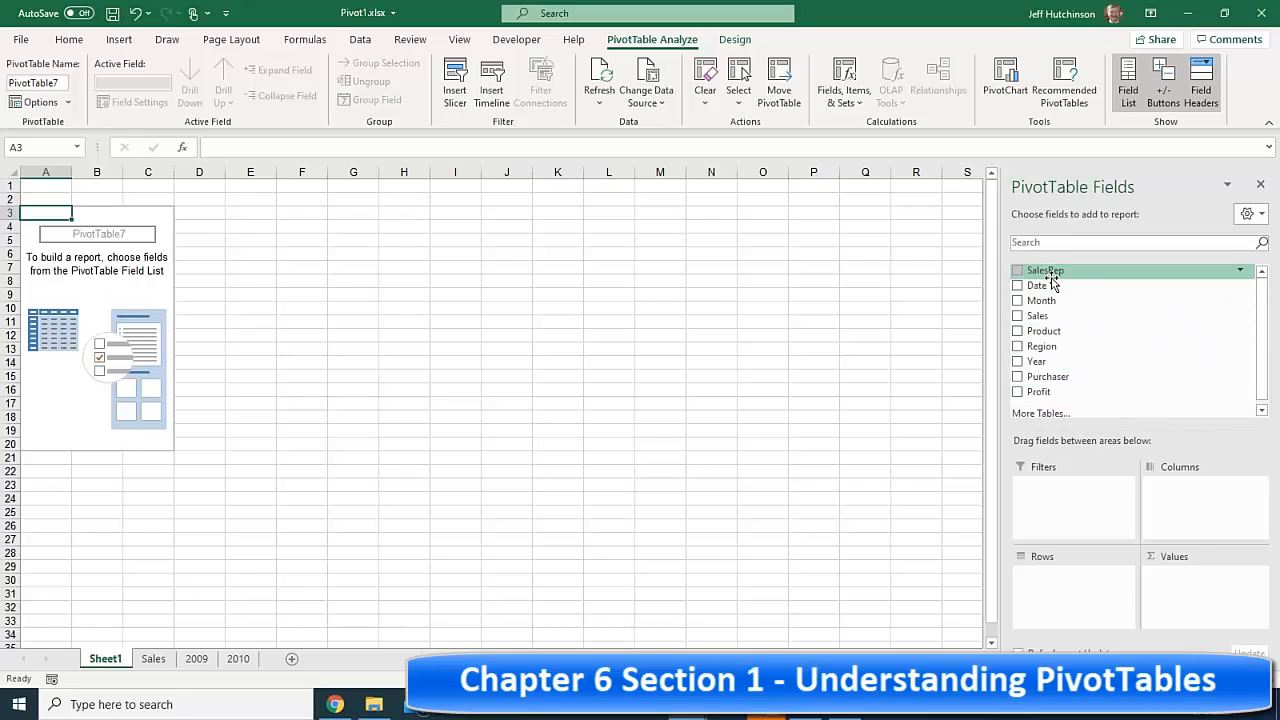
pyautogui.click(153, 658)
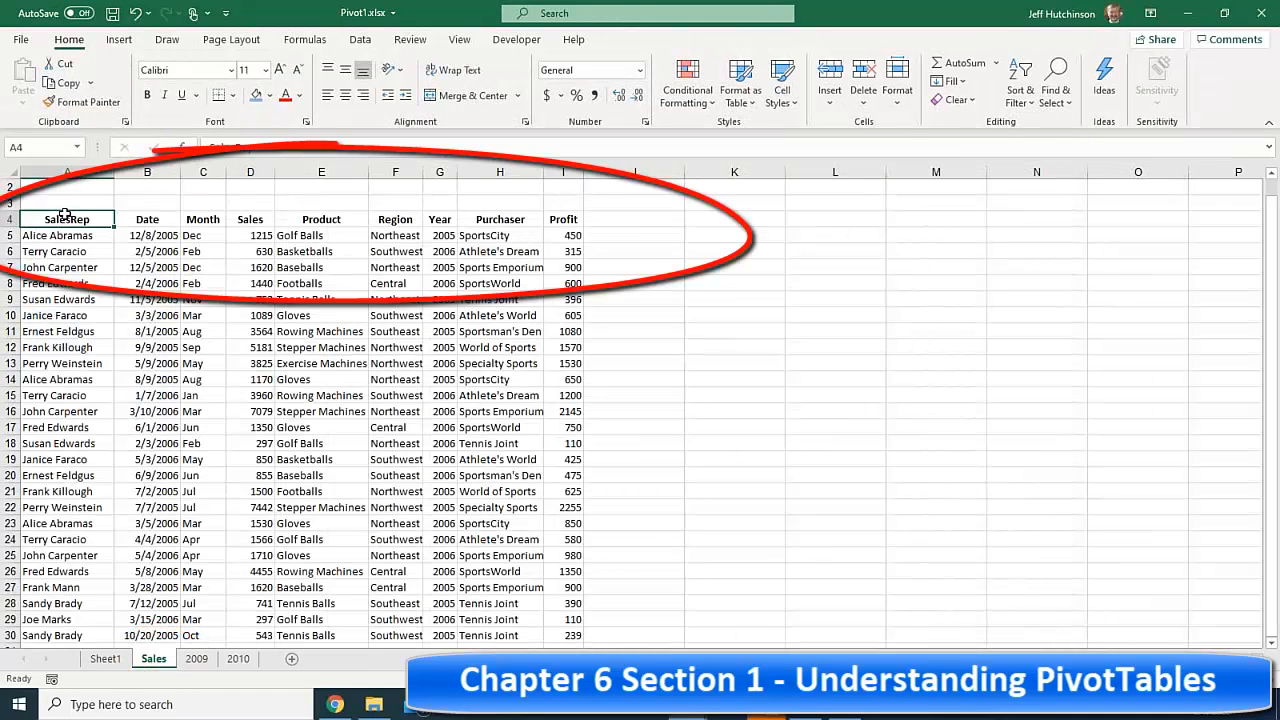
pyautogui.moveTo(63, 214); pyautogui.dragTo(281, 218)
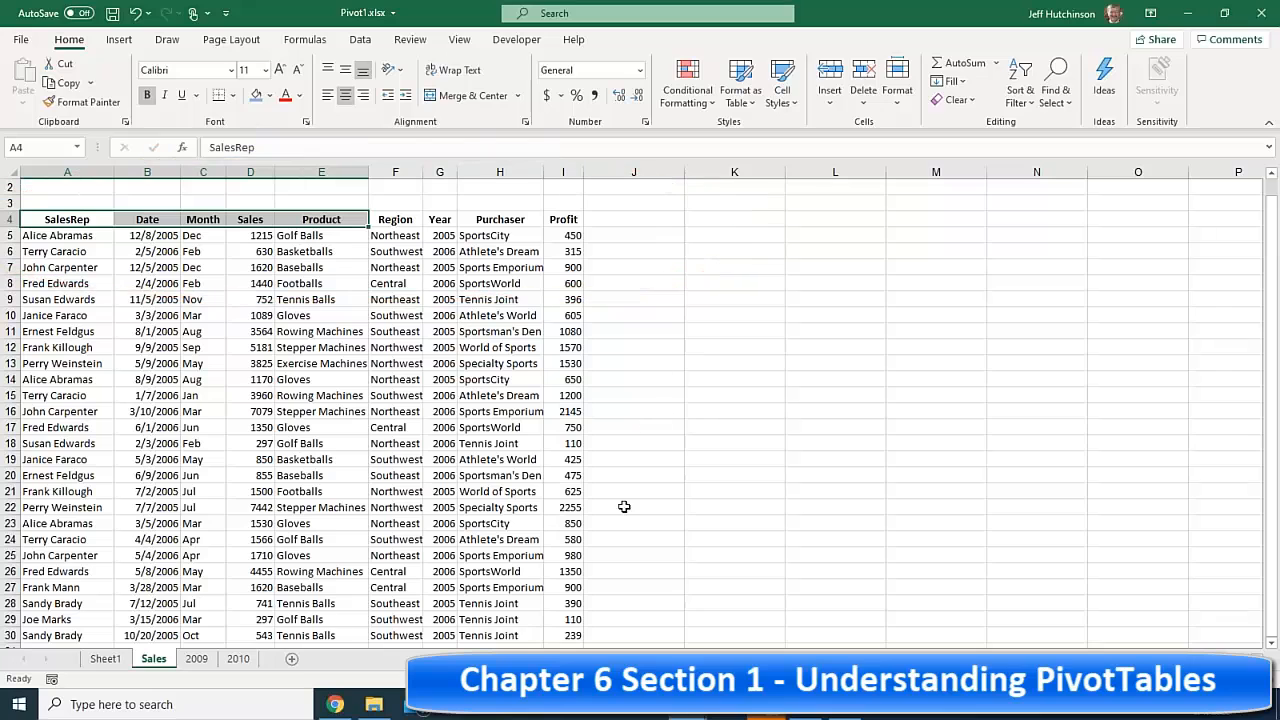
pyautogui.click(105, 658)
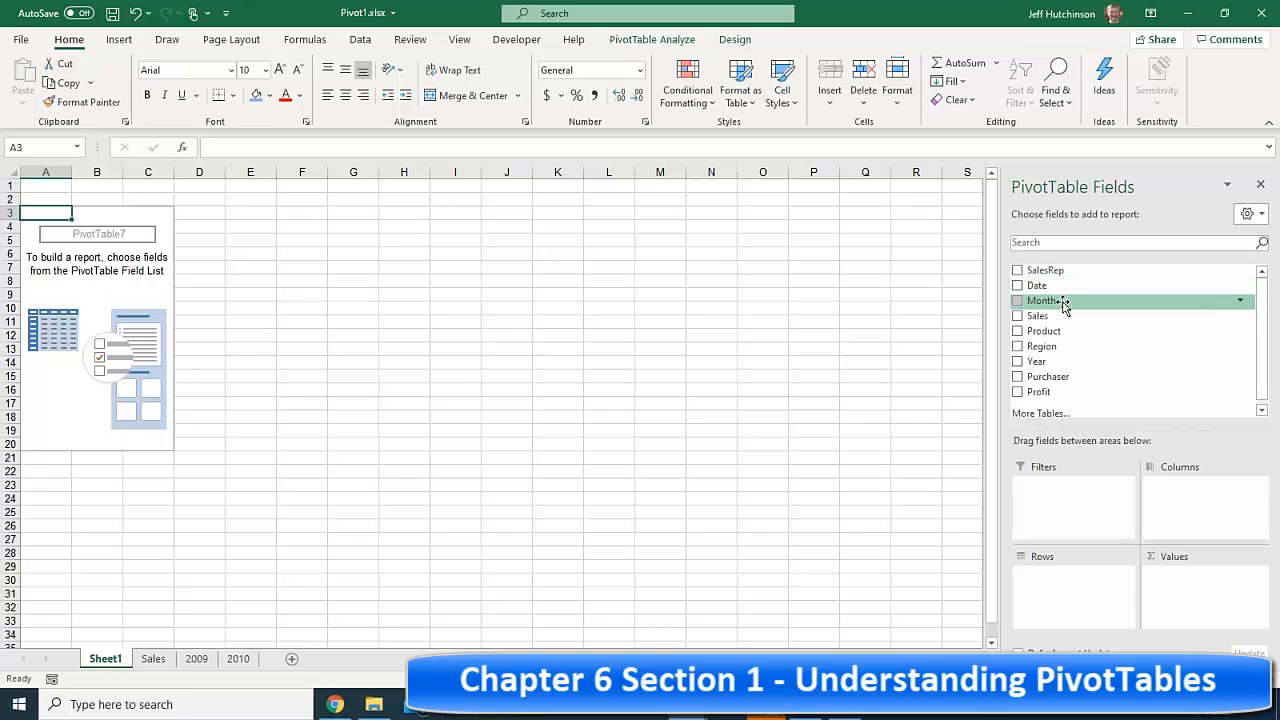
# - Place Month in Rows, Sales in Values and Product in Columns
pyautogui.moveTo(1066, 306); pyautogui.dragTo(1050, 588)
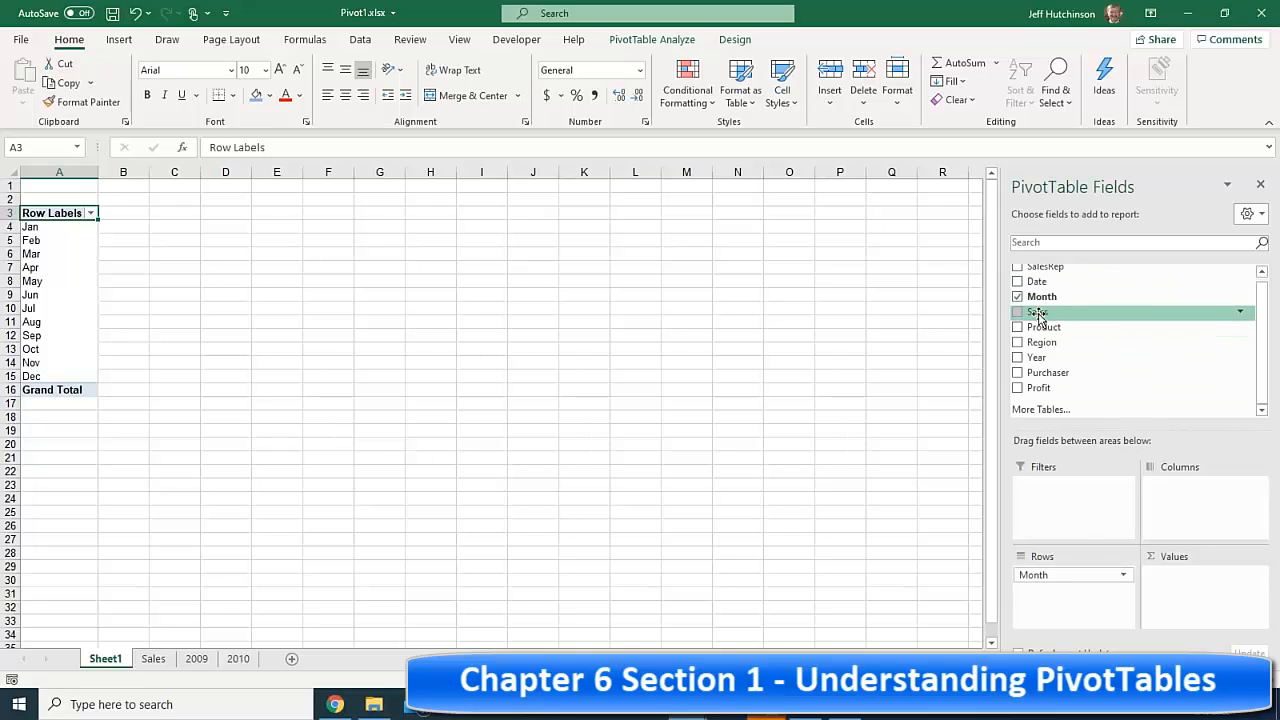
pyautogui.moveTo(1038, 316)
pyautogui.mouseDown()
pyautogui.moveTo(1090, 378)
pyautogui.moveTo(1130, 525)
pyautogui.moveTo(1210, 604)
pyautogui.mouseUp()
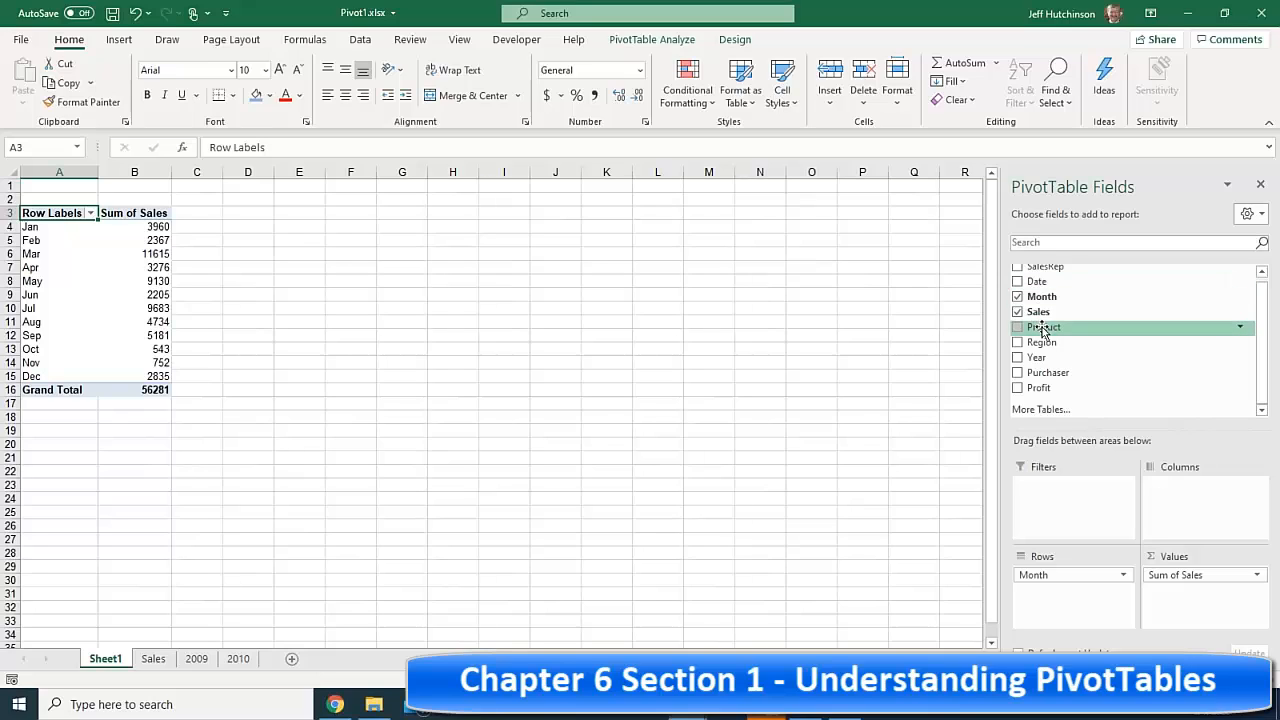
pyautogui.moveTo(1043, 330)
pyautogui.mouseDown()
pyautogui.moveTo(1160, 426)
pyautogui.moveTo(1192, 502)
pyautogui.mouseUp()
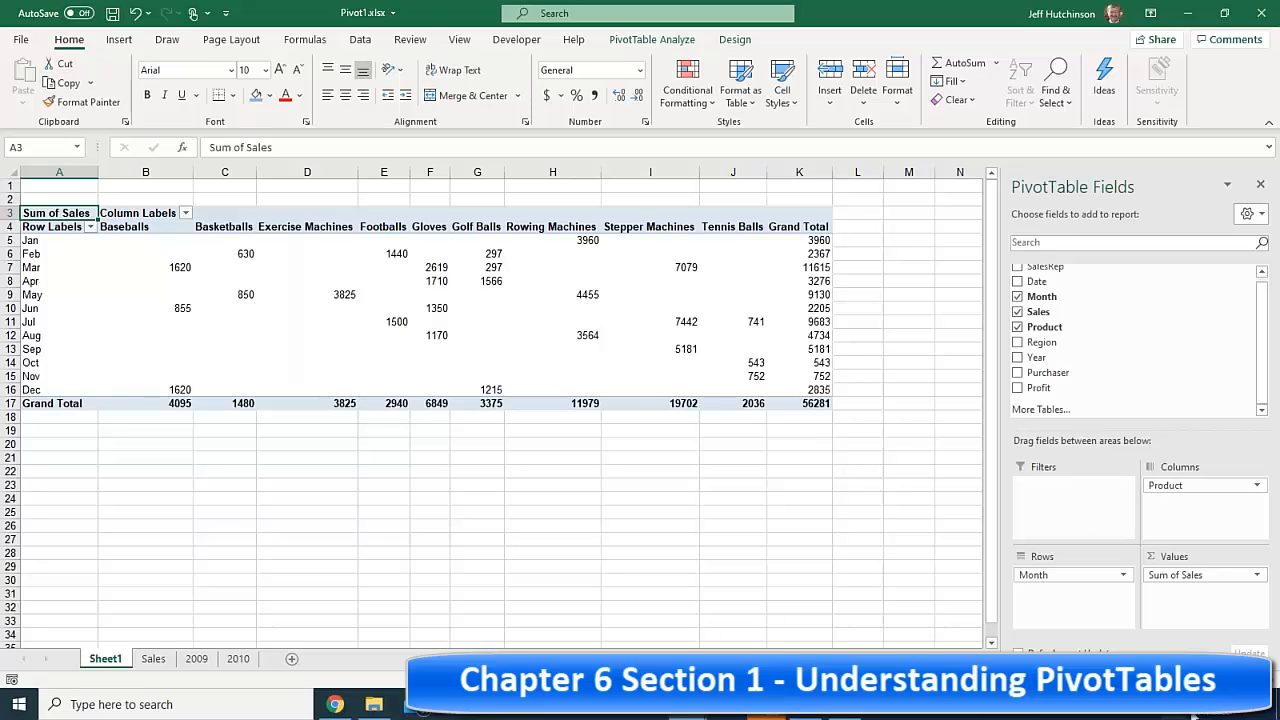
# - Zoom the worksheet in to about 150%
pyautogui.click(1231, 680)
pyautogui.click(1231, 680)
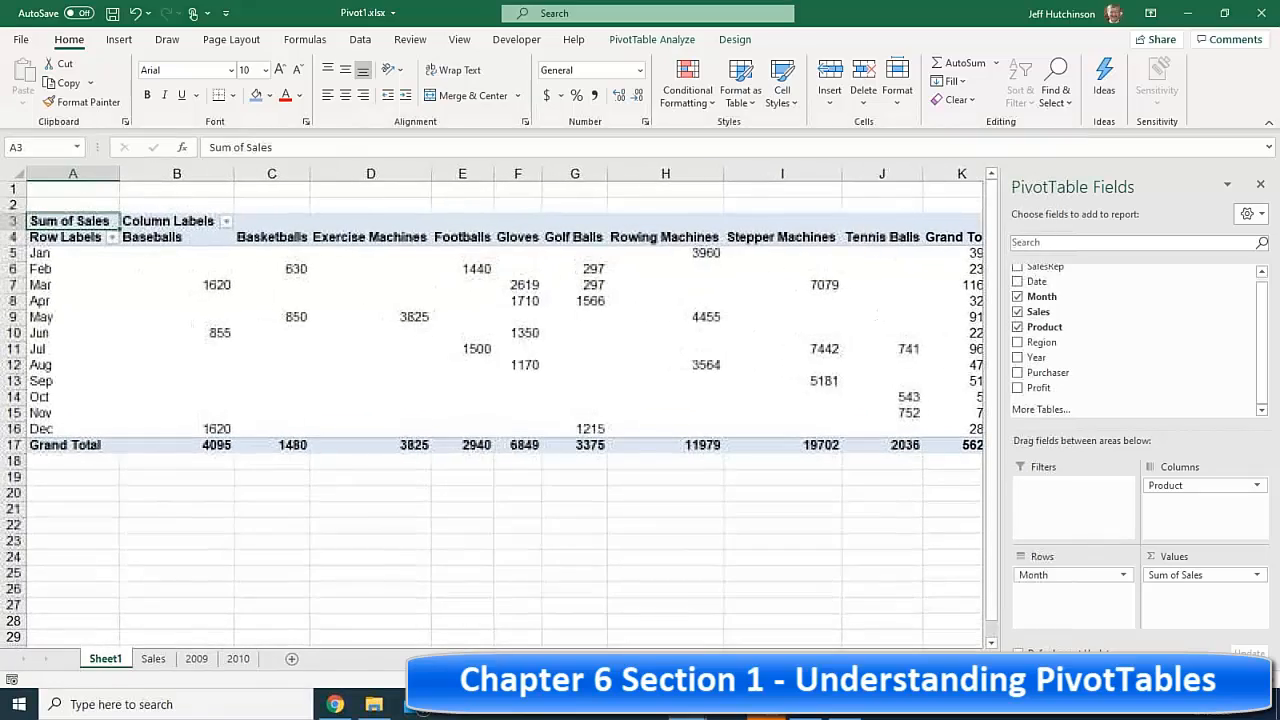
pyautogui.click(1231, 680)
pyautogui.click(1231, 680)
pyautogui.click(1231, 680)
pyautogui.click(1231, 680)
pyautogui.click(1231, 680)
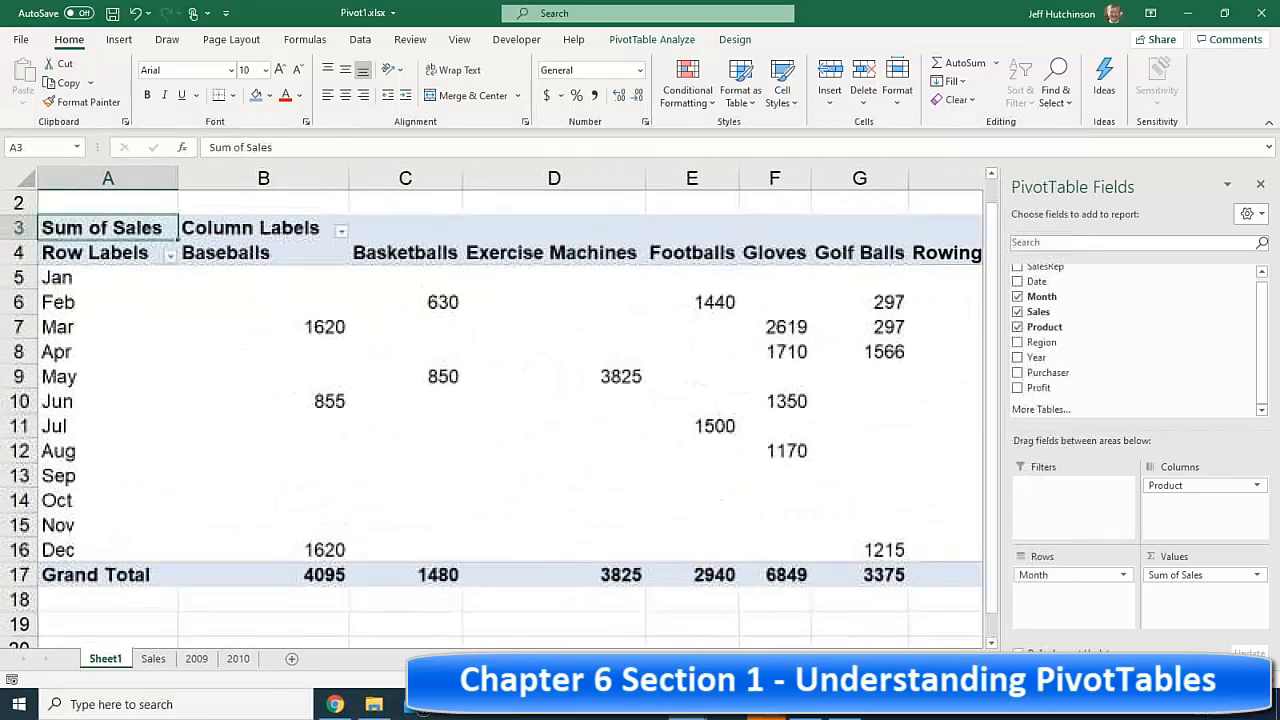
pyautogui.click(1231, 680)
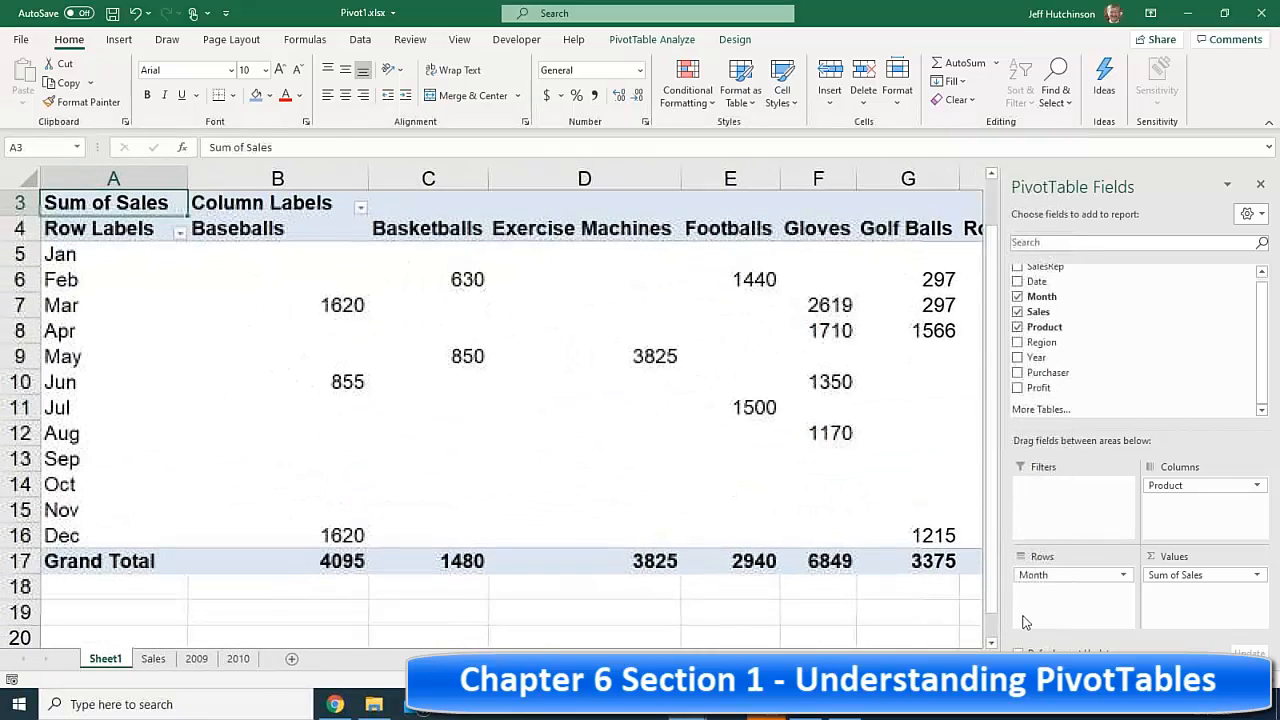
# - Inspect Baseballs values 1620 (Mar), 855 (Jun), 1620 (Dec) and February Footballs 1440
pyautogui.click(331, 300)
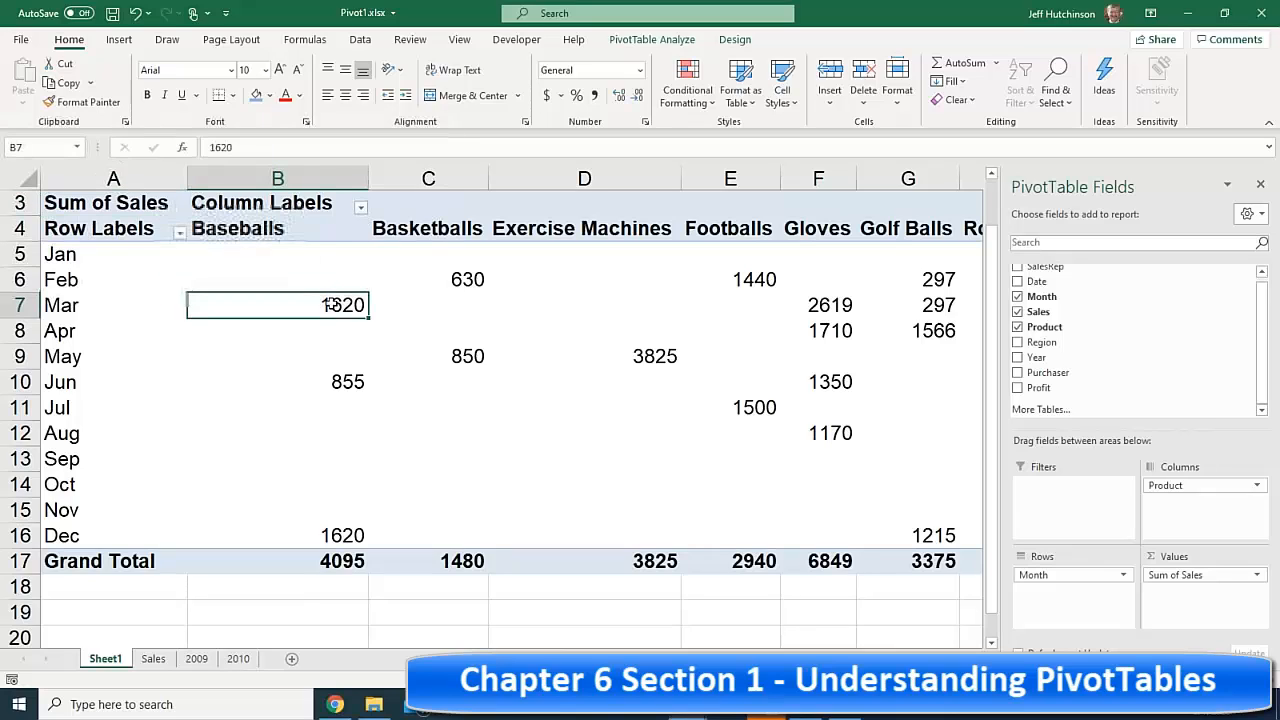
pyautogui.click(57, 305)
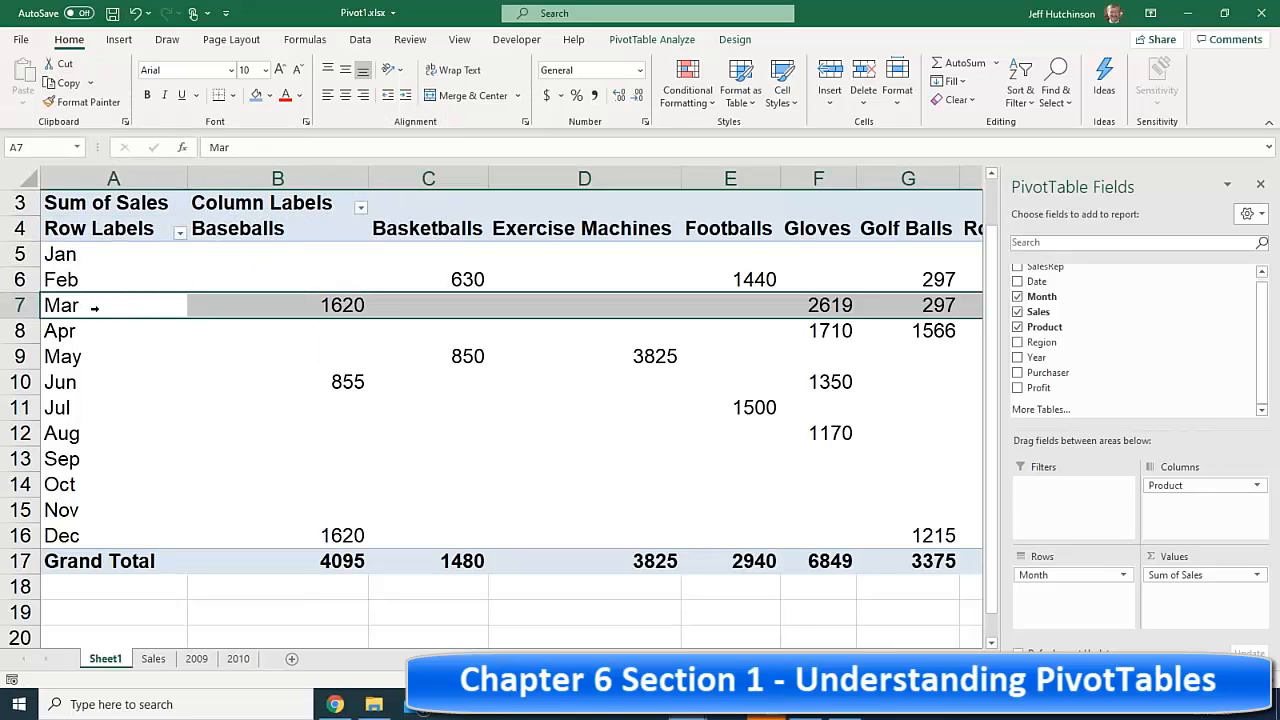
pyautogui.click(322, 305)
pyautogui.click(280, 229)
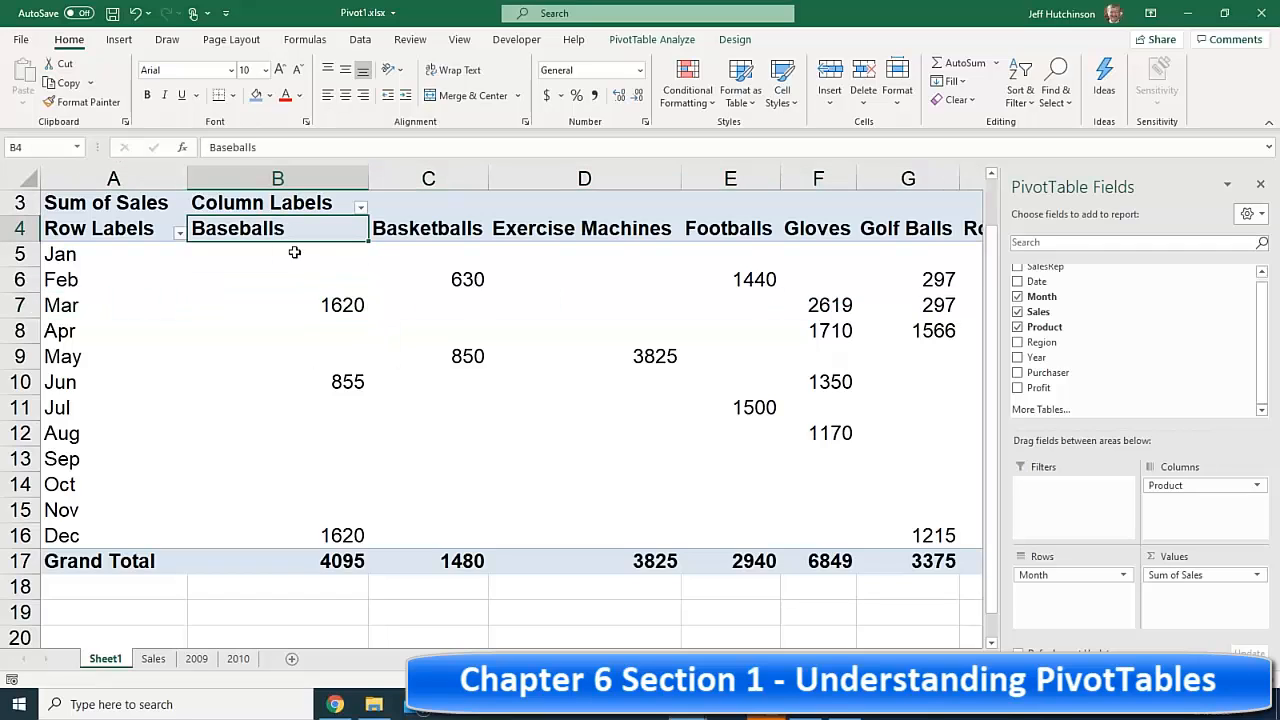
pyautogui.click(748, 230)
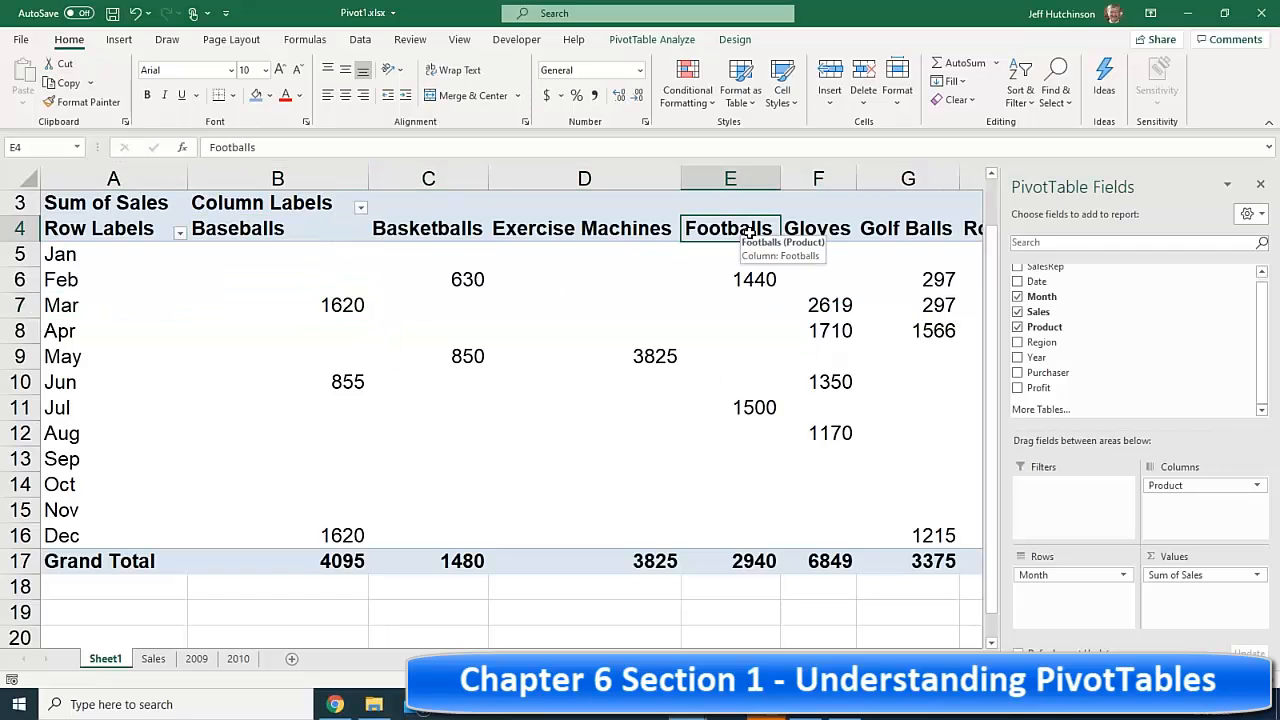
pyautogui.click(752, 279)
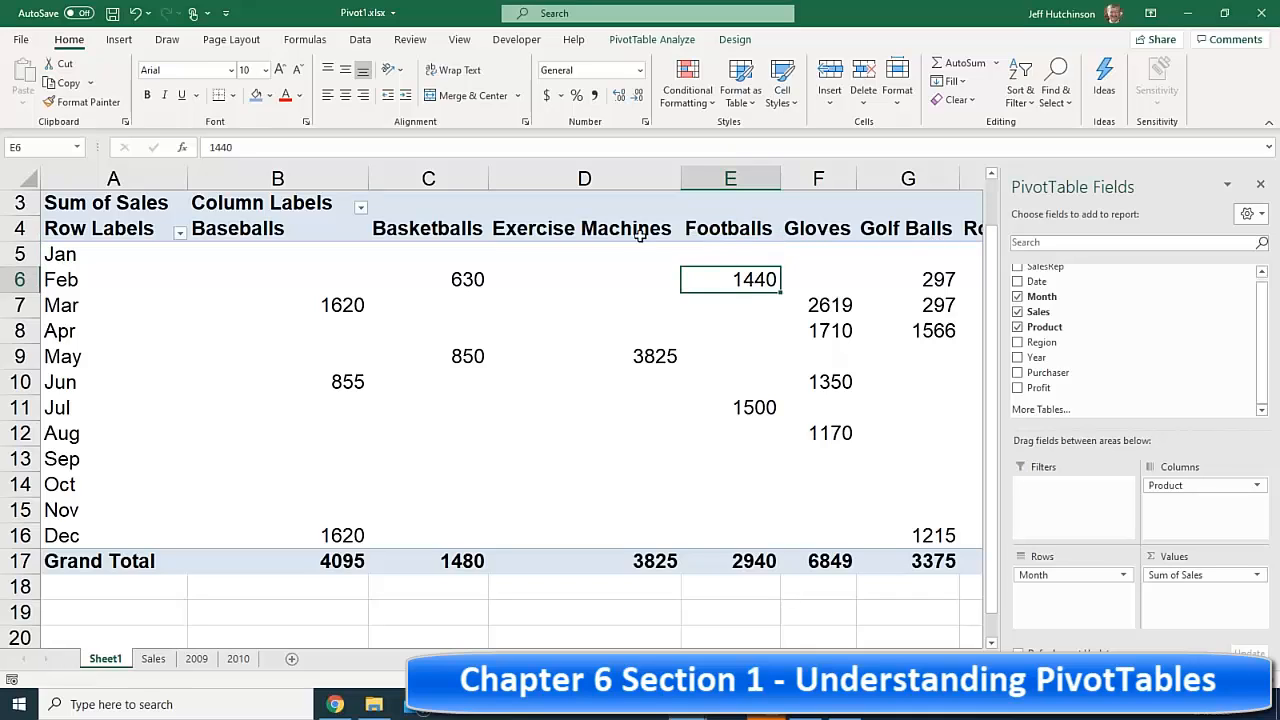
pyautogui.click(328, 302)
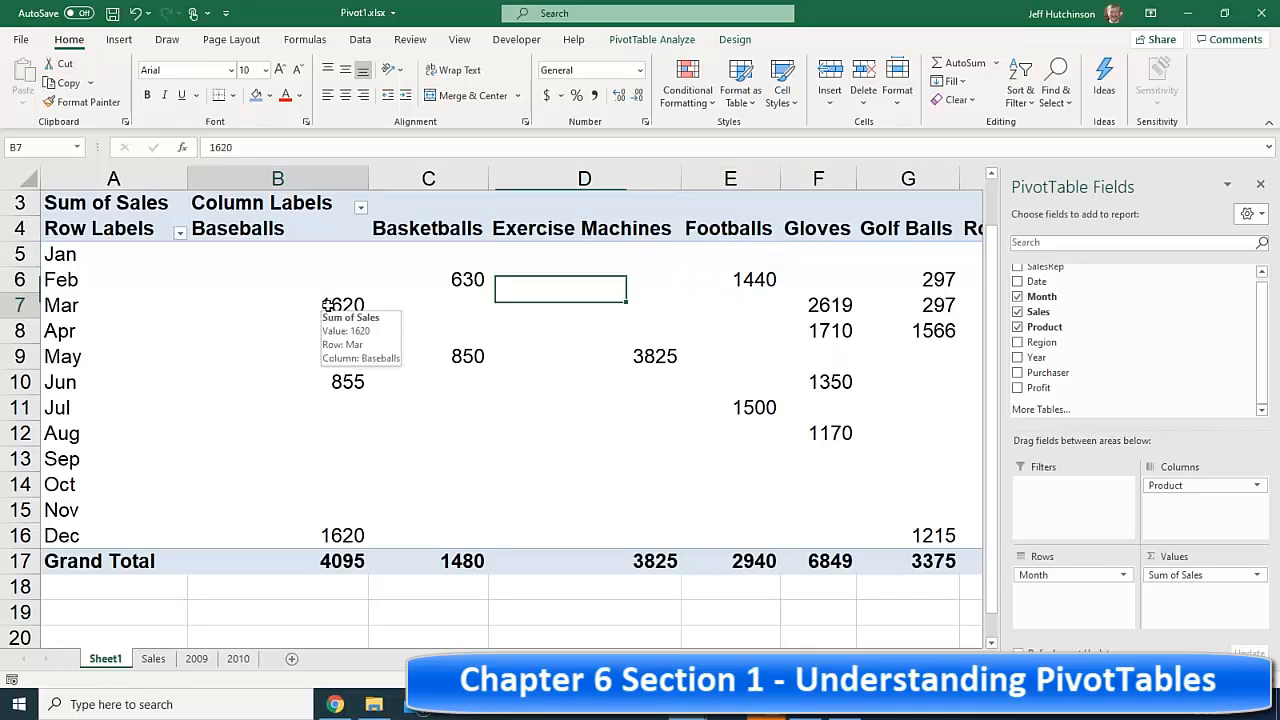
pyautogui.click(345, 374)
pyautogui.click(343, 308)
pyautogui.click(340, 535)
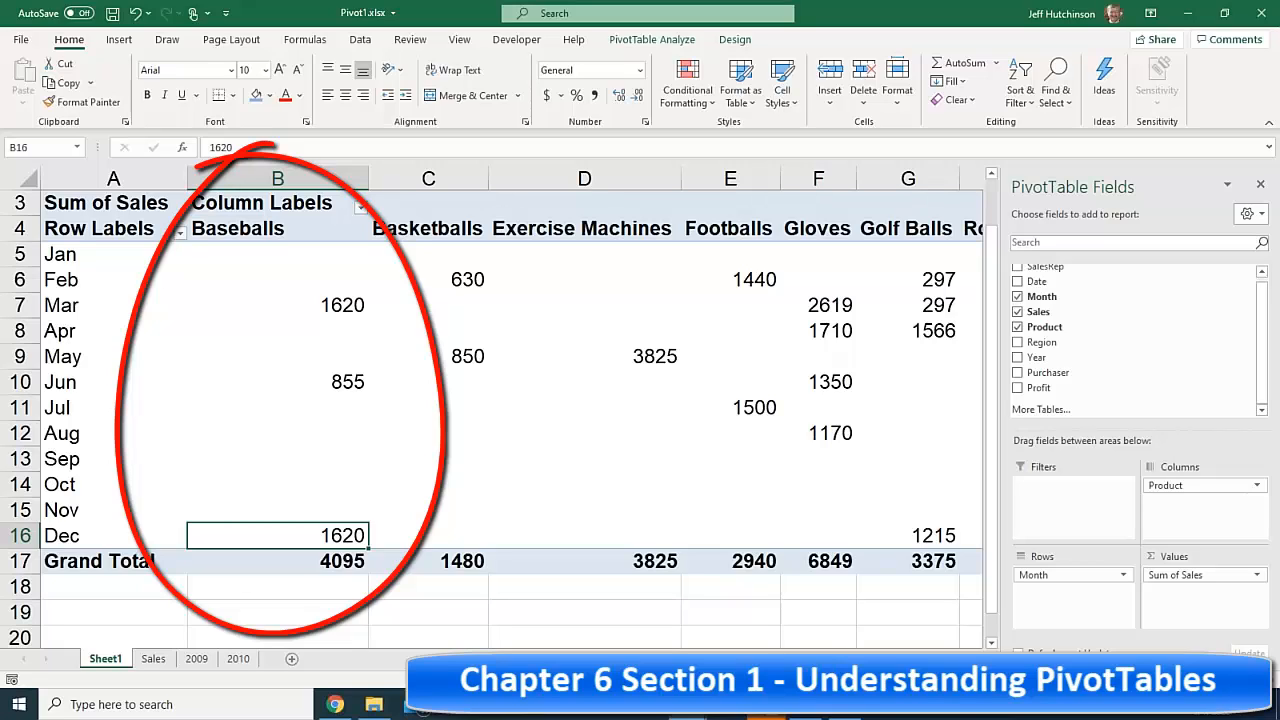
pyautogui.click(281, 225)
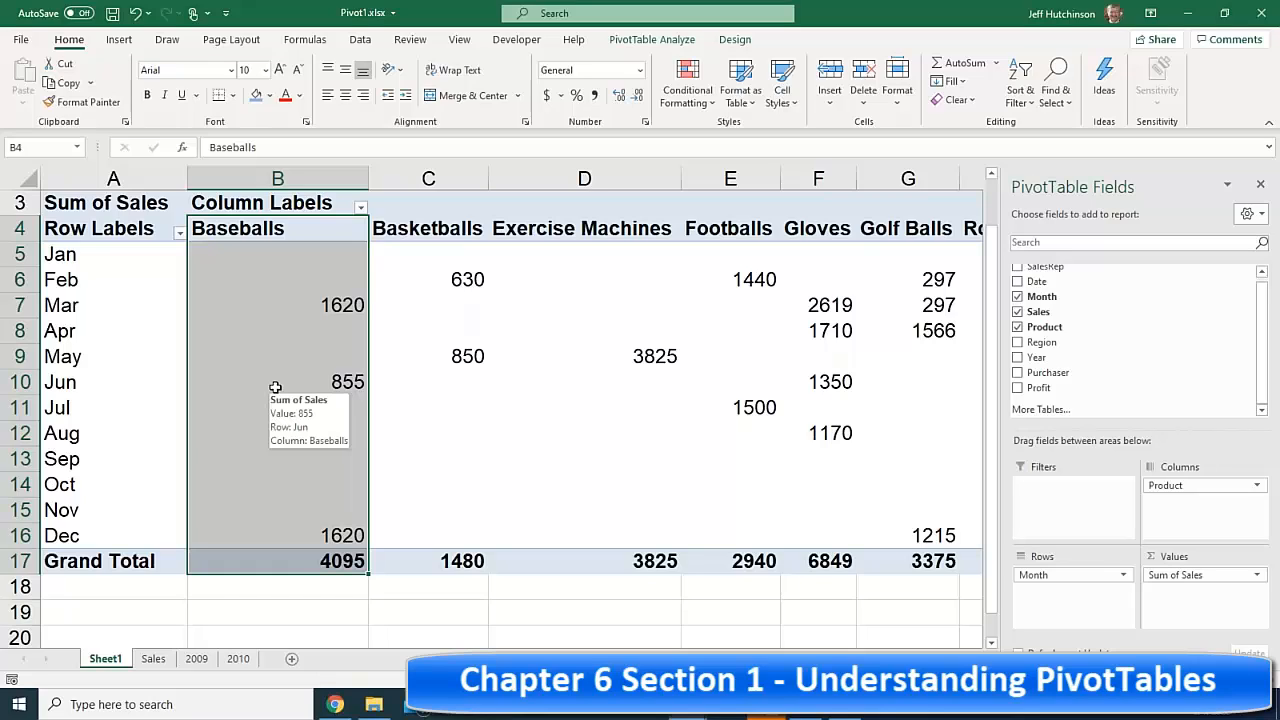
pyautogui.click(327, 536)
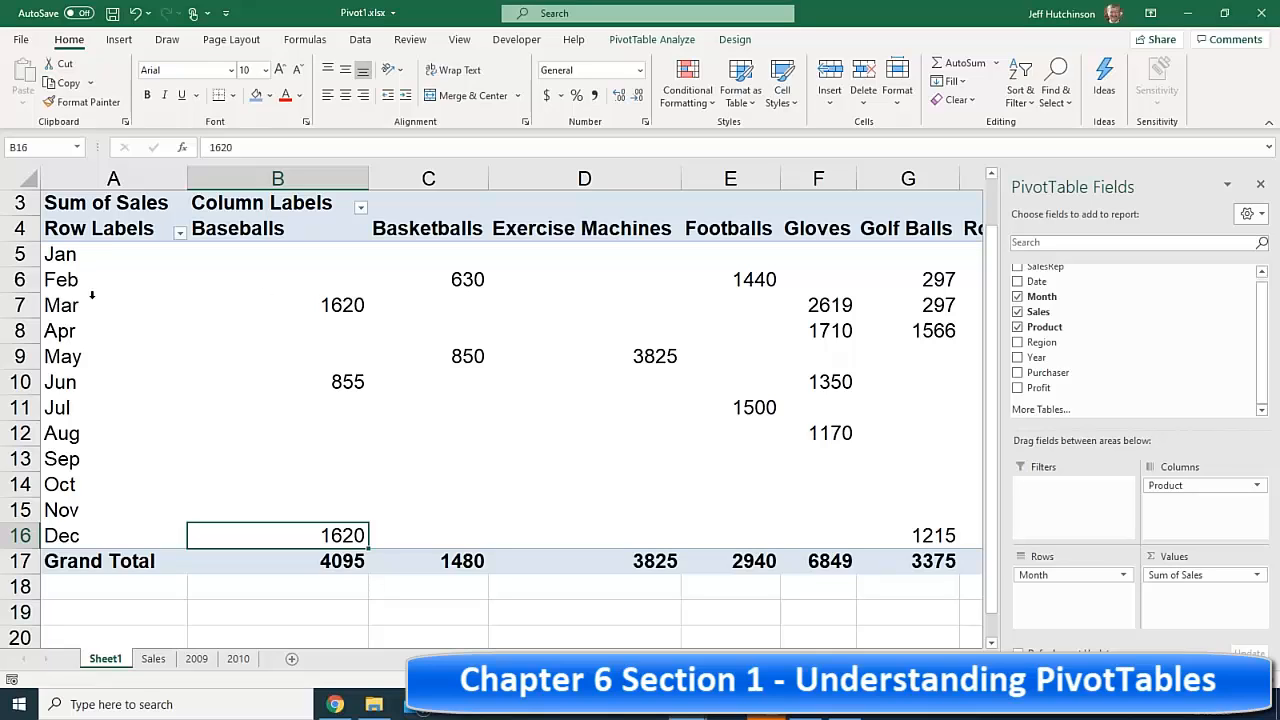
pyautogui.click(332, 305)
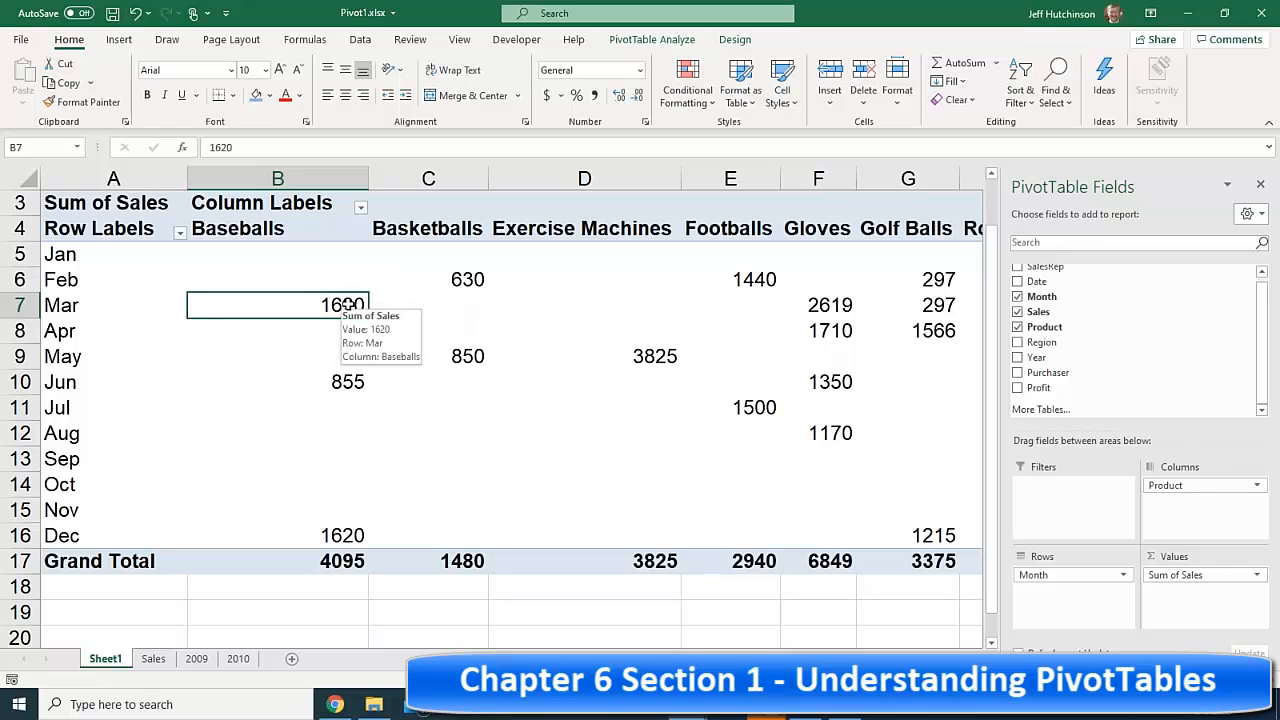
pyautogui.click(149, 432)
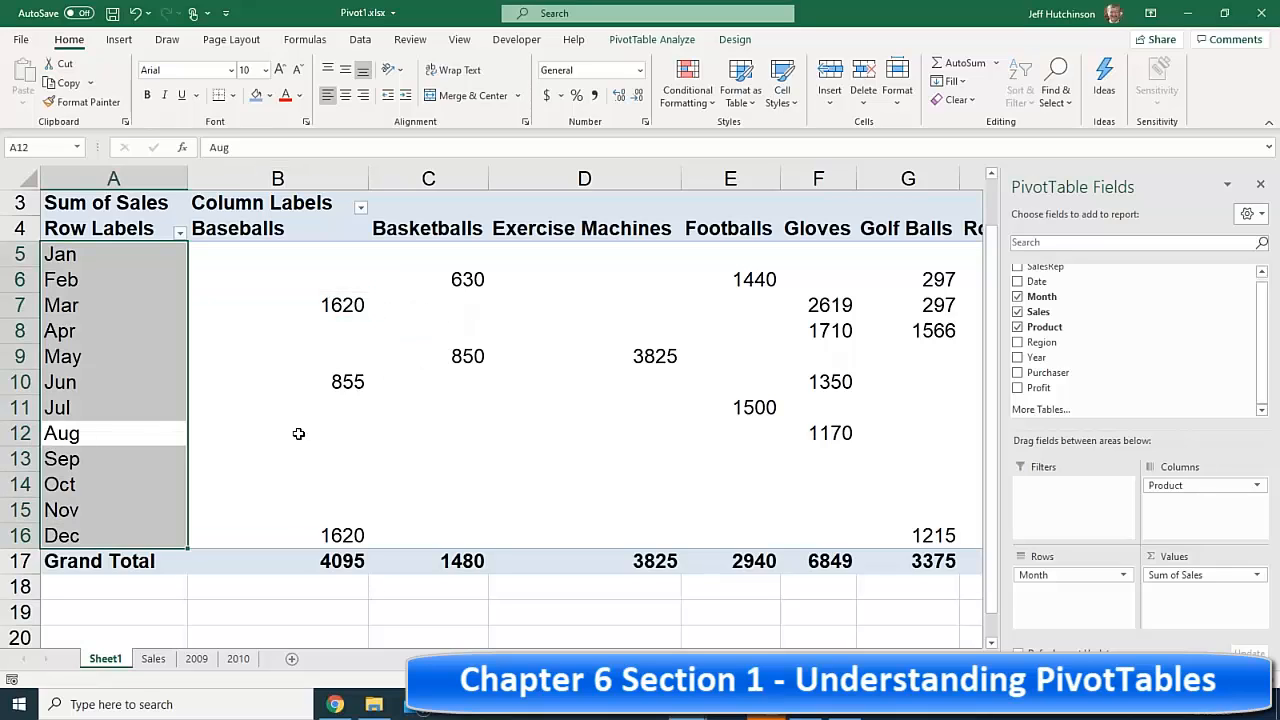
pyautogui.click(325, 430)
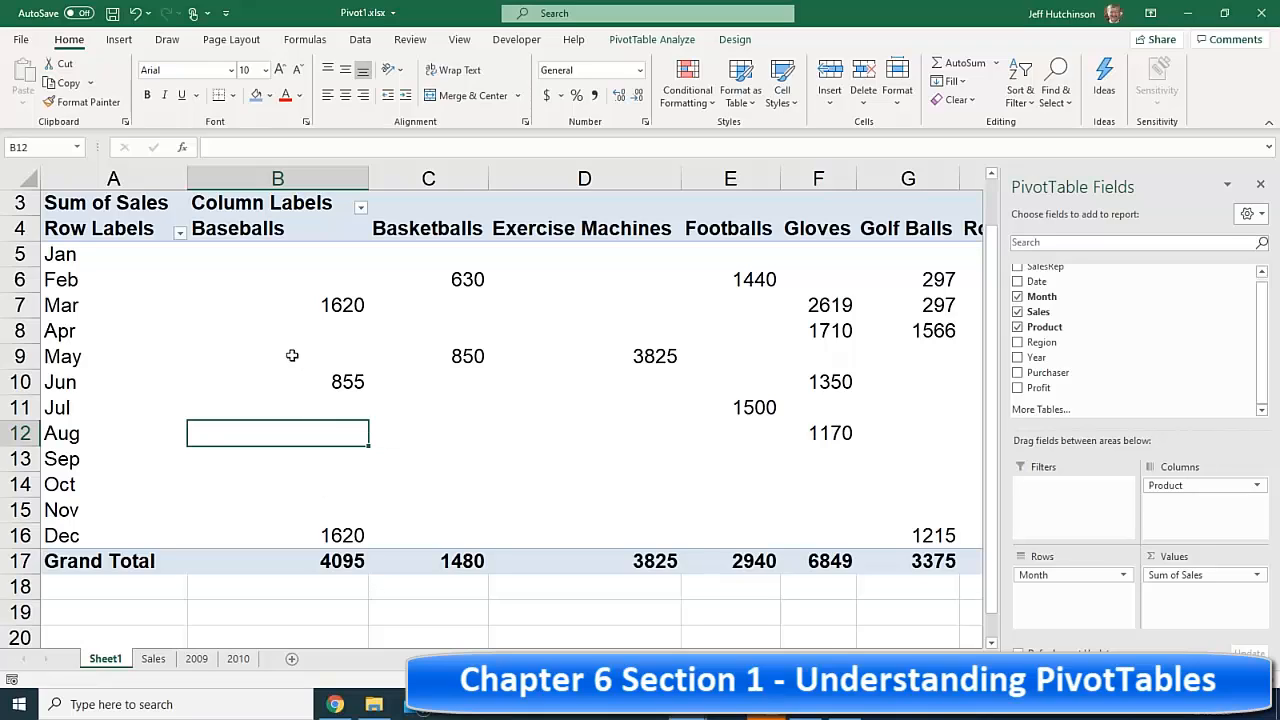
pyautogui.click(334, 339)
pyautogui.moveTo(334, 339)
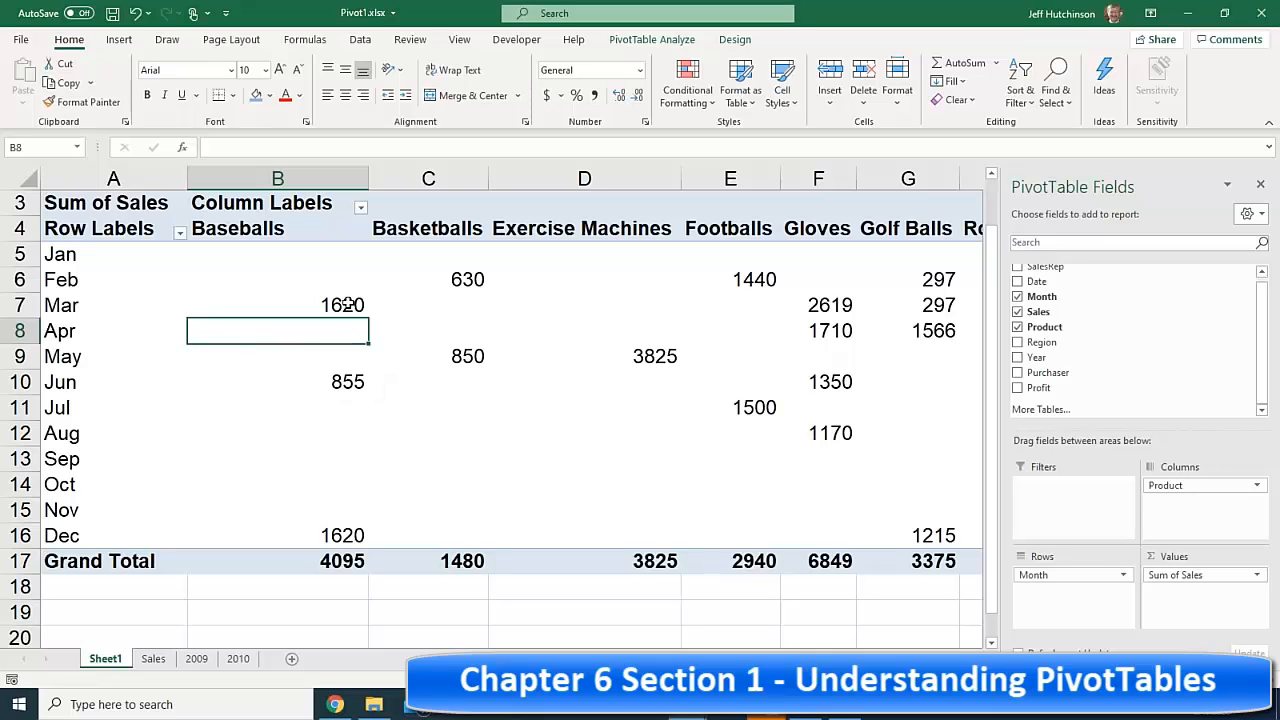
pyautogui.click(346, 305)
pyautogui.moveTo(346, 305)
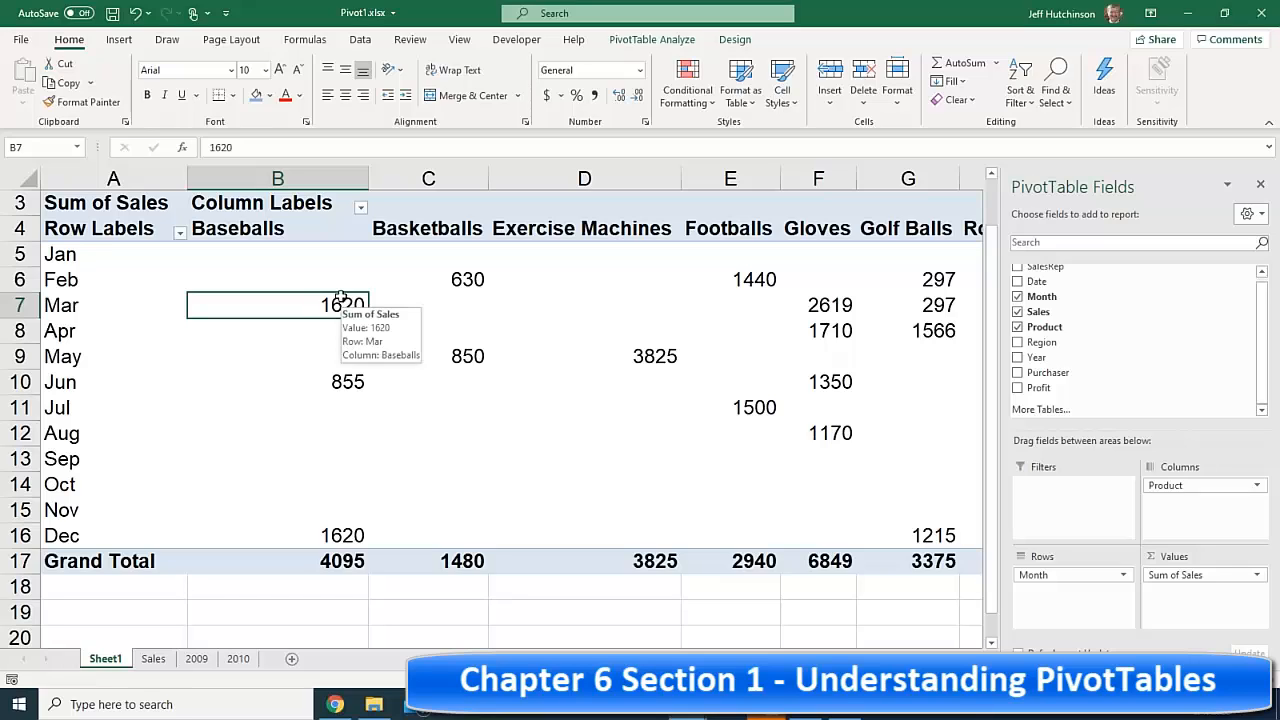
pyautogui.click(311, 280)
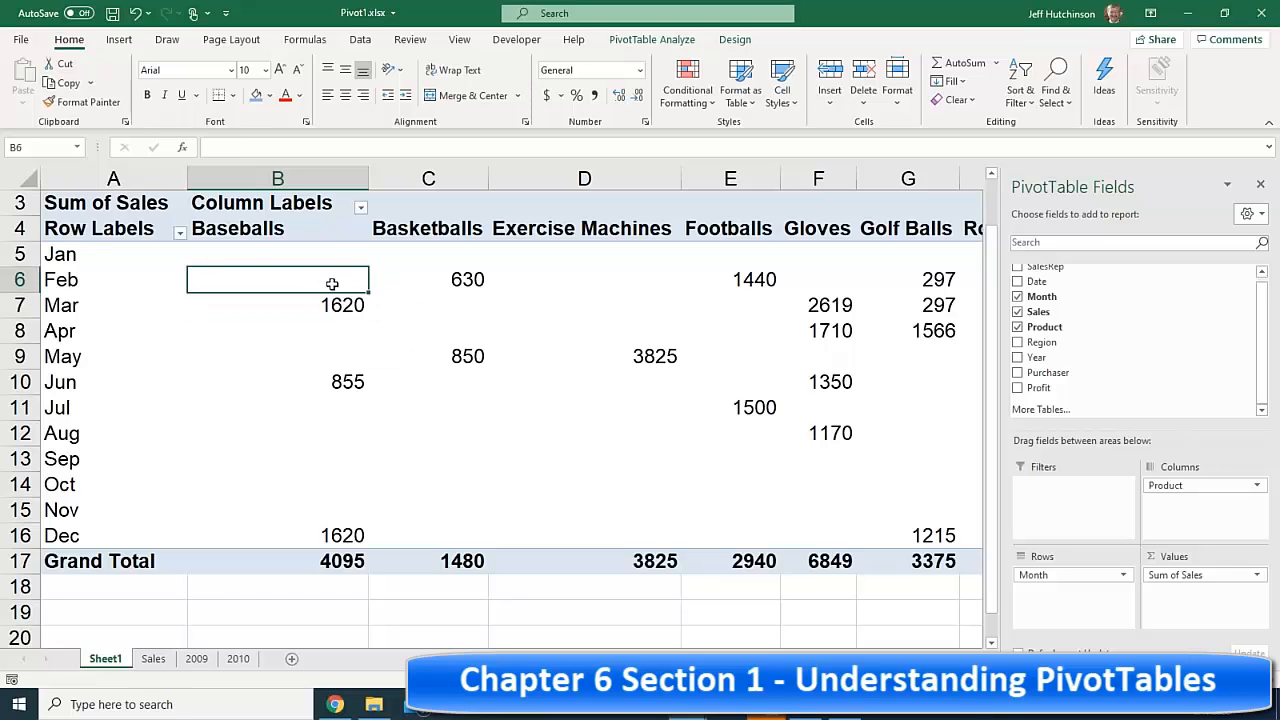
pyautogui.click(336, 305)
pyautogui.moveTo(336, 305)
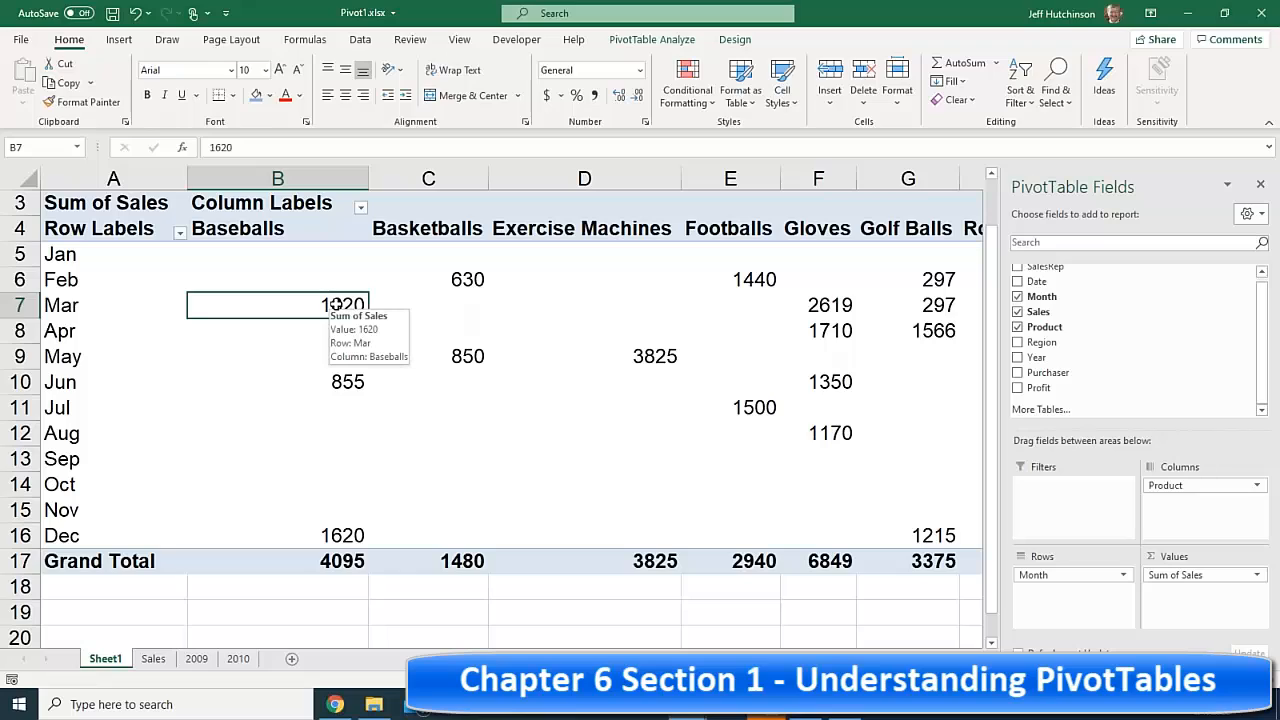
pyautogui.click(346, 381)
pyautogui.click(347, 305)
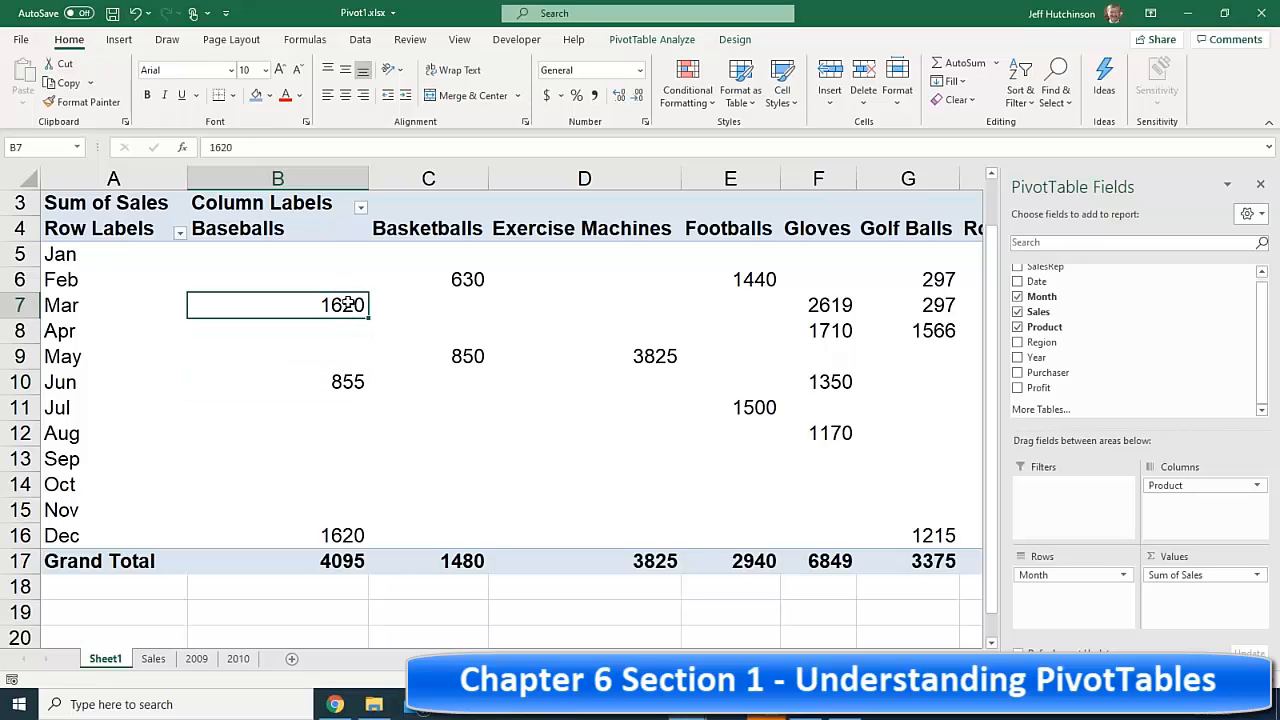
pyautogui.moveTo(347, 305)
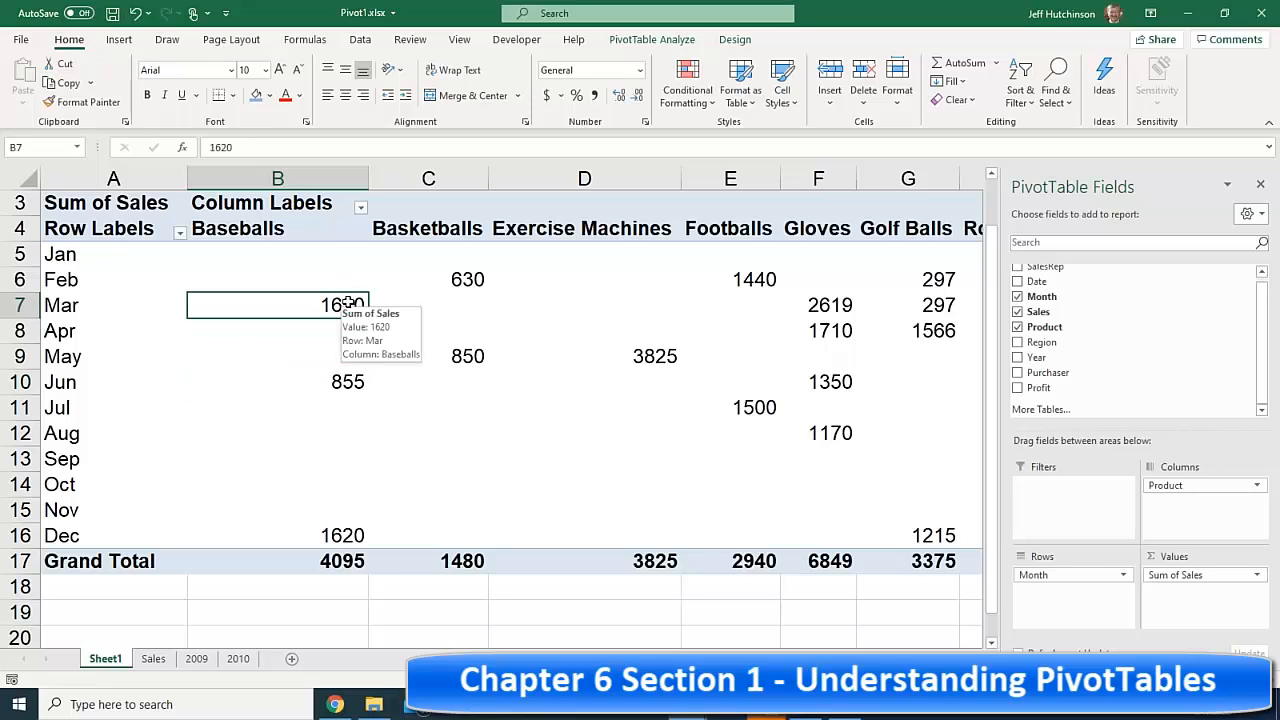
pyautogui.click(338, 377)
pyautogui.click(340, 300)
pyautogui.moveTo(340, 300)
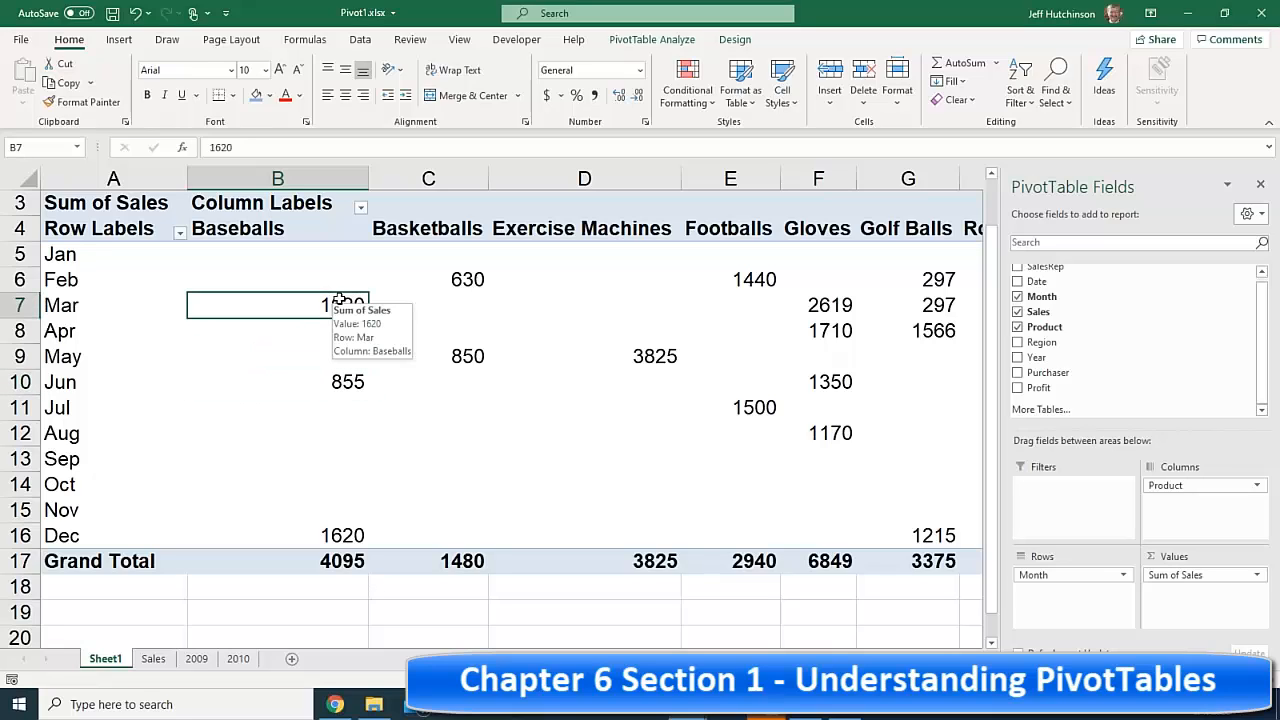
pyautogui.click(437, 228)
pyautogui.click(438, 216)
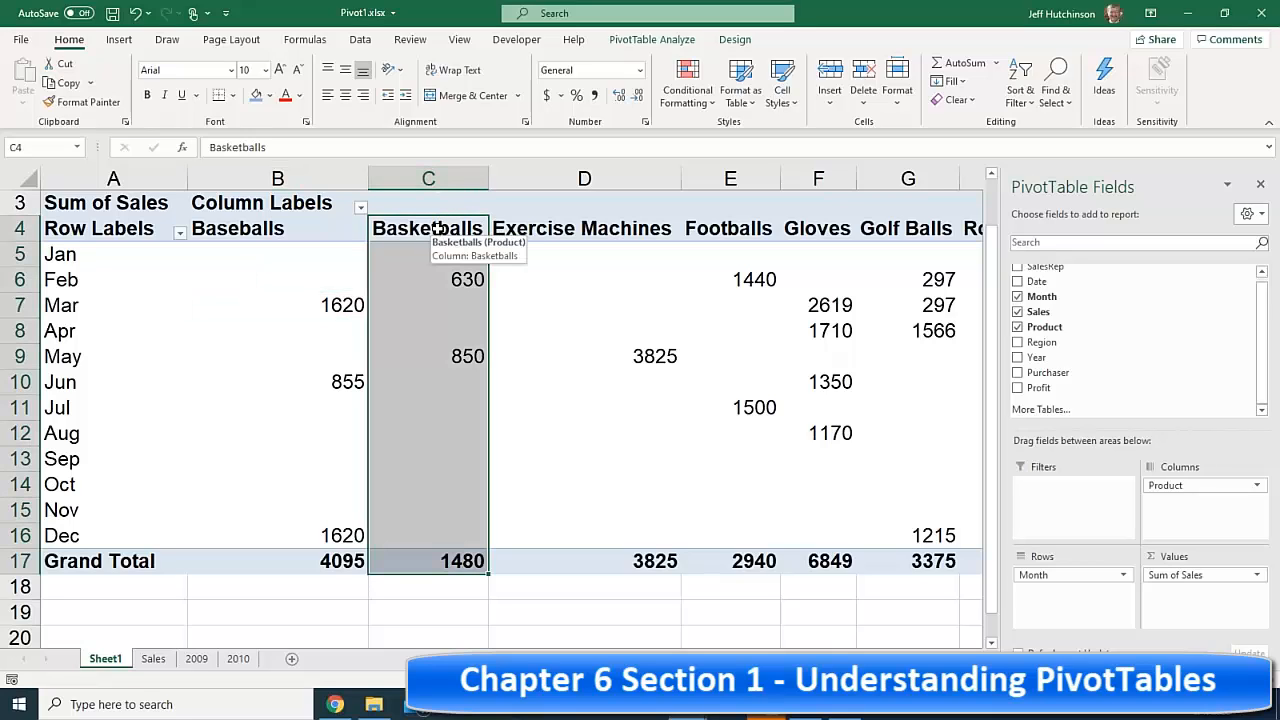
# - On the Sales sheet, check the two Basketballs rows, 630 in February and 850 in May
pyautogui.click(154, 659)
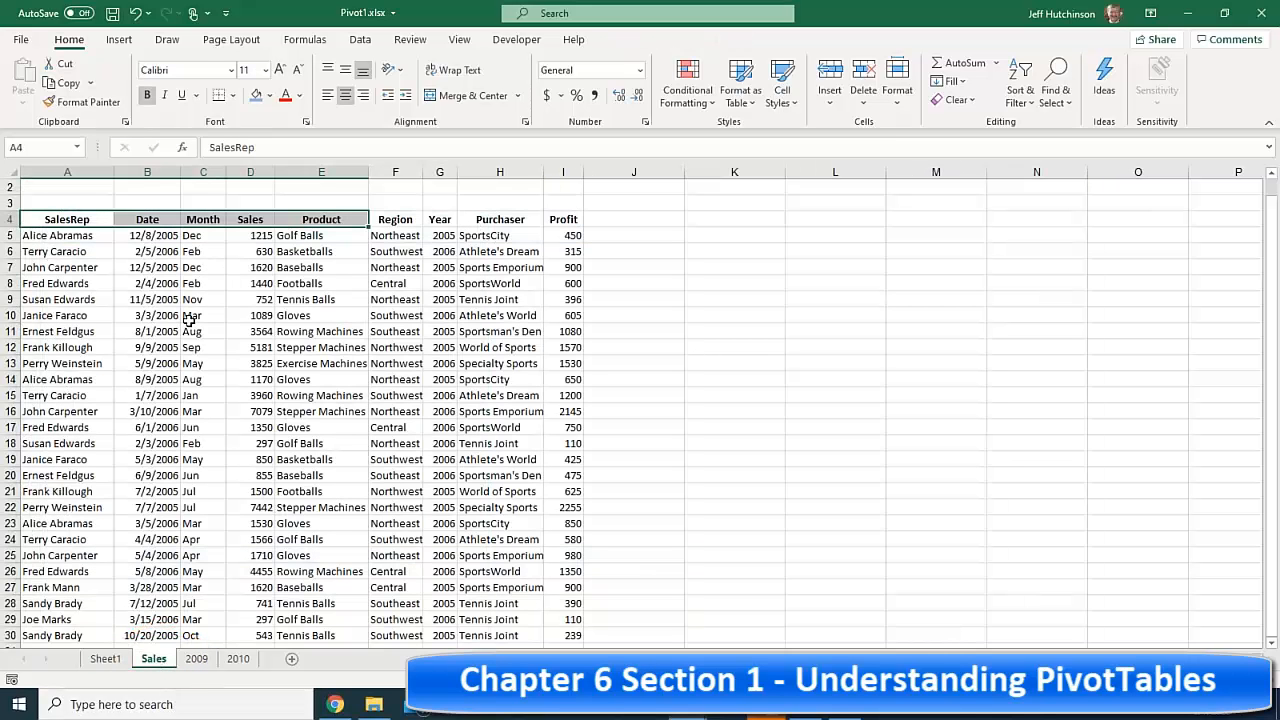
pyautogui.click(300, 251)
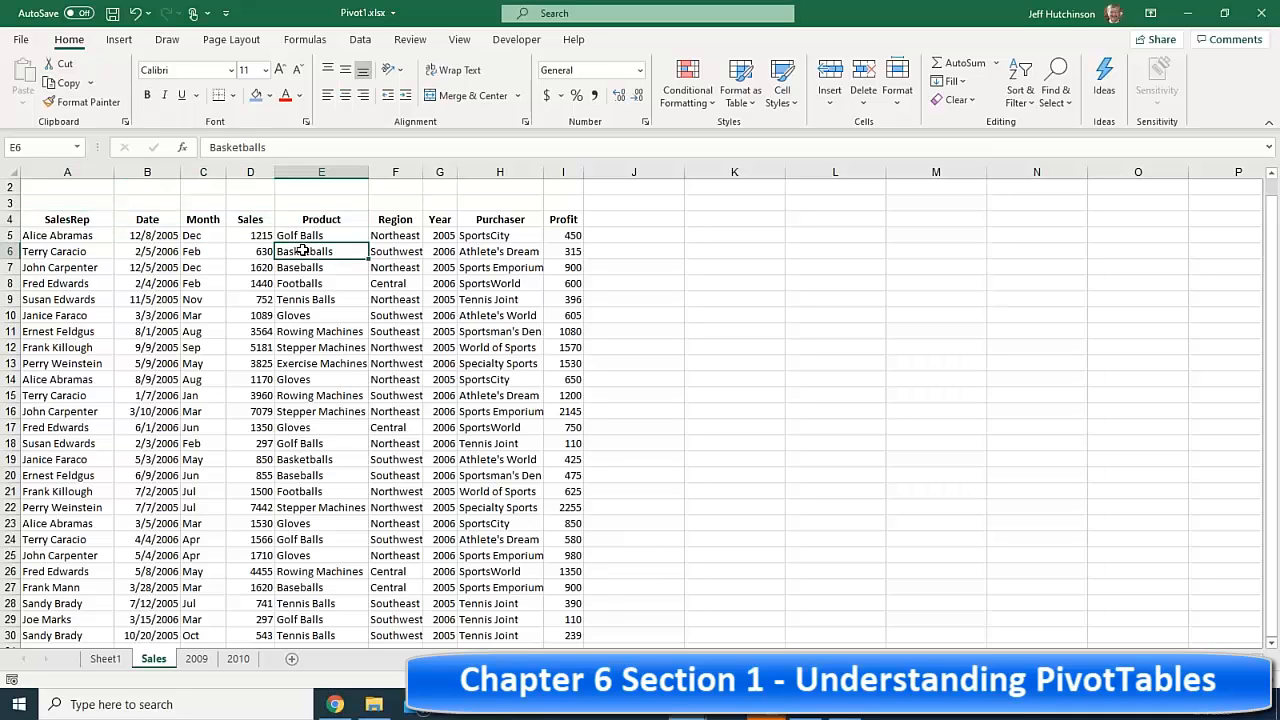
pyautogui.click(204, 252)
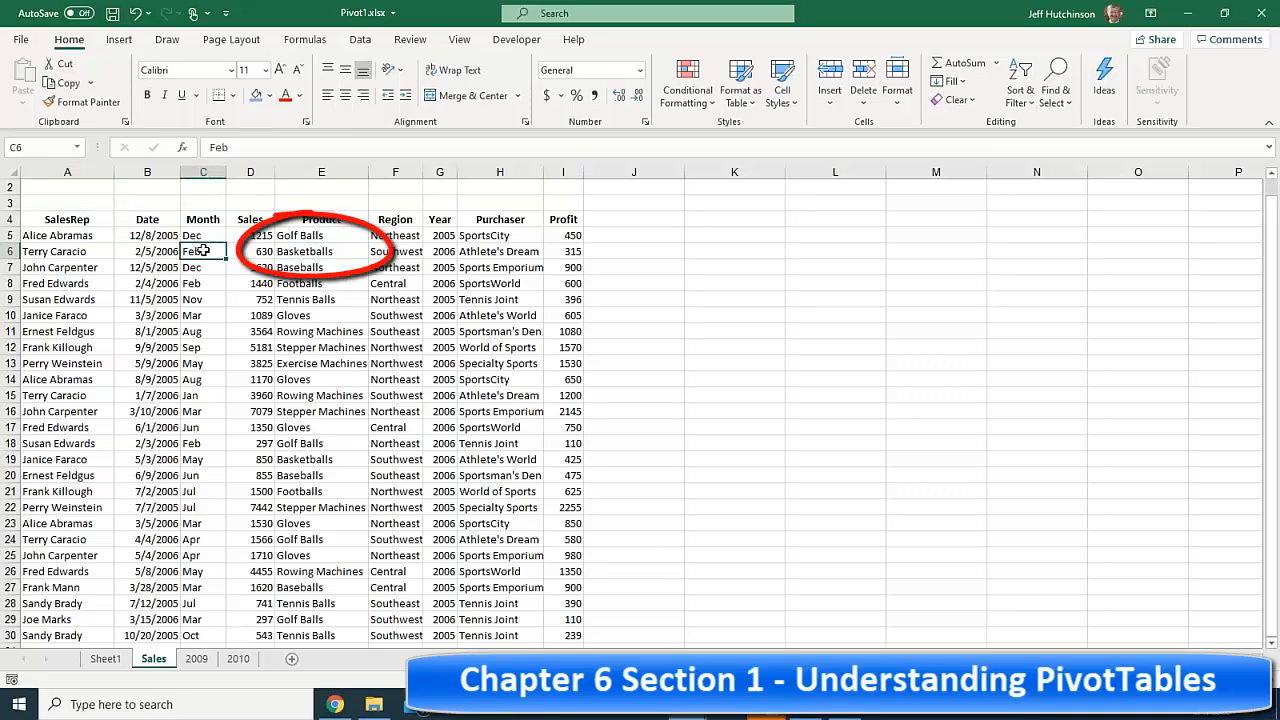
pyautogui.click(288, 252)
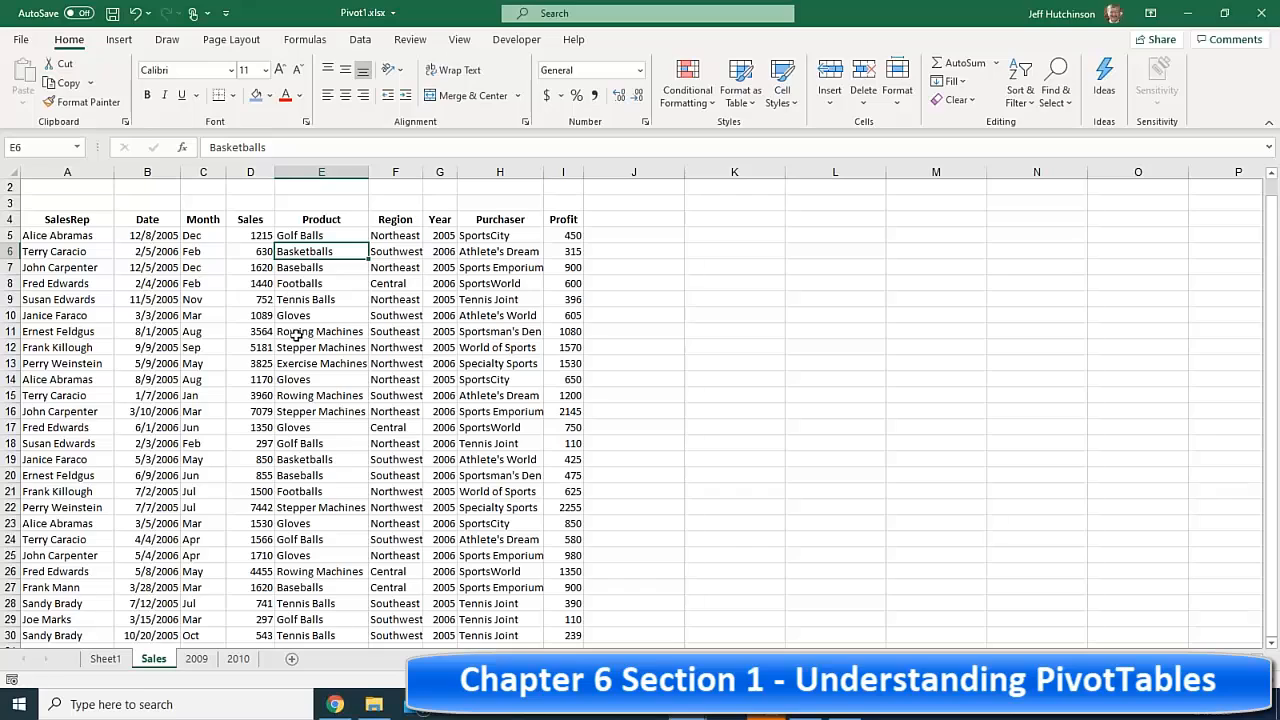
pyautogui.click(298, 459)
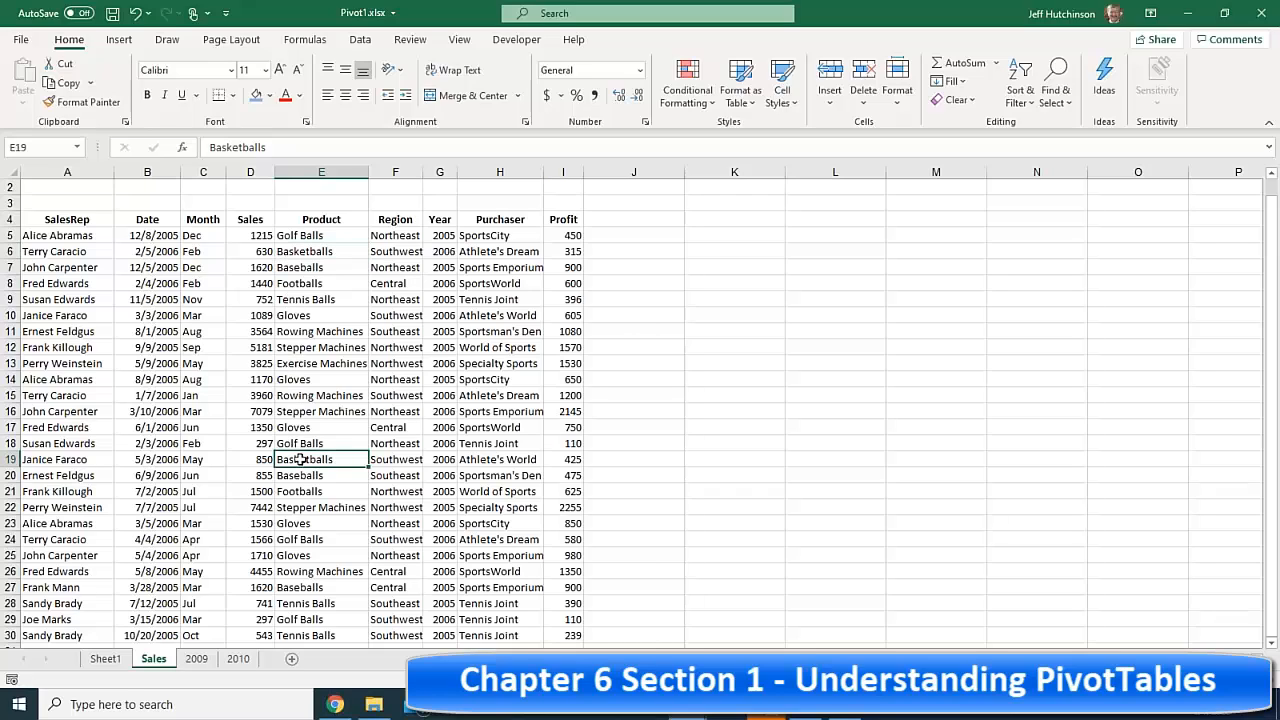
pyautogui.click(203, 459)
pyautogui.click(290, 459)
pyautogui.click(300, 235)
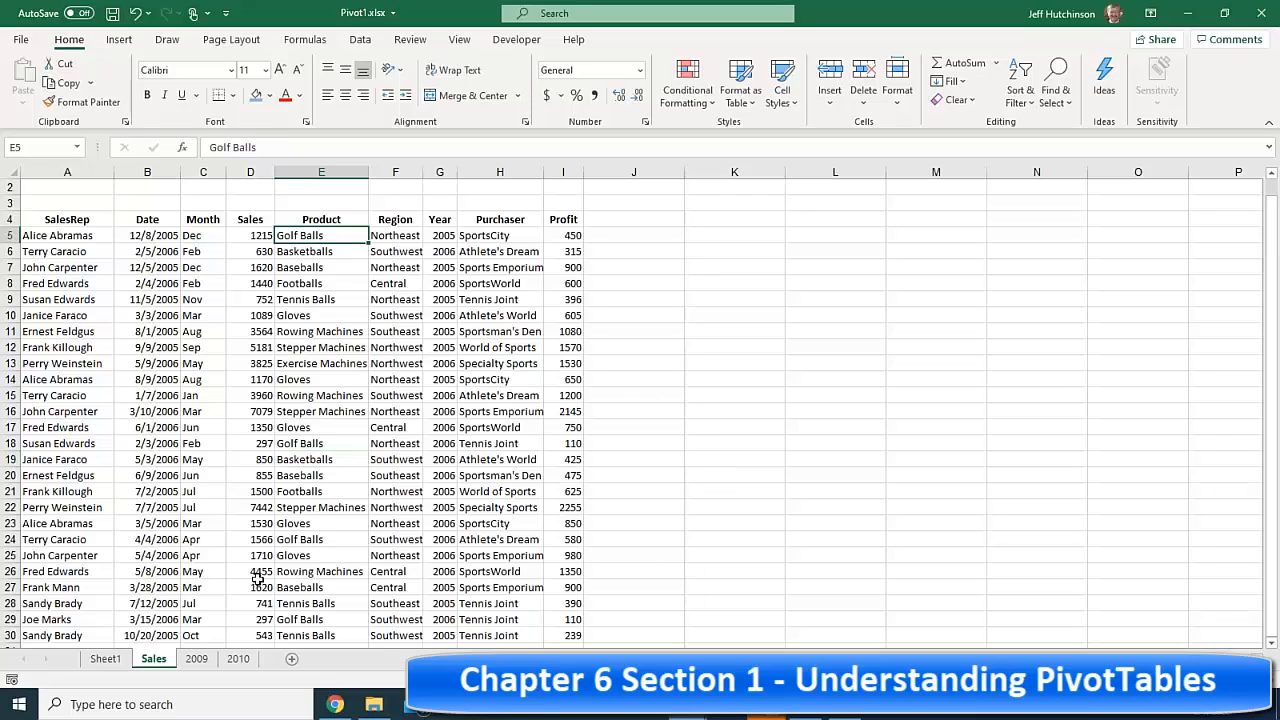
pyautogui.click(106, 660)
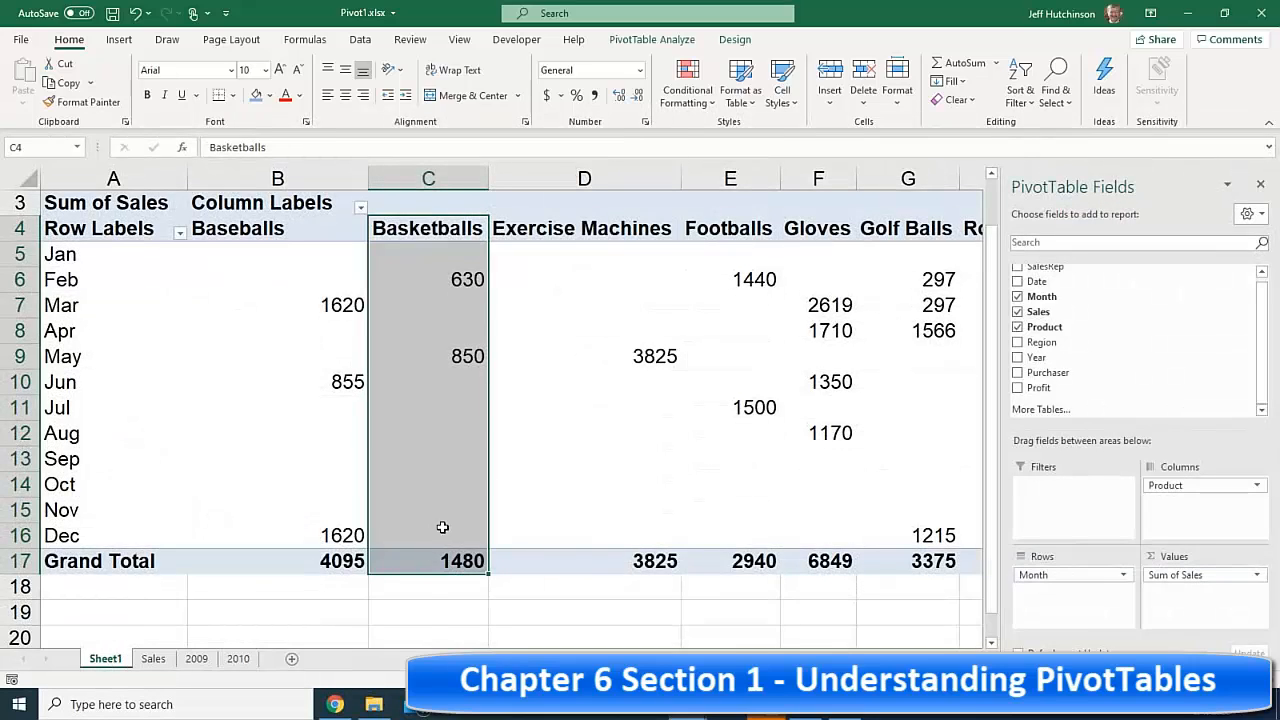
# - Inspect the Basketballs column: 630 in Feb, 850 in May, empty March and December
pyautogui.click(442, 528)
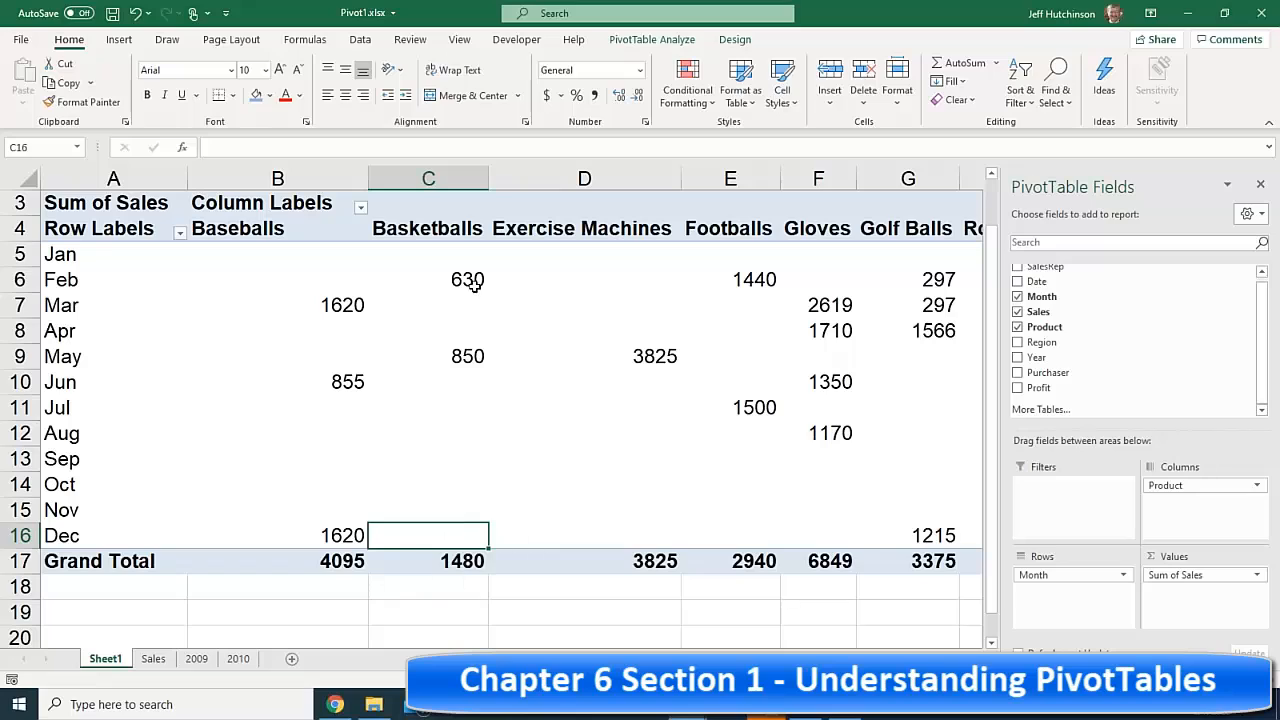
pyautogui.moveTo(471, 280); pyautogui.dragTo(474, 358)
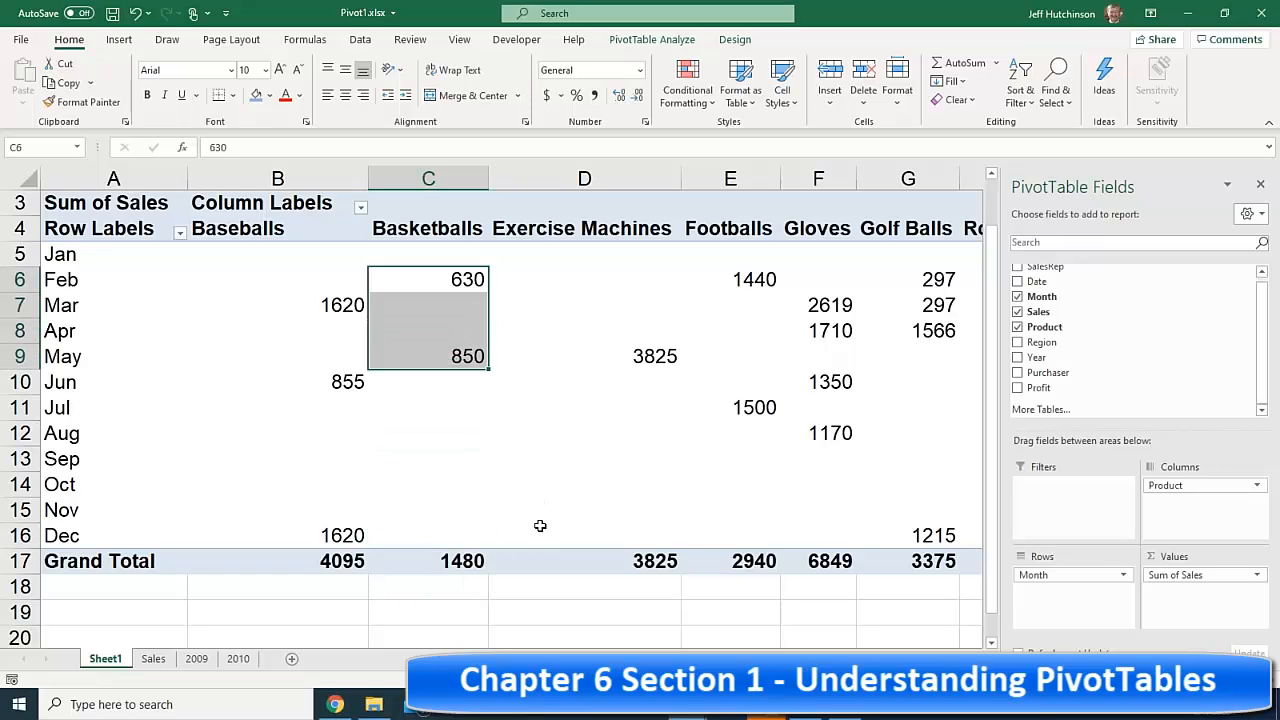
pyautogui.click(462, 302)
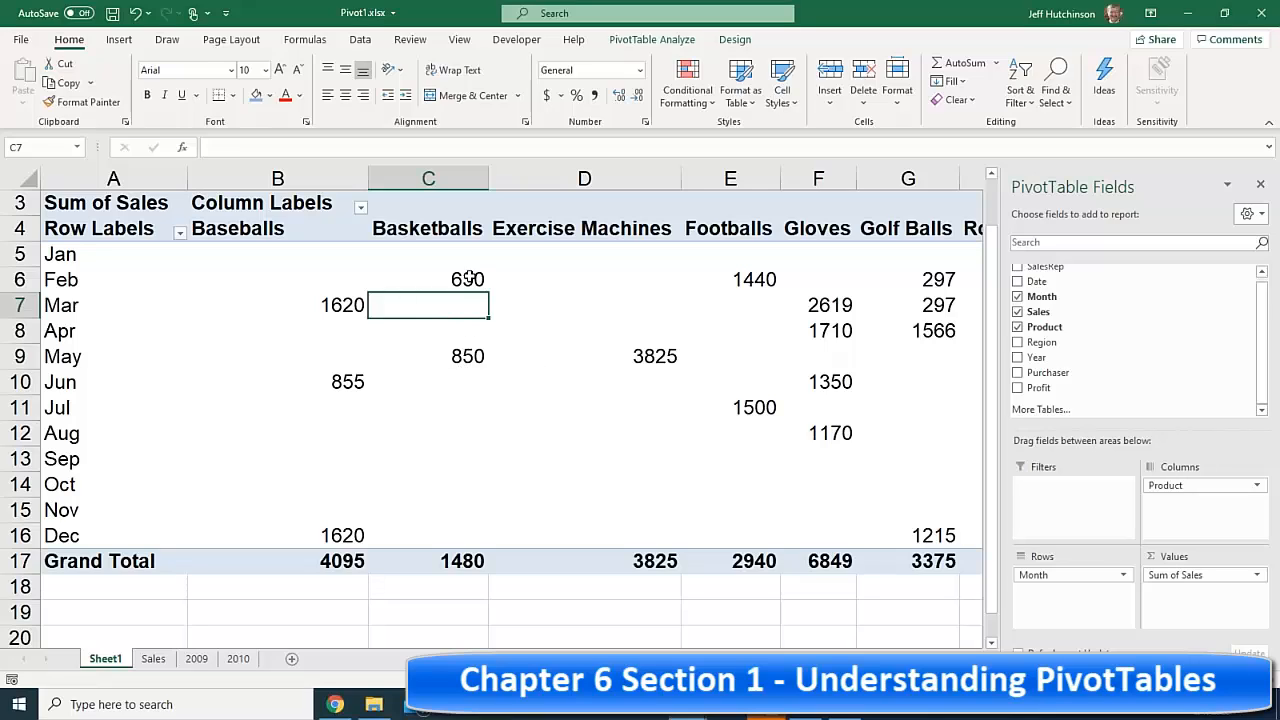
pyautogui.click(470, 279)
pyautogui.click(470, 352)
pyautogui.click(467, 308)
pyautogui.click(598, 234)
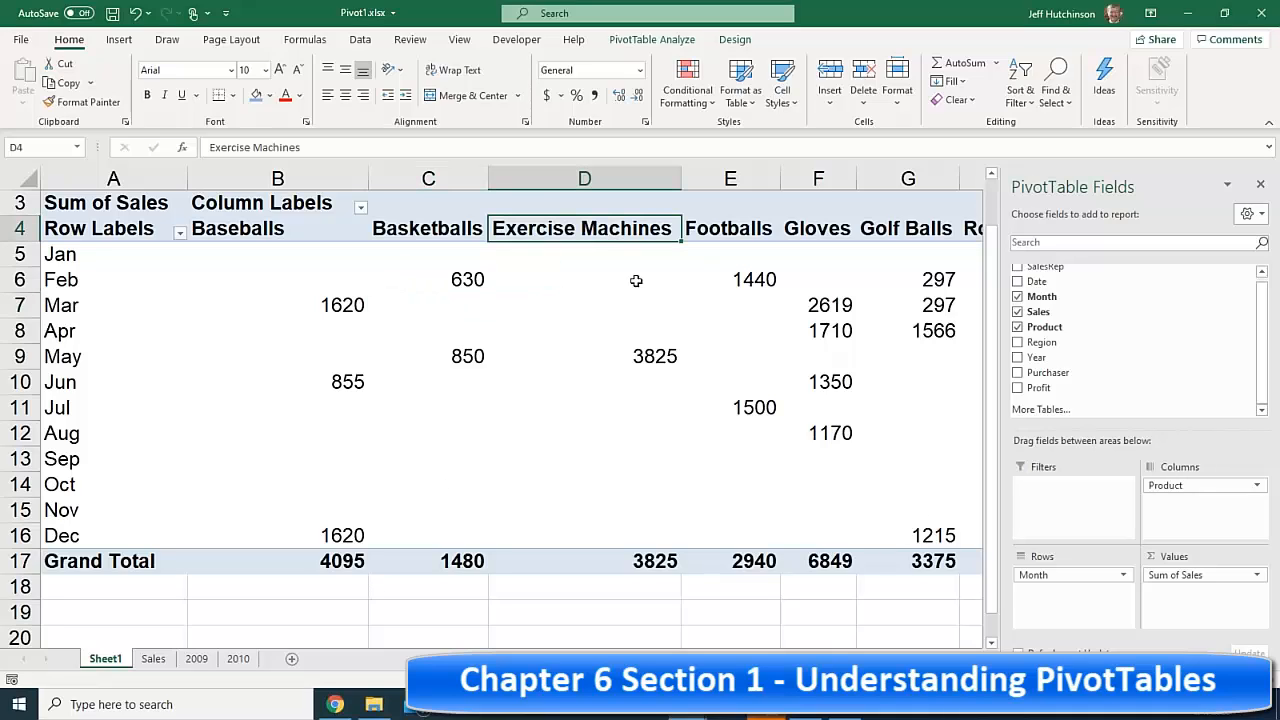
pyautogui.click(657, 356)
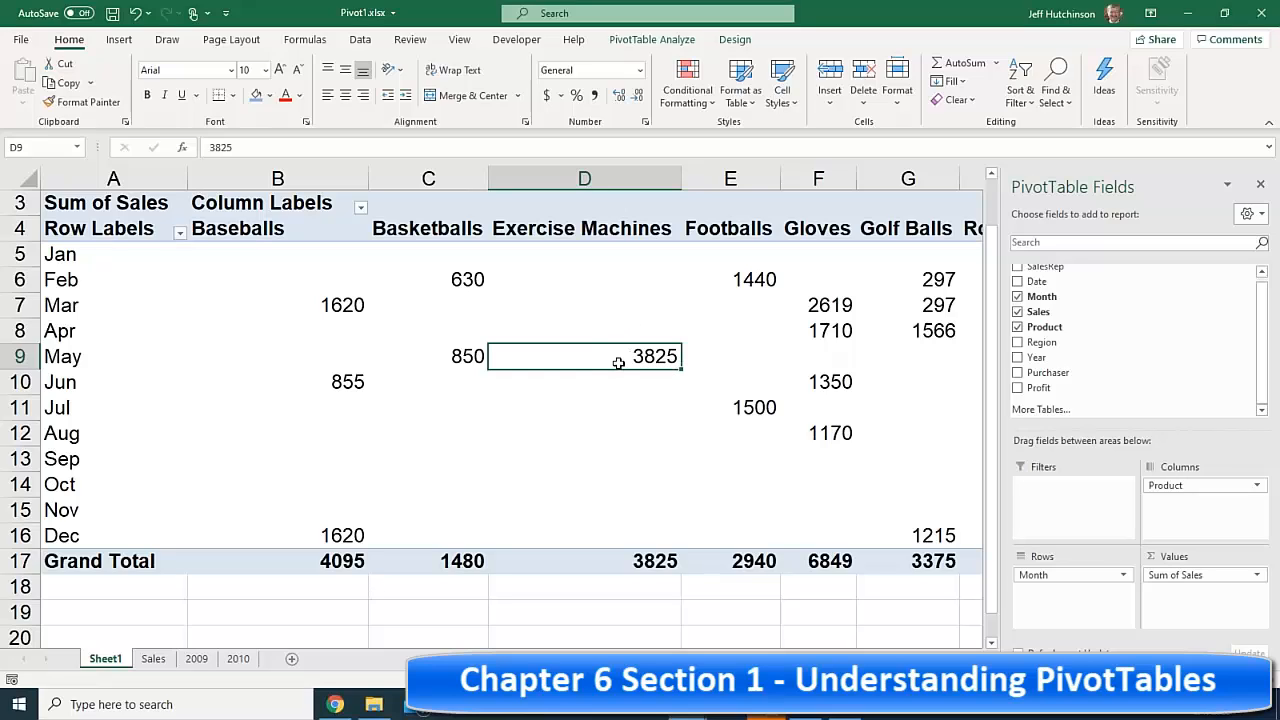
pyautogui.click(660, 308)
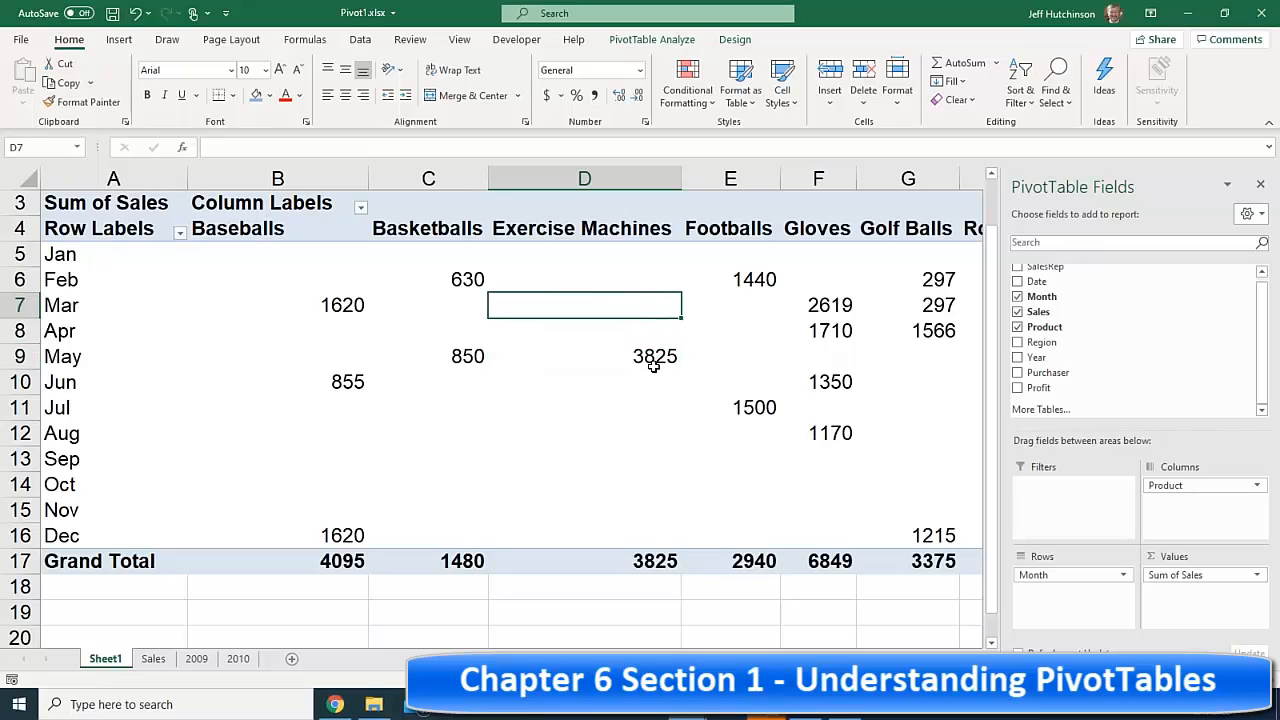
pyautogui.click(654, 356)
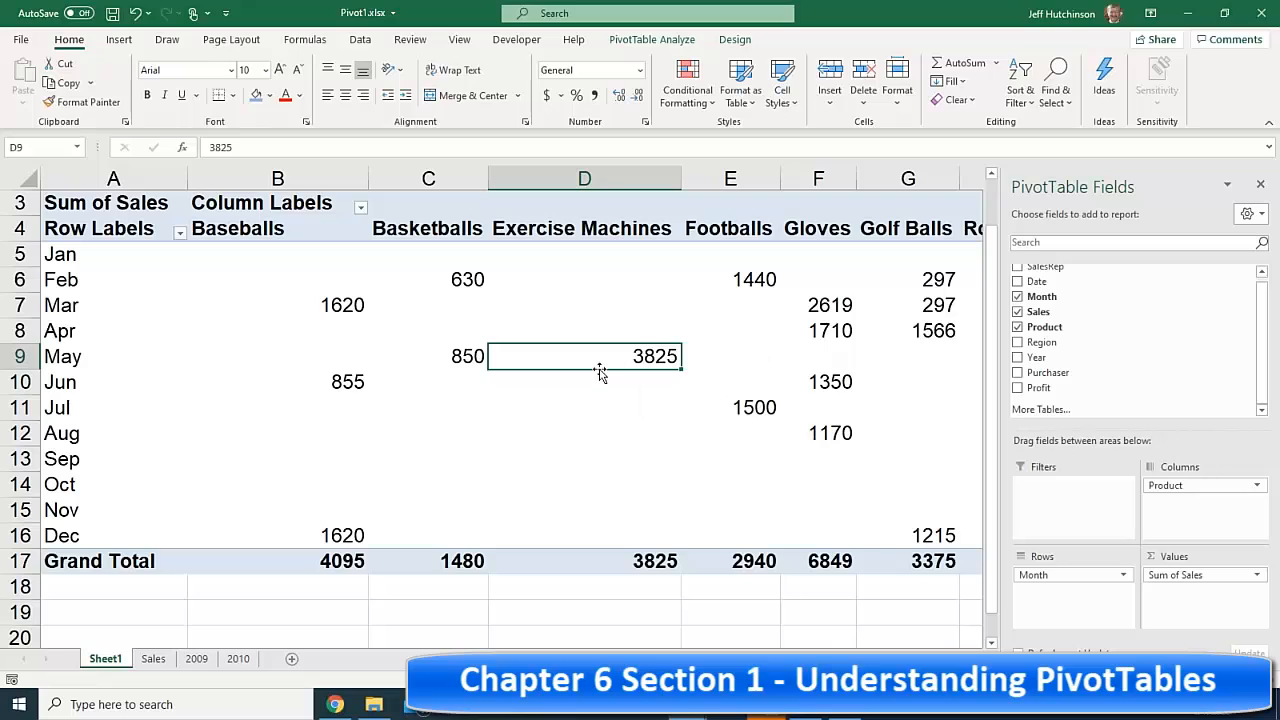
pyautogui.moveTo(595, 360)
pyautogui.click(631, 252)
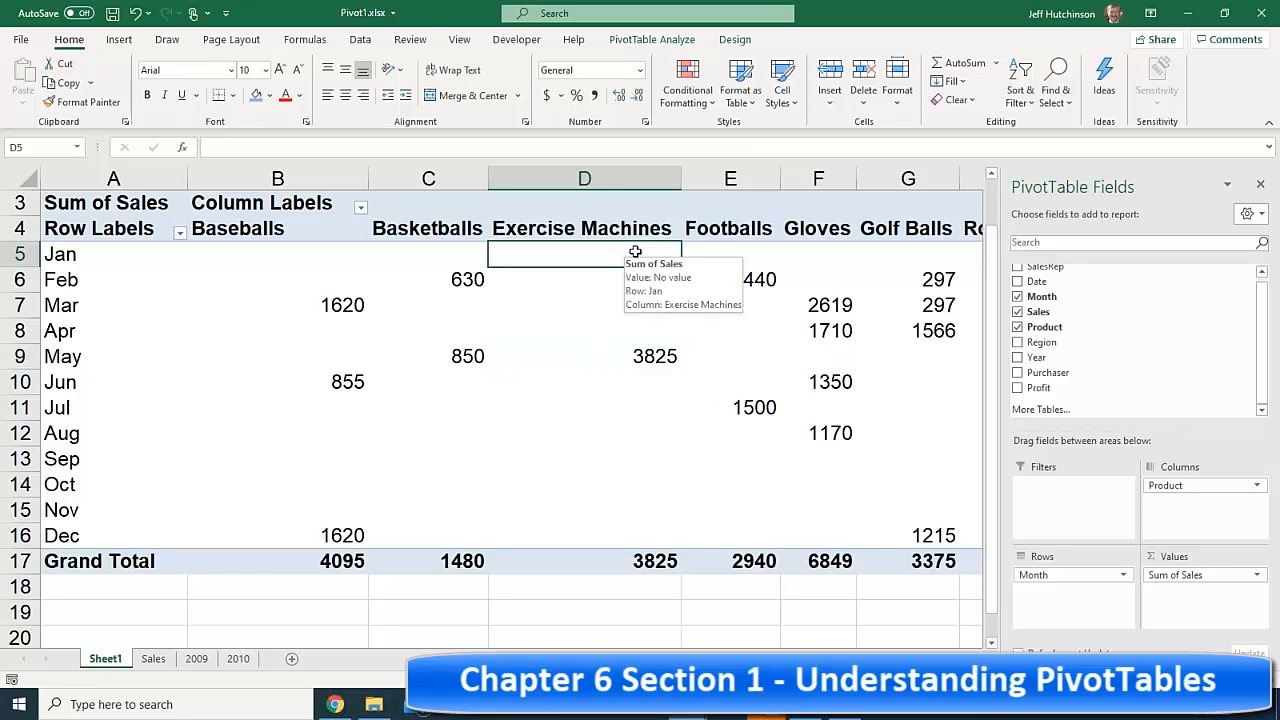
pyautogui.moveTo(632, 258); pyautogui.dragTo(620, 330)
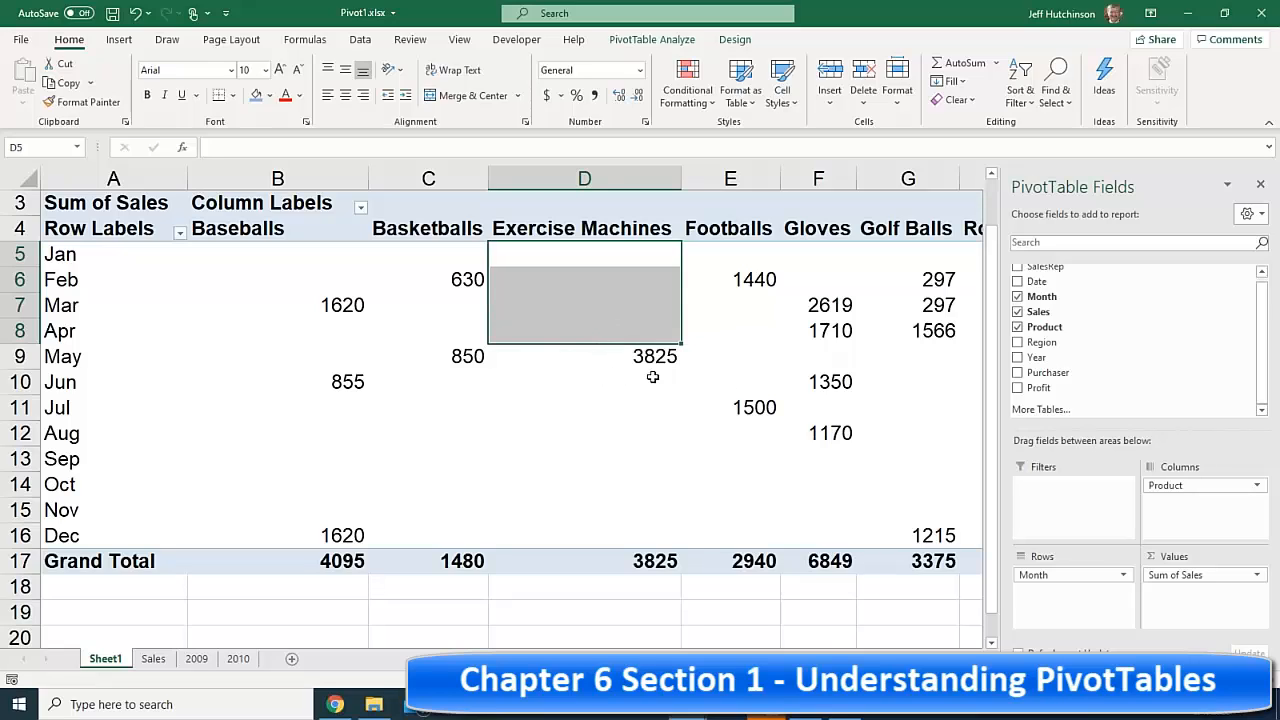
pyautogui.click(652, 362)
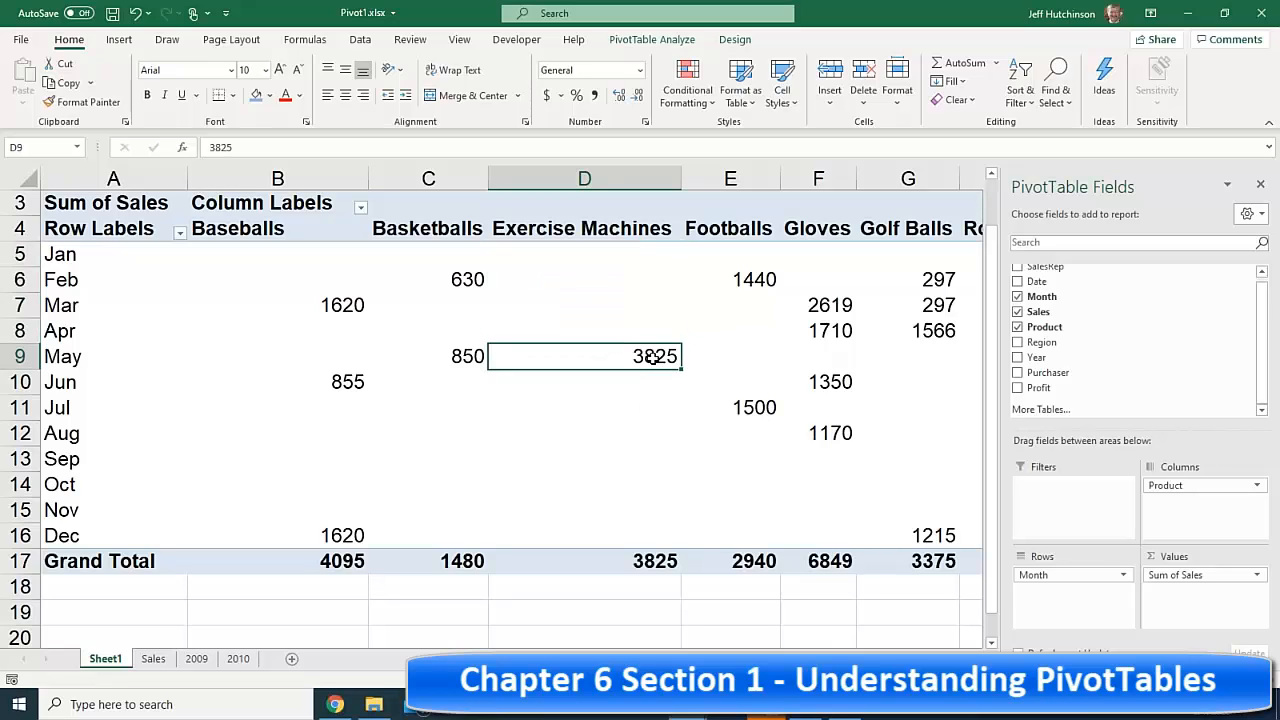
pyautogui.moveTo(634, 378); pyautogui.dragTo(616, 455)
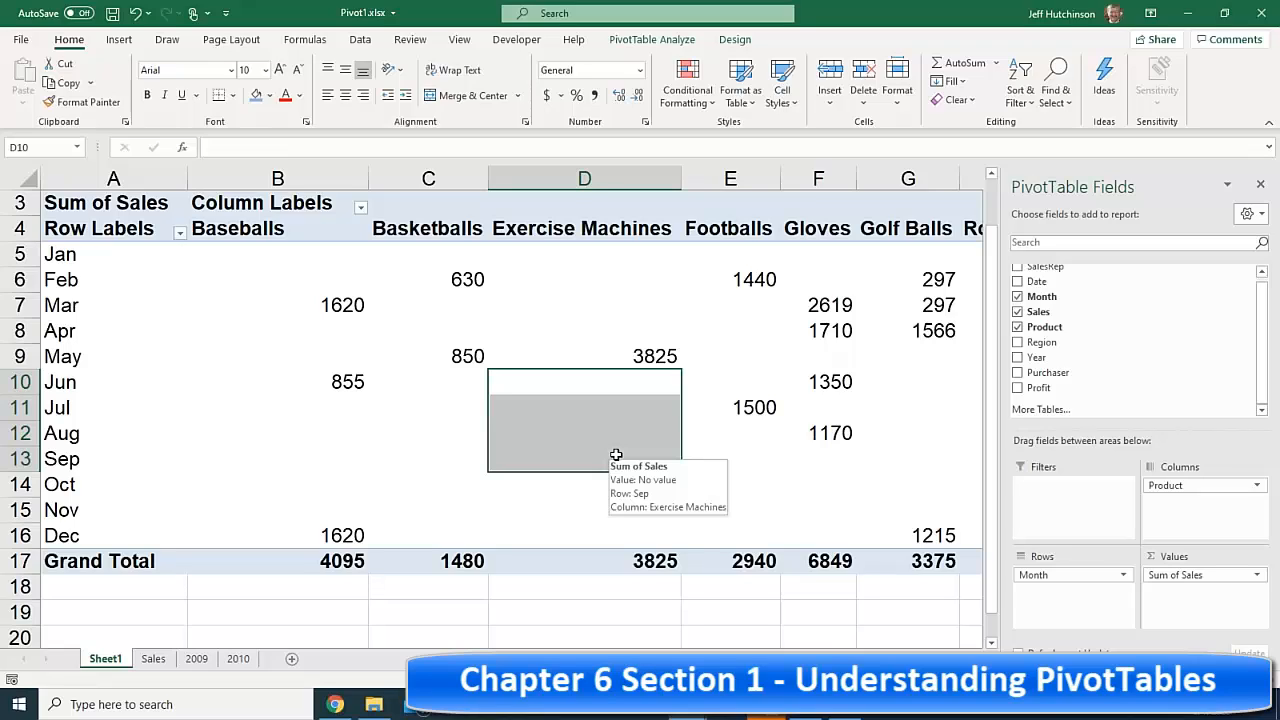
pyautogui.click(634, 348)
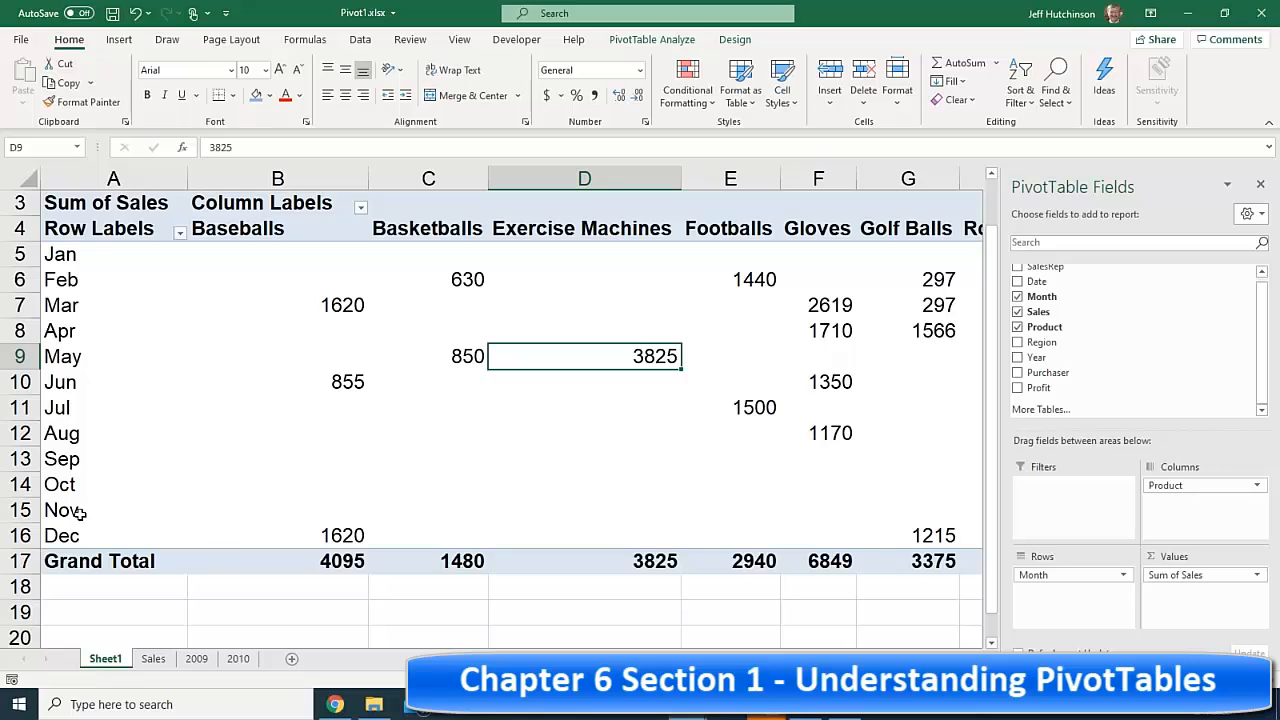
pyautogui.press('Down')
pyautogui.click(612, 487)
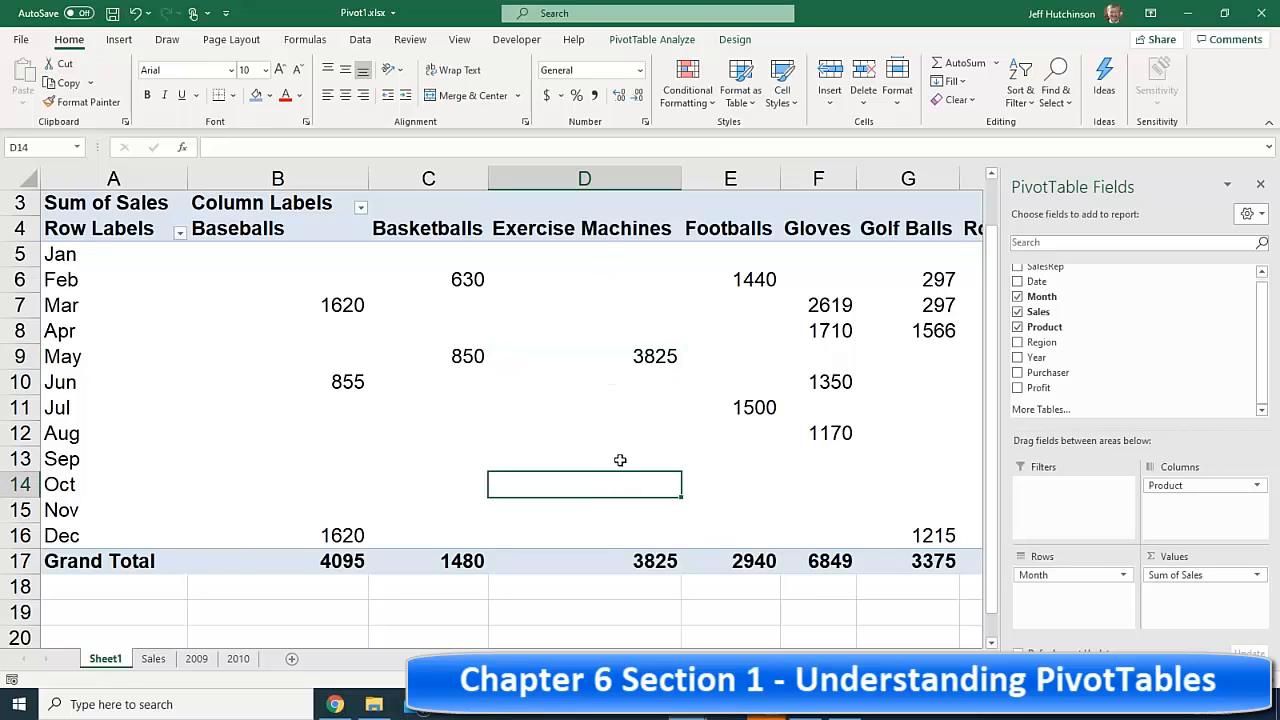
pyautogui.moveTo(603, 488)
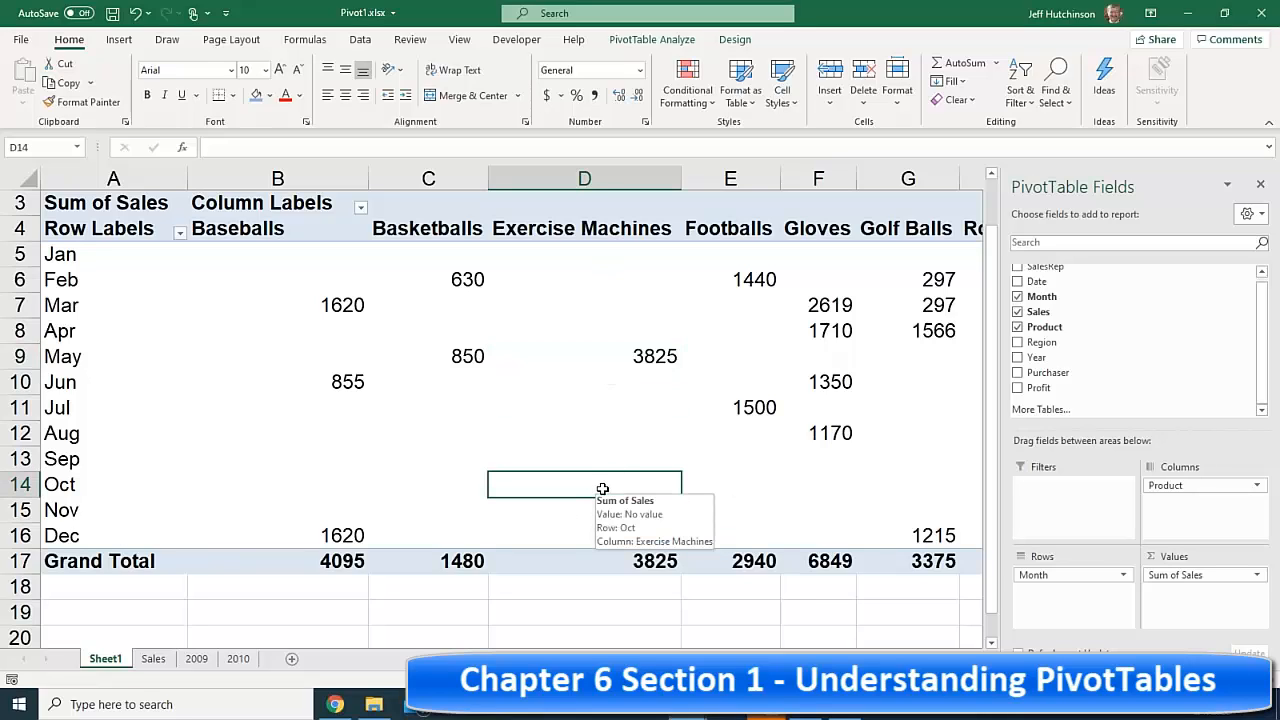
pyautogui.click(585, 509)
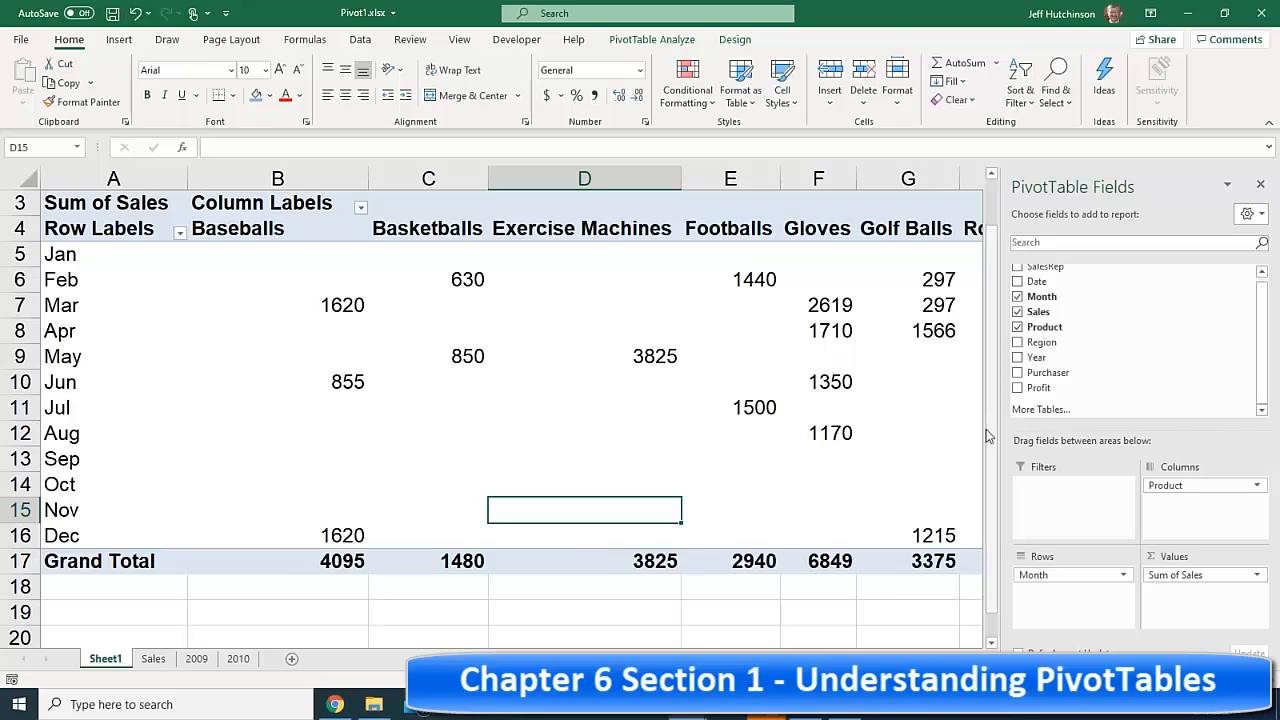
pyautogui.moveTo(830, 274); pyautogui.dragTo(920, 330)
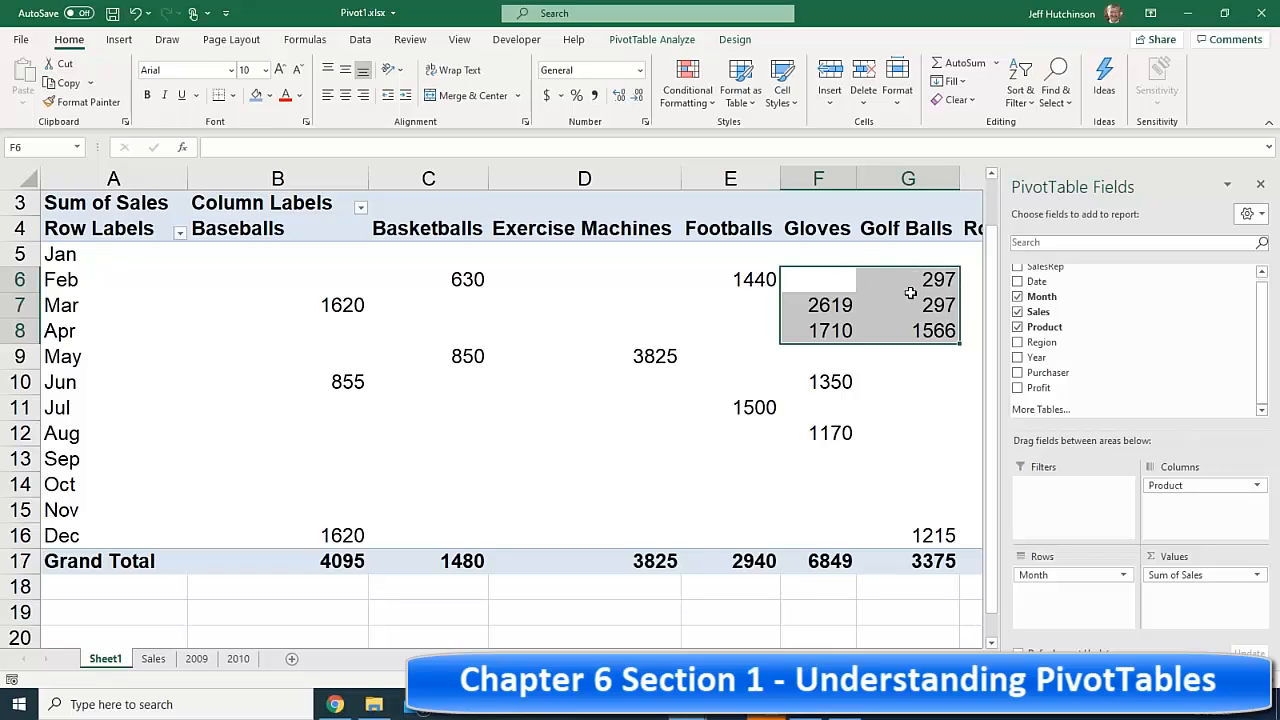
pyautogui.moveTo(893, 285)
pyautogui.hscroll(3, 500, 400)
pyautogui.hscroll(1, 769, 443)
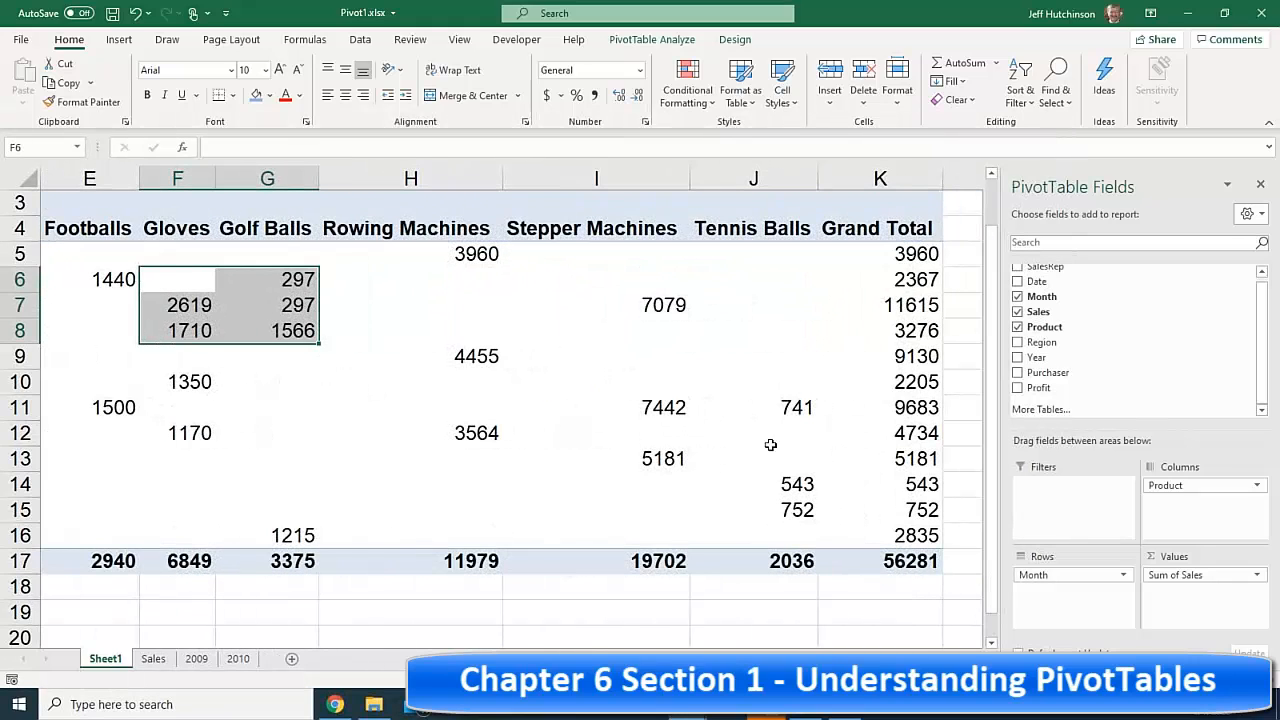
pyautogui.moveTo(805, 412); pyautogui.dragTo(797, 540)
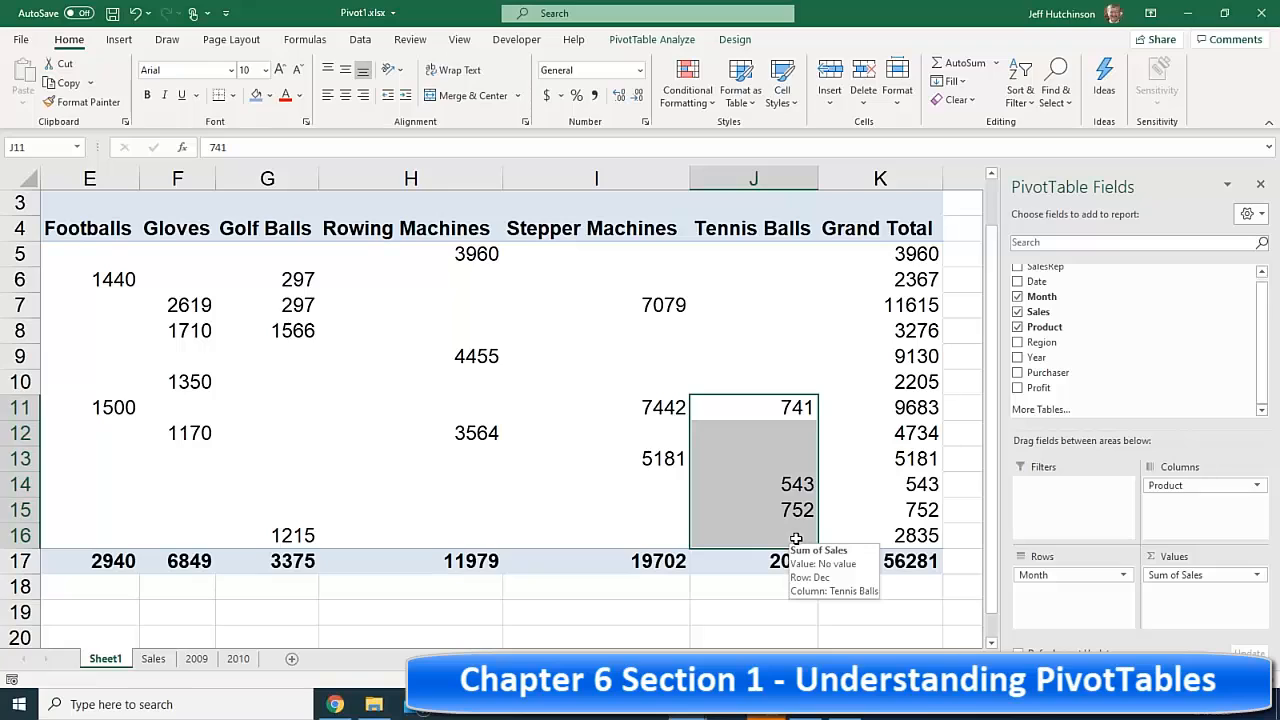
pyautogui.click(783, 262)
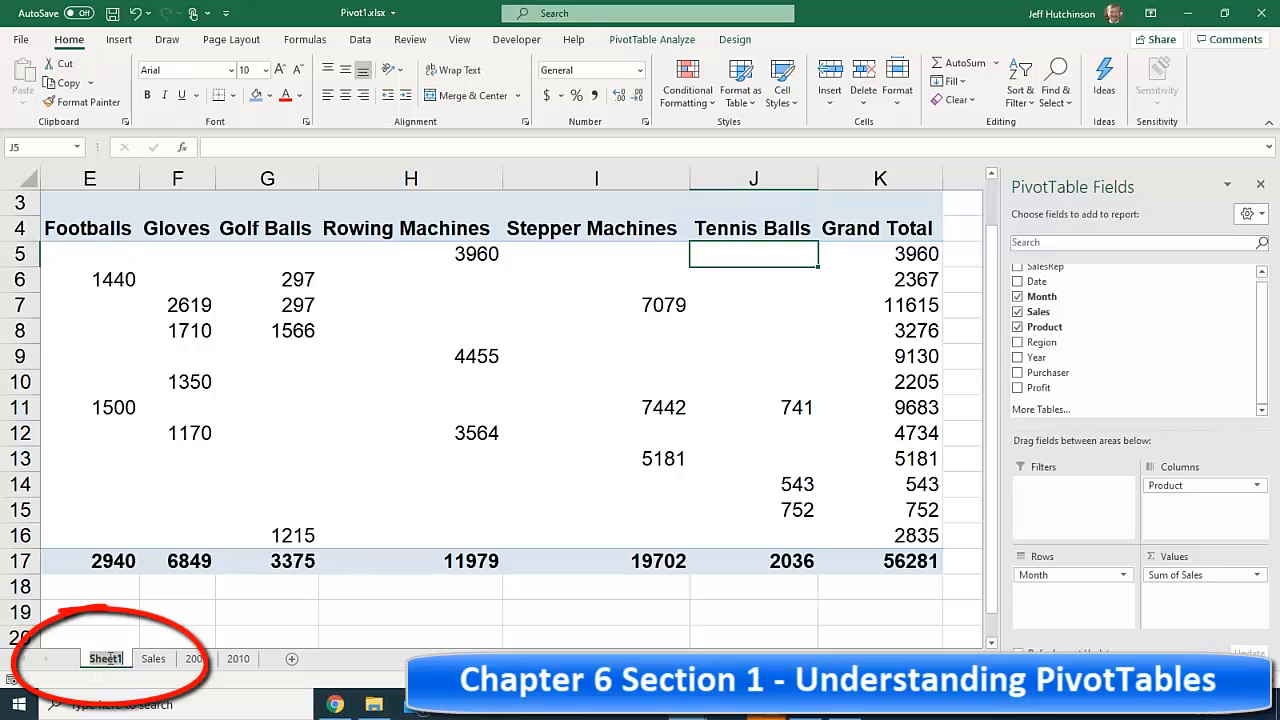
# - Rename Sheet1 to 'Marketing' and select an empty cell outside the PivotTable
pyautogui.keyDown('ctrl'); pyautogui.click(152, 659); pyautogui.keyUp('ctrl')
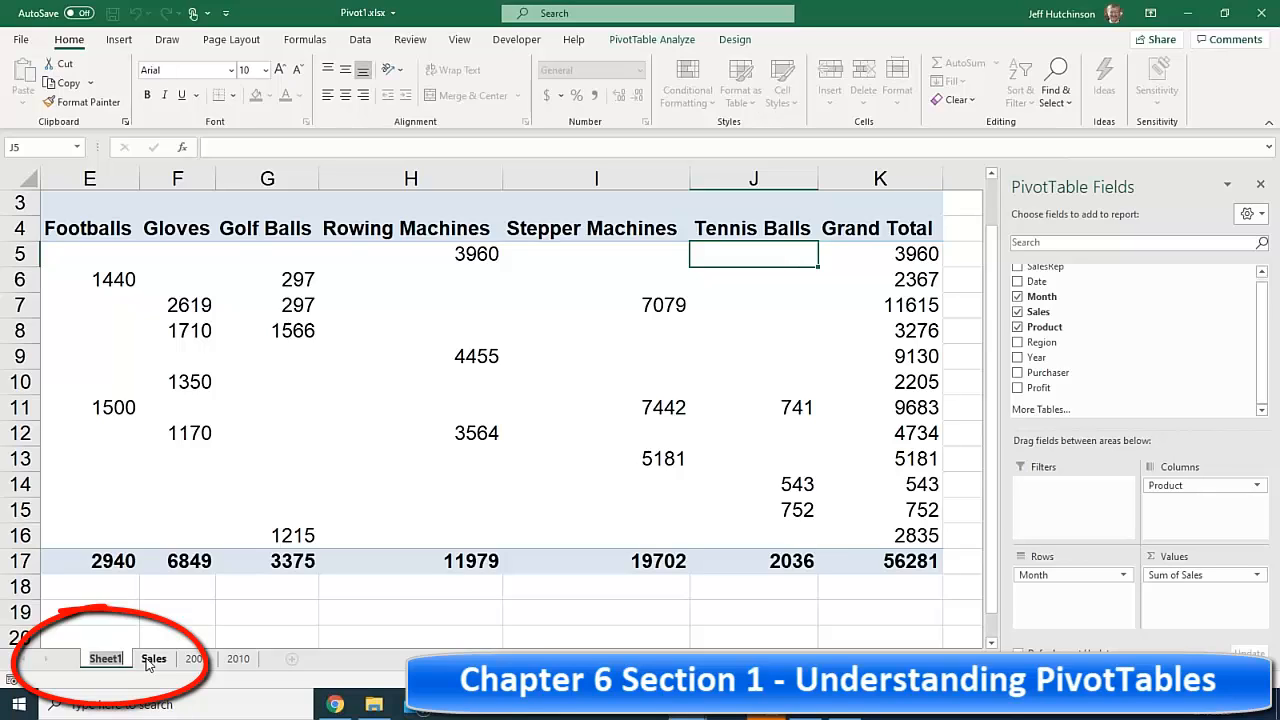
pyautogui.write('Marketing')
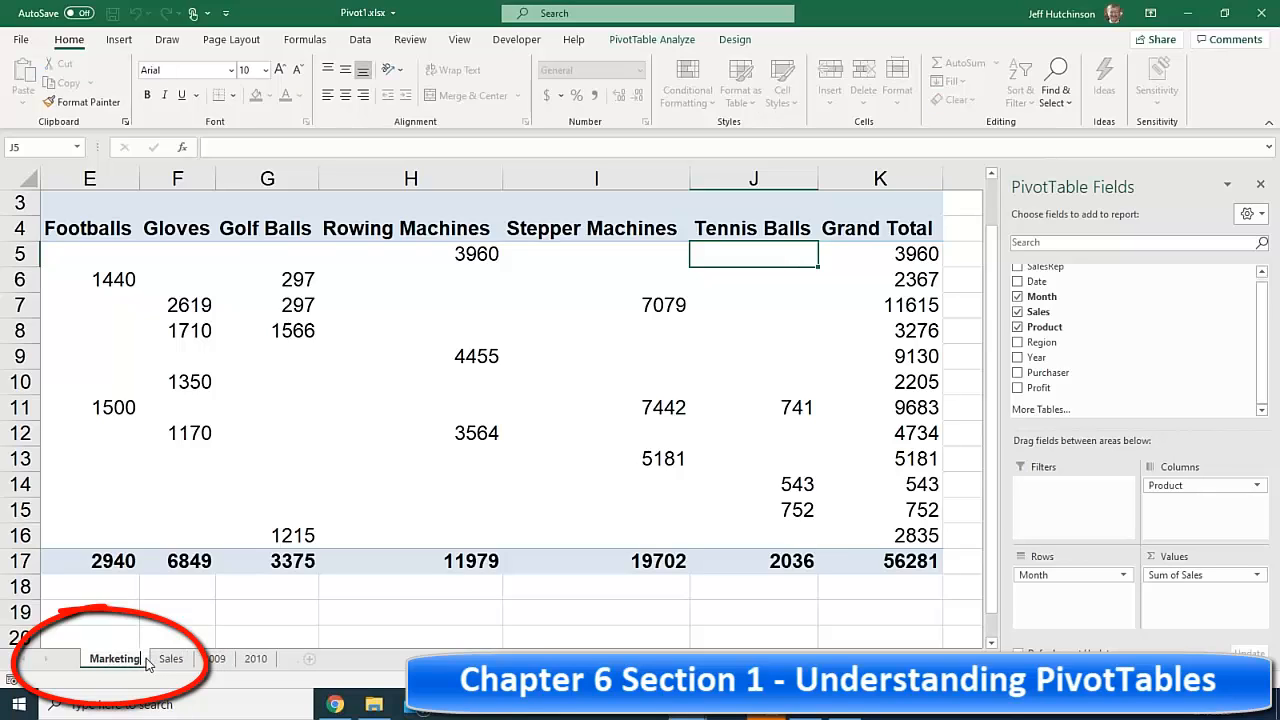
pyautogui.press('Return')
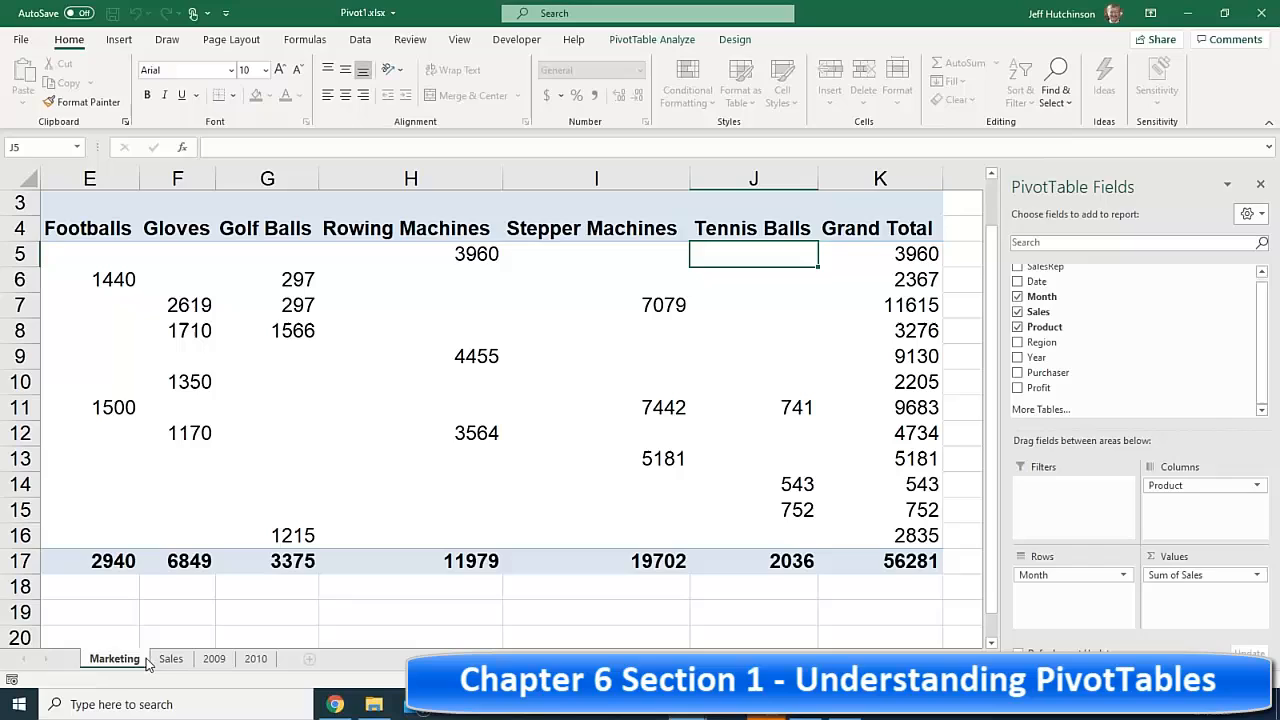
pyautogui.click(192, 590)
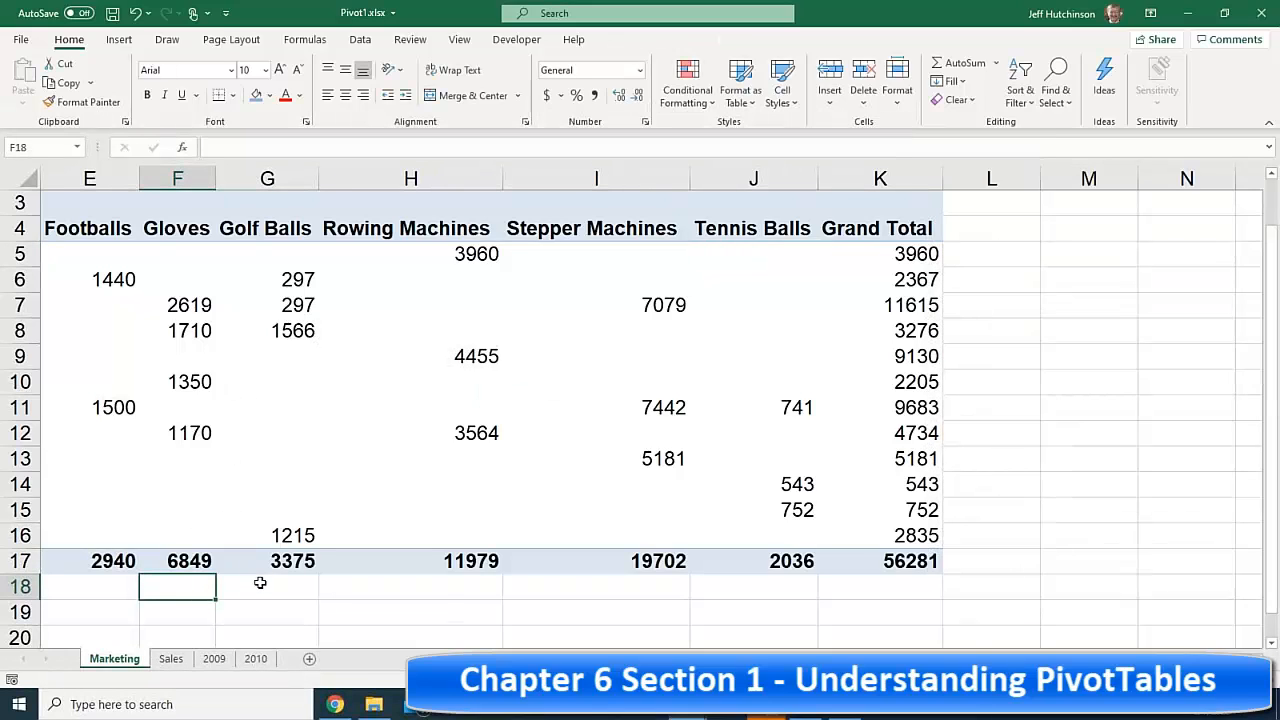
pyautogui.click(167, 619)
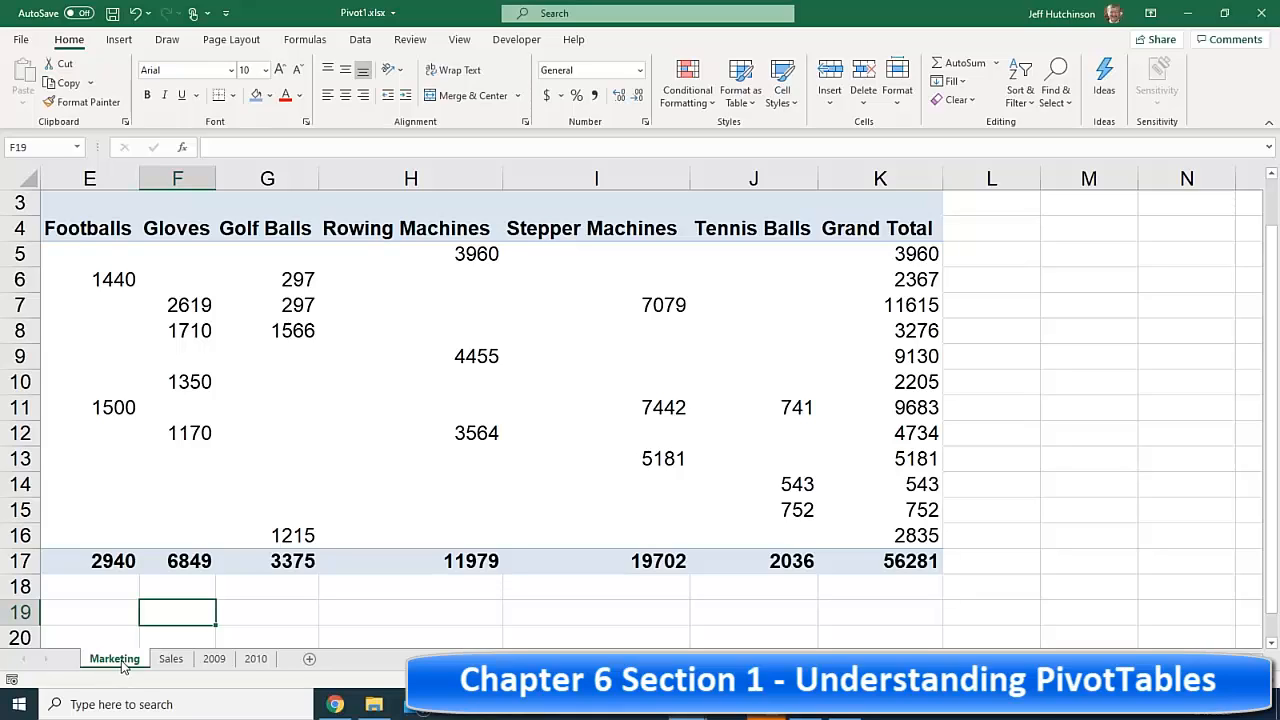
# - From the Sales data list, insert a PivotTable on a new worksheet, Sheet2
pyautogui.click(172, 660)
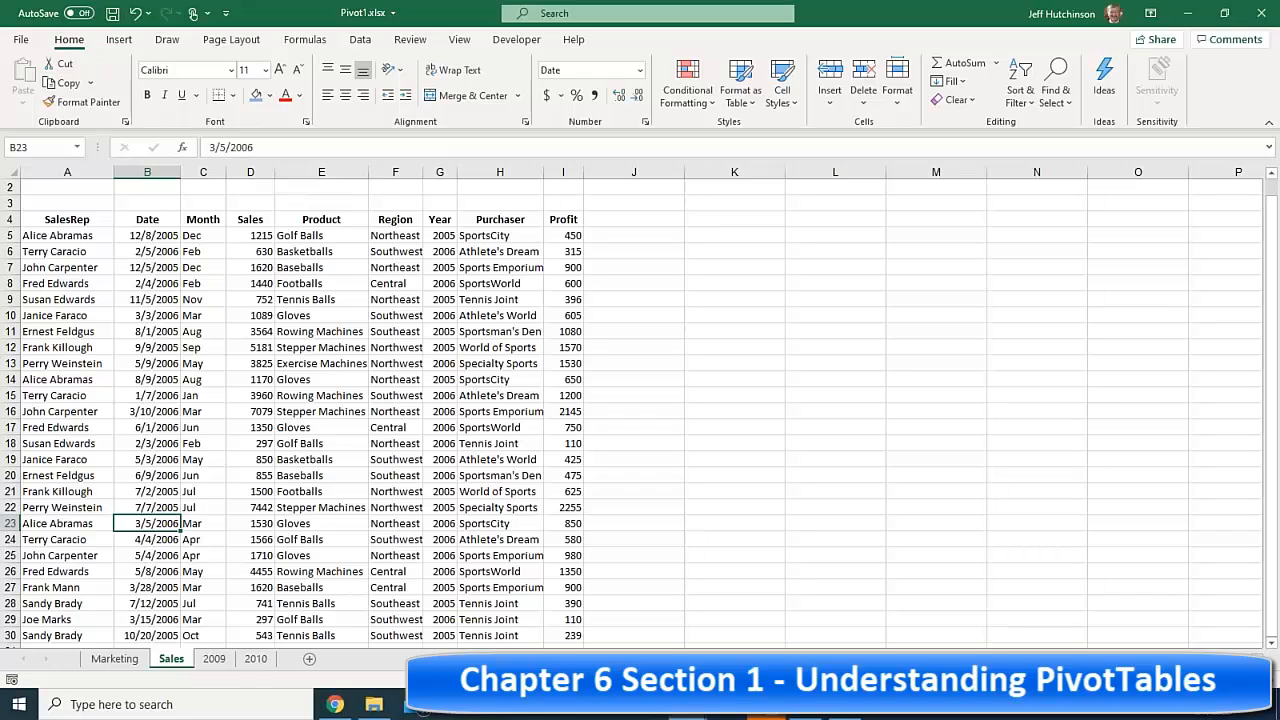
pyautogui.click(250, 363)
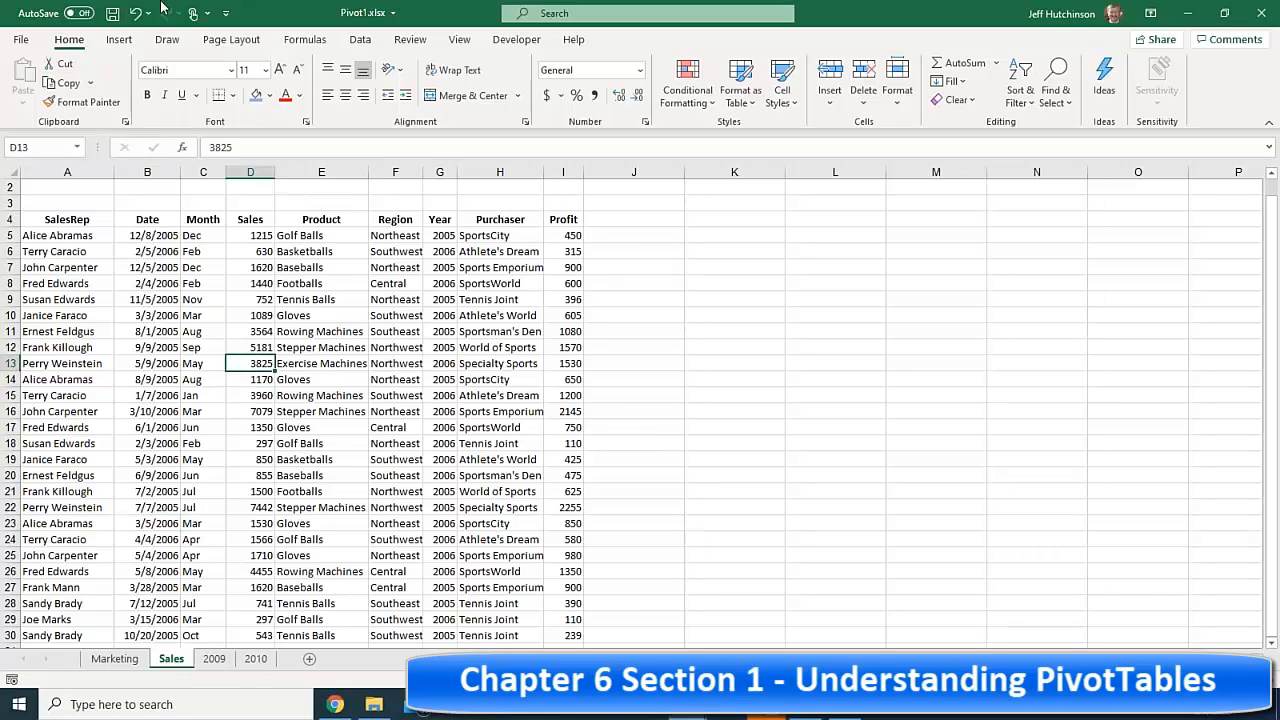
pyautogui.click(117, 40)
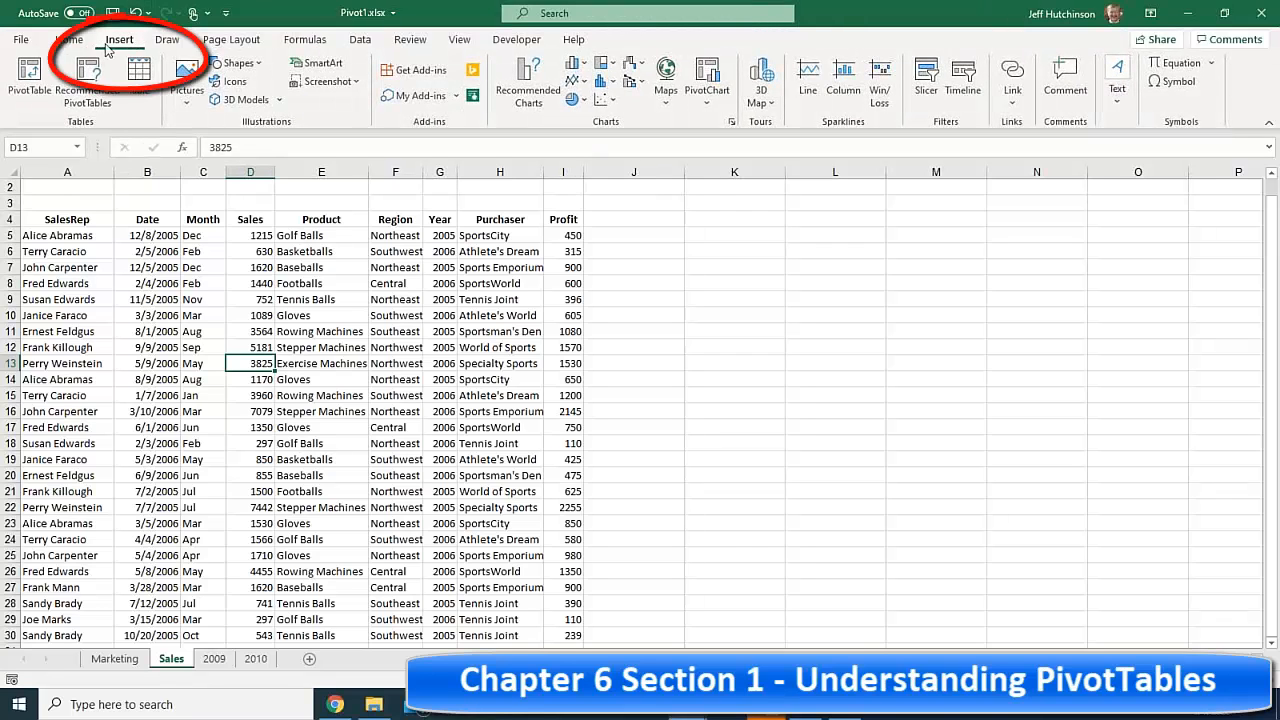
pyautogui.click(28, 88)
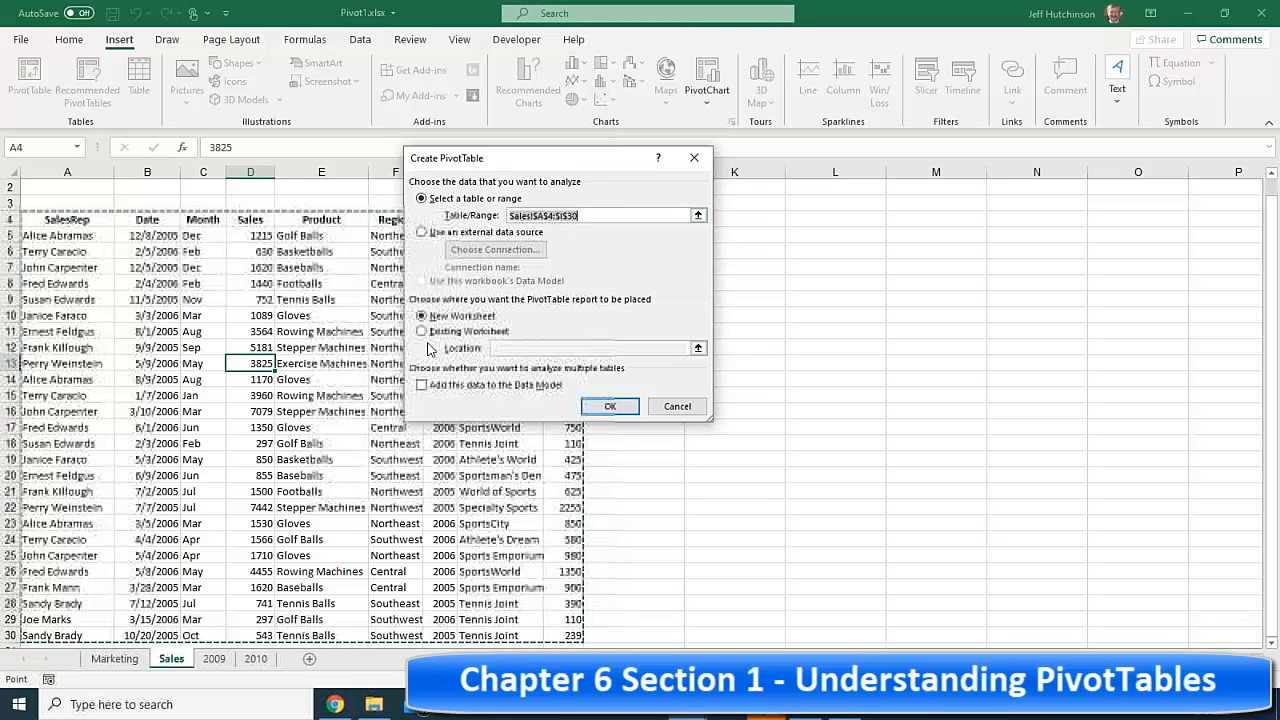
pyautogui.click(610, 406)
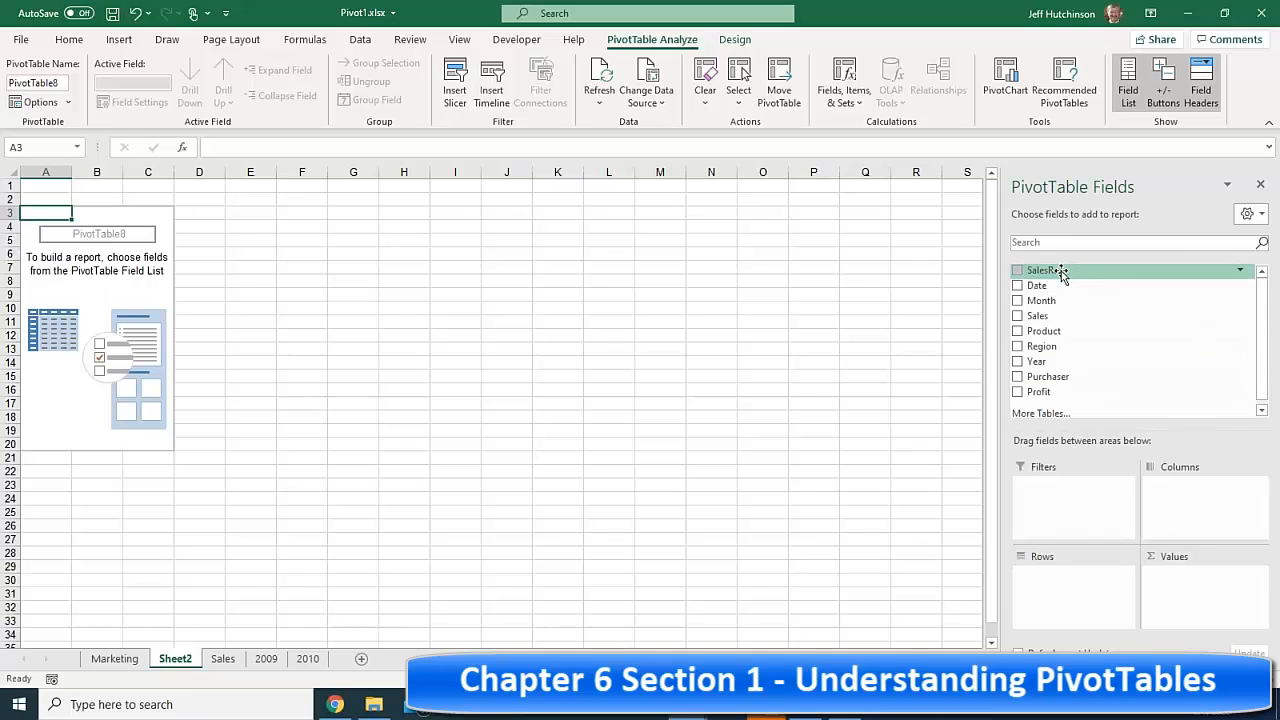
# - Place SalesRep in Columns, Product in Rows and Sales in Values
pyautogui.moveTo(1062, 272); pyautogui.dragTo(1196, 507)
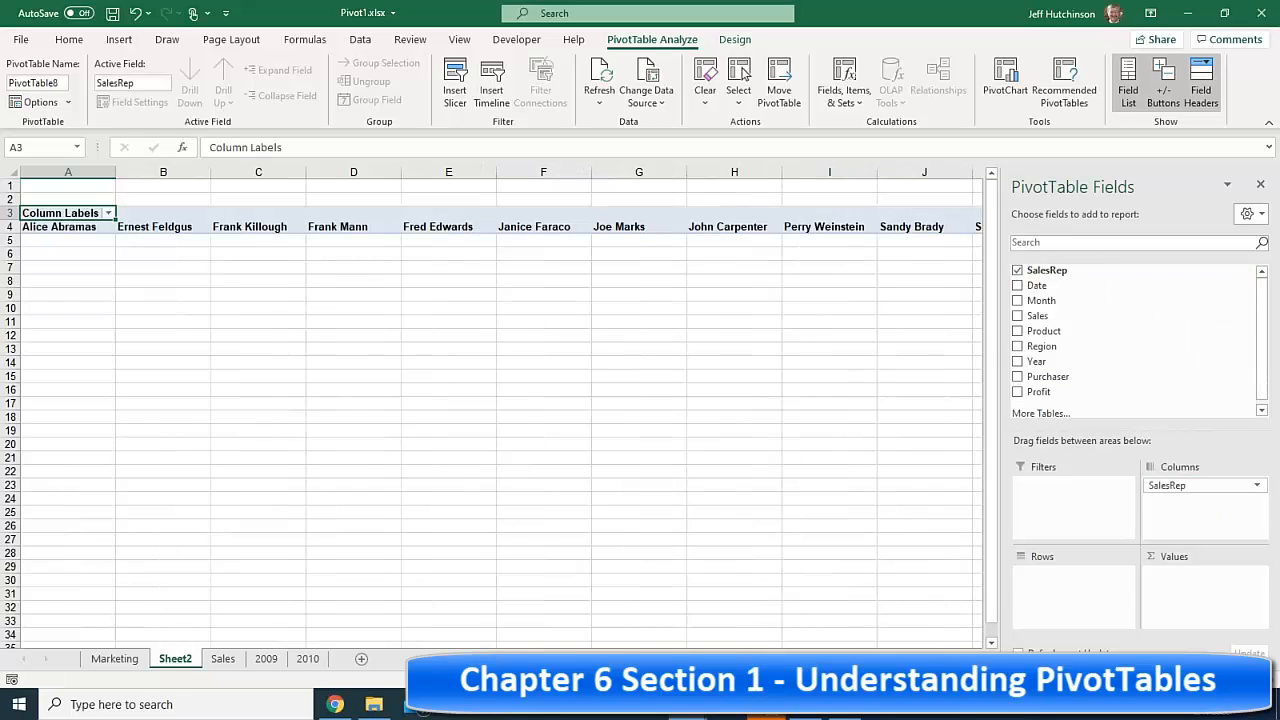
pyautogui.moveTo(1055, 337); pyautogui.dragTo(1070, 590)
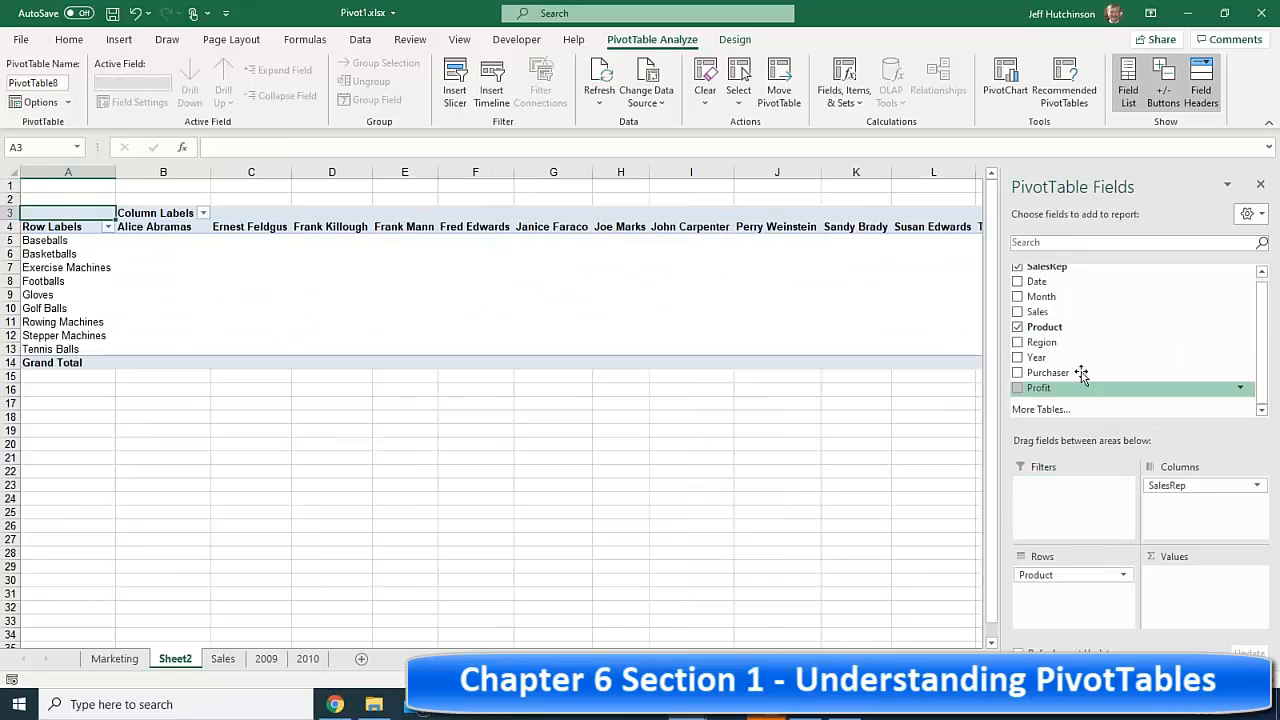
pyautogui.moveTo(1038, 311); pyautogui.dragTo(1200, 592)
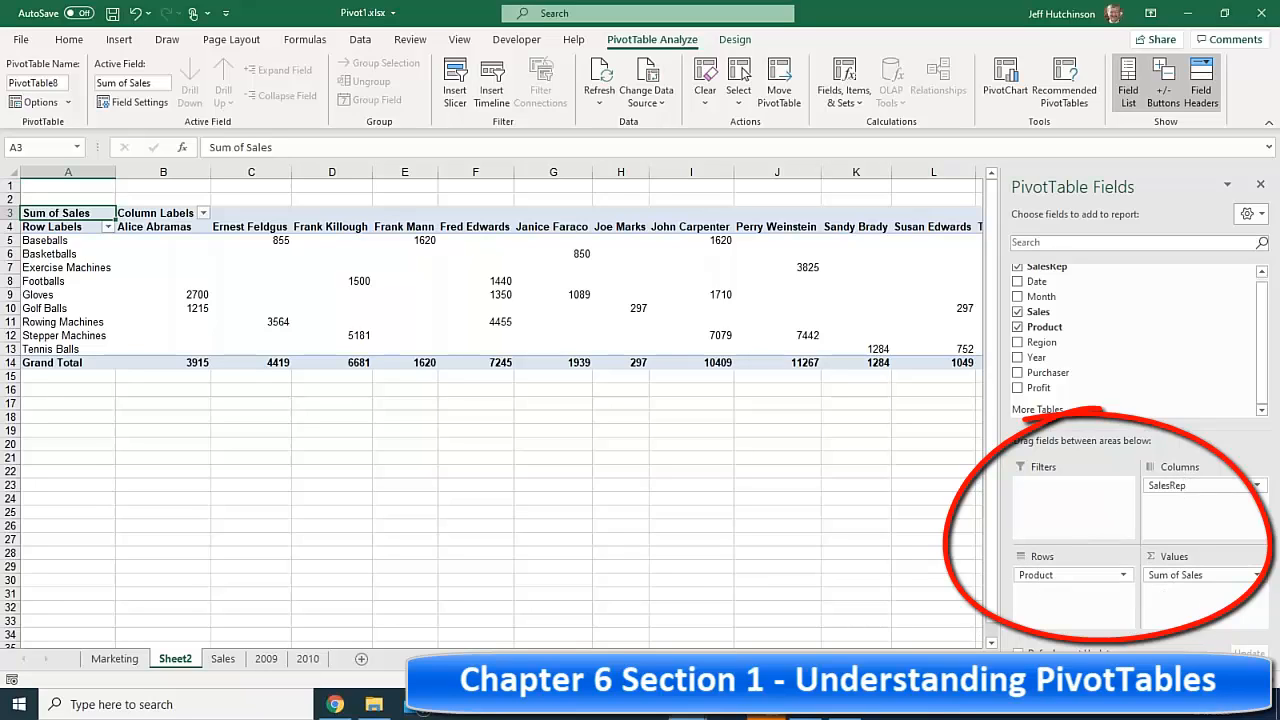
pyautogui.scroll(4, 490, 408)
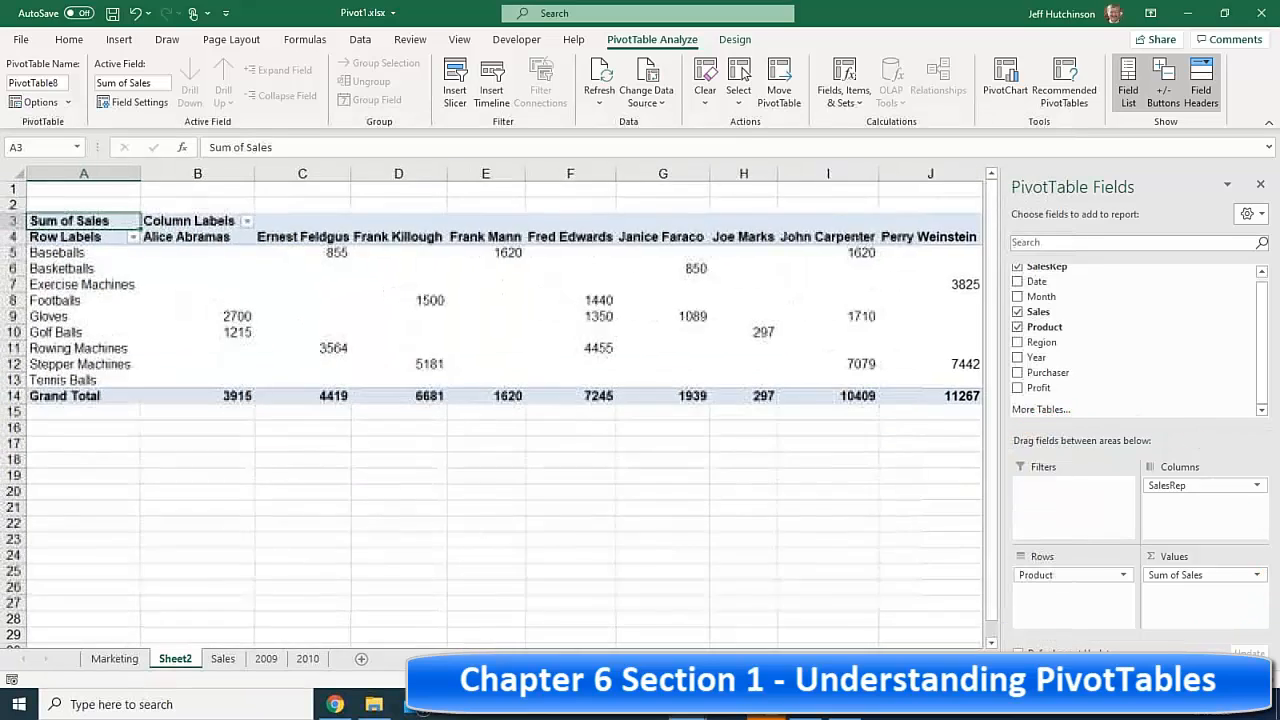
pyautogui.scroll(2, 434, 277)
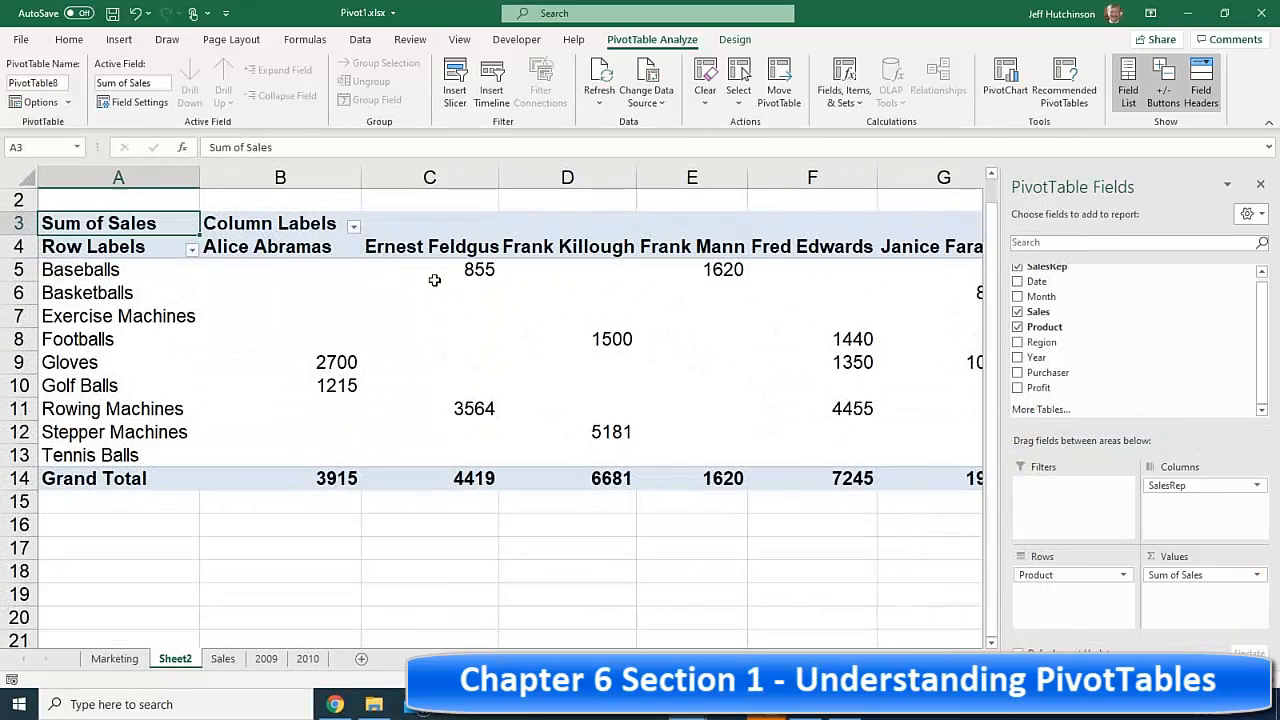
pyautogui.click(316, 277)
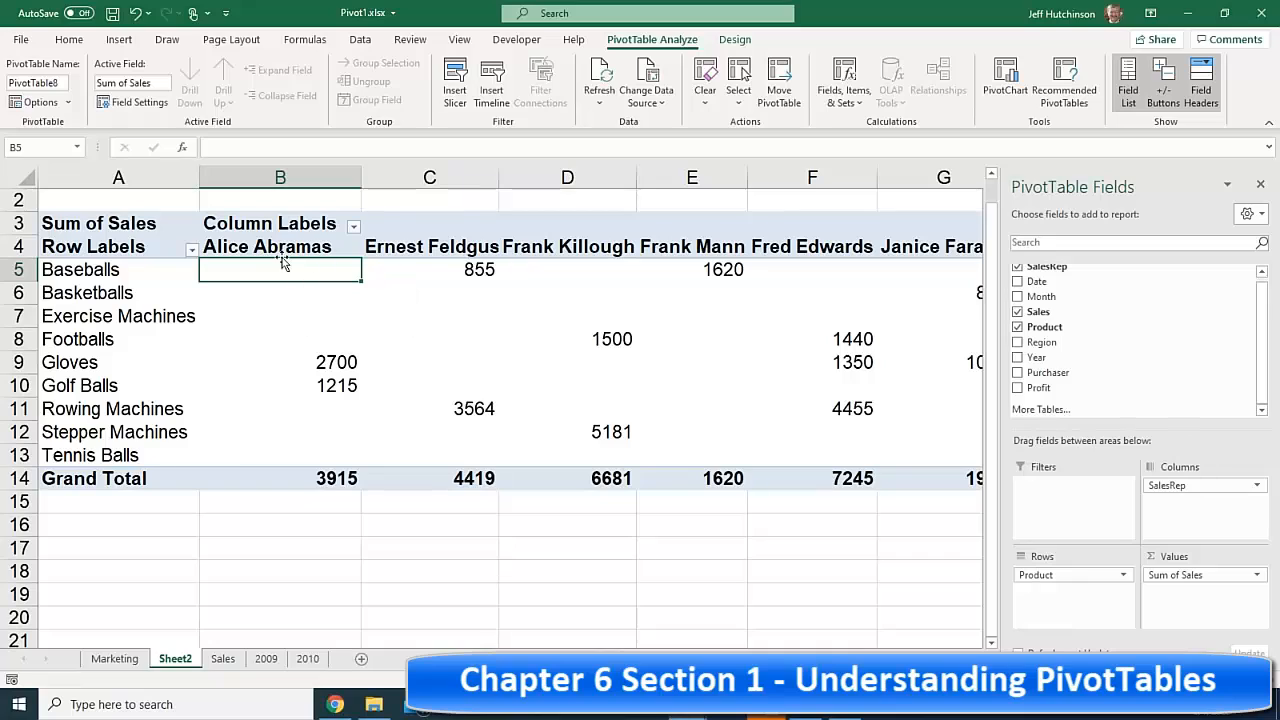
pyautogui.click(278, 250)
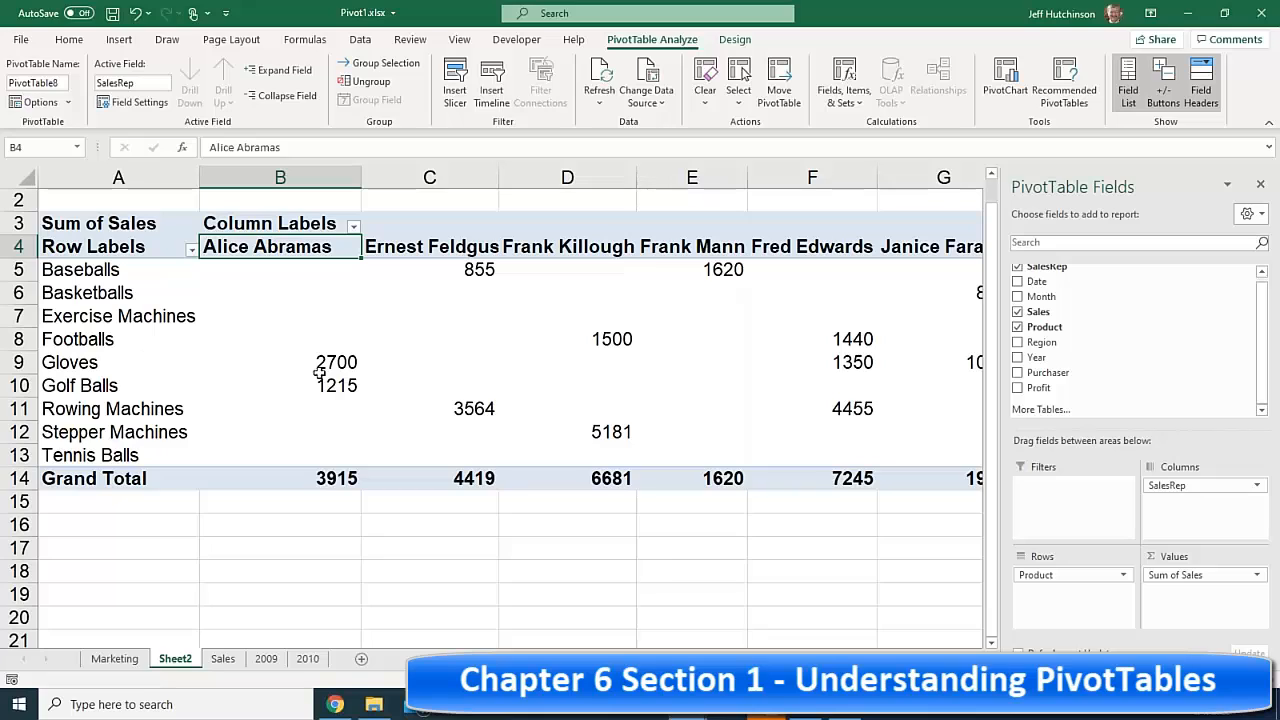
pyautogui.moveTo(311, 362); pyautogui.dragTo(303, 385)
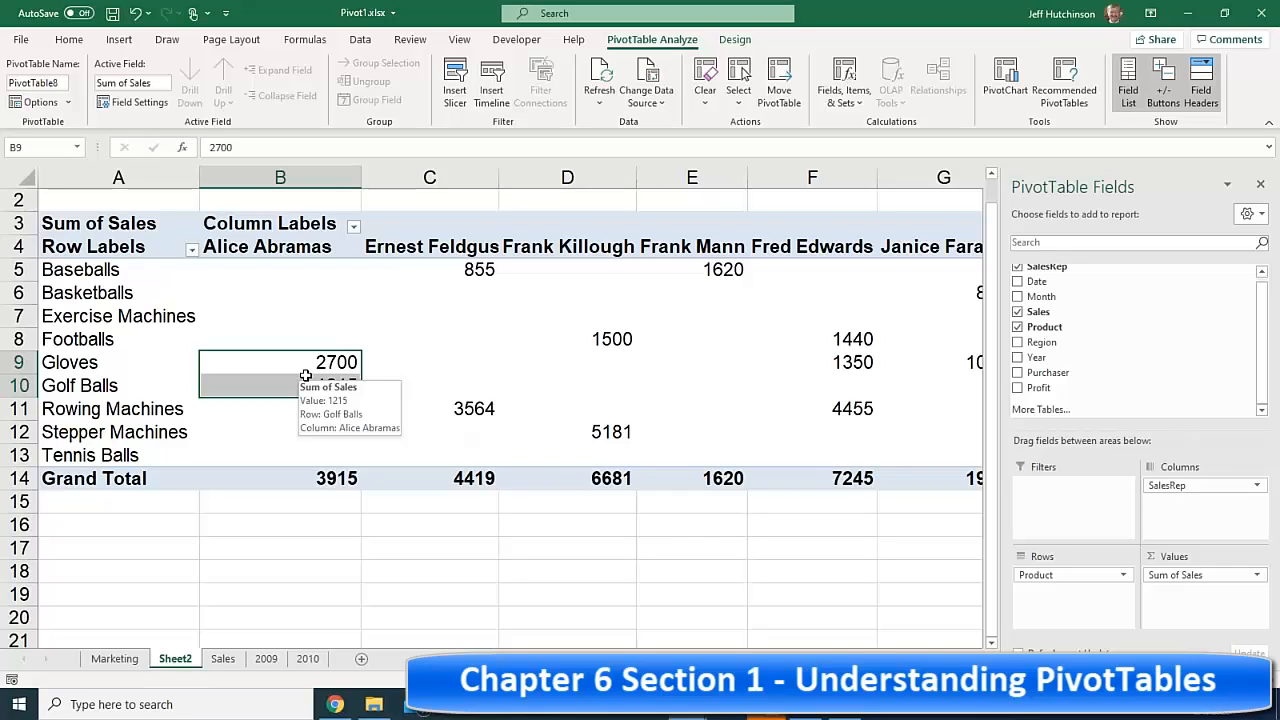
pyautogui.click(465, 269)
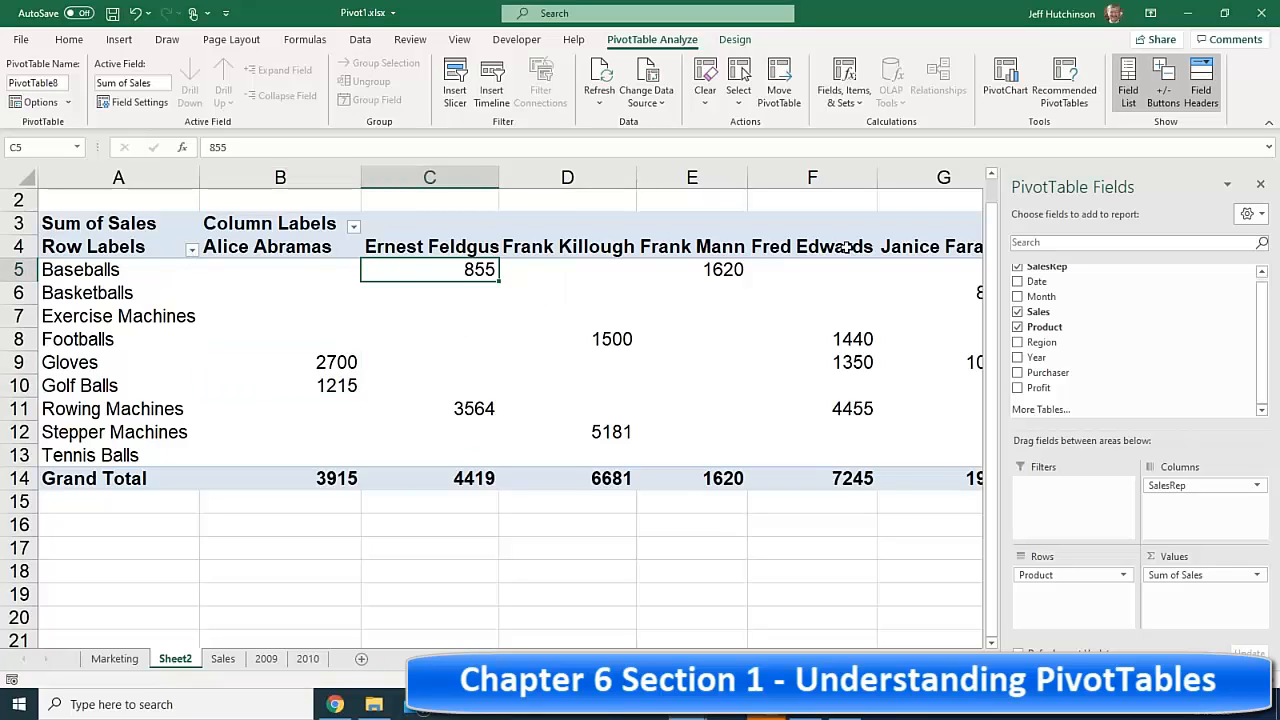
pyautogui.click(720, 269)
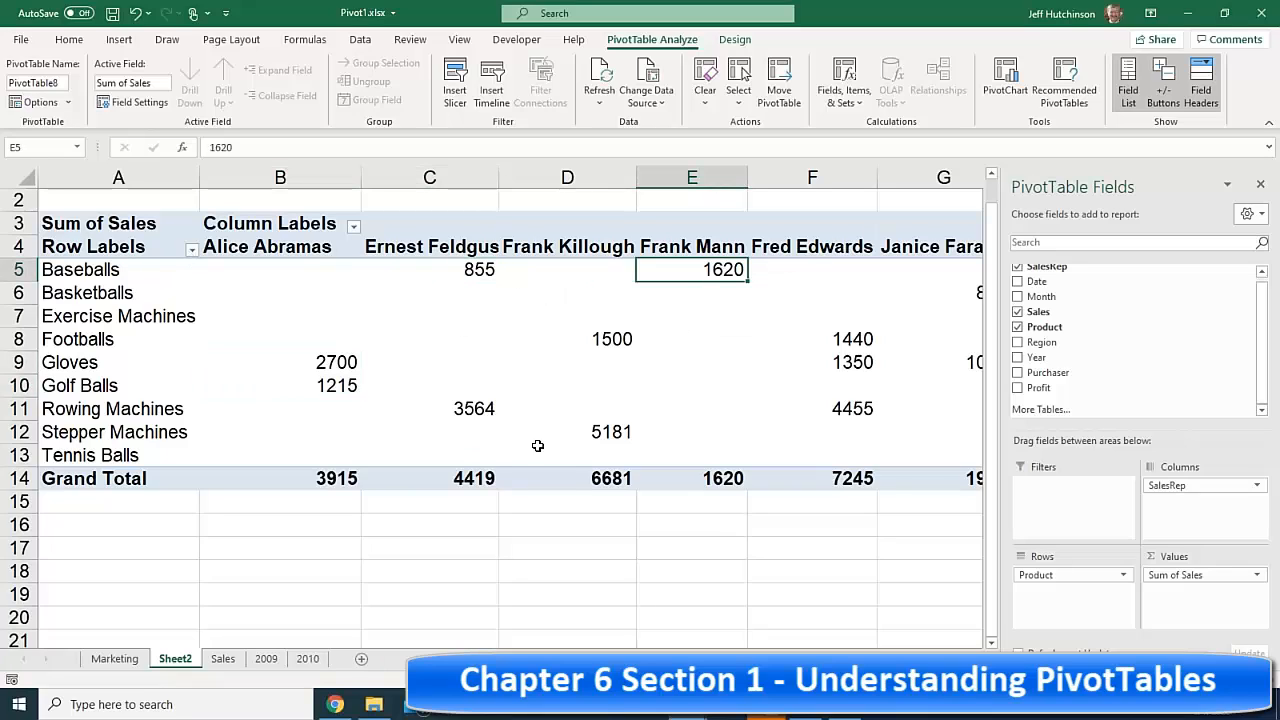
pyautogui.click(607, 340)
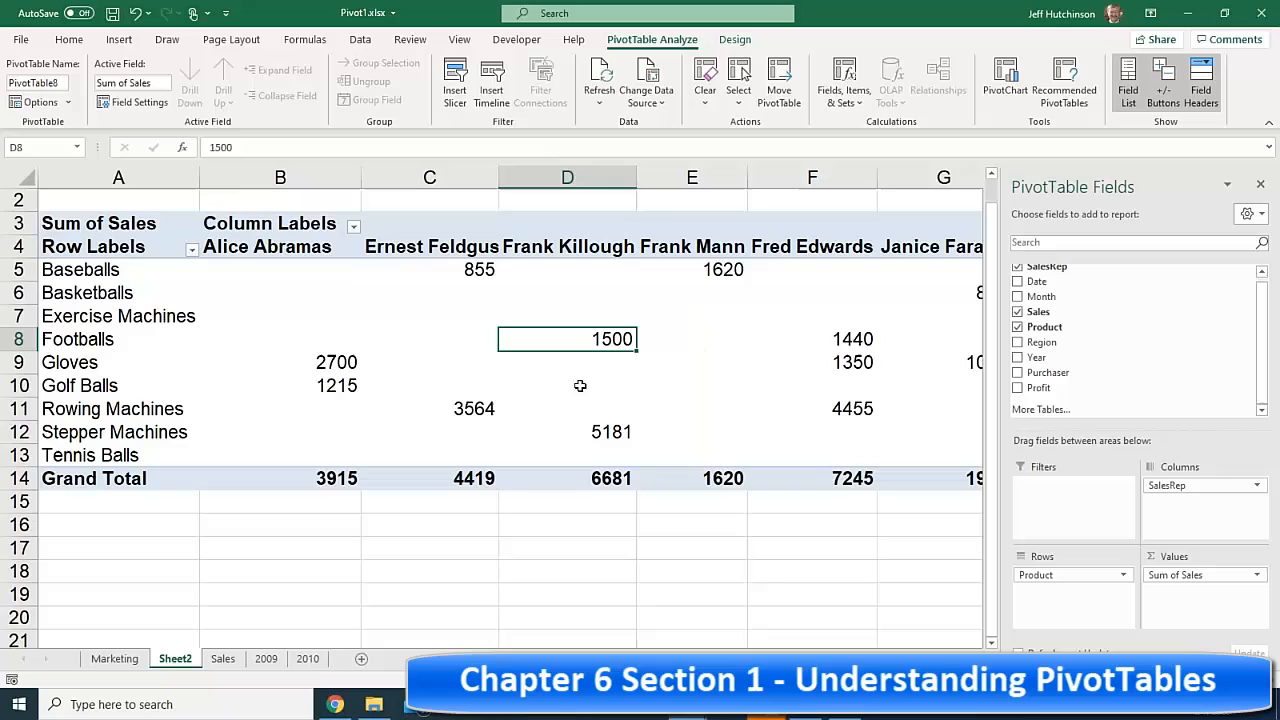
pyautogui.click(472, 408)
pyautogui.click(602, 432)
pyautogui.click(860, 340)
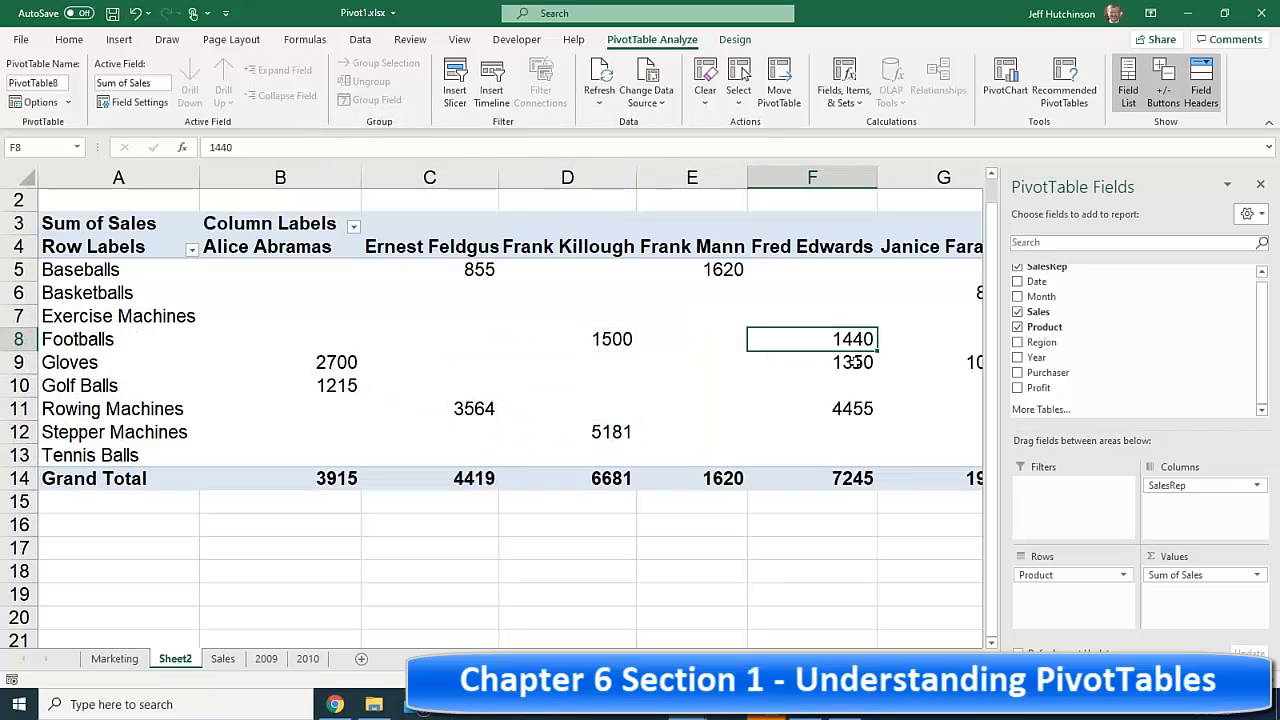
pyautogui.click(855, 362)
pyautogui.click(855, 408)
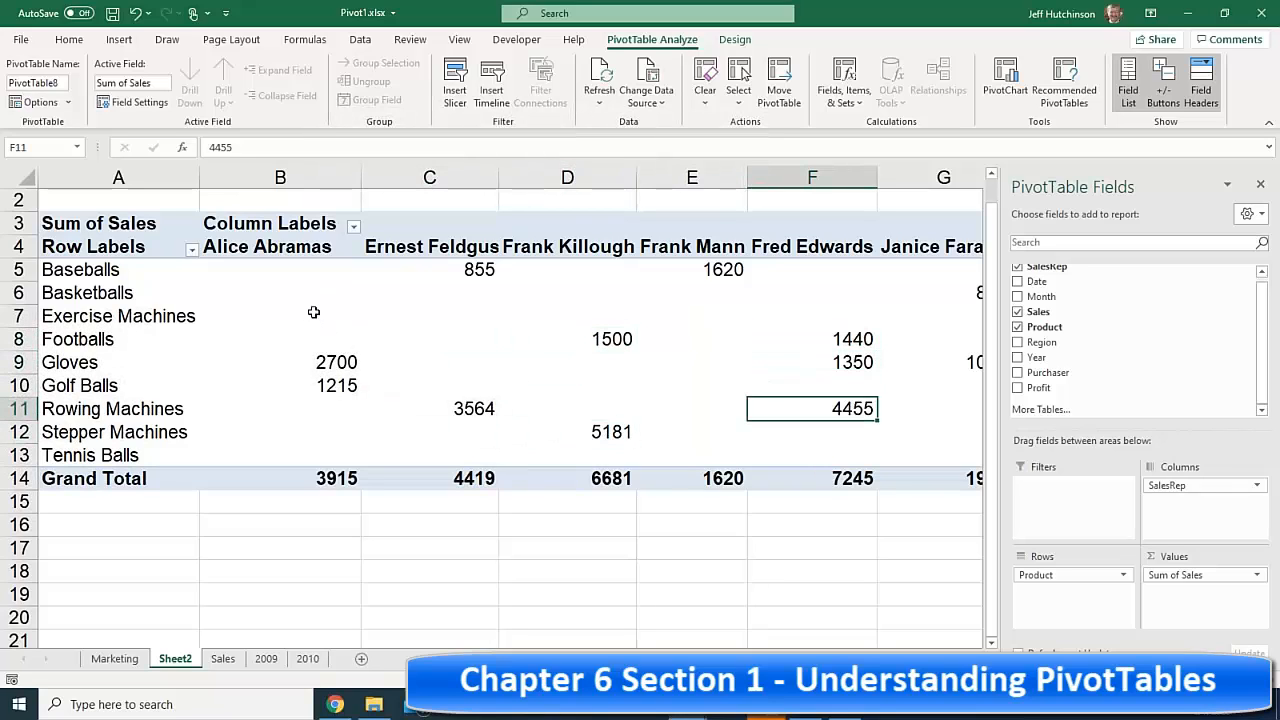
pyautogui.moveTo(337, 266); pyautogui.dragTo(336, 320)
pyautogui.moveTo(311, 409); pyautogui.dragTo(315, 441)
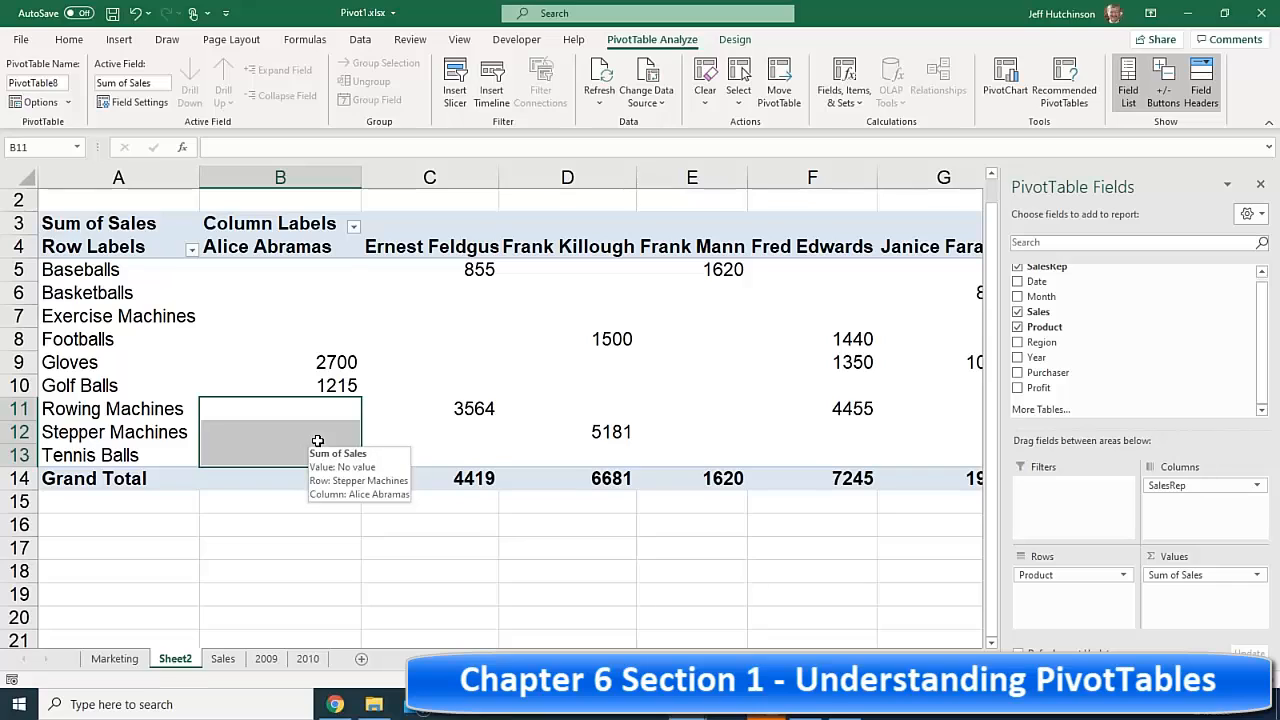
pyautogui.click(335, 270)
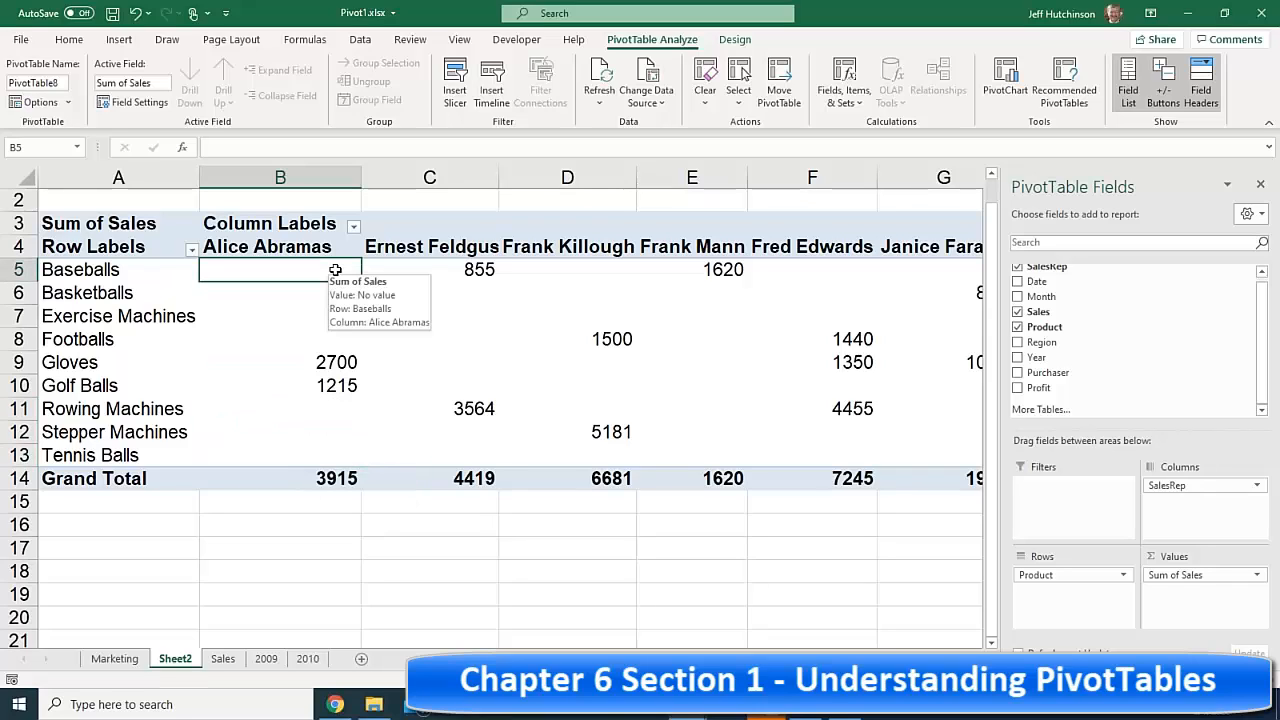
pyautogui.click(275, 240)
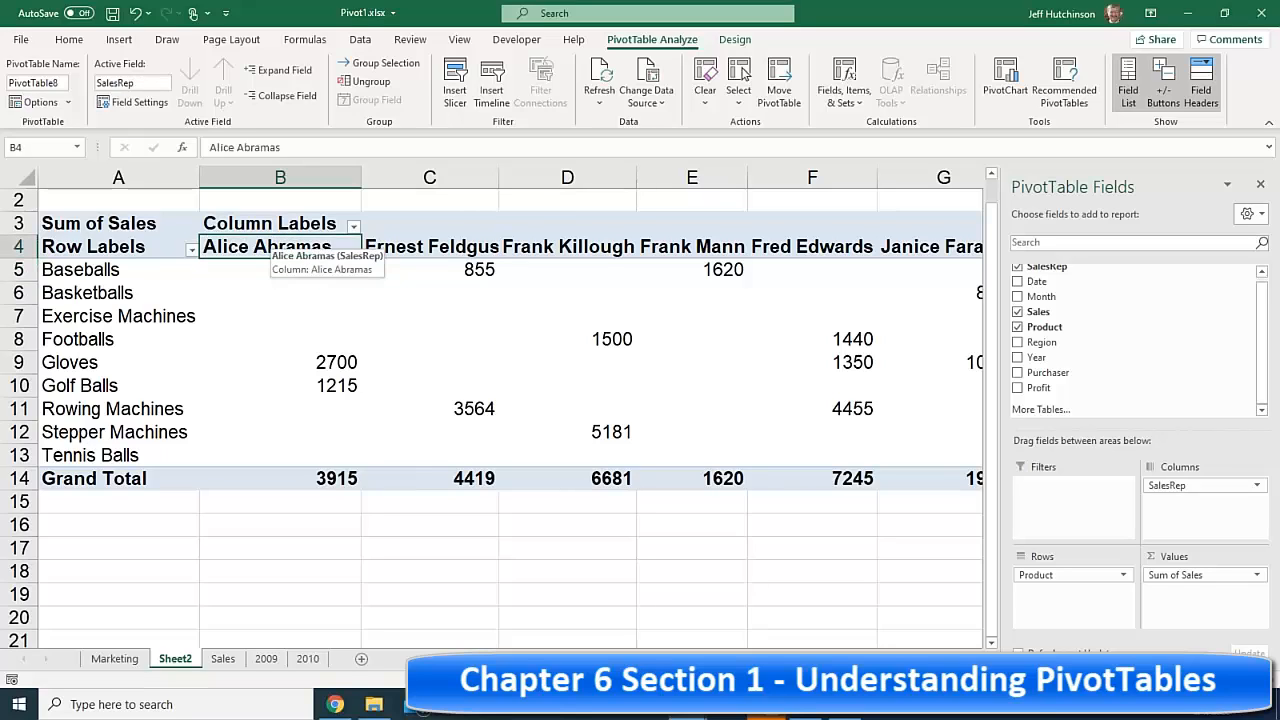
pyautogui.moveTo(289, 360); pyautogui.dragTo(324, 385)
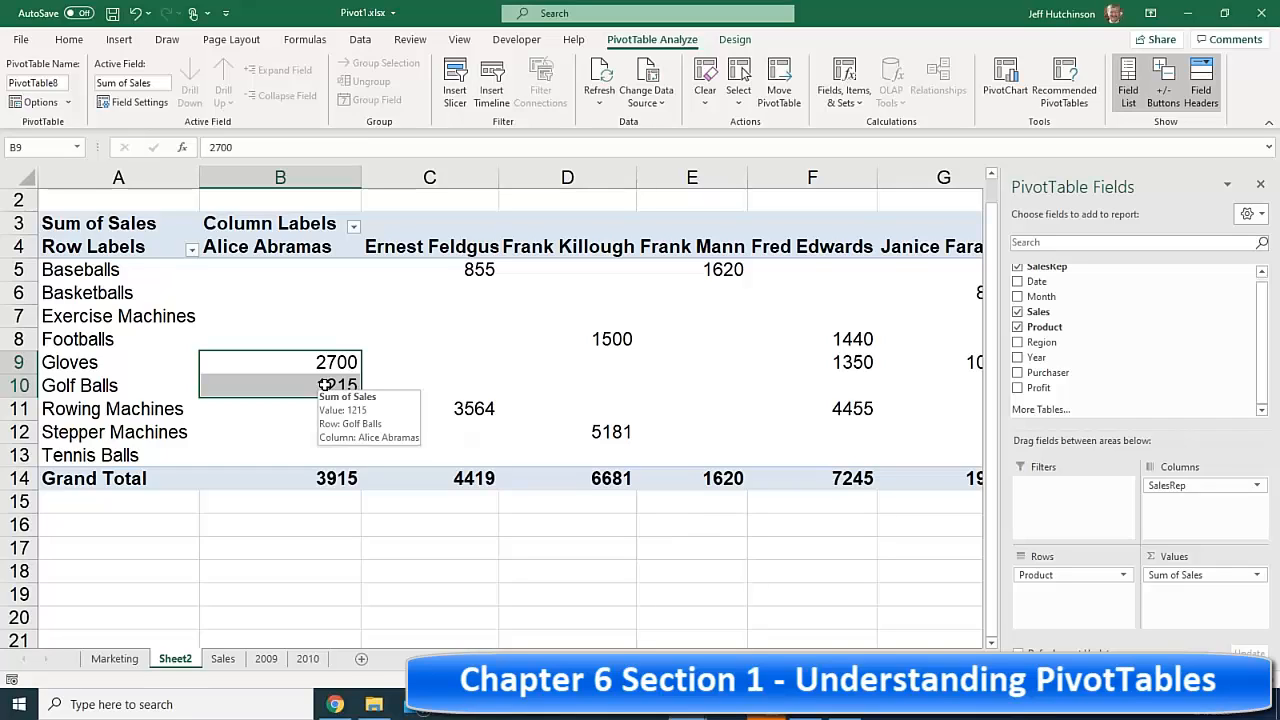
pyautogui.click(457, 262)
pyautogui.moveTo(720, 268); pyautogui.dragTo(468, 268)
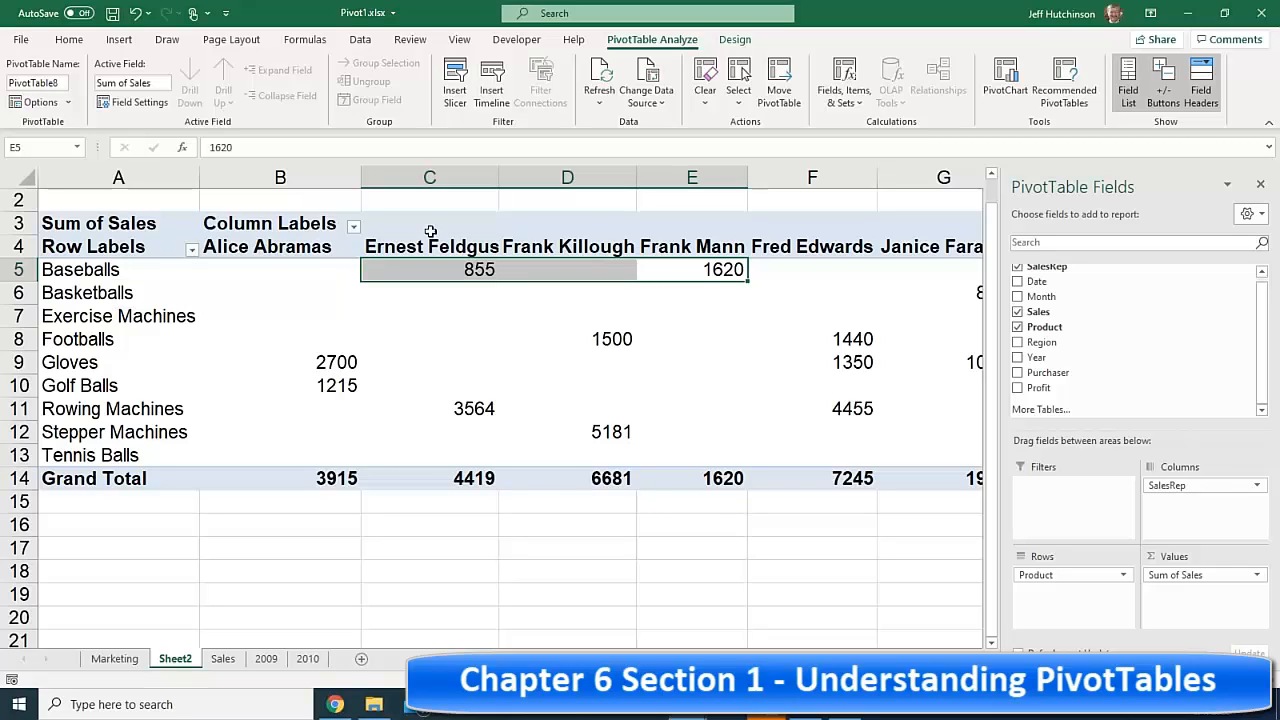
pyautogui.click(610, 339)
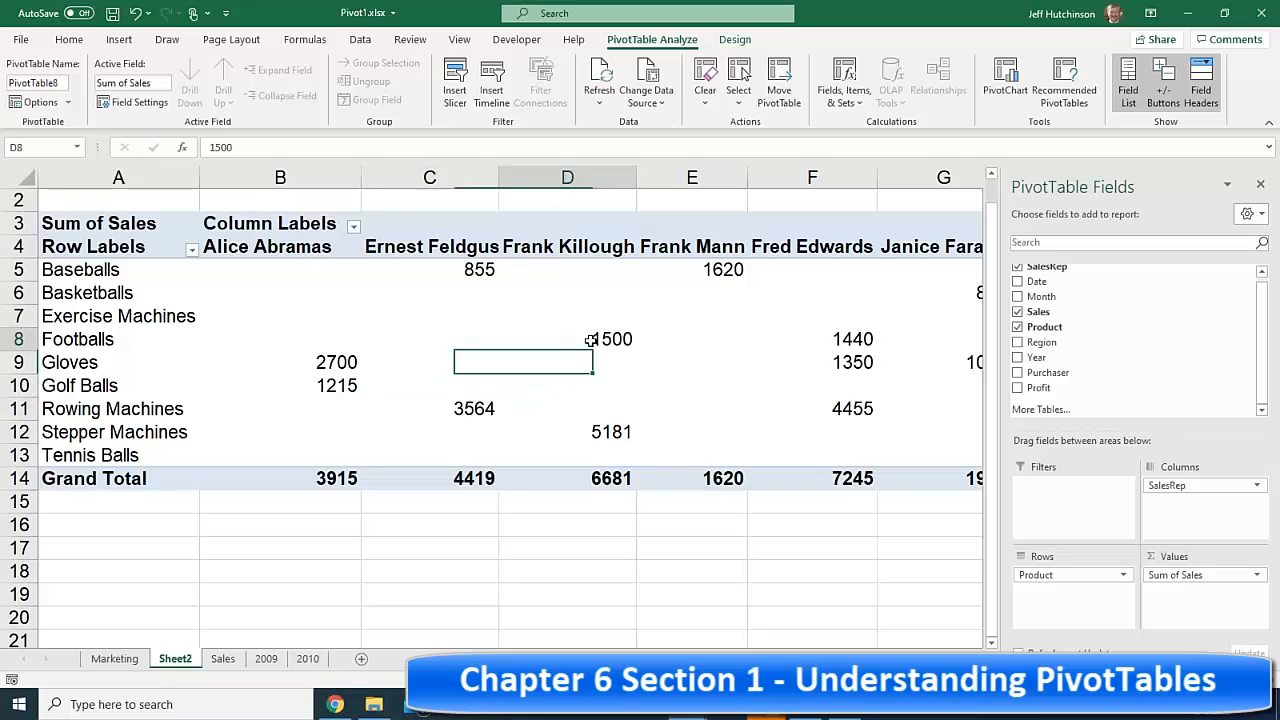
pyautogui.click(597, 428)
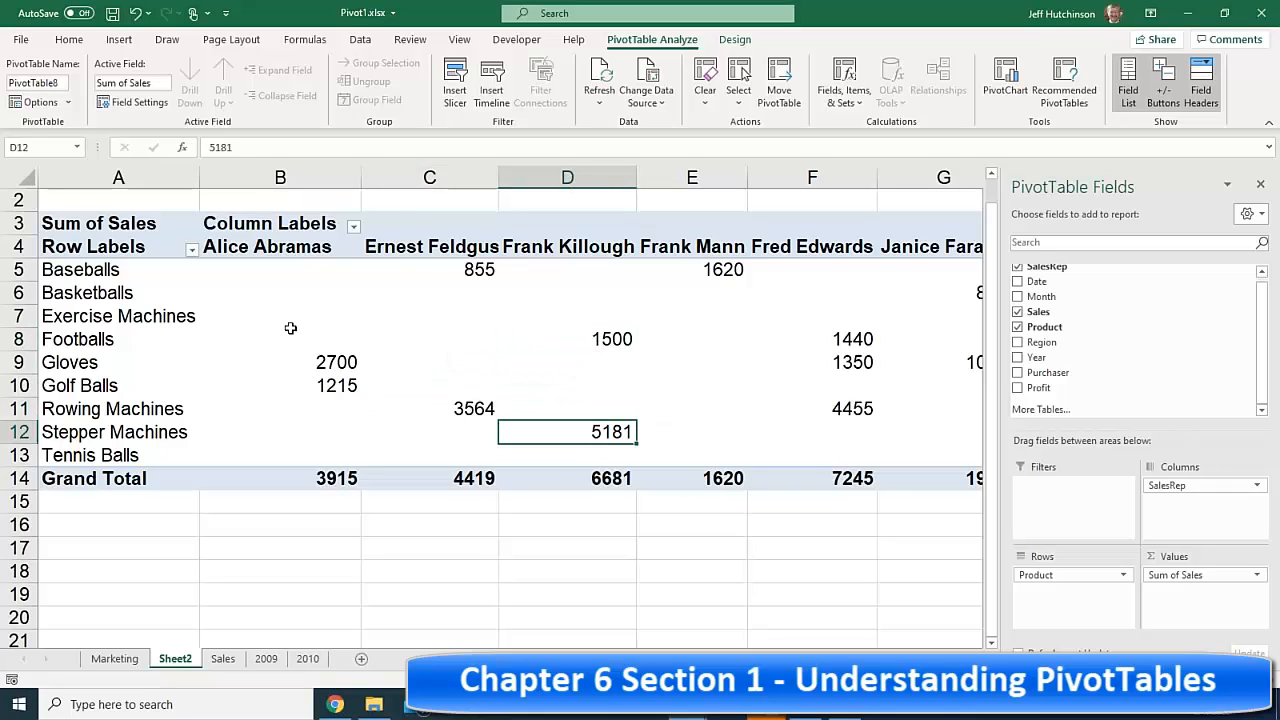
pyautogui.moveTo(333, 272); pyautogui.dragTo(334, 294)
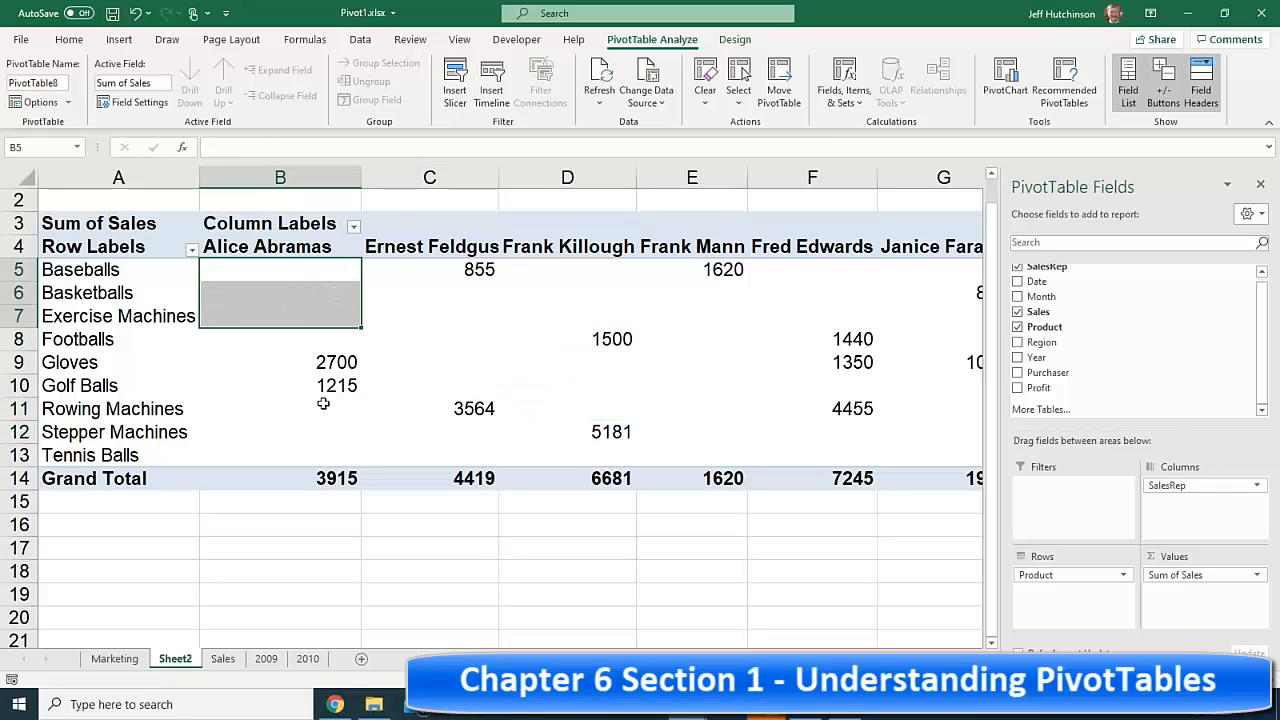
pyautogui.moveTo(321, 405); pyautogui.dragTo(317, 437)
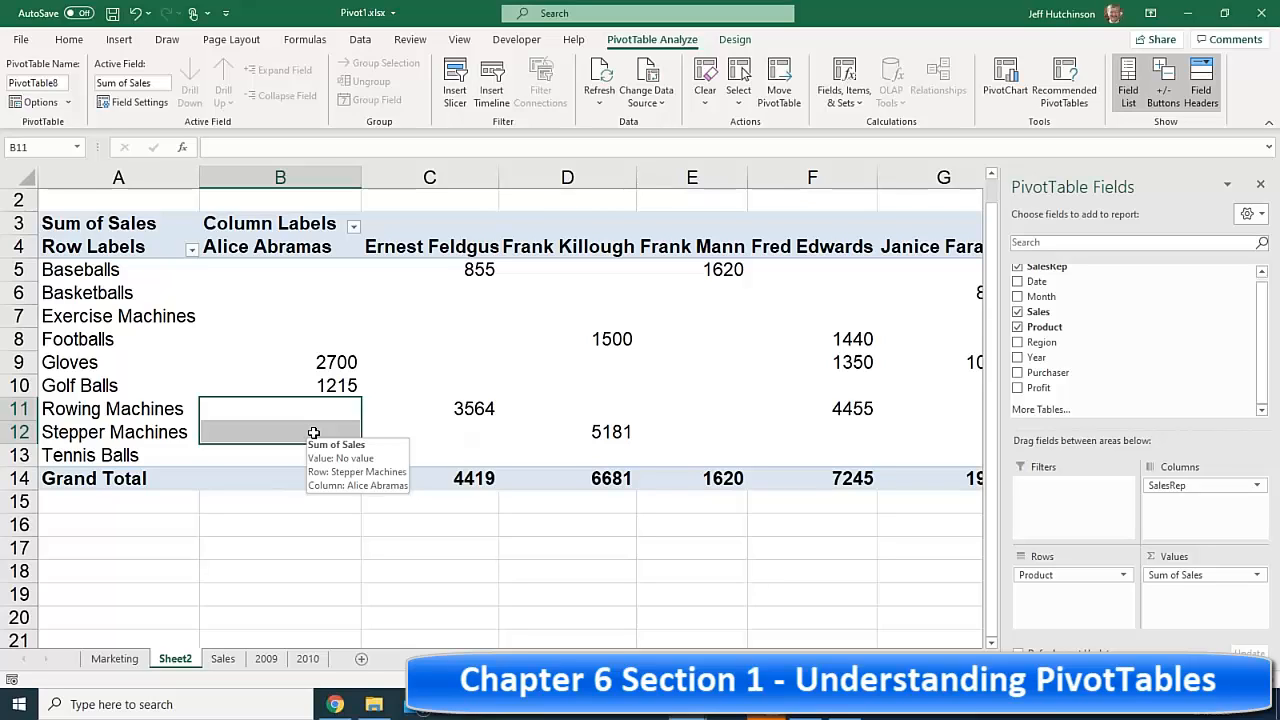
pyautogui.click(308, 272)
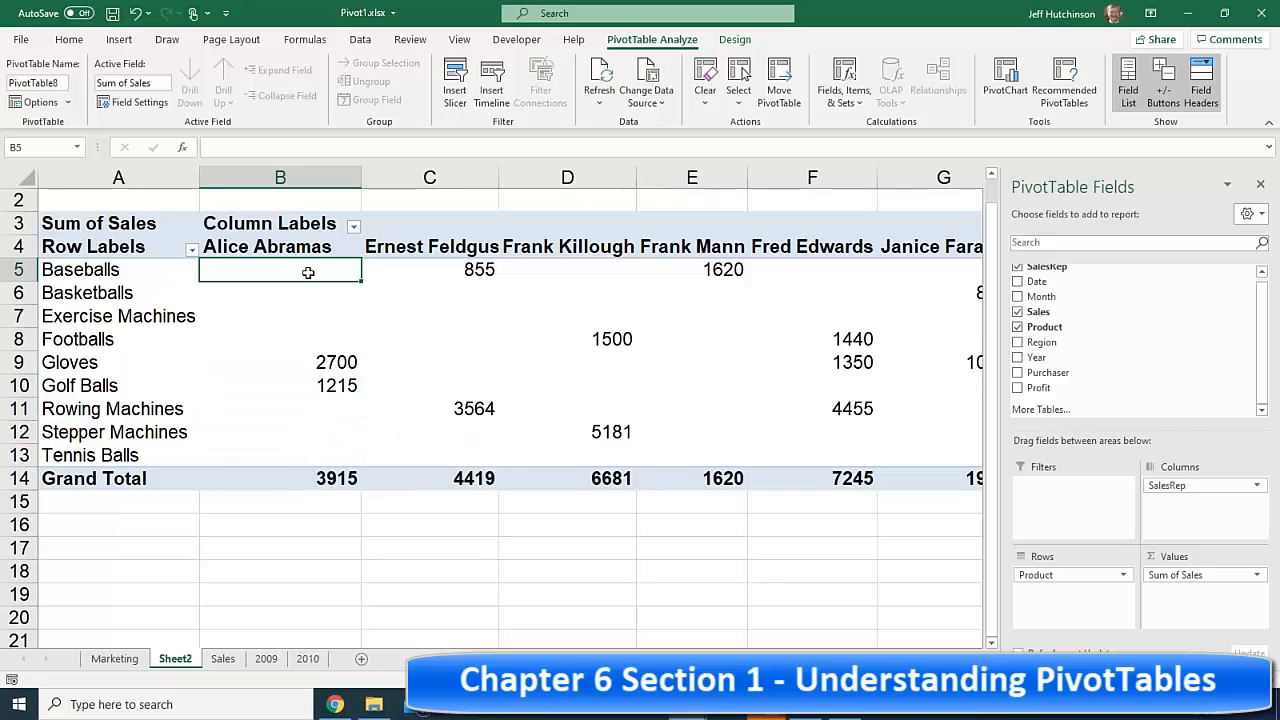
pyautogui.moveTo(308, 272); pyautogui.dragTo(300, 449)
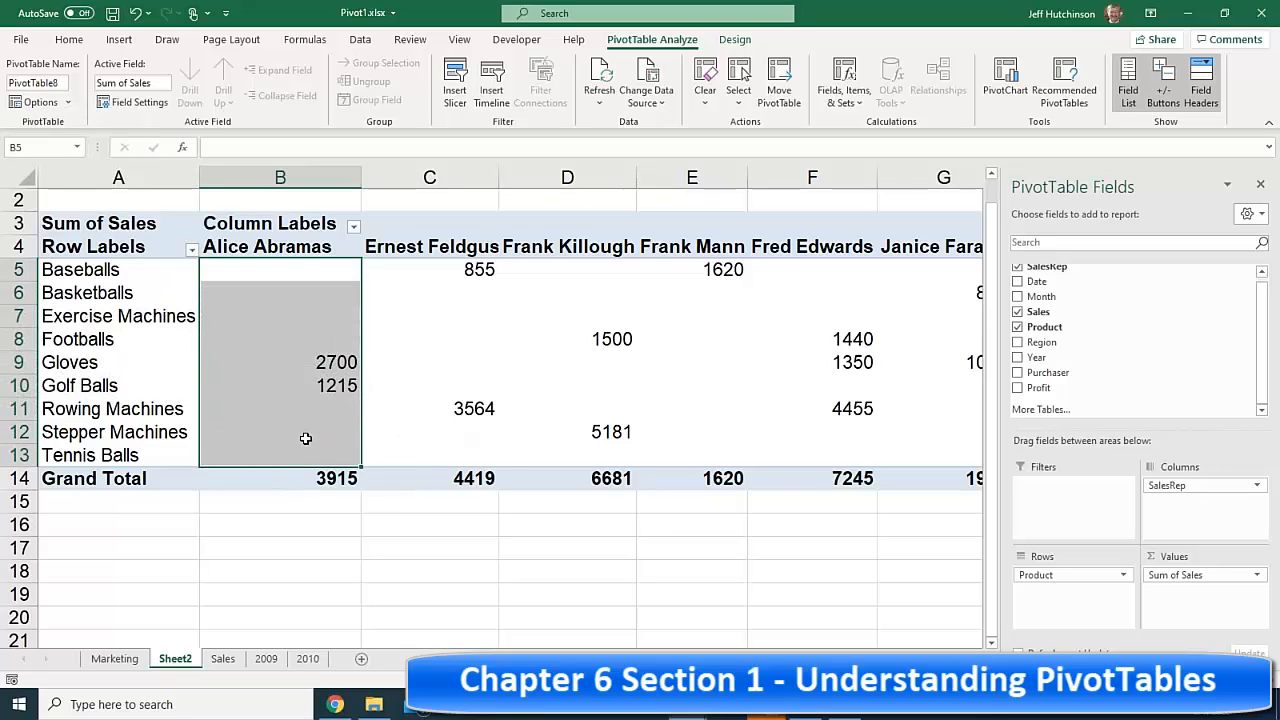
pyautogui.click(223, 659)
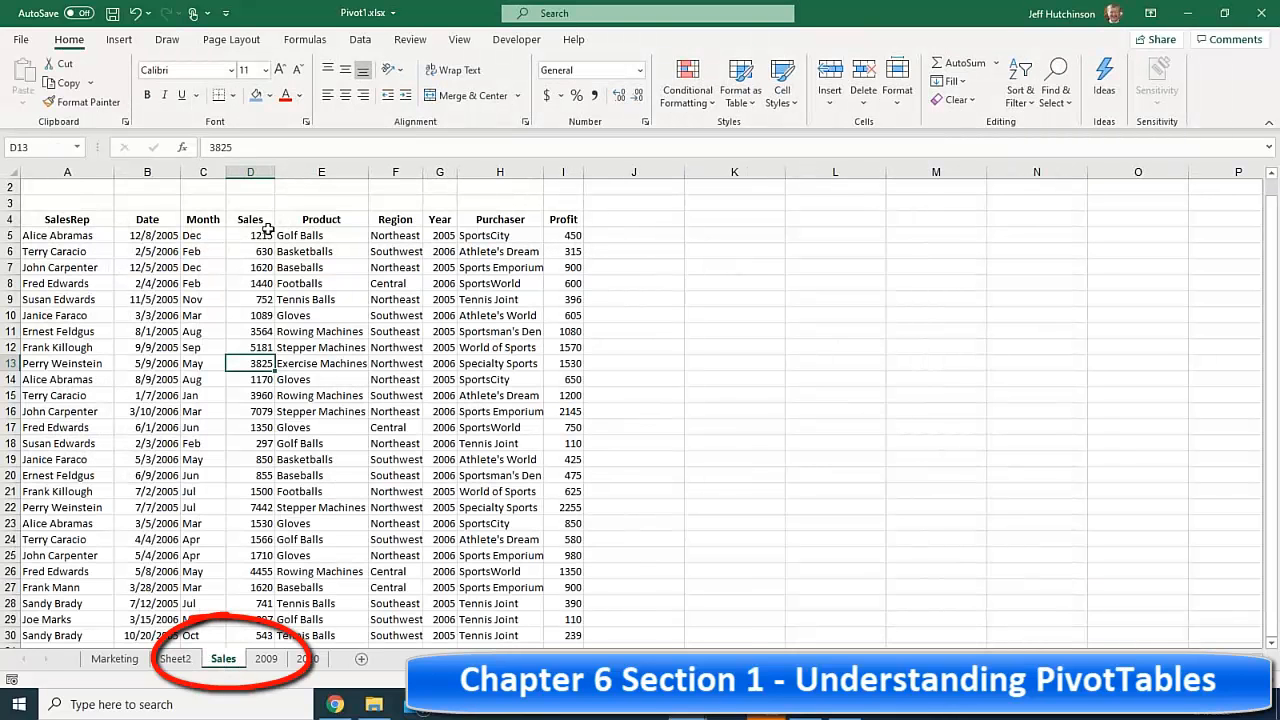
pyautogui.click(50, 283)
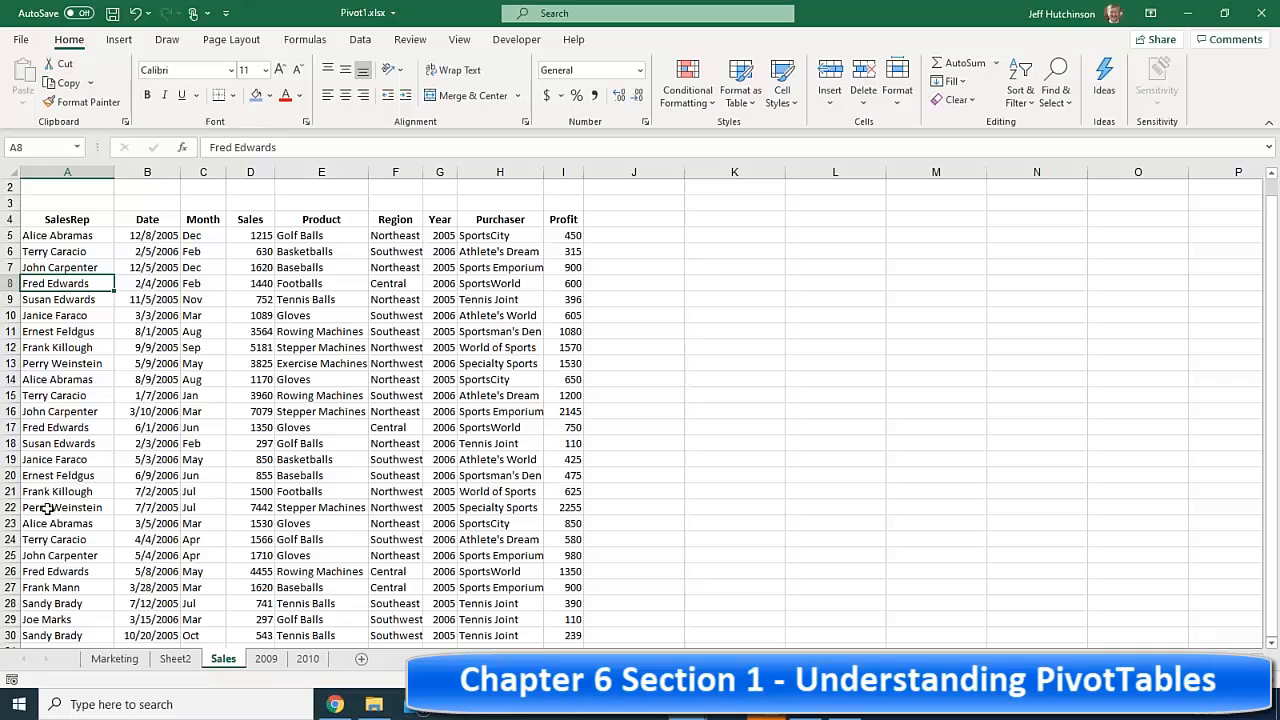
pyautogui.keyDown('ctrl'); pyautogui.click(48, 571); pyautogui.keyUp('ctrl')
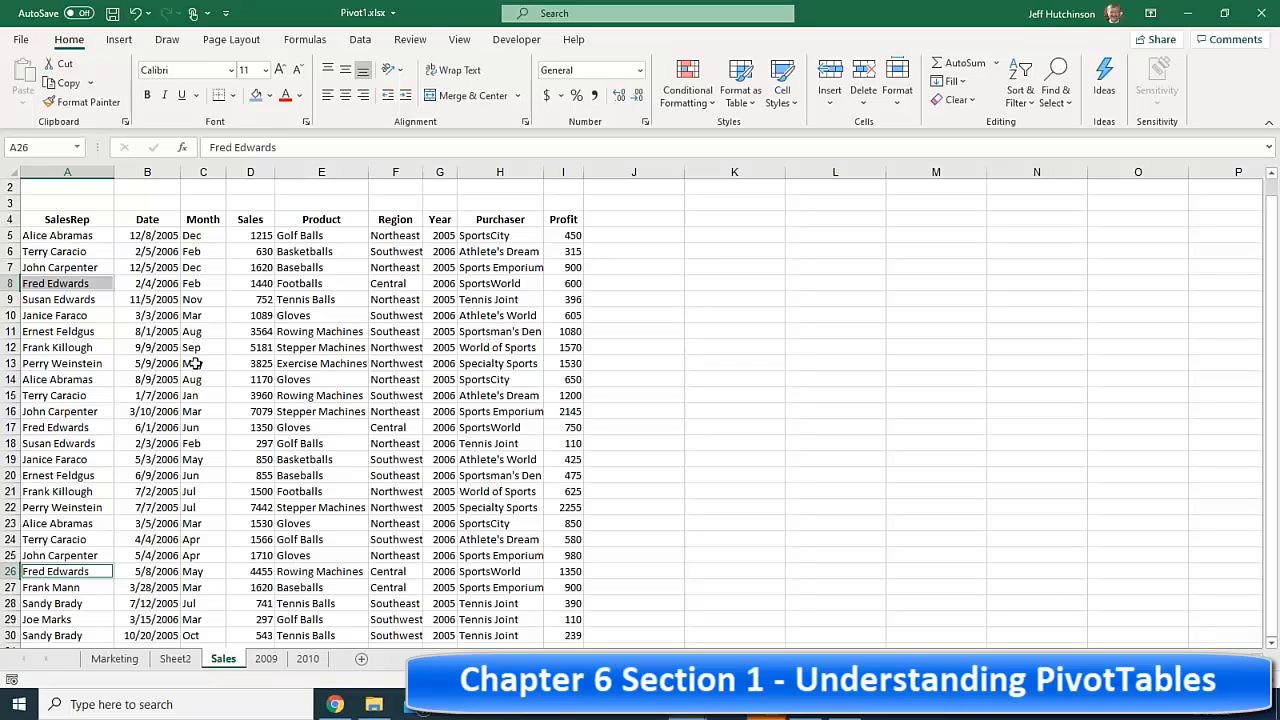
pyautogui.click(80, 284)
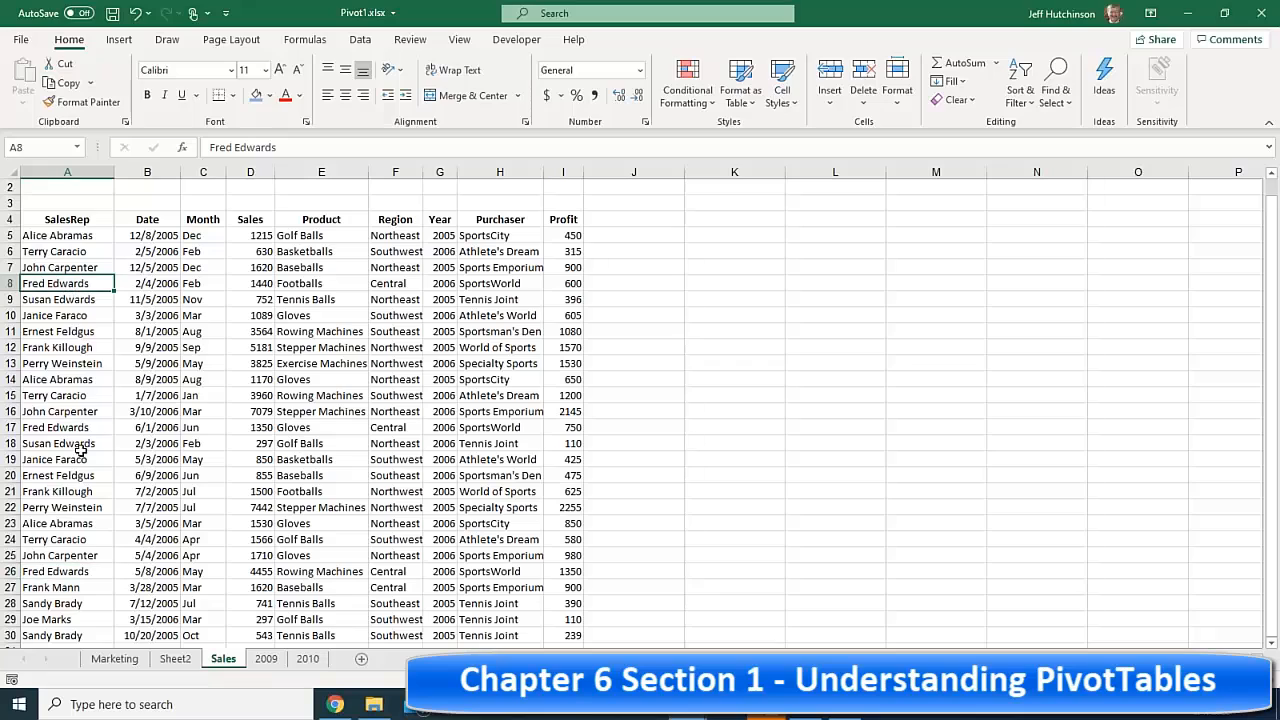
pyautogui.click(80, 556)
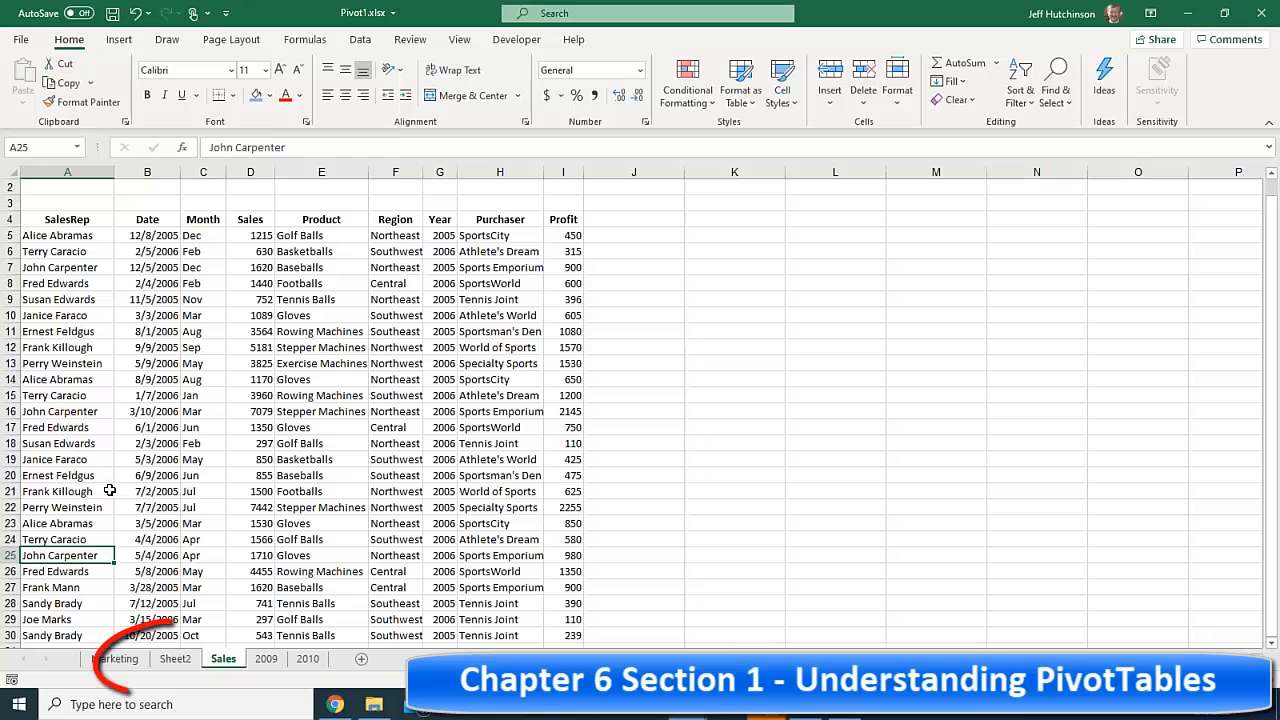
pyautogui.click(175, 659)
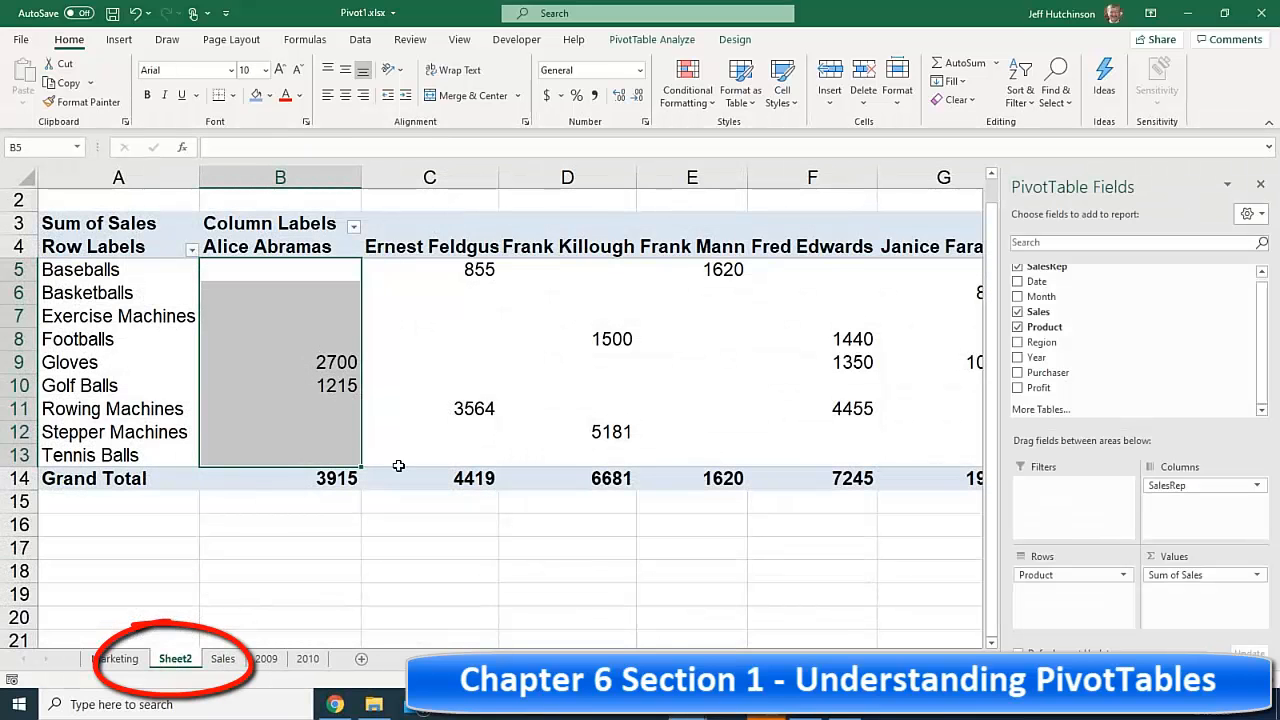
pyautogui.click(524, 333)
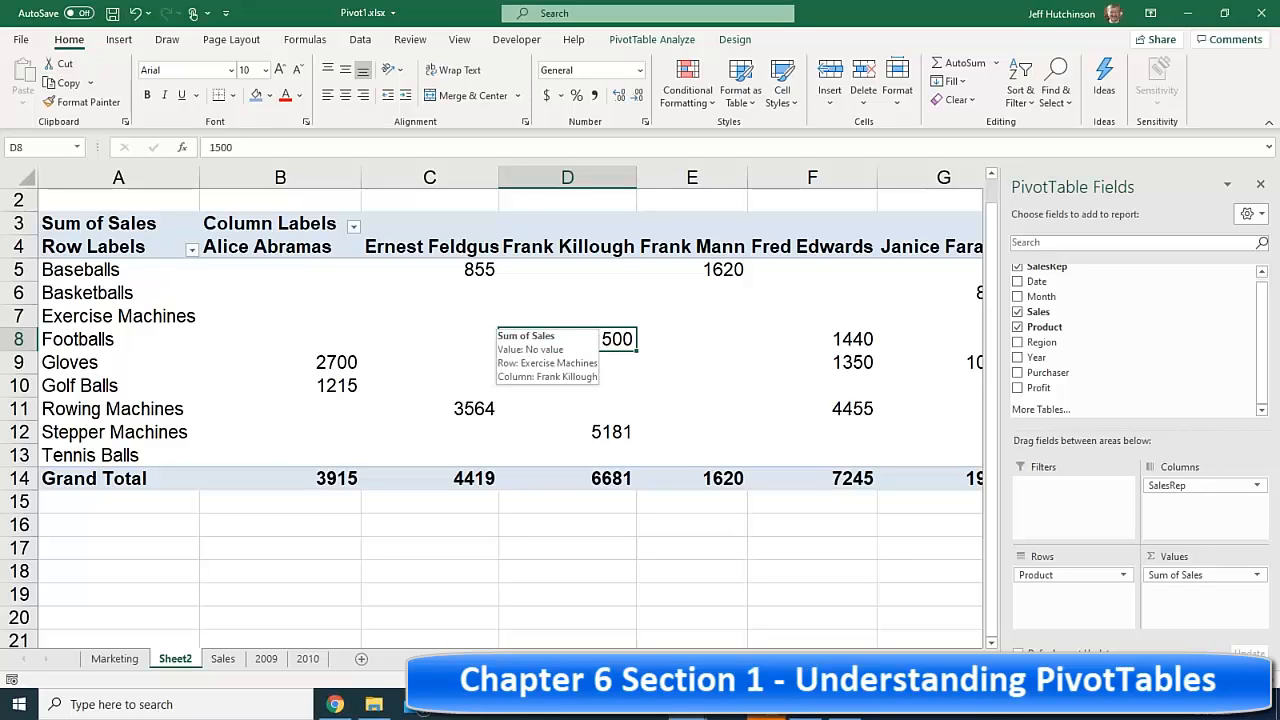
pyautogui.click(226, 662)
# - Review the Sales sheet's Region column, with values like Northeast and Southwest, beside Month and Product entries
pyautogui.click(299, 316)
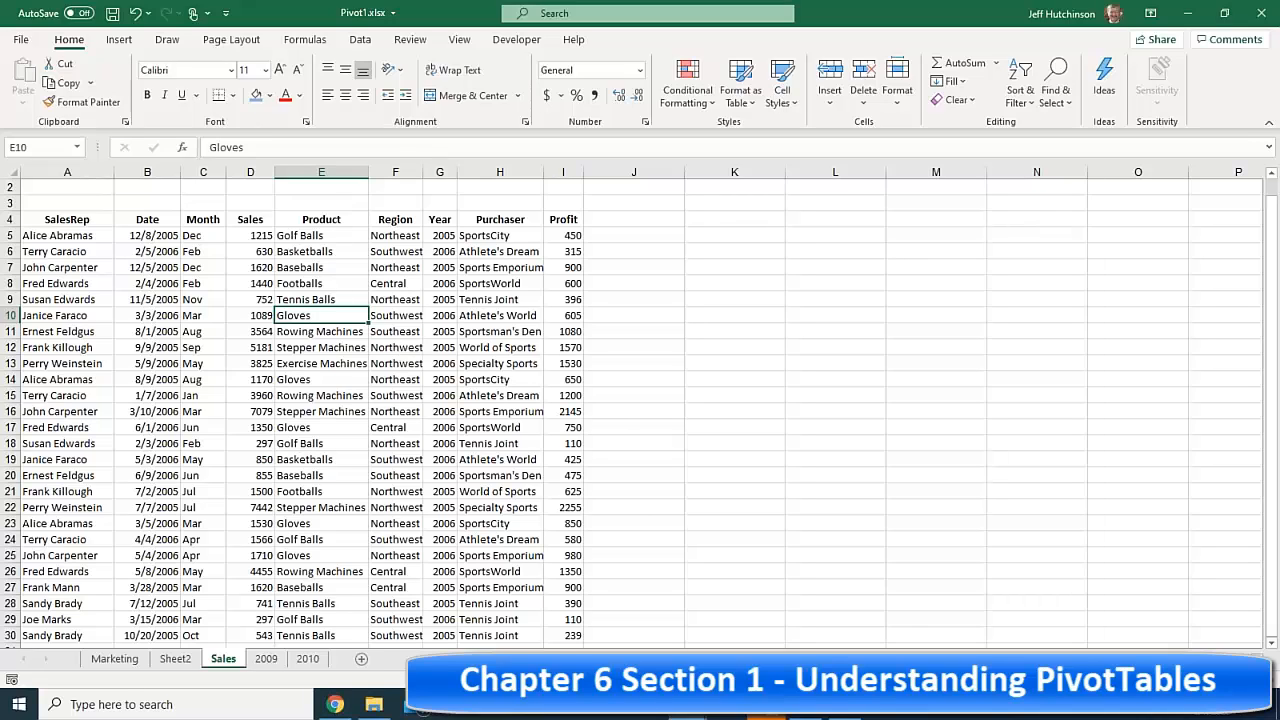
pyautogui.click(395, 172)
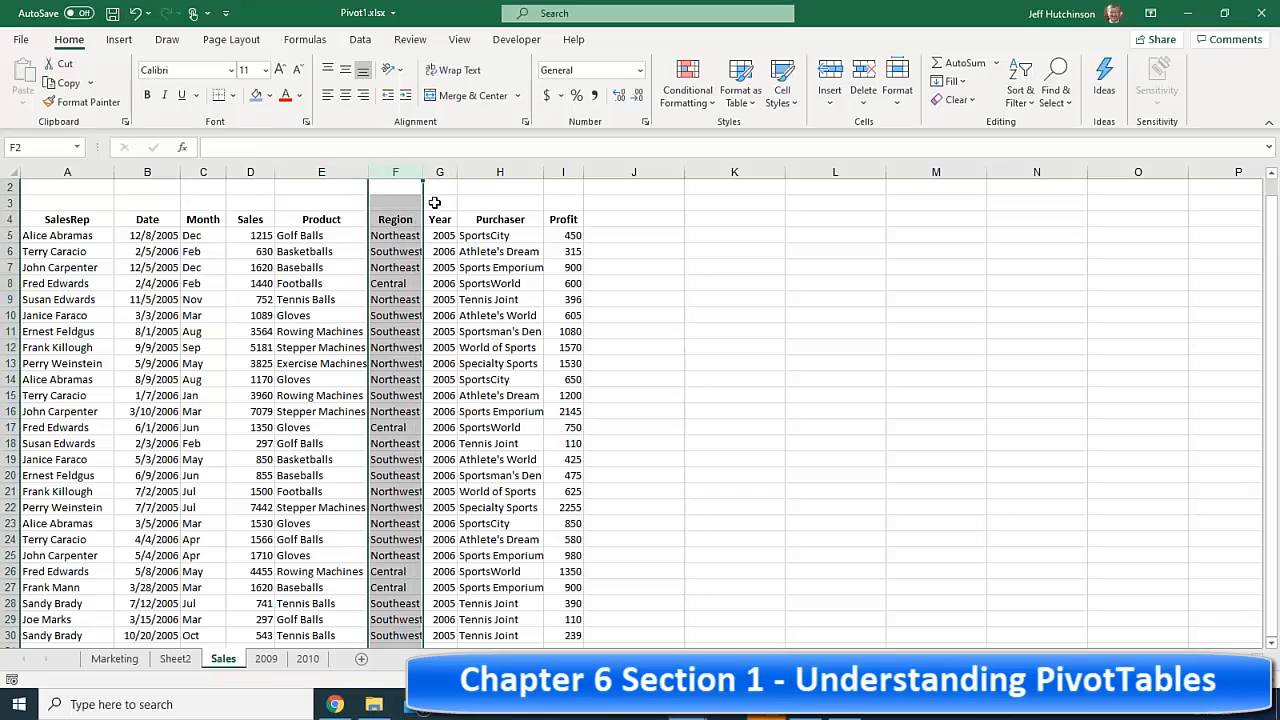
pyautogui.click(394, 233)
pyautogui.click(395, 172)
pyautogui.click(388, 247)
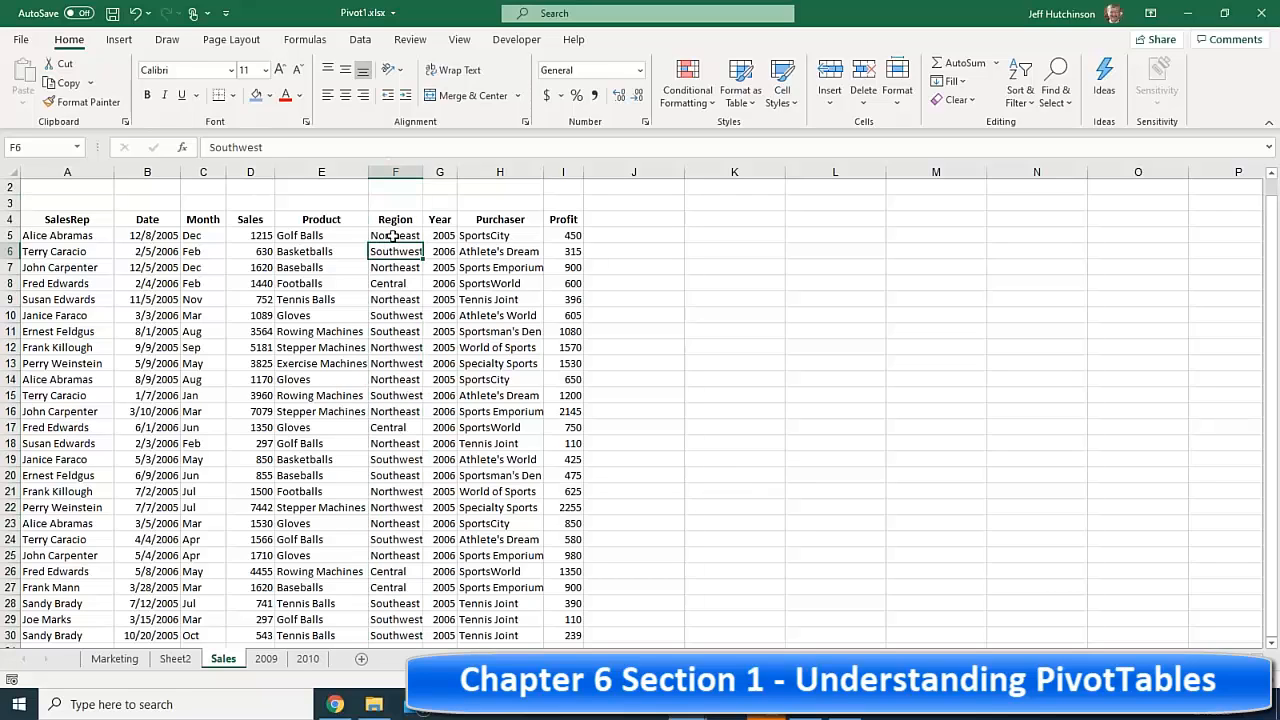
pyautogui.click(392, 236)
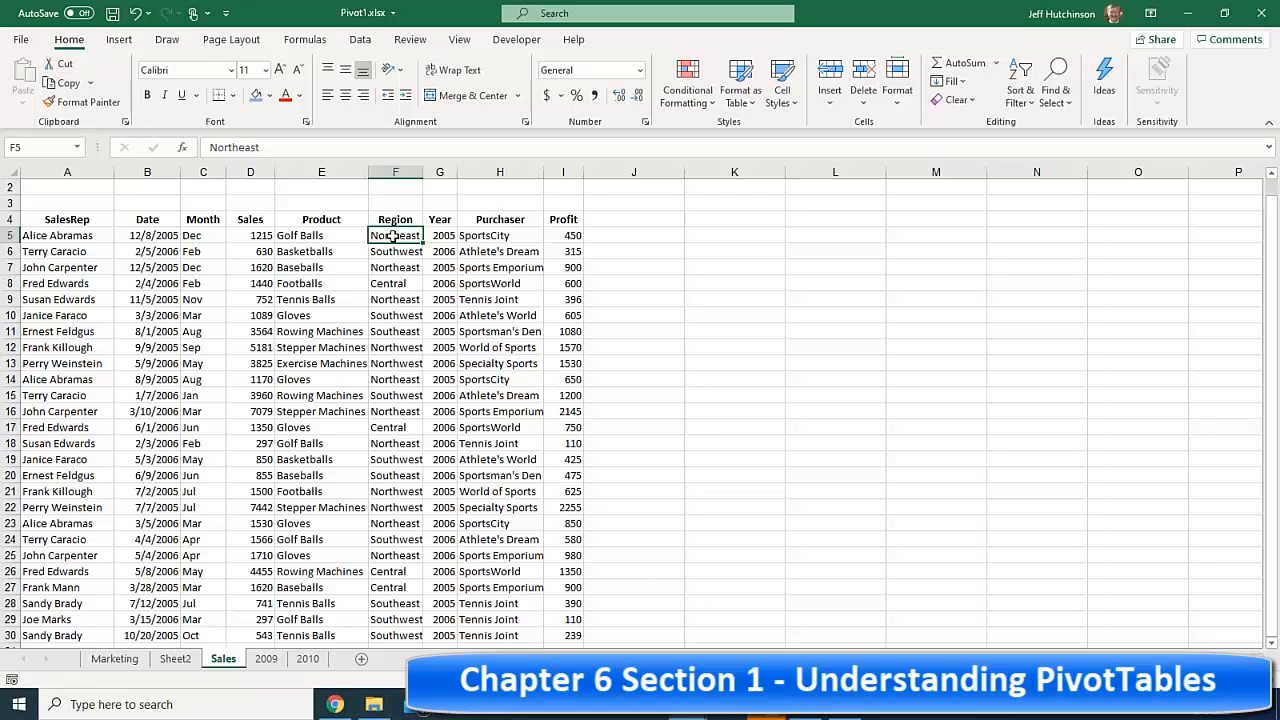
pyautogui.click(206, 316)
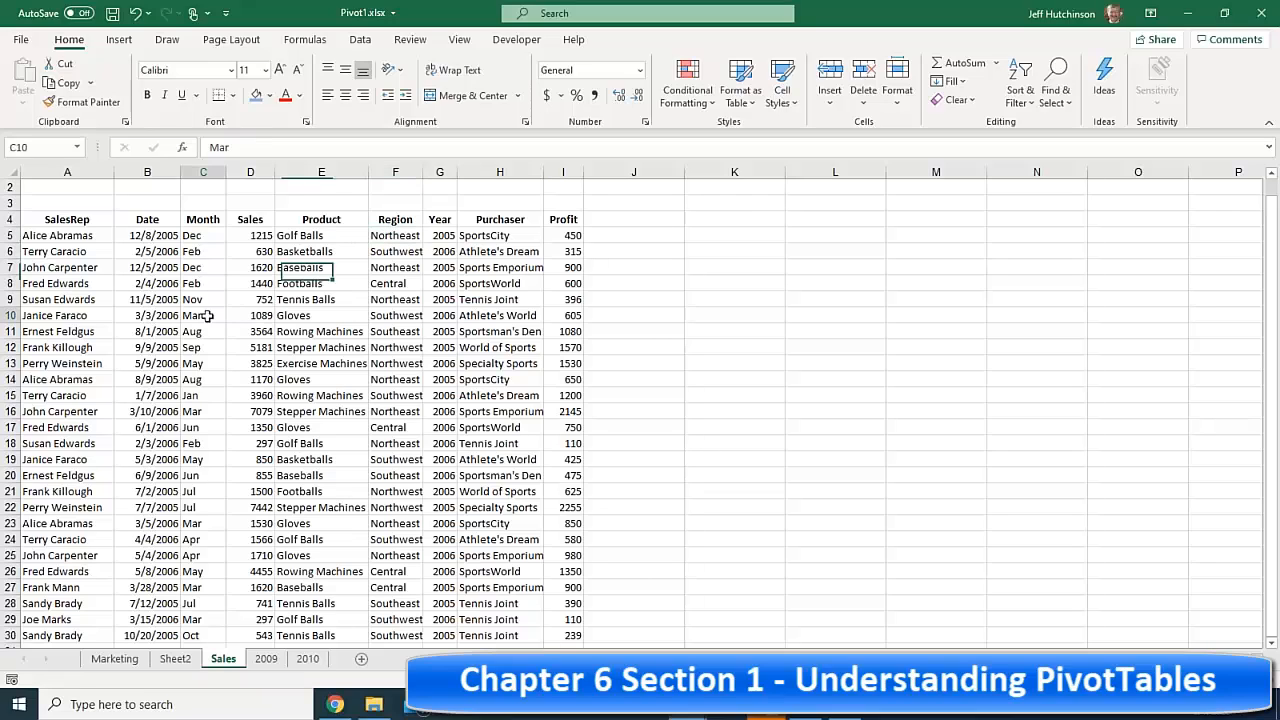
pyautogui.click(345, 316)
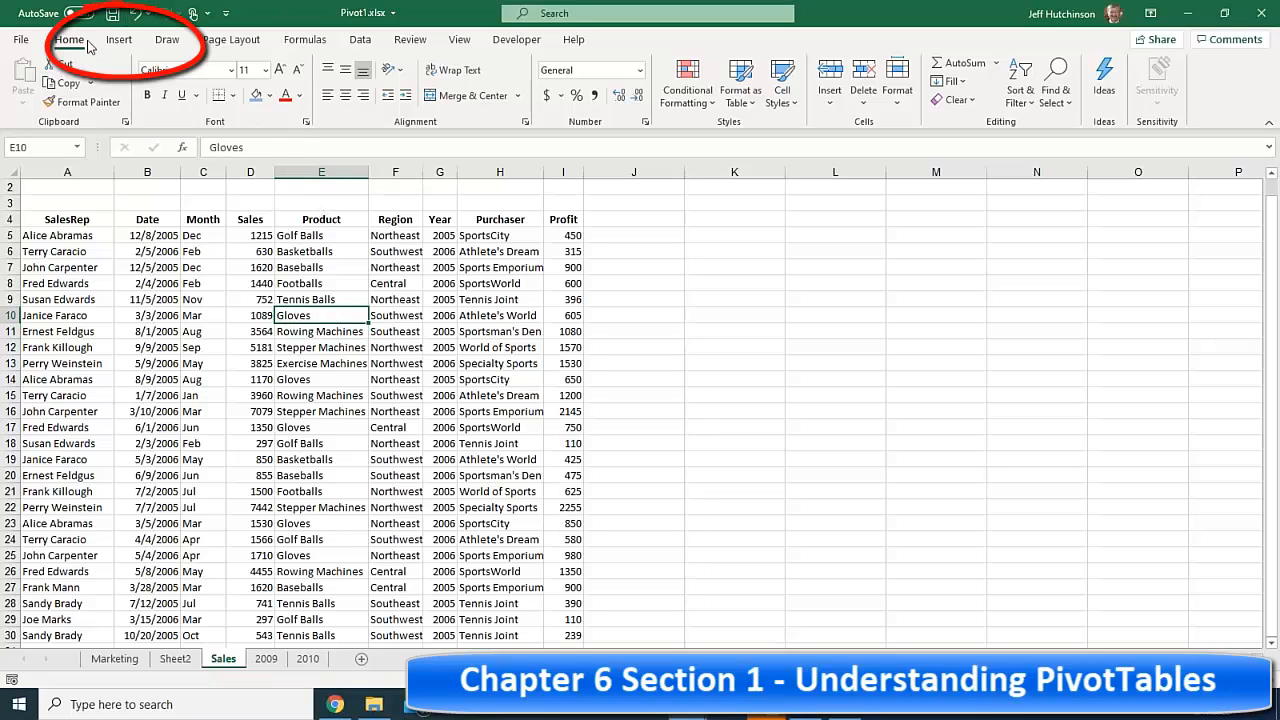
# - Insert a PivotTable from range Sales!$A$4:$I$30 onto a new worksheet, Sheet3
pyautogui.click(119, 40)
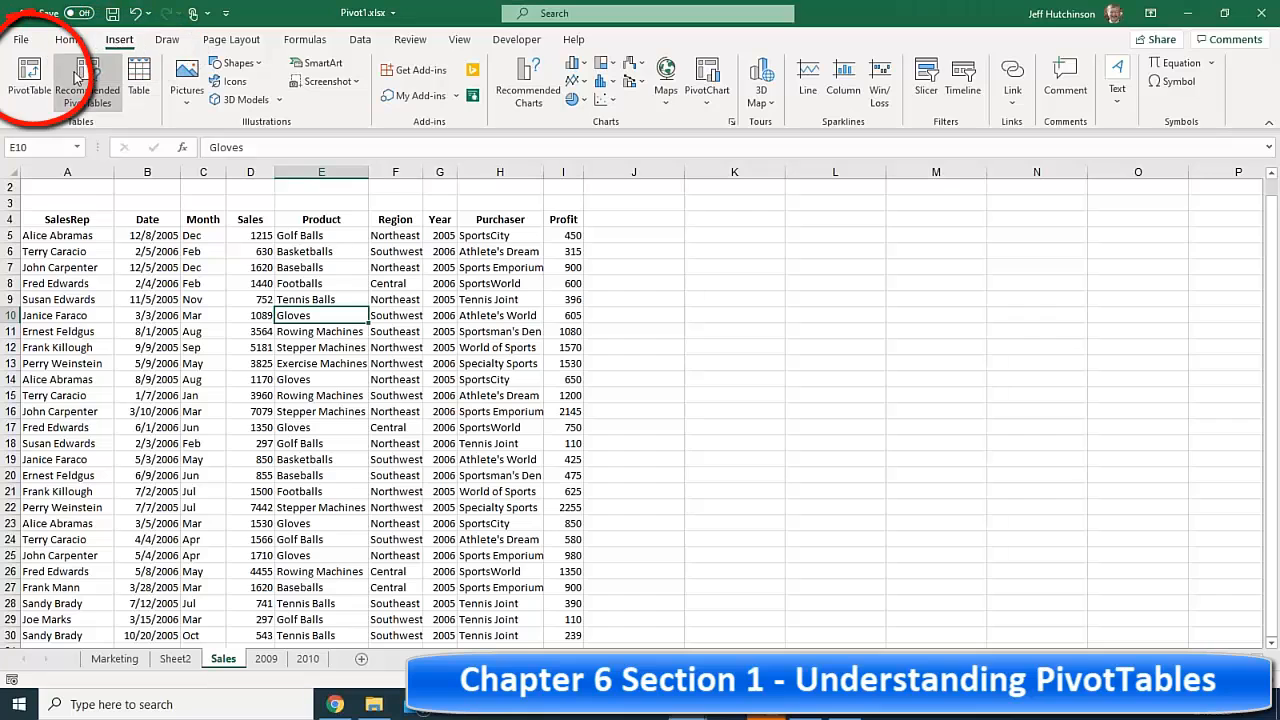
pyautogui.click(29, 78)
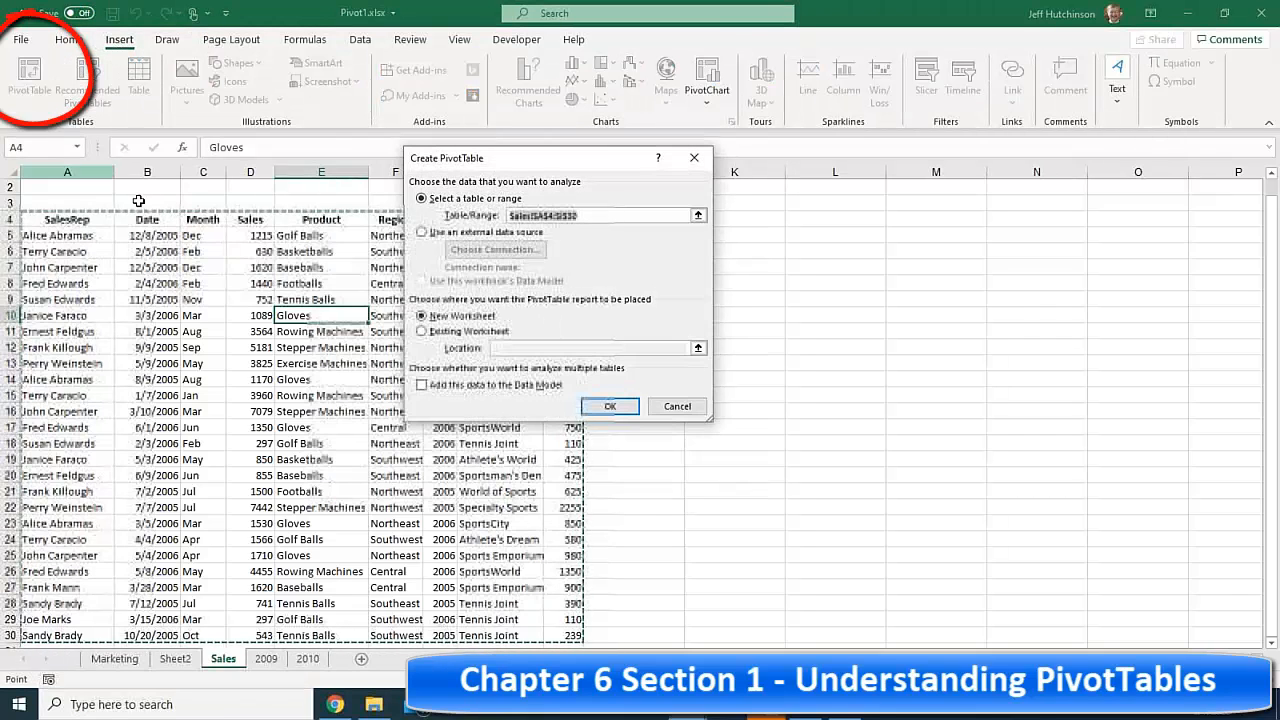
pyautogui.click(609, 406)
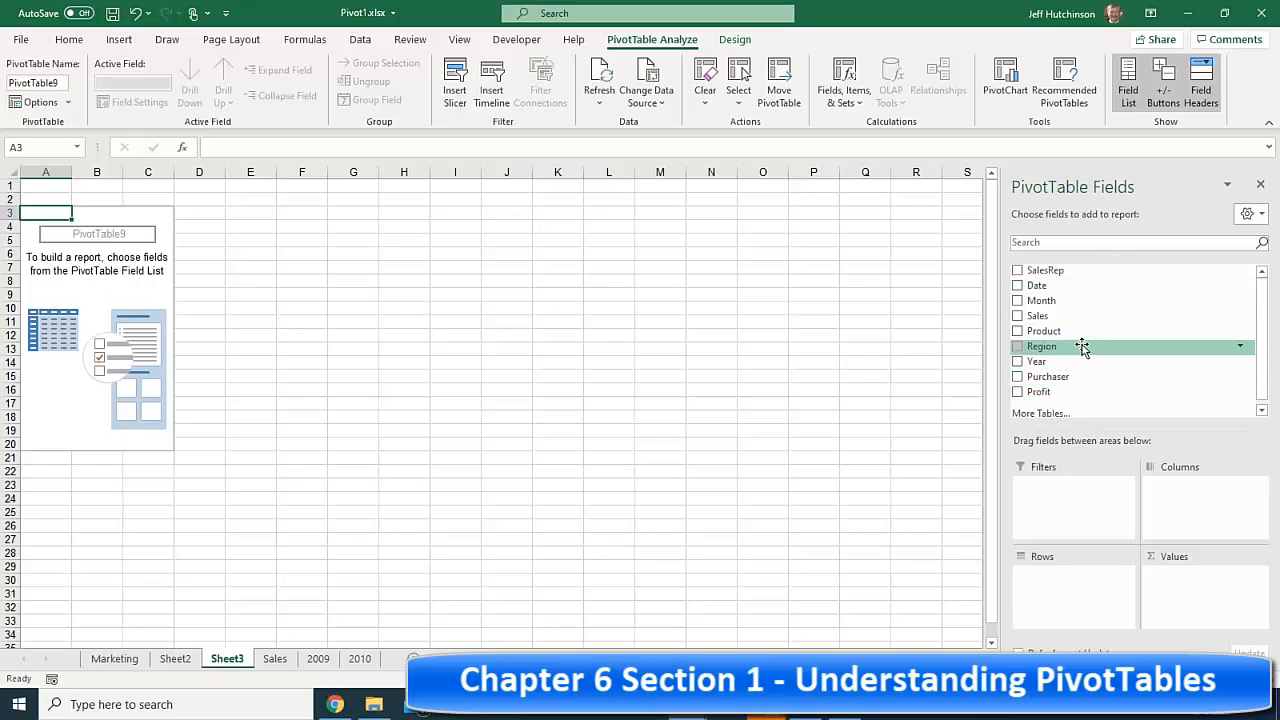
# - Put Region in Rows, Sum of Sales in Values and Product in Columns
pyautogui.moveTo(1080, 346); pyautogui.dragTo(1060, 598)
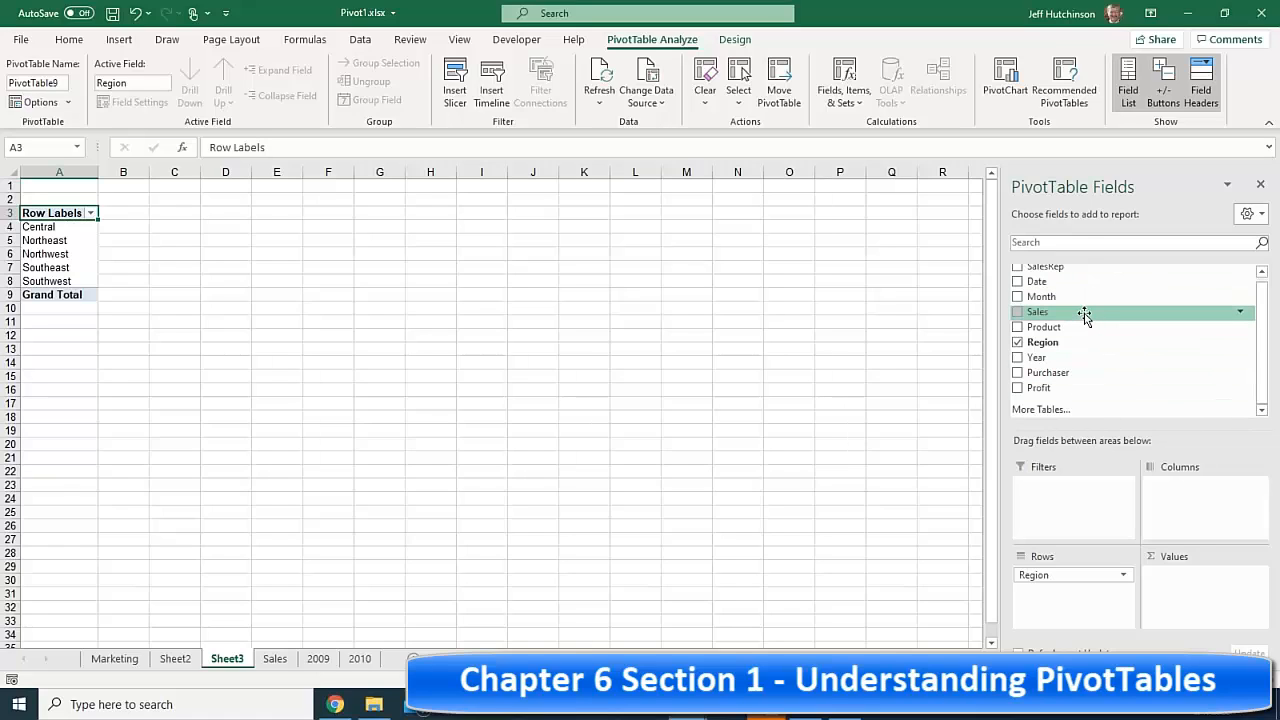
pyautogui.moveTo(1085, 316); pyautogui.dragTo(1222, 598)
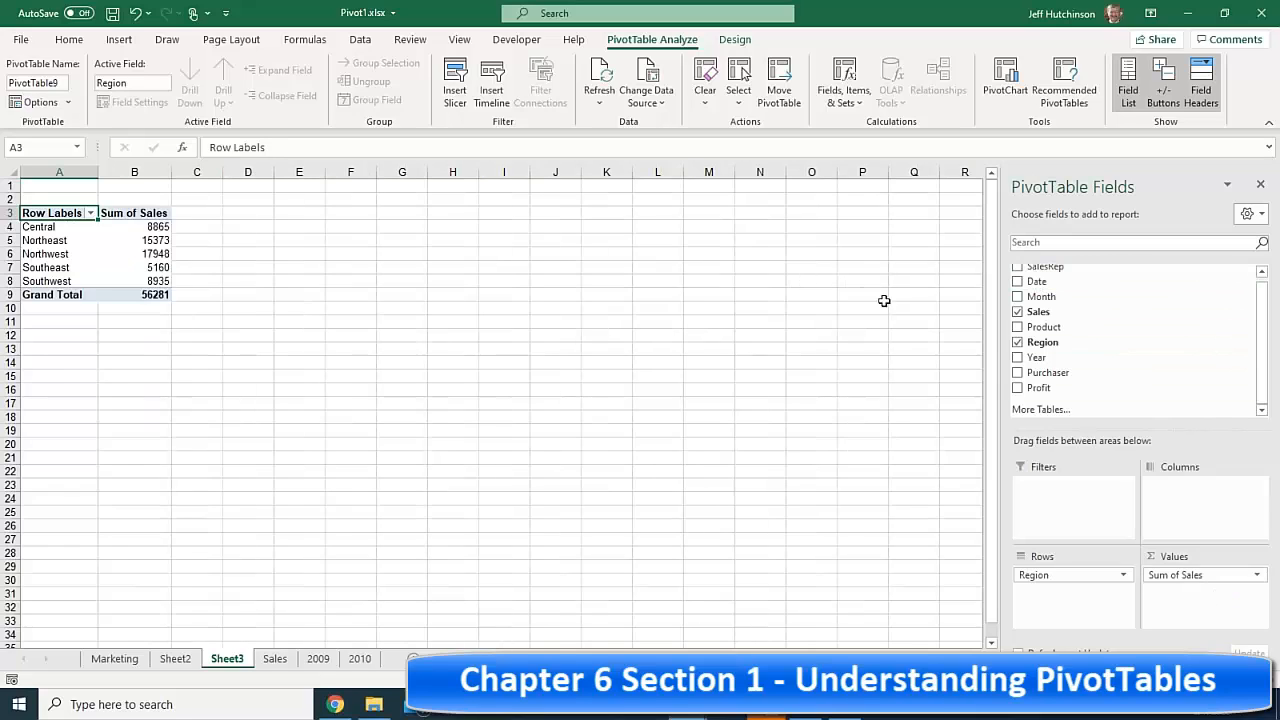
pyautogui.moveTo(1068, 330); pyautogui.dragTo(1205, 515)
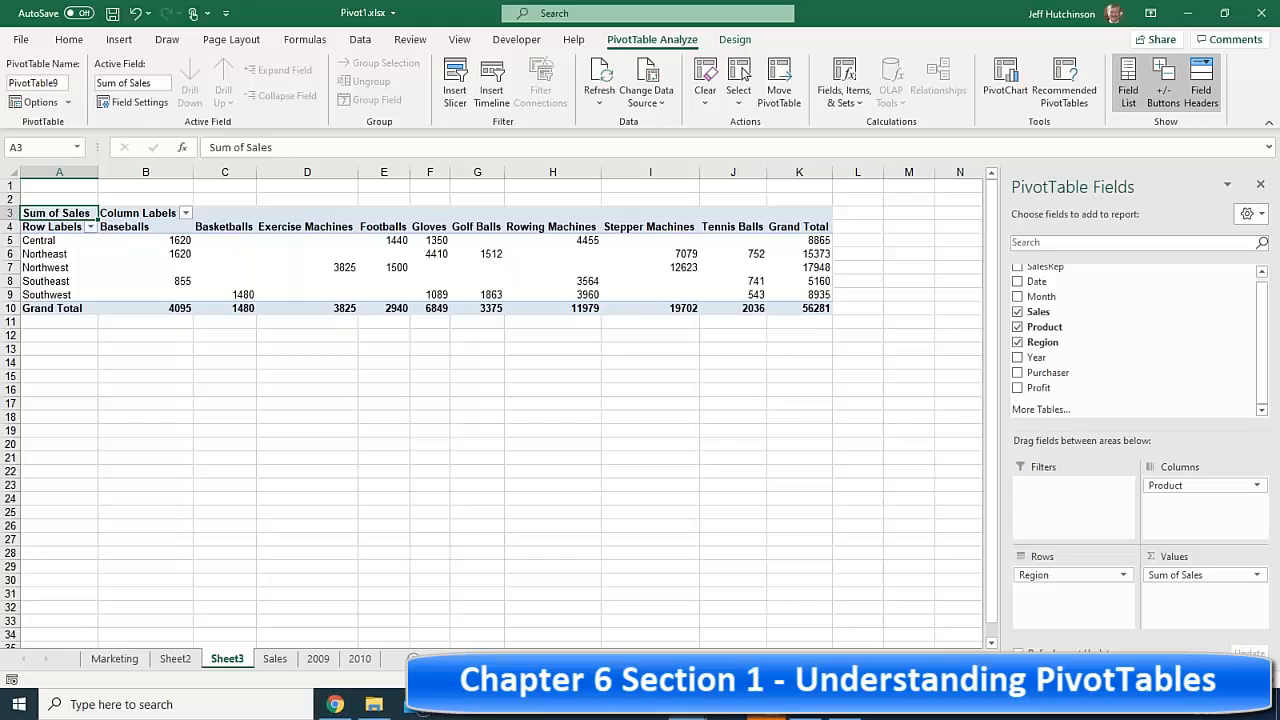
pyautogui.scroll(3, 757, 466)
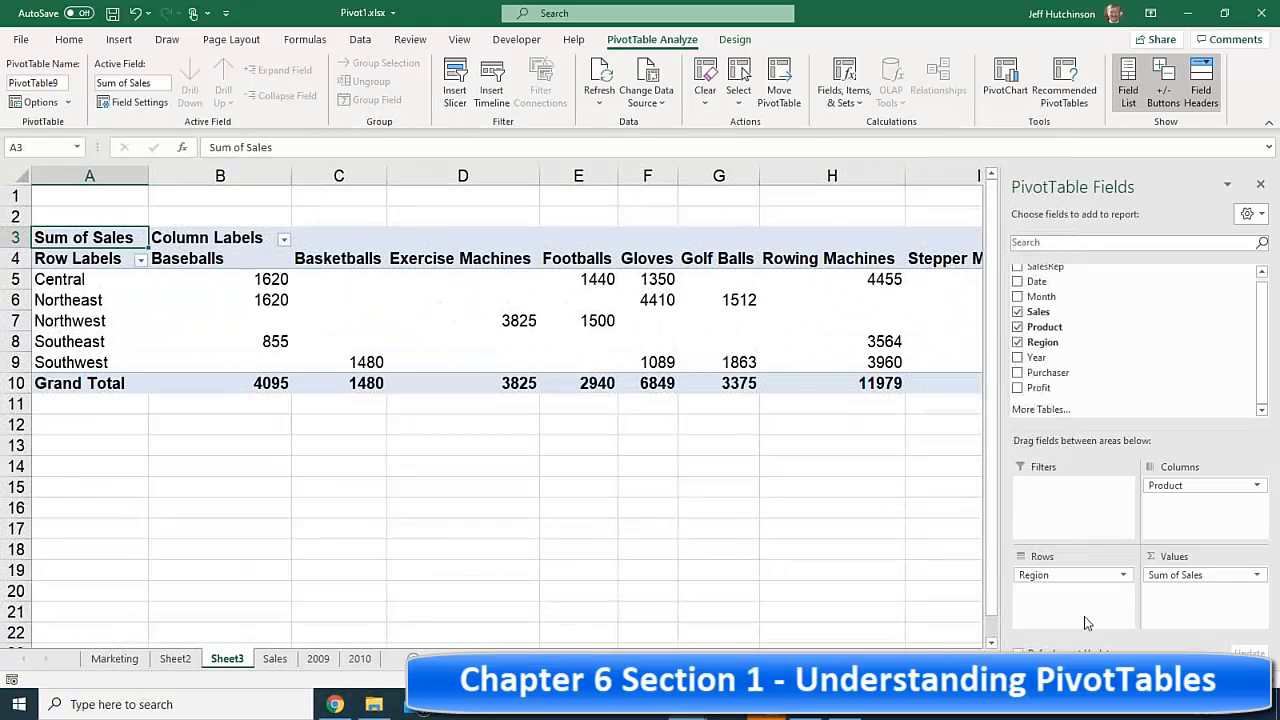
pyautogui.click(1262, 187)
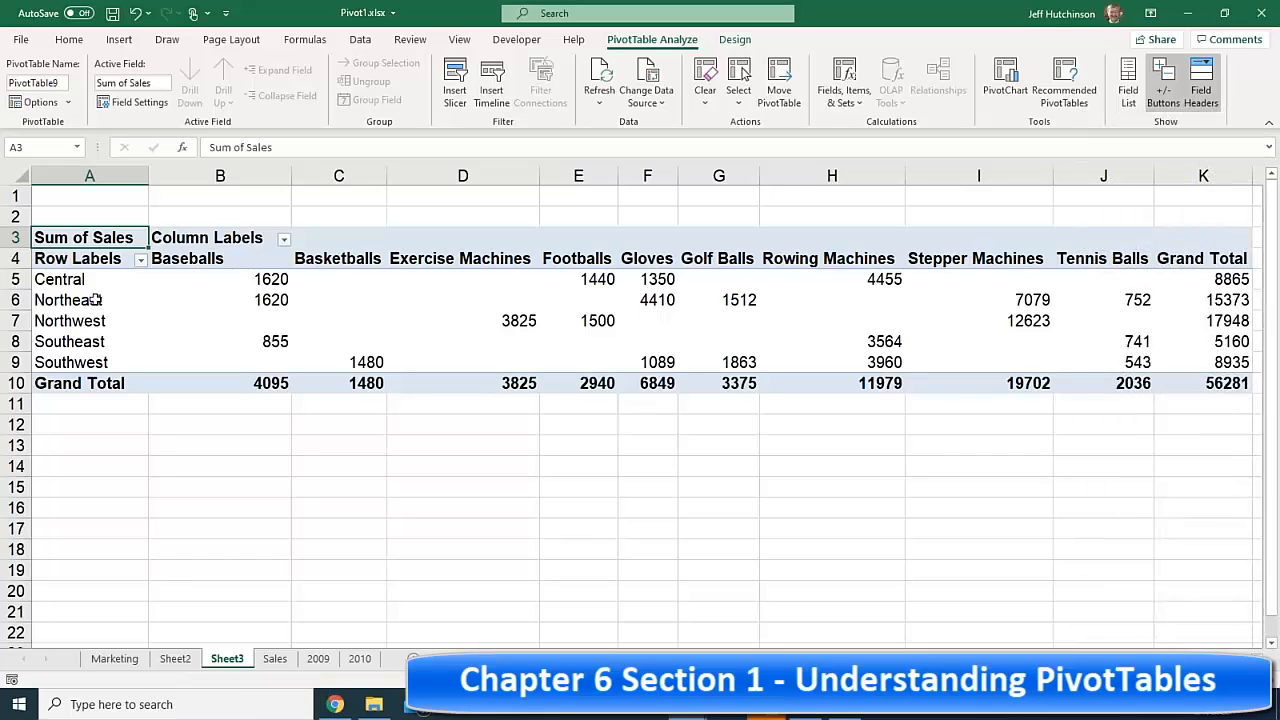
pyautogui.moveTo(95, 299); pyautogui.dragTo(1196, 310)
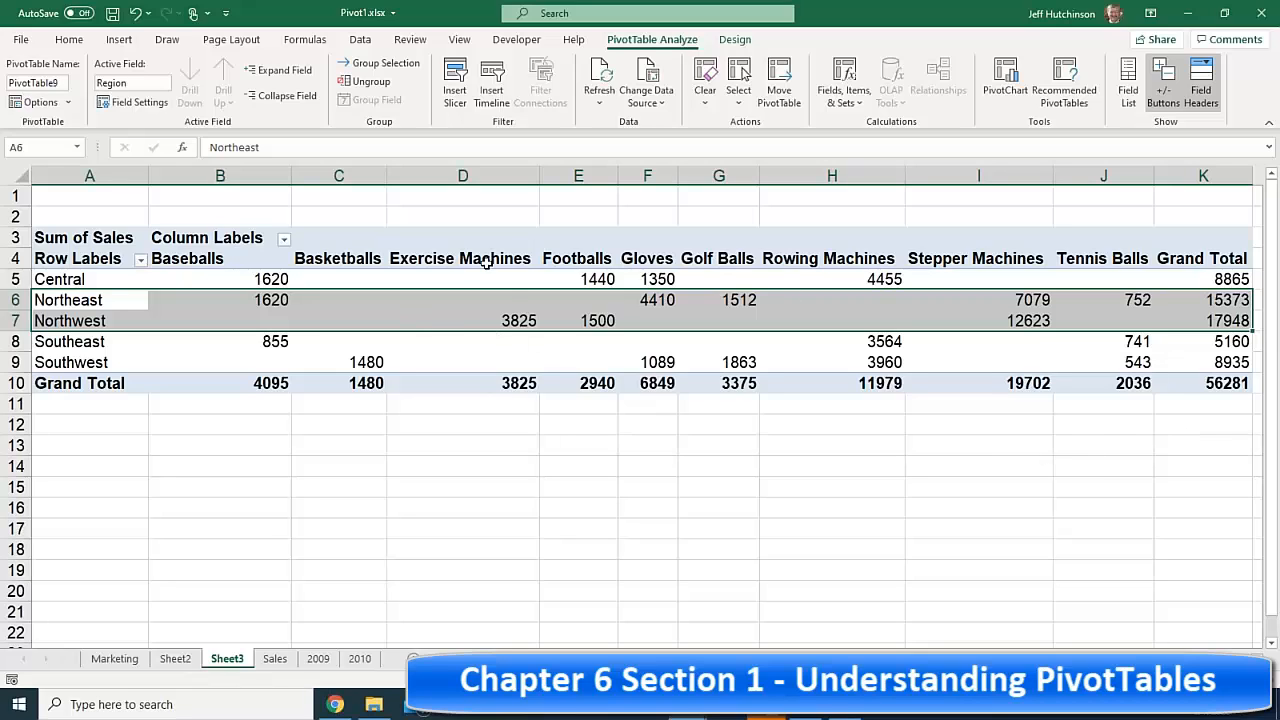
pyautogui.moveTo(485, 262); pyautogui.dragTo(486, 380)
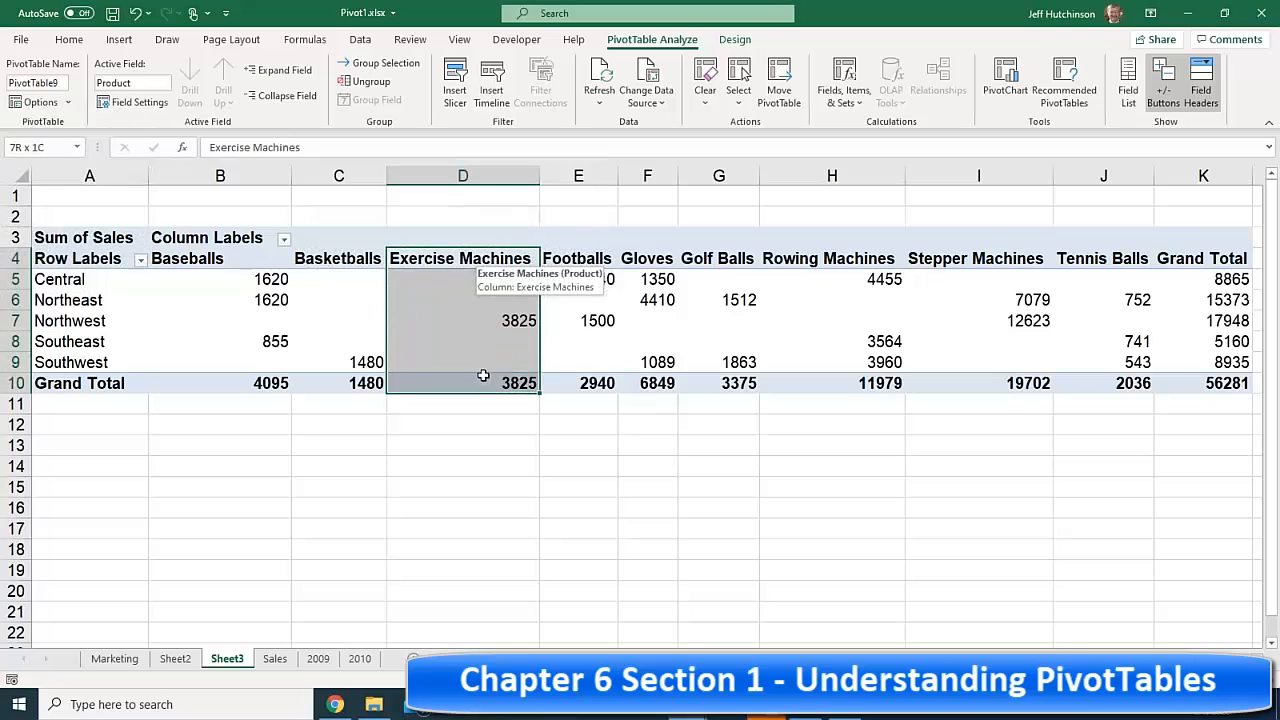
pyautogui.click(1013, 259)
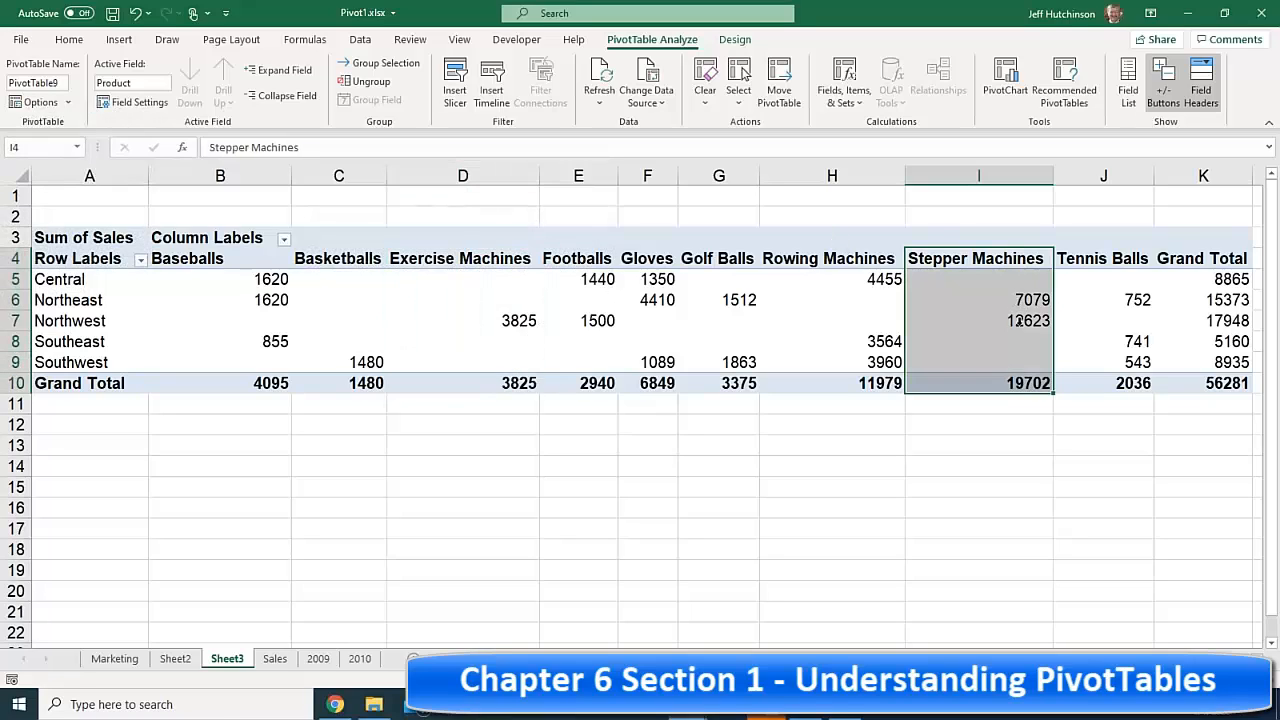
pyautogui.click(482, 259)
pyautogui.moveTo(482, 259); pyautogui.dragTo(471, 379)
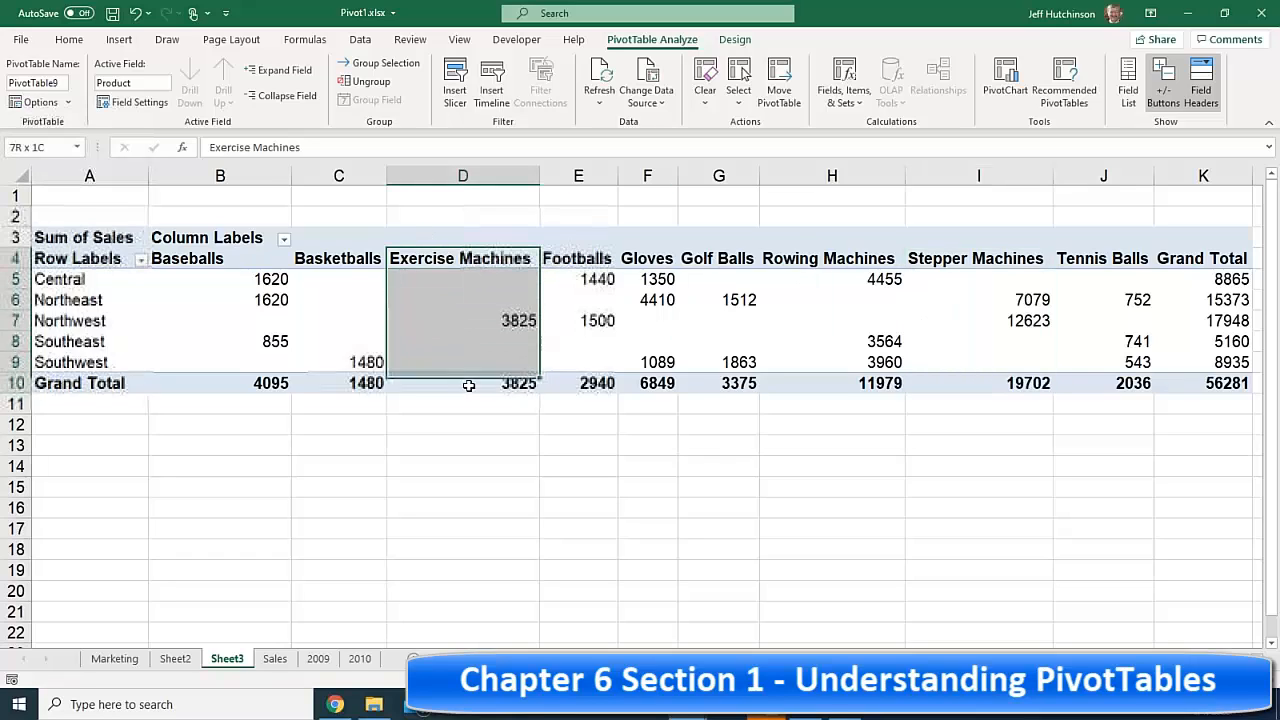
pyautogui.click(989, 250)
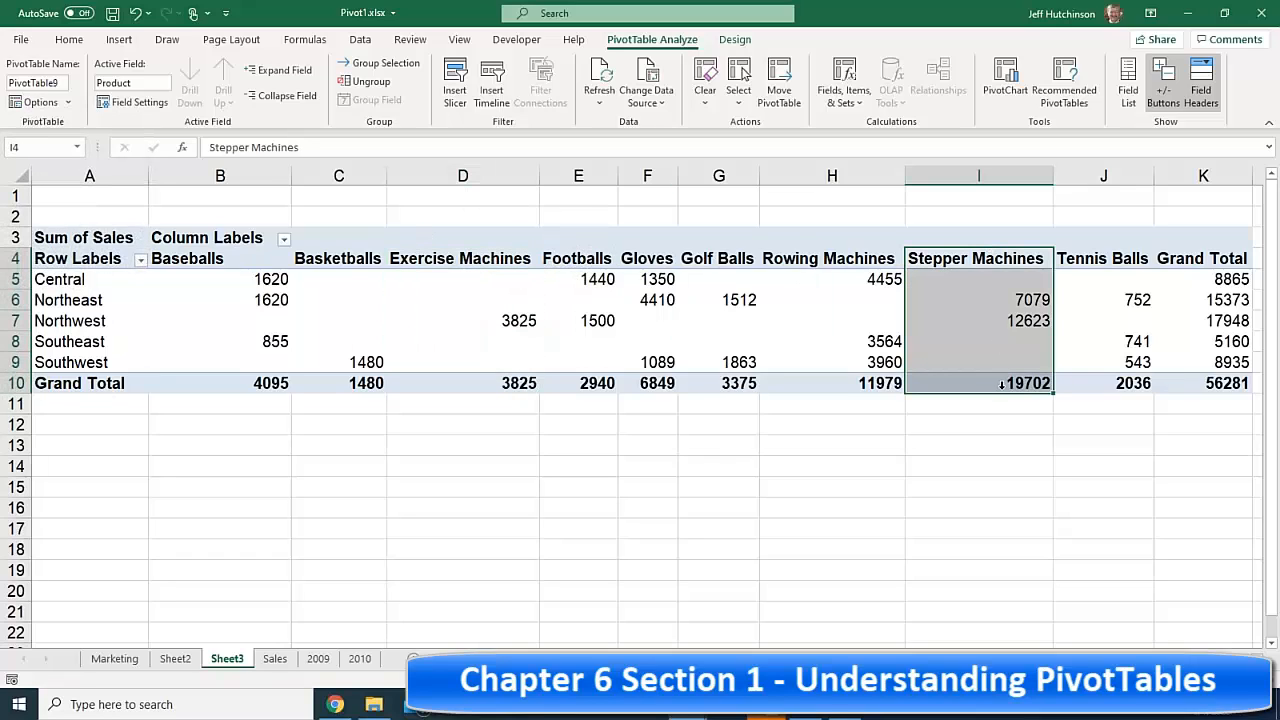
pyautogui.click(457, 259)
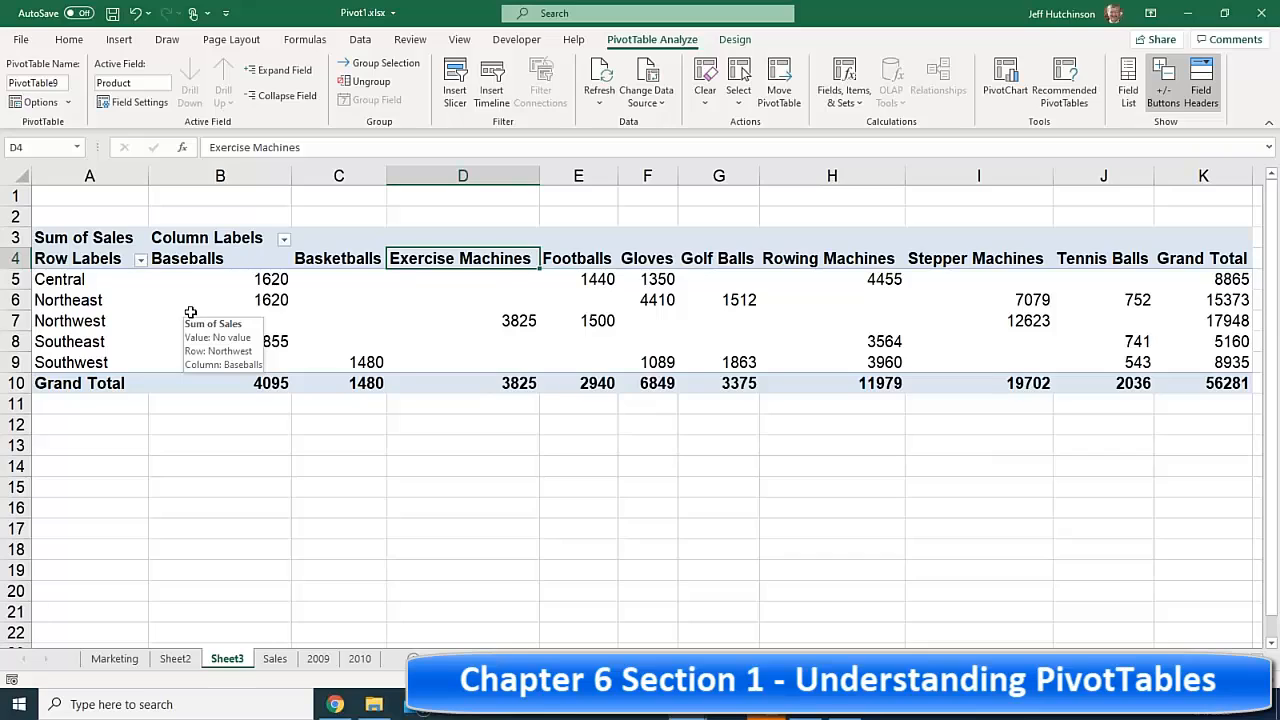
pyautogui.click(279, 300)
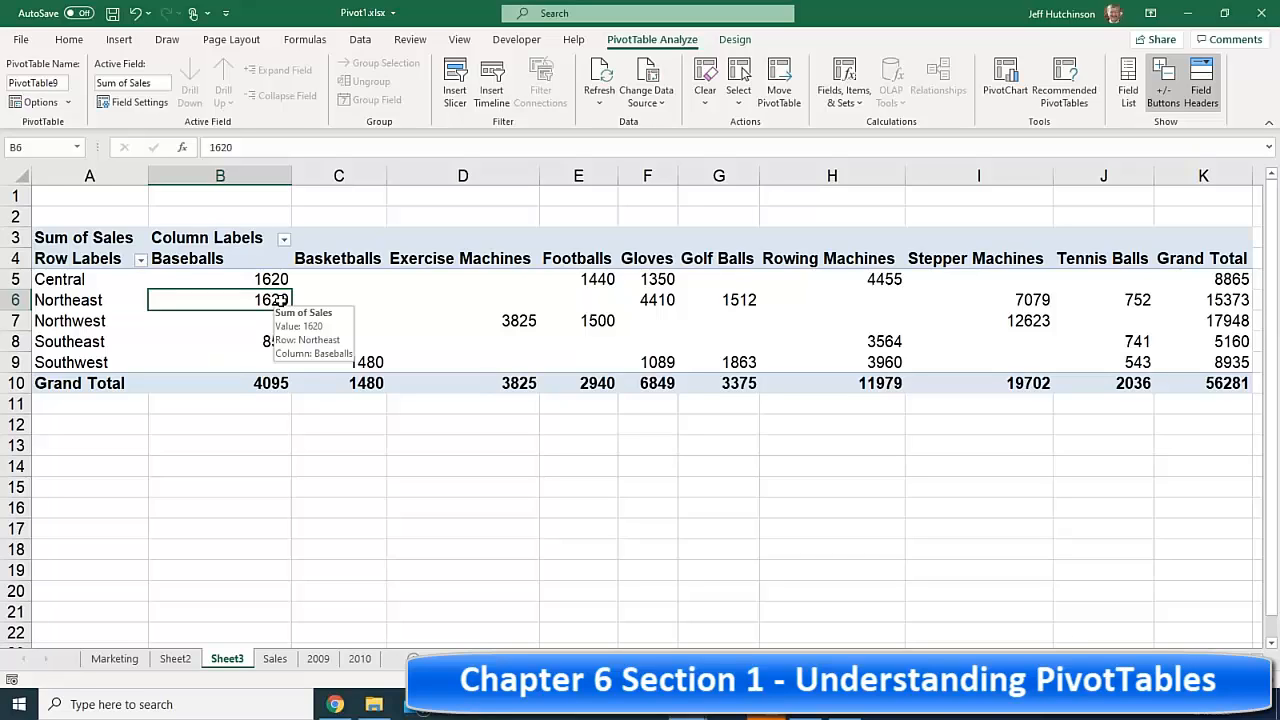
pyautogui.moveTo(84, 300); pyautogui.dragTo(79, 327)
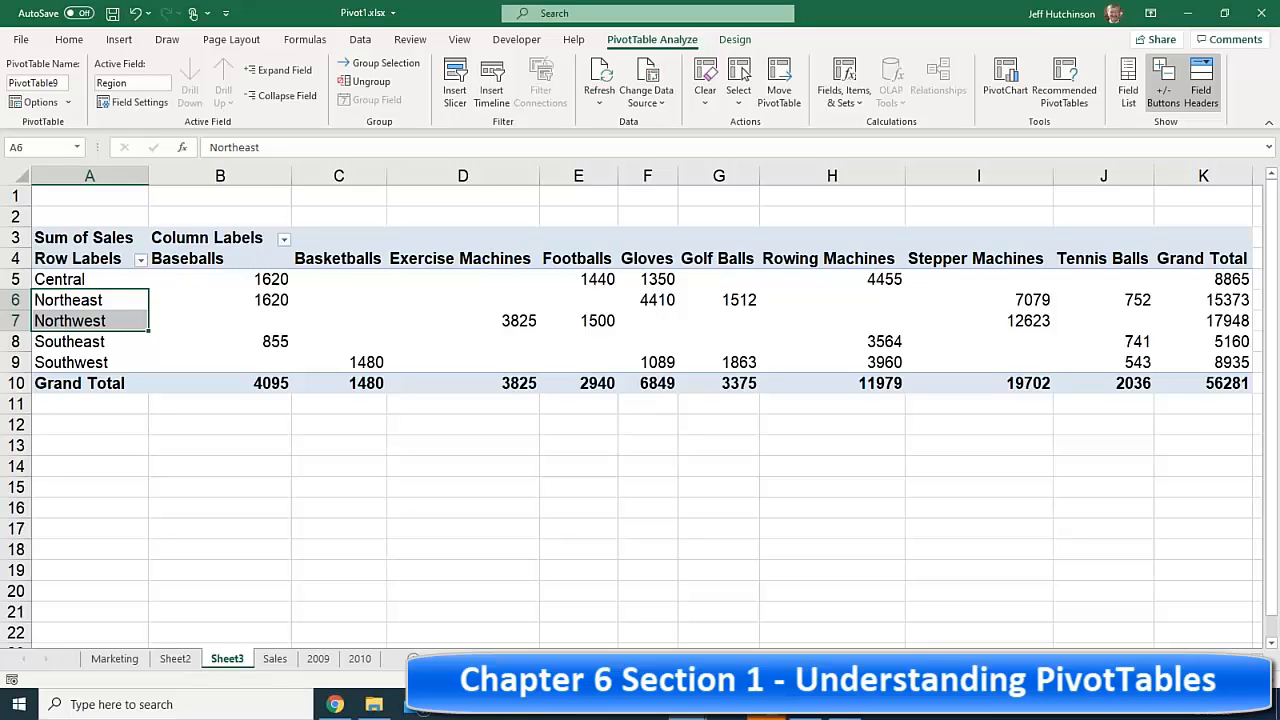
pyautogui.click(512, 318)
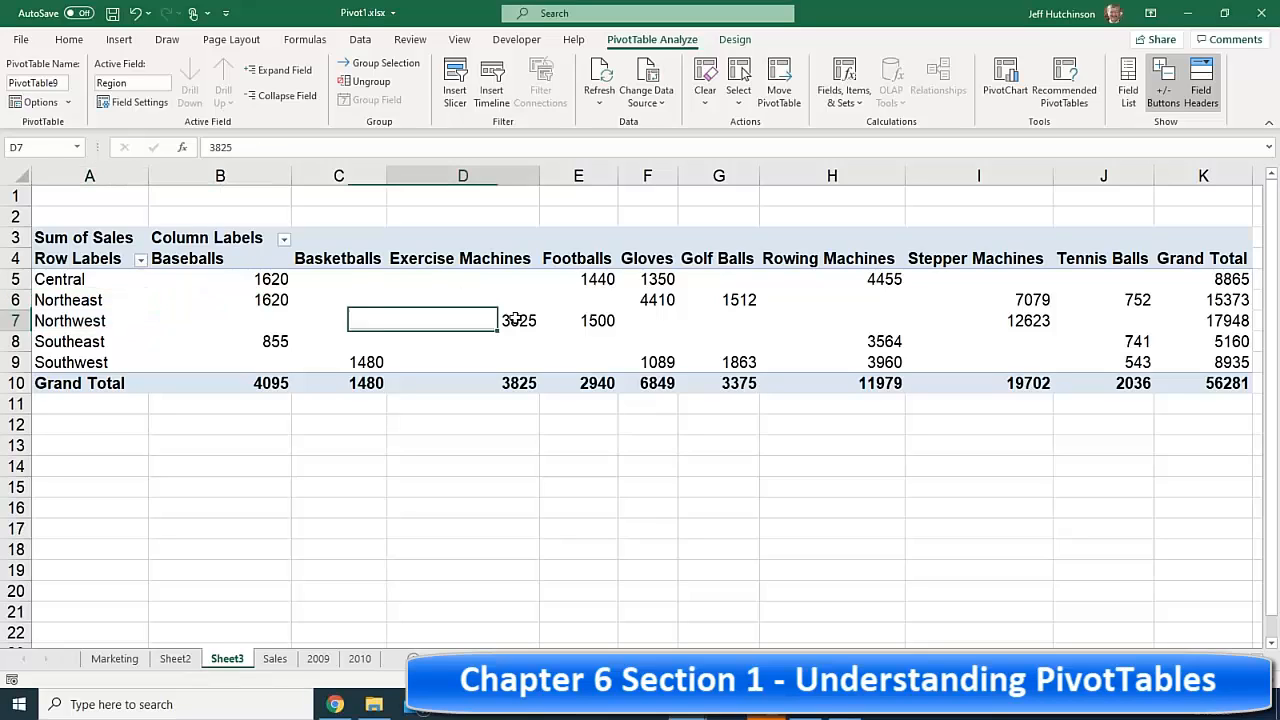
pyautogui.moveTo(1032, 299); pyautogui.dragTo(1031, 320)
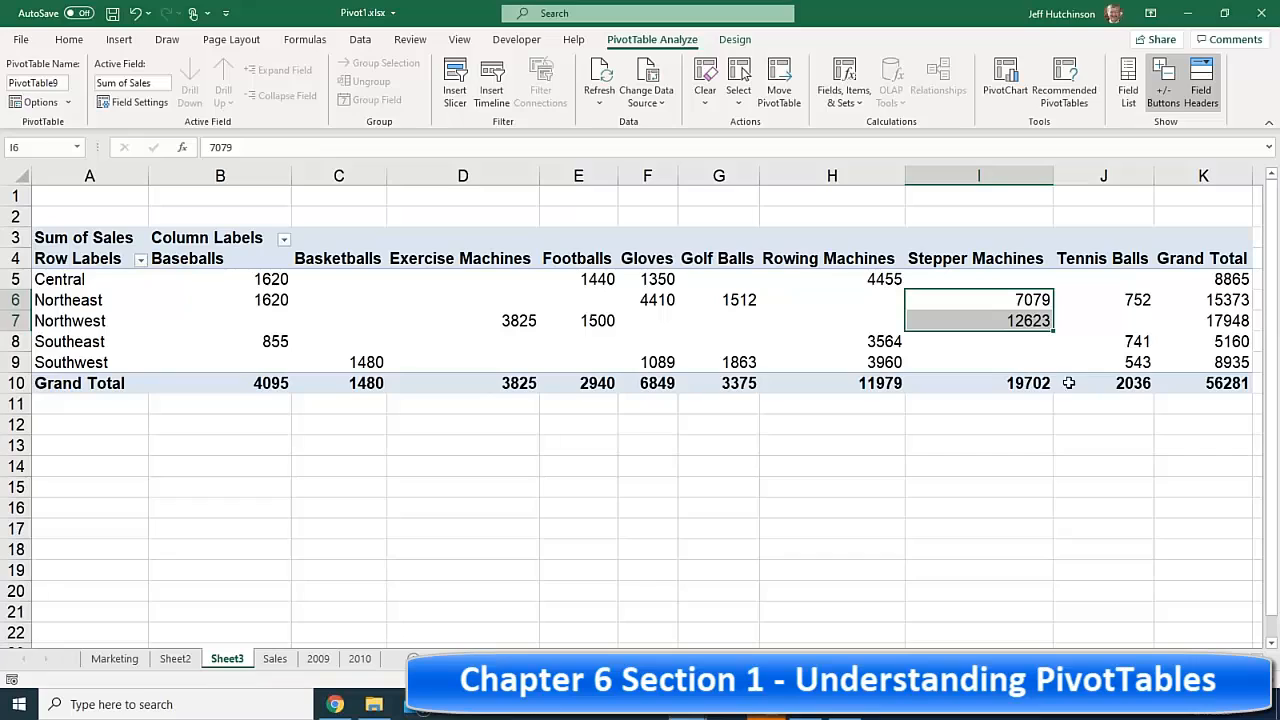
pyautogui.click(507, 320)
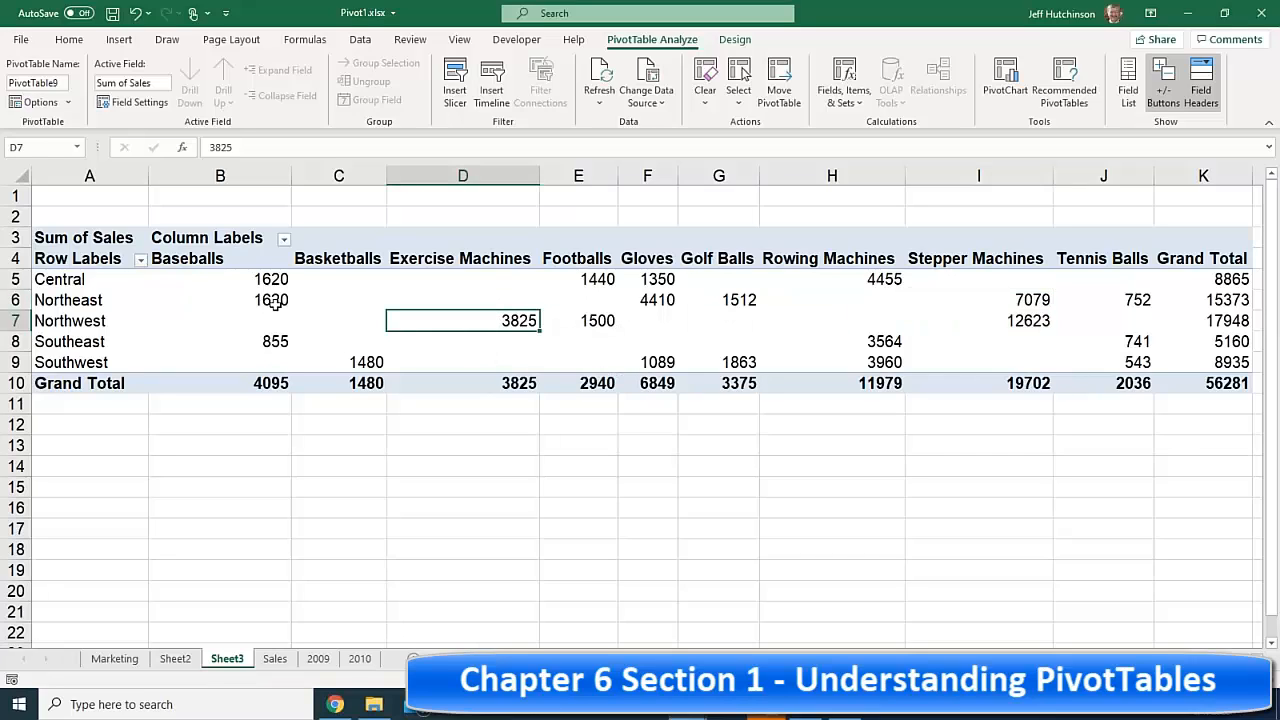
pyautogui.click(497, 292)
pyautogui.click(503, 320)
pyautogui.click(1128, 80)
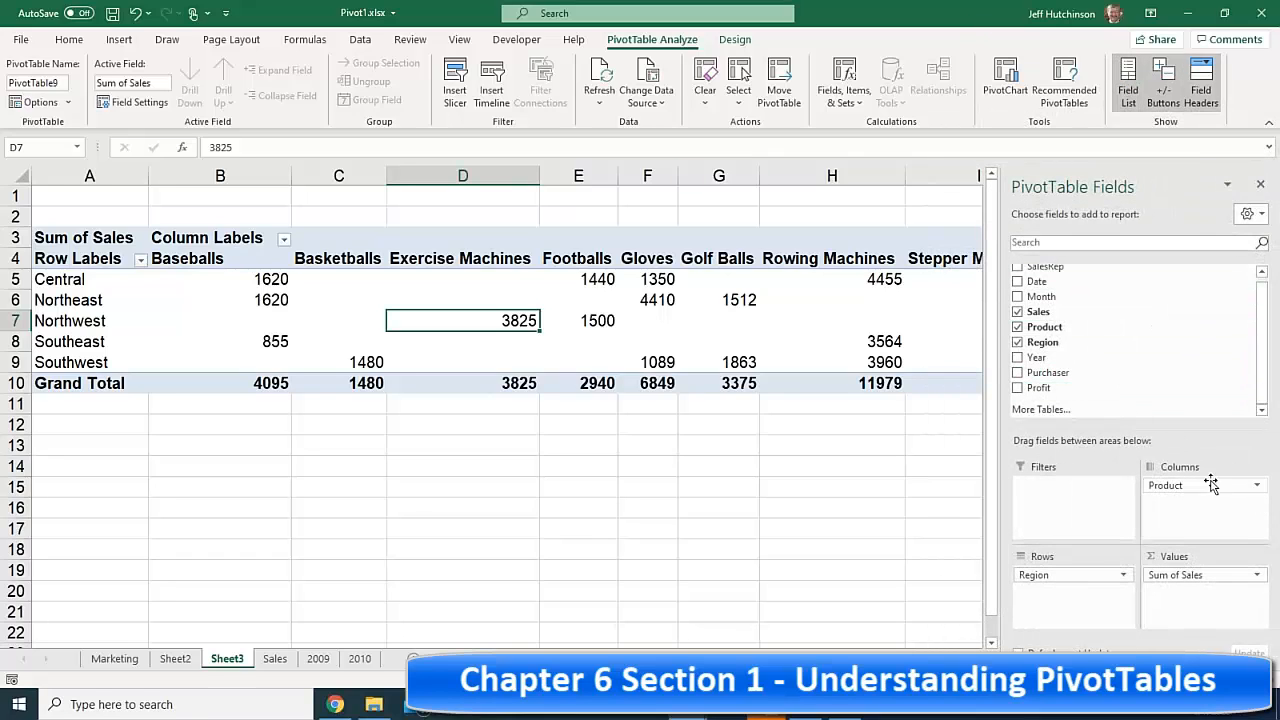
# - Remove Product and arrange Sum of Sales with SalesRep as rows and Region as columns
pyautogui.click(1017, 327)
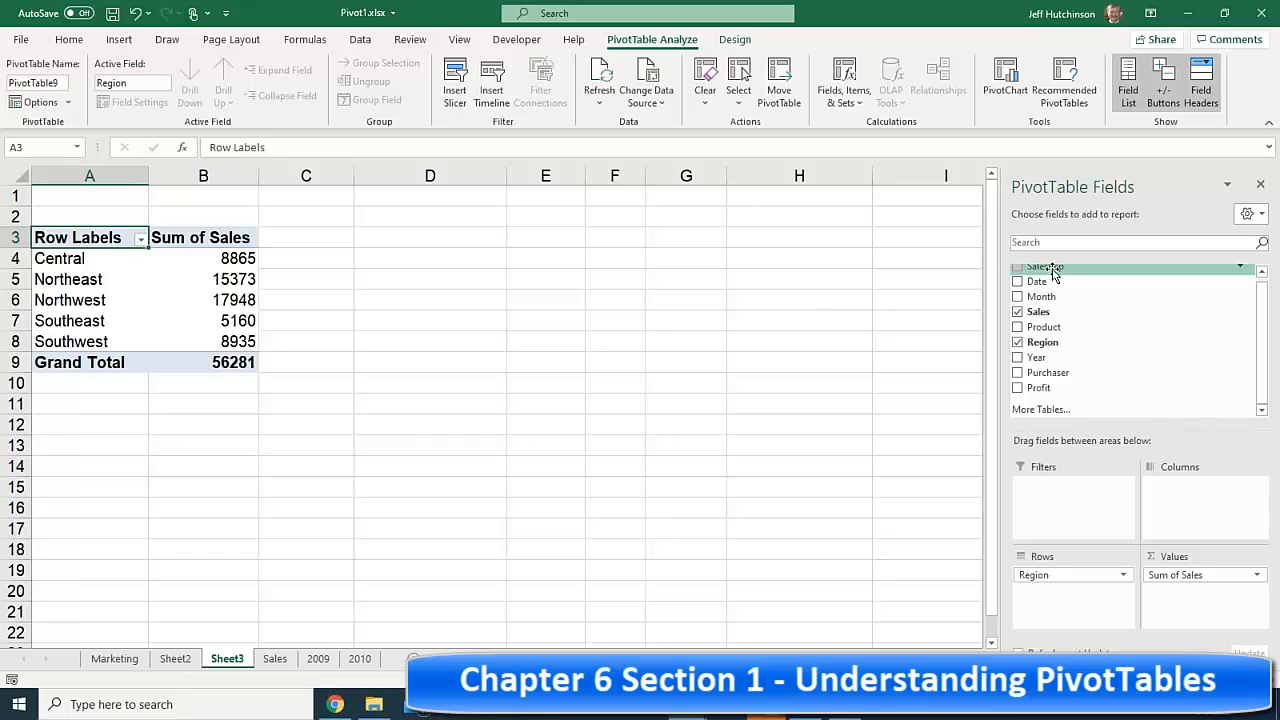
pyautogui.moveTo(1052, 278); pyautogui.dragTo(1196, 503)
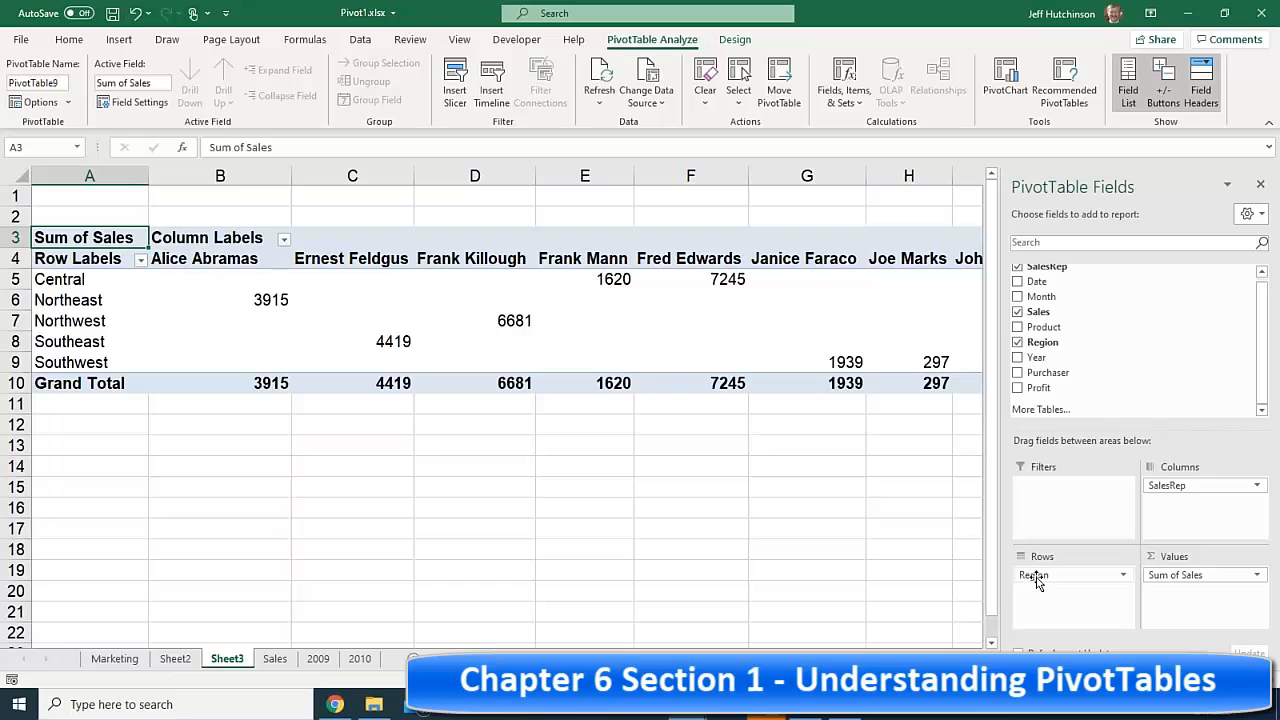
pyautogui.moveTo(1035, 577)
pyautogui.mouseDown()
pyautogui.moveTo(1200, 500)
pyautogui.moveTo(1137, 554)
pyautogui.moveTo(1055, 582)
pyautogui.mouseUp()
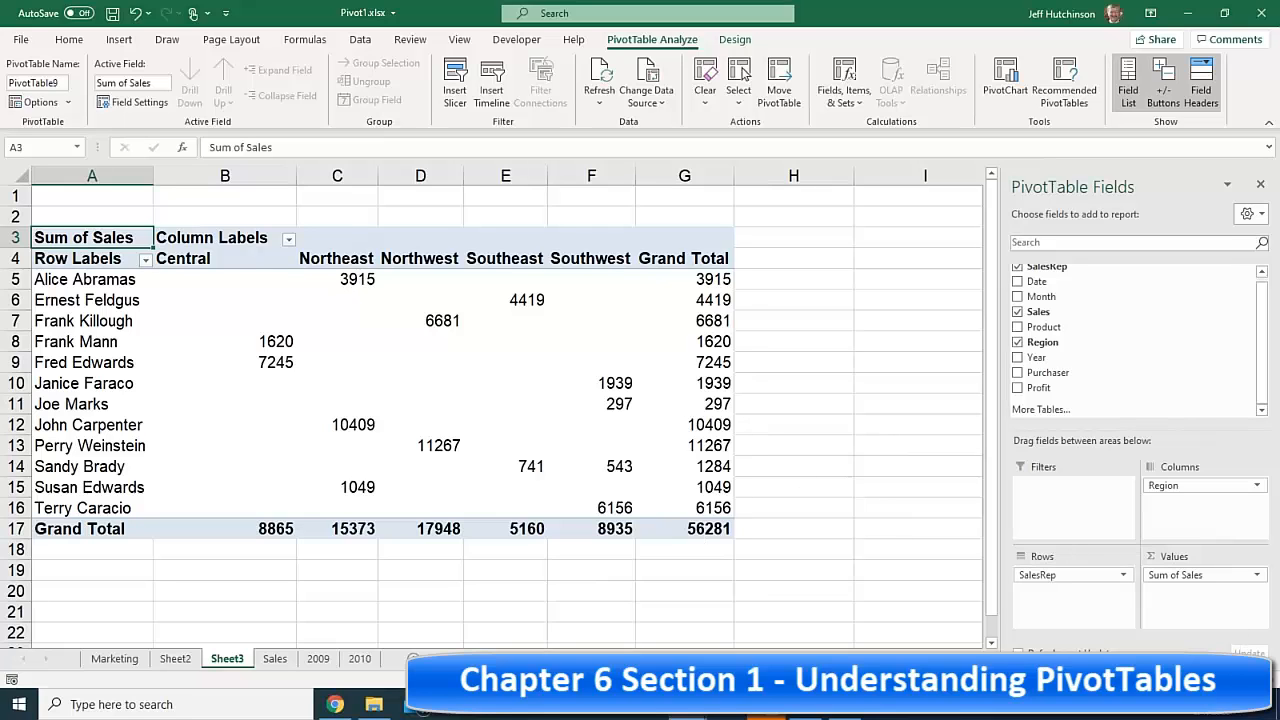
# - Inspect the sales rep names and Northeast column, including the first rep's 3915 Northeast sales
pyautogui.scroll(2, 530, 292)
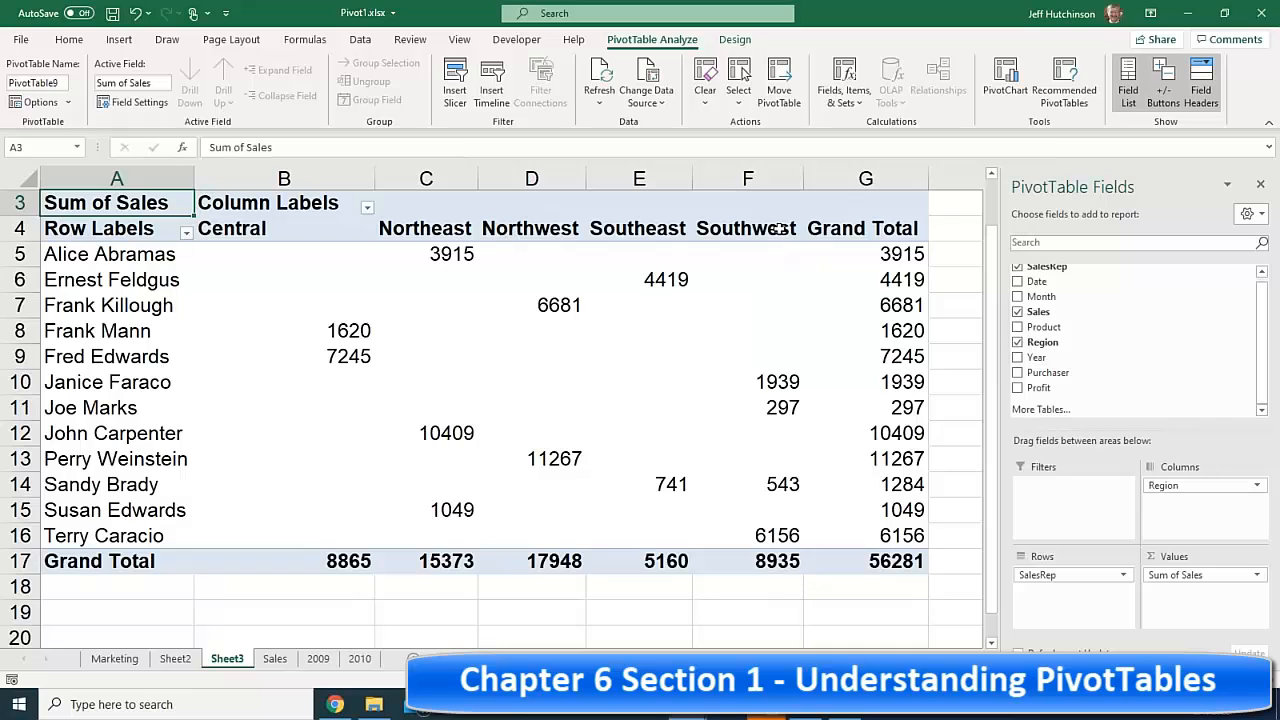
pyautogui.moveTo(432, 562); pyautogui.dragTo(510, 558)
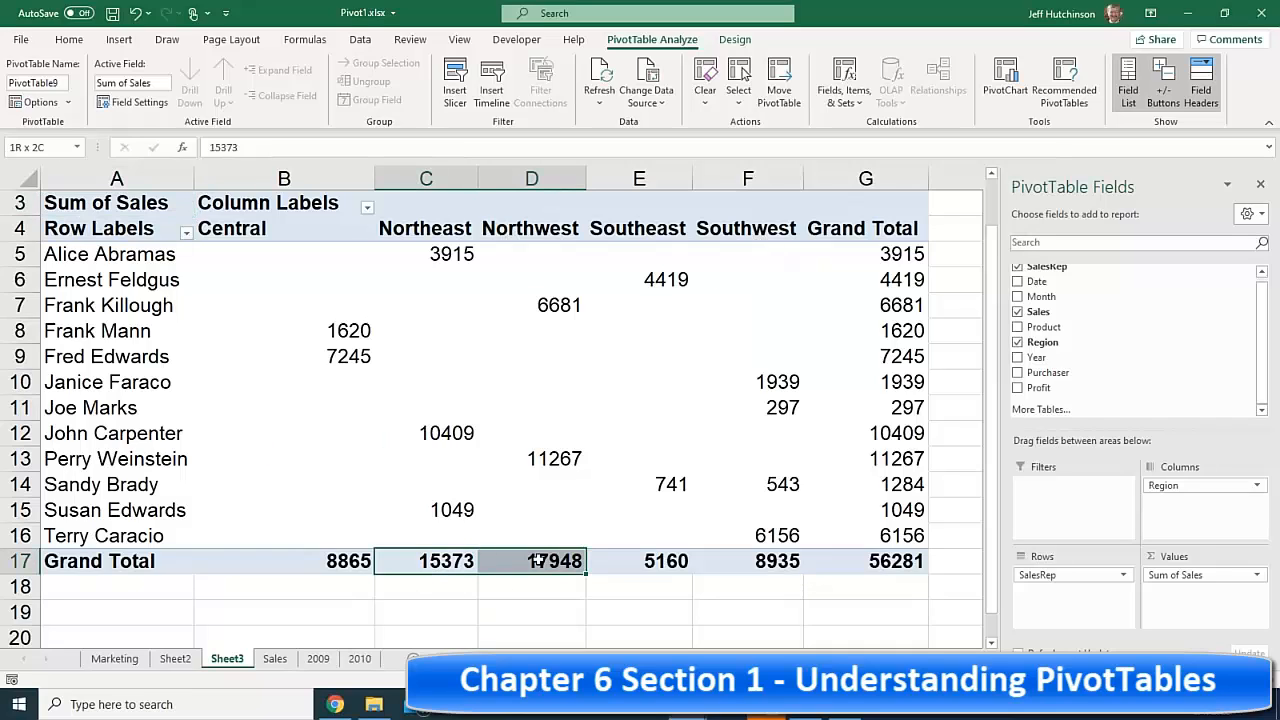
pyautogui.click(96, 245)
pyautogui.click(437, 262)
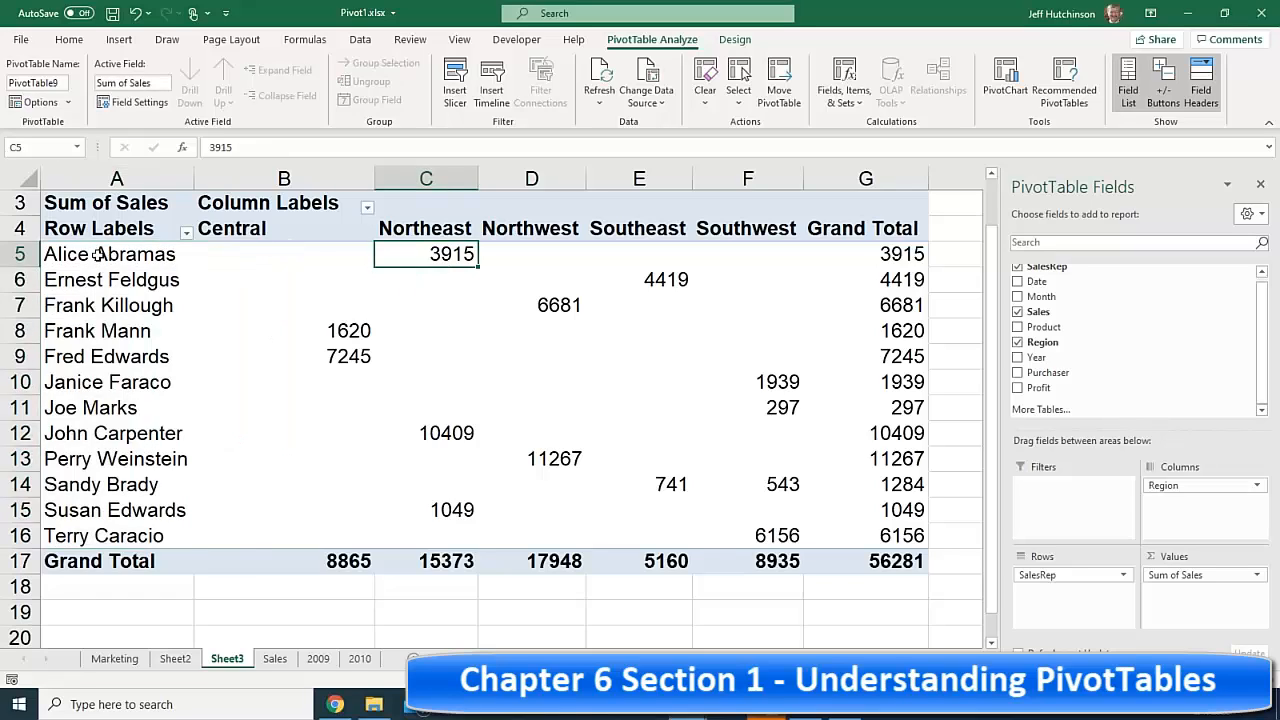
pyautogui.click(128, 257)
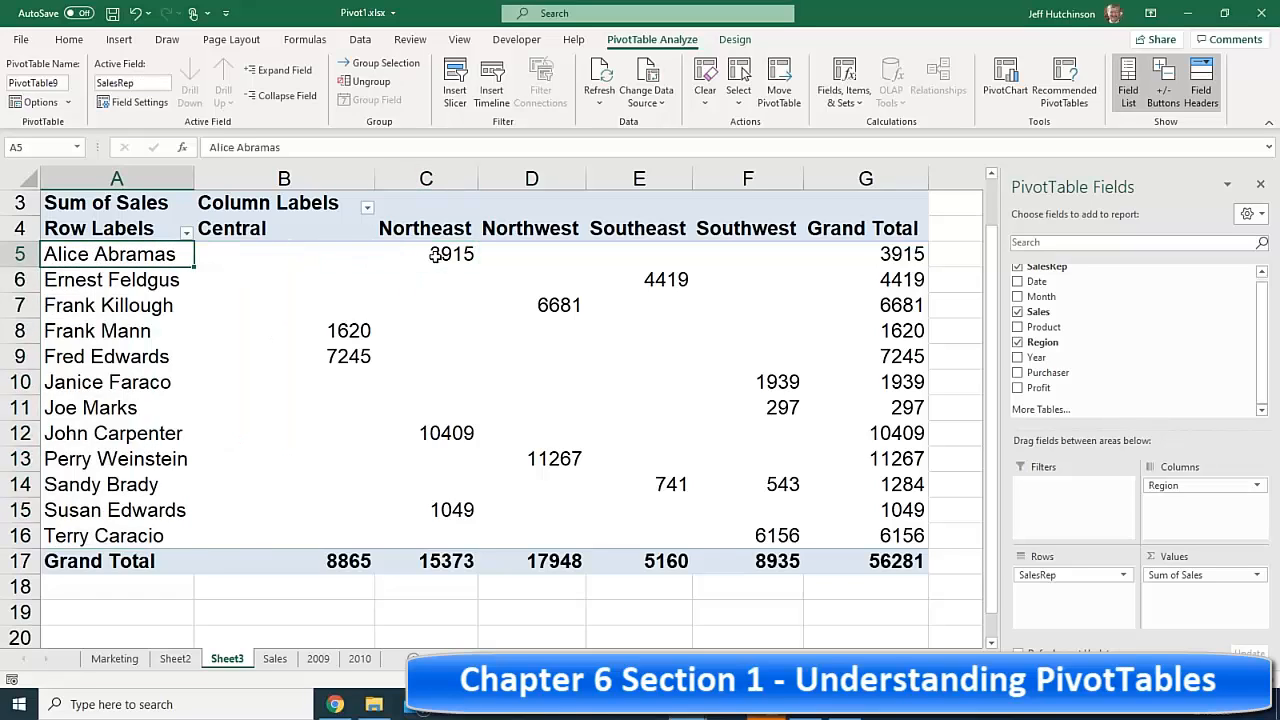
pyautogui.moveTo(434, 258); pyautogui.dragTo(437, 216)
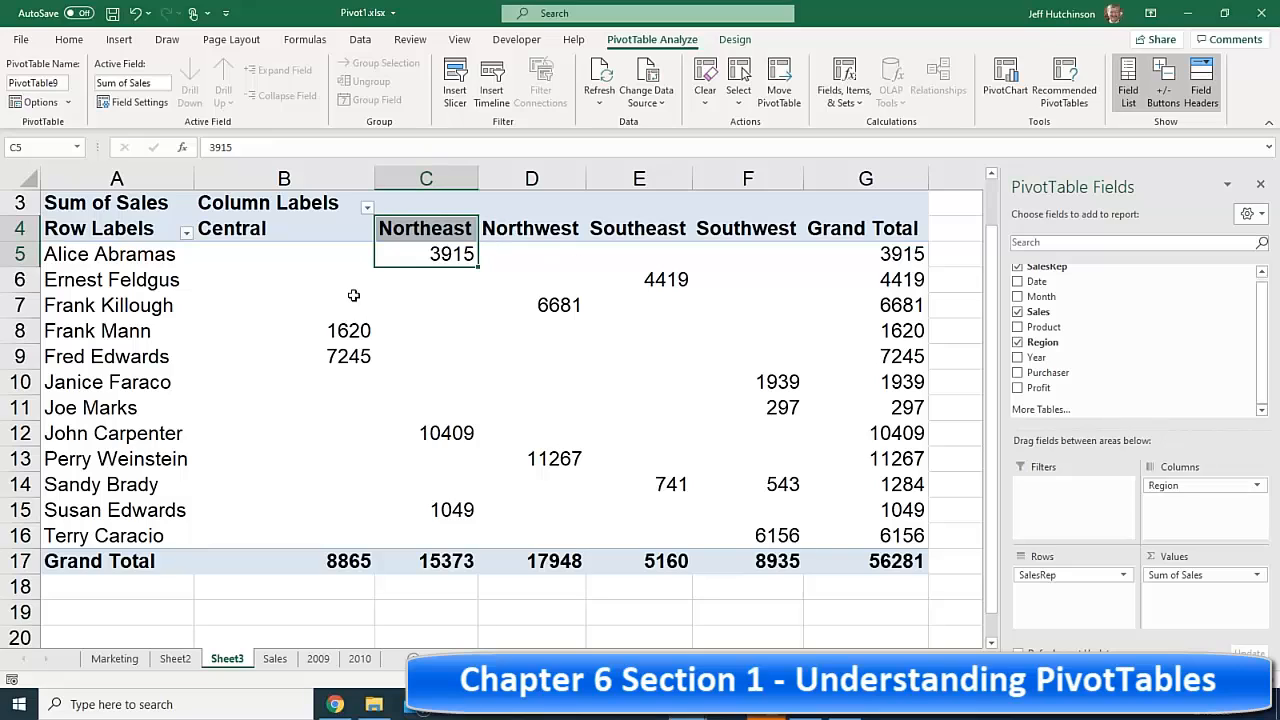
# - Check individual regional sales values such as 4419 Southeast, 6681 Northwest, 1620 Central and 10409 Northeast
pyautogui.click(652, 280)
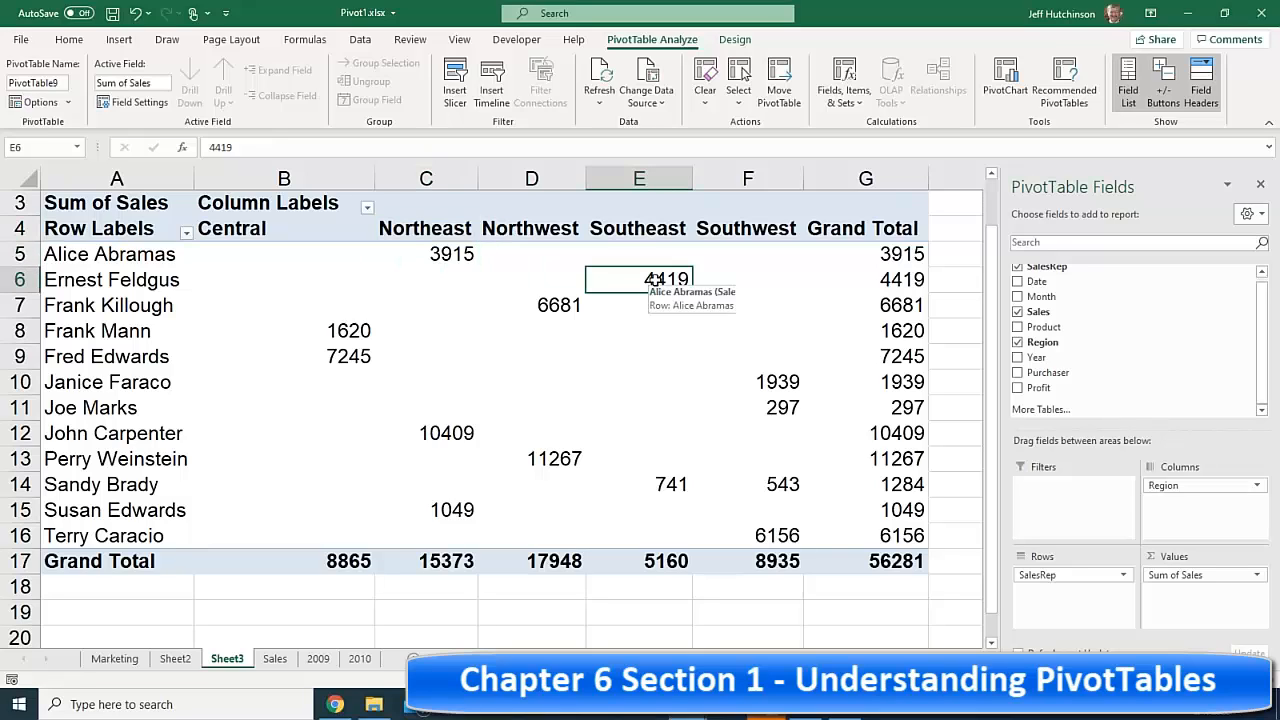
pyautogui.click(556, 303)
pyautogui.click(340, 330)
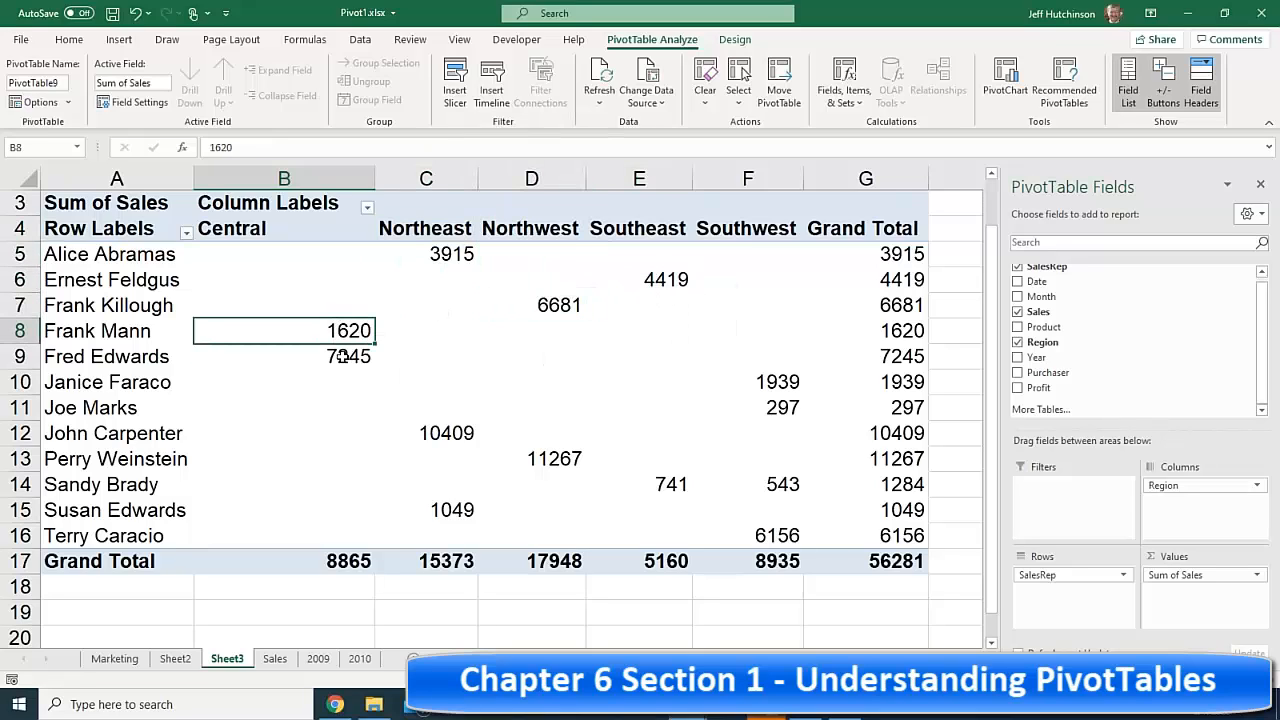
pyautogui.click(340, 356)
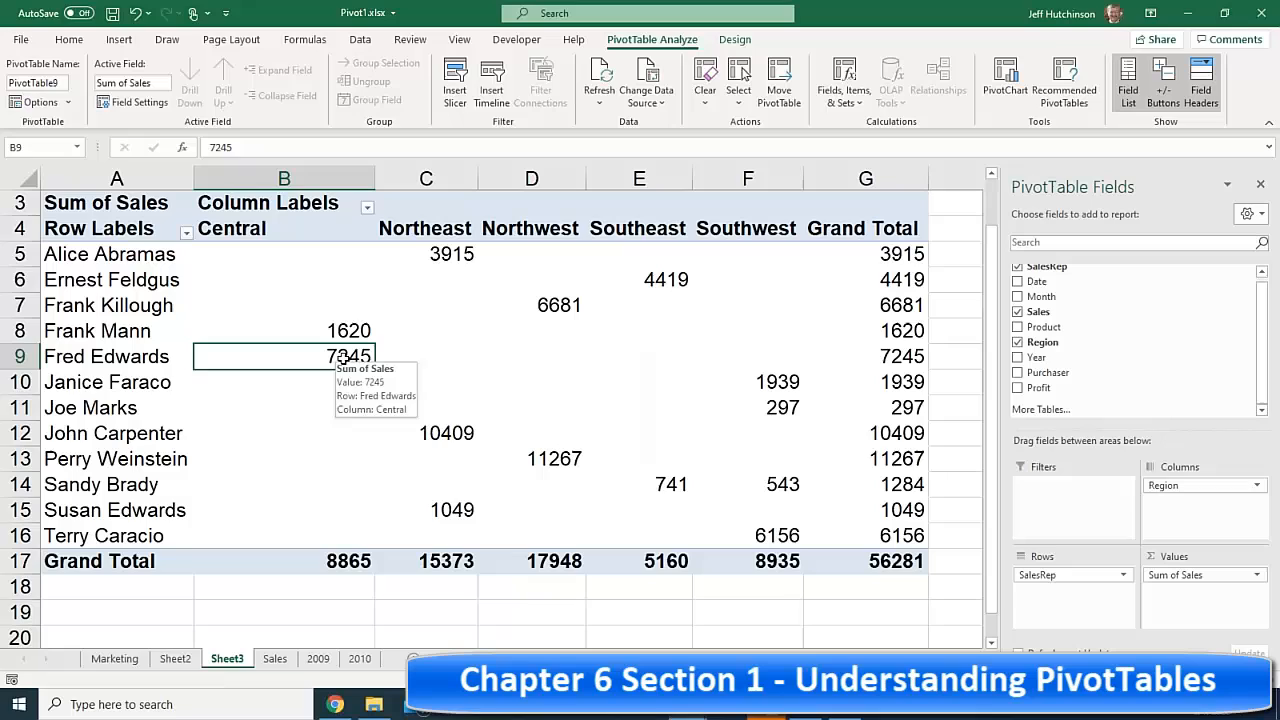
pyautogui.click(460, 432)
pyautogui.click(778, 383)
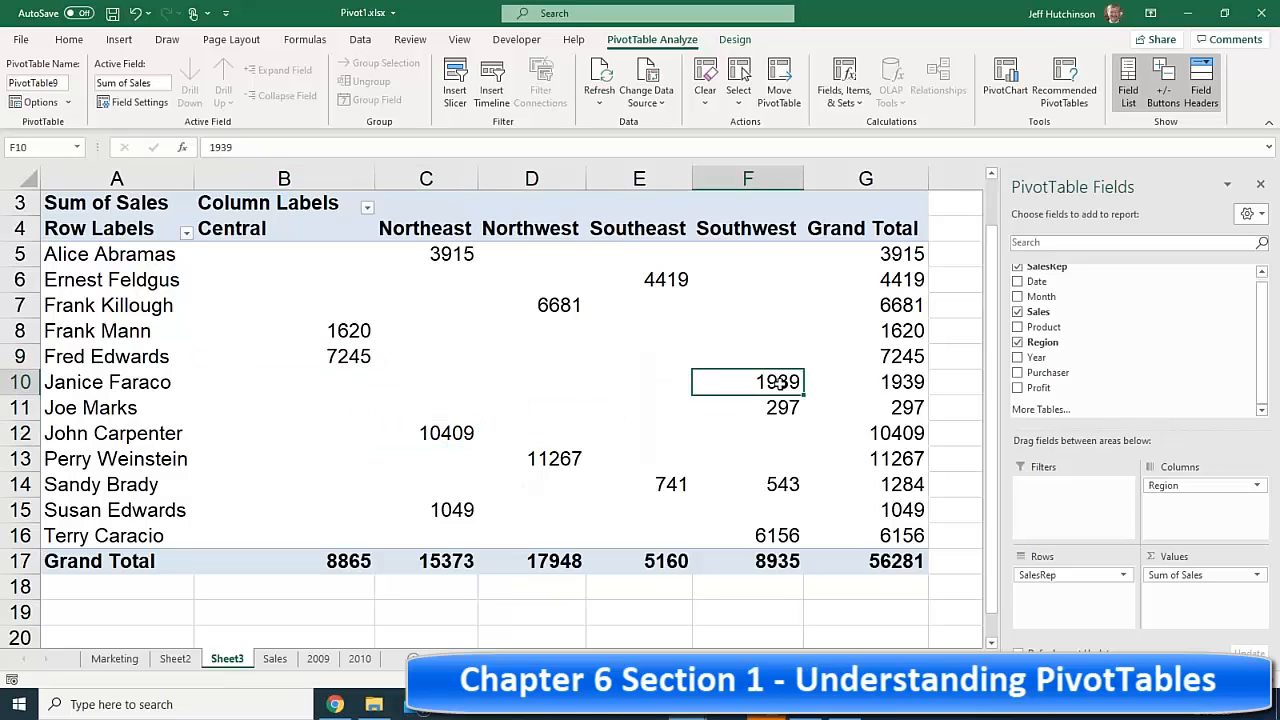
pyautogui.click(556, 458)
pyautogui.click(675, 485)
pyautogui.click(811, 486)
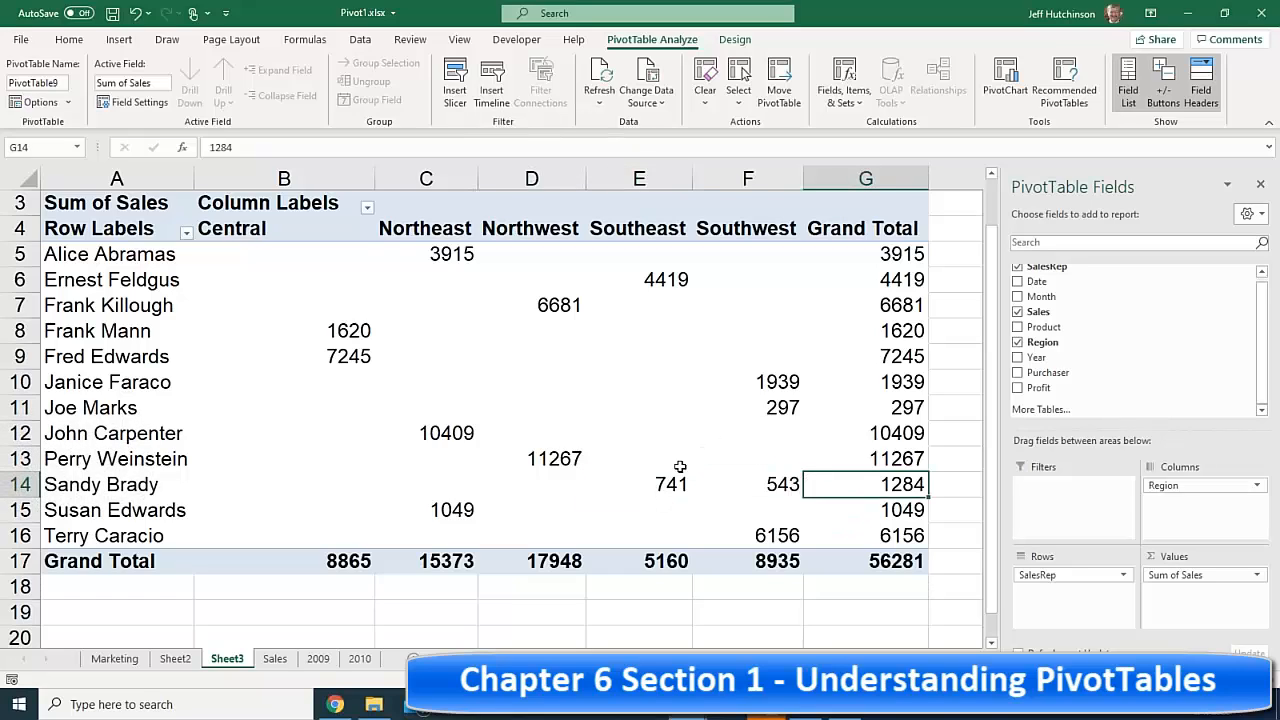
pyautogui.moveTo(666, 481); pyautogui.dragTo(773, 486)
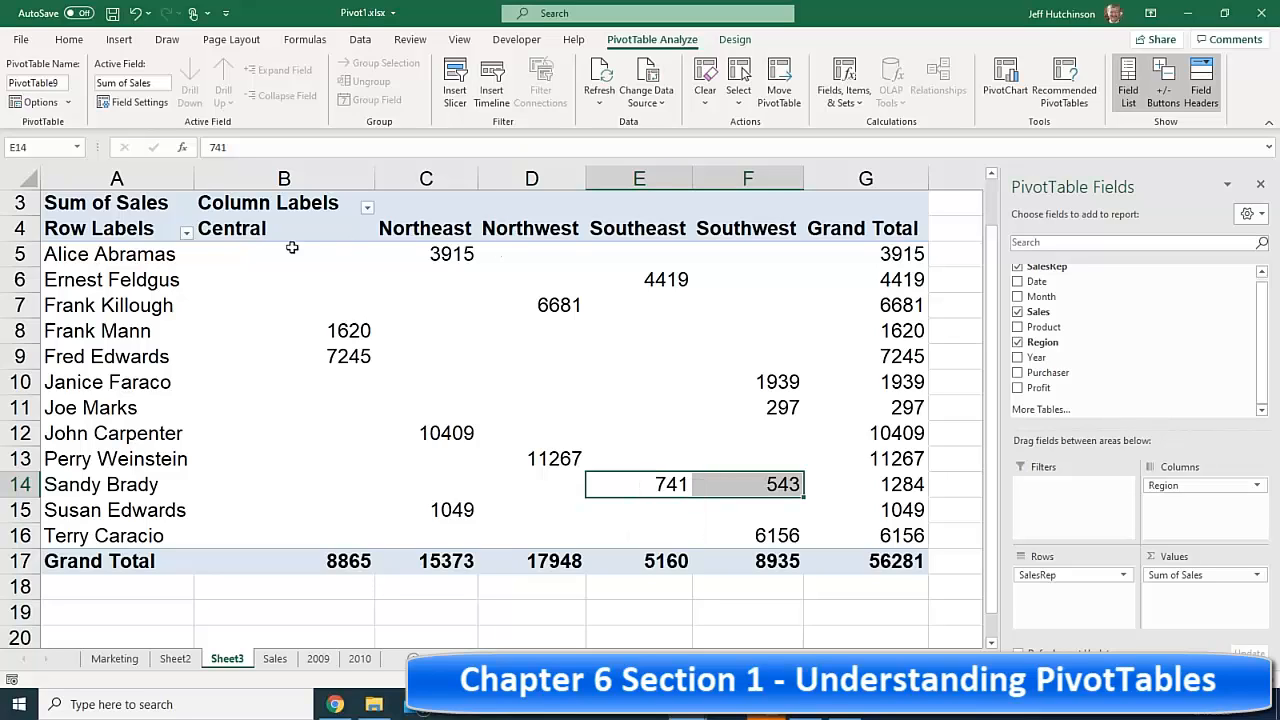
pyautogui.click(131, 254)
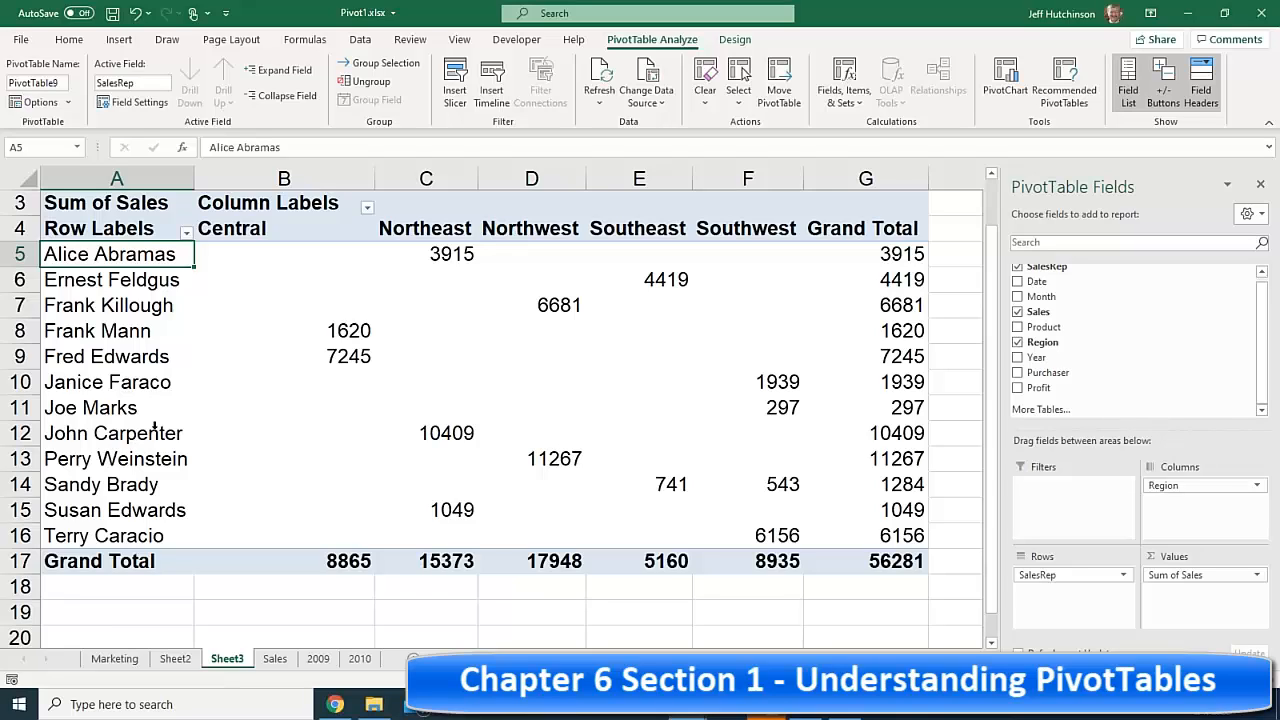
# - Examine a sales rep's row and Northeast total in the pivot
pyautogui.click(457, 257)
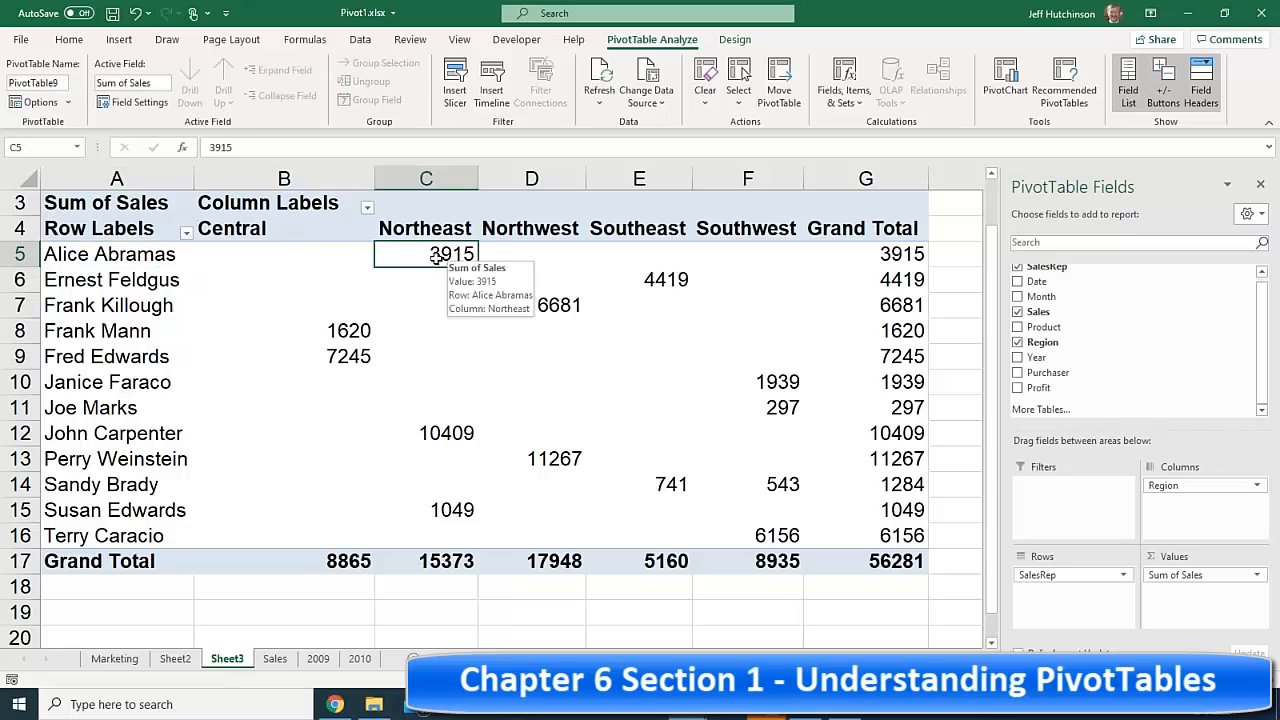
pyautogui.click(118, 262)
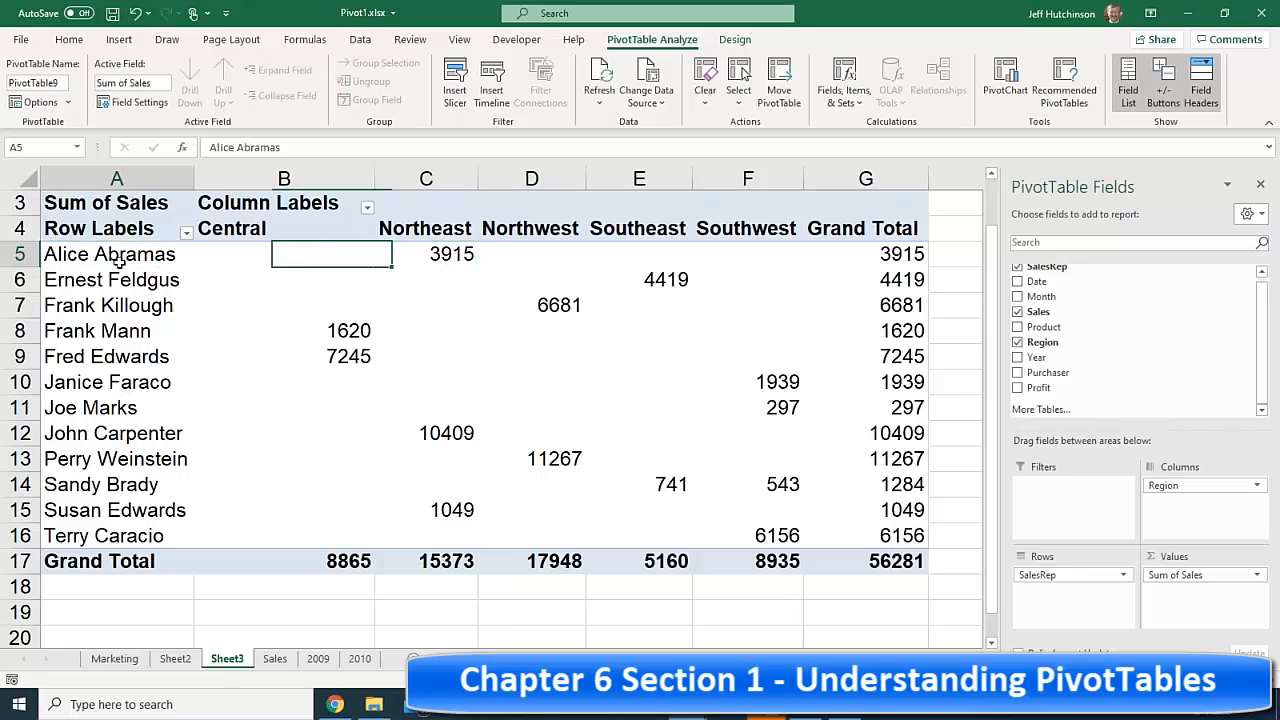
pyautogui.click(462, 252)
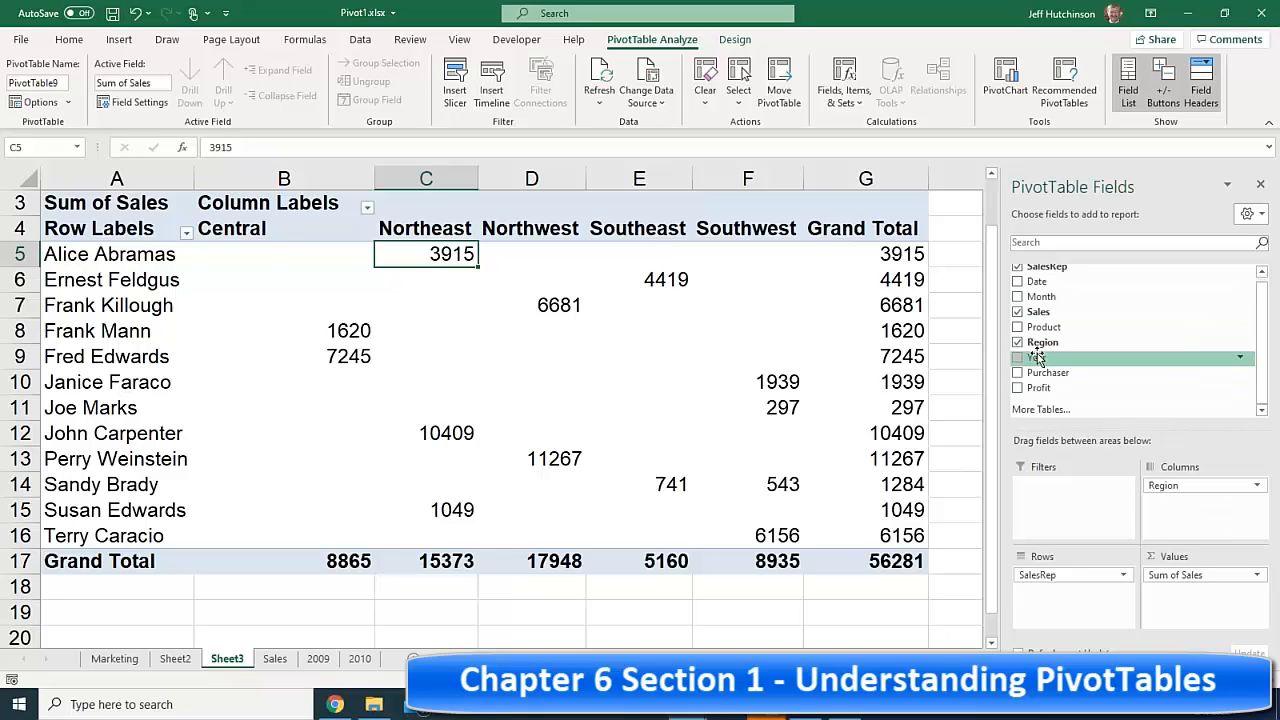
# - Replace SalesRep with Month in the rows, listing Jan–Dec sales by region
pyautogui.click(1017, 268)
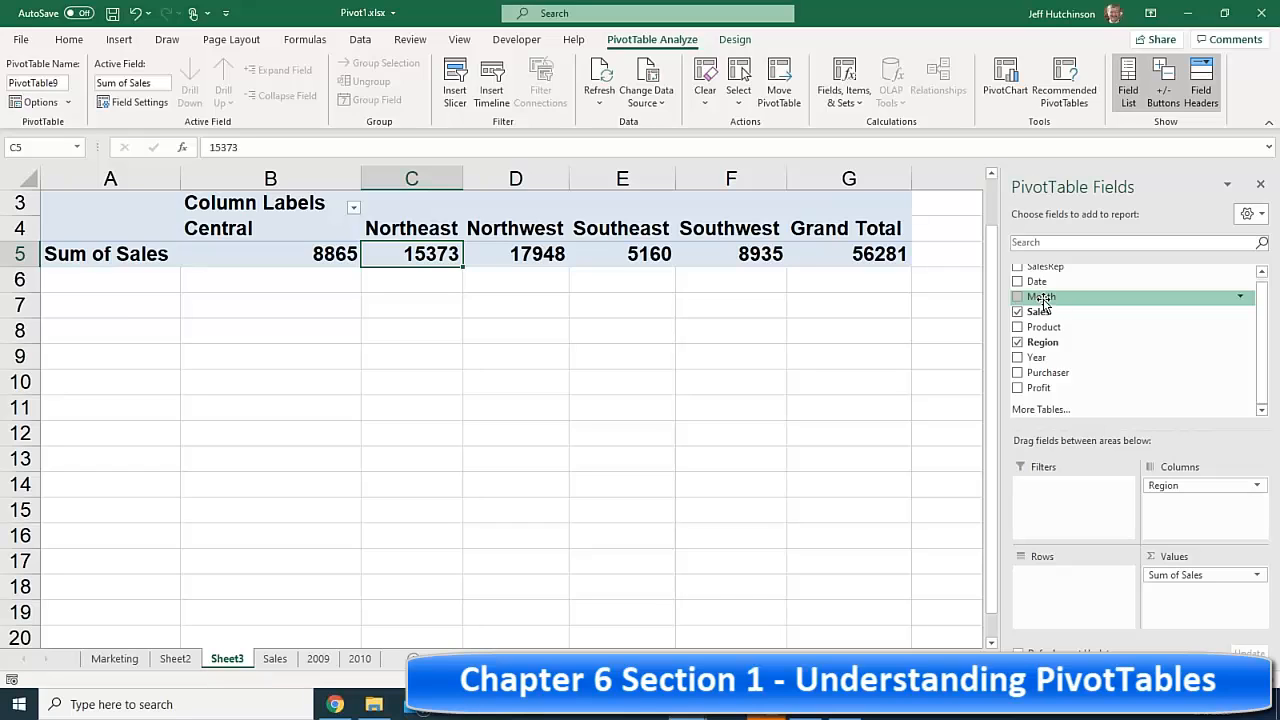
pyautogui.moveTo(1042, 302); pyautogui.dragTo(1055, 585)
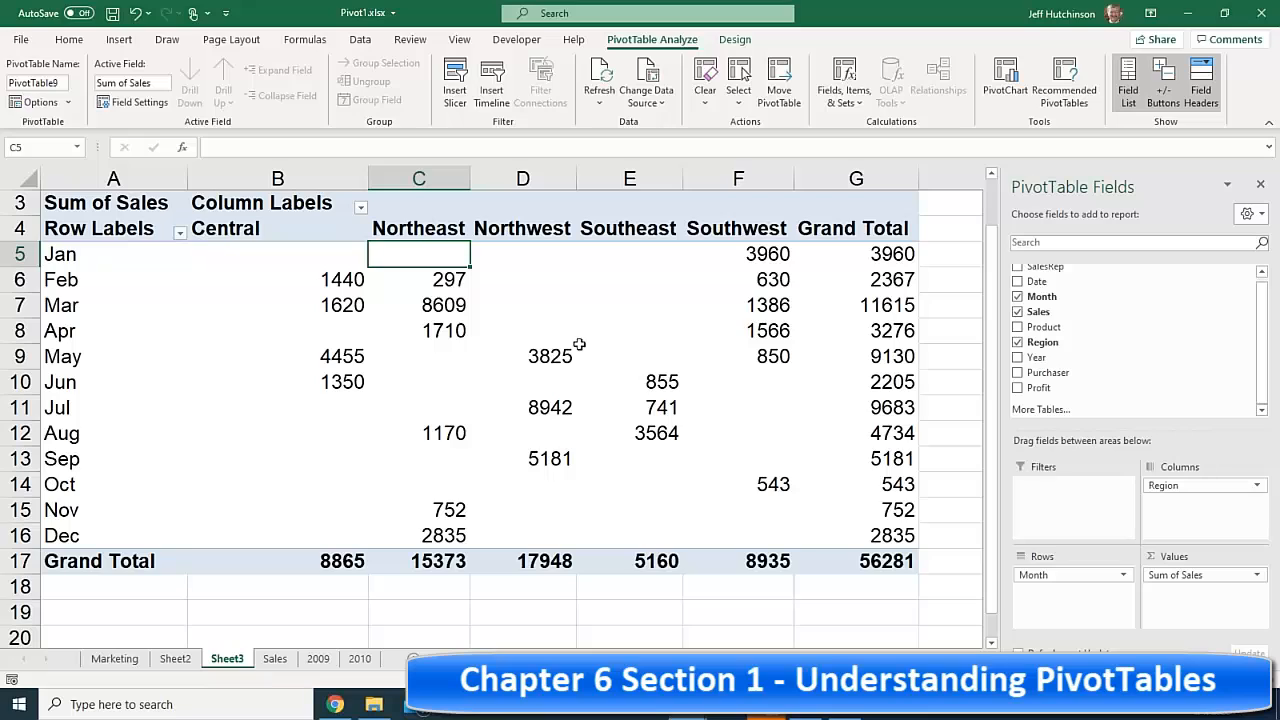
pyautogui.moveTo(484, 328)
pyautogui.click(102, 258)
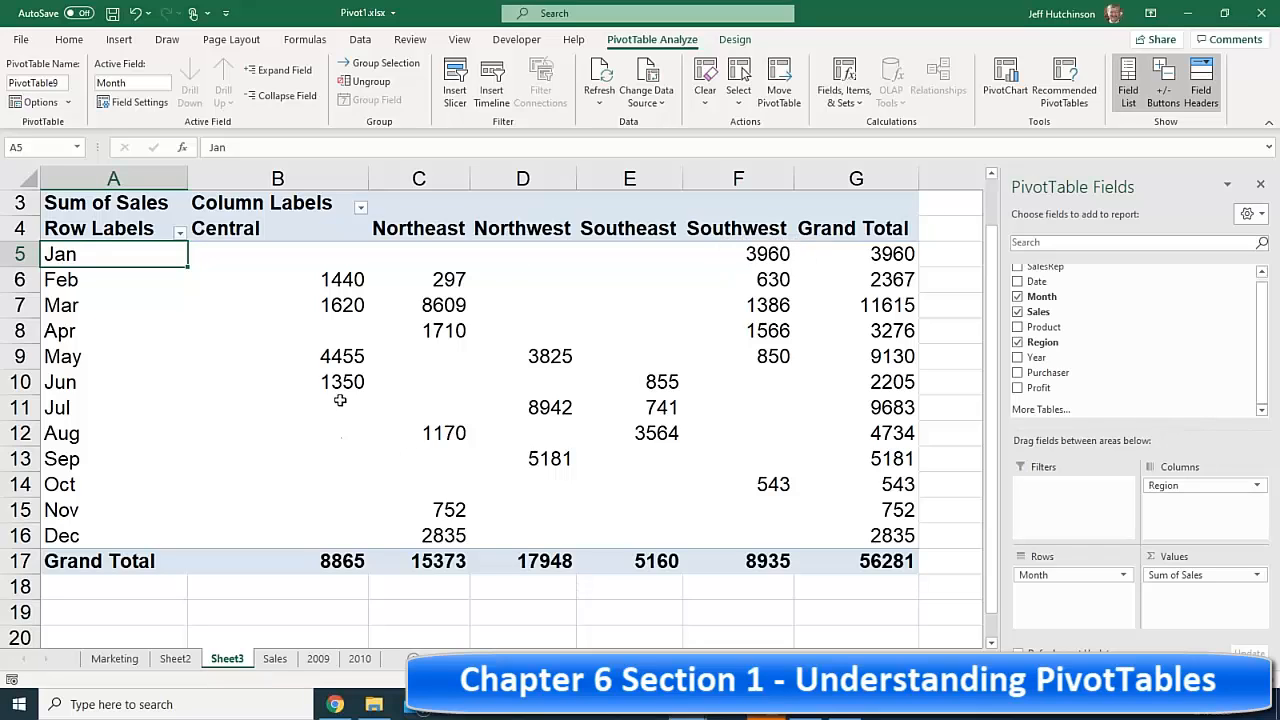
pyautogui.moveTo(330, 404); pyautogui.dragTo(340, 540)
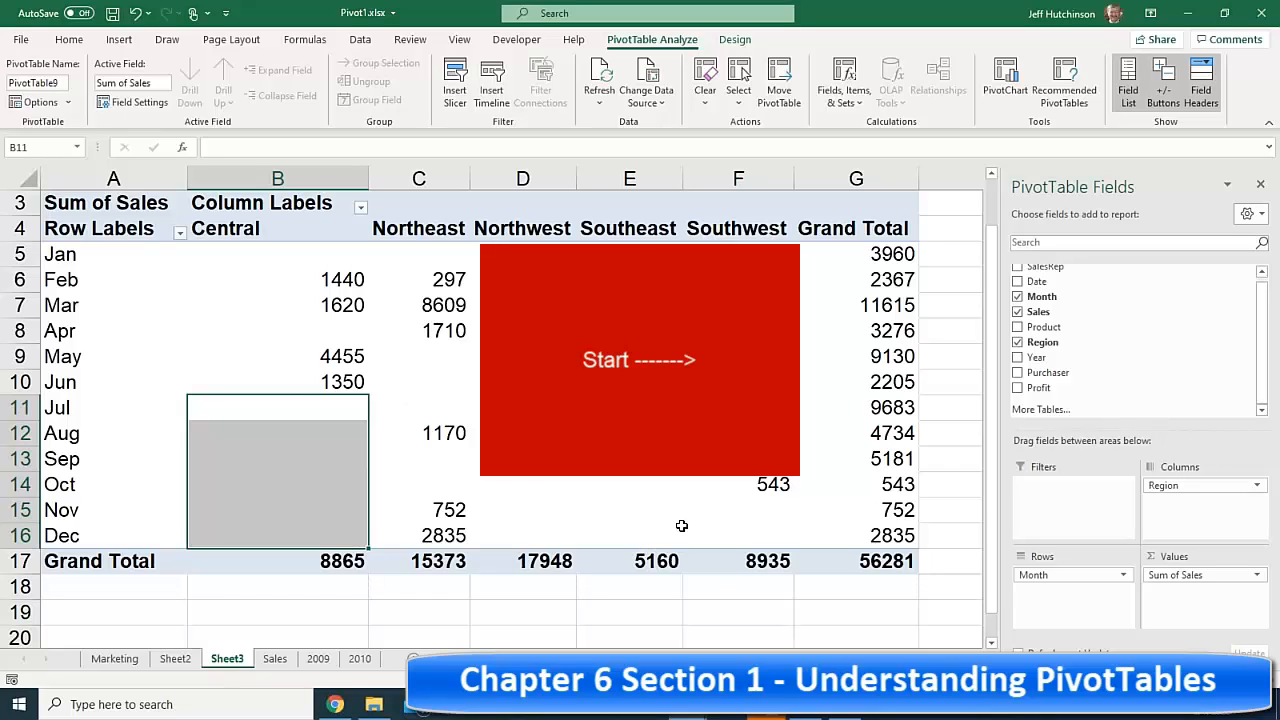
pyautogui.click(738, 382)
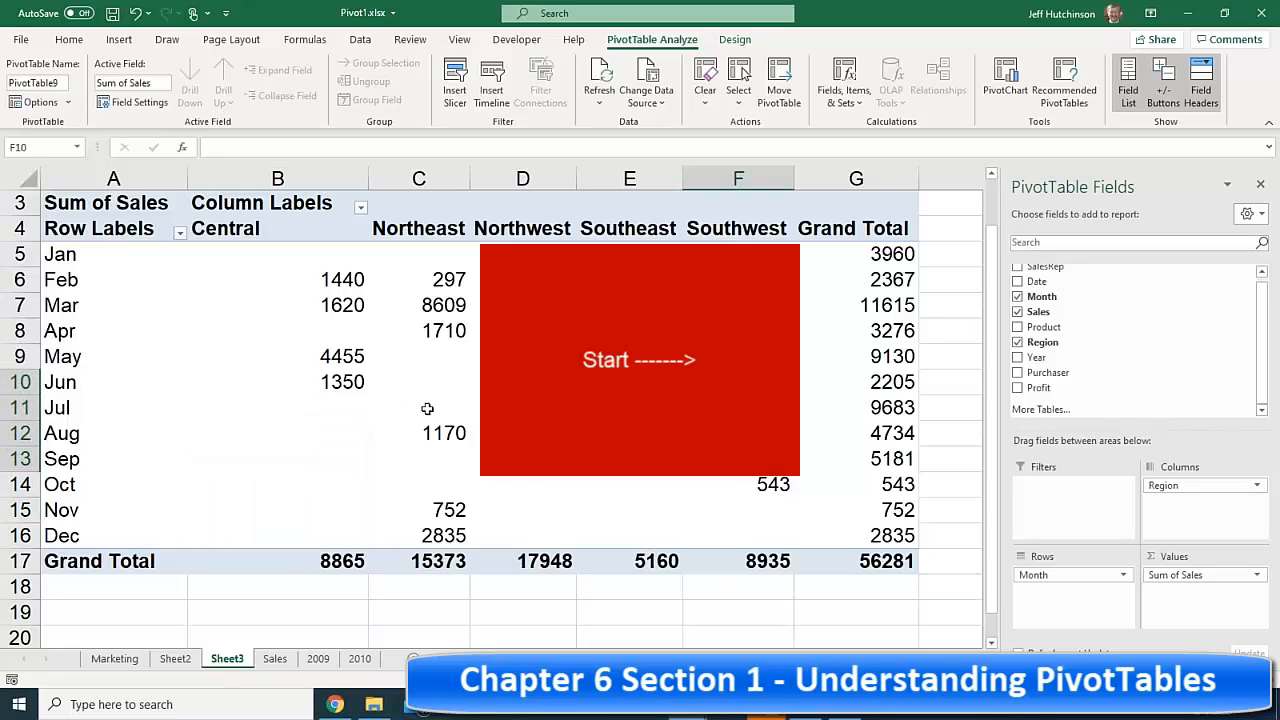
pyautogui.moveTo(349, 389); pyautogui.dragTo(314, 537)
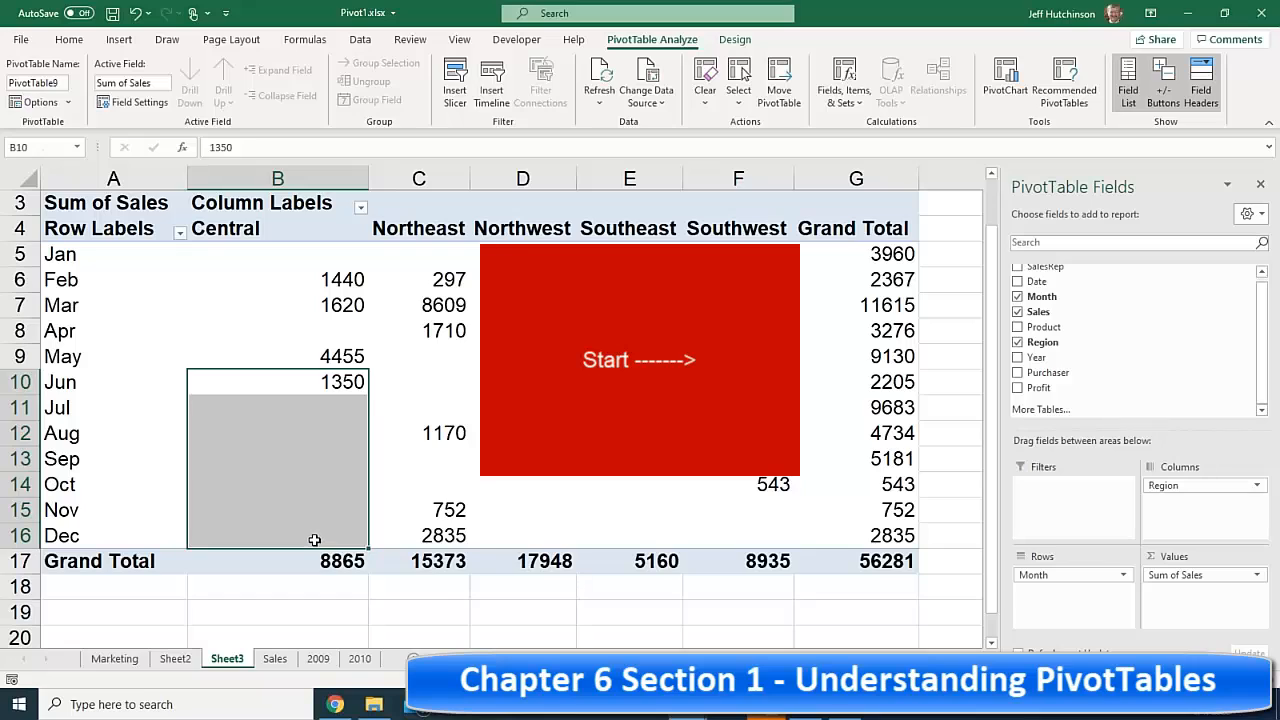
pyautogui.moveTo(640, 256); pyautogui.dragTo(642, 358)
pyautogui.moveTo(648, 461); pyautogui.dragTo(652, 538)
pyautogui.click(630, 232)
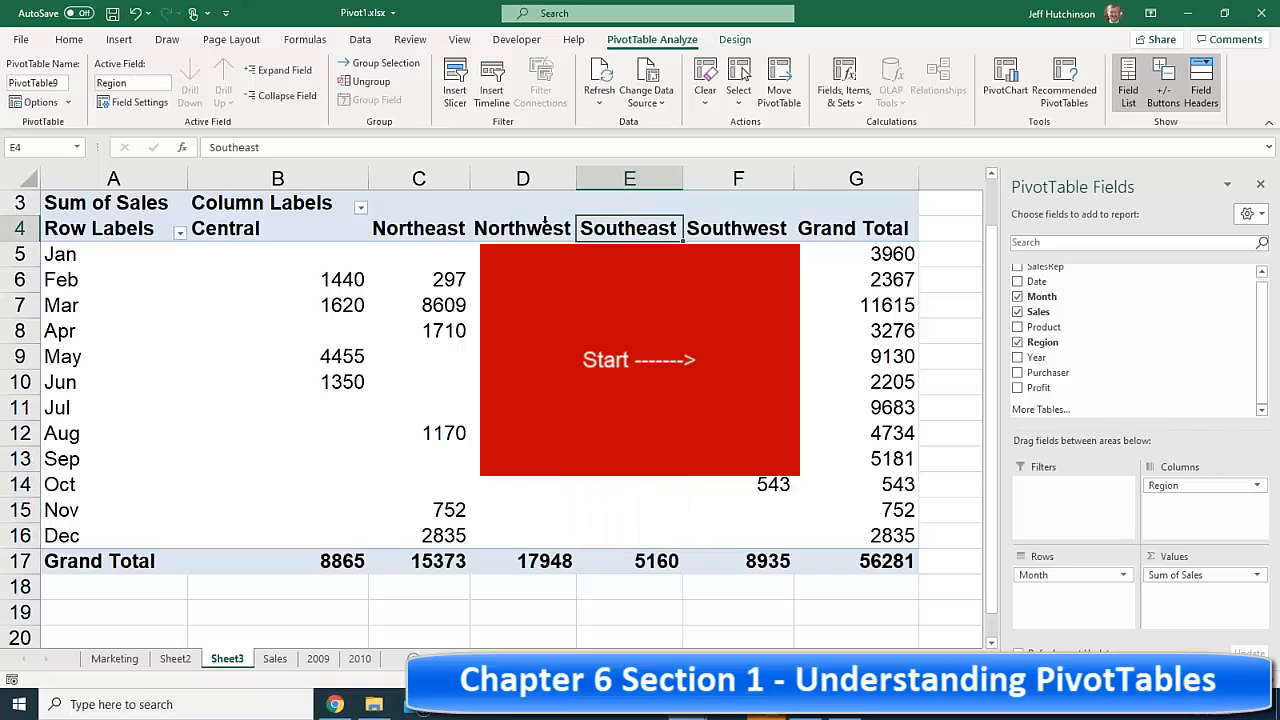
pyautogui.click(718, 219)
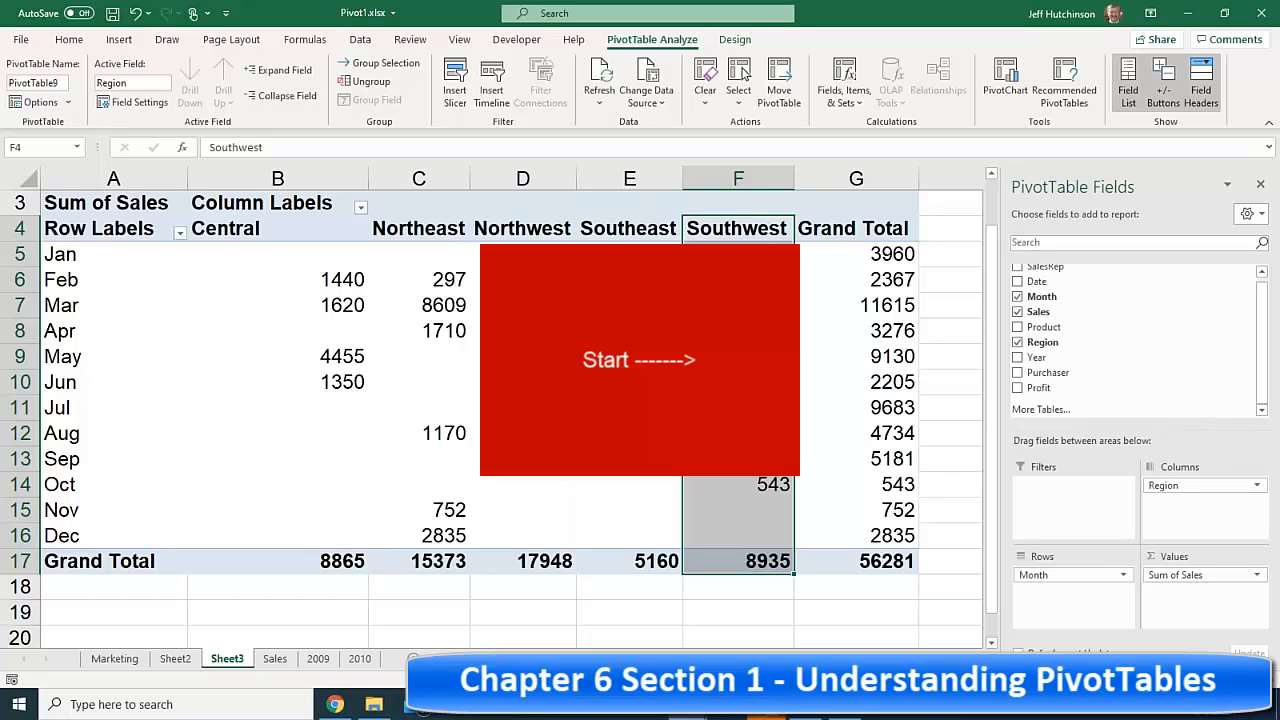
pyautogui.press('Down')
pyautogui.press('Down')
pyautogui.press('Up')
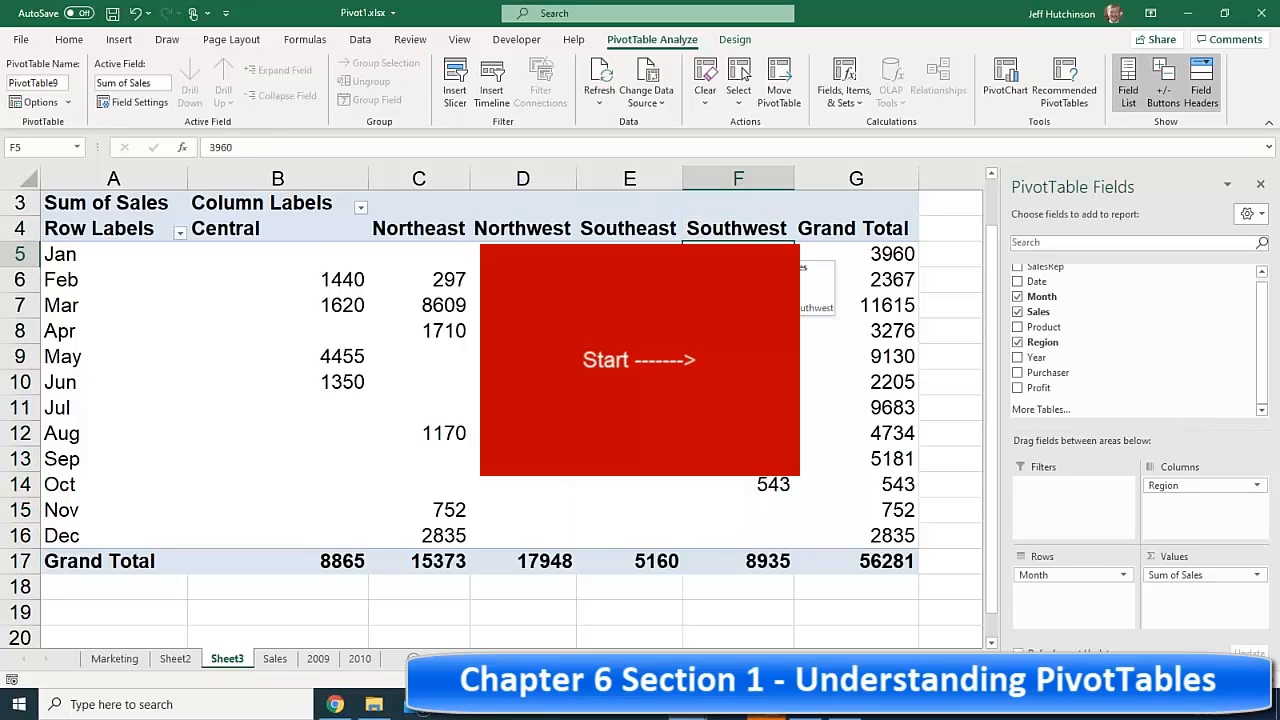
pyautogui.press('Down')
pyautogui.press('Down')
pyautogui.press('Down')
pyautogui.press('Down')
pyautogui.press('Down')
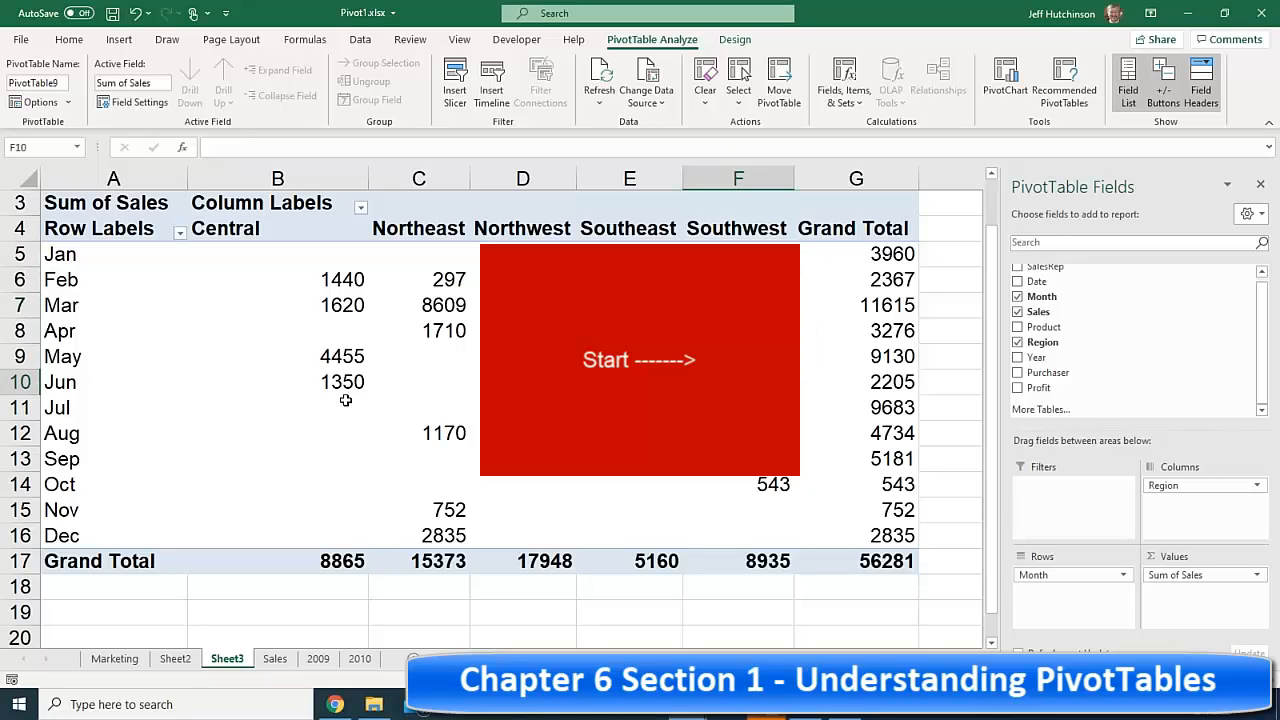
pyautogui.moveTo(343, 409); pyautogui.dragTo(336, 525)
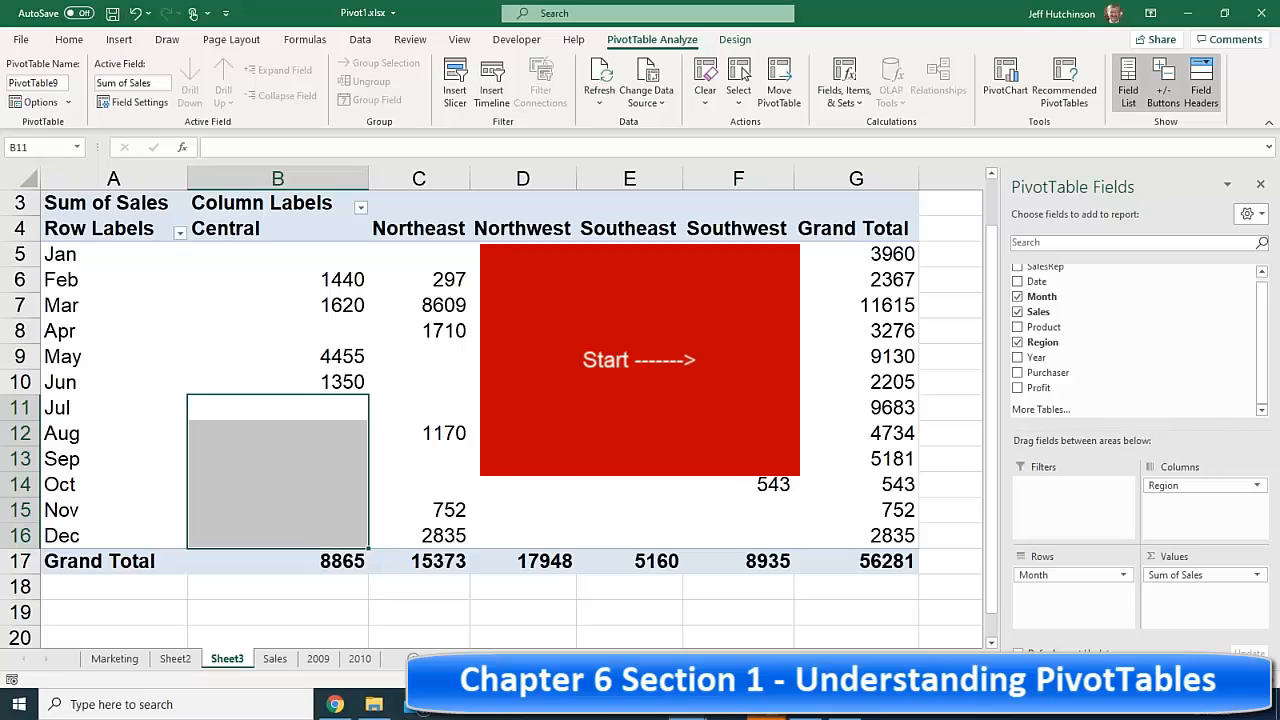
pyautogui.moveTo(780, 382); pyautogui.dragTo(776, 524)
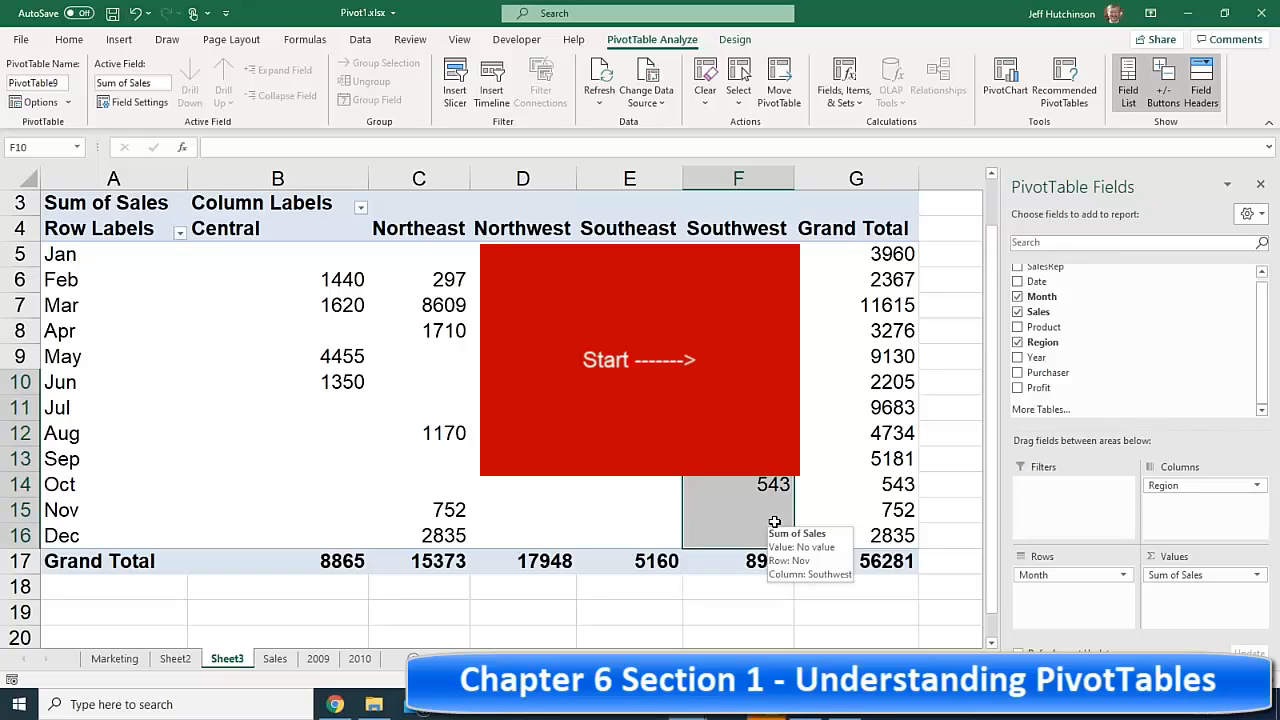
pyautogui.moveTo(432, 228); pyautogui.dragTo(518, 528)
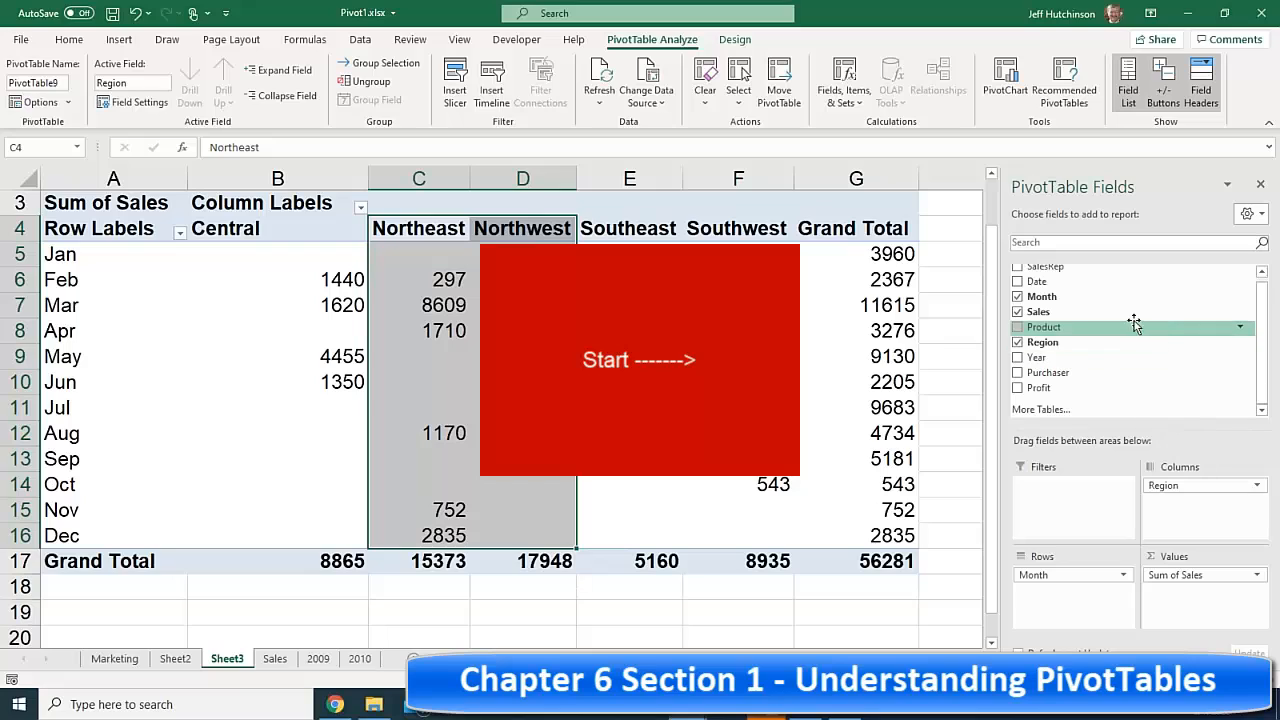
# - Add Year to the rows above Month, nesting months under 2005 and 2006
pyautogui.moveTo(1098, 344); pyautogui.dragTo(1061, 570)
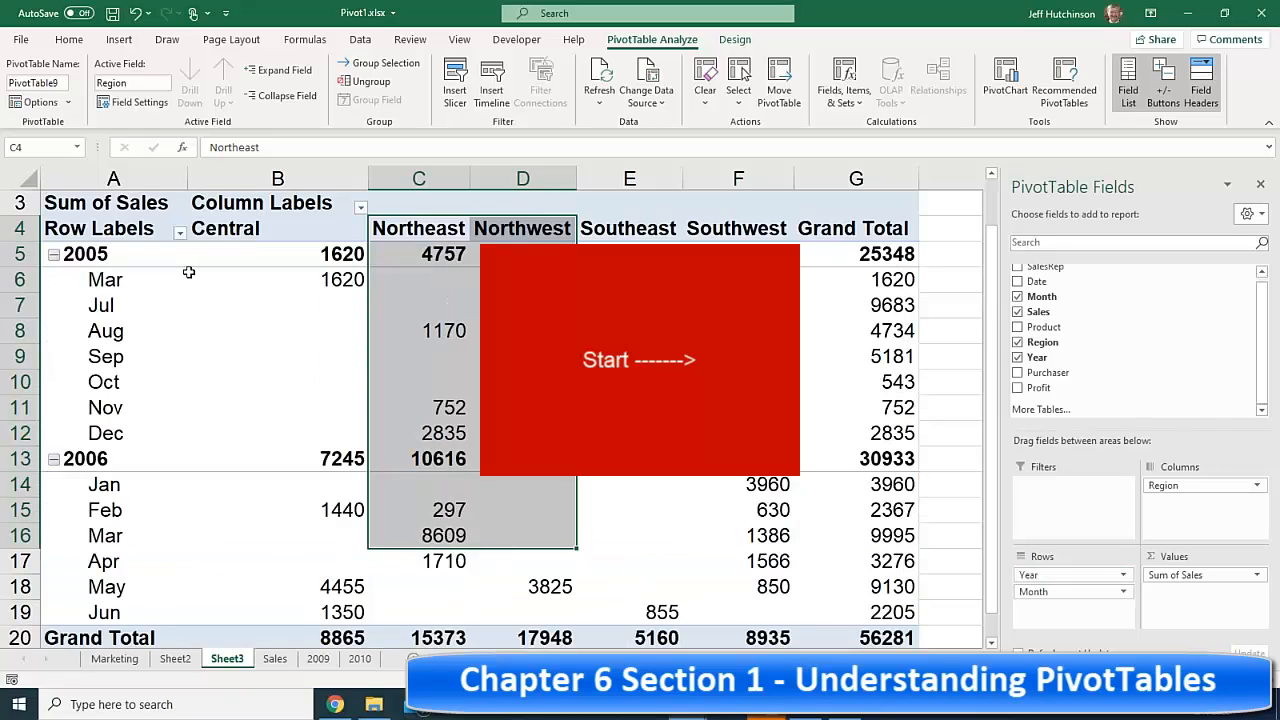
pyautogui.click(94, 255)
pyautogui.click(102, 296)
pyautogui.click(103, 268)
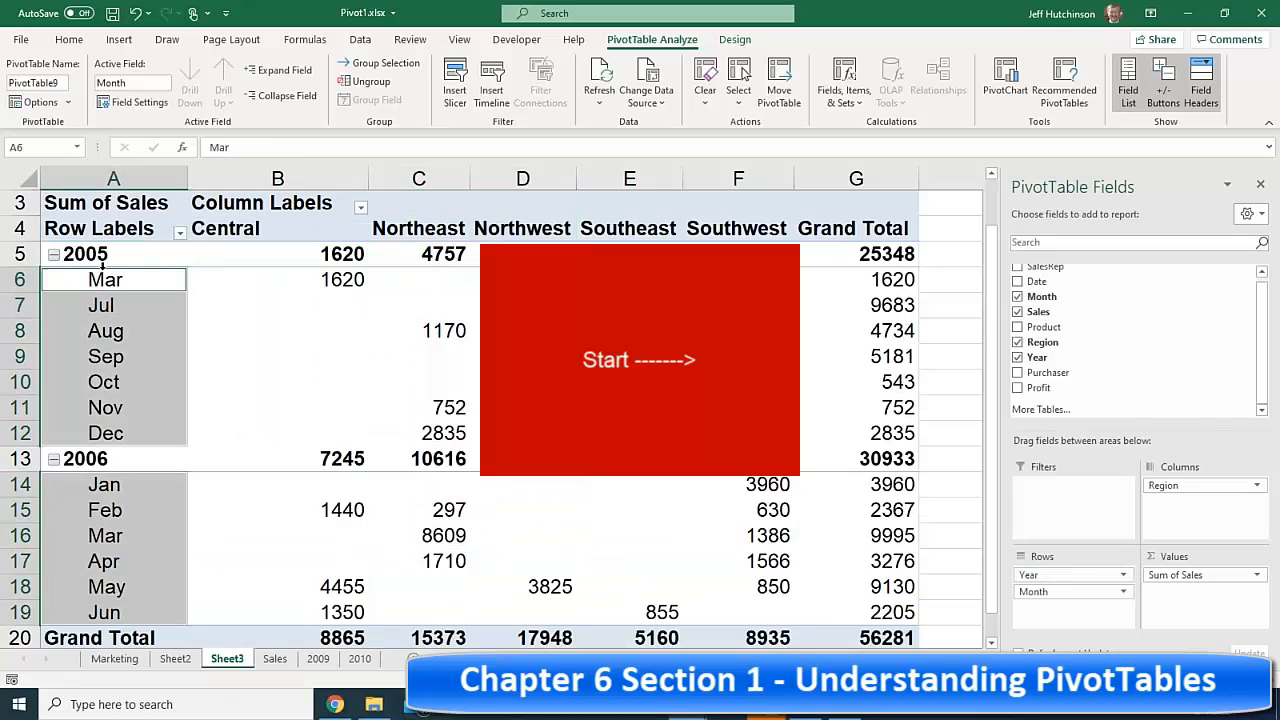
pyautogui.click(108, 243)
pyautogui.click(119, 256)
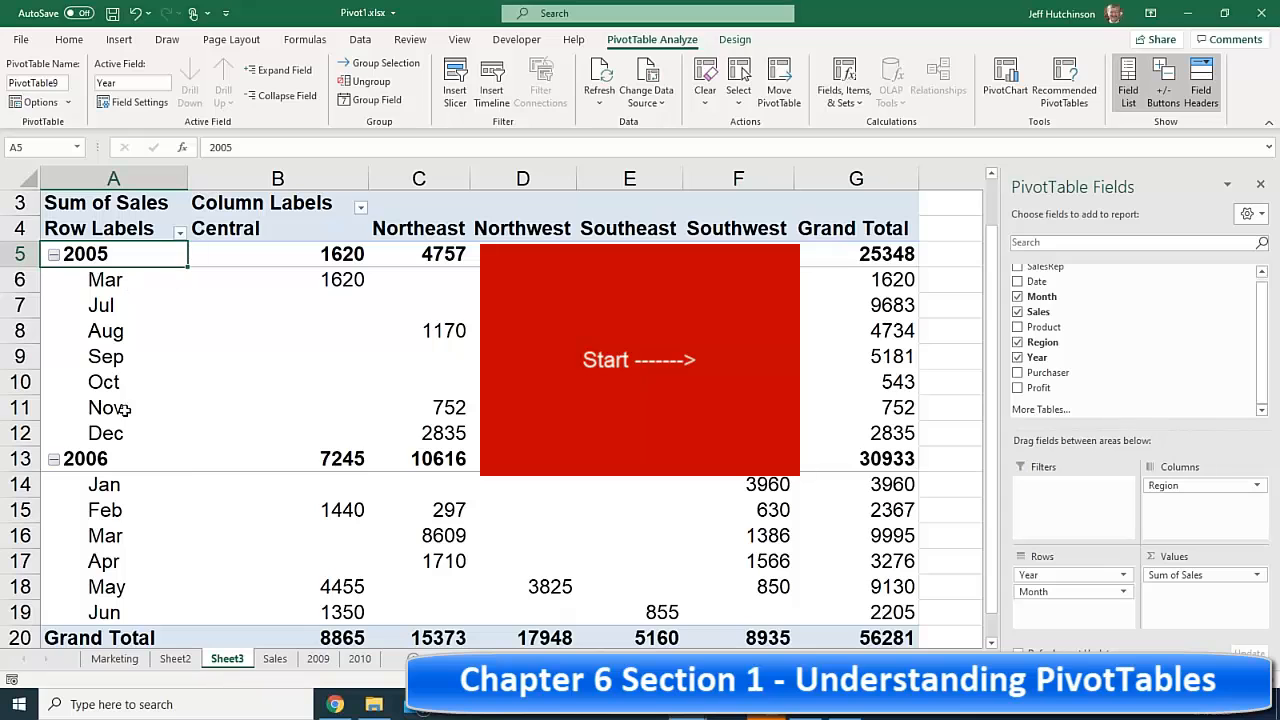
# - Highlight the blank Central cells under 2005 and the Southeast and Northwest cells under 2006
pyautogui.scroll(-3, 140, 410)
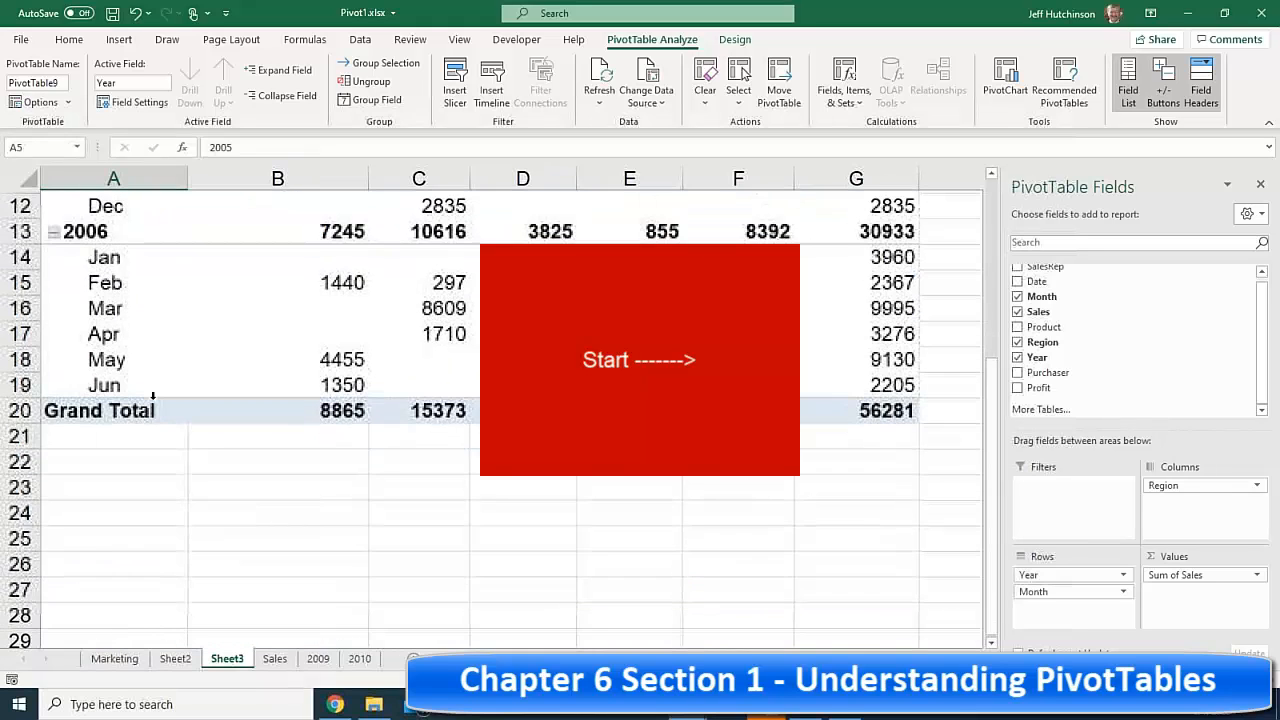
pyautogui.scroll(4, 153, 397)
pyautogui.moveTo(340, 352); pyautogui.dragTo(357, 471)
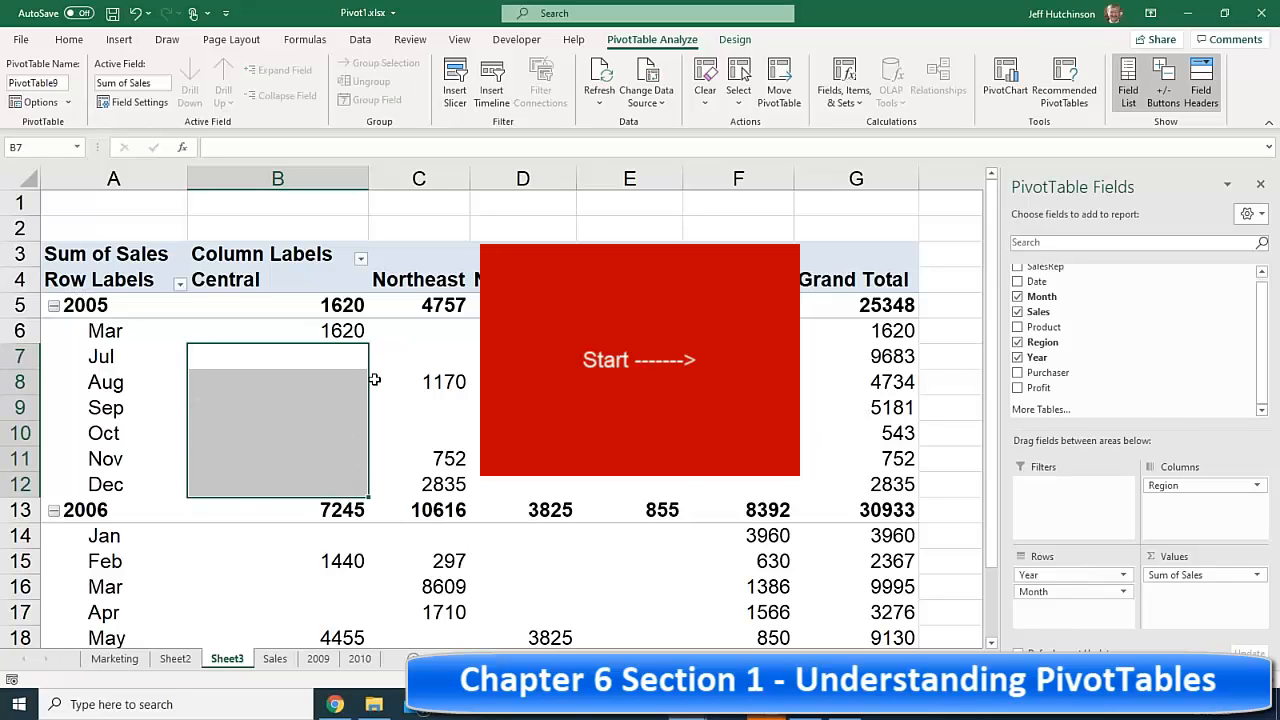
pyautogui.scroll(-1, 355, 381)
pyautogui.scroll(-3, 355, 381)
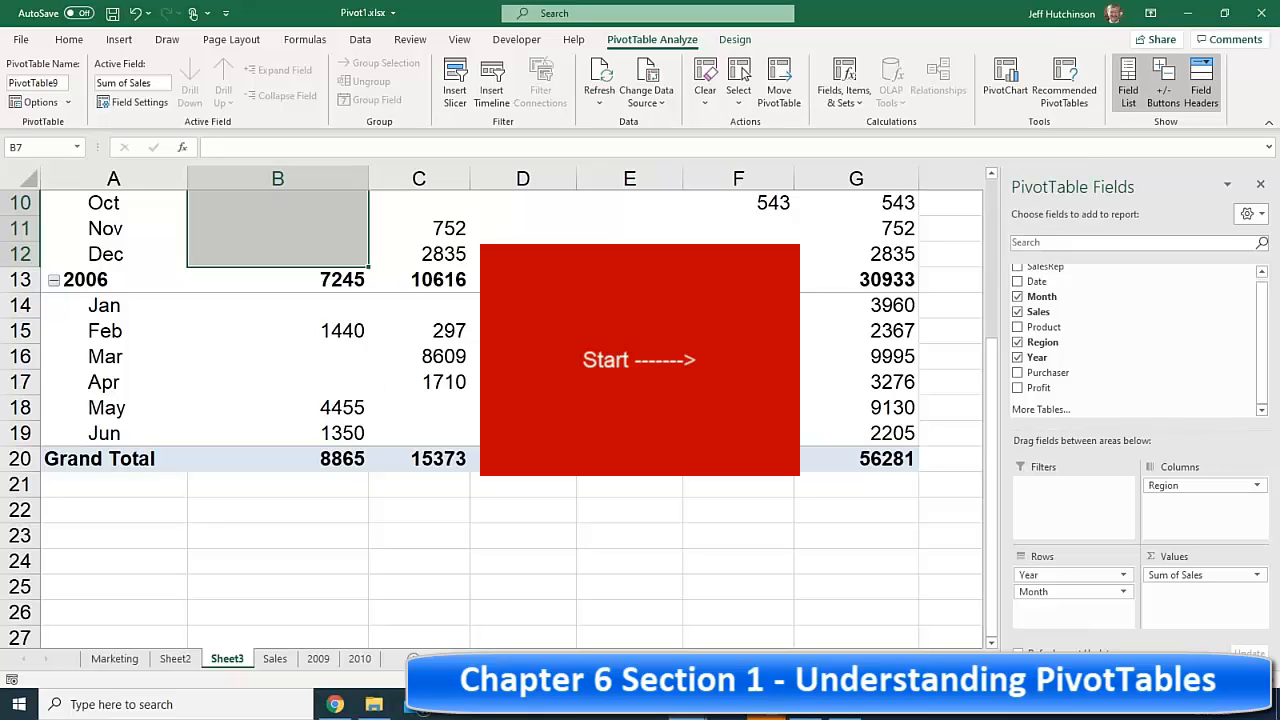
pyautogui.moveTo(629, 305); pyautogui.dragTo(629, 408)
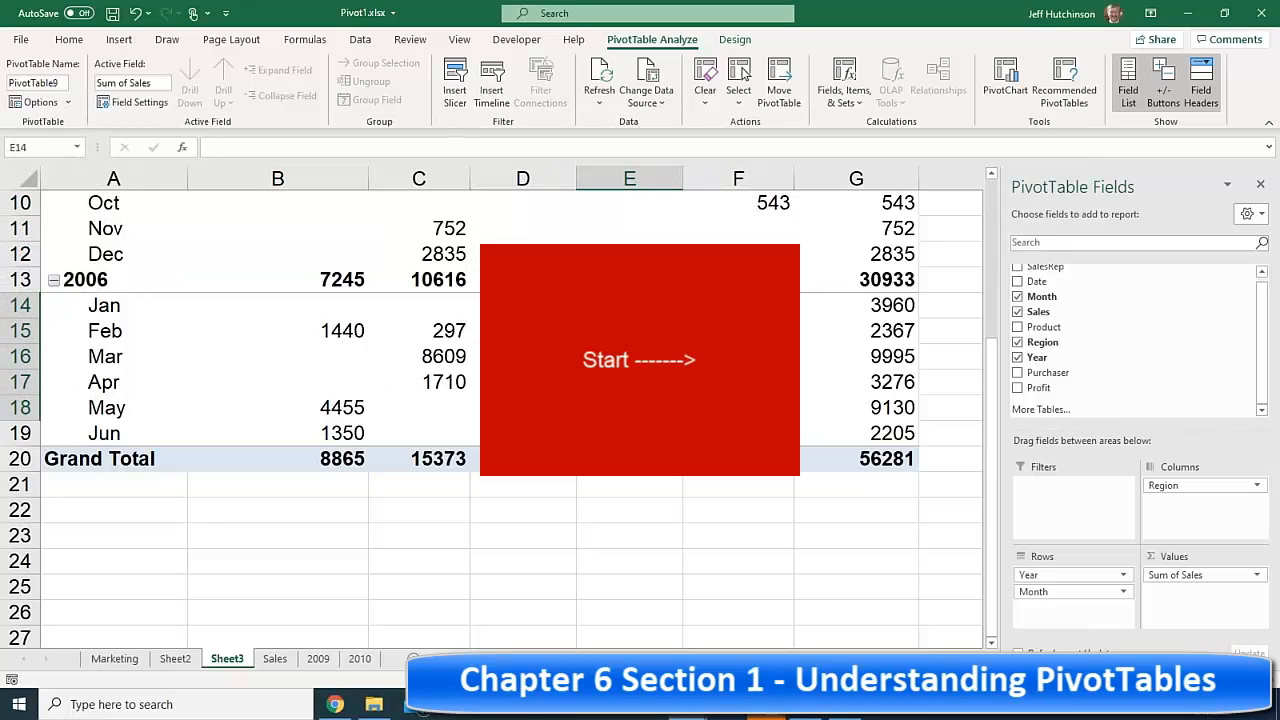
pyautogui.moveTo(523, 305); pyautogui.dragTo(523, 382)
pyautogui.moveTo(629, 305); pyautogui.dragTo(629, 408)
# - Review the Marketing sheet's PivotTable rows, then return to the Chapter 6 PivotTable PDF in Chrome
pyautogui.click(308, 283)
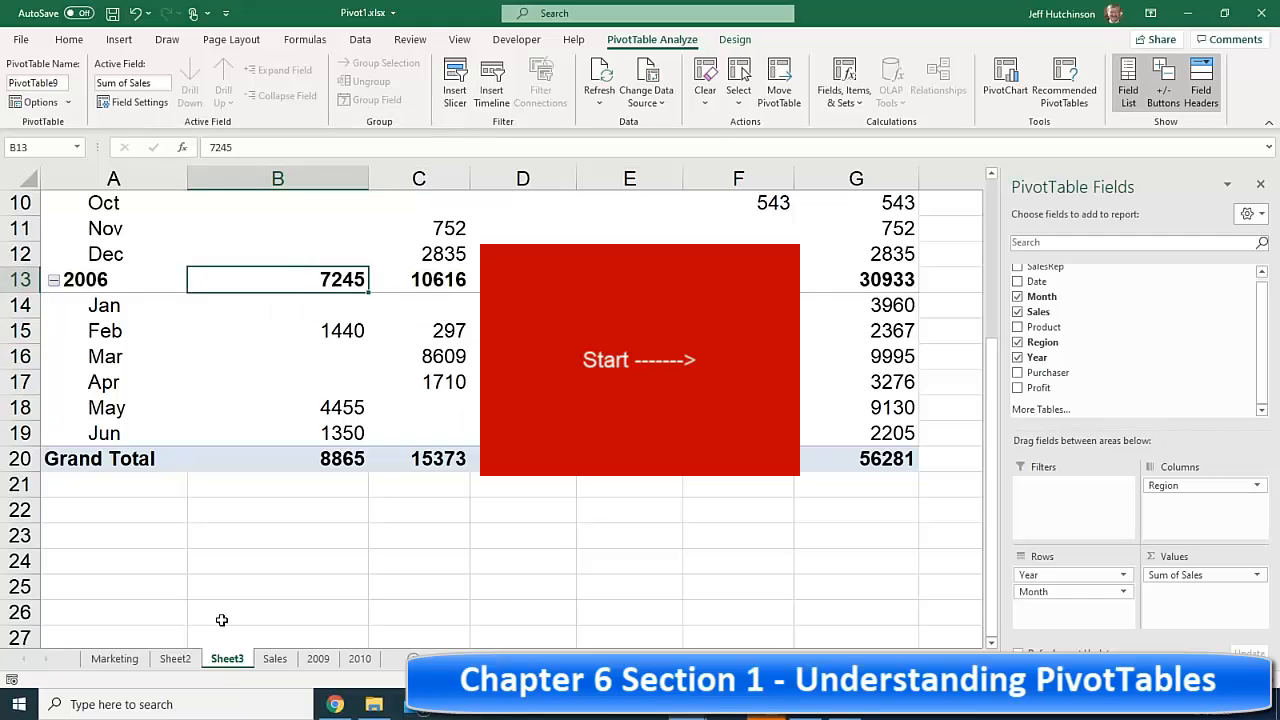
pyautogui.click(112, 658)
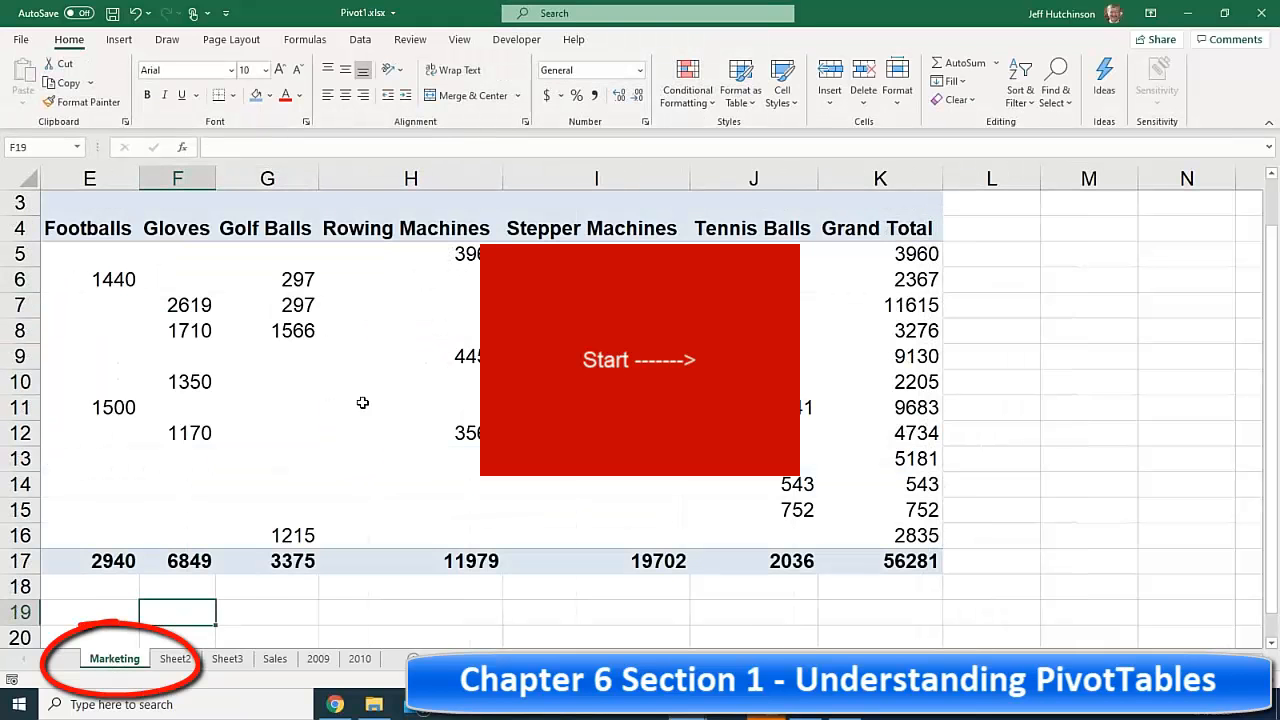
pyautogui.click(278, 331)
pyautogui.moveTo(372, 390); pyautogui.dragTo(8, 341)
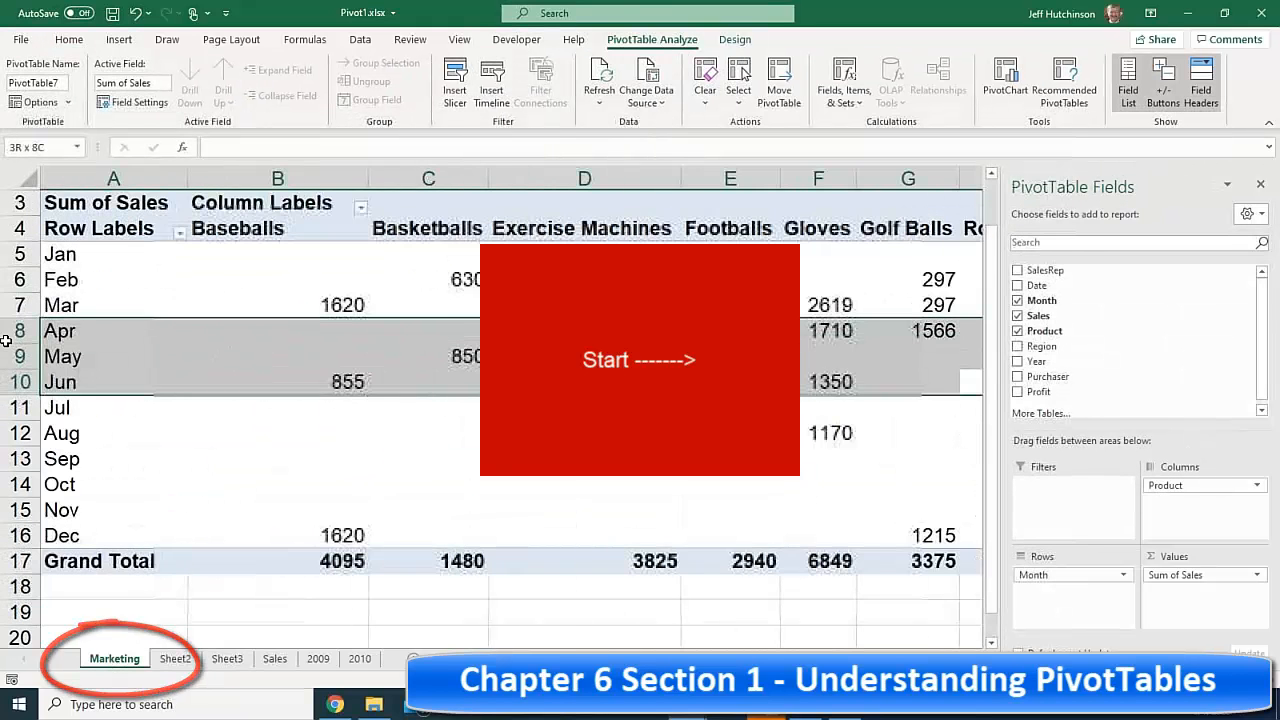
pyautogui.click(294, 259)
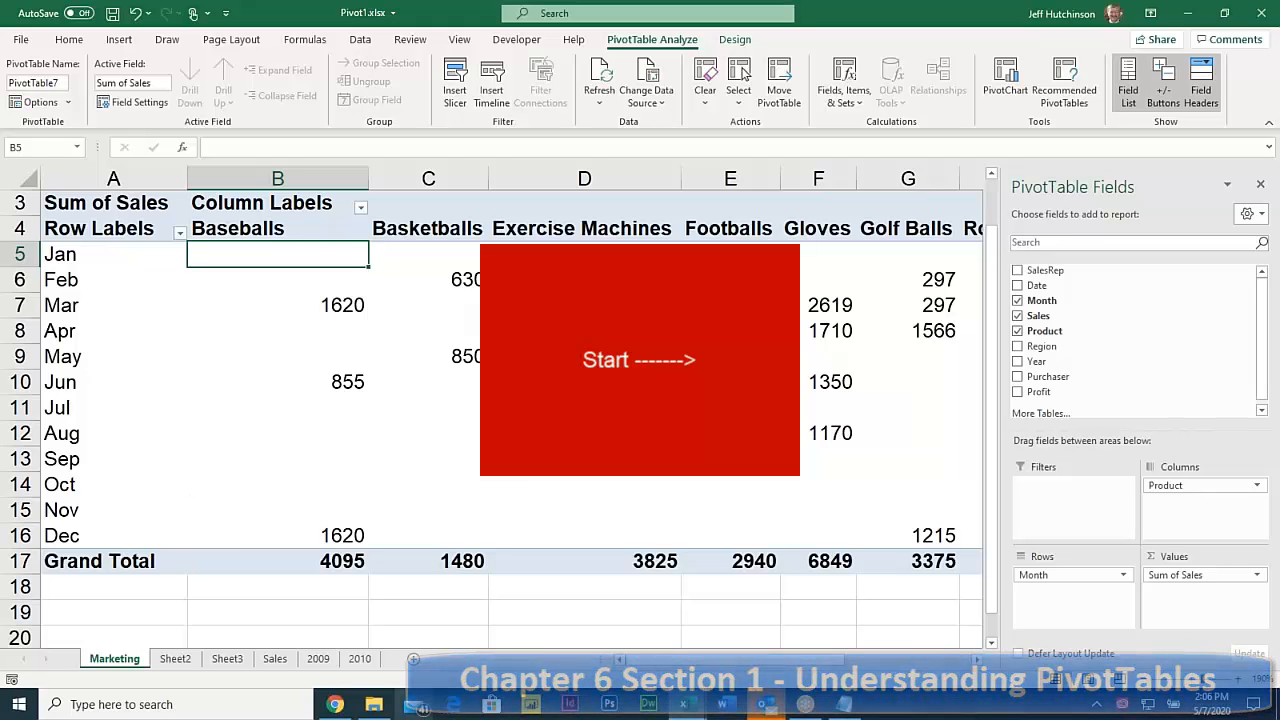
pyautogui.click(336, 705)
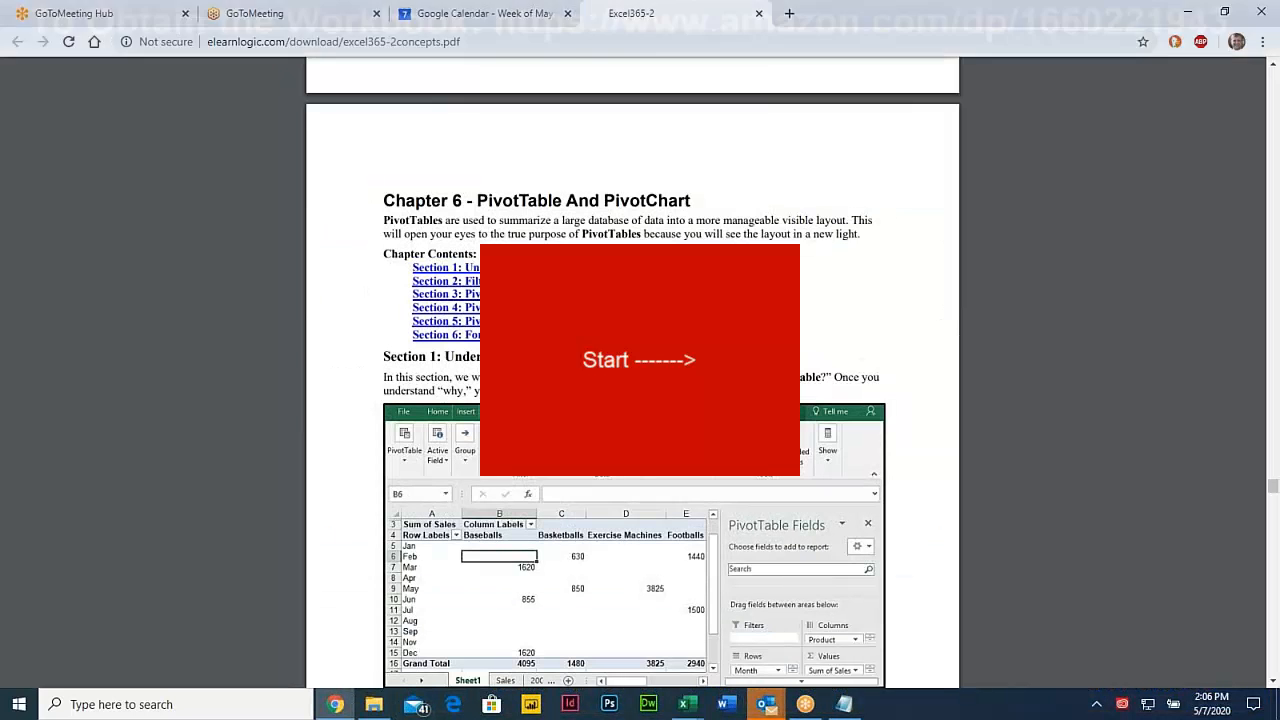
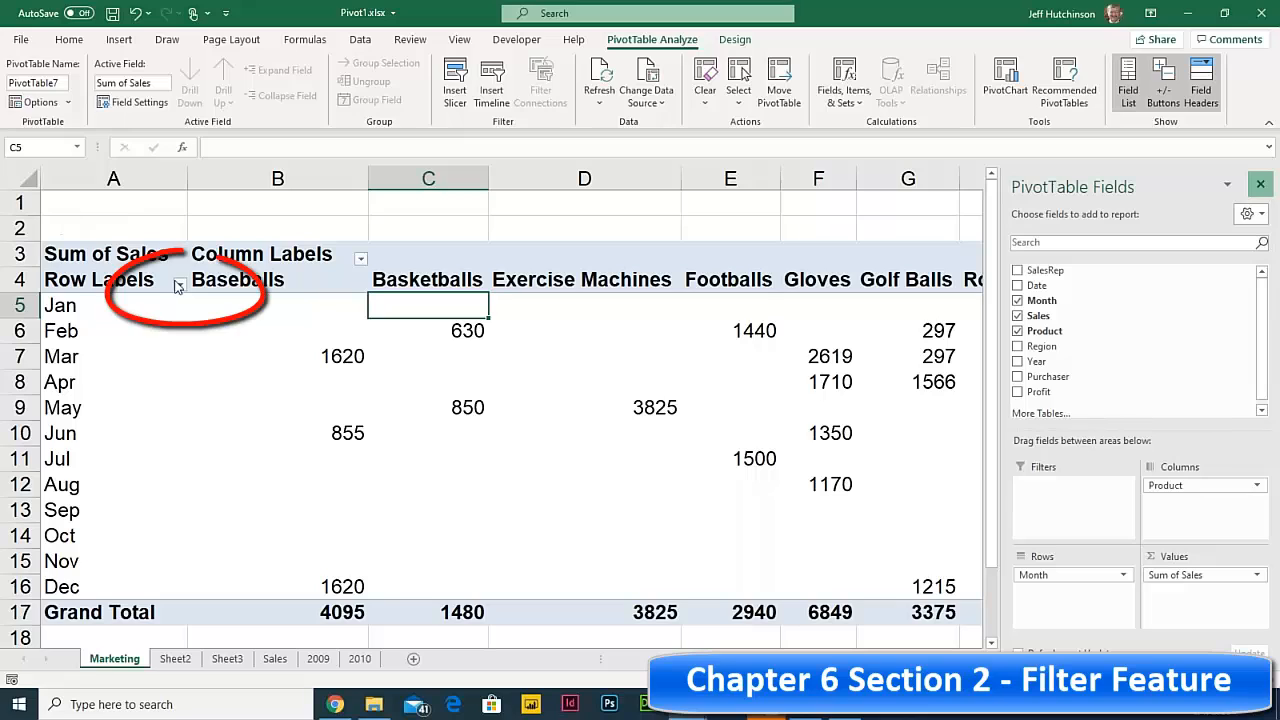
# - Open the Row Labels filter list showing the PivotTable's months
pyautogui.click(180, 284)
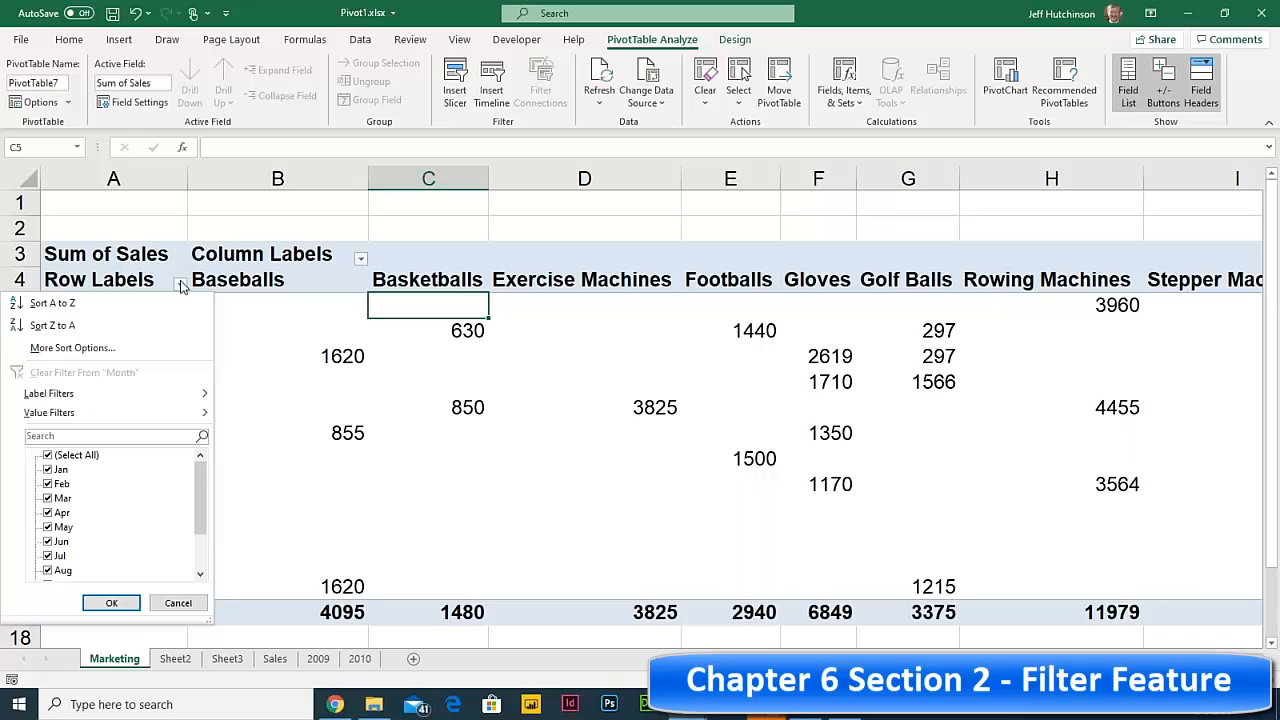
# - Filter the rows to Jan, Feb and Mar, then clear the month filter
pyautogui.click(47, 455)
pyautogui.click(47, 469)
pyautogui.click(47, 484)
pyautogui.click(47, 498)
pyautogui.click(112, 603)
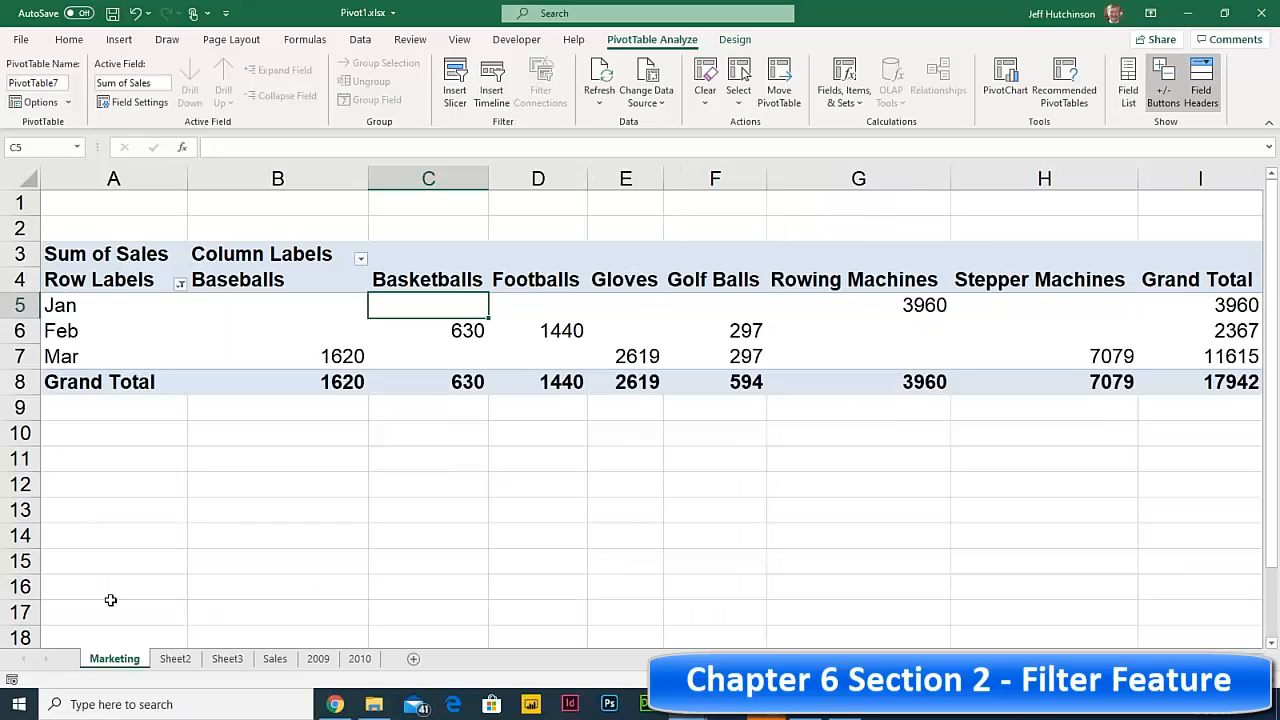
pyautogui.click(180, 287)
pyautogui.click(77, 367)
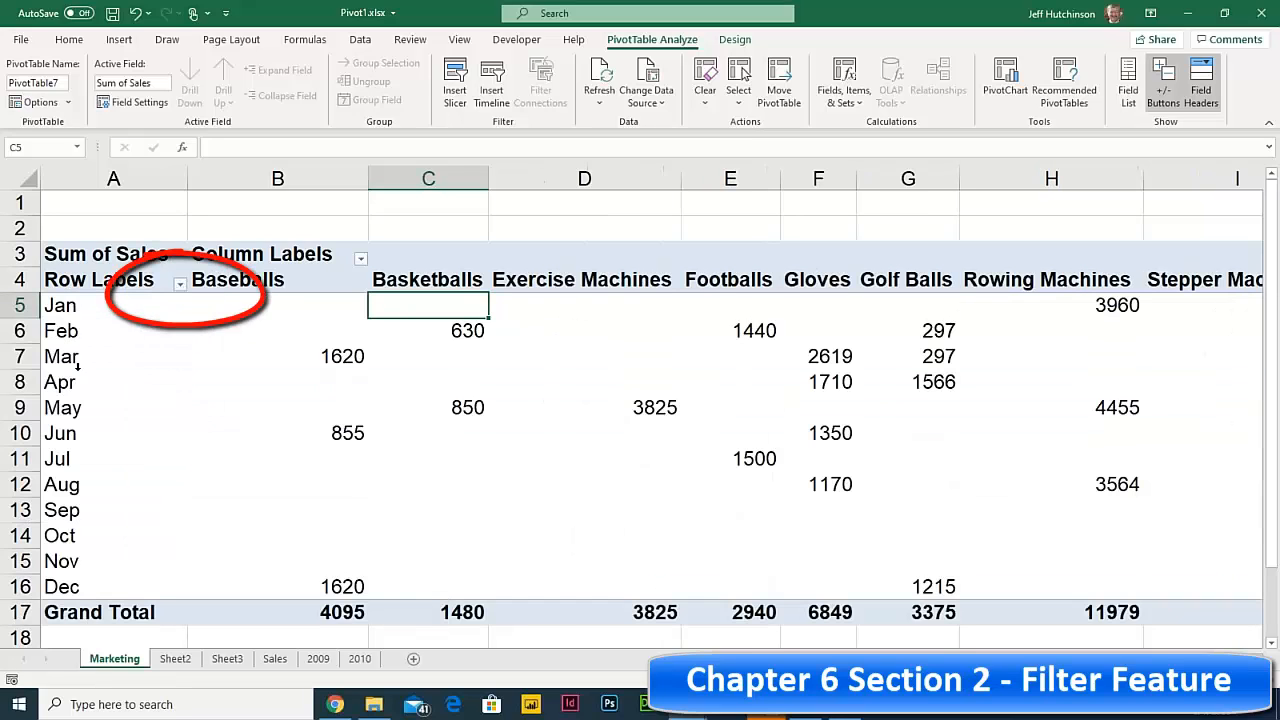
# - Filter columns to Baseballs, Basketballs, Footballs and Tennis Balls, then clear the product filter
pyautogui.click(360, 259)
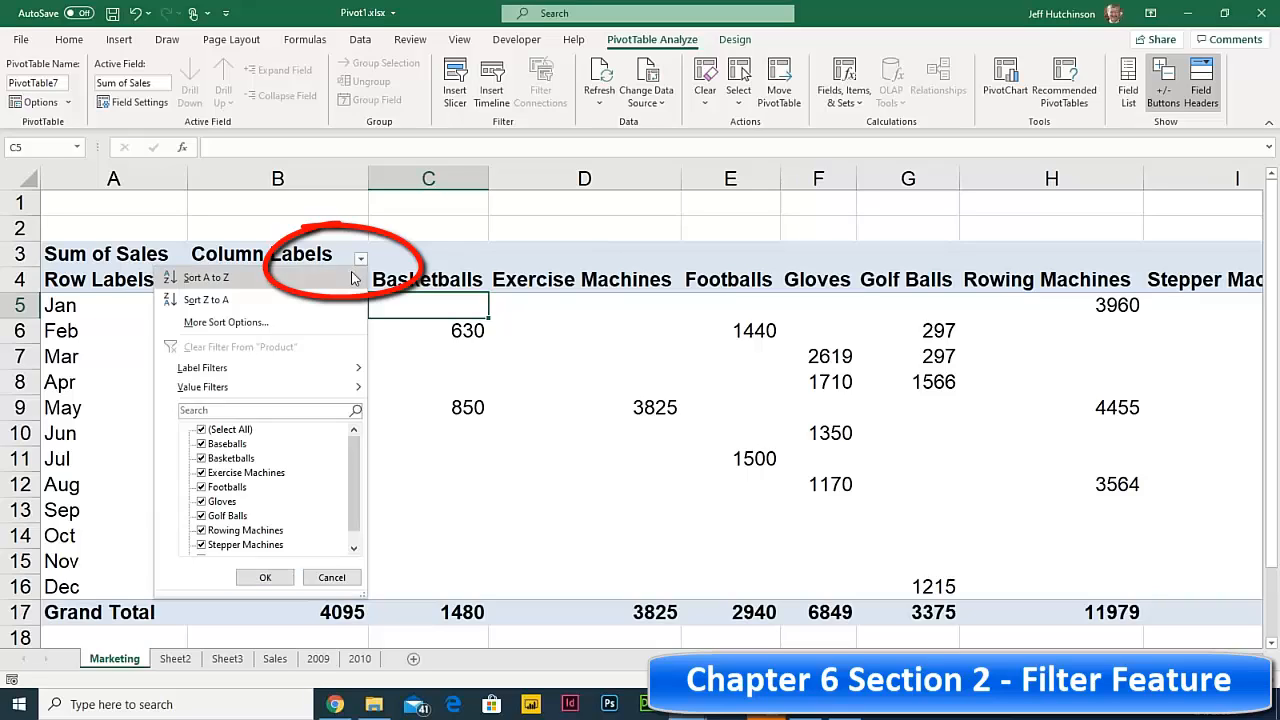
pyautogui.click(202, 432)
pyautogui.click(201, 430)
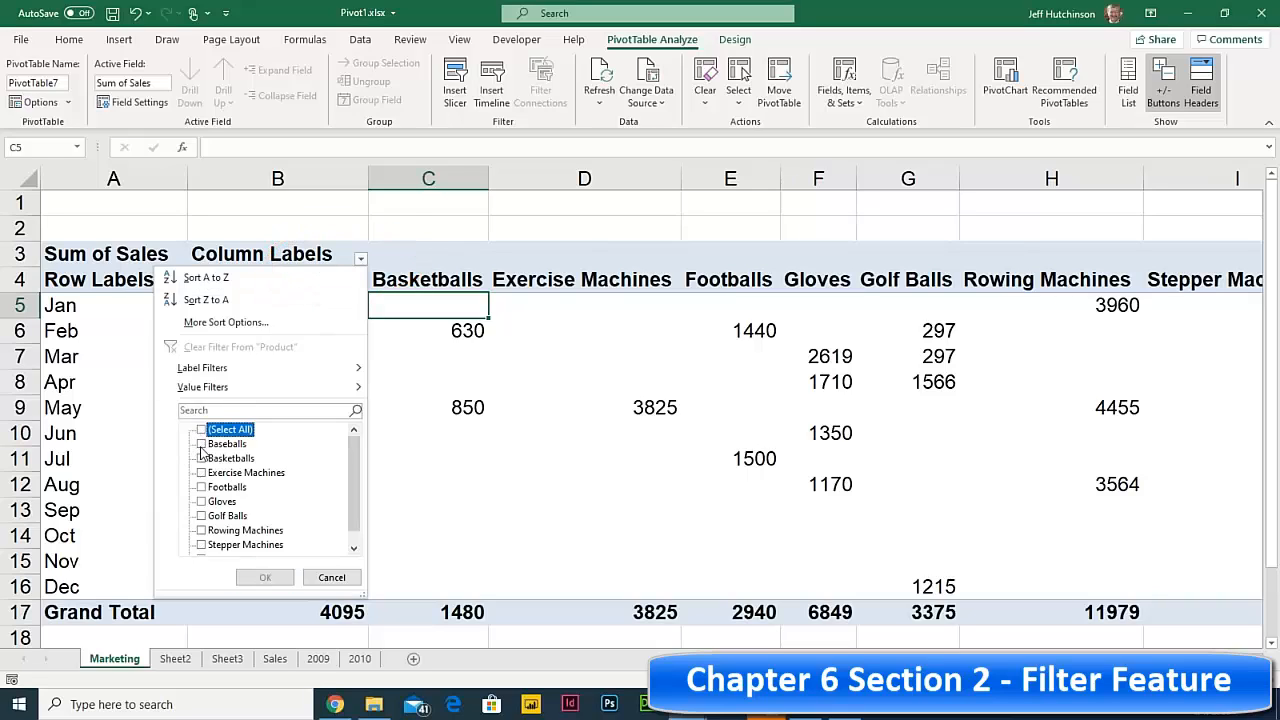
pyautogui.click(201, 444)
pyautogui.click(201, 458)
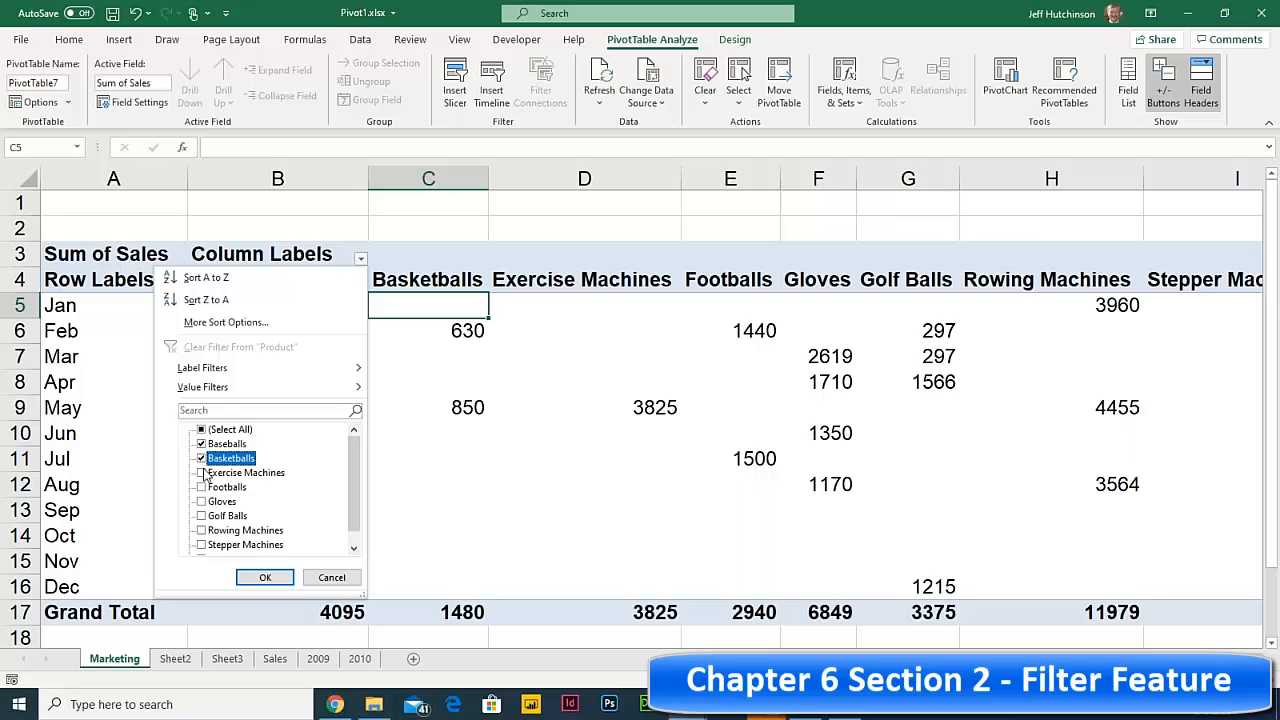
pyautogui.click(202, 487)
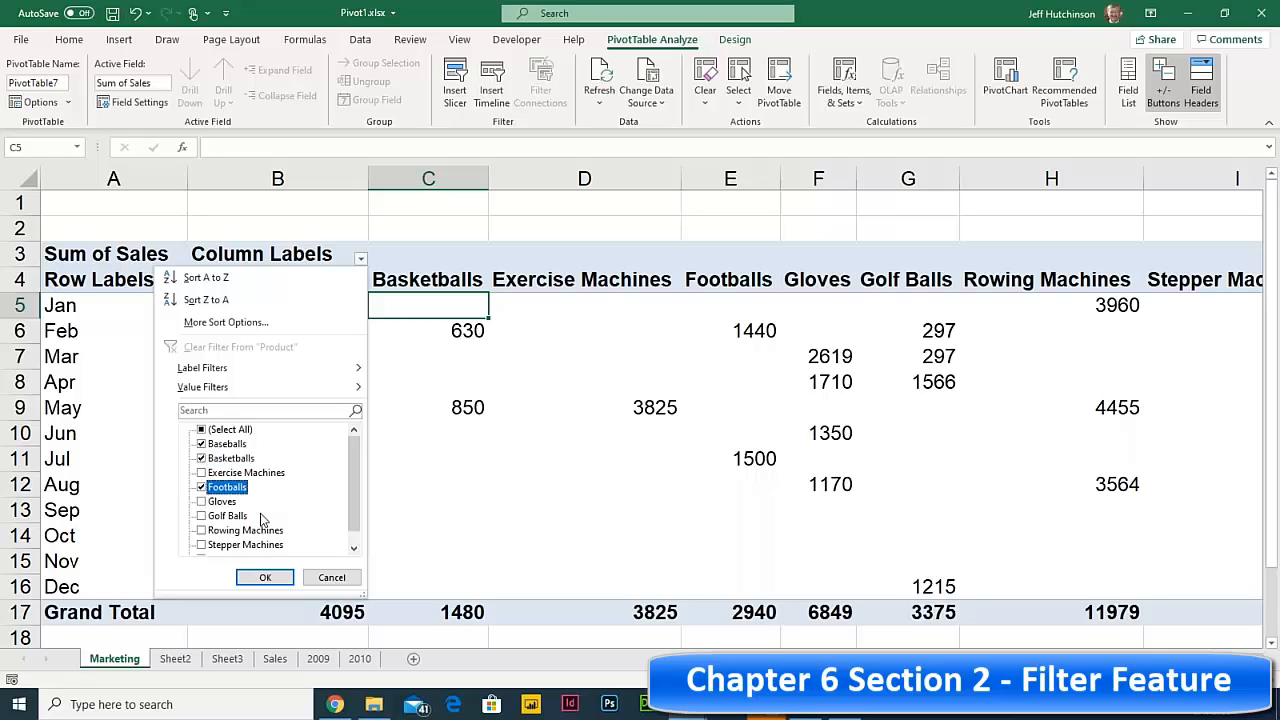
pyautogui.scroll(-1, 241, 523)
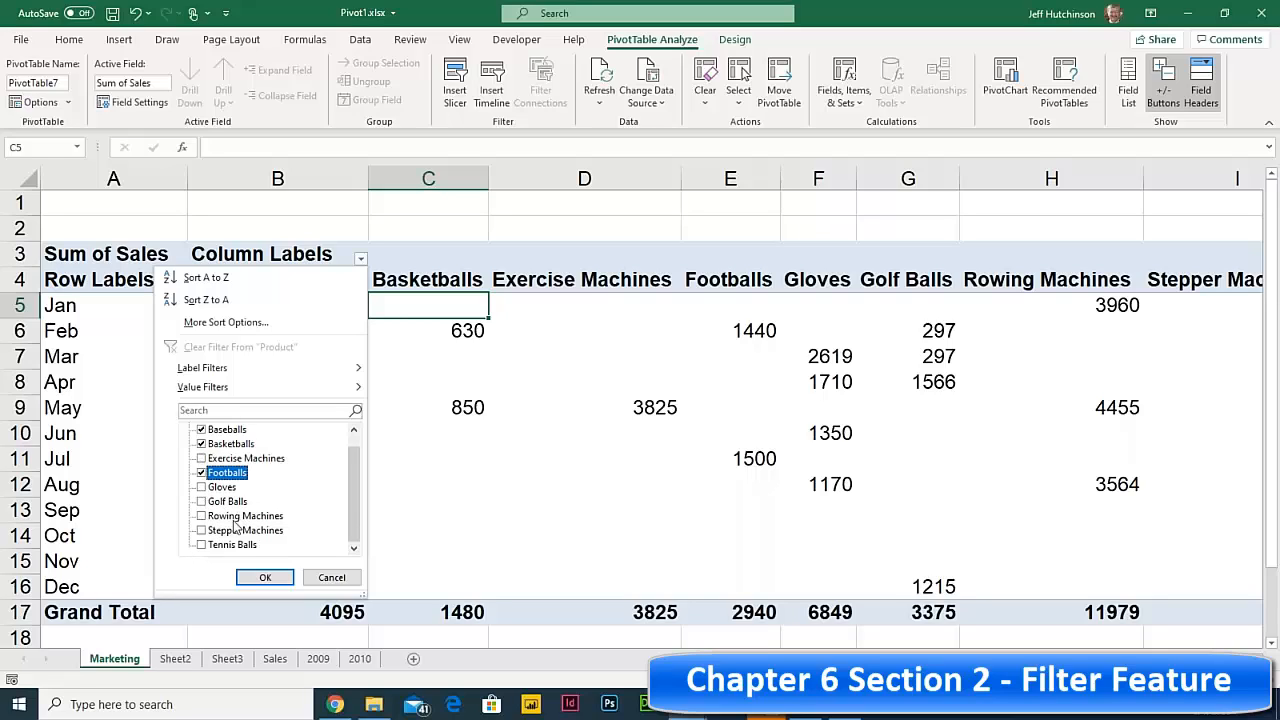
pyautogui.click(201, 545)
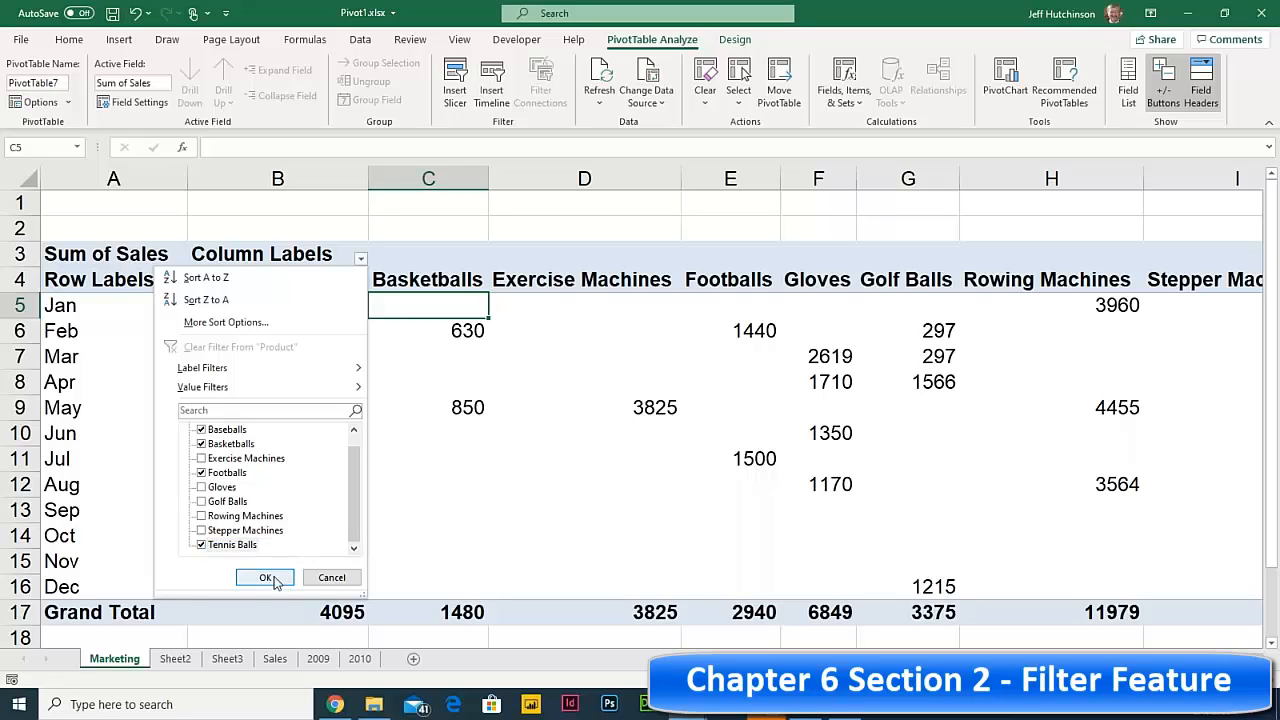
pyautogui.click(265, 577)
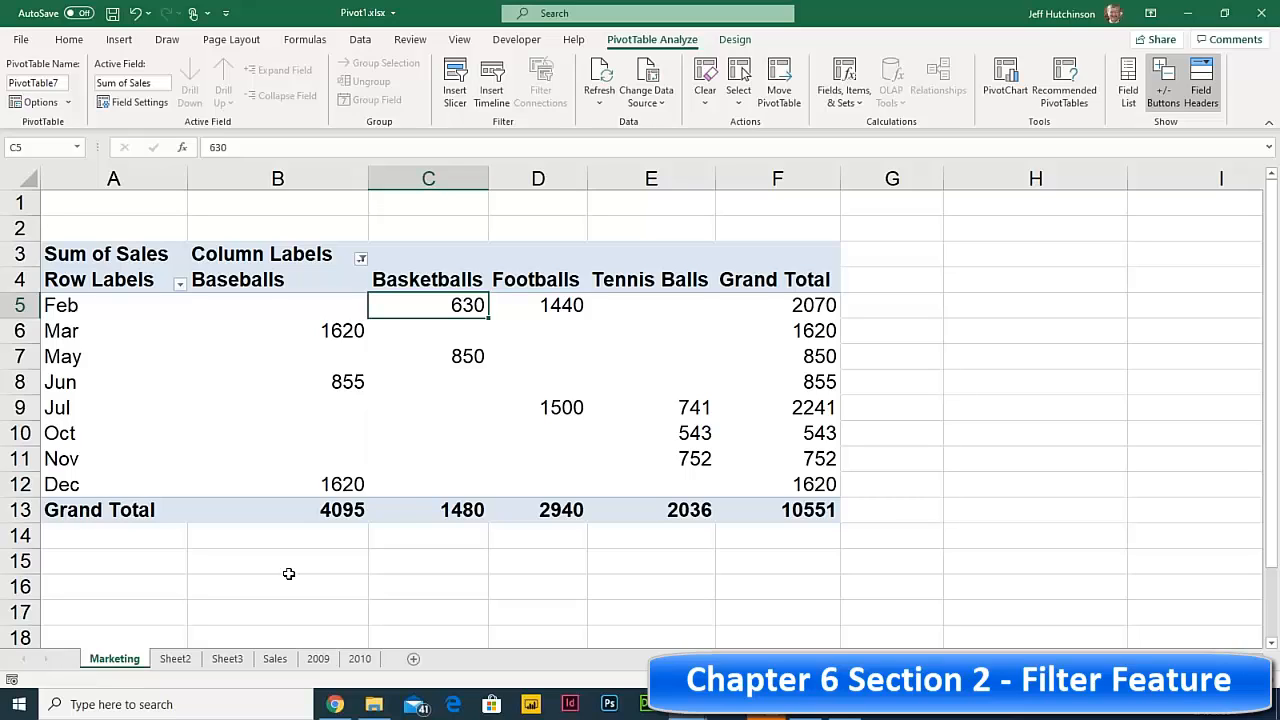
pyautogui.click(361, 258)
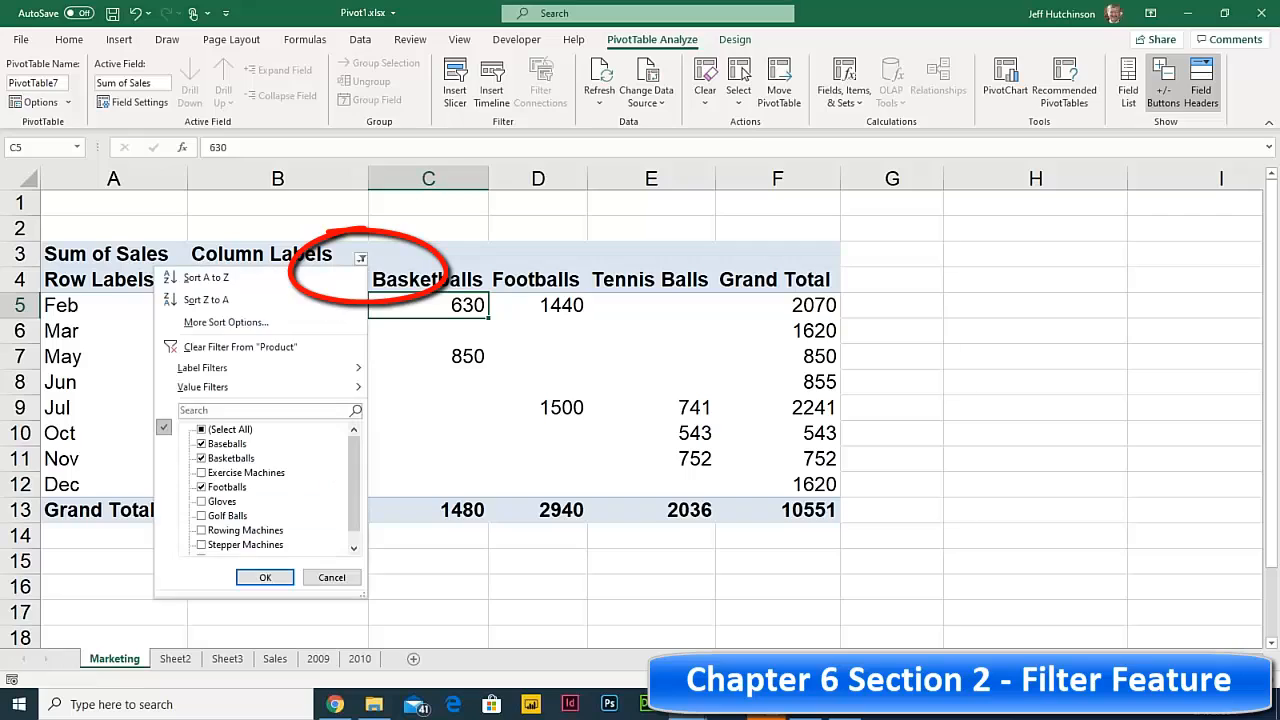
pyautogui.click(229, 349)
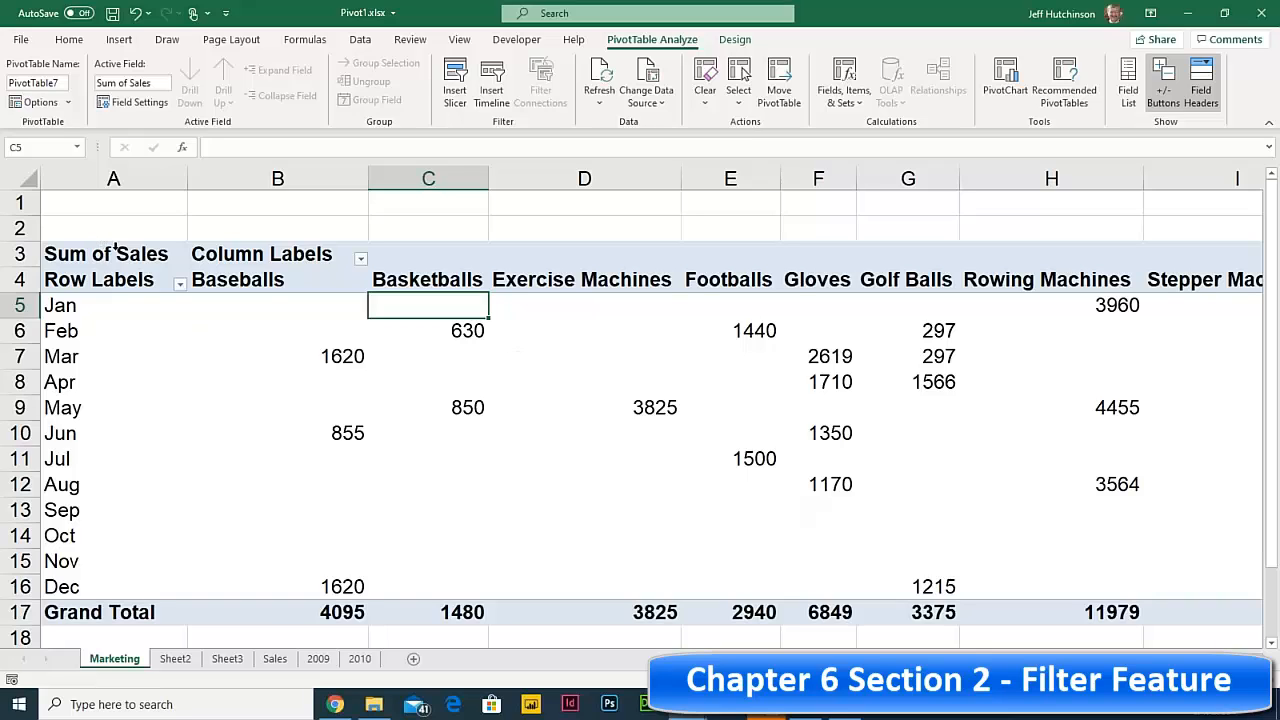
# - Insert seven blank rows at rows 3–9 so the PivotTable starts at row 10
pyautogui.click(88, 232)
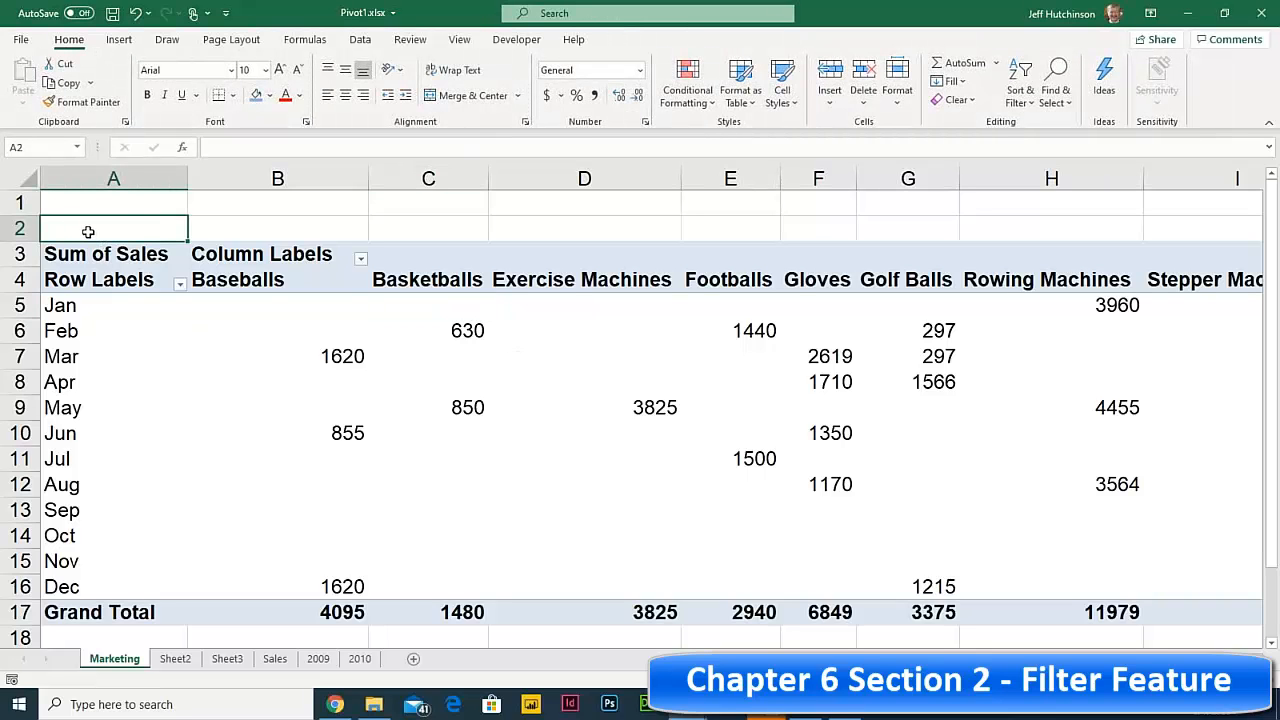
pyautogui.click(19, 254)
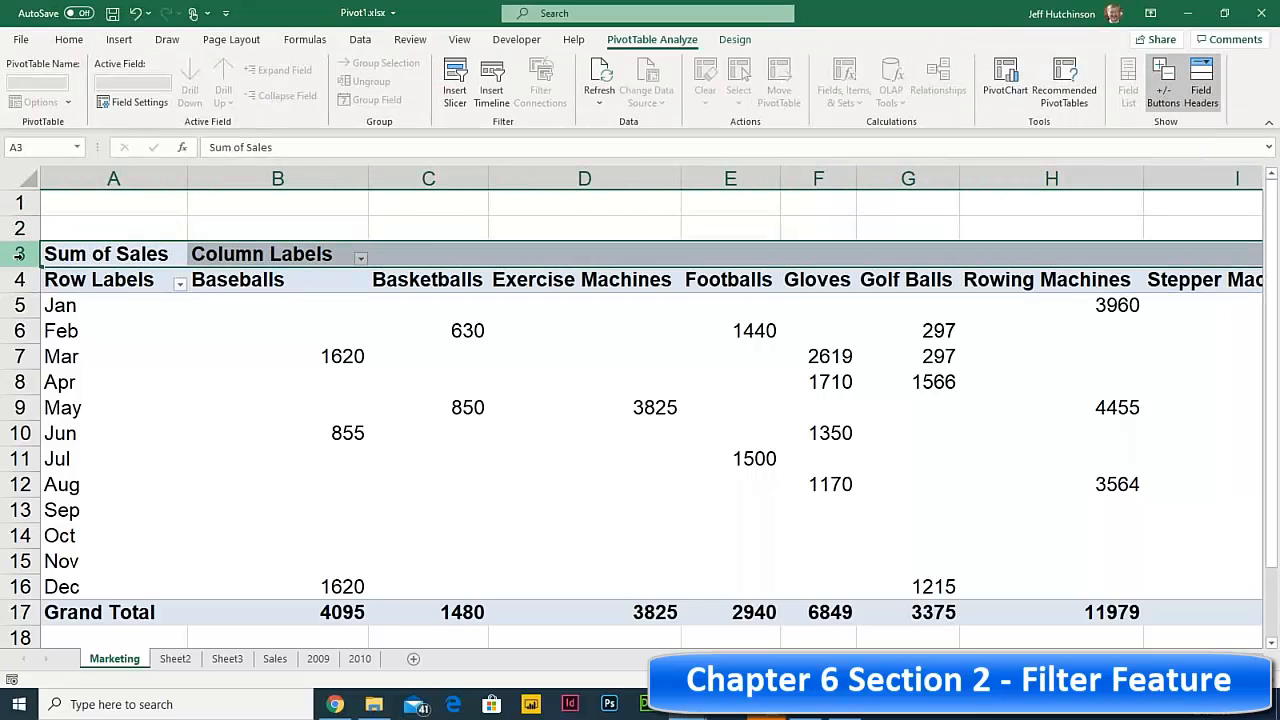
pyautogui.moveTo(21, 255); pyautogui.dragTo(17, 410)
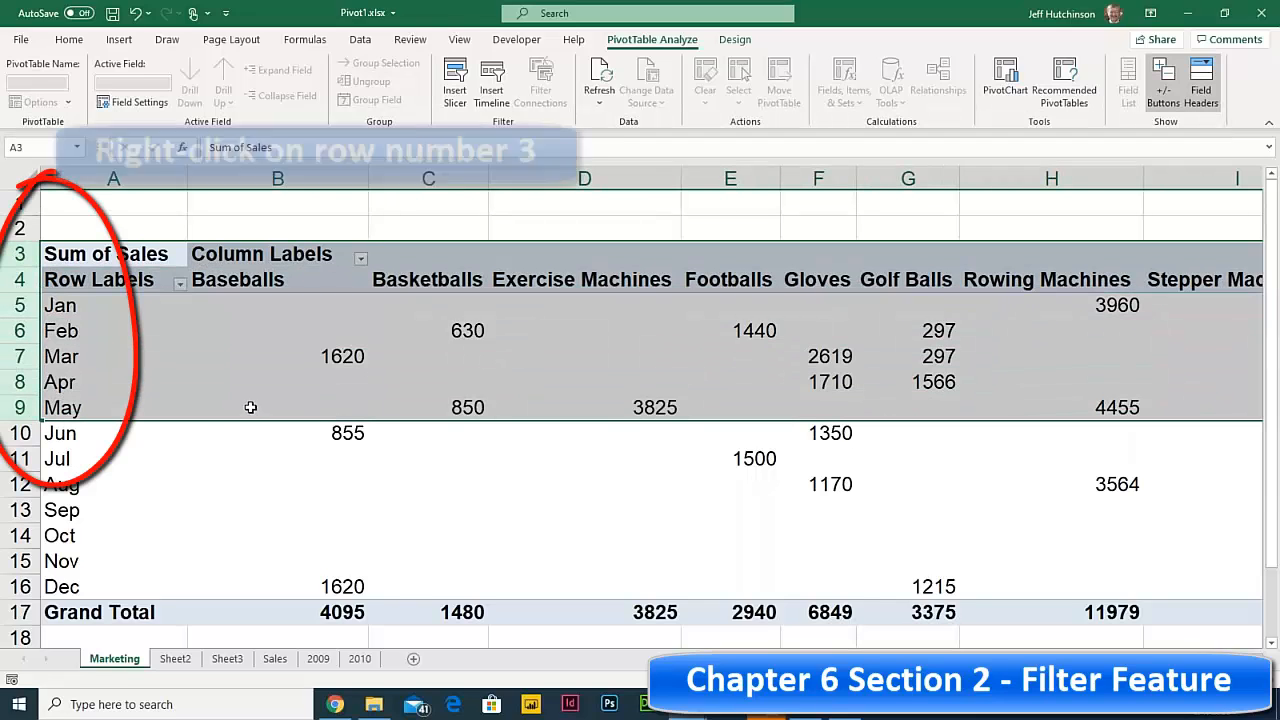
pyautogui.rightClick(18, 254)
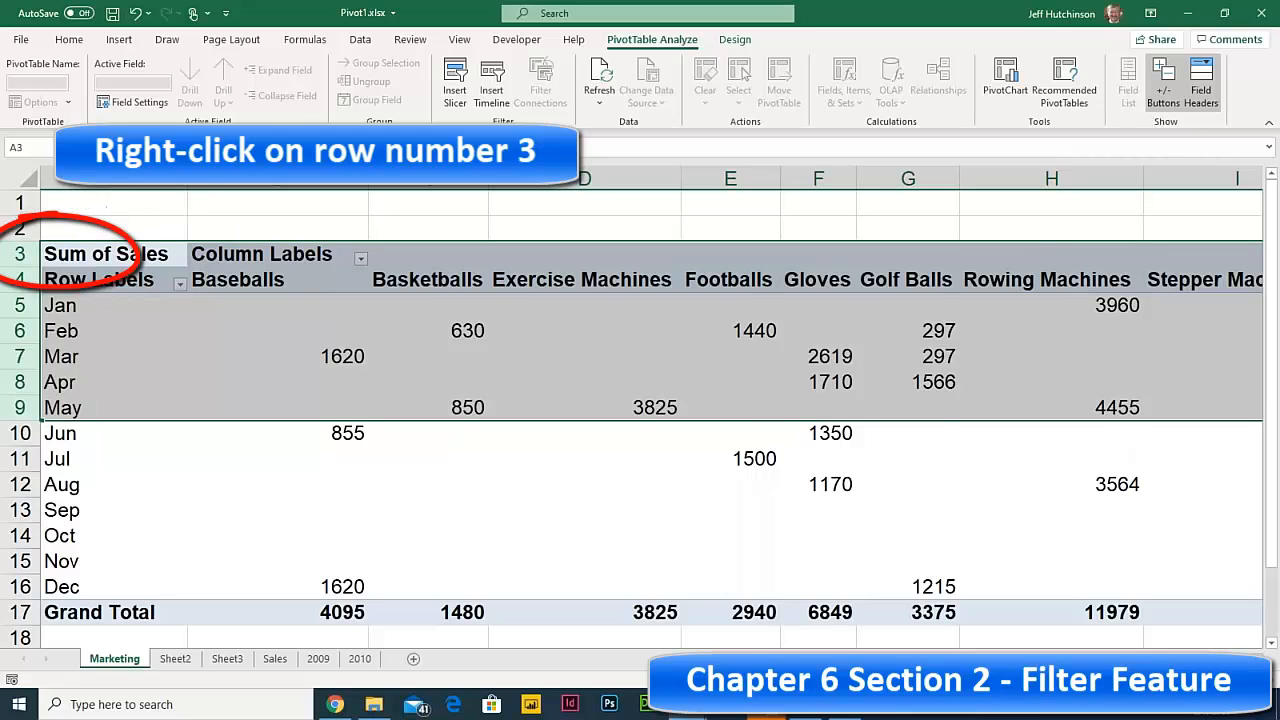
pyautogui.click(117, 331)
pyautogui.moveTo(76, 205); pyautogui.dragTo(91, 403)
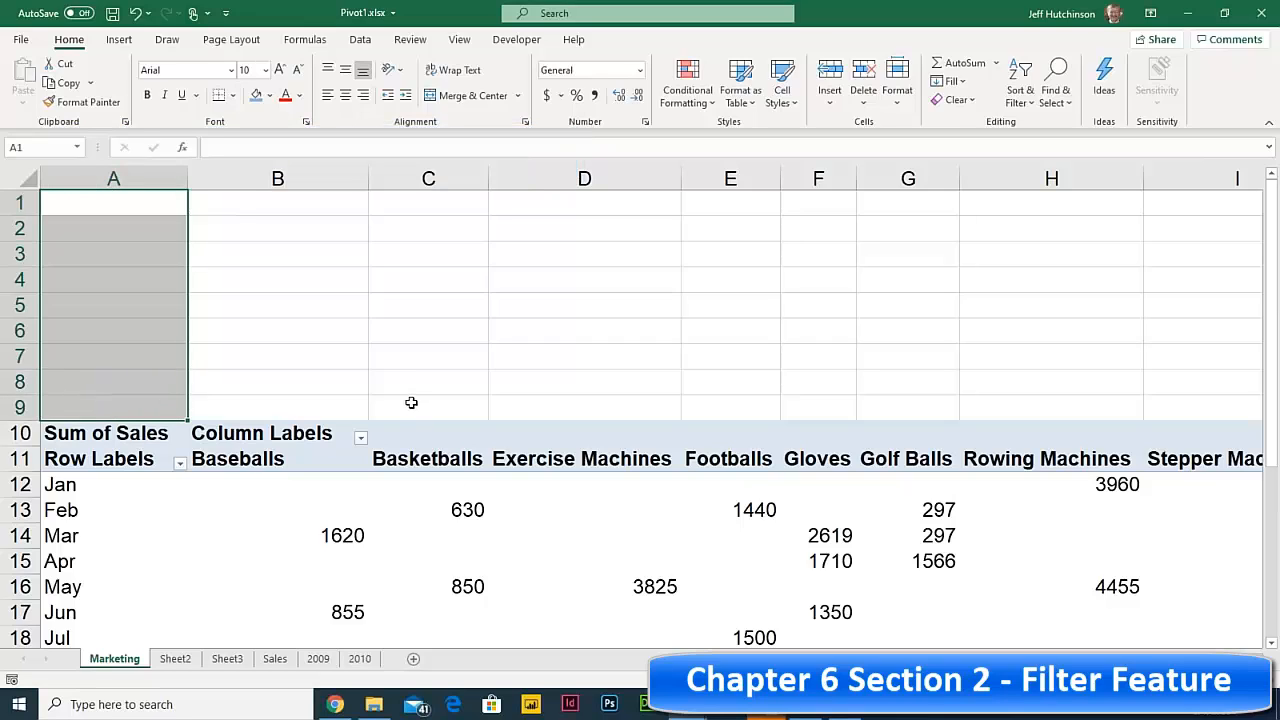
pyautogui.click(257, 251)
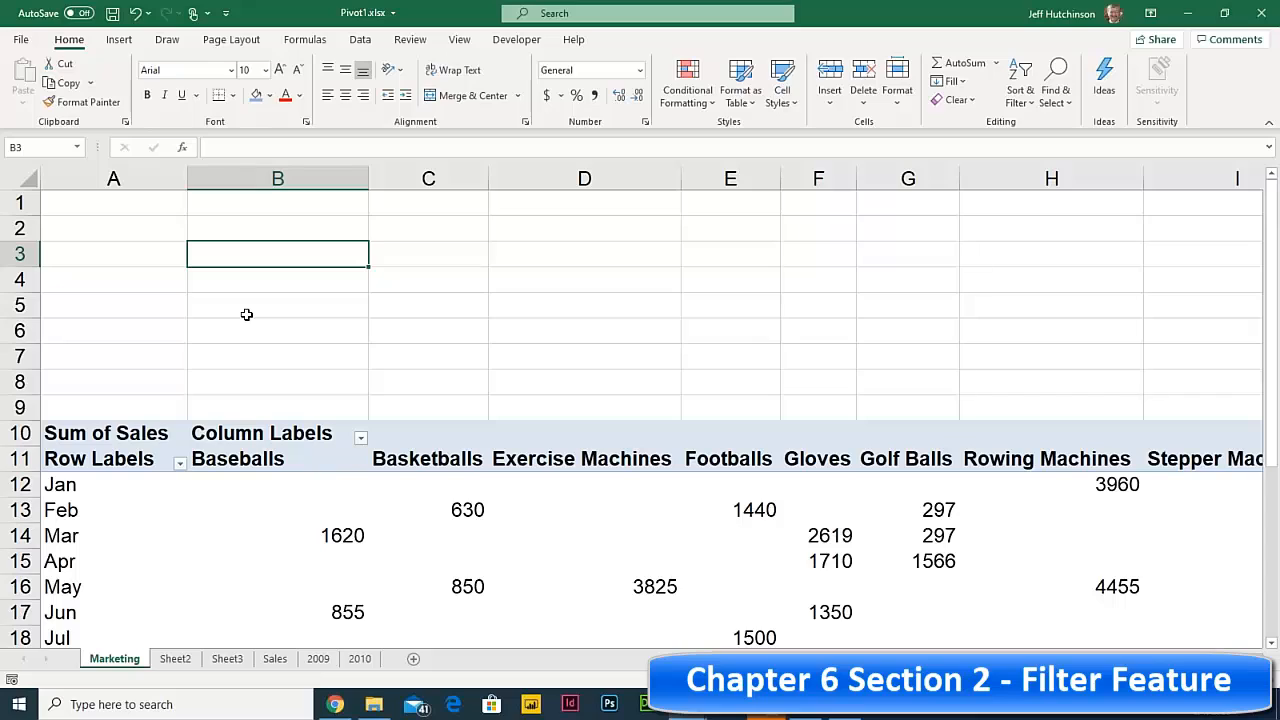
pyautogui.click(92, 204)
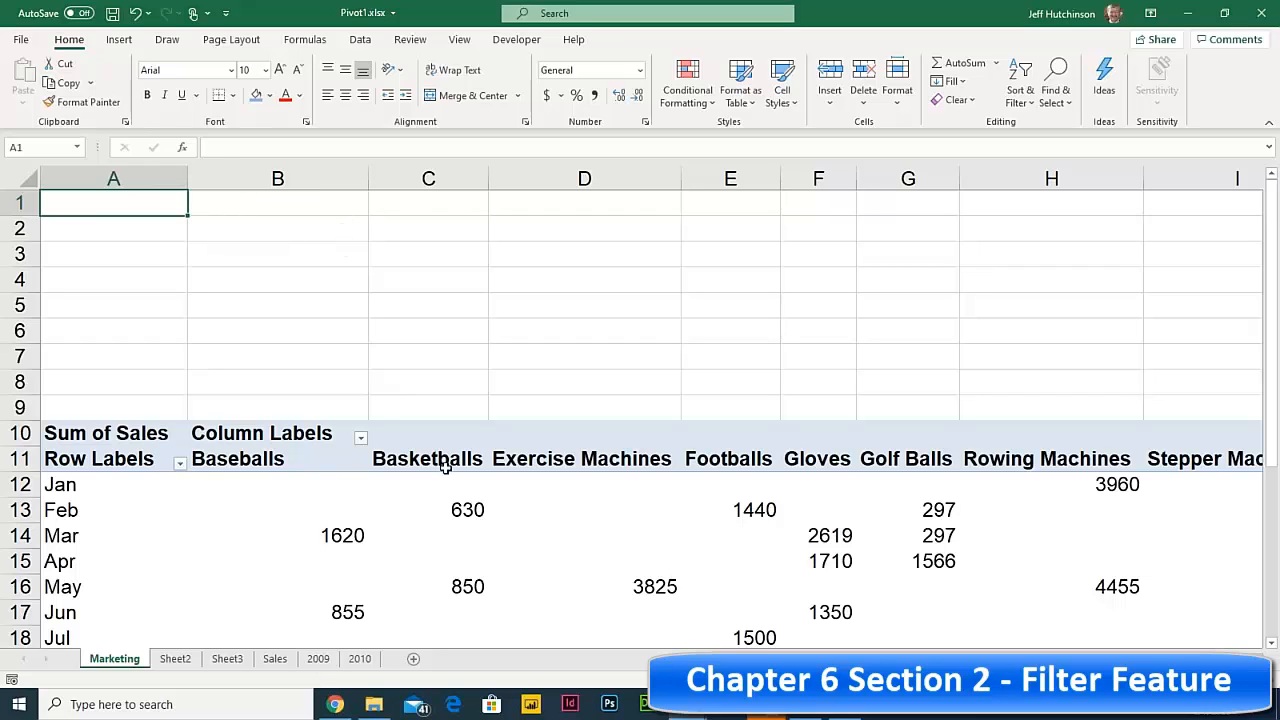
pyautogui.click(449, 511)
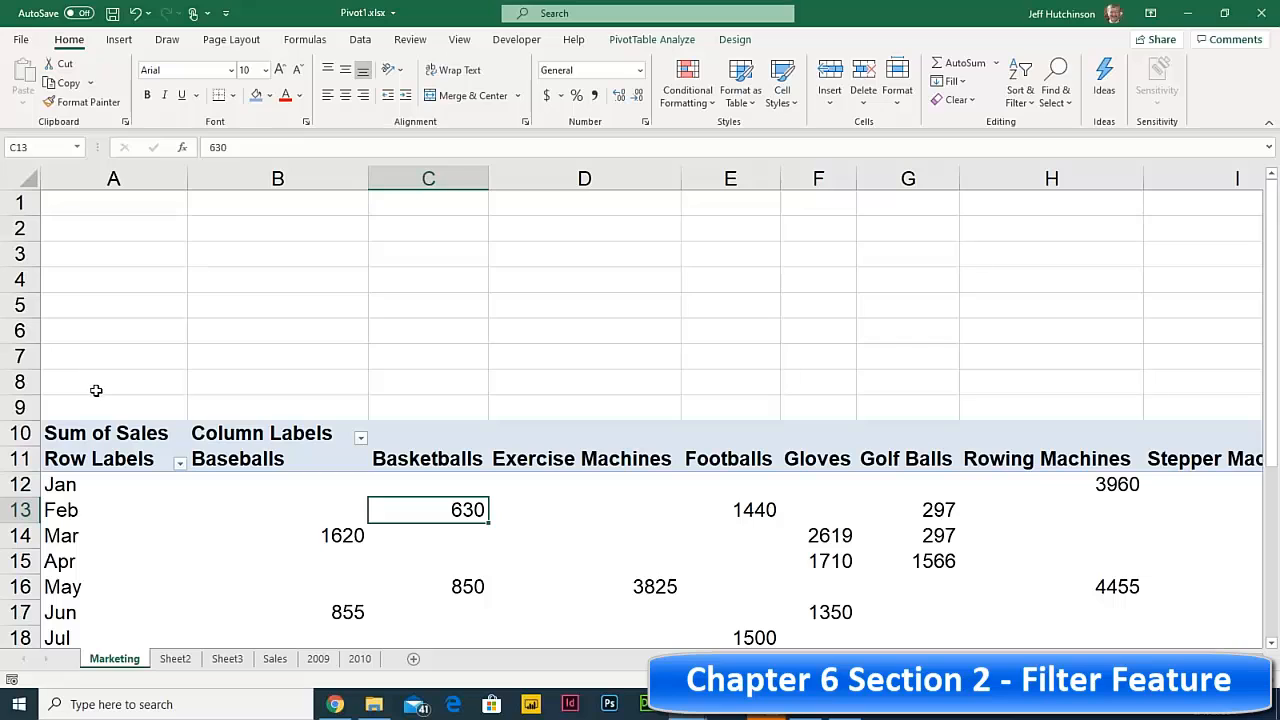
# - Insert SalesRep and Region slicers from the PivotTable Analyze tab
pyautogui.click(652, 40)
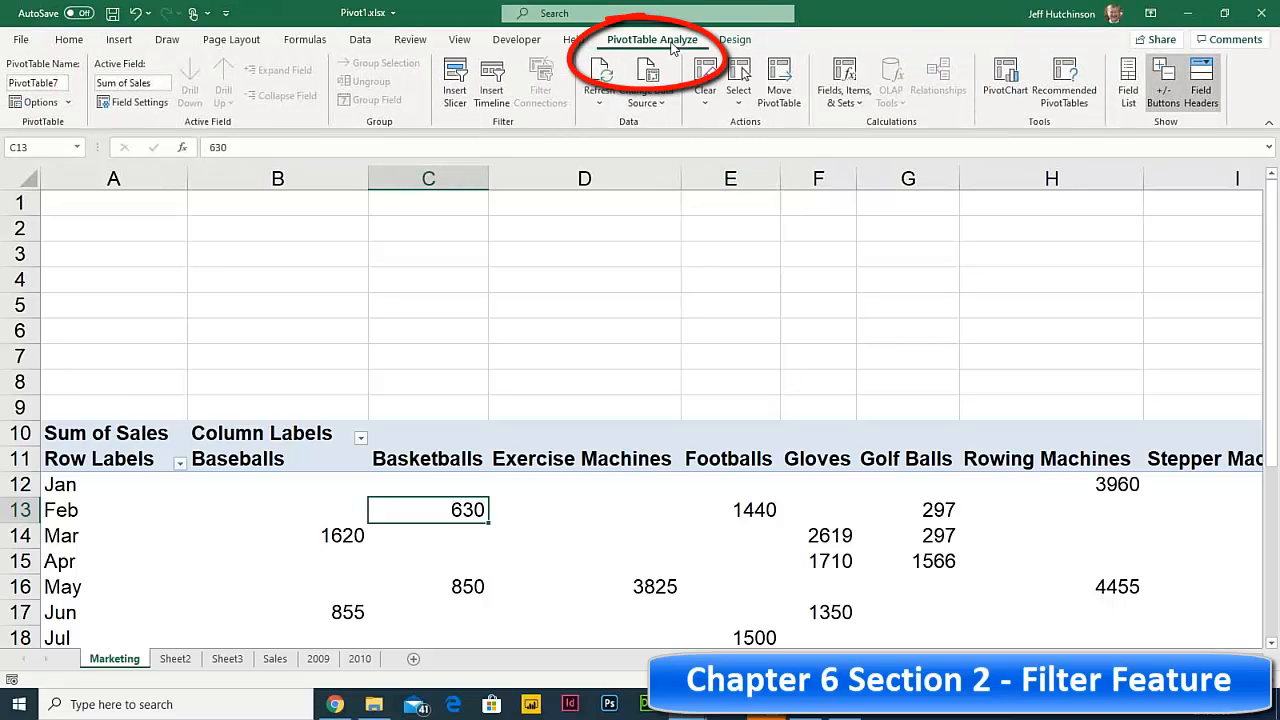
pyautogui.click(455, 92)
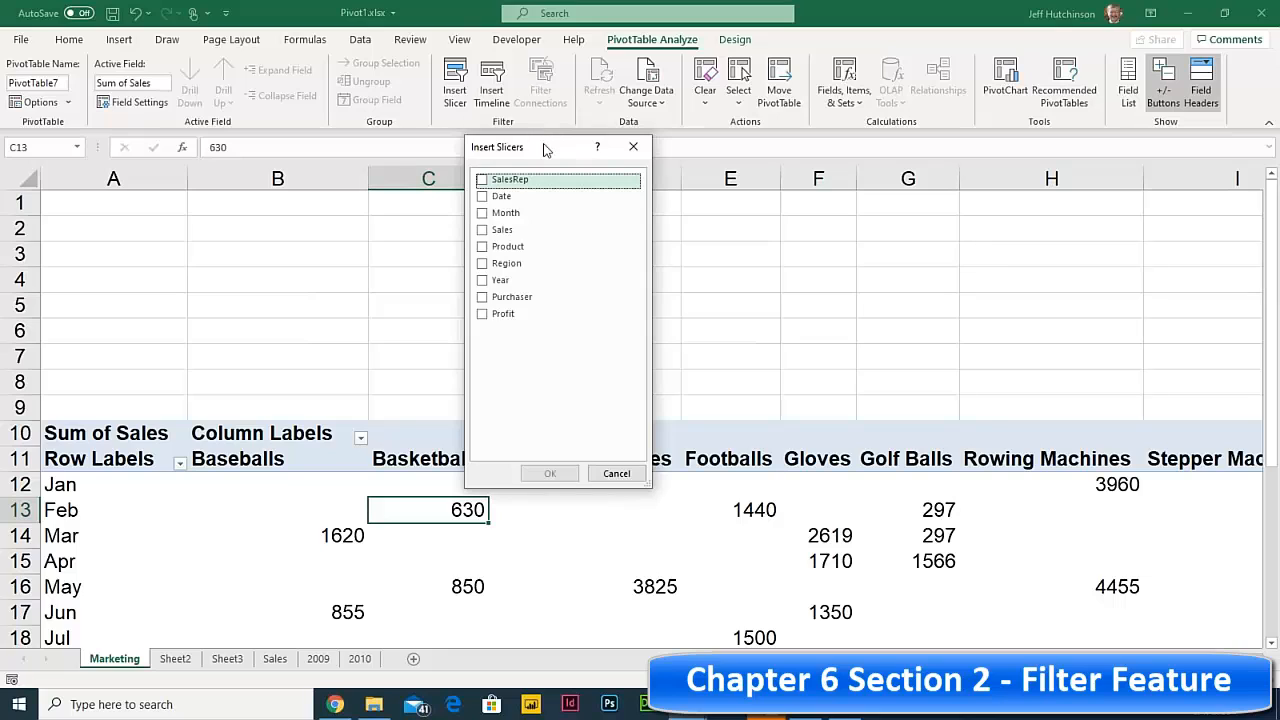
pyautogui.moveTo(545, 150); pyautogui.dragTo(957, 119)
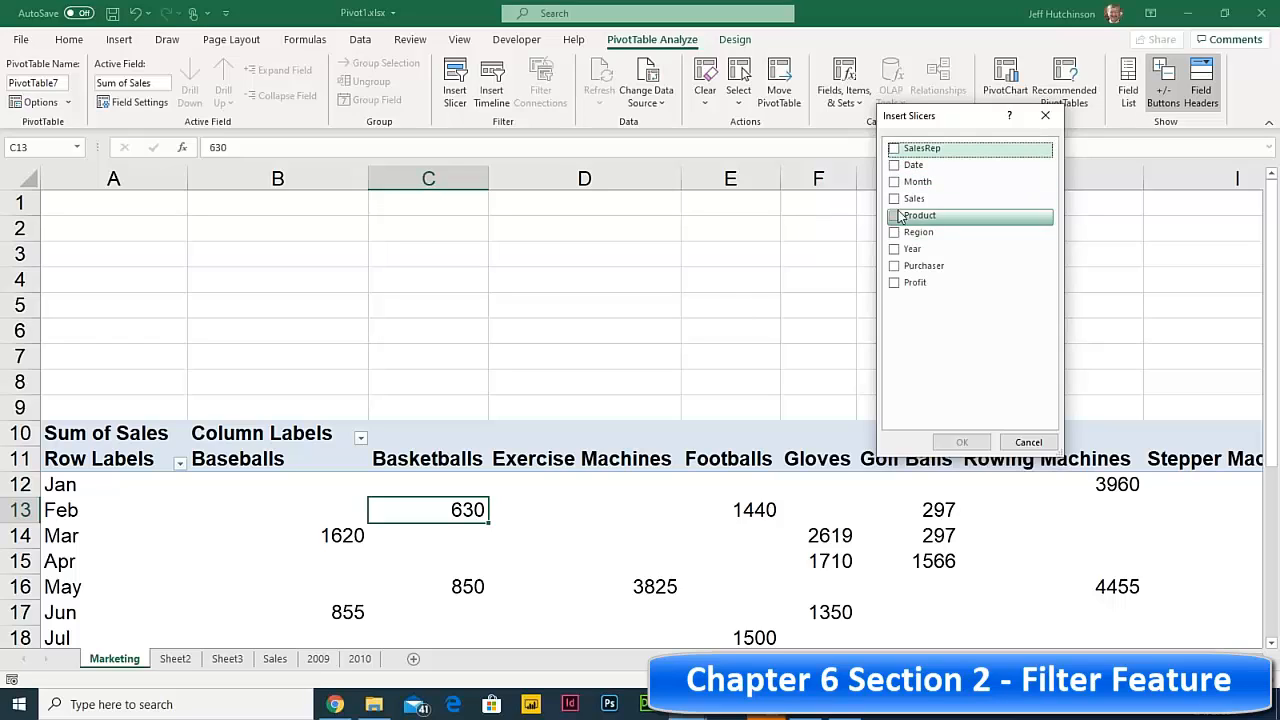
pyautogui.click(895, 149)
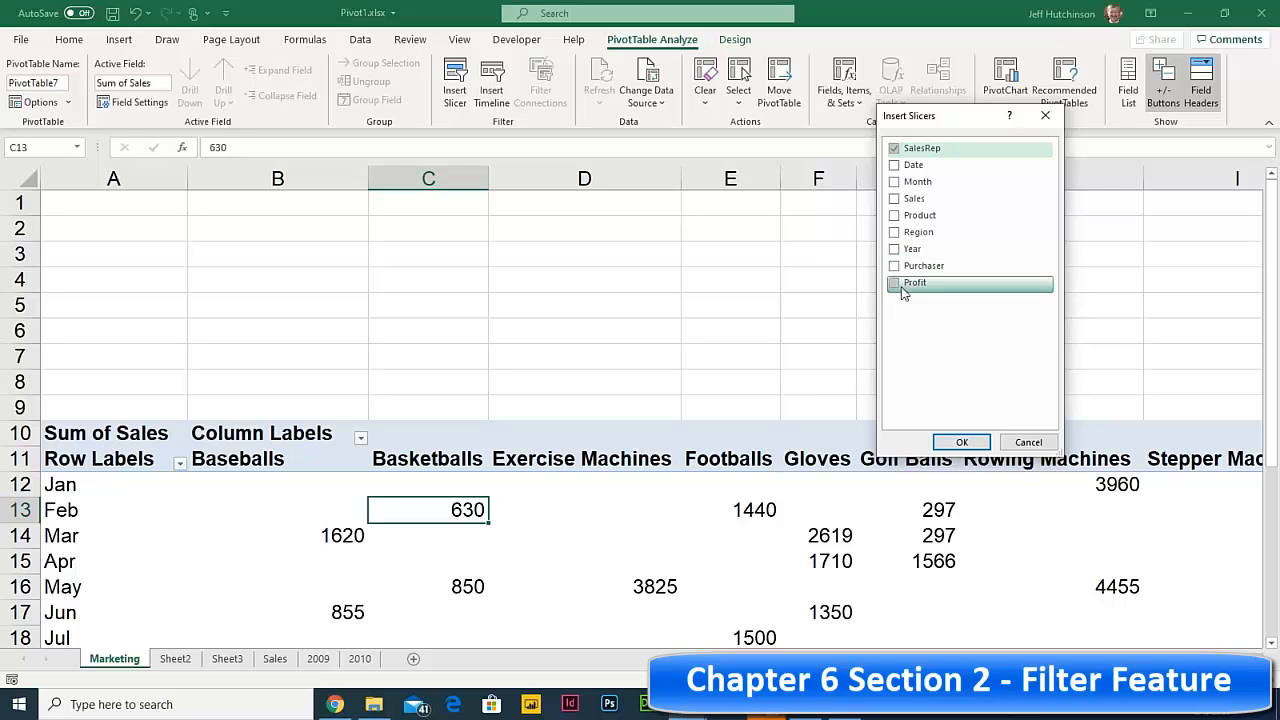
pyautogui.click(894, 236)
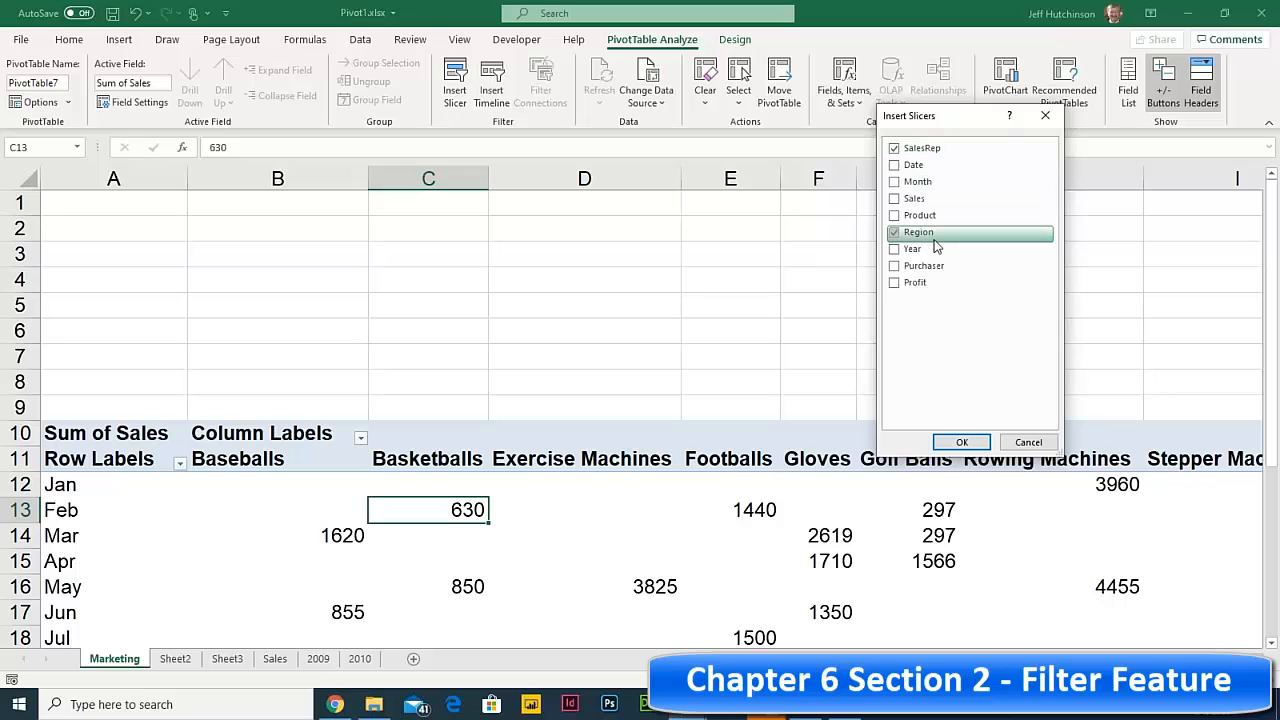
pyautogui.click(958, 444)
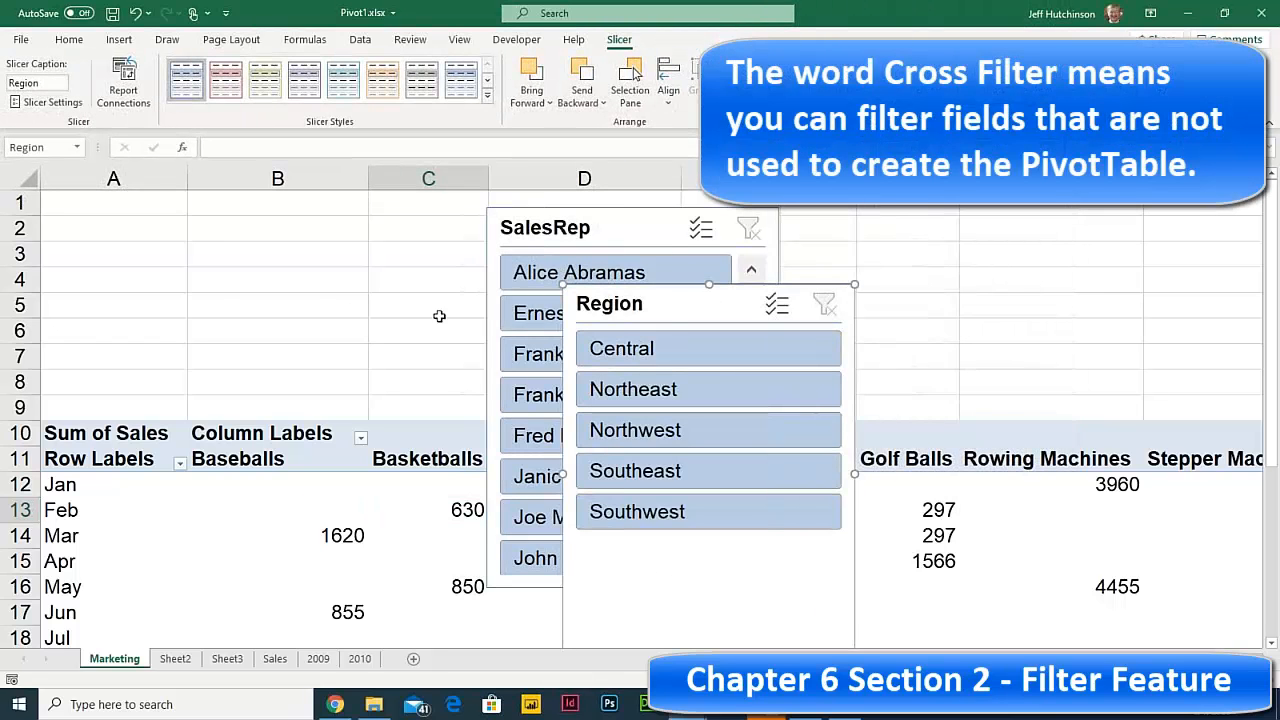
pyautogui.moveTo(604, 229); pyautogui.dragTo(176, 207)
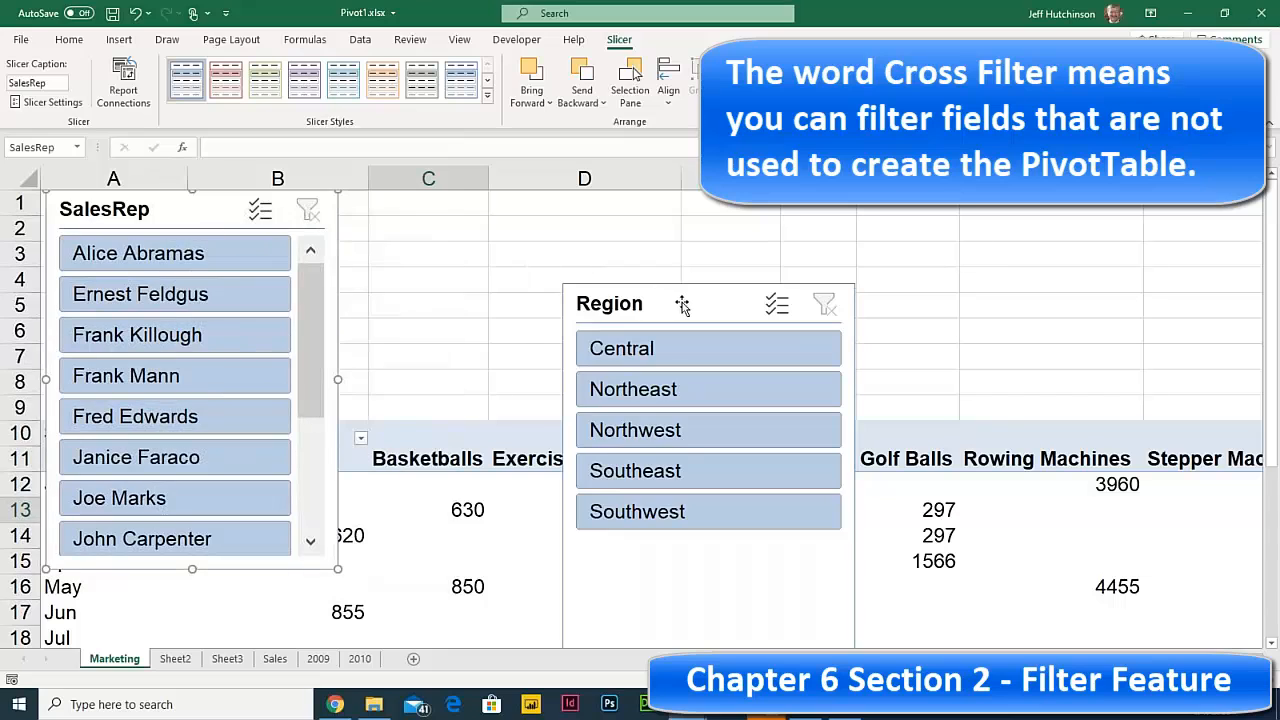
pyautogui.moveTo(680, 302); pyautogui.dragTo(445, 200)
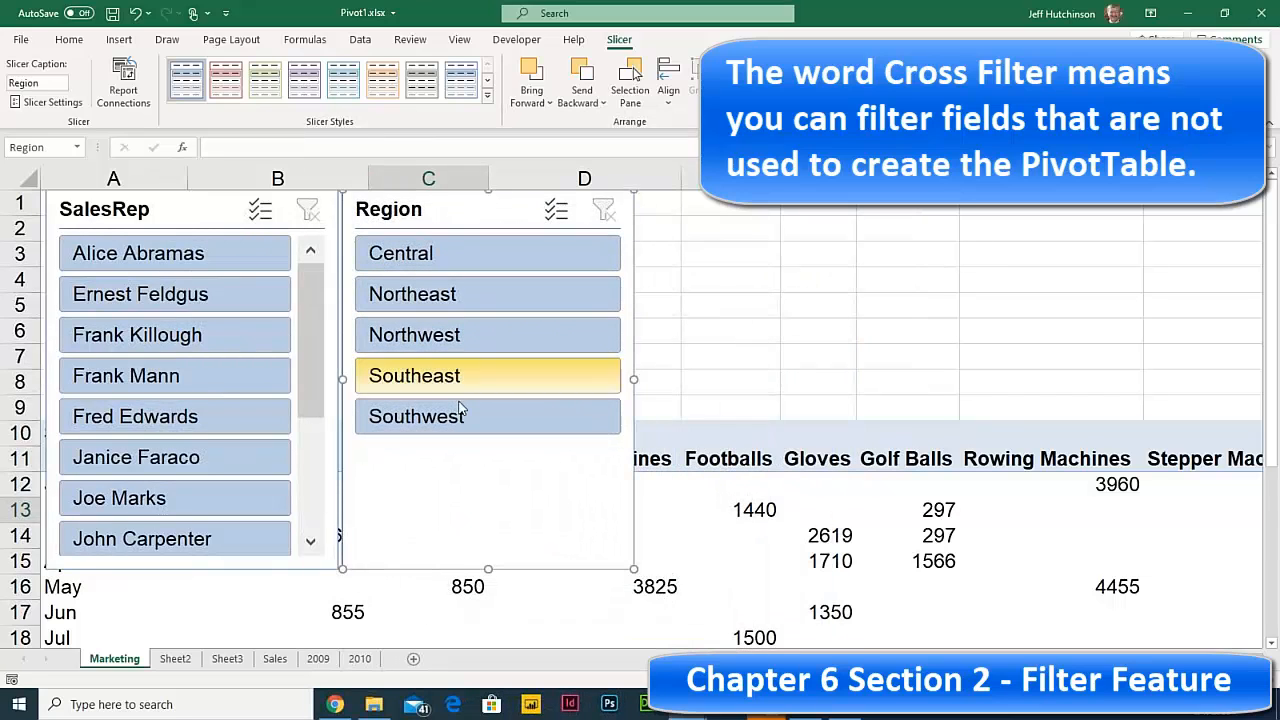
pyautogui.moveTo(487, 567); pyautogui.dragTo(506, 418)
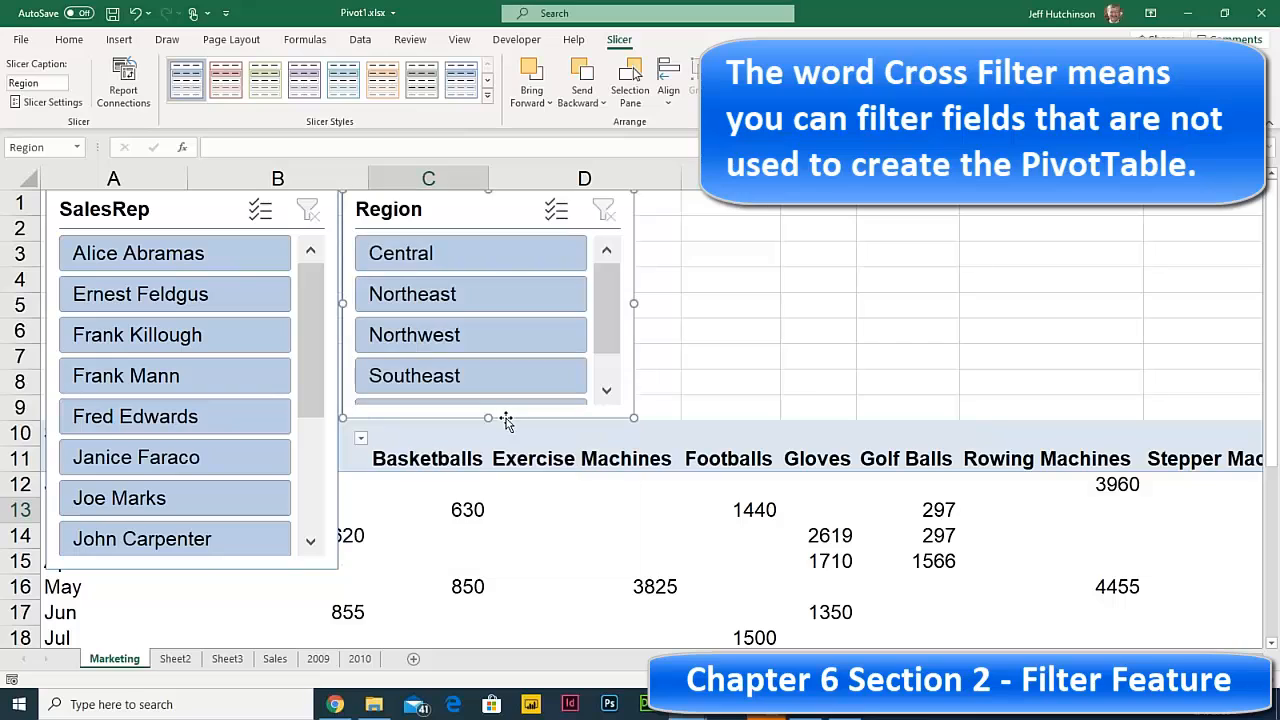
pyautogui.click(160, 570)
pyautogui.moveTo(192, 569)
pyautogui.mouseDown()
pyautogui.moveTo(217, 397)
pyautogui.moveTo(215, 413)
pyautogui.mouseUp()
pyautogui.click(799, 352)
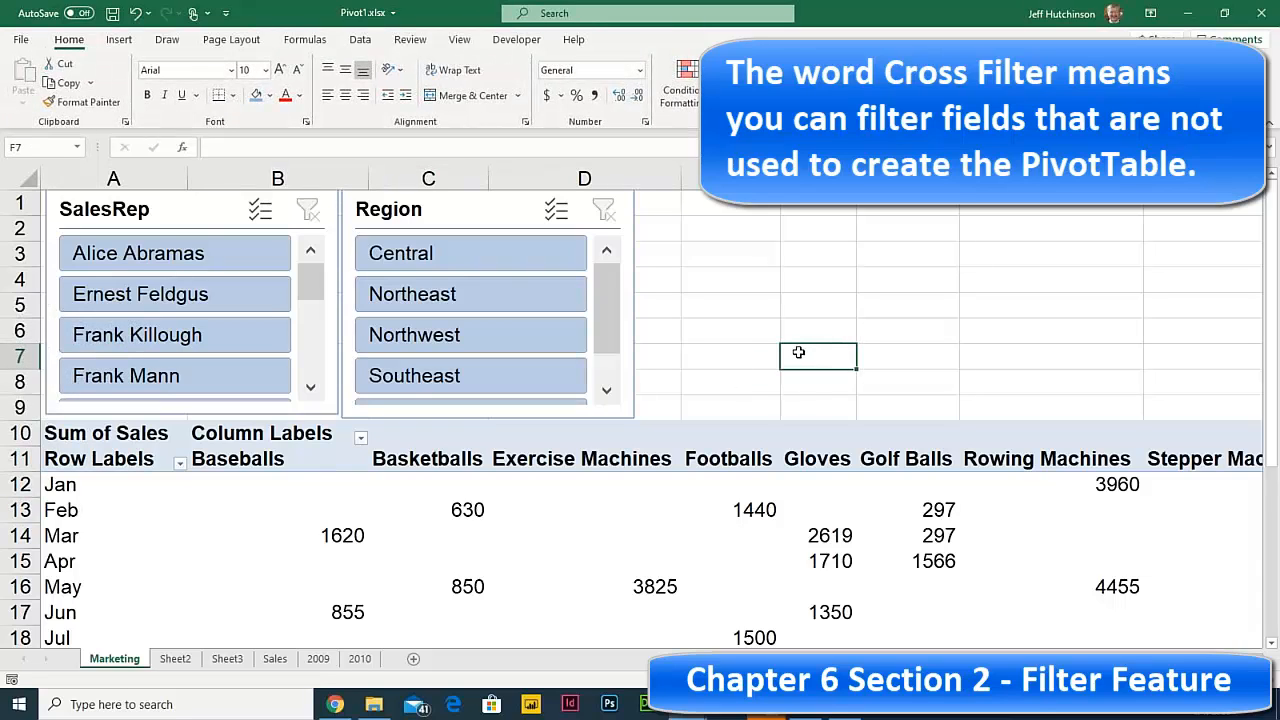
pyautogui.click(450, 258)
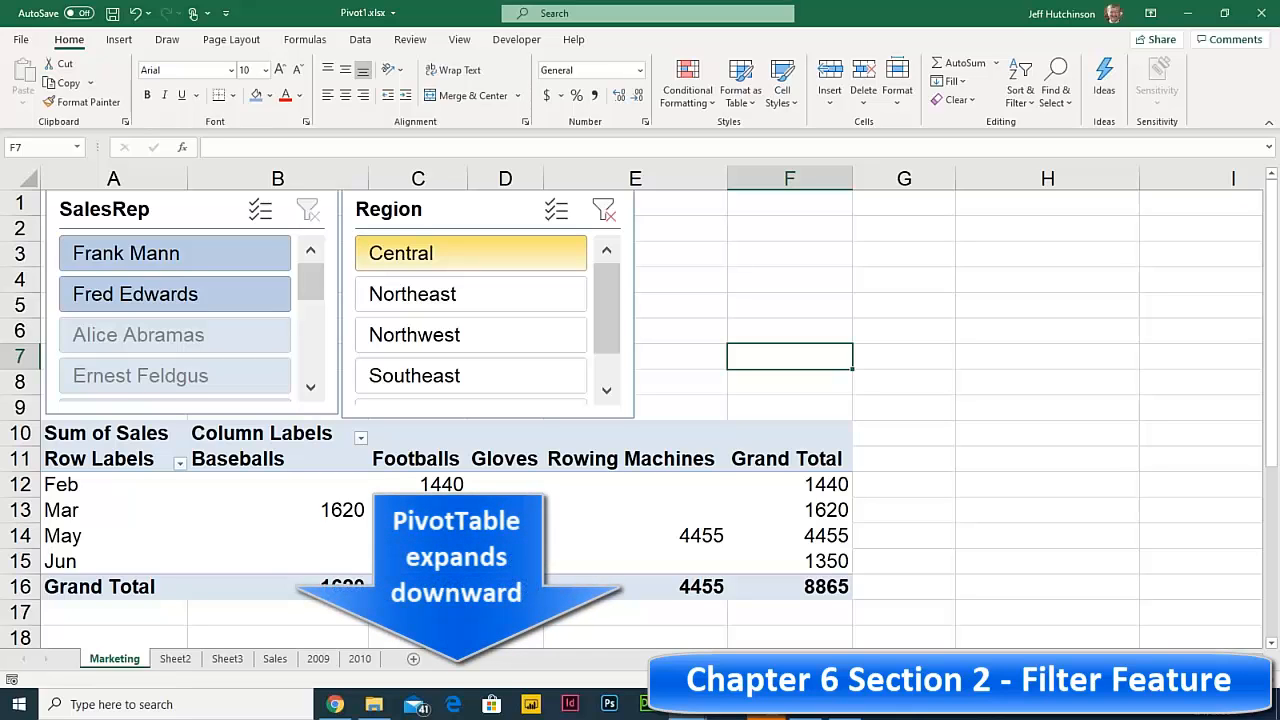
pyautogui.click(424, 288)
pyautogui.click(435, 288)
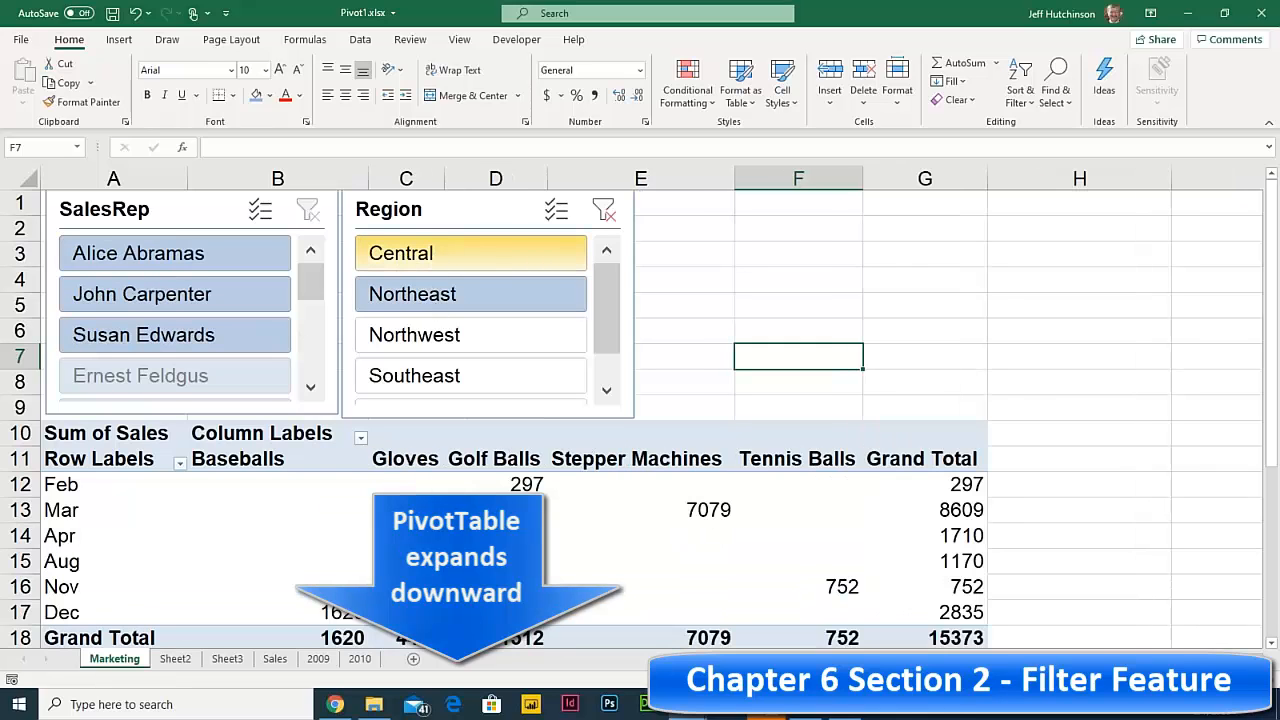
pyautogui.click(478, 342)
pyautogui.click(480, 368)
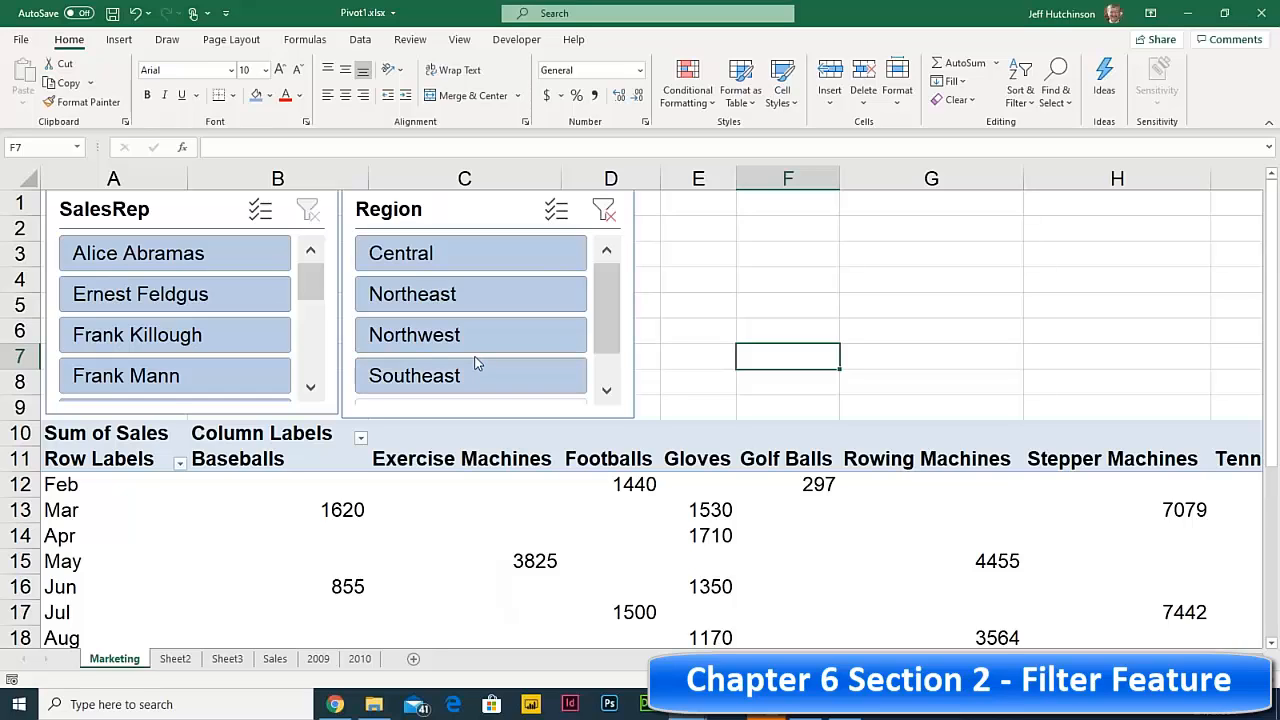
pyautogui.click(462, 252)
pyautogui.click(457, 291)
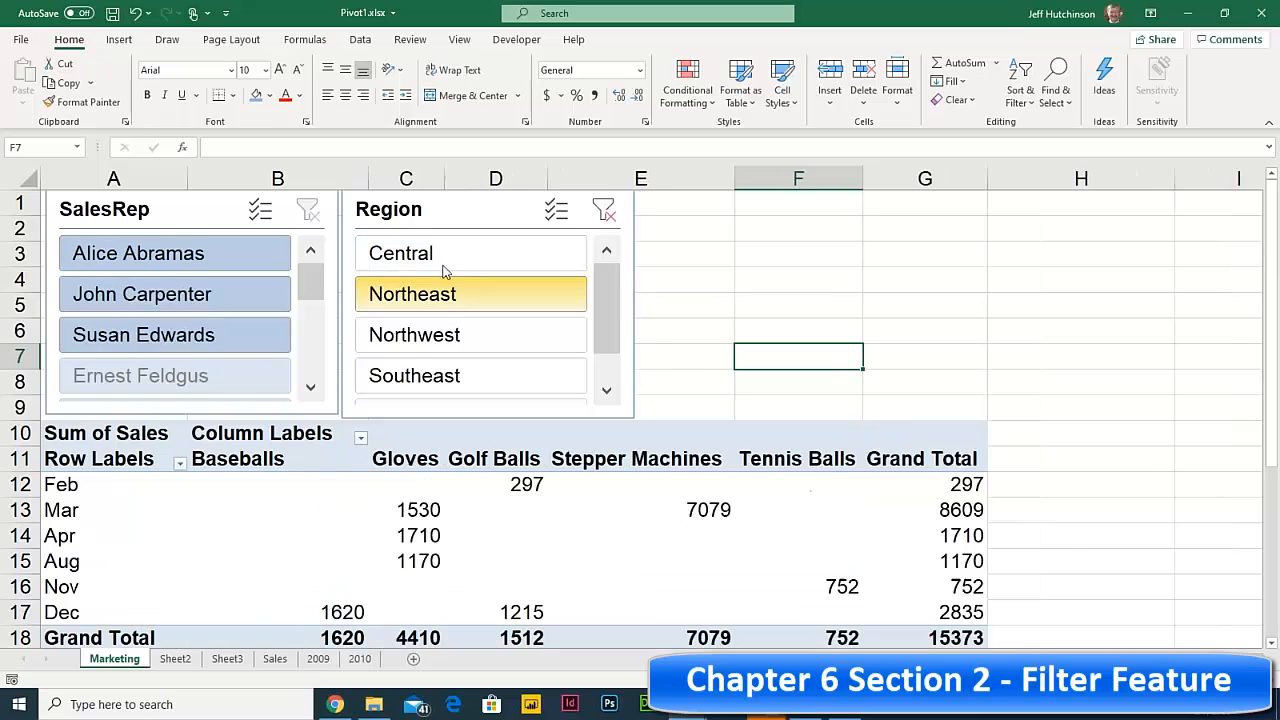
pyautogui.click(445, 262)
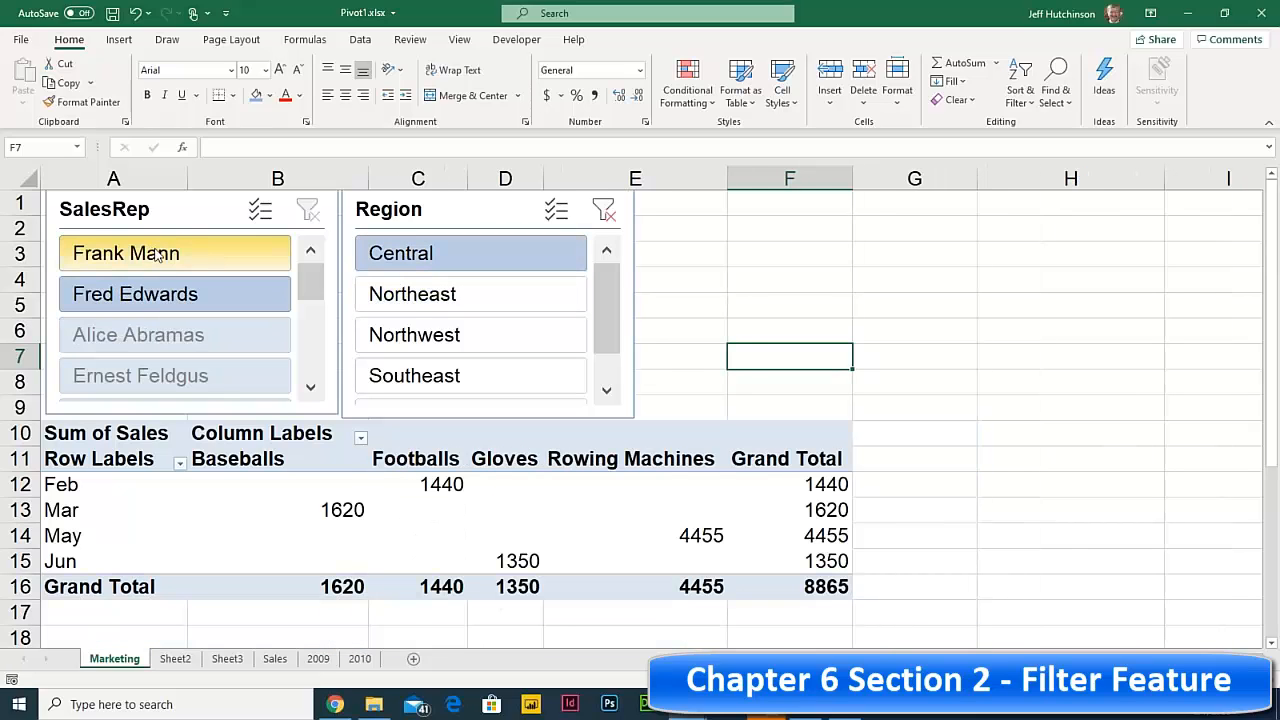
pyautogui.click(160, 256)
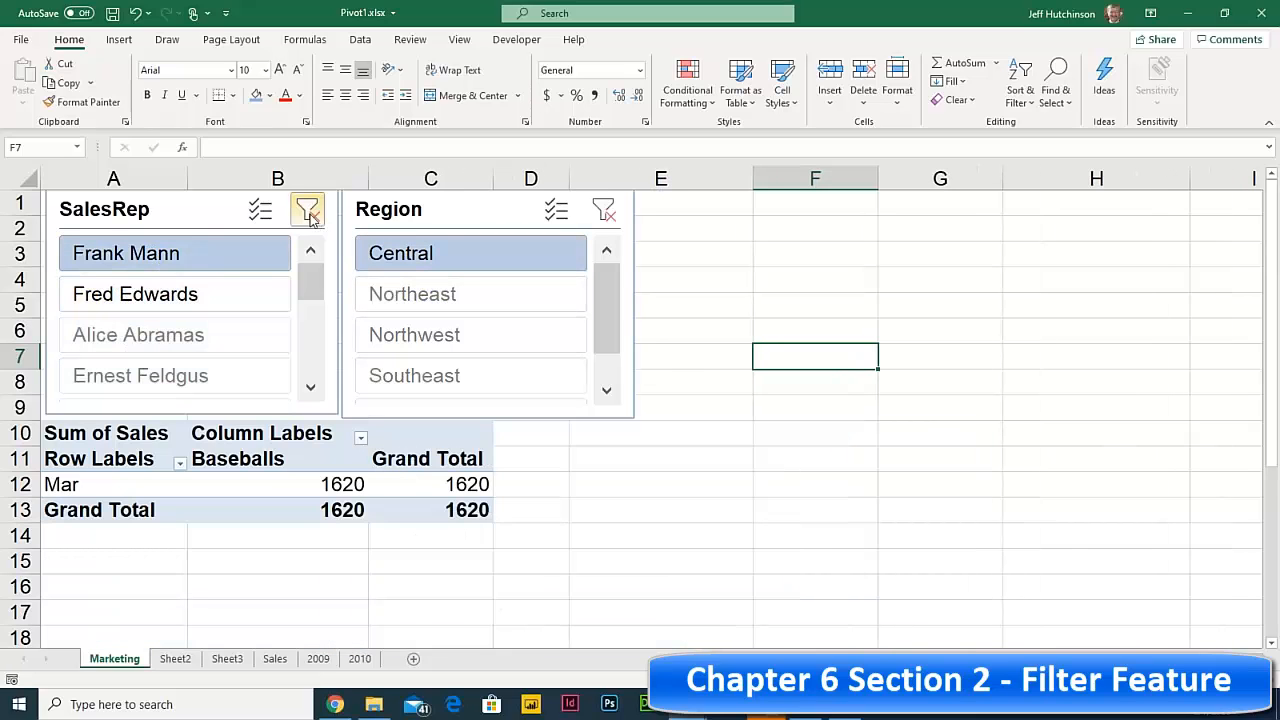
pyautogui.click(307, 210)
pyautogui.click(603, 210)
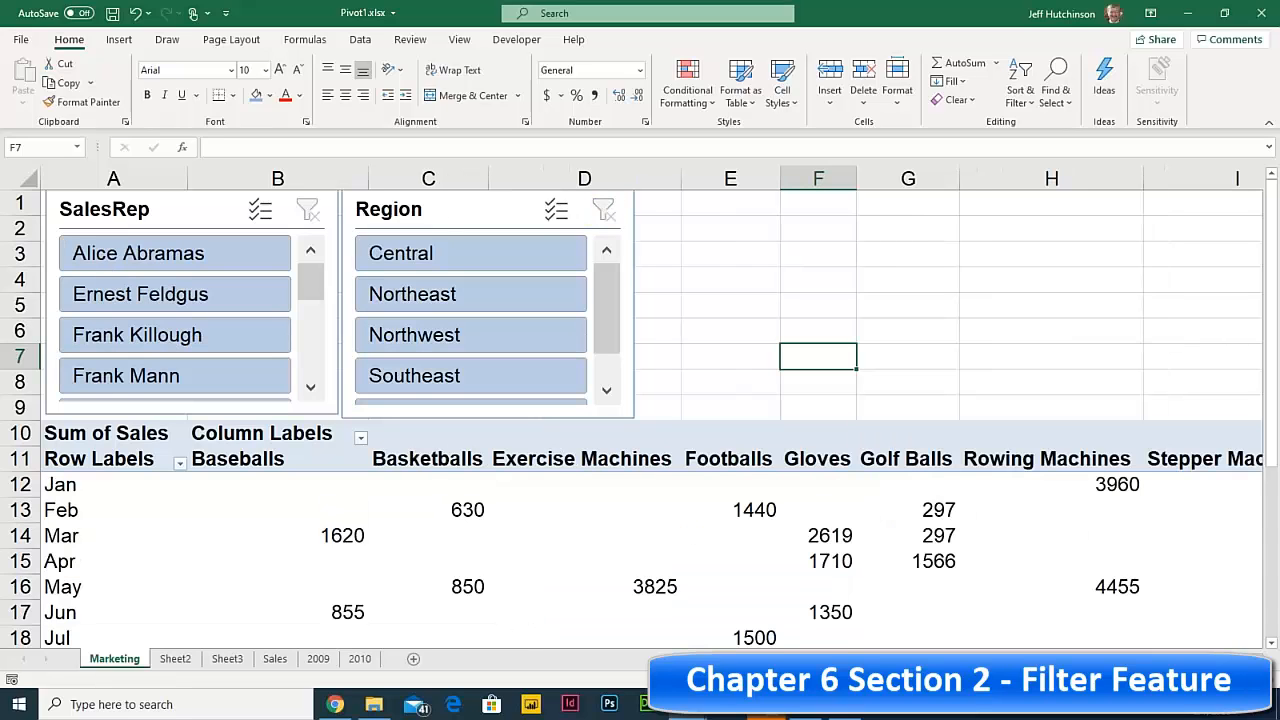
pyautogui.click(400, 294)
pyautogui.click(405, 340)
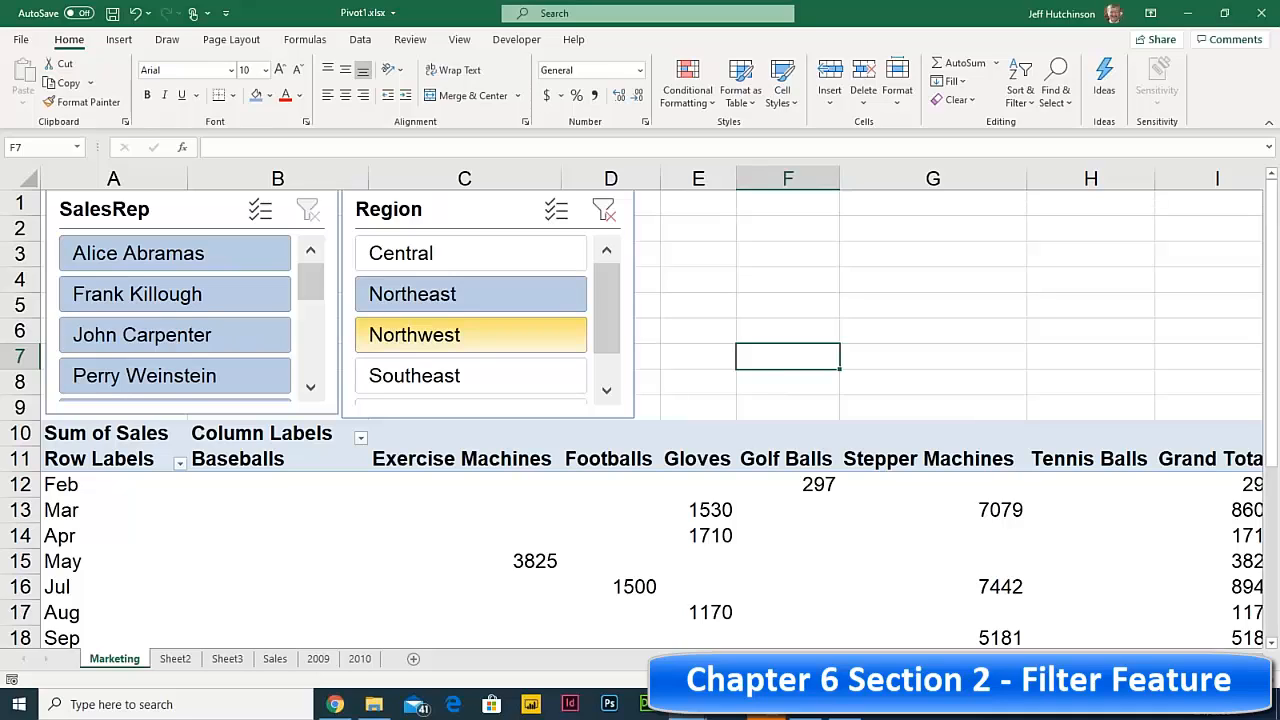
pyautogui.keyDown('ctrl'); pyautogui.click(402, 342); pyautogui.keyUp('ctrl')
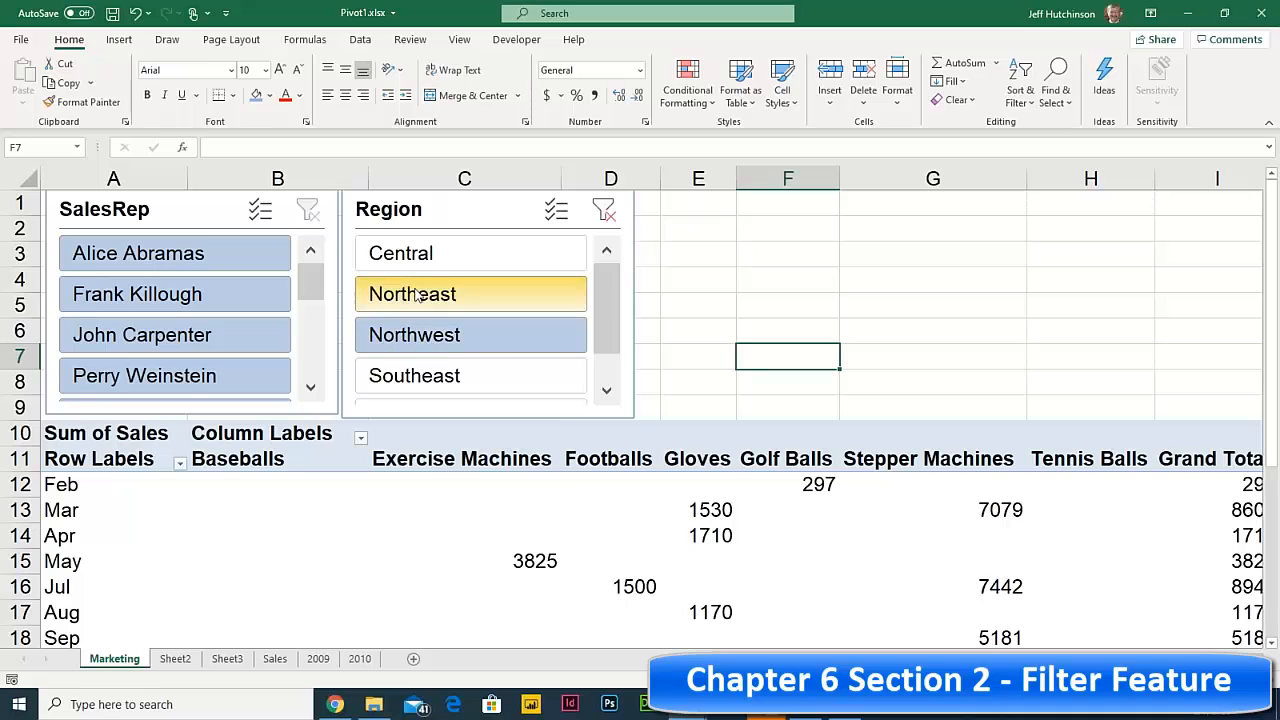
pyautogui.click(605, 213)
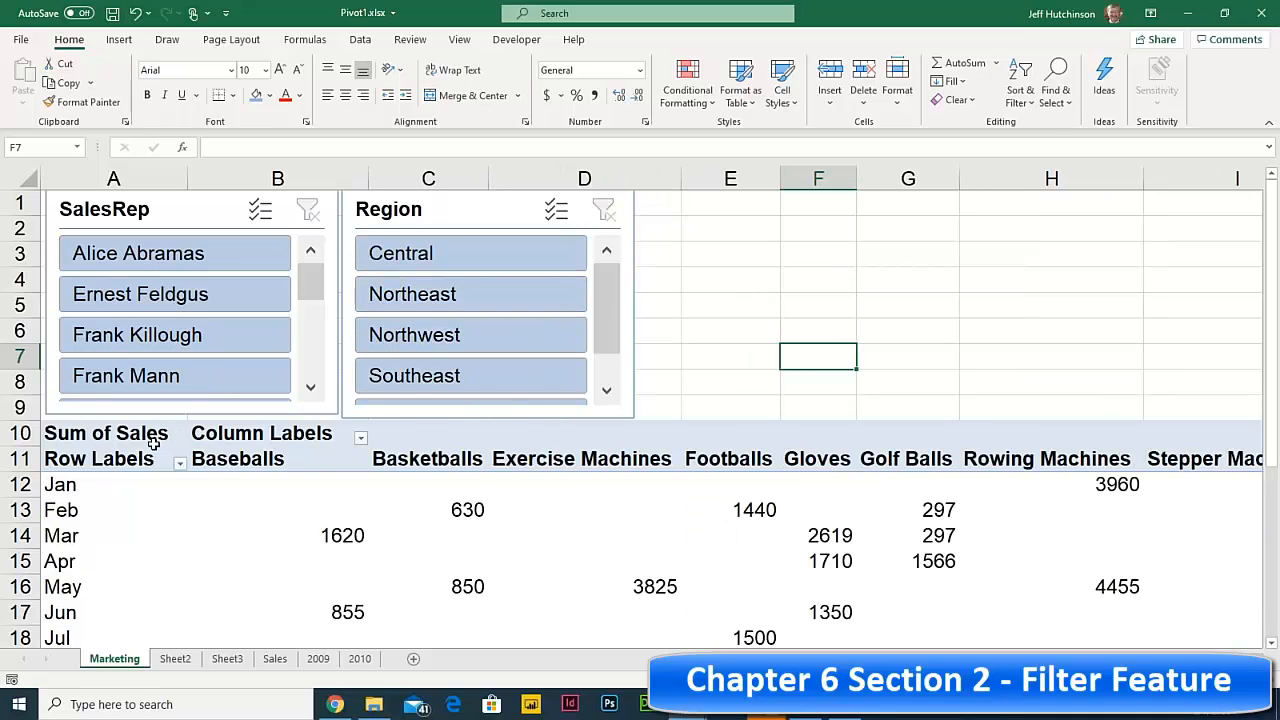
# - Insert a Clustered Column PivotChart from the PivotTable
pyautogui.click(413, 435)
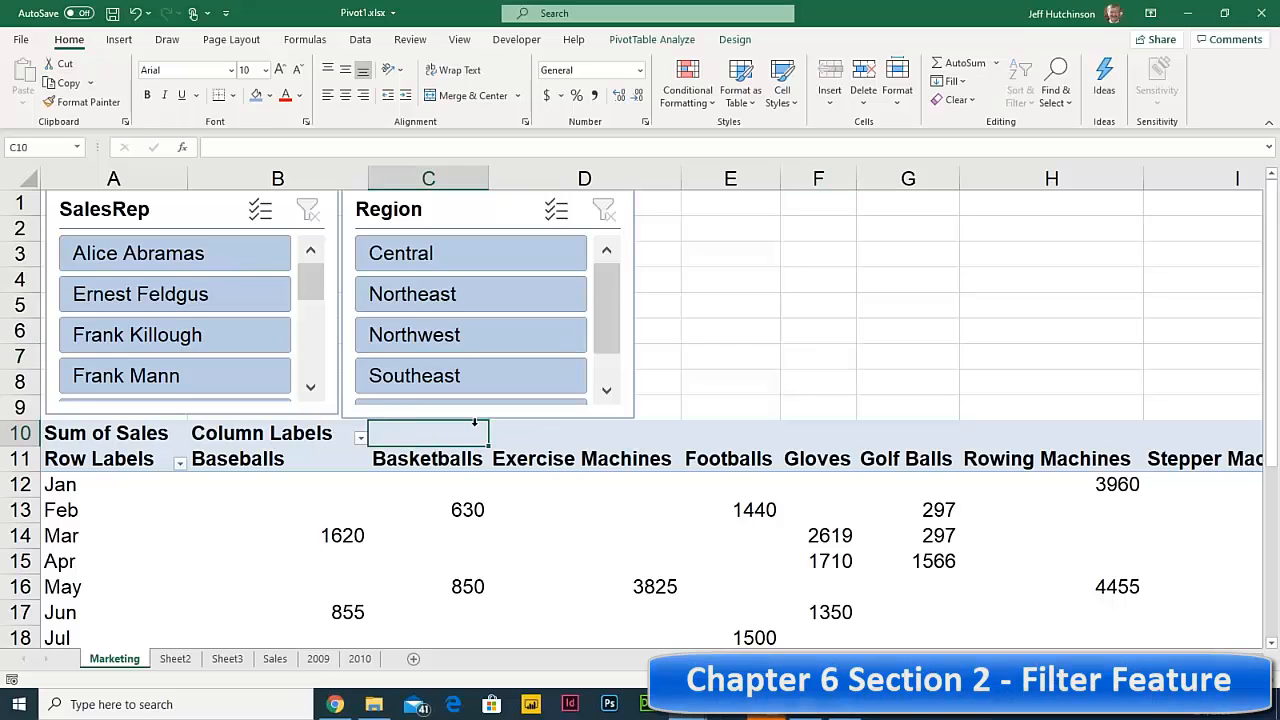
pyautogui.click(708, 227)
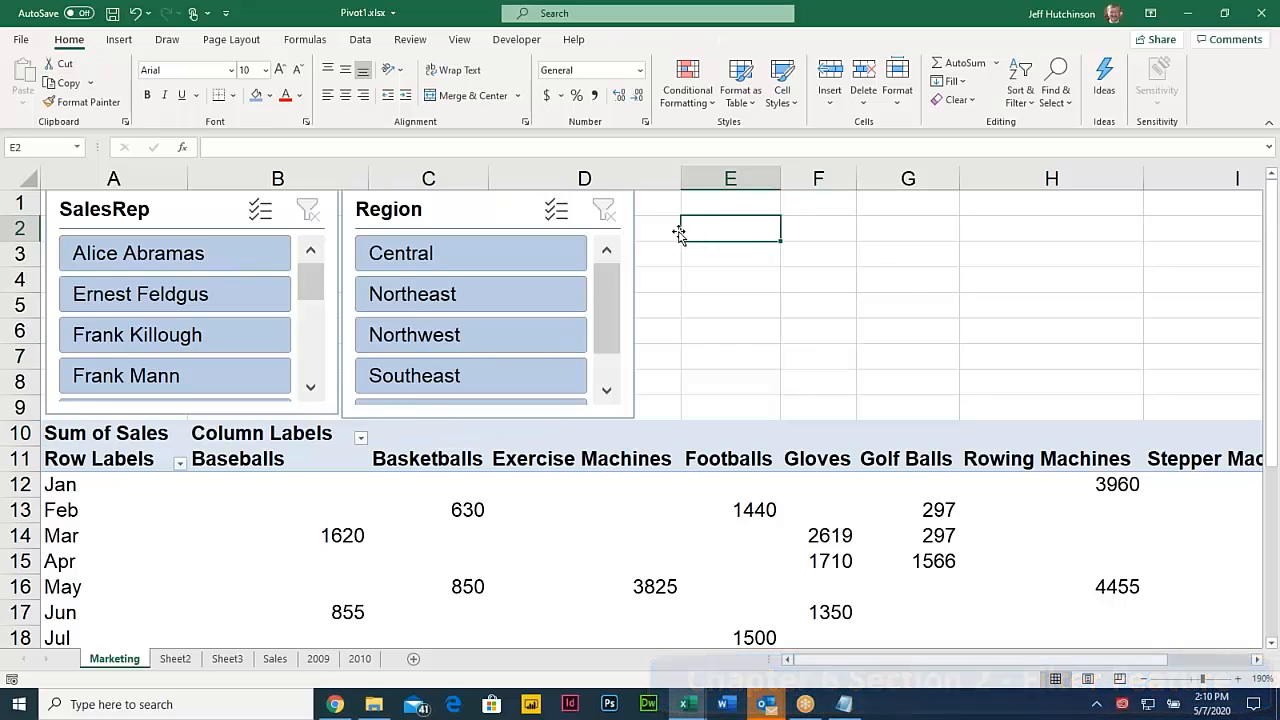
pyautogui.click(600, 515)
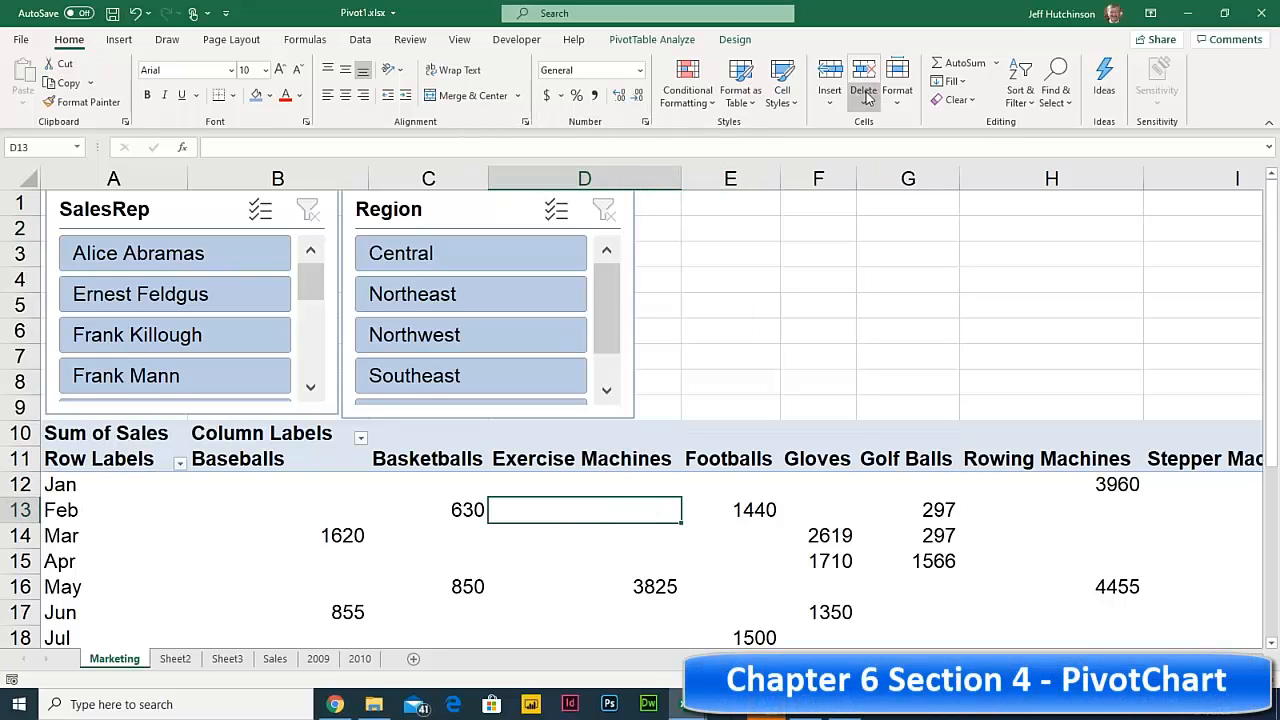
pyautogui.click(677, 48)
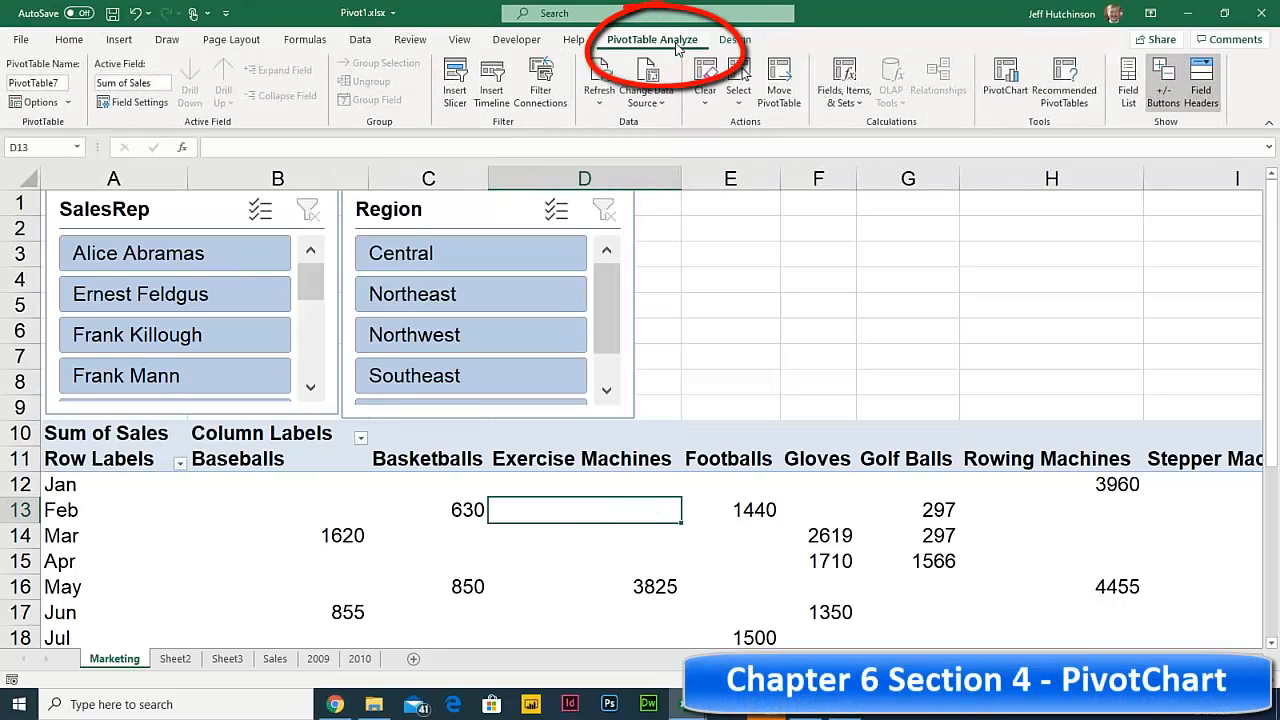
pyautogui.click(1008, 90)
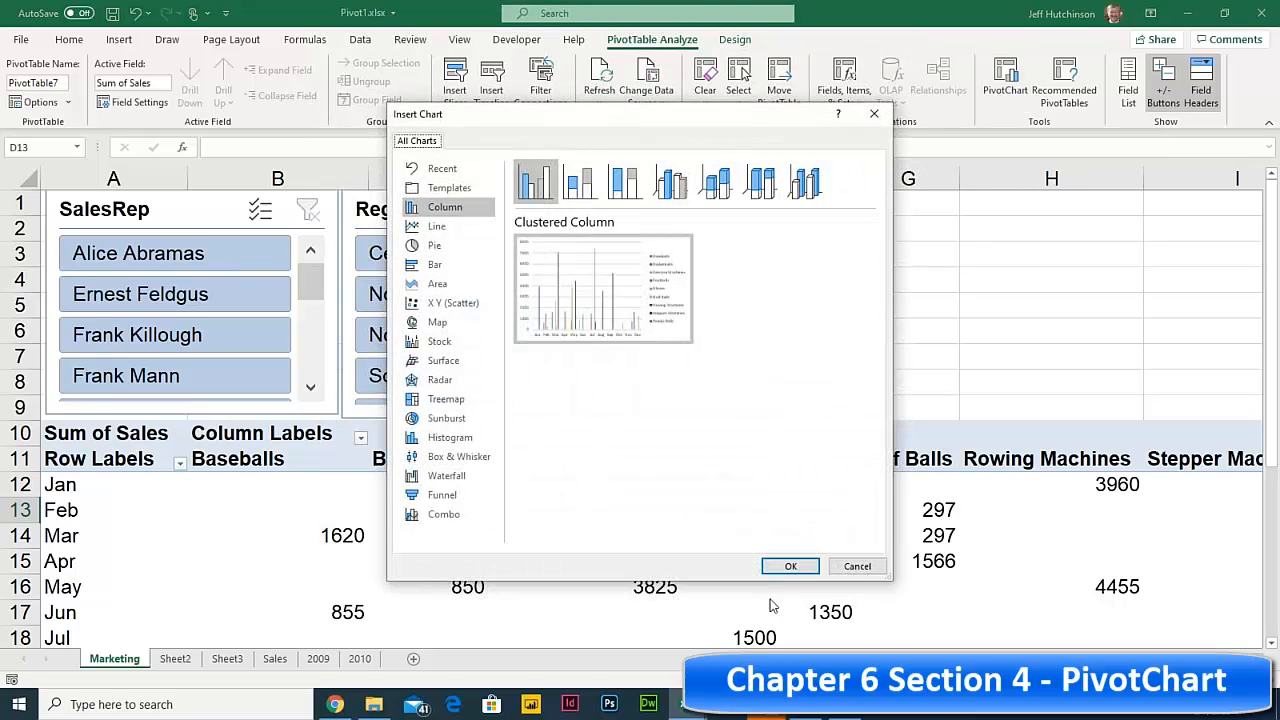
pyautogui.click(790, 566)
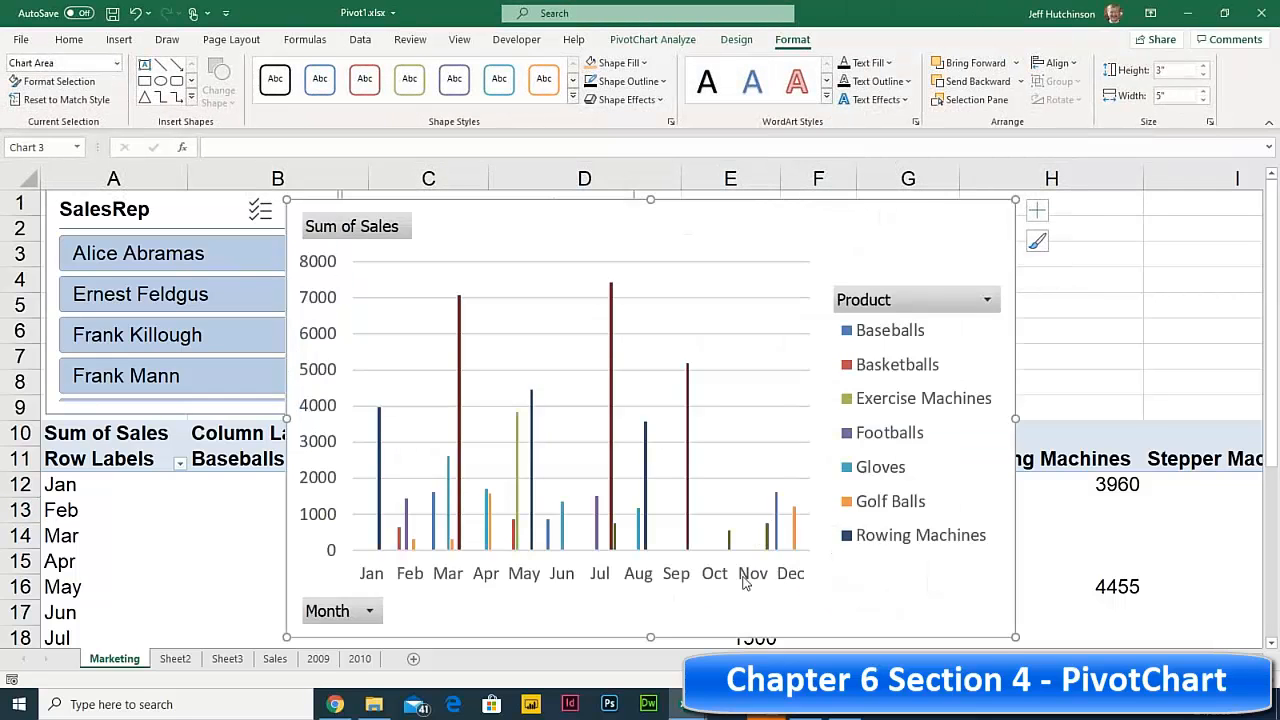
# - Shrink the chart to a short strip and move it beside the Region slicer
pyautogui.moveTo(650, 636); pyautogui.dragTo(680, 396)
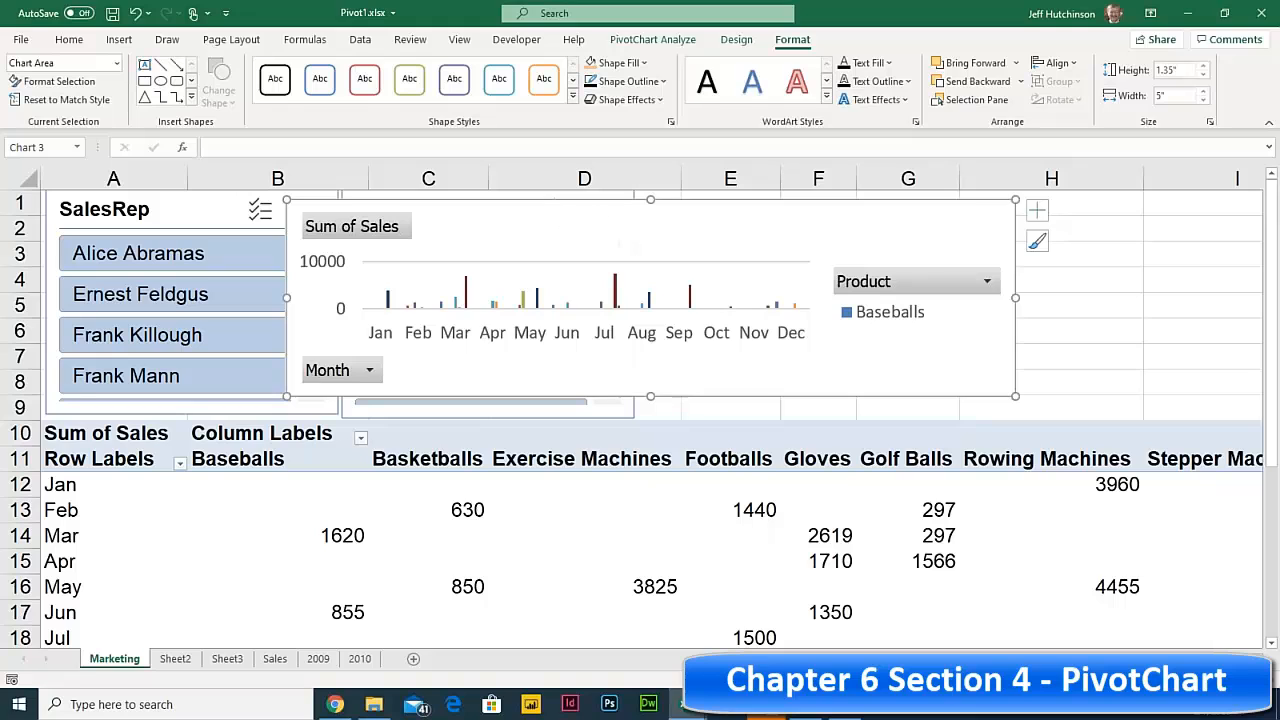
pyautogui.moveTo(566, 217); pyautogui.dragTo(934, 228)
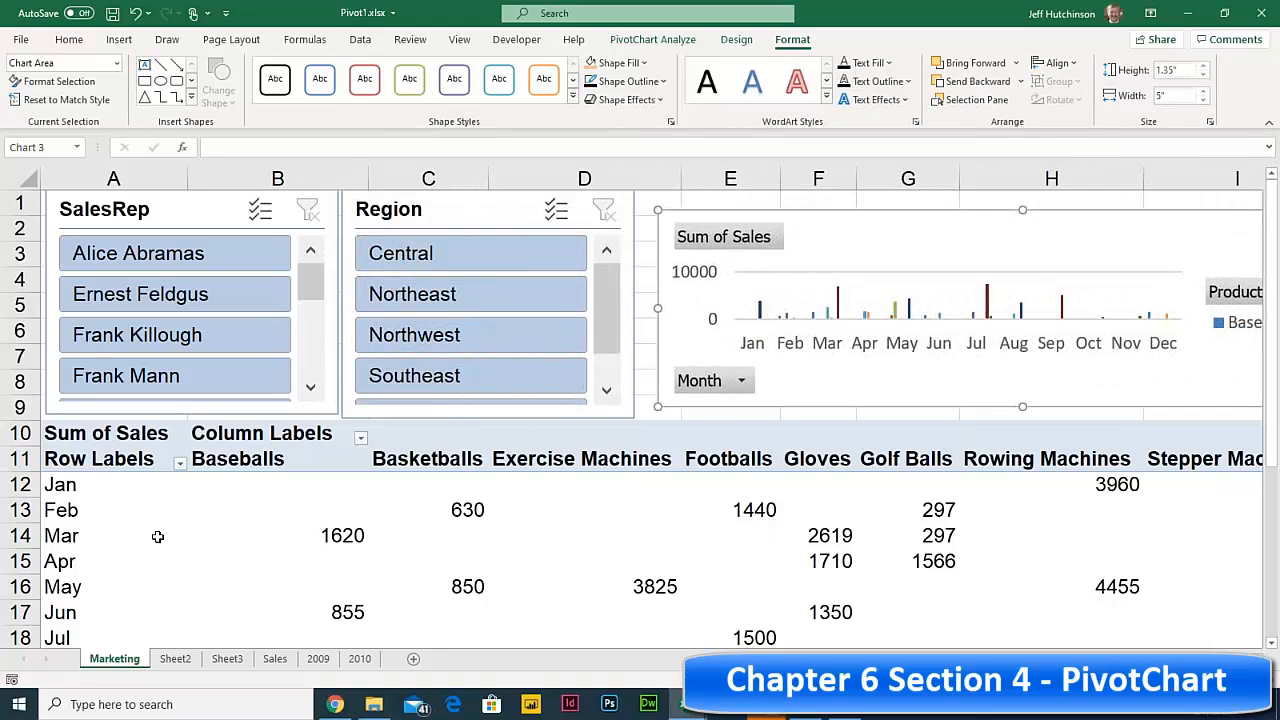
pyautogui.click(320, 533)
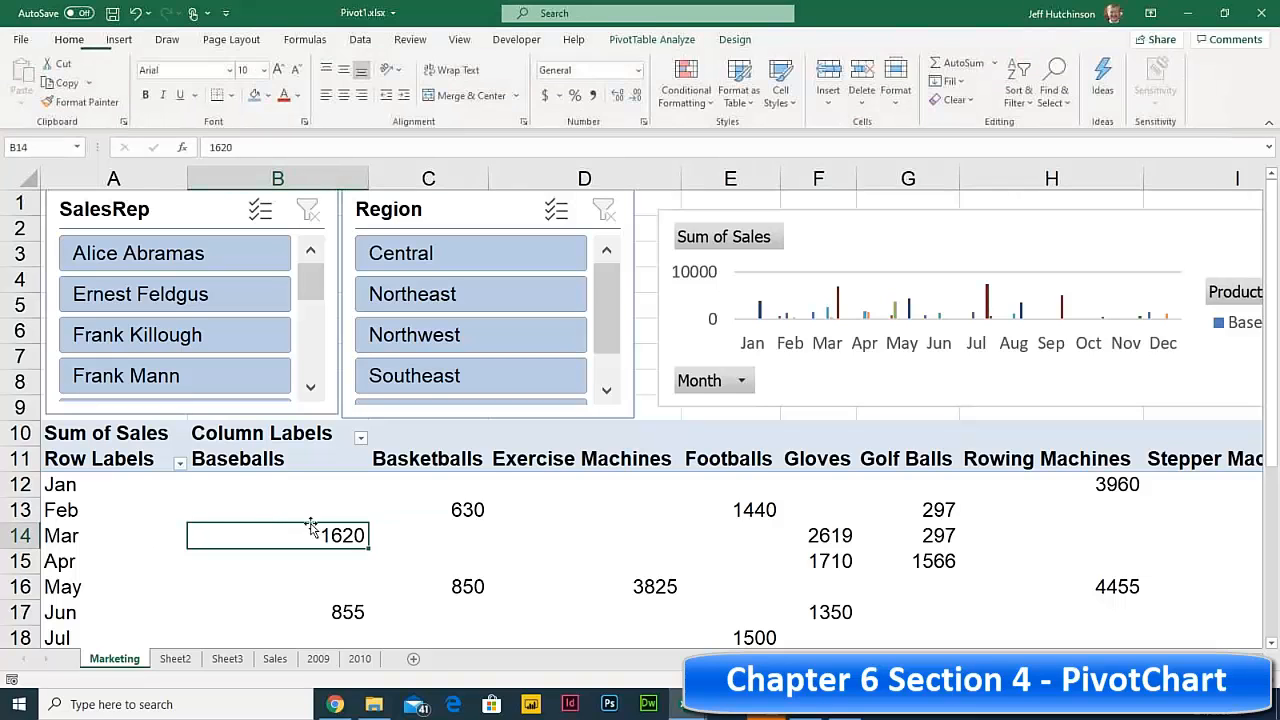
pyautogui.click(577, 527)
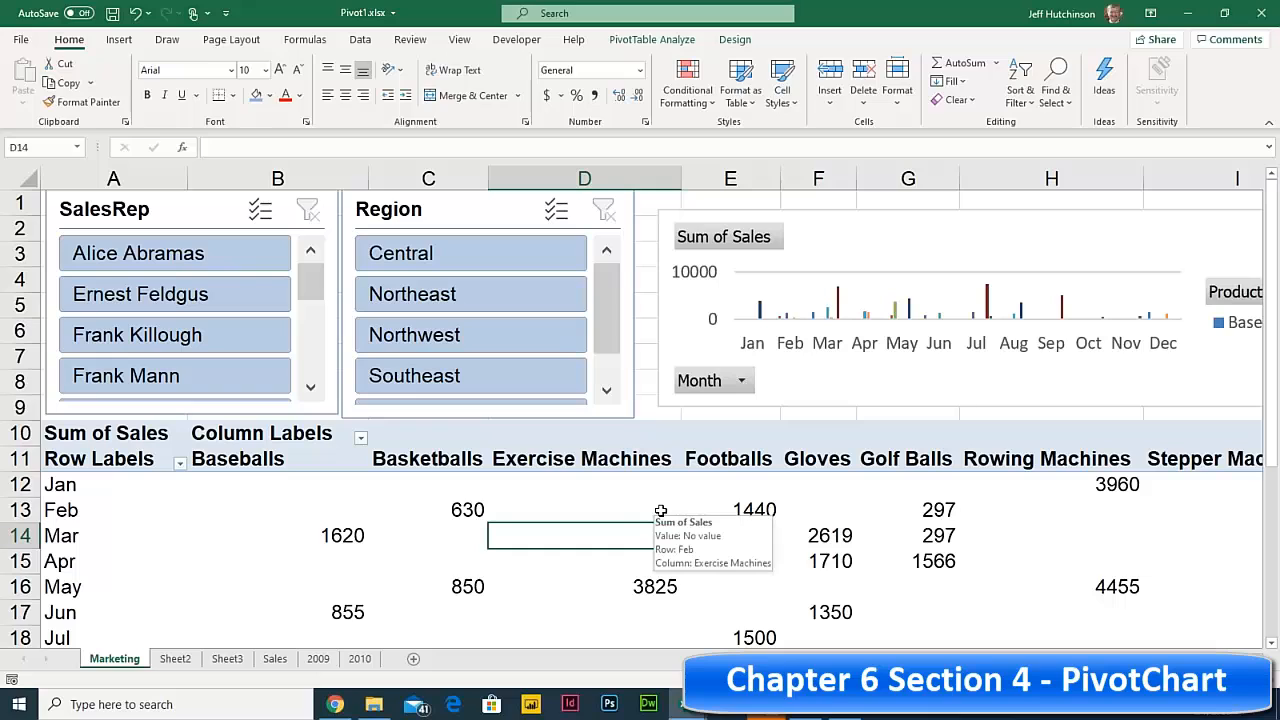
pyautogui.click(463, 252)
pyautogui.keyDown('ctrl'); pyautogui.click(455, 335); pyautogui.keyUp('ctrl')
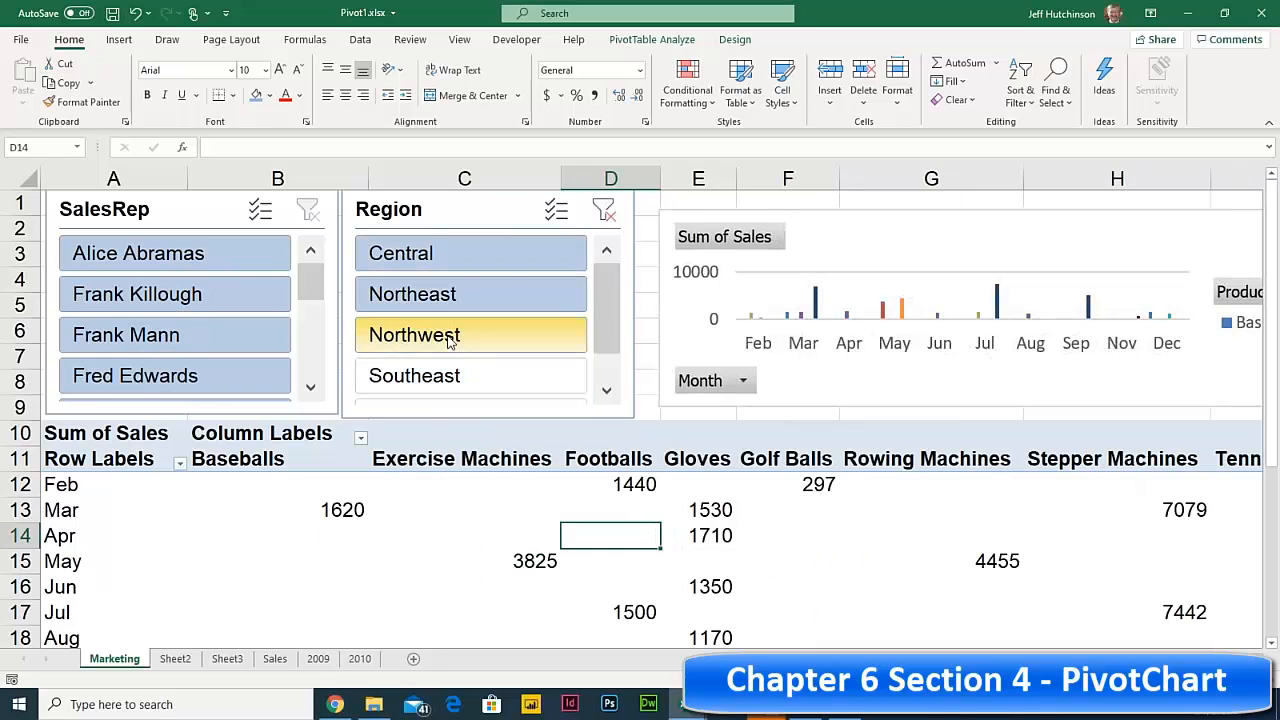
pyautogui.click(498, 254)
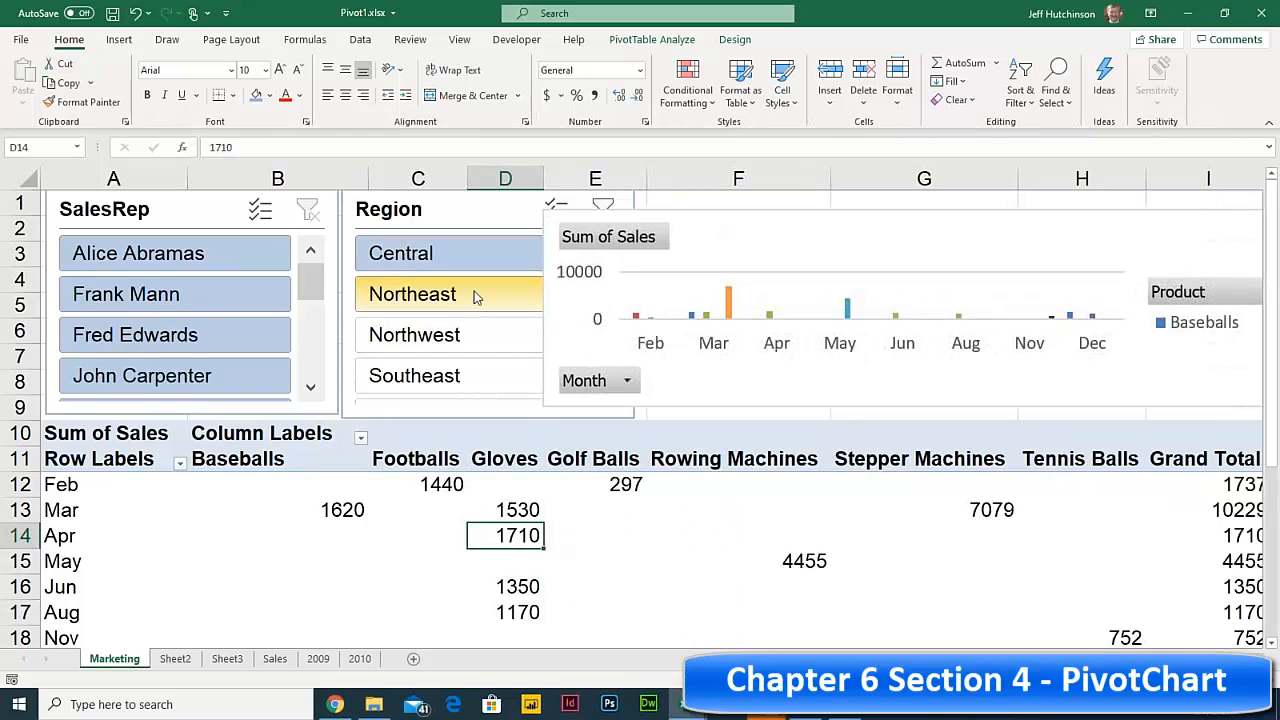
pyautogui.click(474, 293)
pyautogui.keyDown('ctrl'); pyautogui.click(468, 336); pyautogui.keyUp('ctrl')
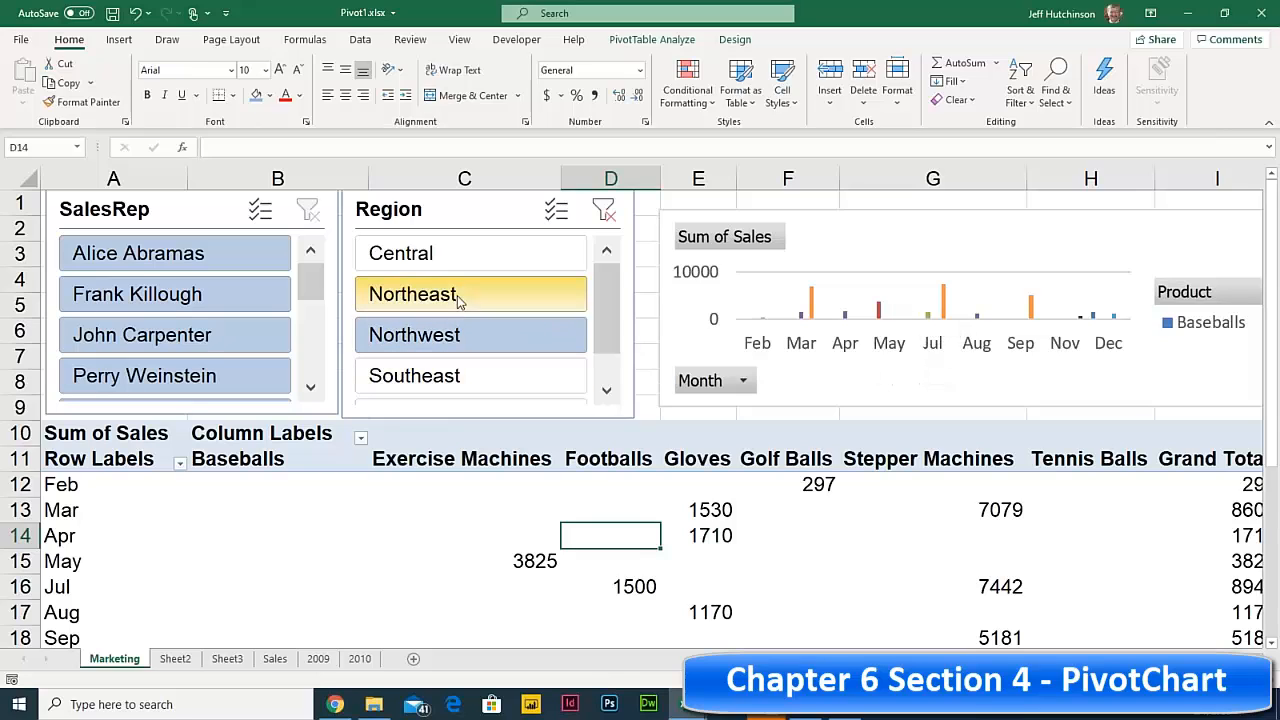
pyautogui.click(440, 252)
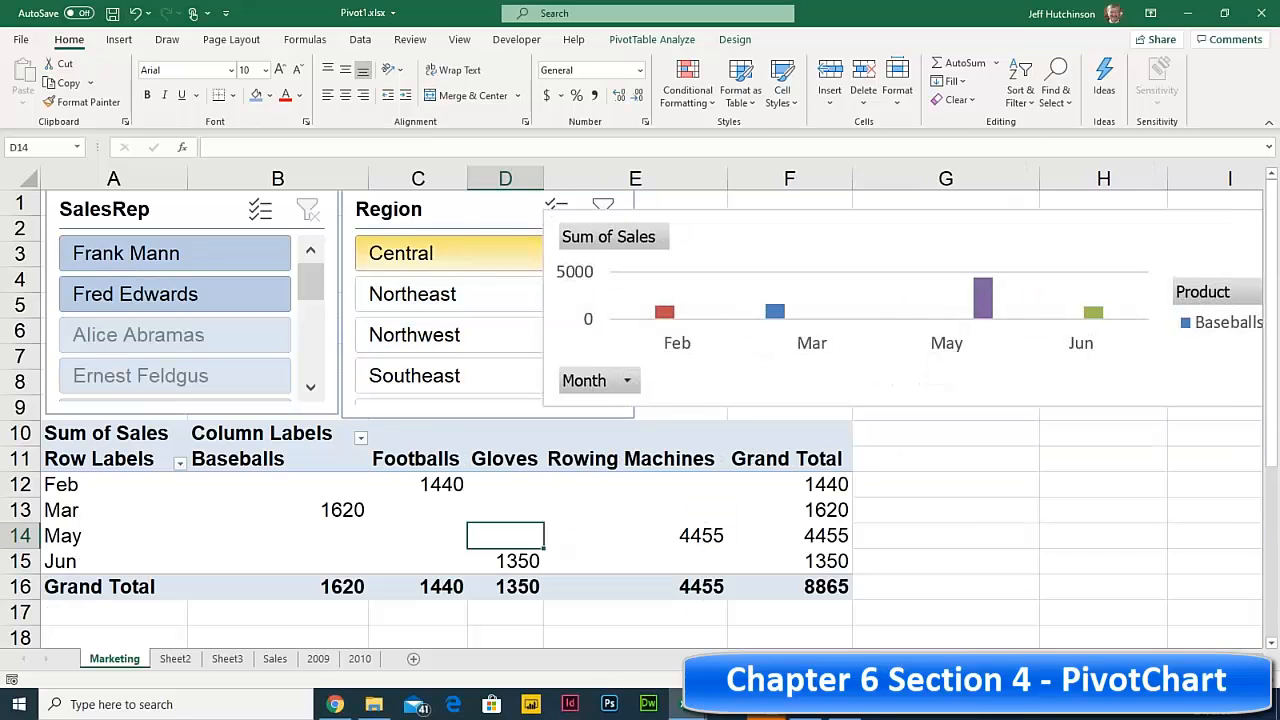
pyautogui.click(437, 380)
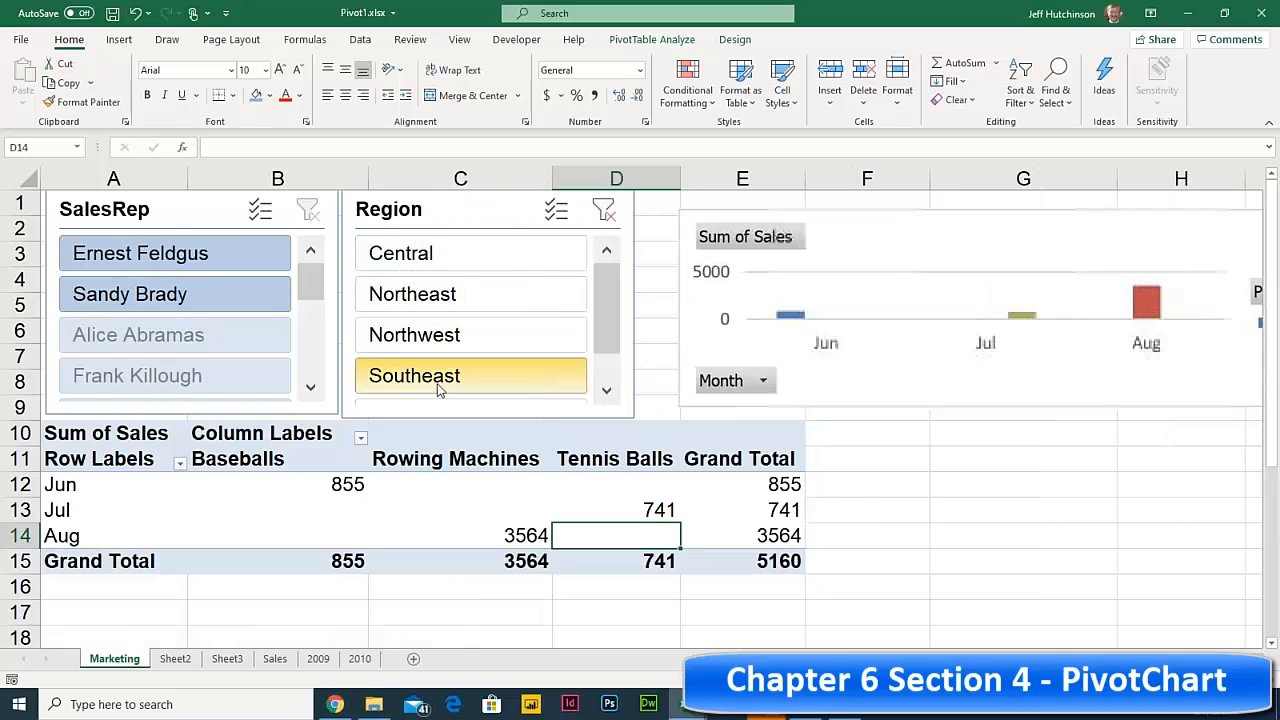
pyautogui.click(606, 390)
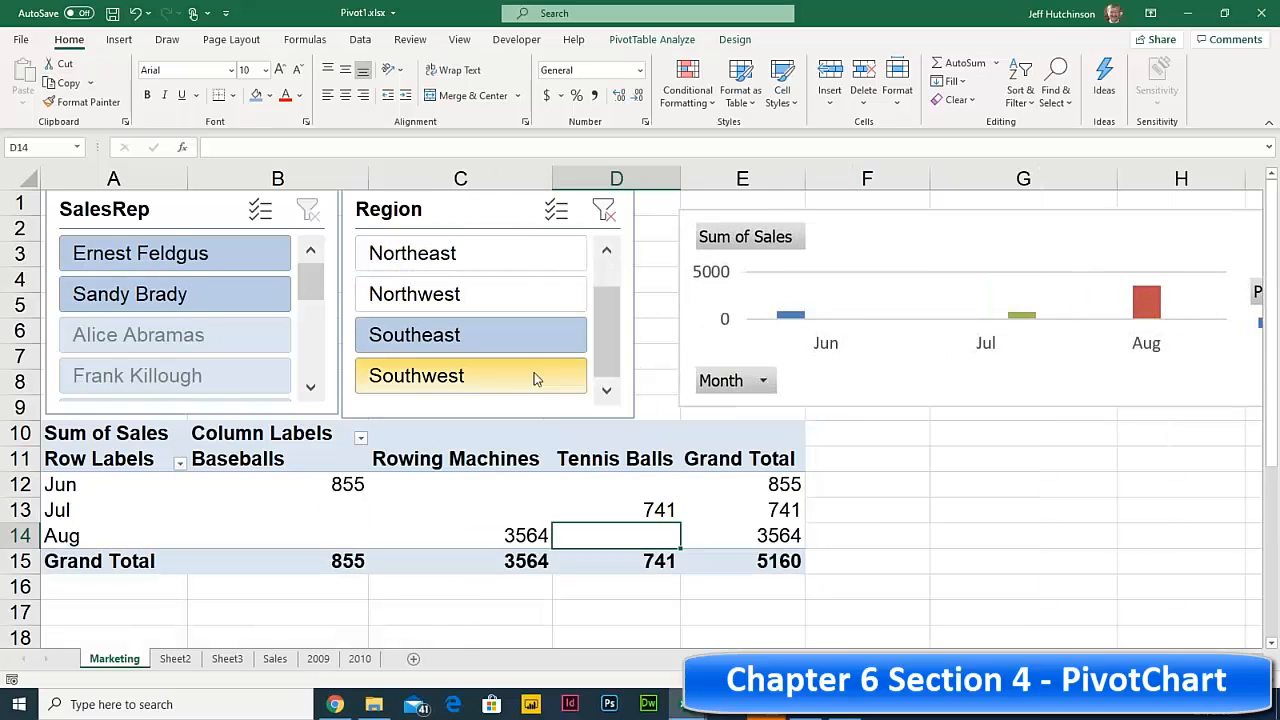
pyautogui.click(458, 377)
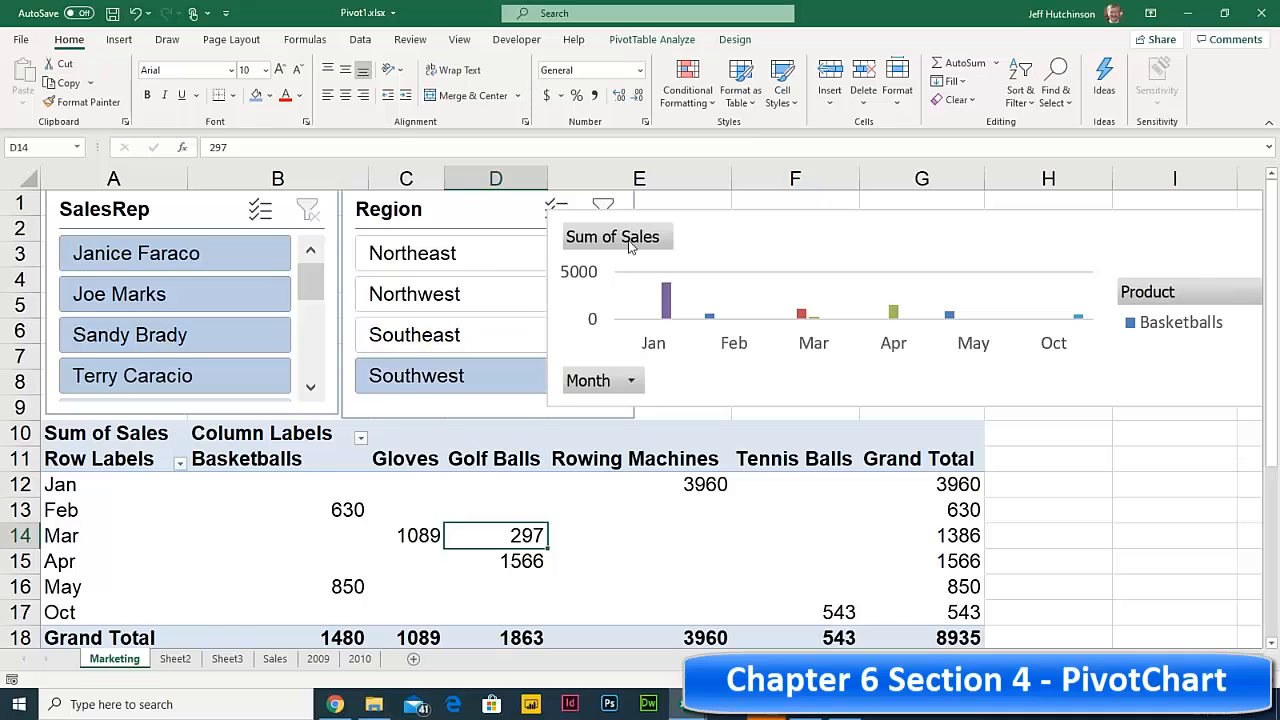
pyautogui.click(465, 252)
pyautogui.click(525, 213)
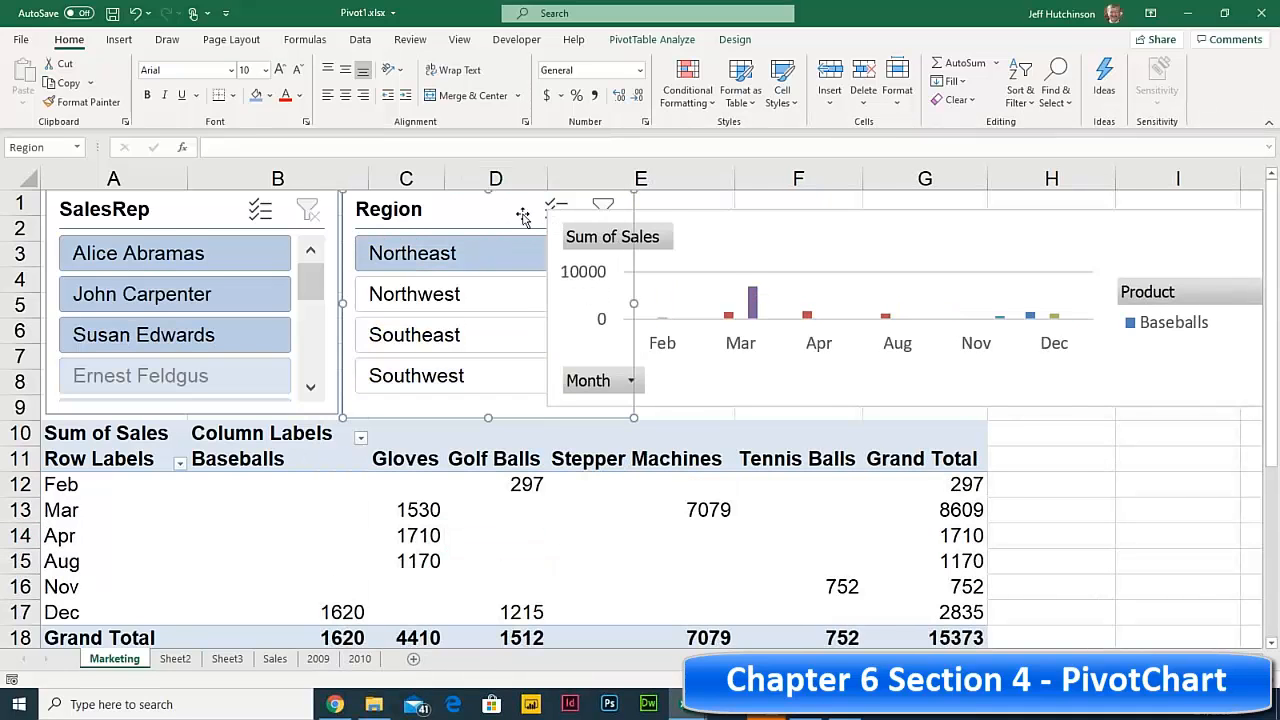
pyautogui.click(604, 204)
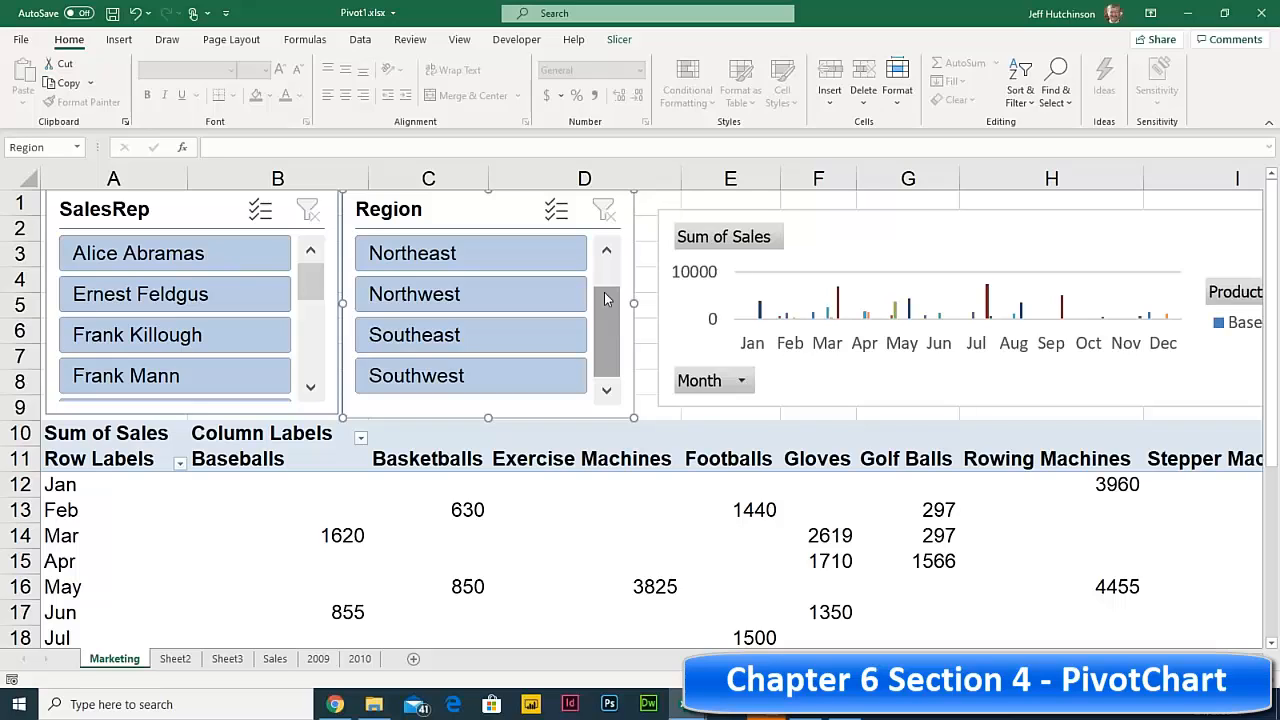
pyautogui.click(920, 228)
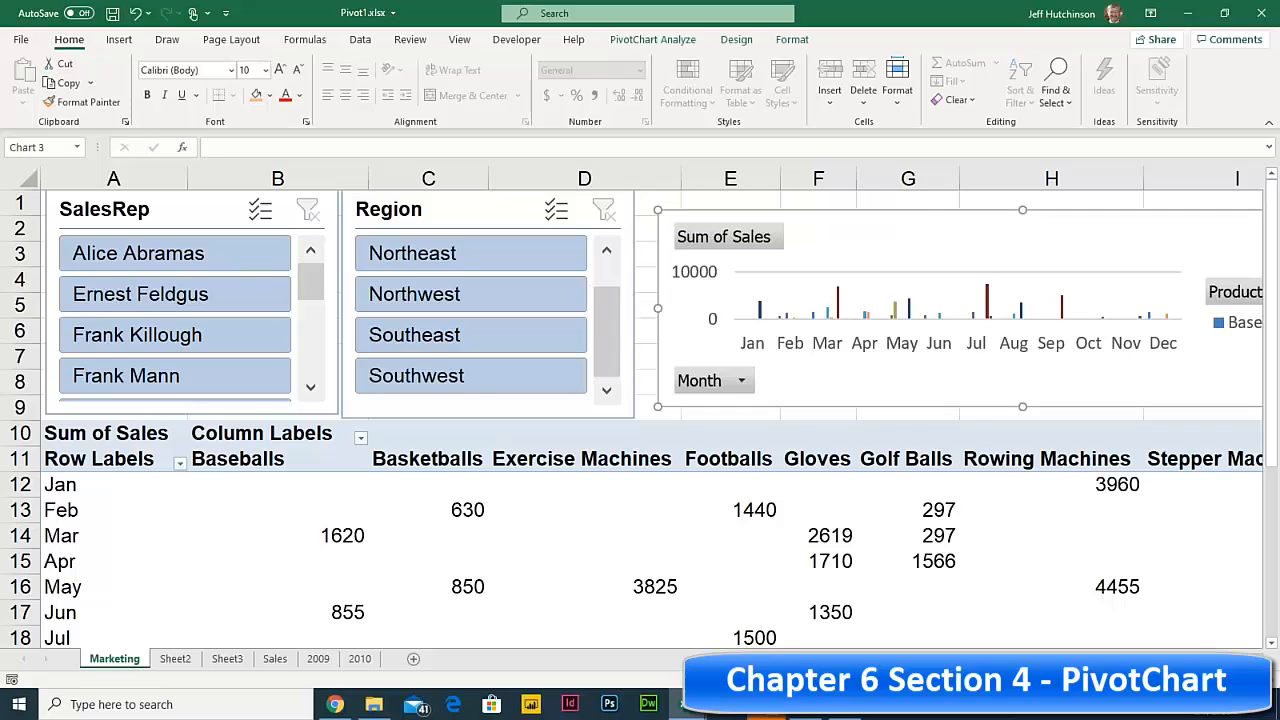
pyautogui.click(736, 40)
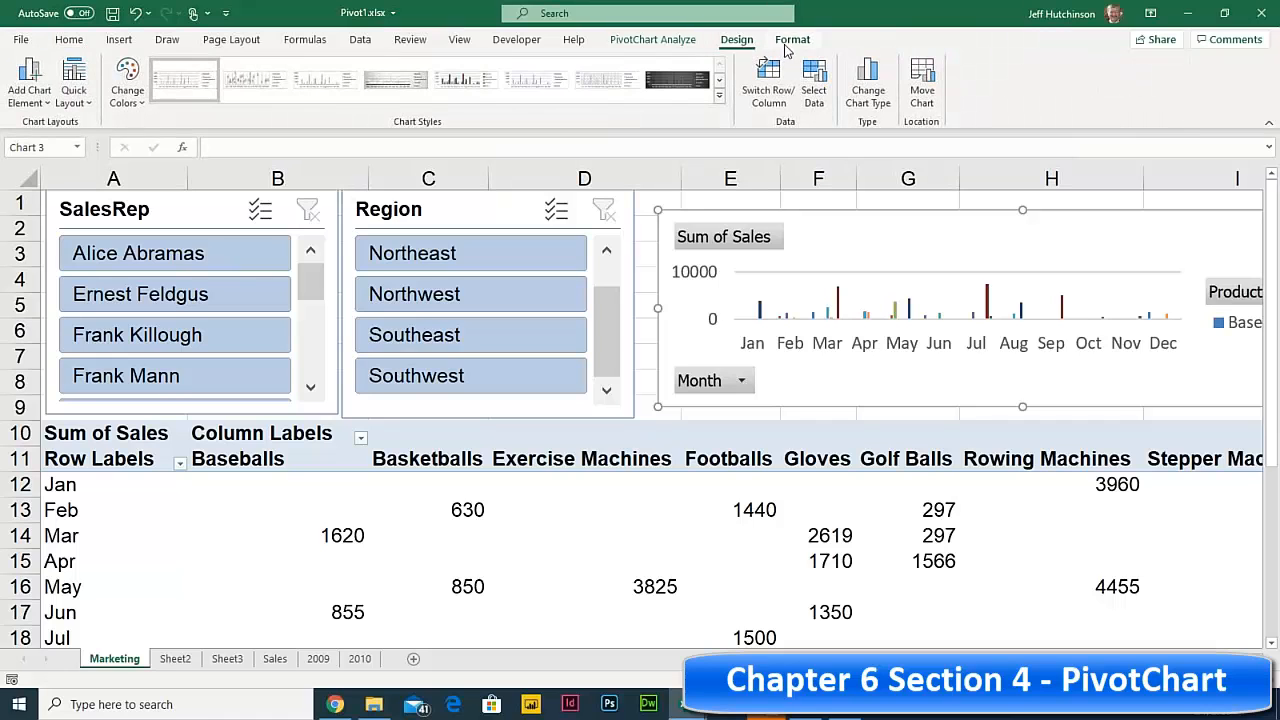
pyautogui.click(792, 40)
pyautogui.click(736, 40)
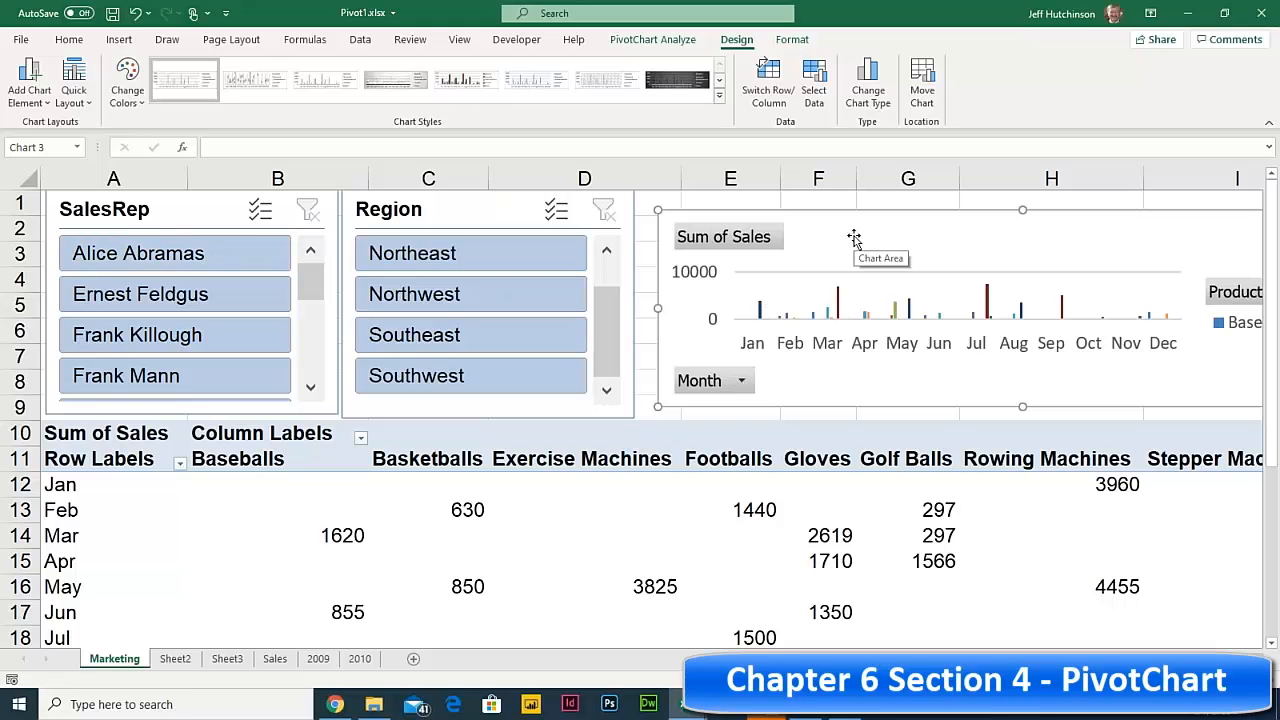
pyautogui.click(365, 515)
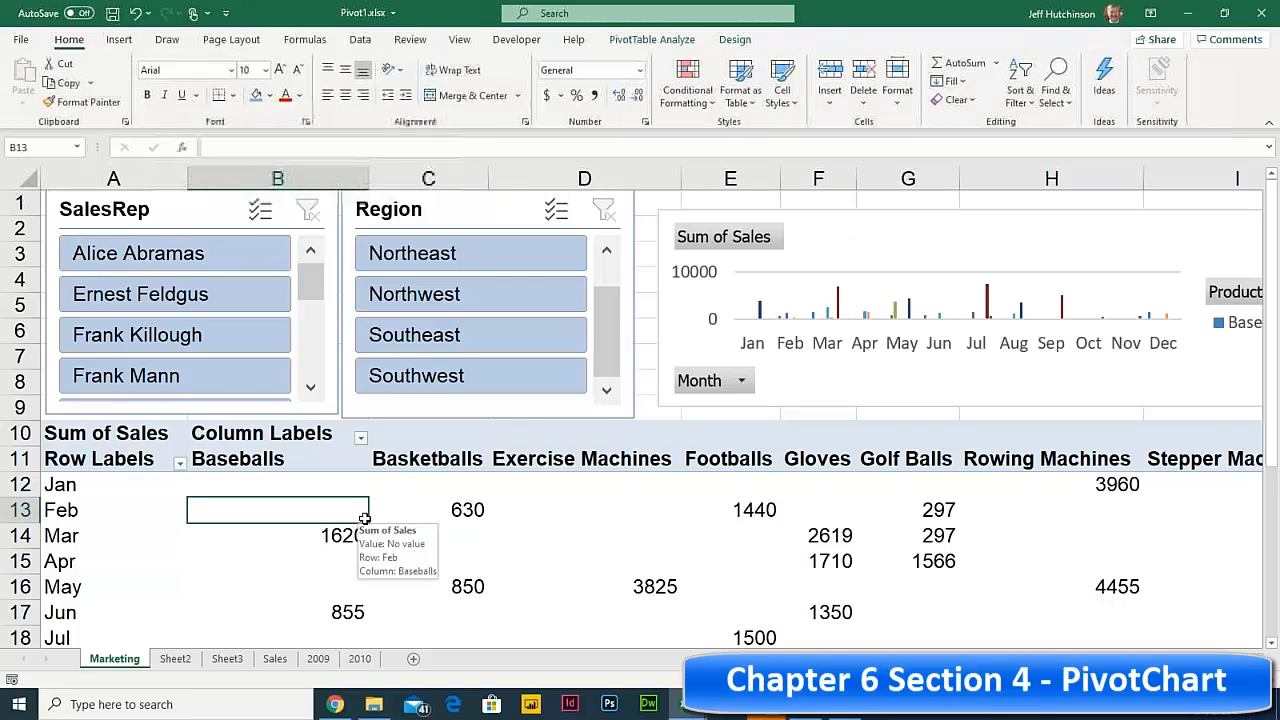
pyautogui.scroll(-1, 364, 518)
pyautogui.scroll(1, 364, 518)
pyautogui.scroll(-3, 364, 518)
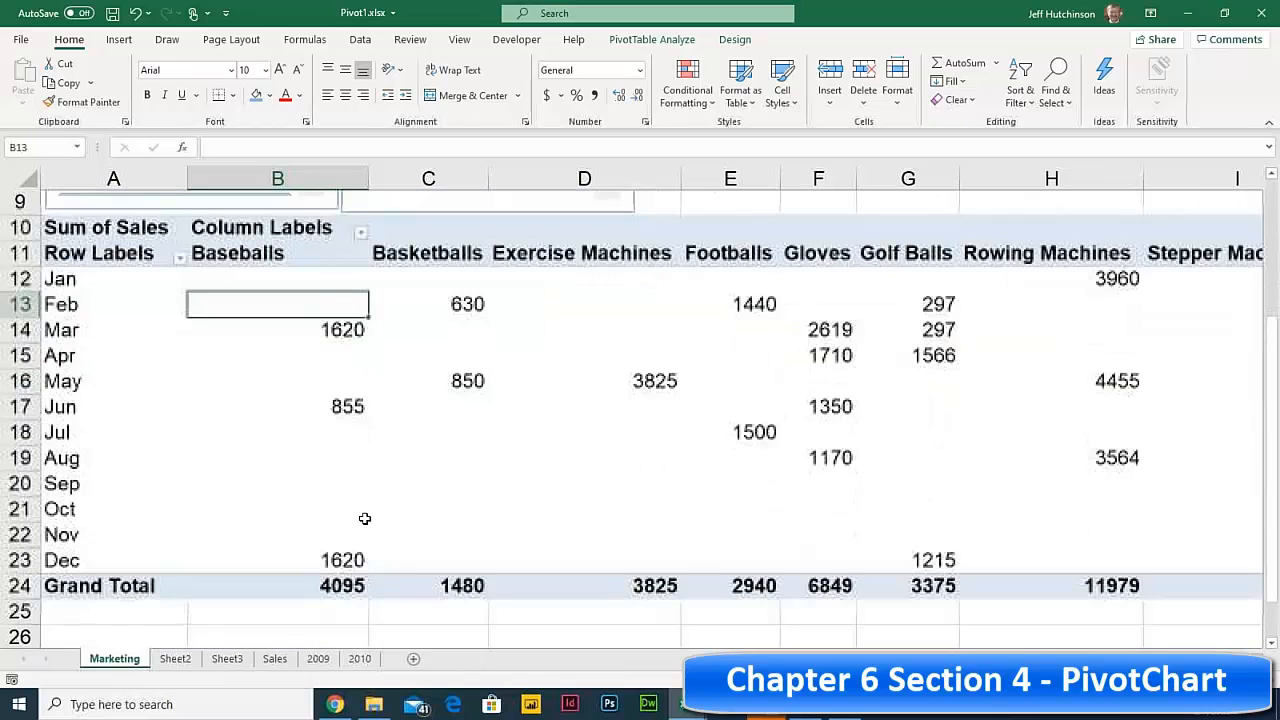
pyautogui.scroll(4, 365, 517)
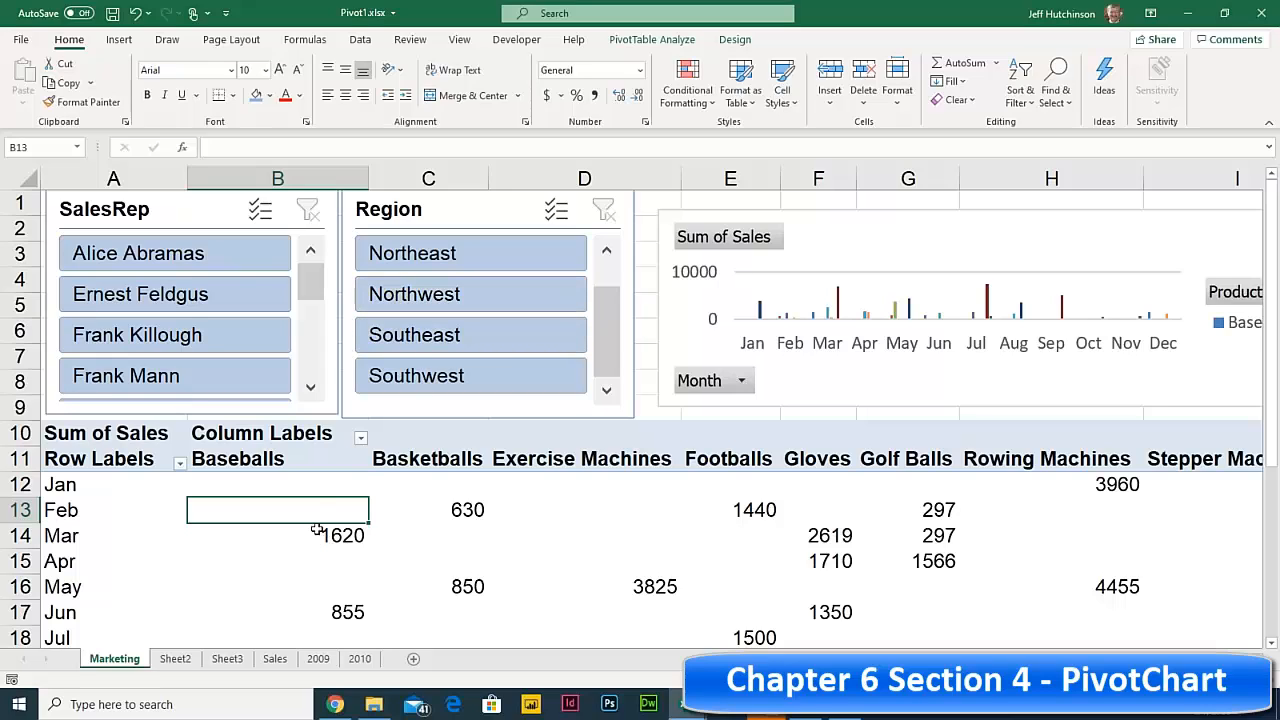
pyautogui.click(313, 487)
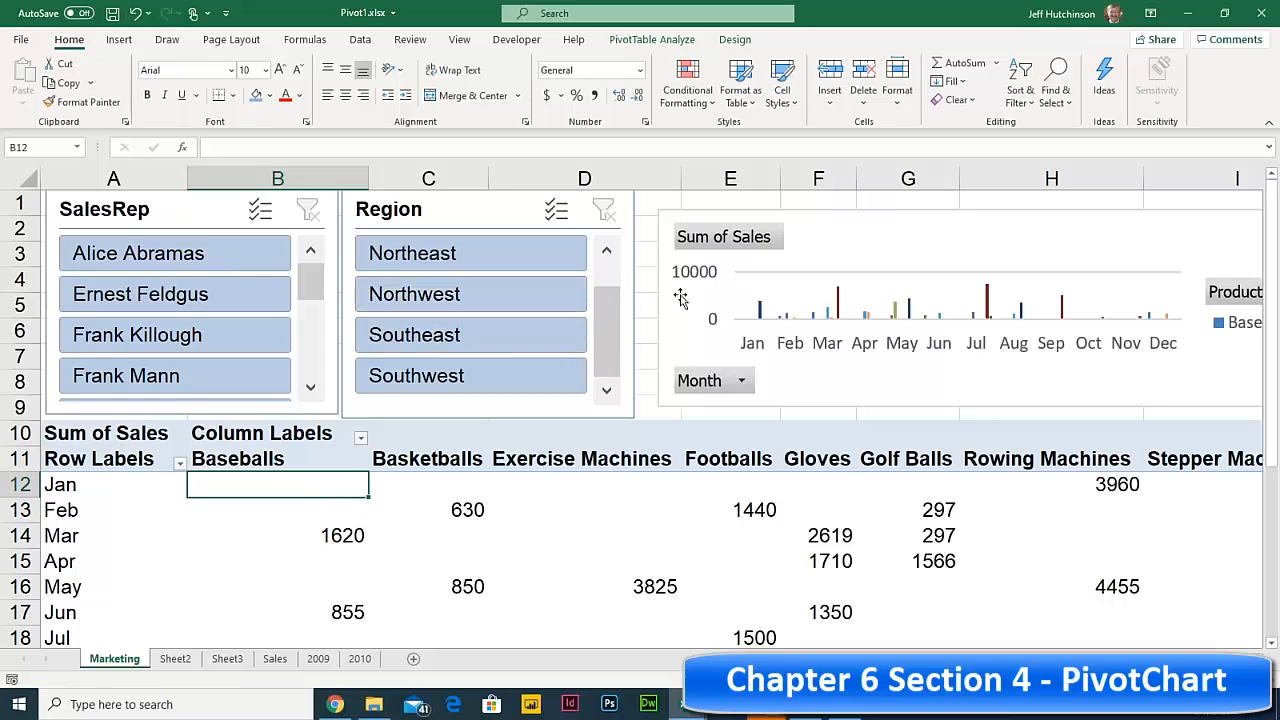
pyautogui.click(331, 510)
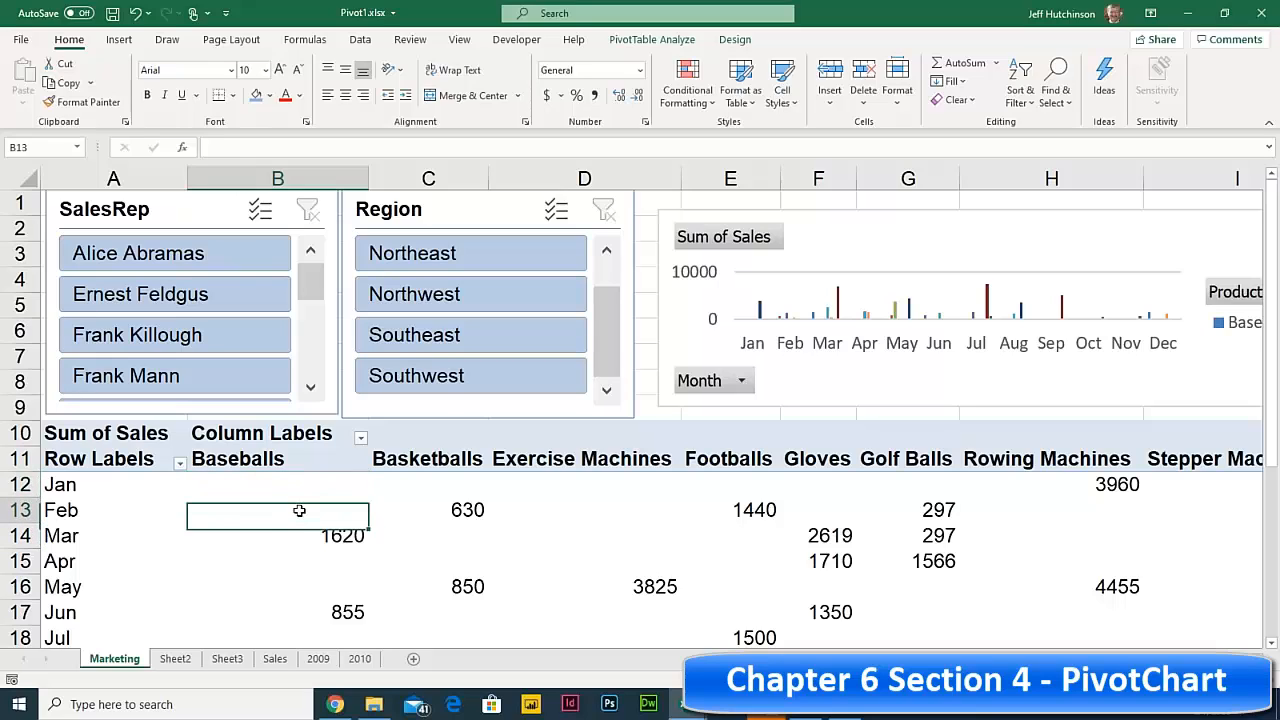
# - Bring up the course PDF and highlight its PivotTable Formatting heading
pyautogui.click(335, 704)
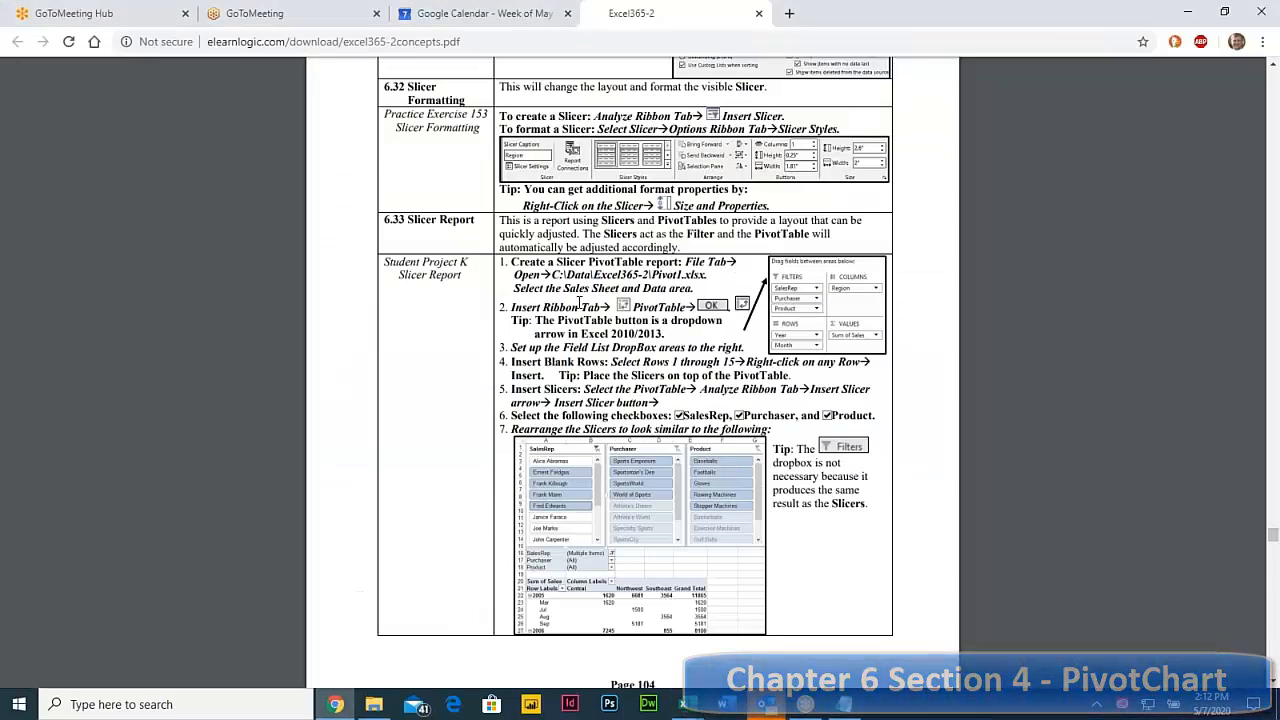
pyautogui.scroll(-5, 578, 302)
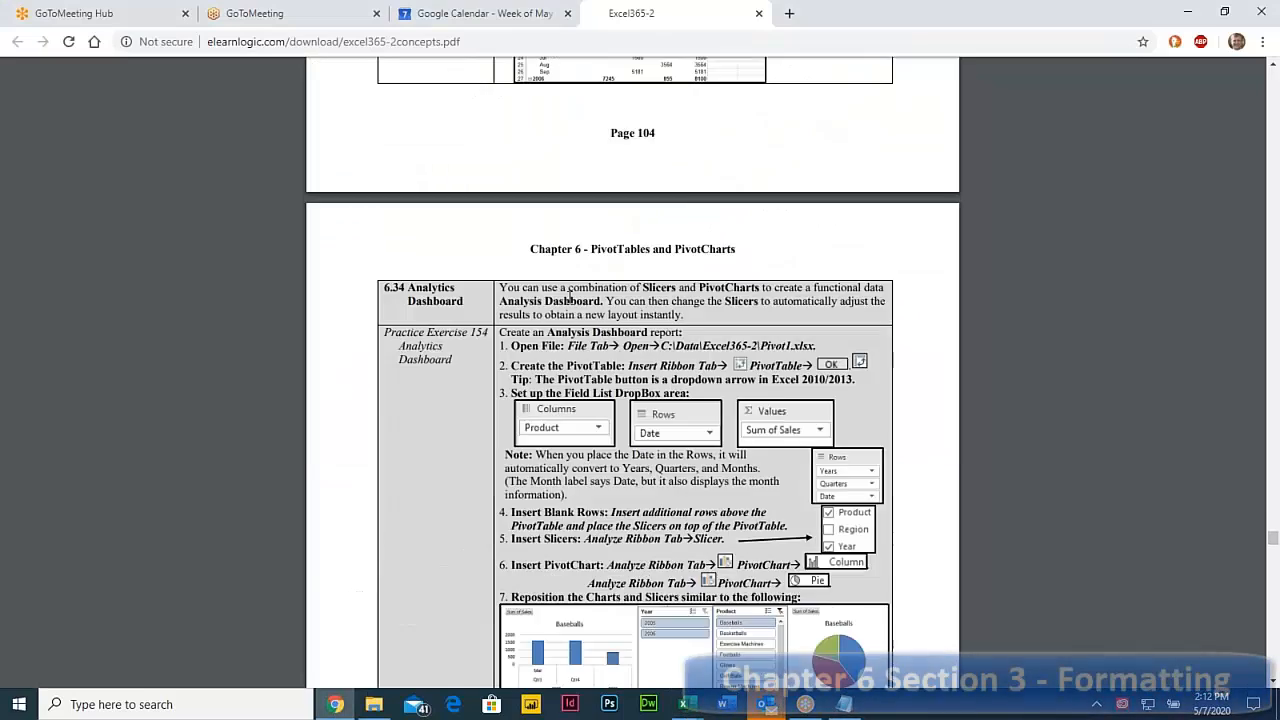
pyautogui.scroll(-20, 569, 297)
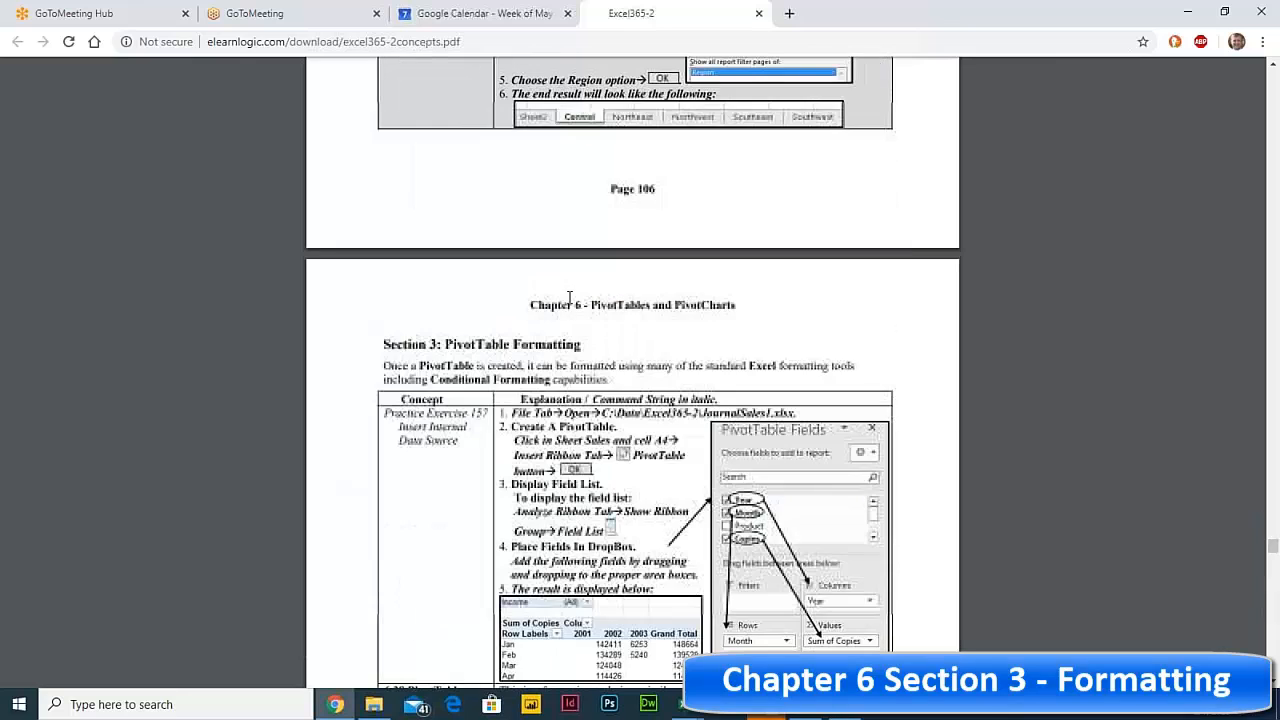
pyautogui.scroll(-1, 479, 403)
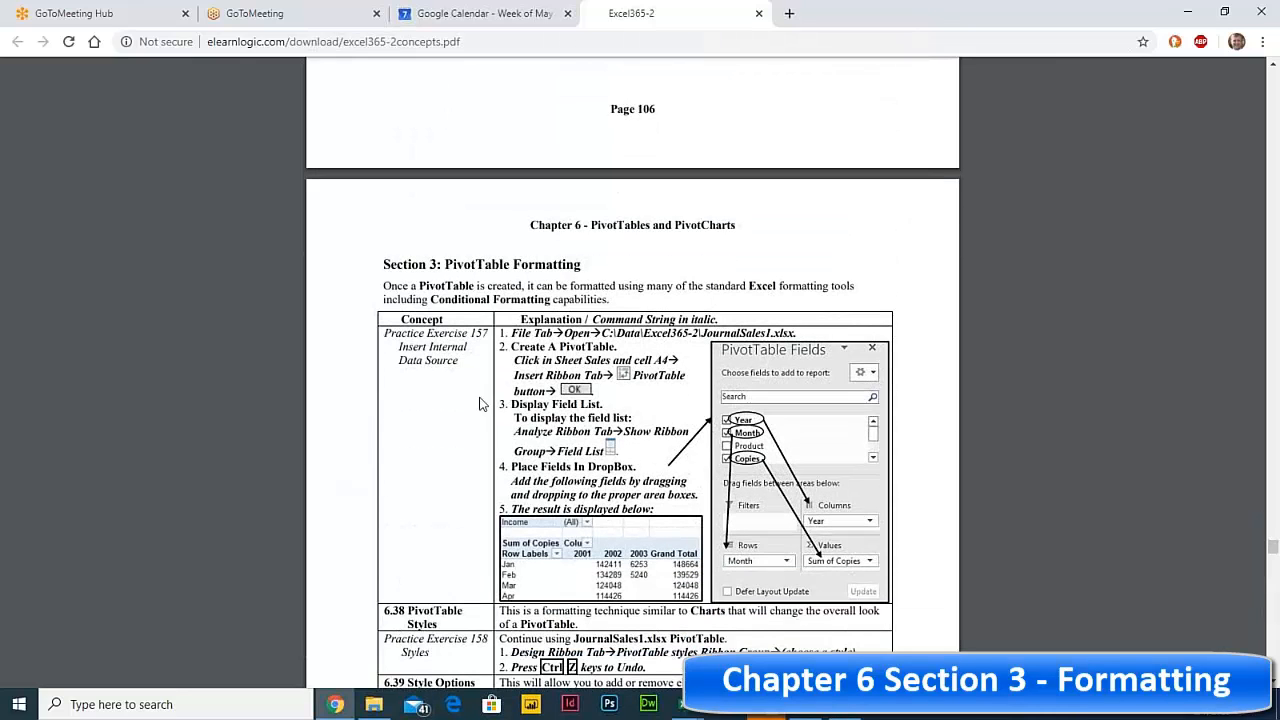
pyautogui.moveTo(445, 266); pyautogui.dragTo(598, 260)
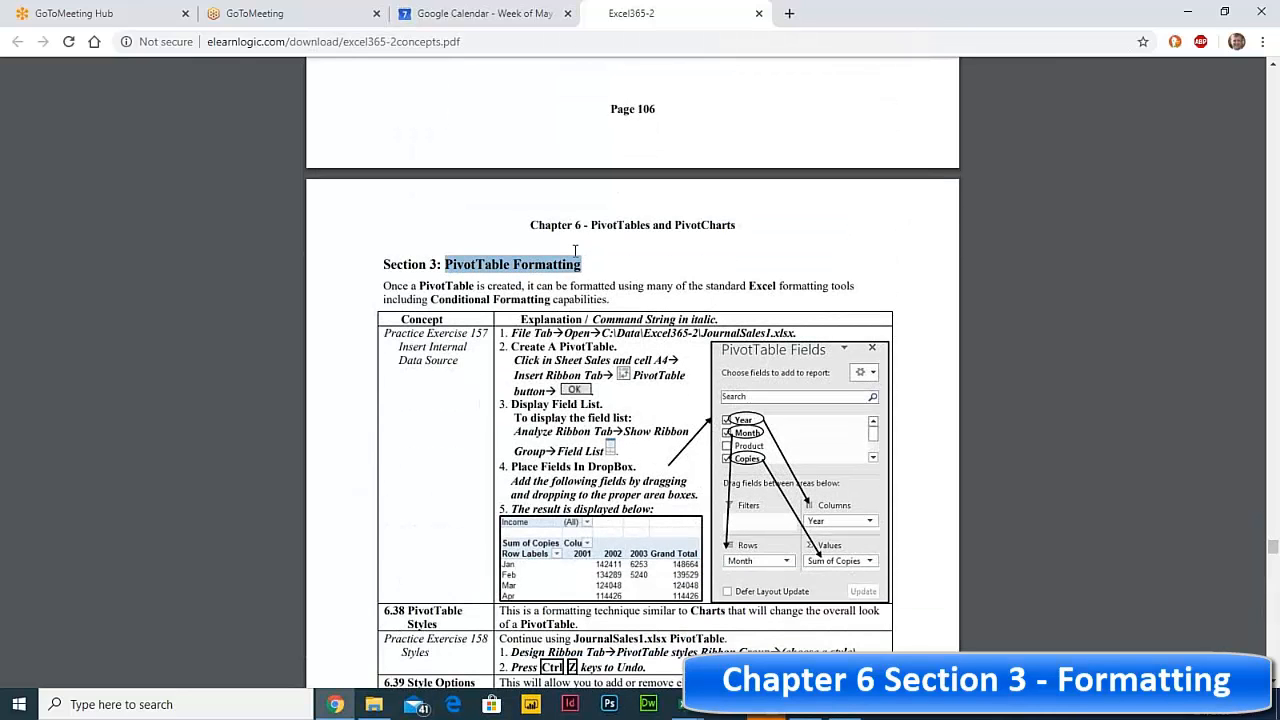
# - Read through to the 6.42 Conditional Formatting rule, then minimize Chrome
pyautogui.scroll(-1, 485, 386)
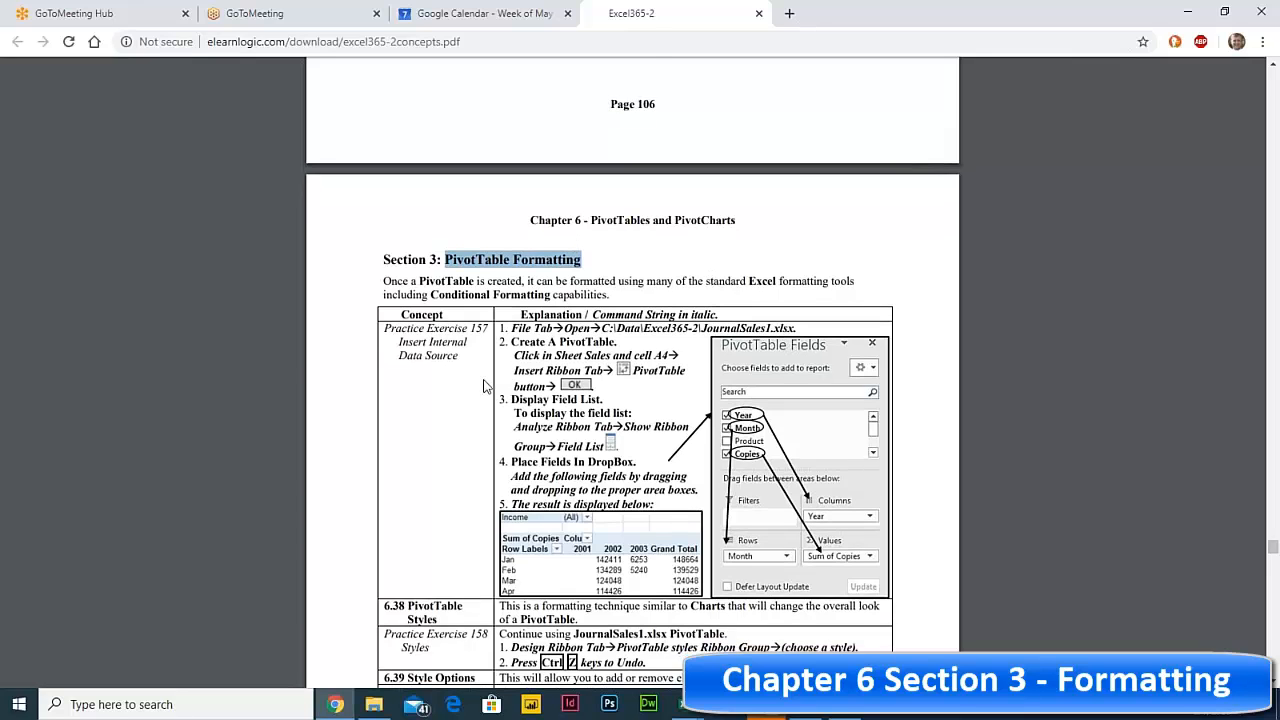
pyautogui.scroll(-3, 483, 386)
pyautogui.moveTo(406, 371); pyautogui.dragTo(479, 400)
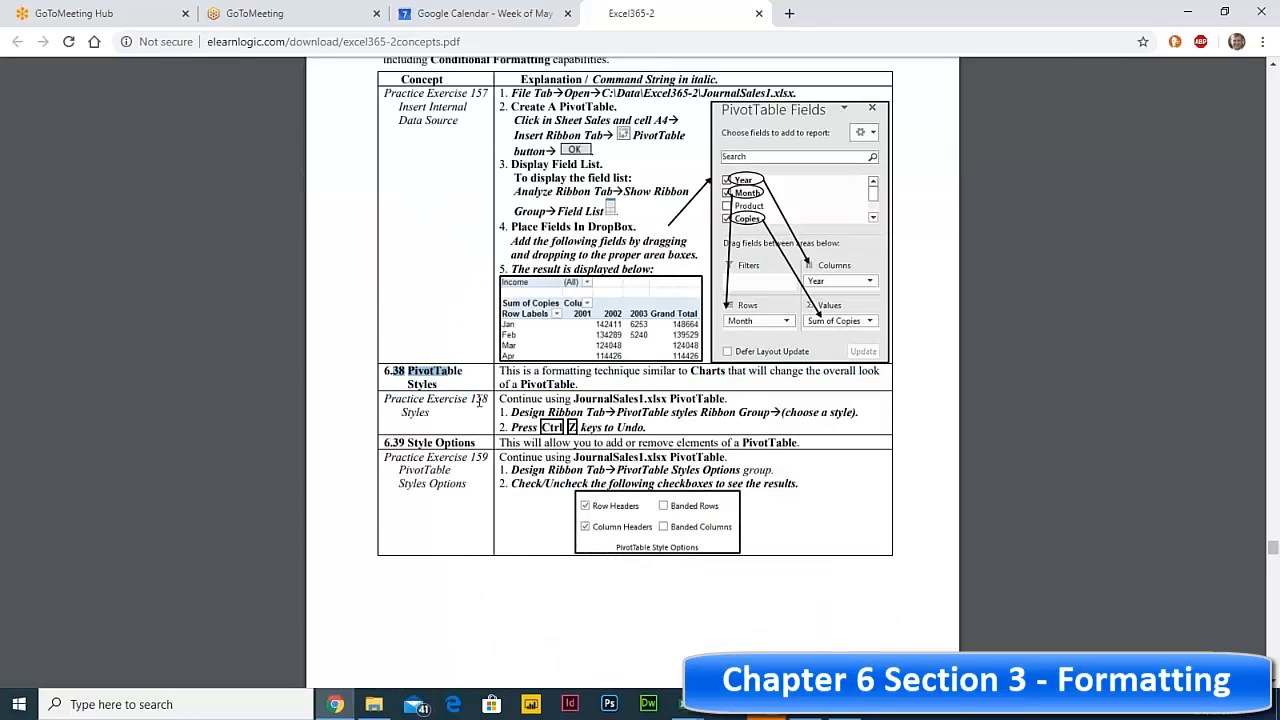
pyautogui.scroll(-3, 486, 429)
pyautogui.scroll(1, 486, 429)
pyautogui.moveTo(407, 202); pyautogui.dragTo(482, 220)
pyautogui.scroll(-3, 463, 333)
pyautogui.scroll(-8, 424, 380)
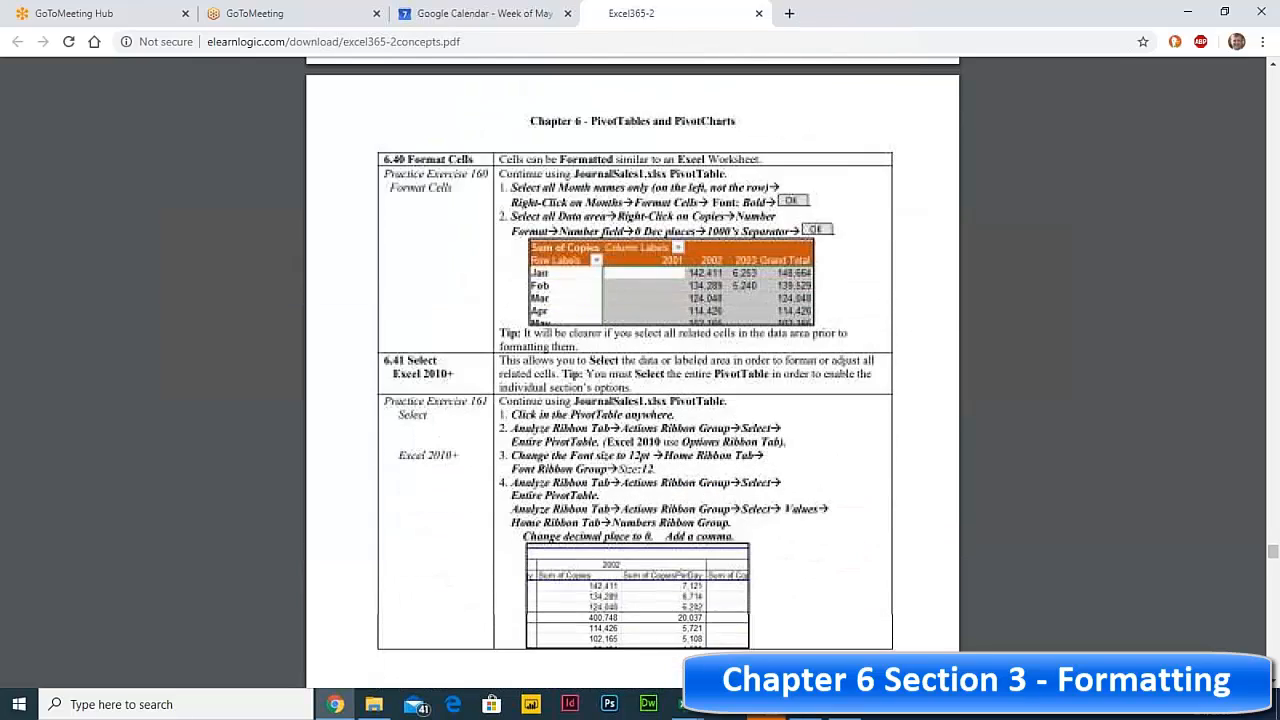
pyautogui.scroll(-10, 425, 382)
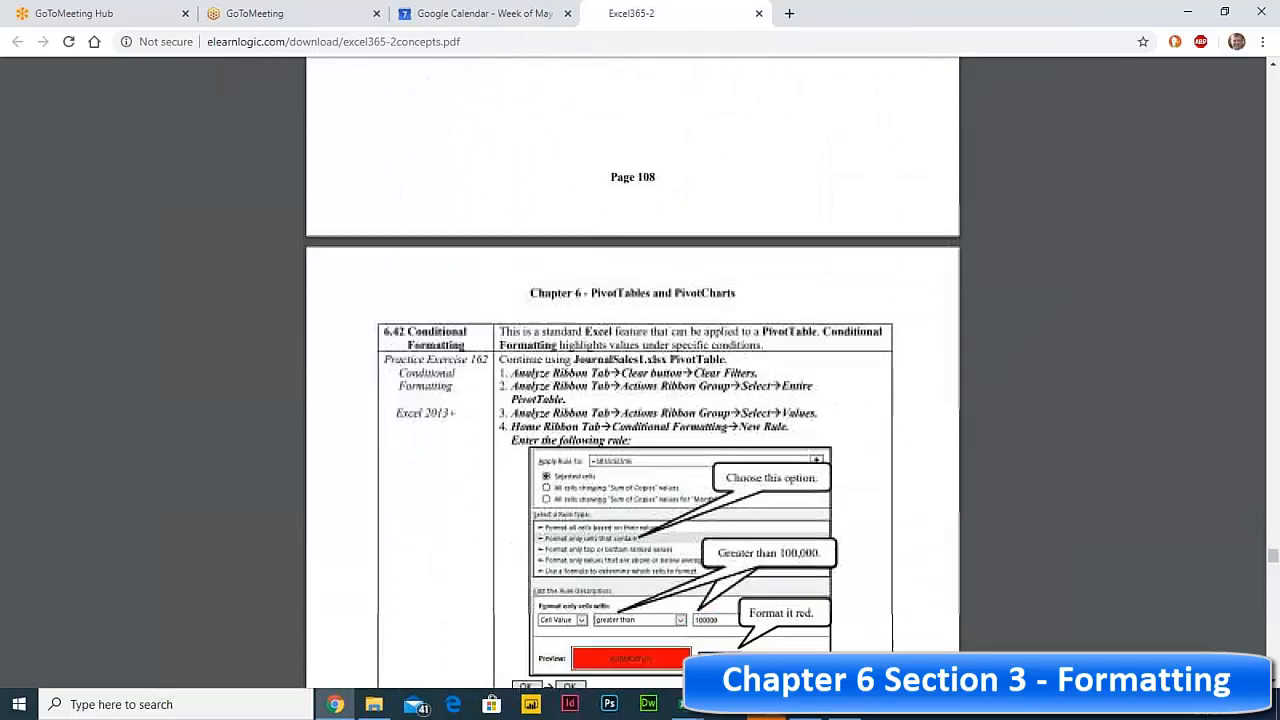
pyautogui.scroll(-3, 426, 385)
pyautogui.scroll(6, 426, 385)
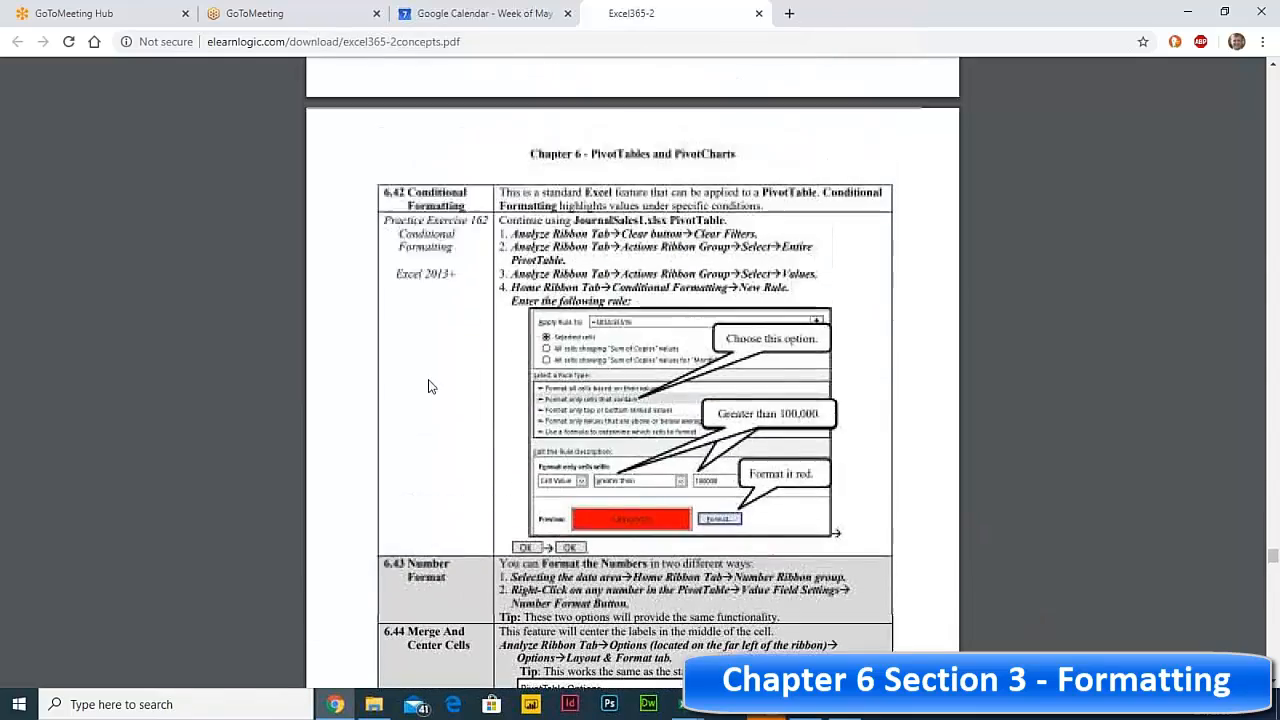
pyautogui.click(1186, 14)
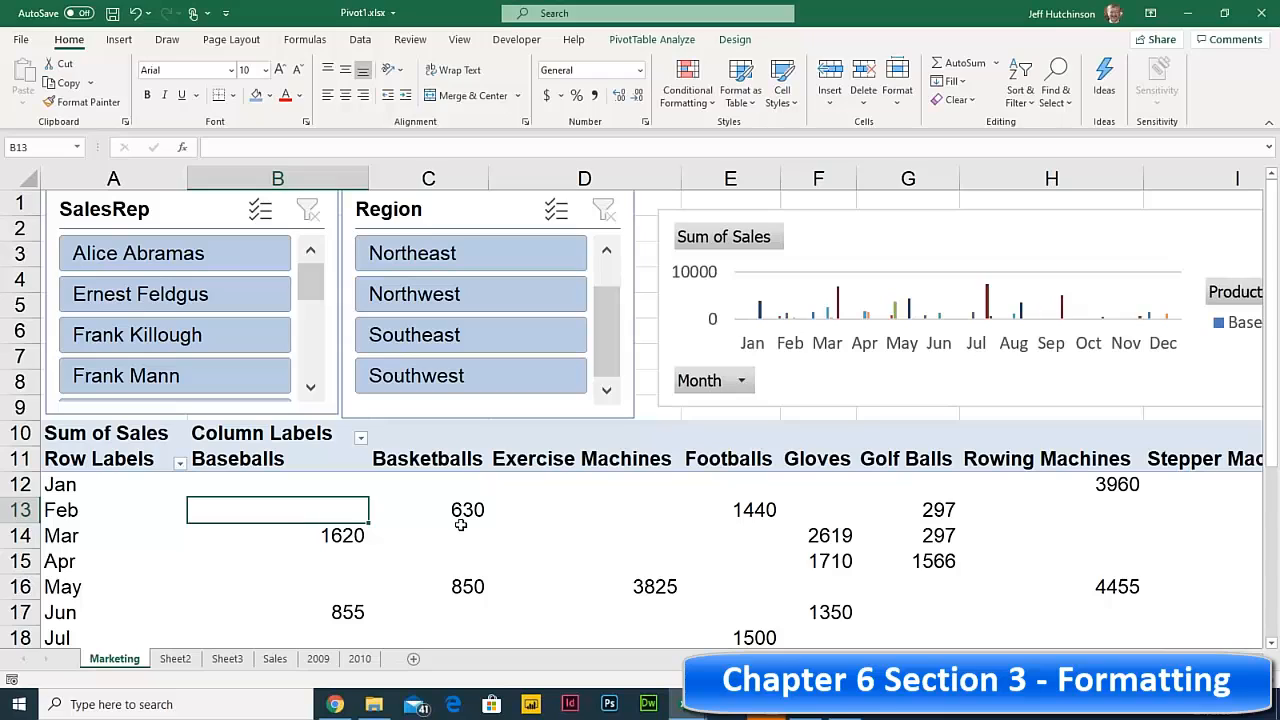
# - Try a teal medium PivotTable style with banded rows on and banded columns off
pyautogui.click(460, 525)
pyautogui.click(386, 507)
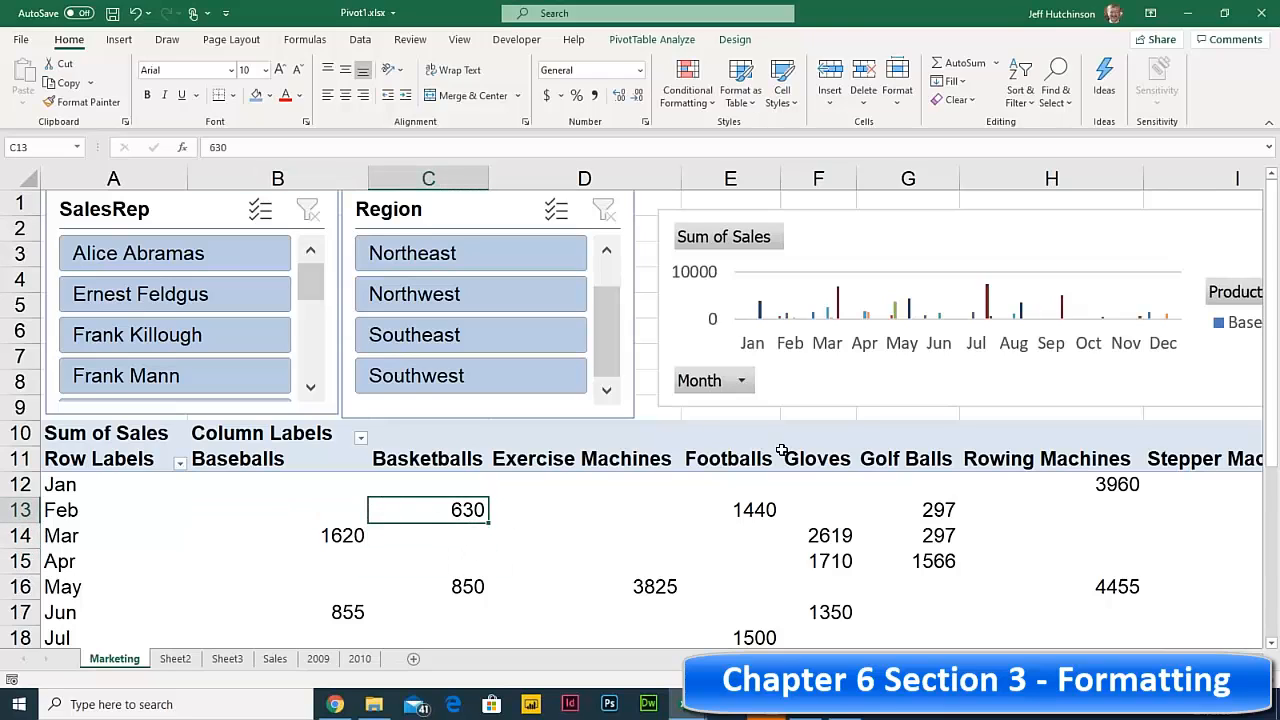
pyautogui.click(736, 42)
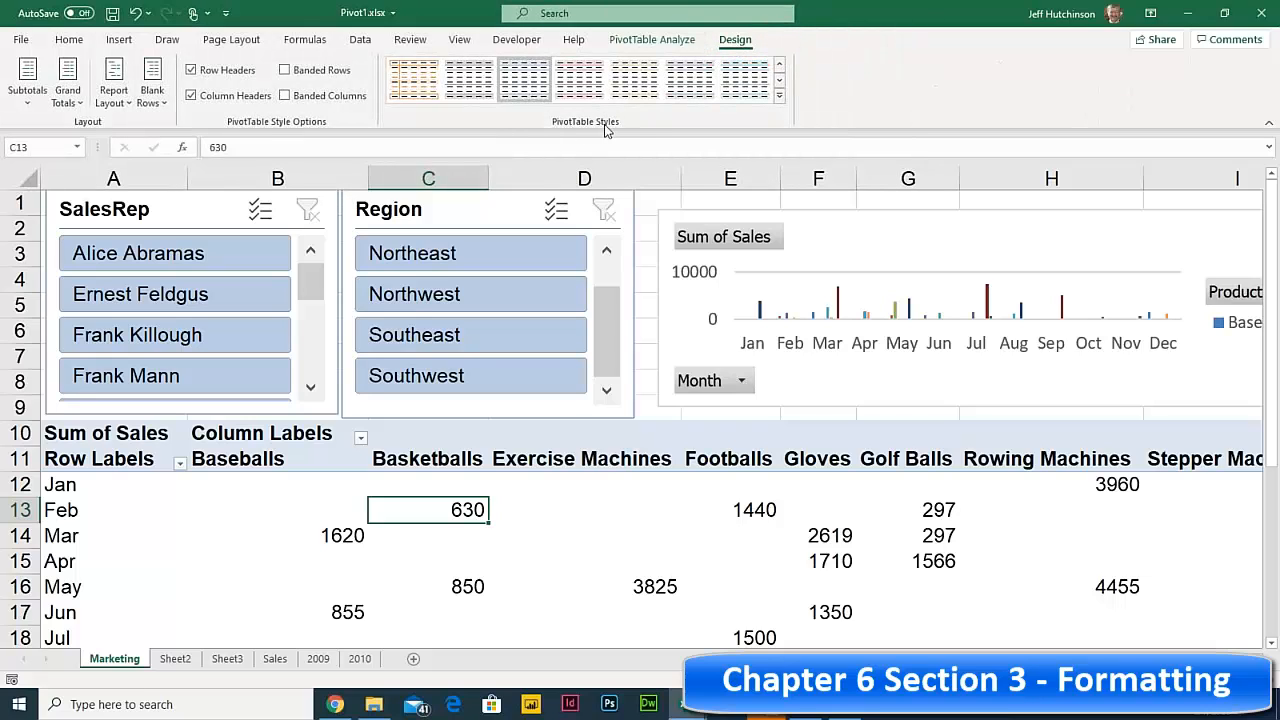
pyautogui.click(779, 96)
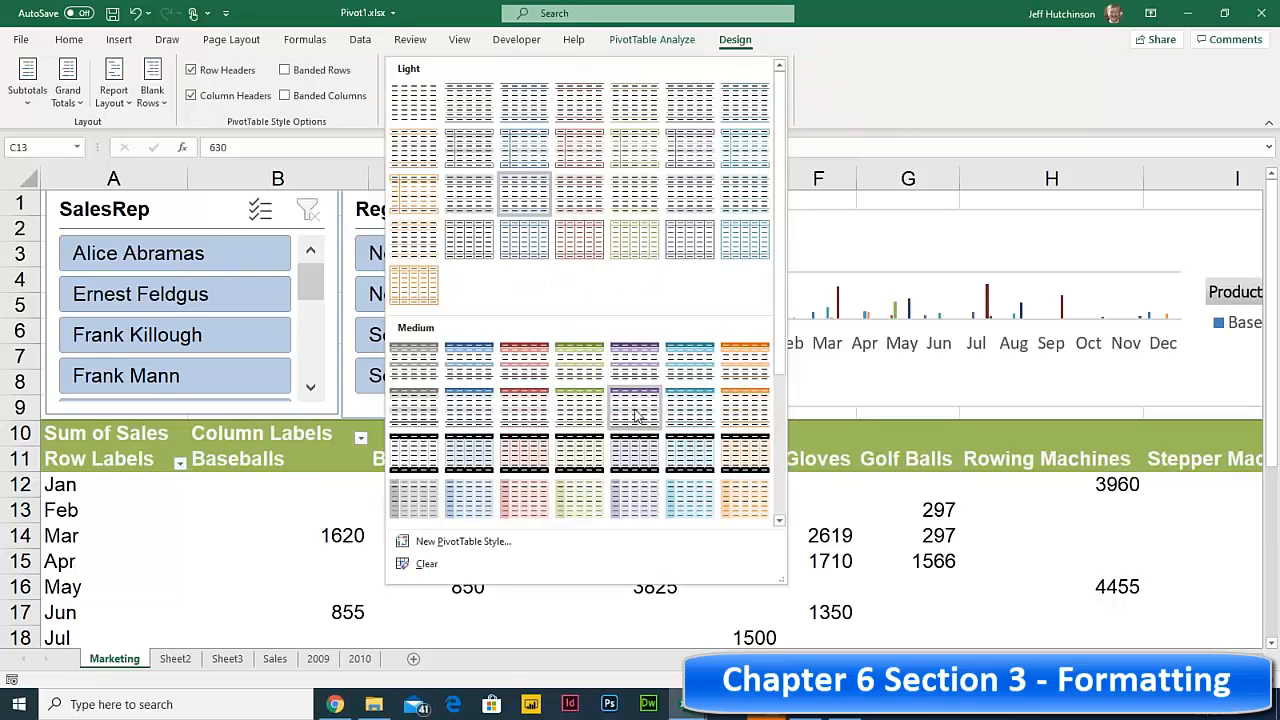
pyautogui.click(686, 408)
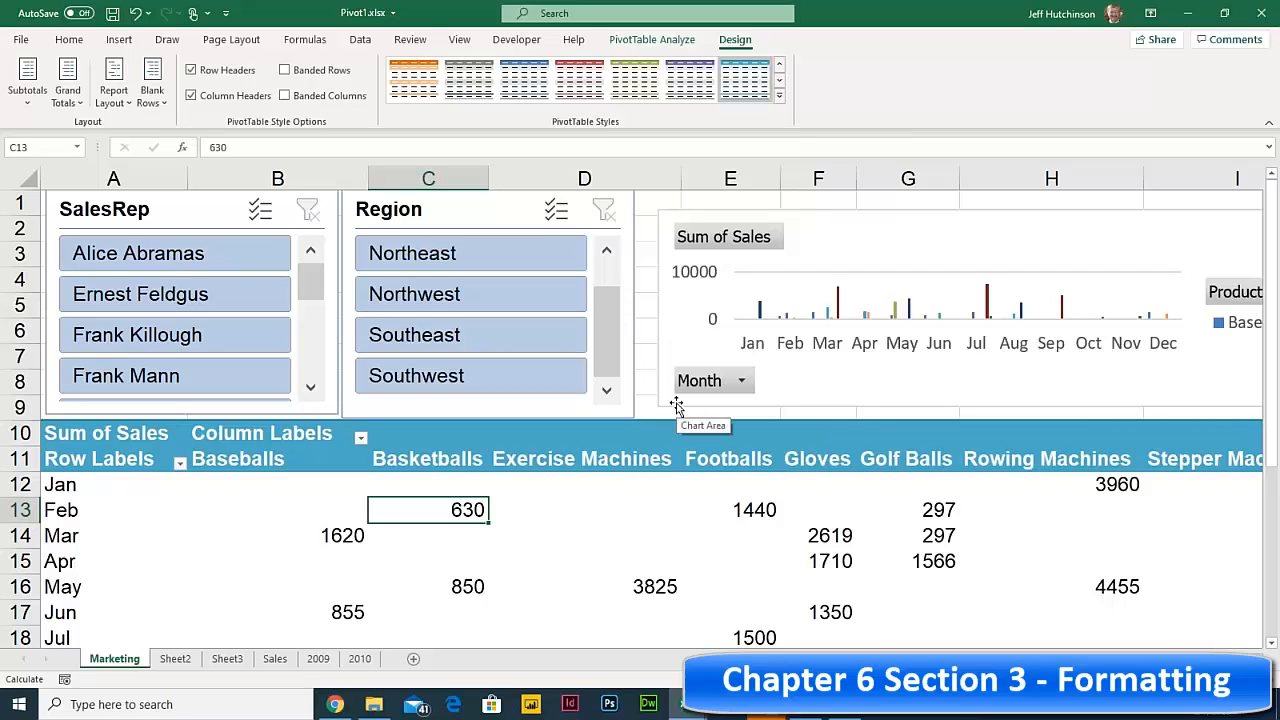
pyautogui.click(286, 96)
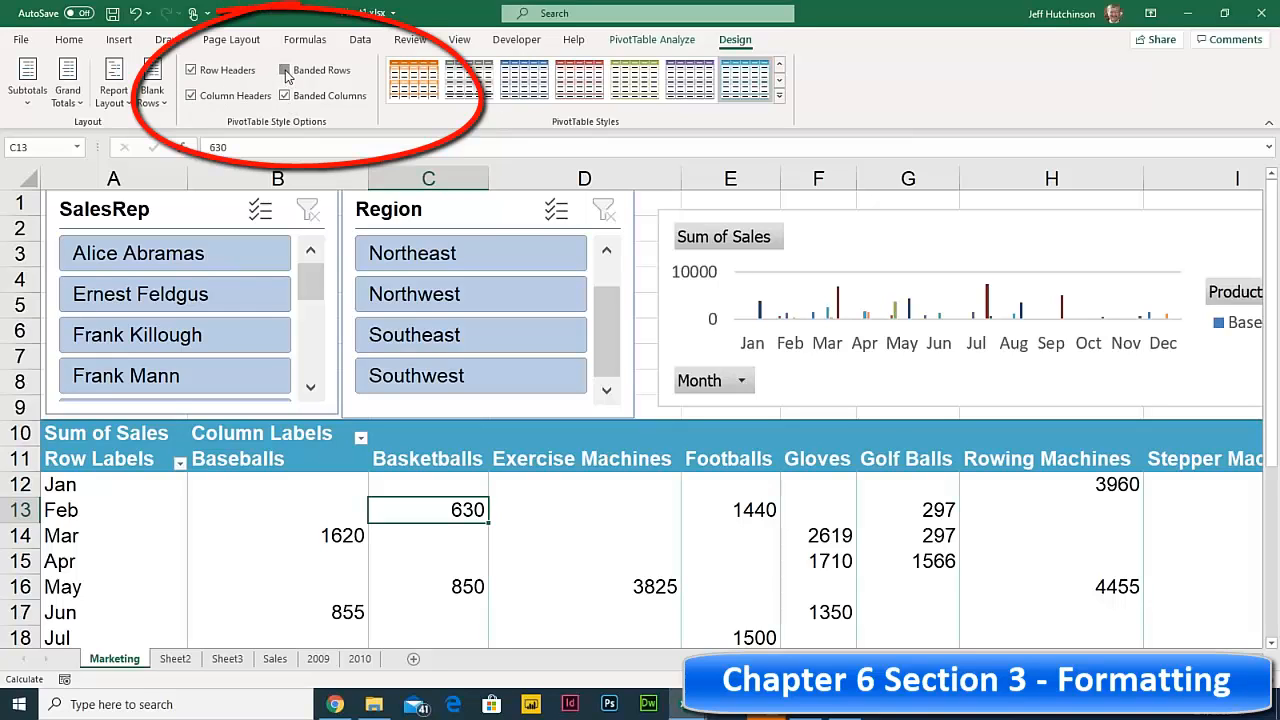
pyautogui.click(285, 70)
pyautogui.click(285, 96)
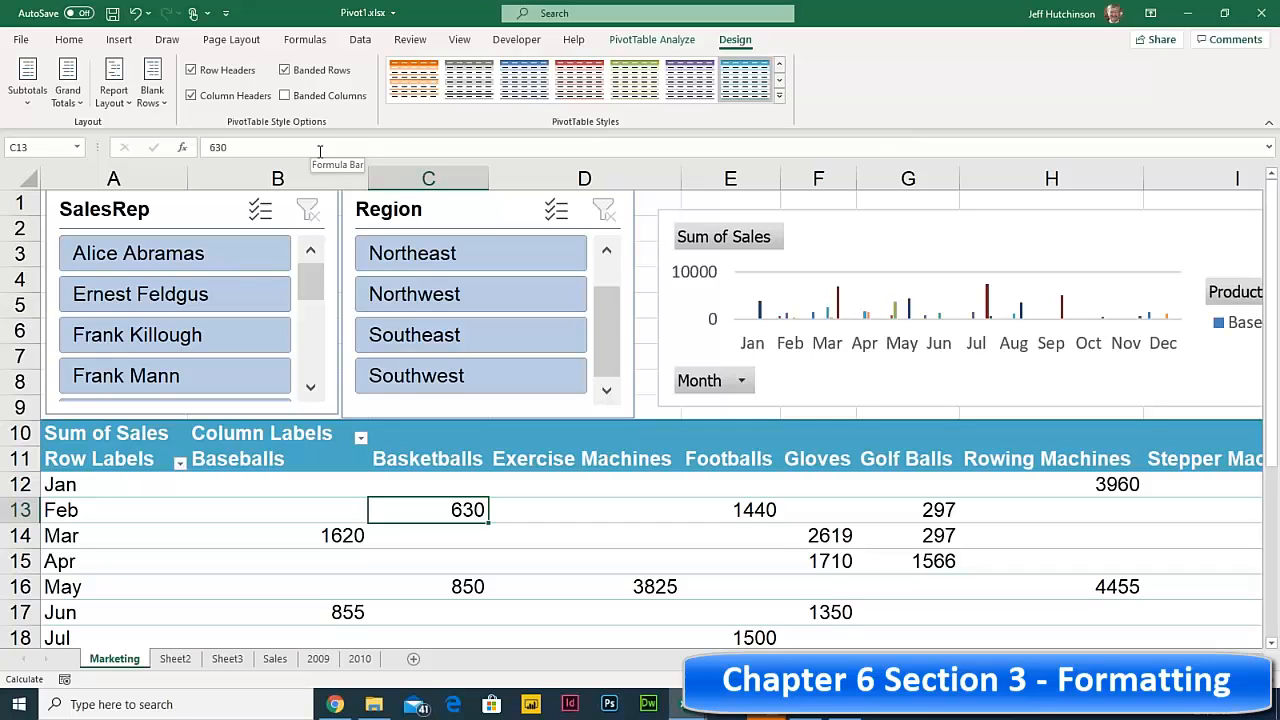
# - Try light-green and reddish styles, then settle on Light Green Pivot Style Medium 4 with banded rows
pyautogui.click(778, 99)
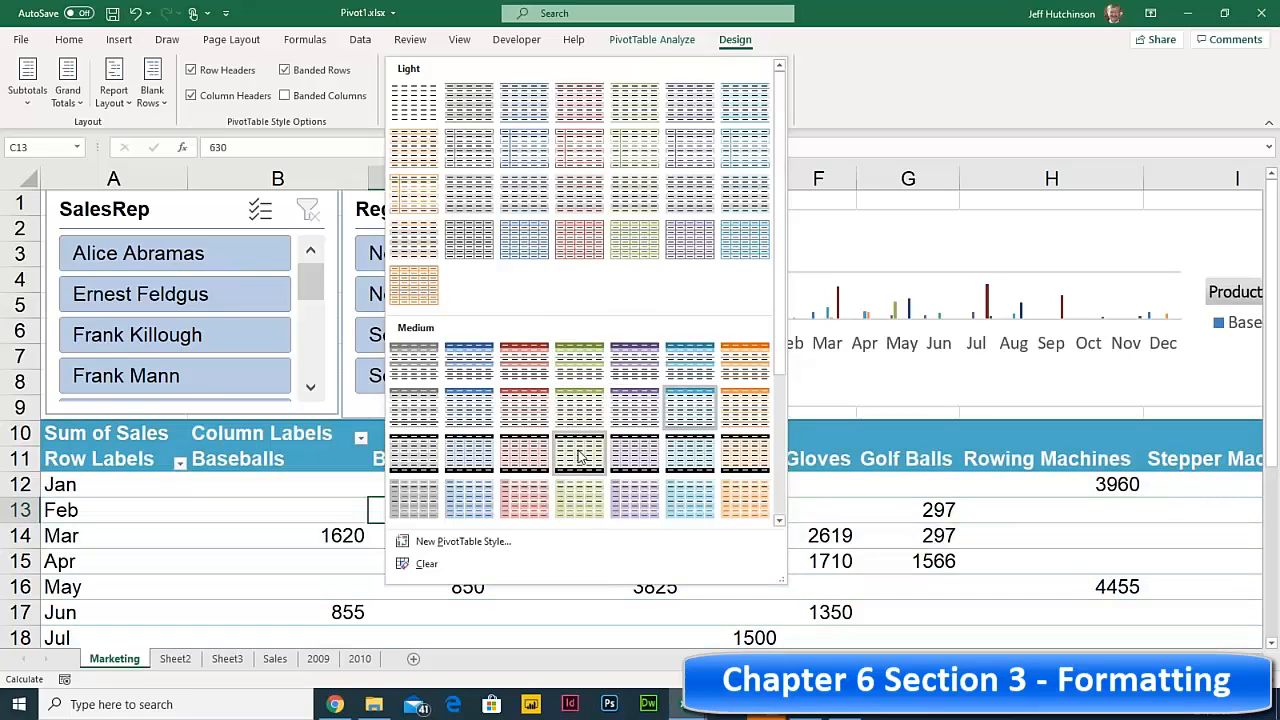
pyautogui.scroll(-3, 583, 455)
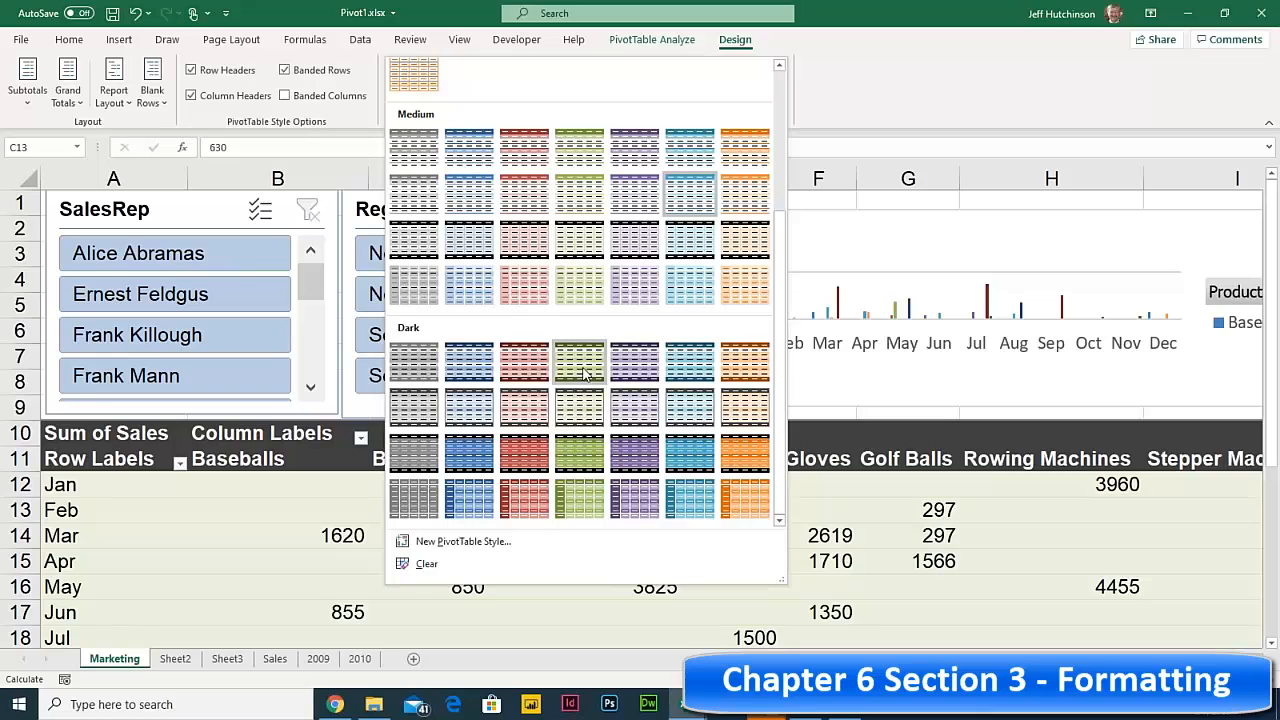
pyautogui.click(584, 408)
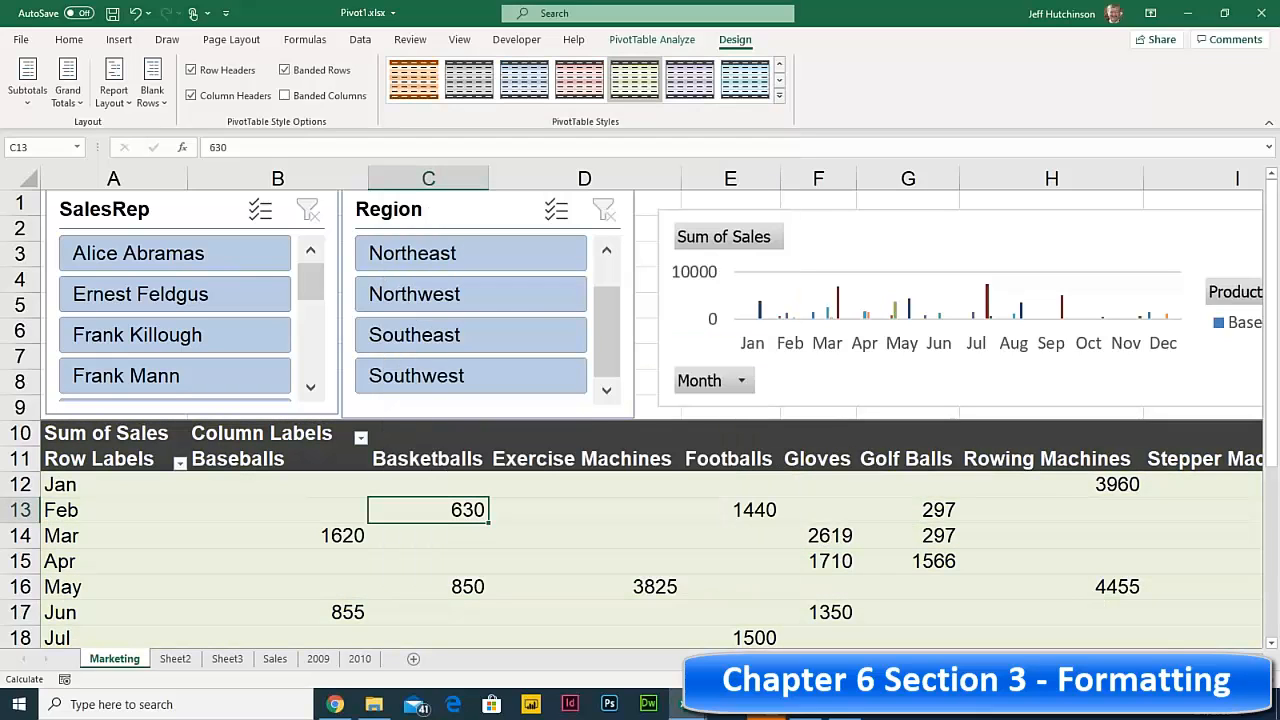
pyautogui.click(286, 71)
pyautogui.click(779, 95)
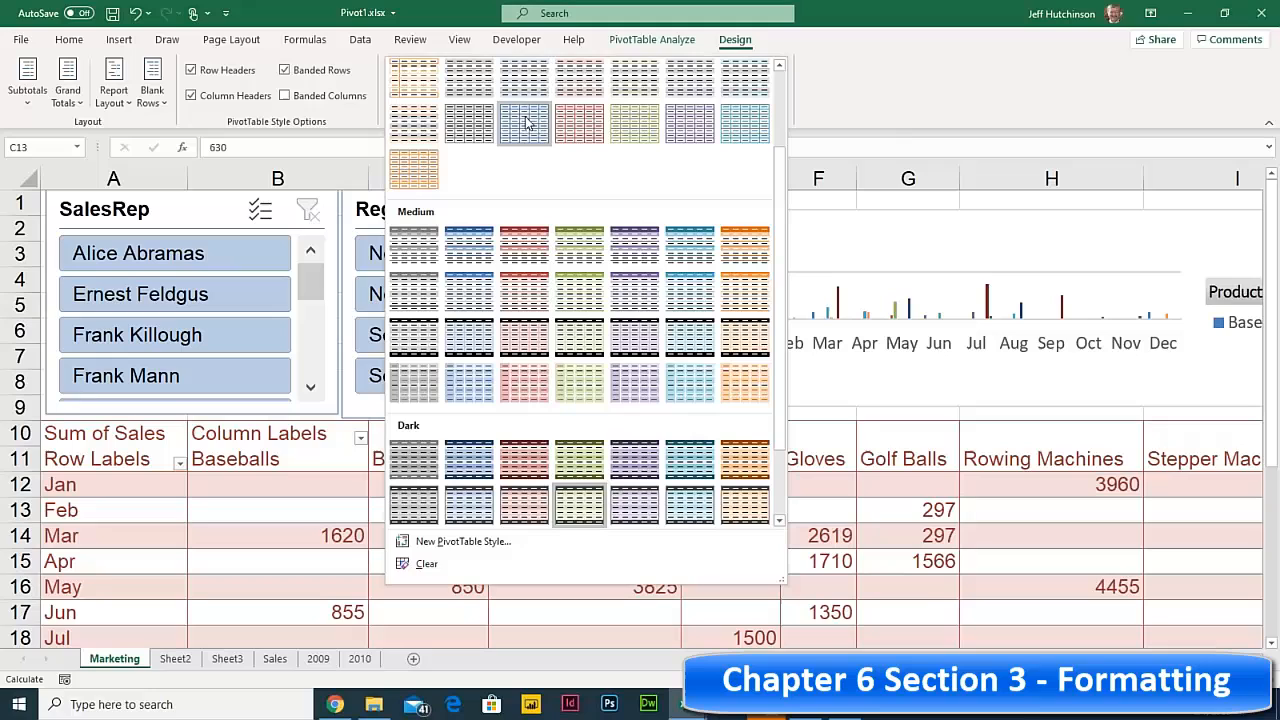
pyautogui.click(579, 122)
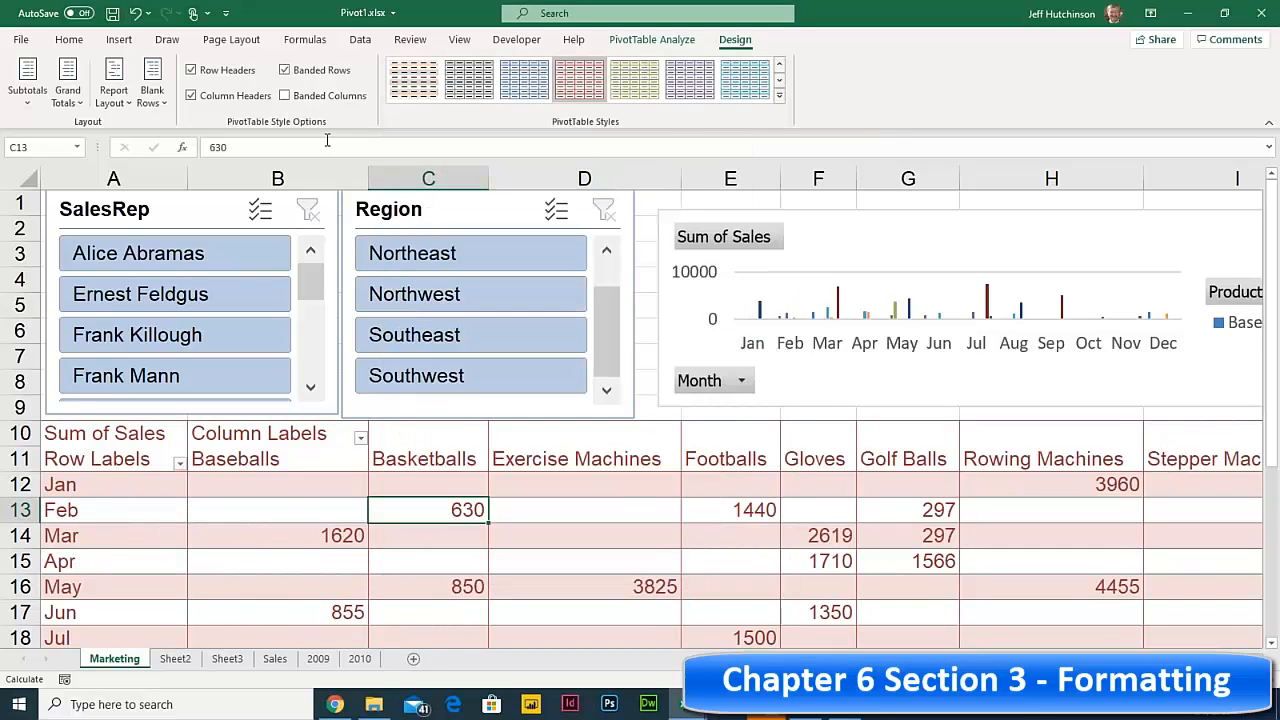
pyautogui.click(285, 72)
pyautogui.click(780, 97)
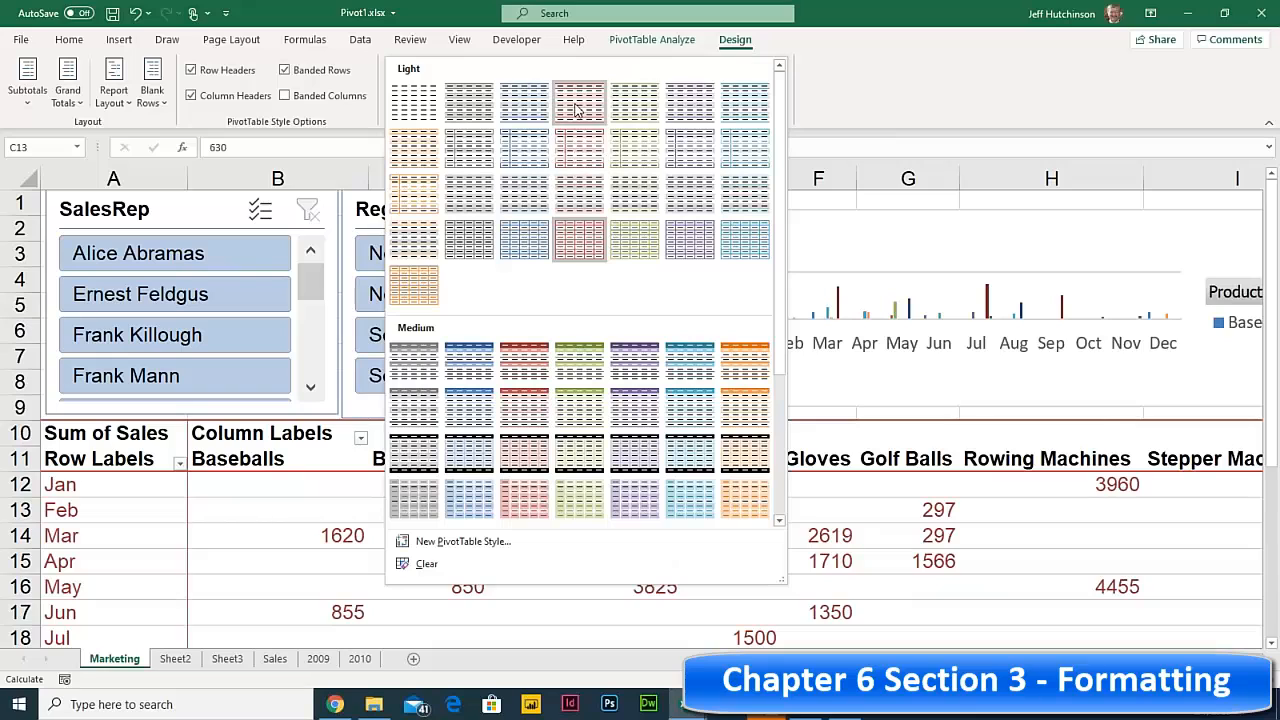
pyautogui.click(580, 365)
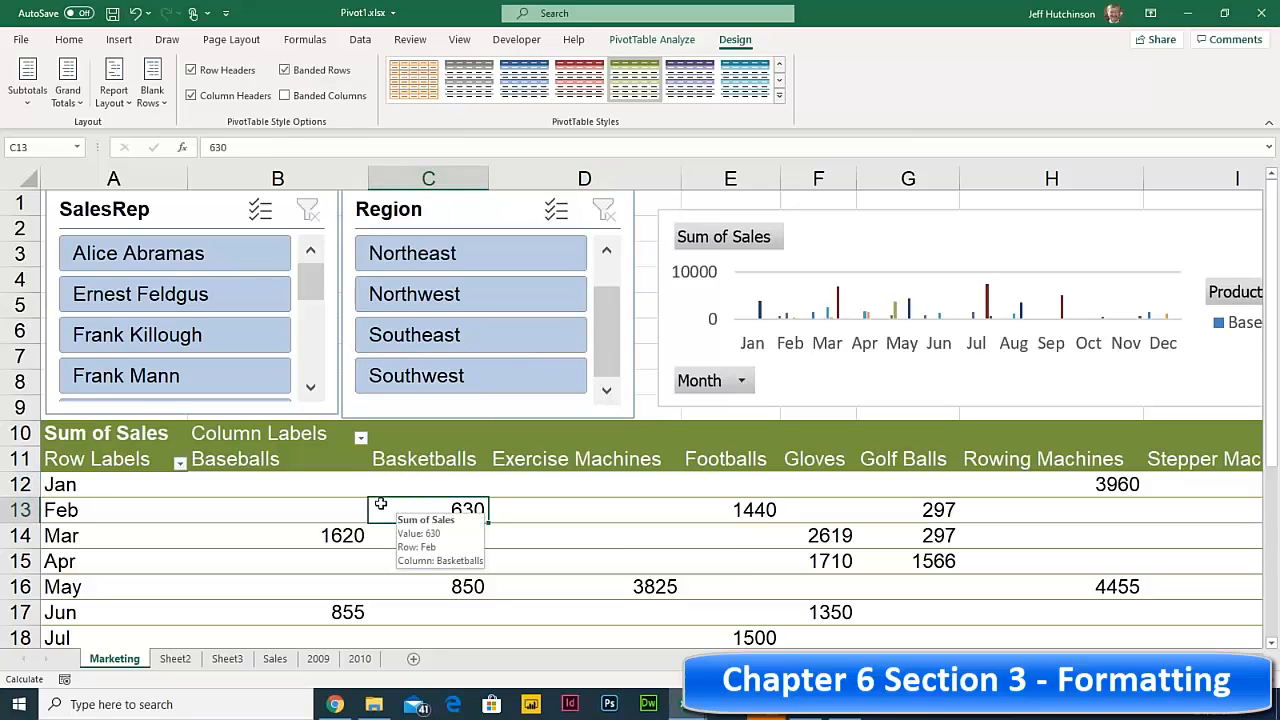
# - Give the Baseballs header B11 a yellow fill and black text
pyautogui.click(232, 462)
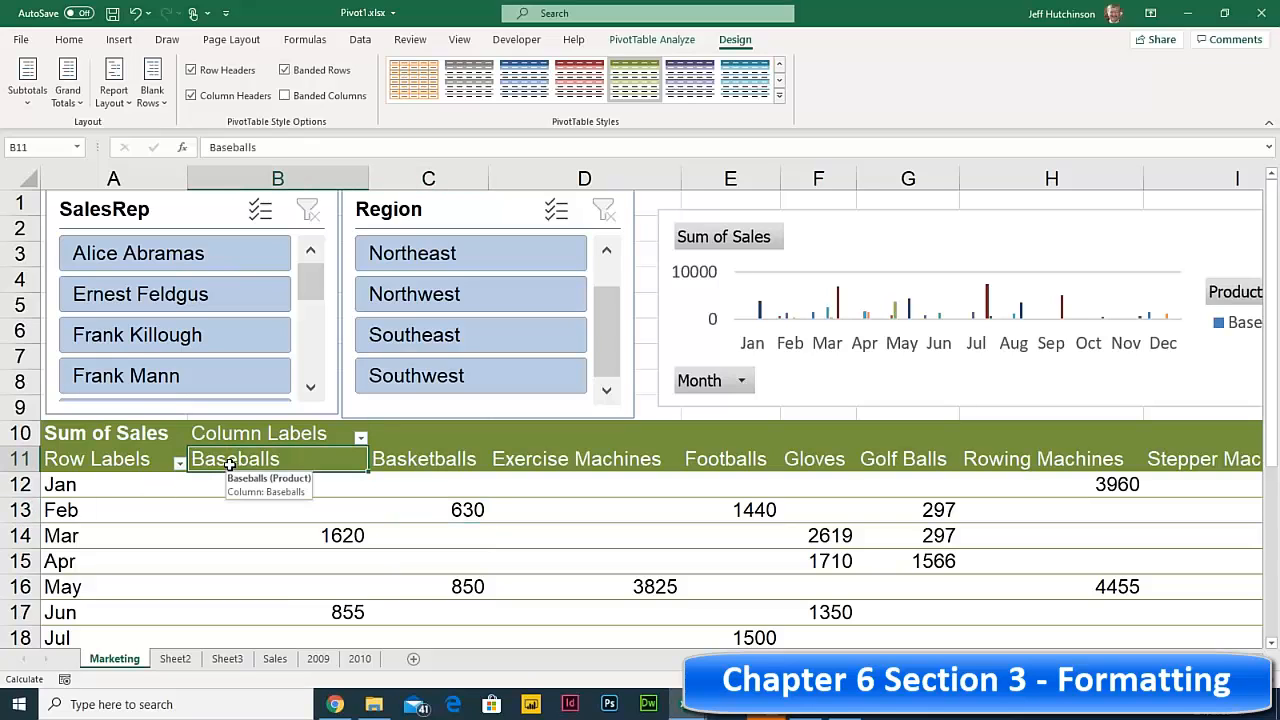
pyautogui.click(69, 39)
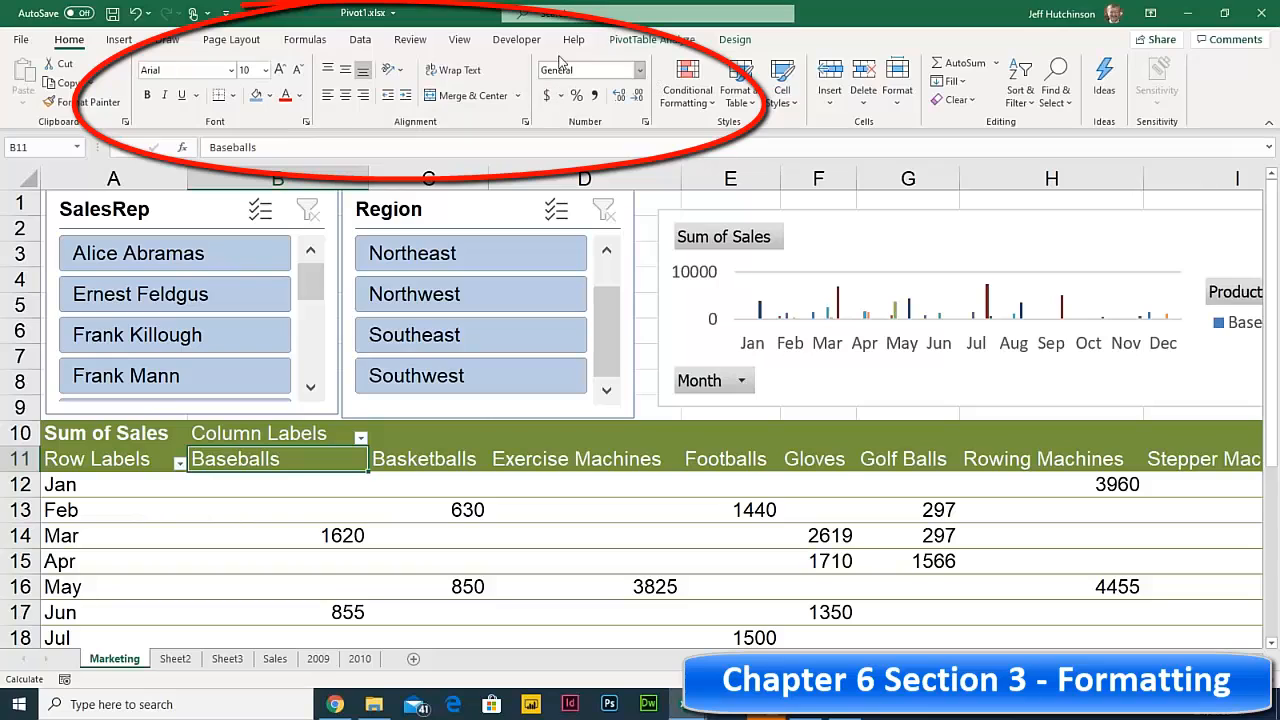
pyautogui.click(269, 95)
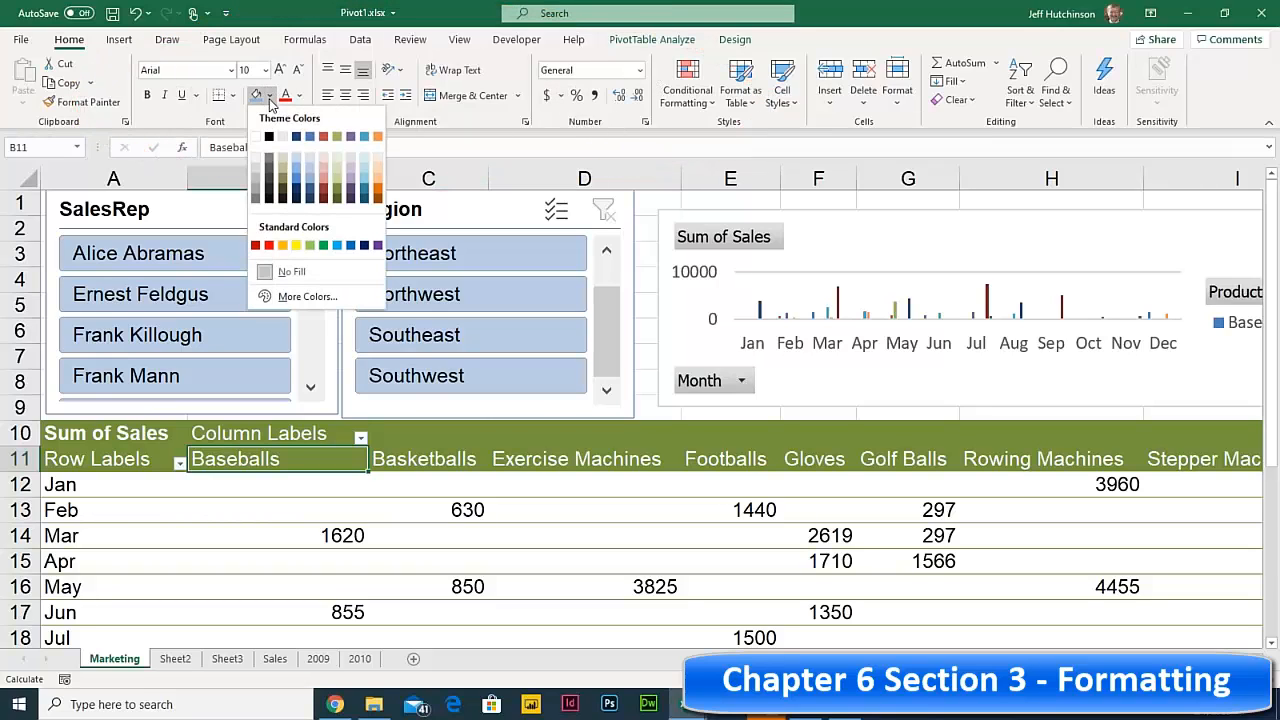
pyautogui.click(296, 245)
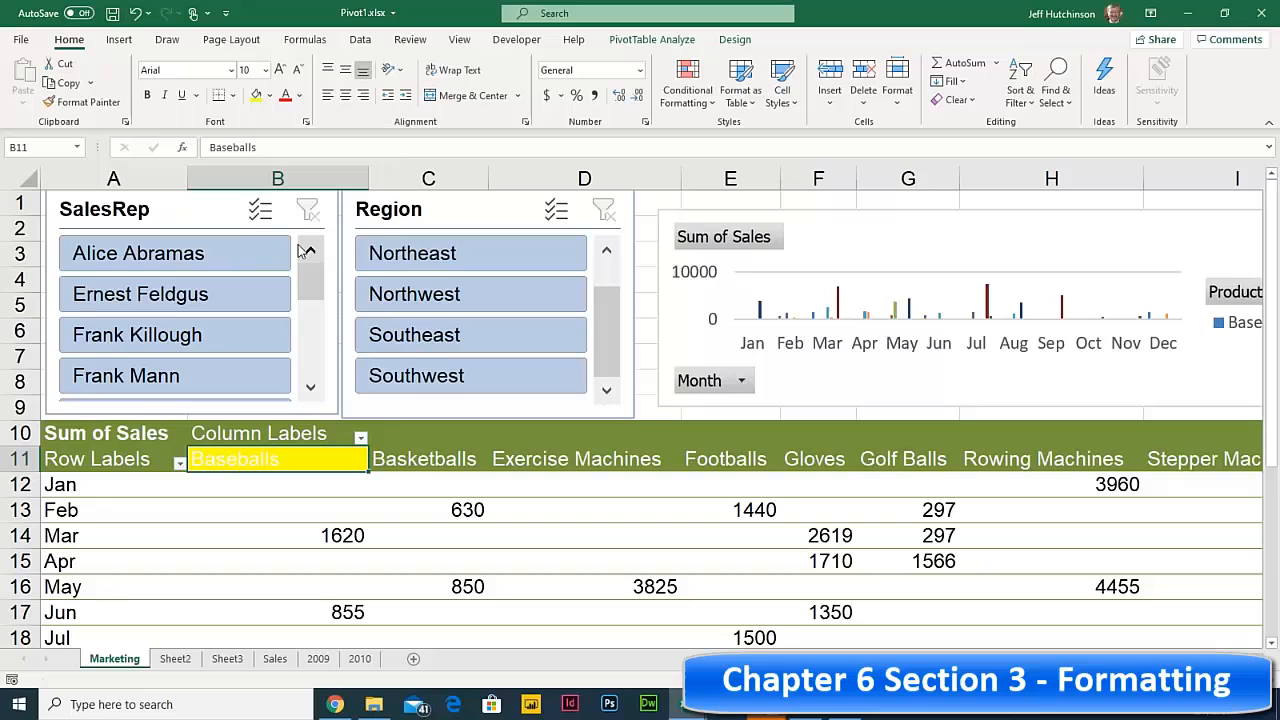
pyautogui.click(298, 95)
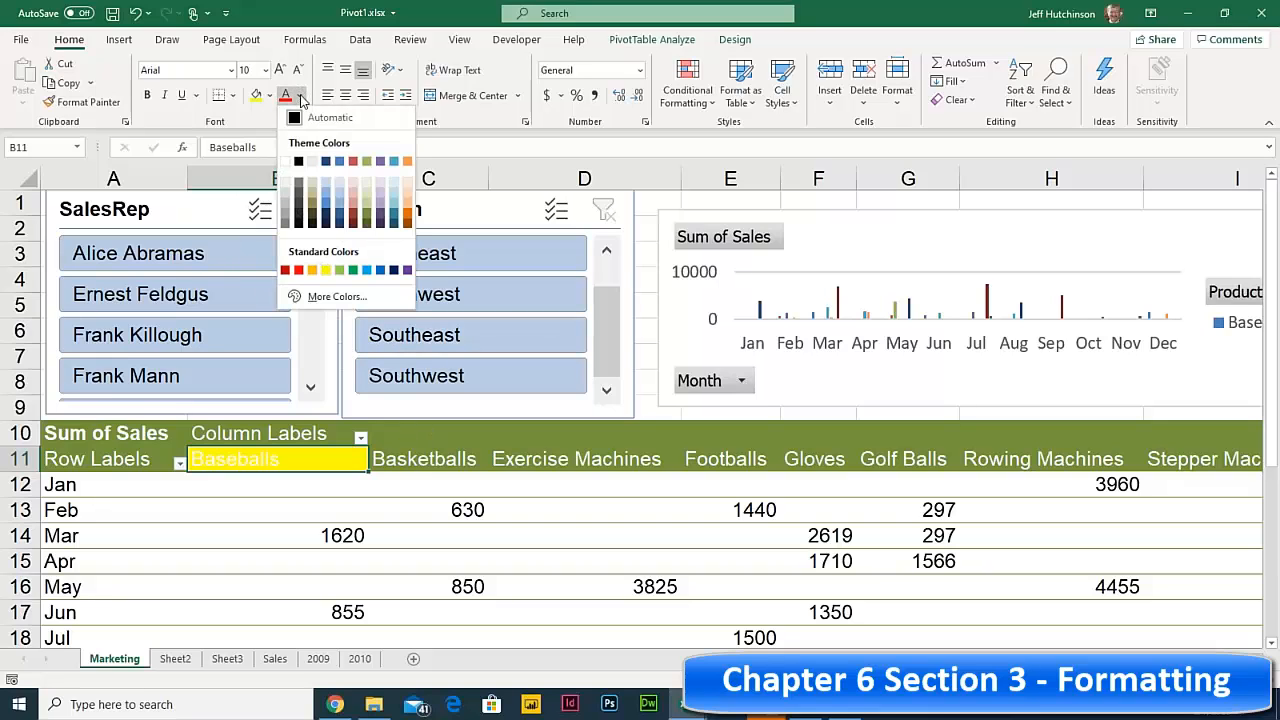
pyautogui.click(298, 161)
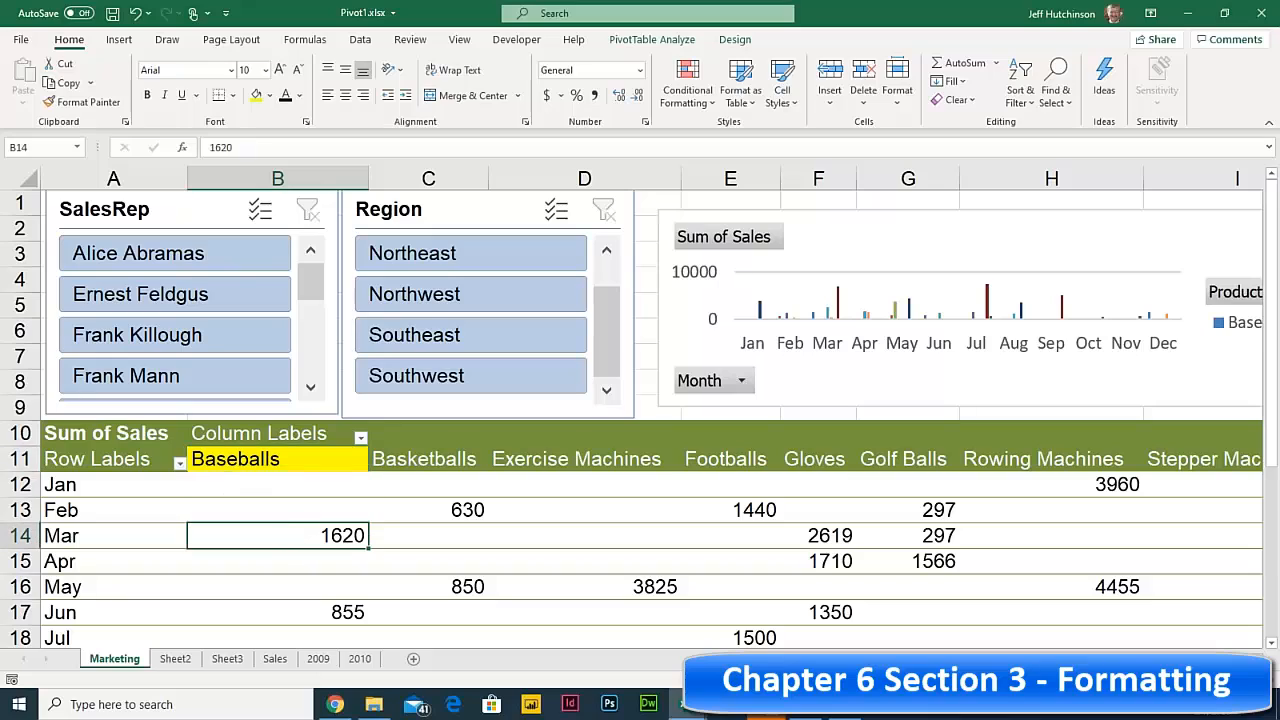
# - Fill the Mar row label A14 yellow, then select the sales values from B12
pyautogui.click(290, 527)
pyautogui.click(82, 537)
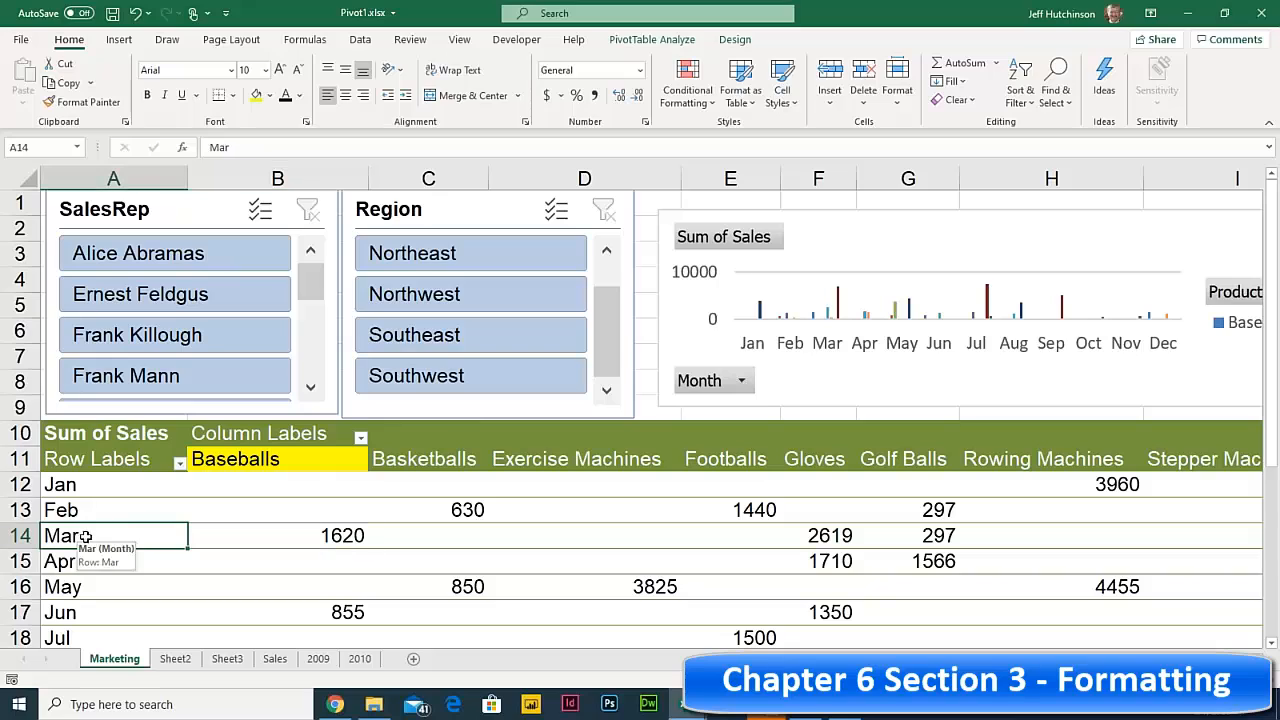
pyautogui.click(256, 95)
pyautogui.click(212, 514)
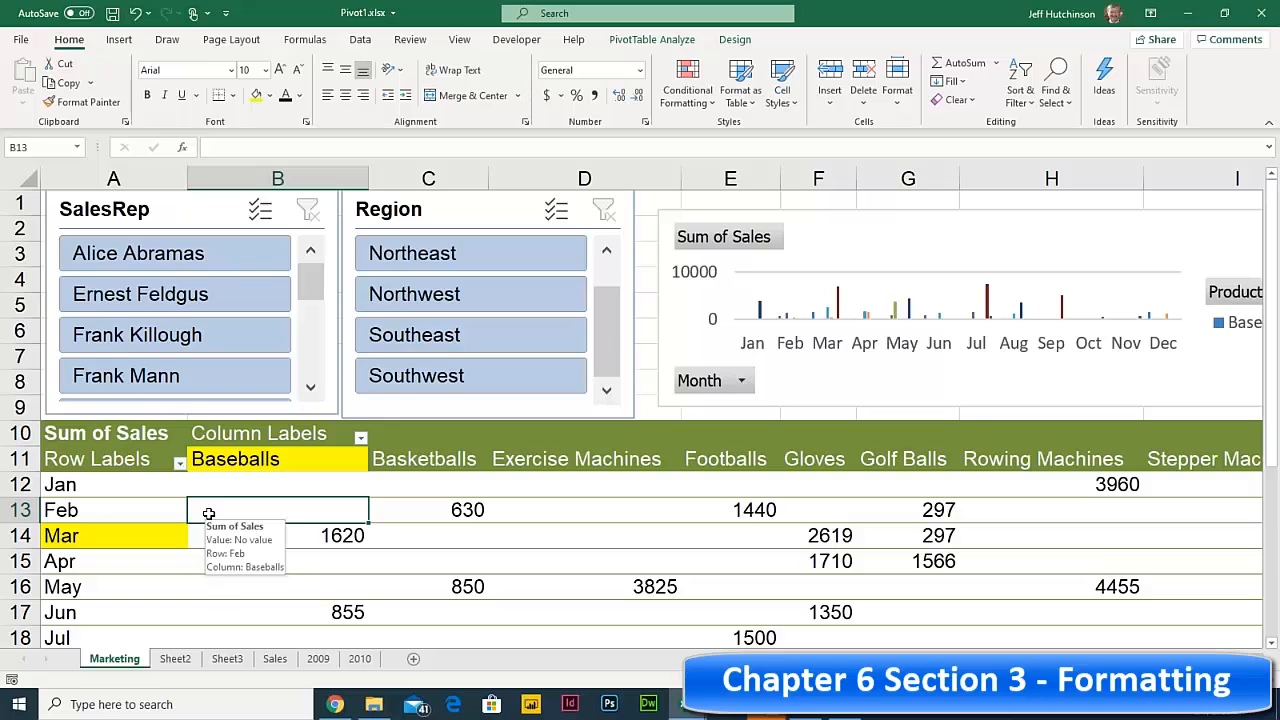
pyautogui.click(240, 485)
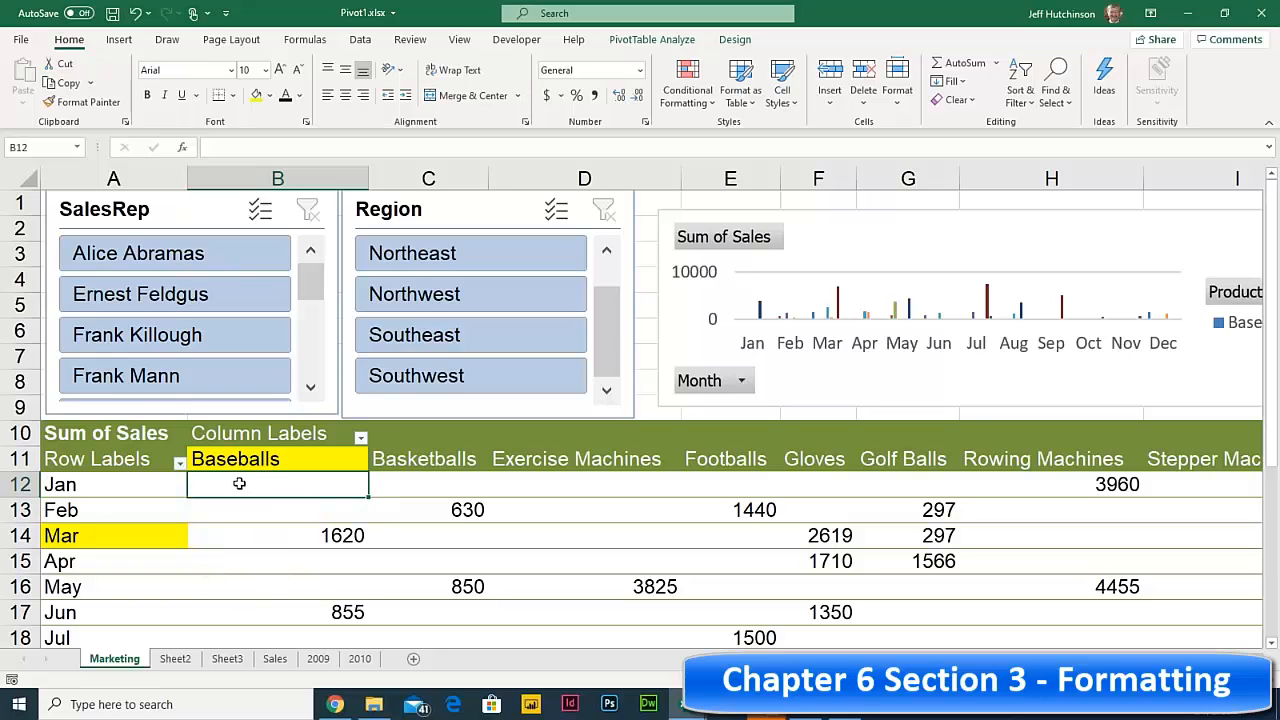
pyautogui.moveTo(253, 487); pyautogui.dragTo(983, 606)
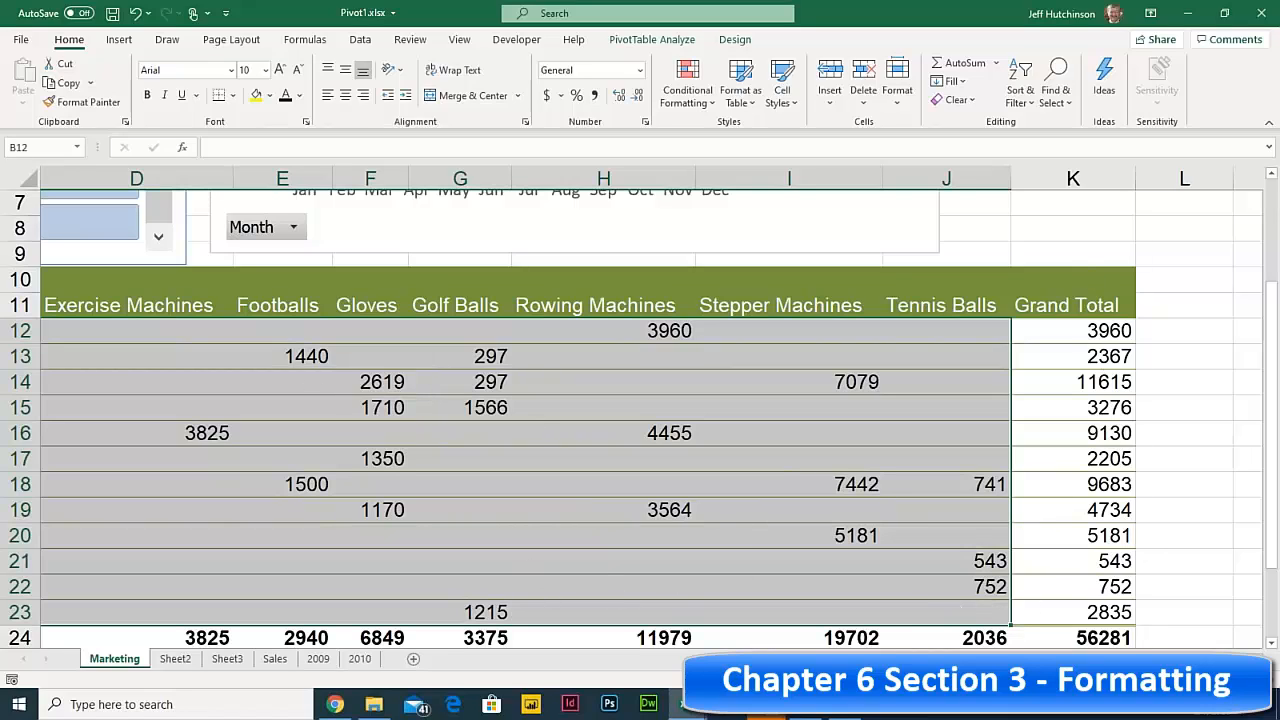
# - Add a Greater Than 3000 rule using Light Red Fill with Dark Red Text
pyautogui.hscroll(-3, 596, 549)
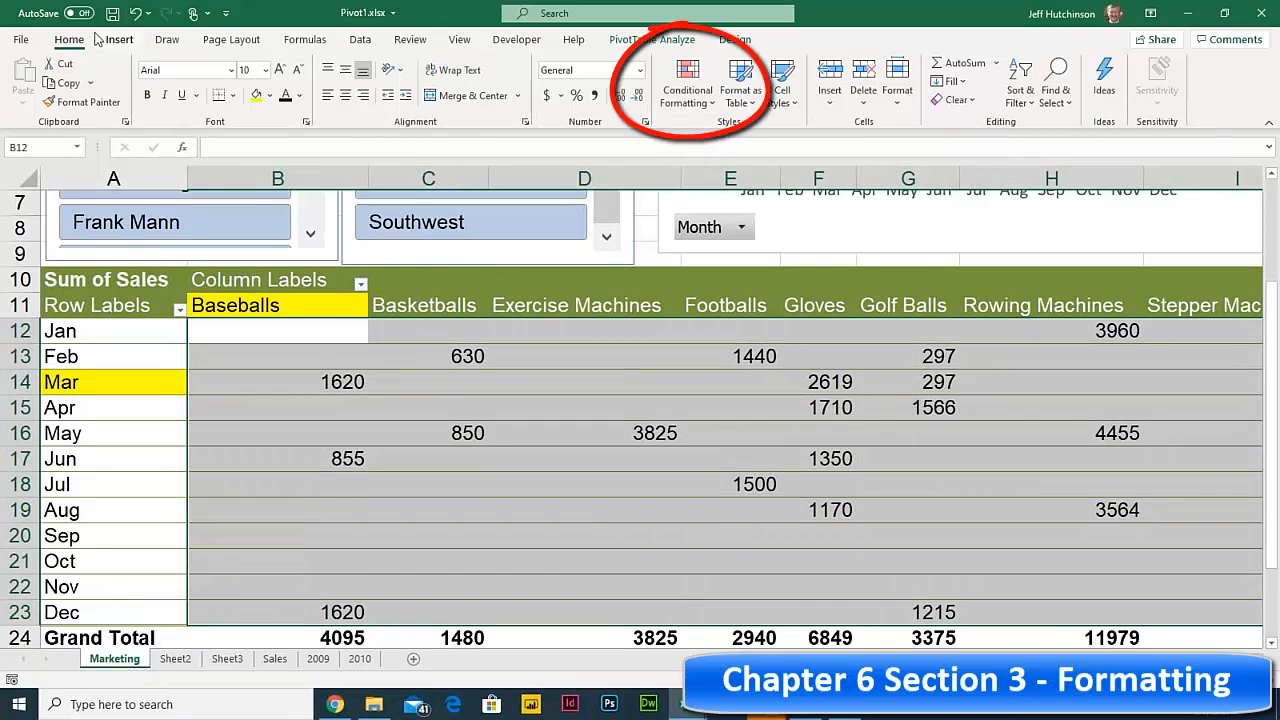
pyautogui.click(688, 92)
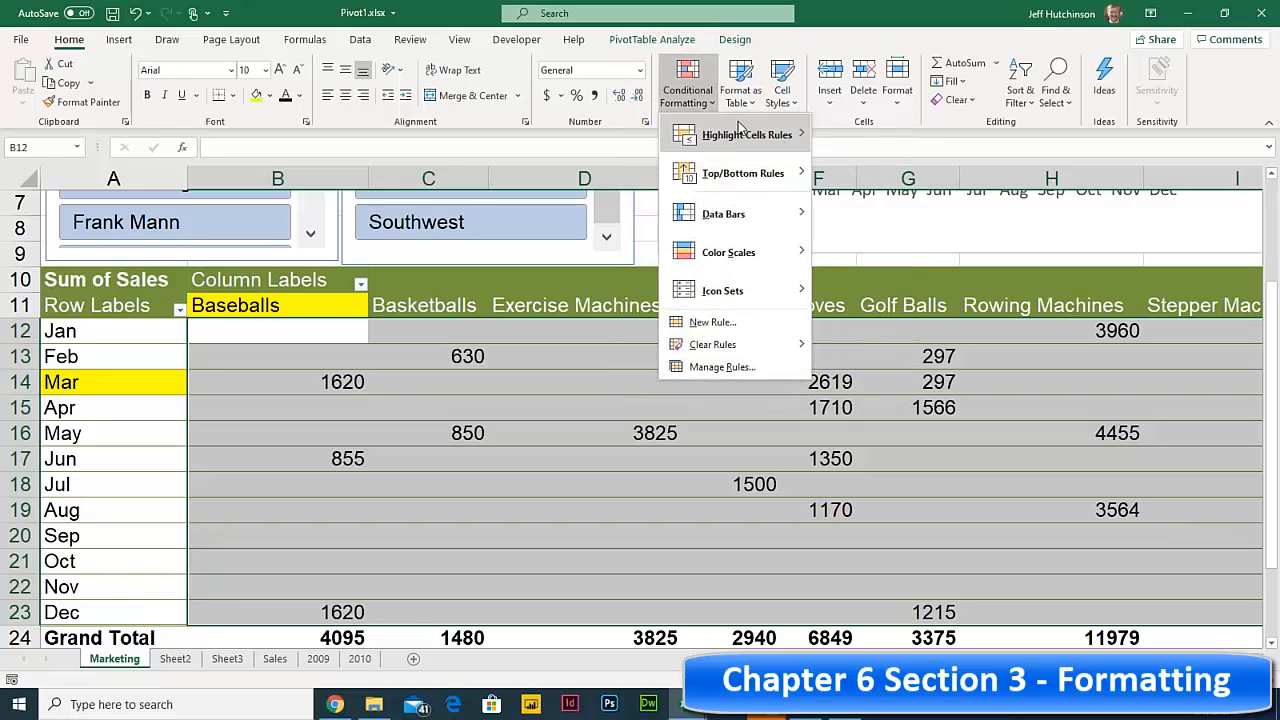
pyautogui.moveTo(740, 130)
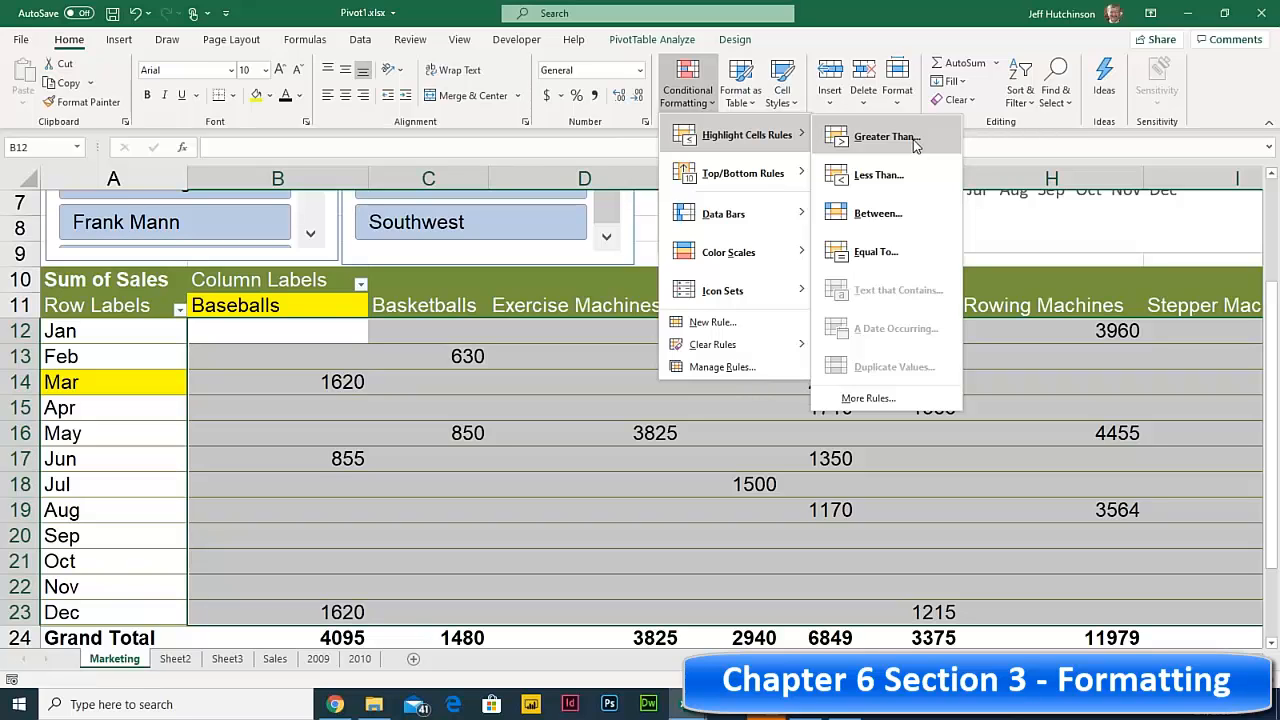
pyautogui.click(912, 142)
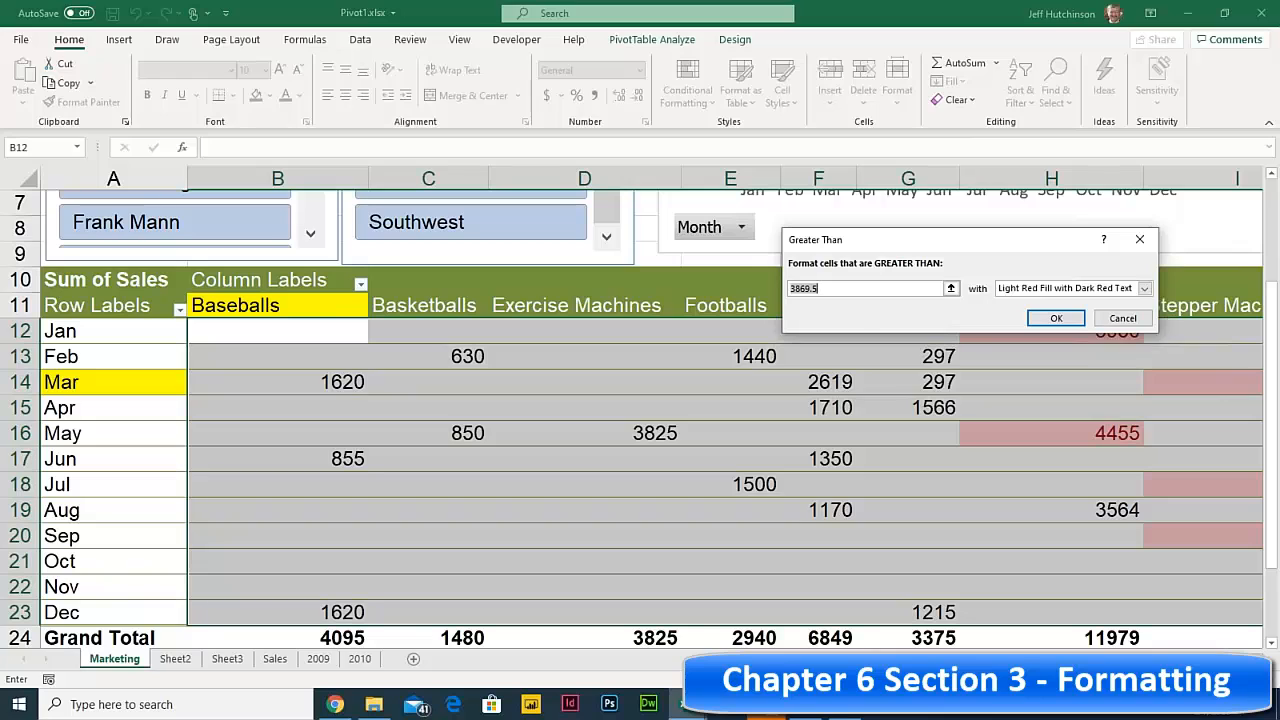
pyautogui.write('3000')
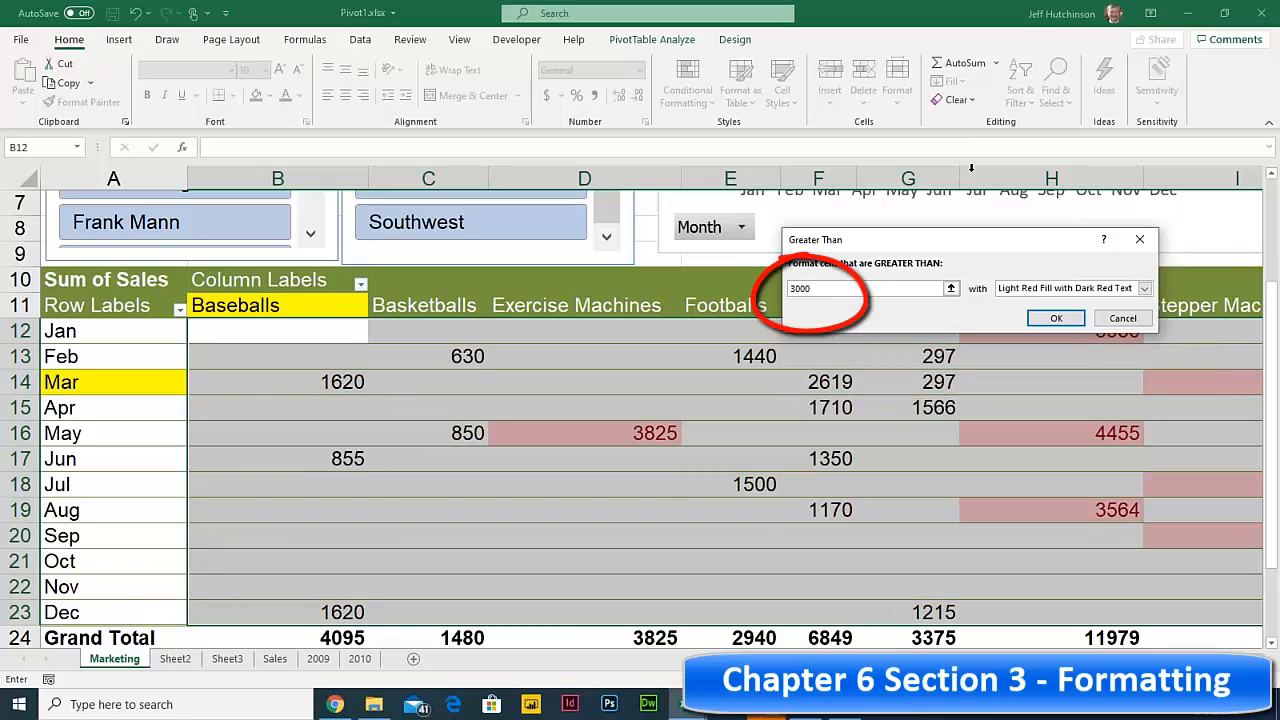
pyautogui.click(1045, 290)
pyautogui.click(1045, 292)
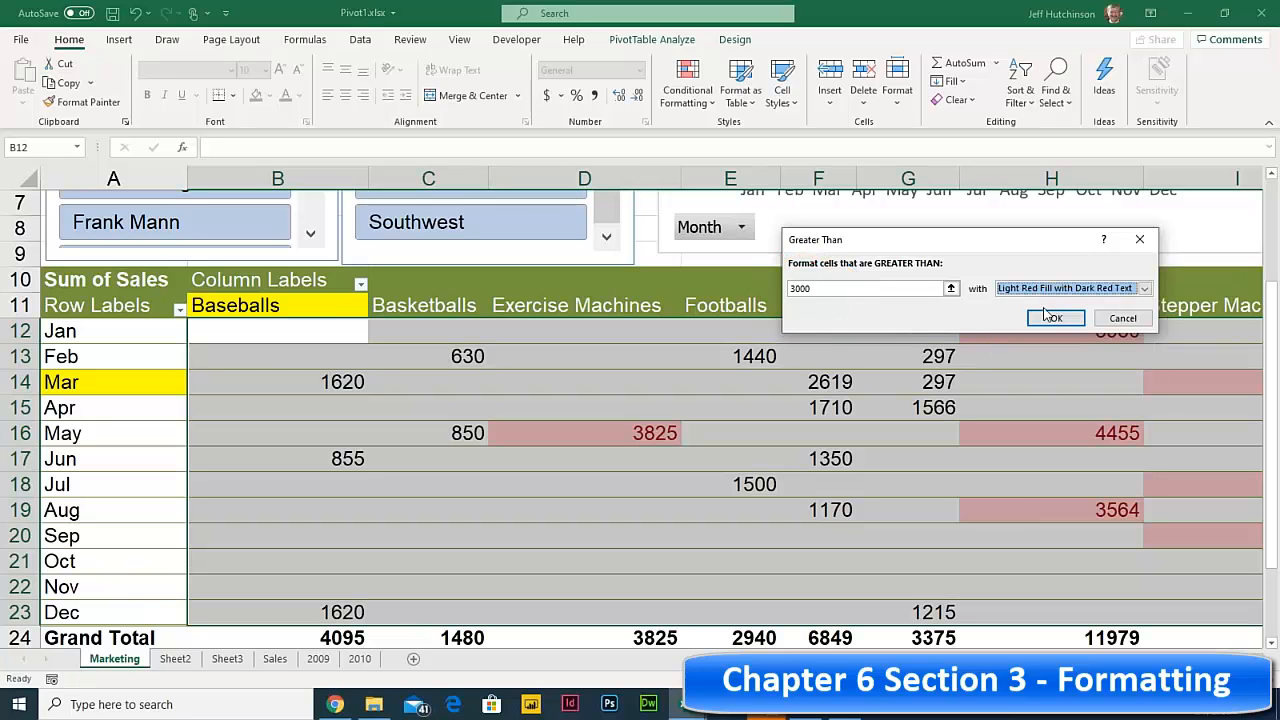
pyautogui.click(1054, 319)
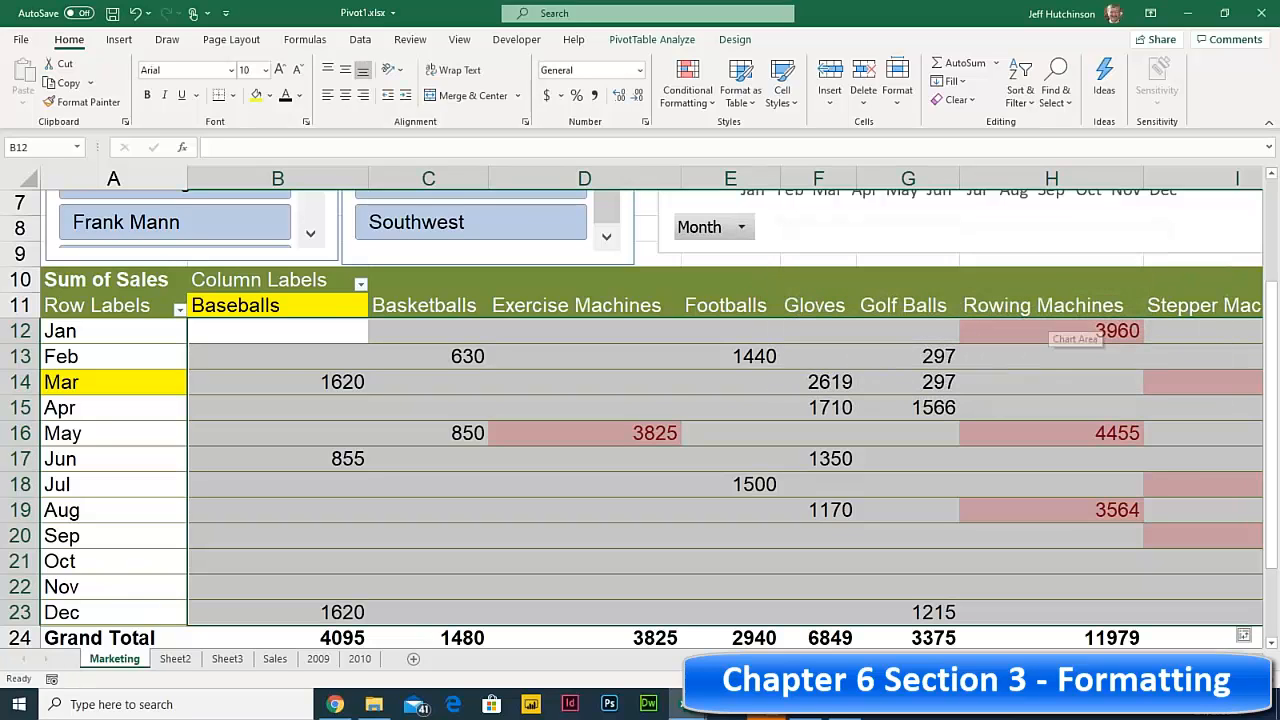
pyautogui.click(672, 401)
# - Scroll to the top, select the Sum of Sales chart, and switch to the course PDF in Chrome
pyautogui.moveTo(936, 372)
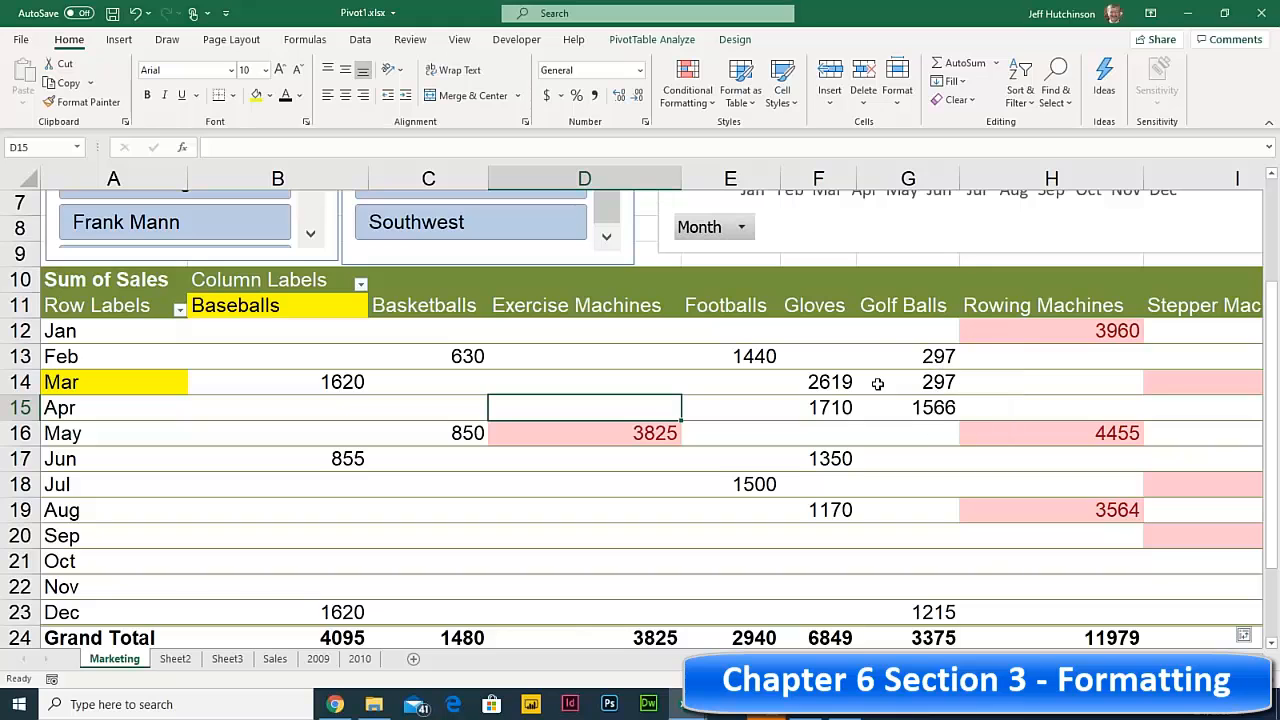
pyautogui.scroll(2, 886, 356)
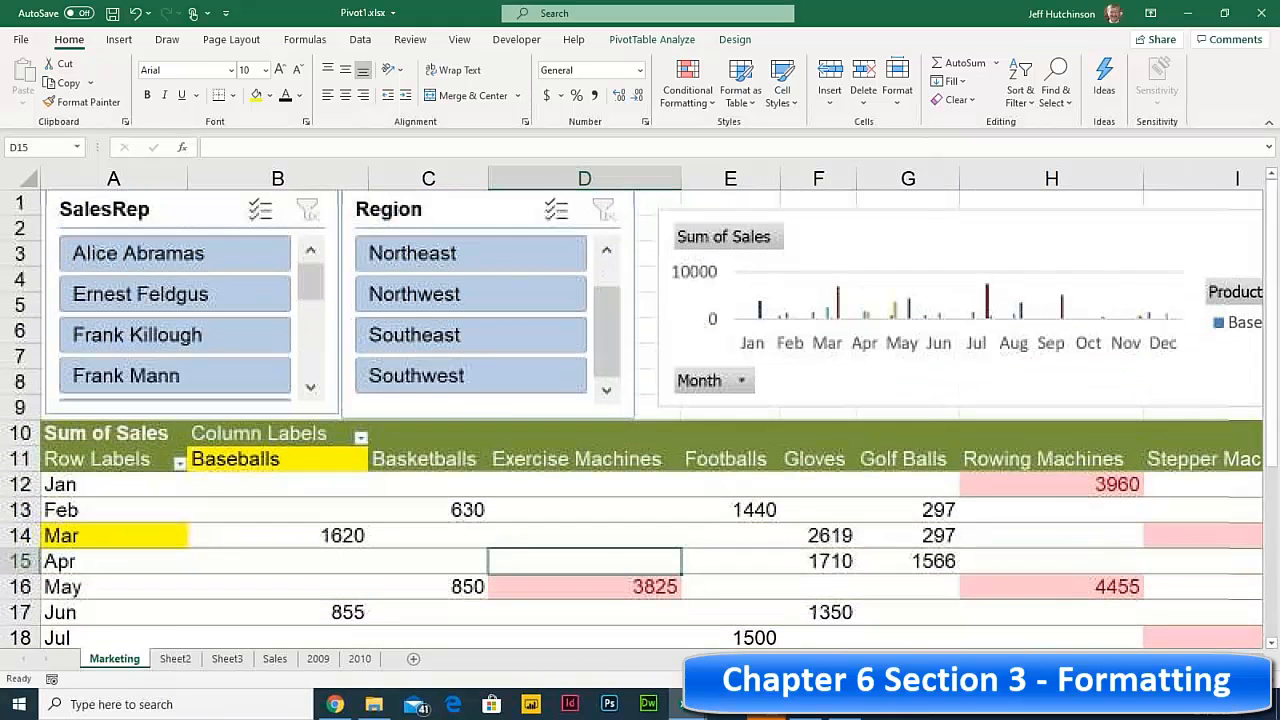
pyautogui.click(818, 250)
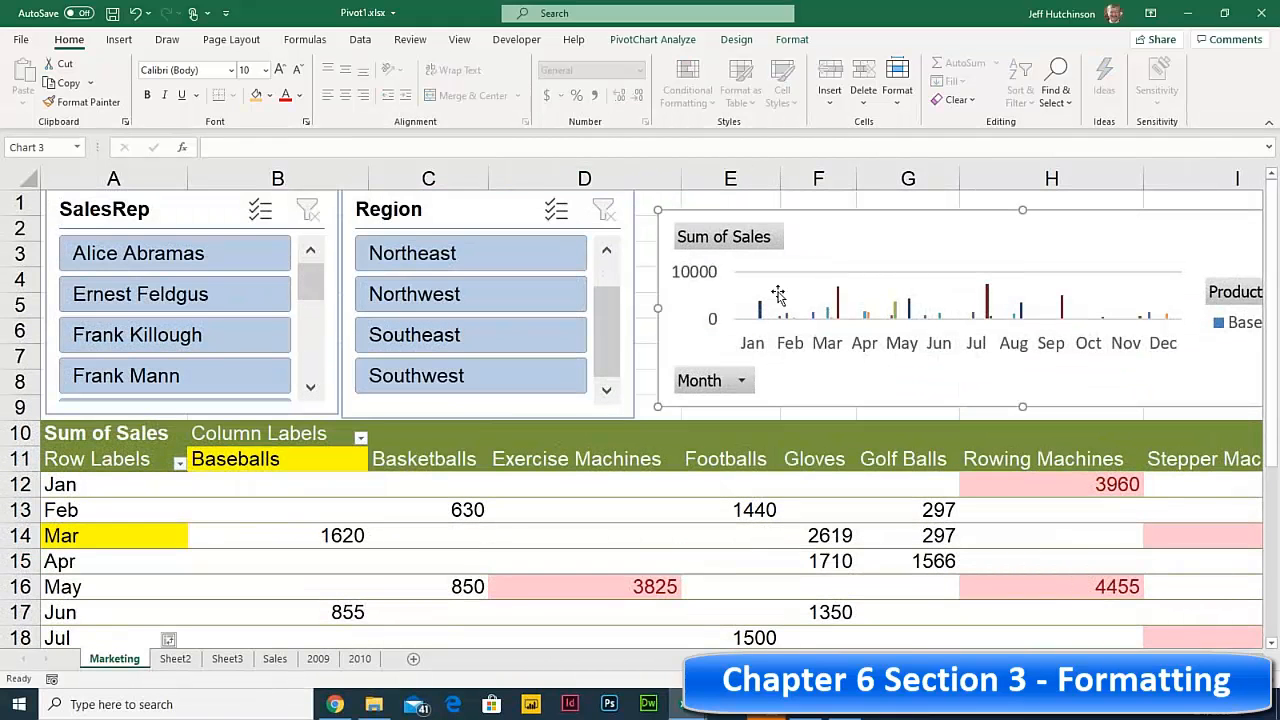
pyautogui.click(335, 704)
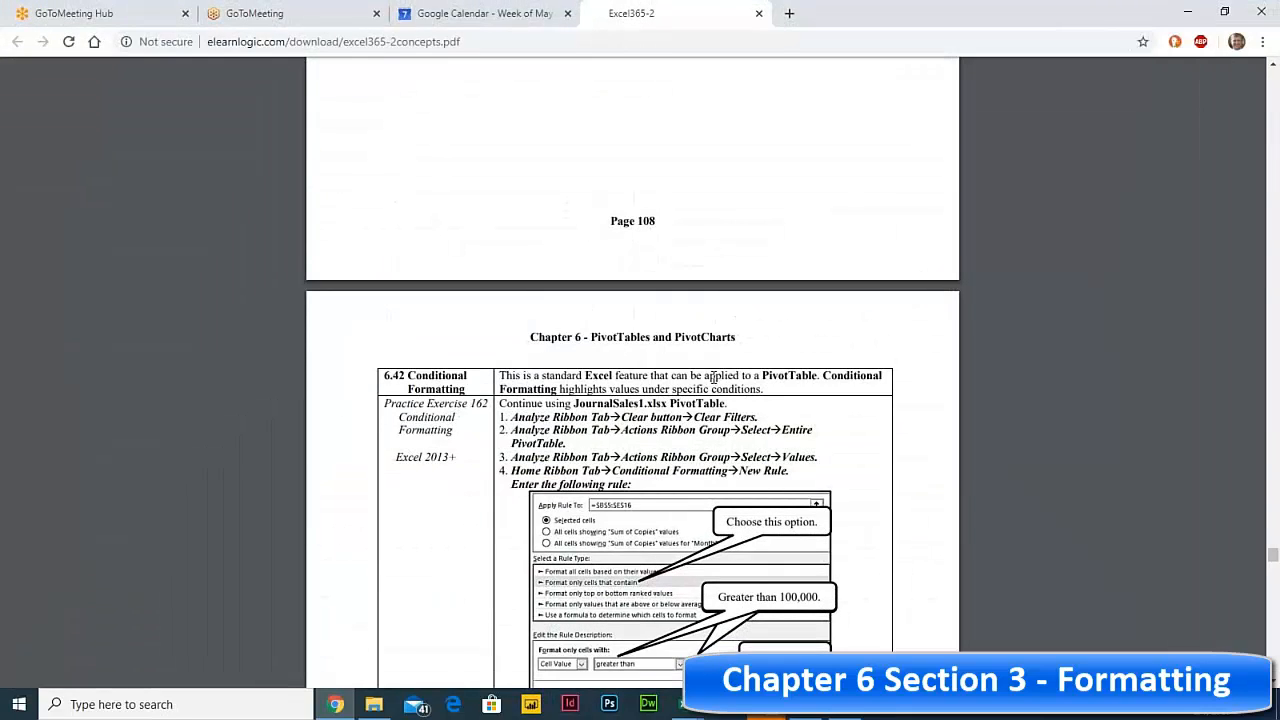
# - Highlight the Conditional Formatting, Number Format and Merge and Center passages in the course PDF
pyautogui.moveTo(406, 376); pyautogui.dragTo(526, 422)
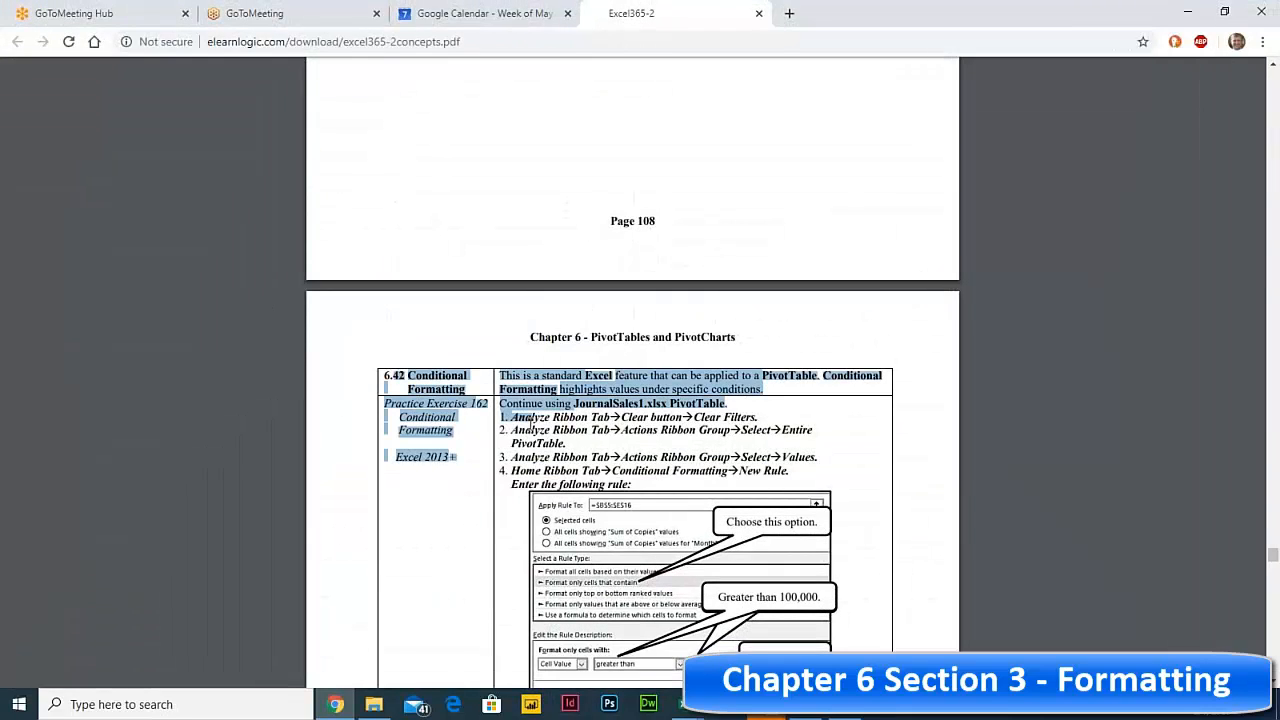
pyautogui.scroll(-5, 522, 422)
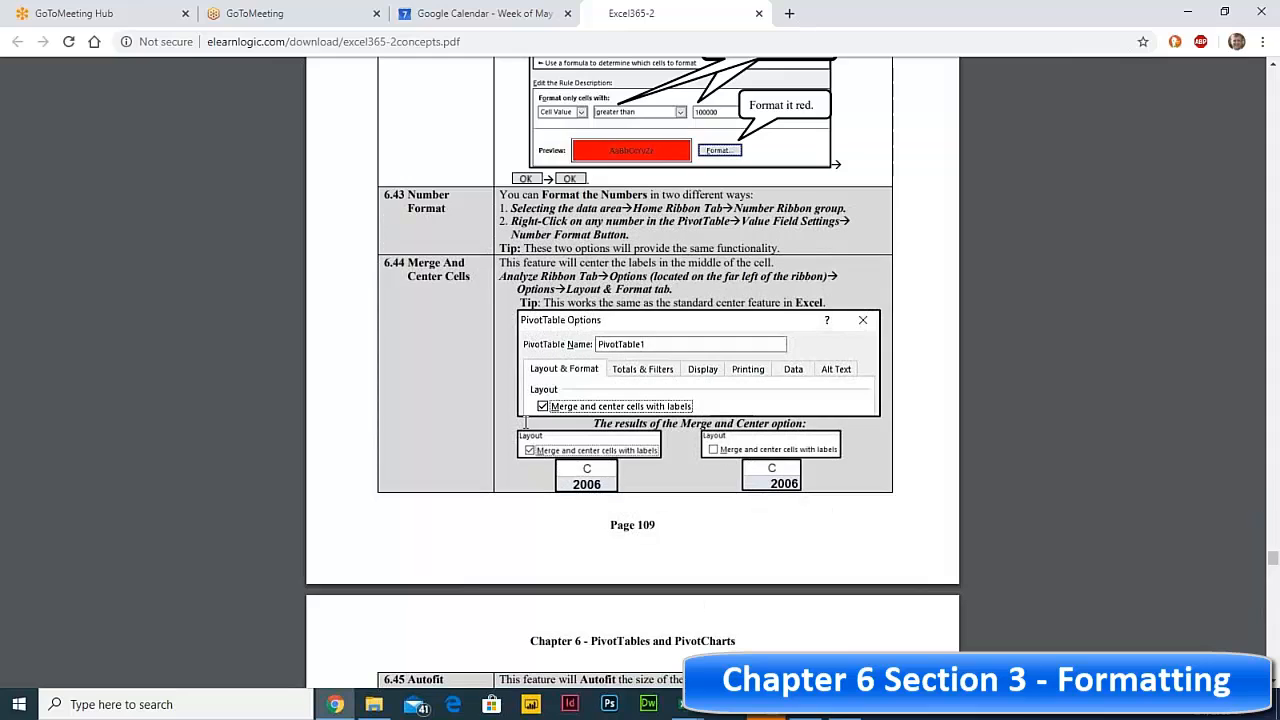
pyautogui.moveTo(384, 195); pyautogui.dragTo(598, 302)
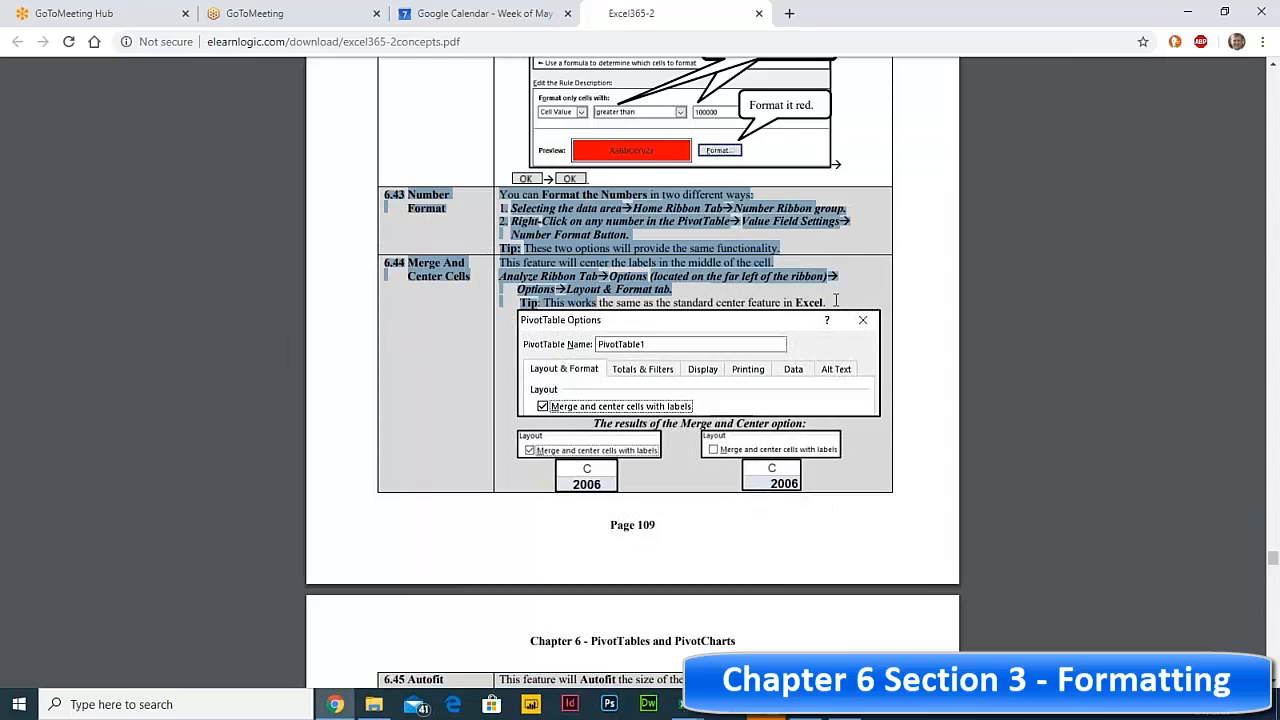
pyautogui.moveTo(843, 304); pyautogui.dragTo(379, 200)
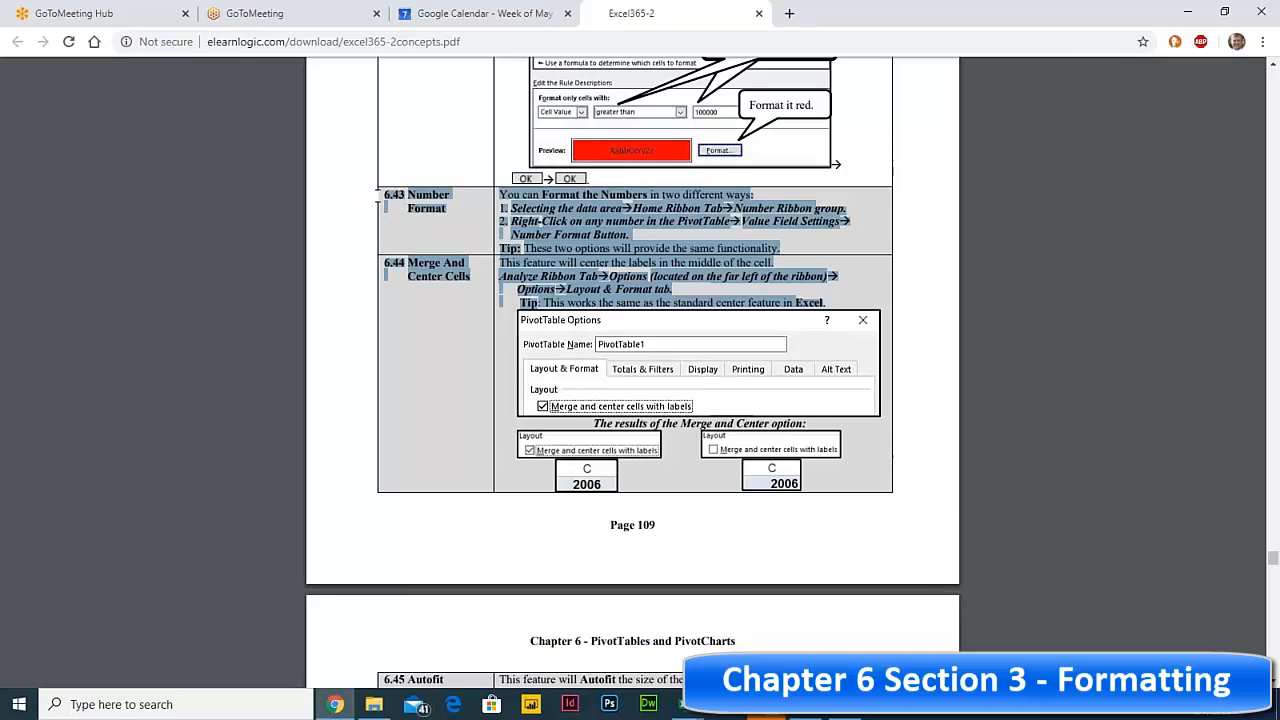
# - Move past page 109 to highlight the Autofit Columns and Preserve Formatting notes, then deselect
pyautogui.scroll(-4, 562, 354)
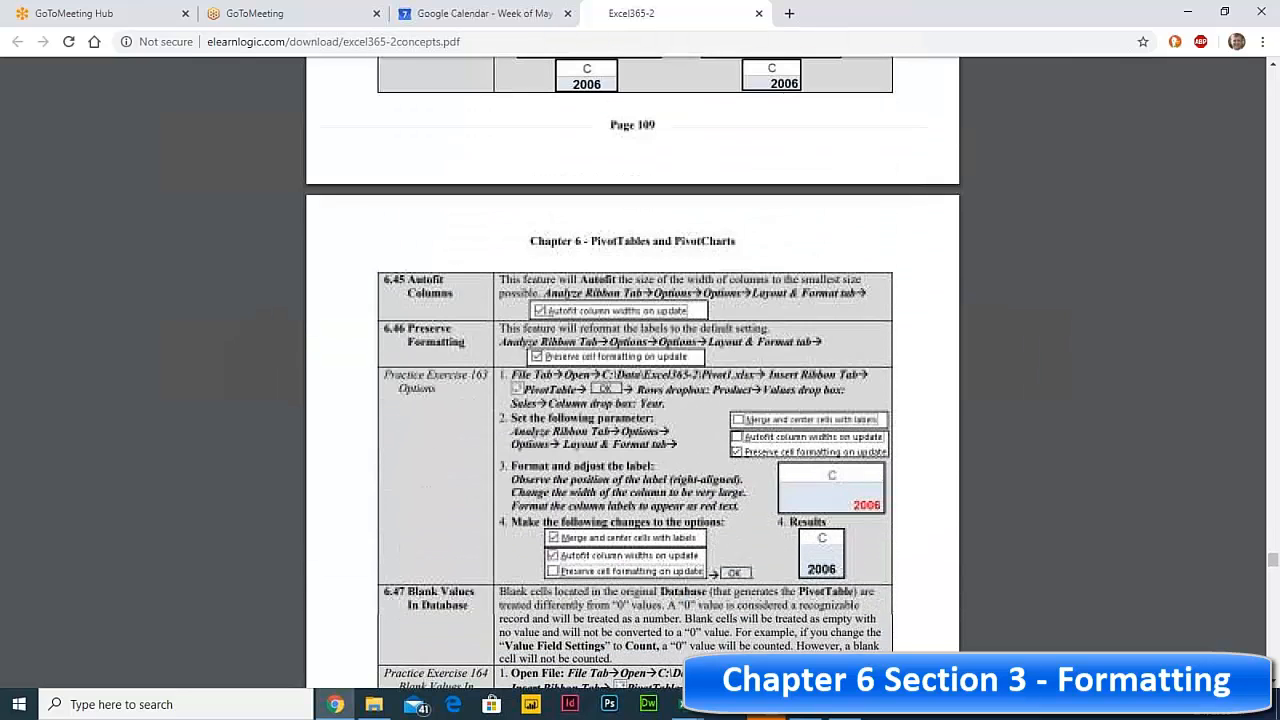
pyautogui.moveTo(404, 284); pyautogui.dragTo(762, 342)
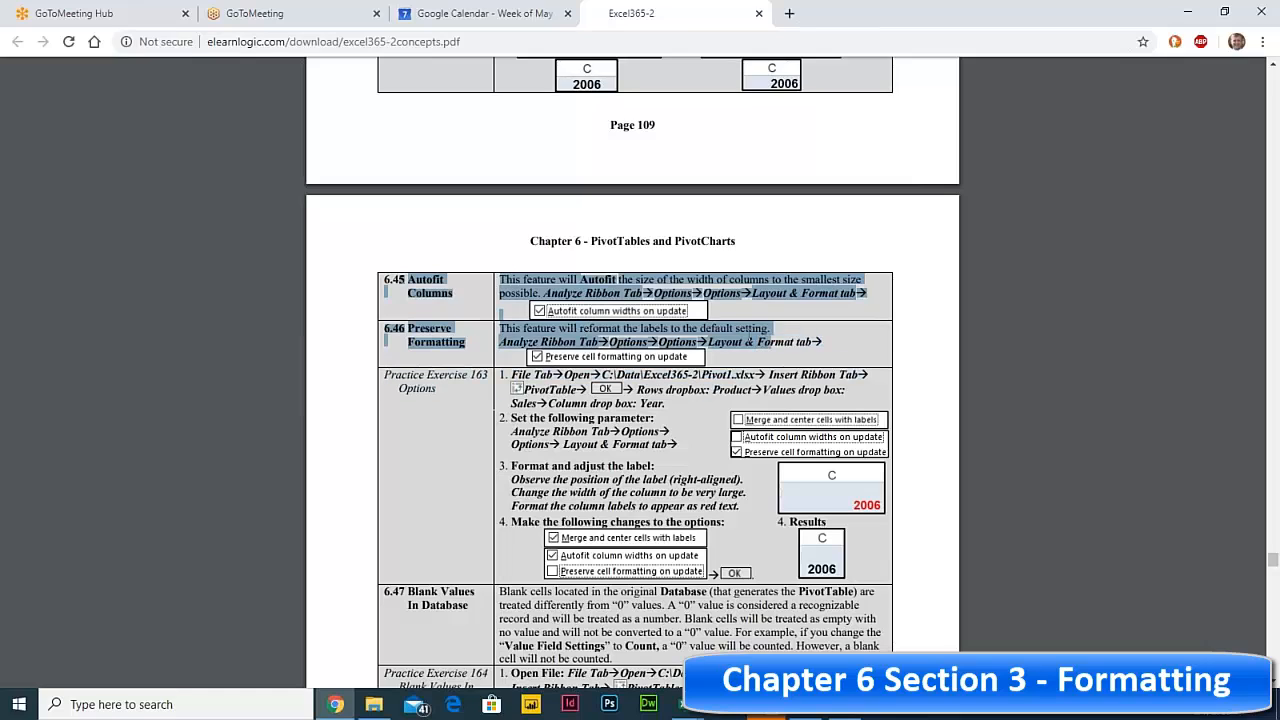
pyautogui.click(709, 362)
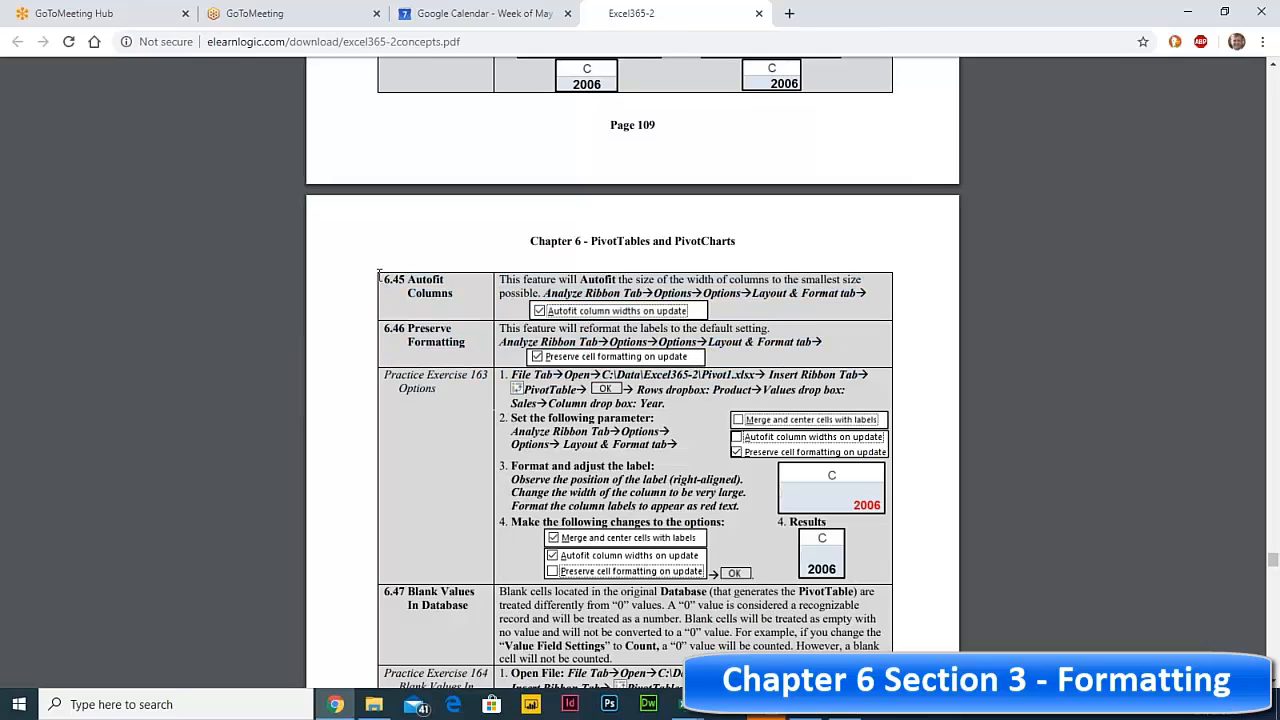
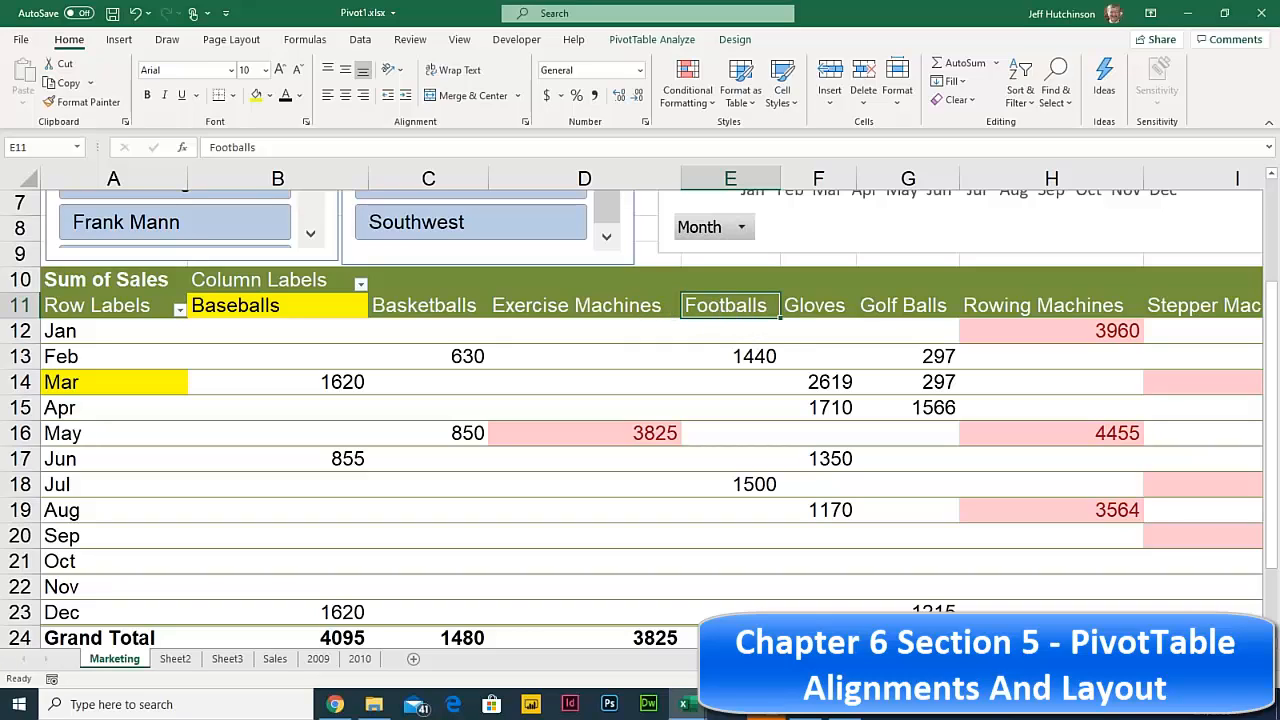
# - Move the Footballs column to the beginning of the PivotTable's product columns
pyautogui.rightClick(728, 310)
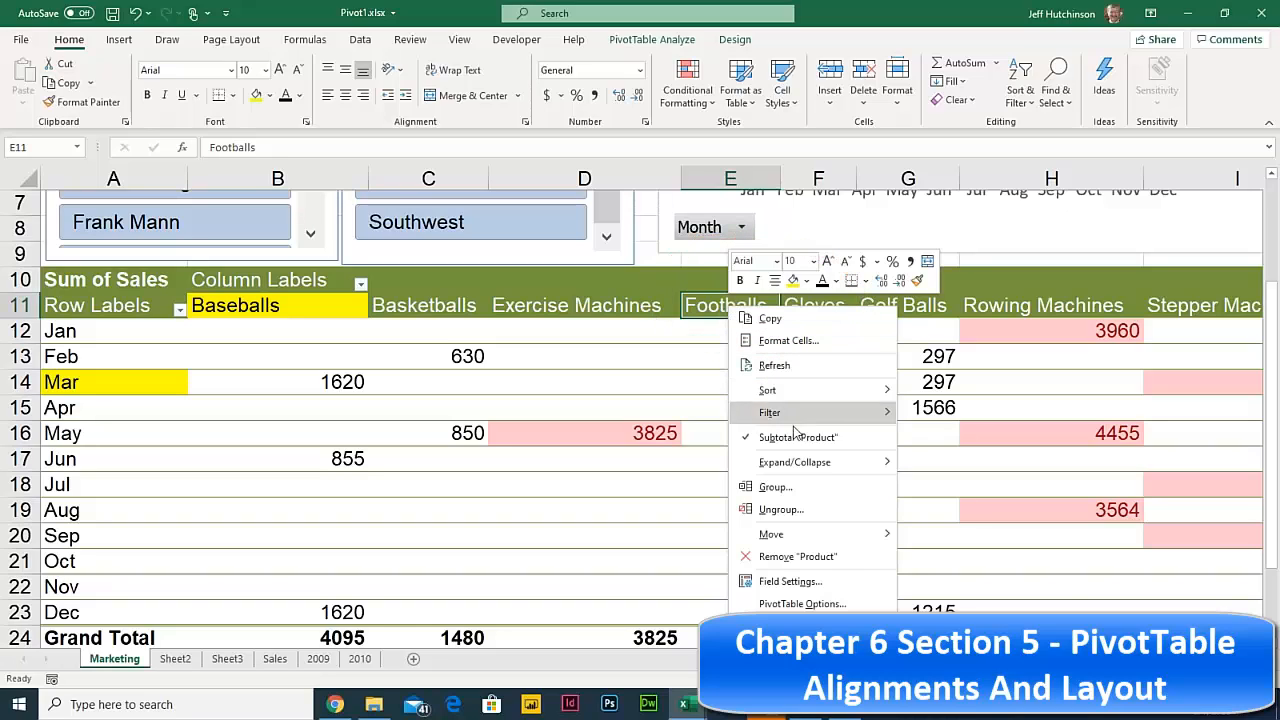
pyautogui.moveTo(841, 540)
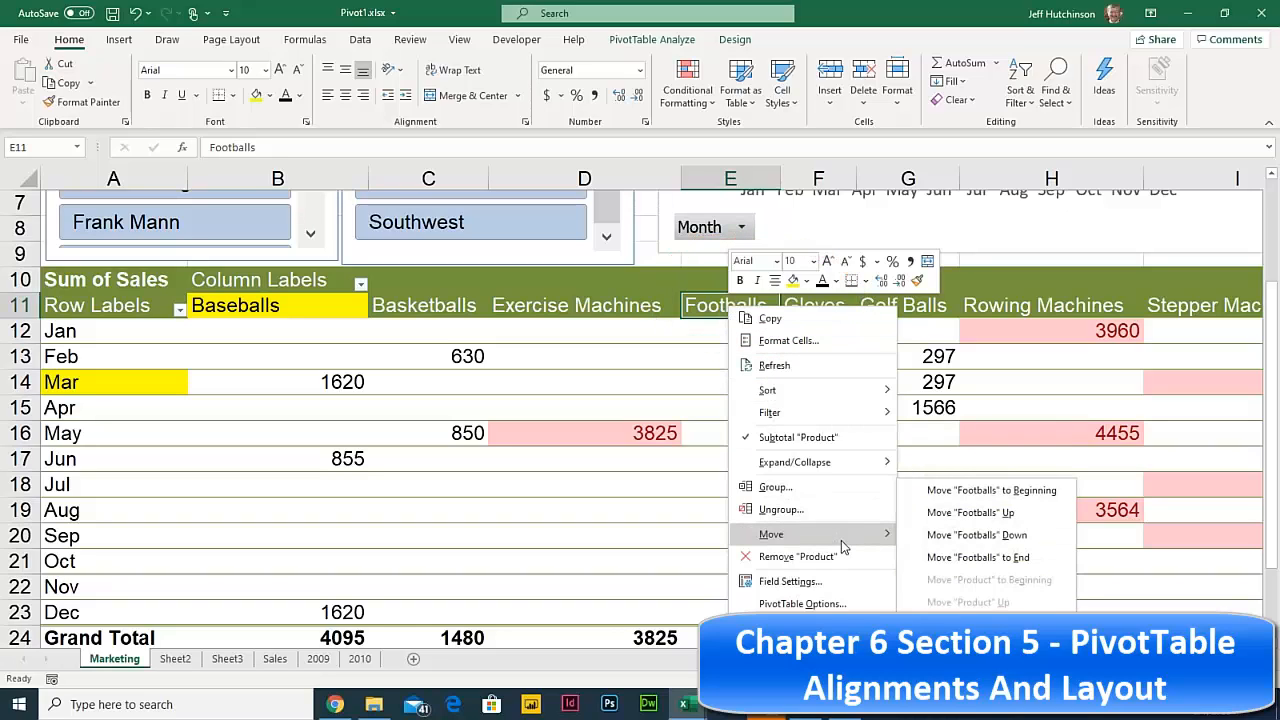
pyautogui.click(1005, 497)
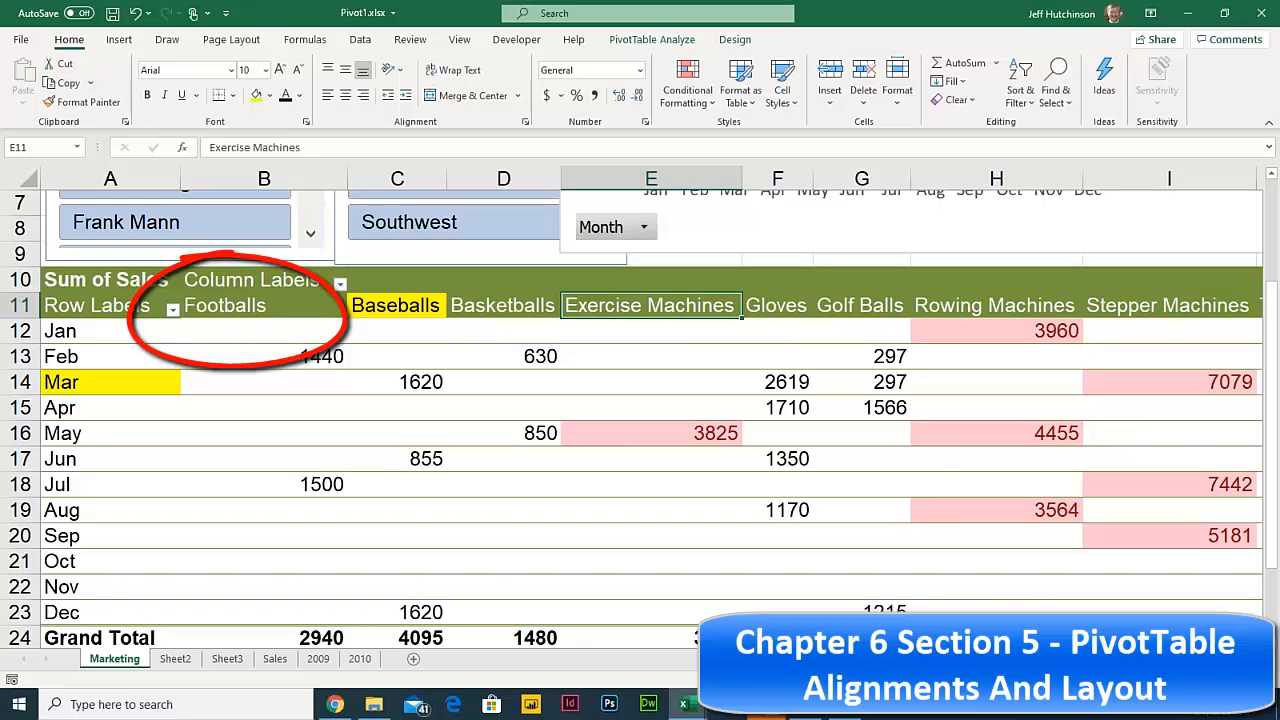
# - Move Tennis Balls to the beginning, ahead of Footballs and Baseballs
pyautogui.hscroll(5, 650, 420)
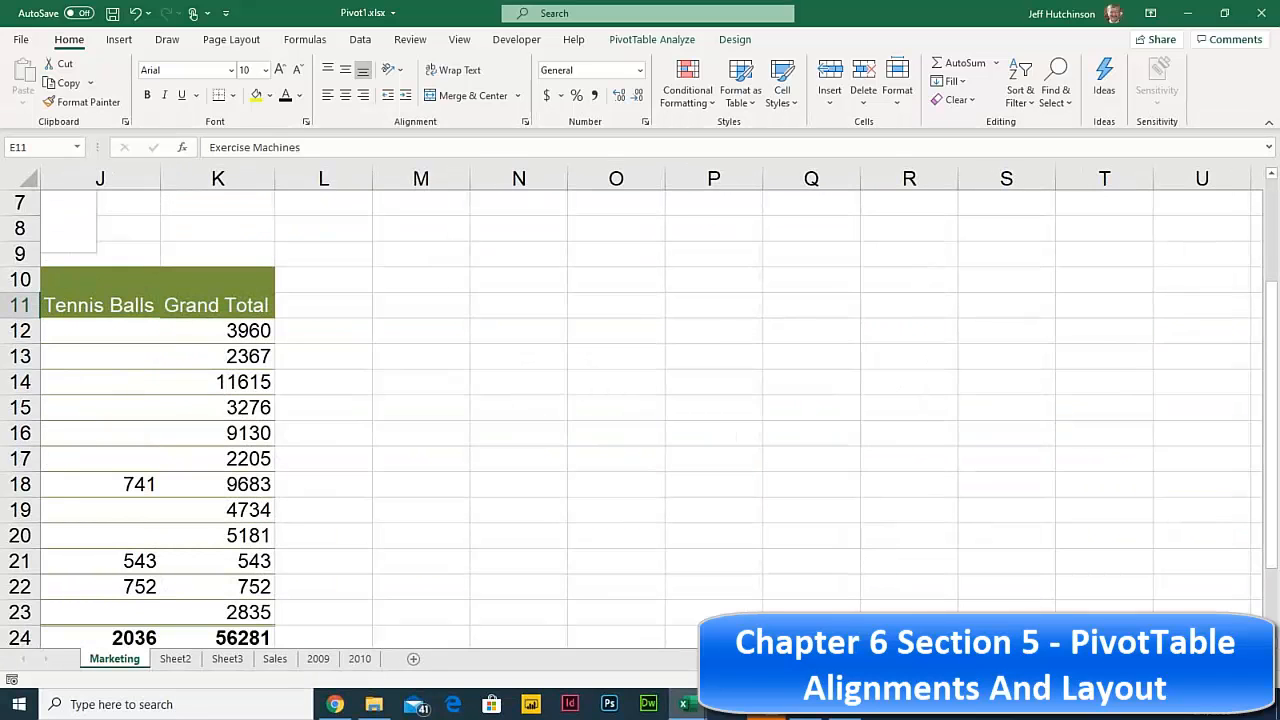
pyautogui.hscroll(-5, 897, 310)
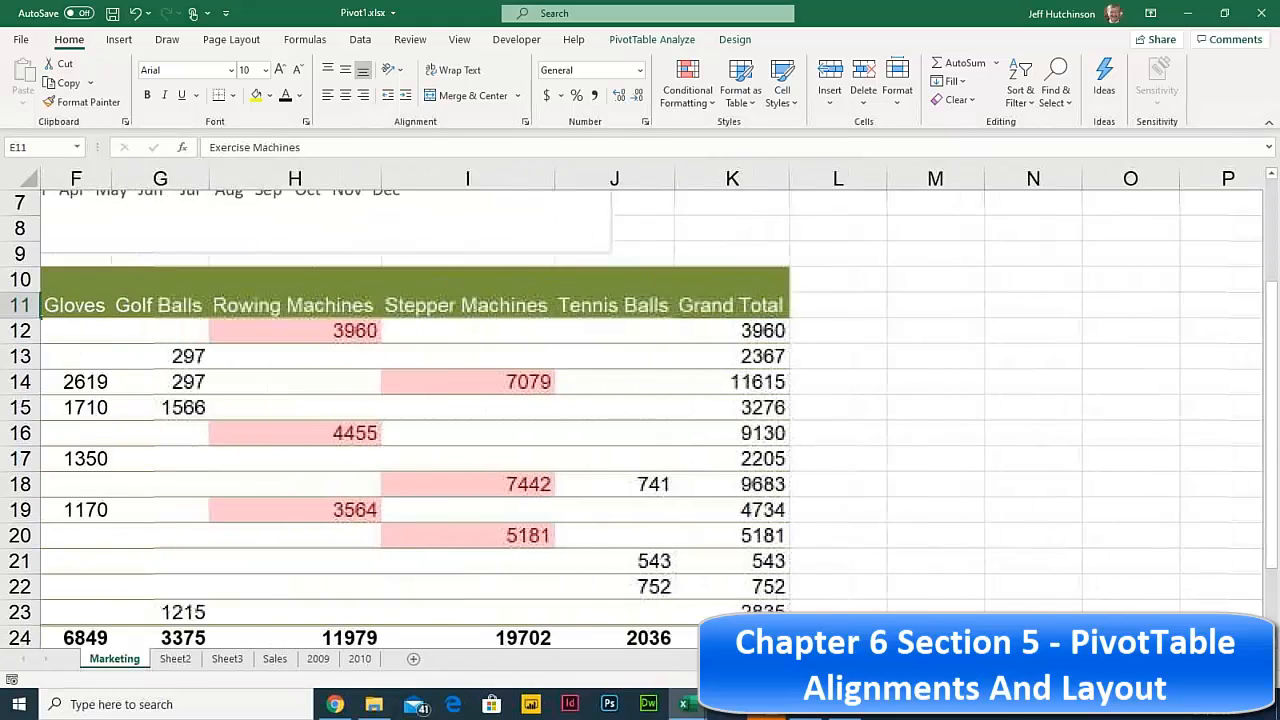
pyautogui.click(906, 309)
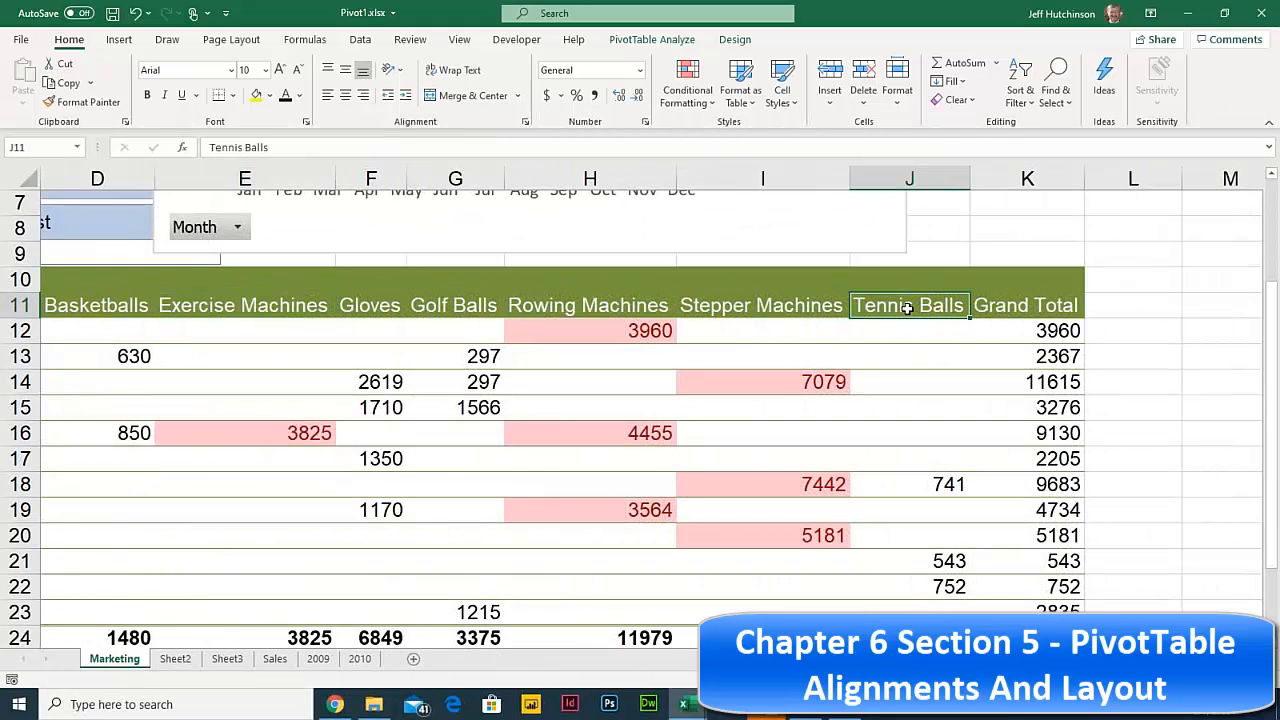
pyautogui.rightClick(906, 309)
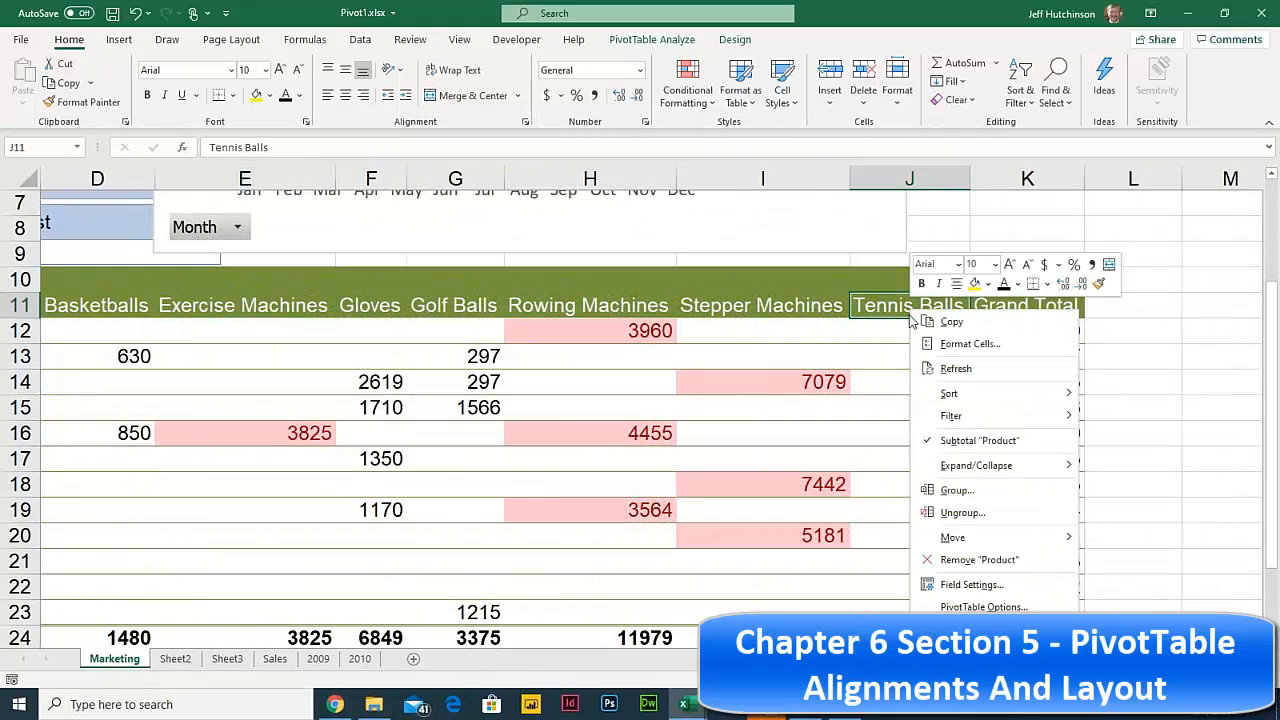
pyautogui.moveTo(960, 537)
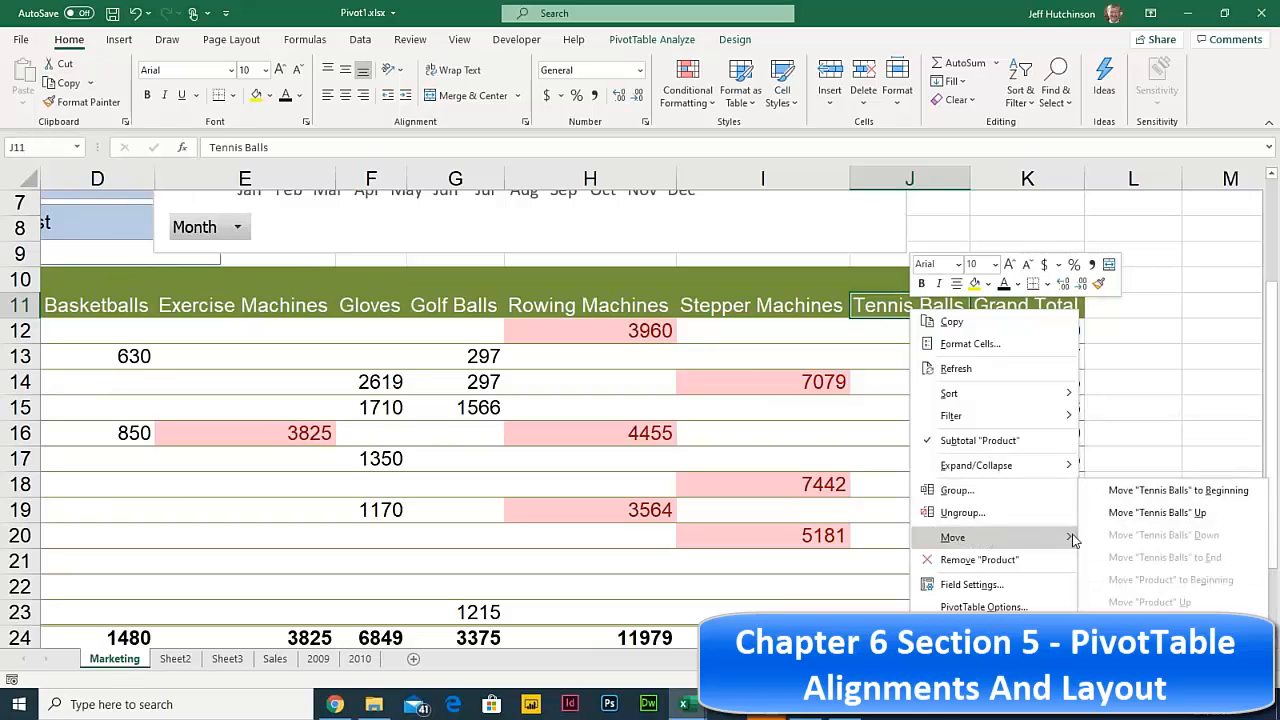
pyautogui.click(1190, 490)
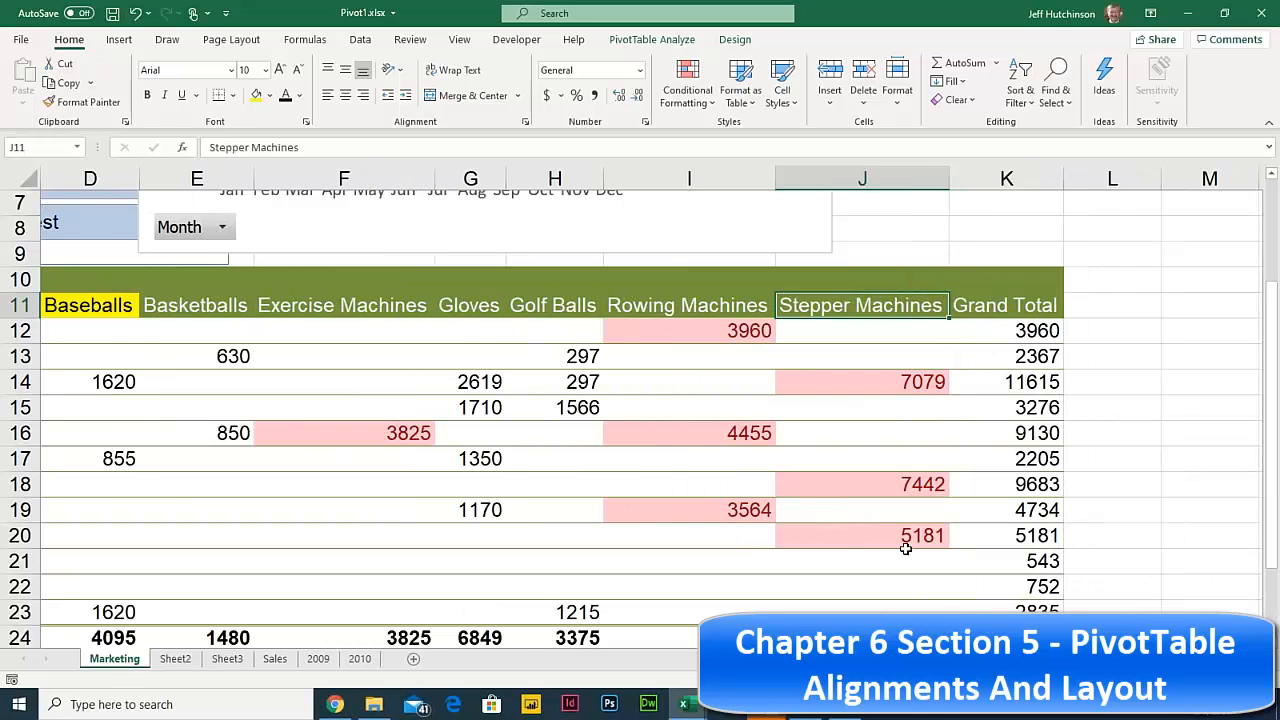
# - Move the Exercise Machines column to the end, after Stepper Machines
pyautogui.moveTo(377, 376); pyautogui.dragTo(6, 328)
pyautogui.click(264, 305)
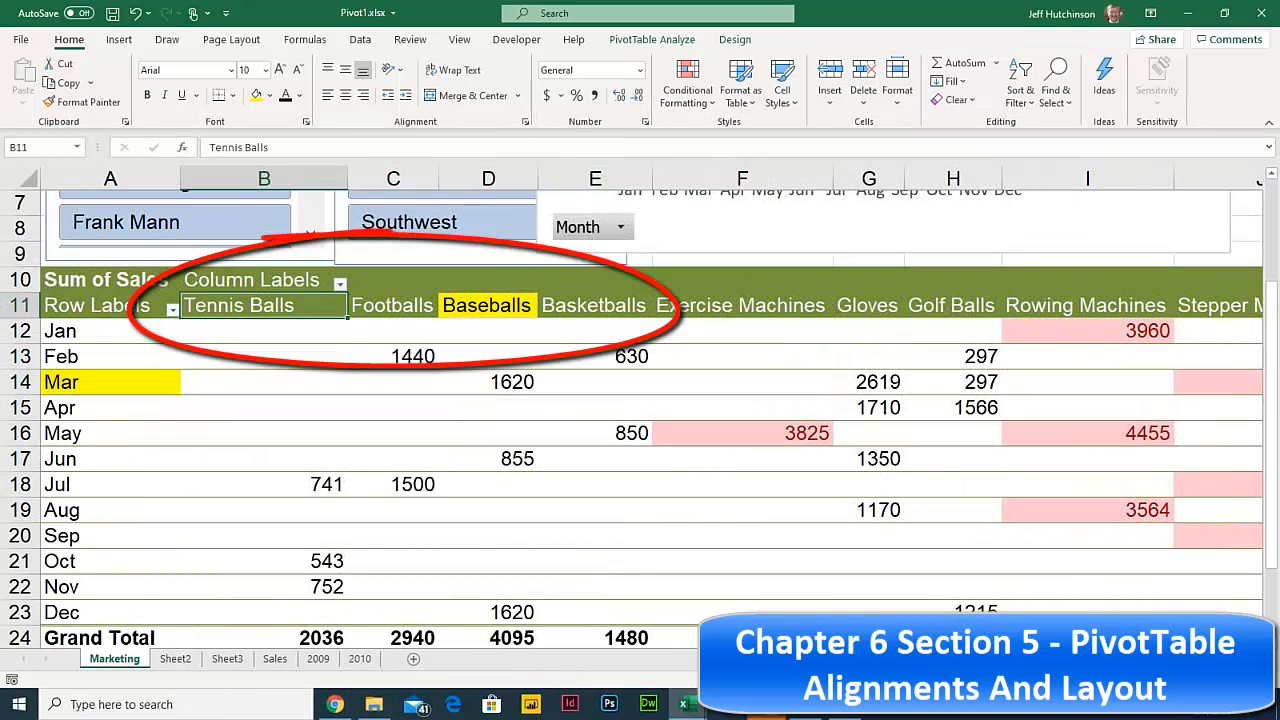
pyautogui.click(422, 304)
pyautogui.click(487, 305)
pyautogui.click(610, 308)
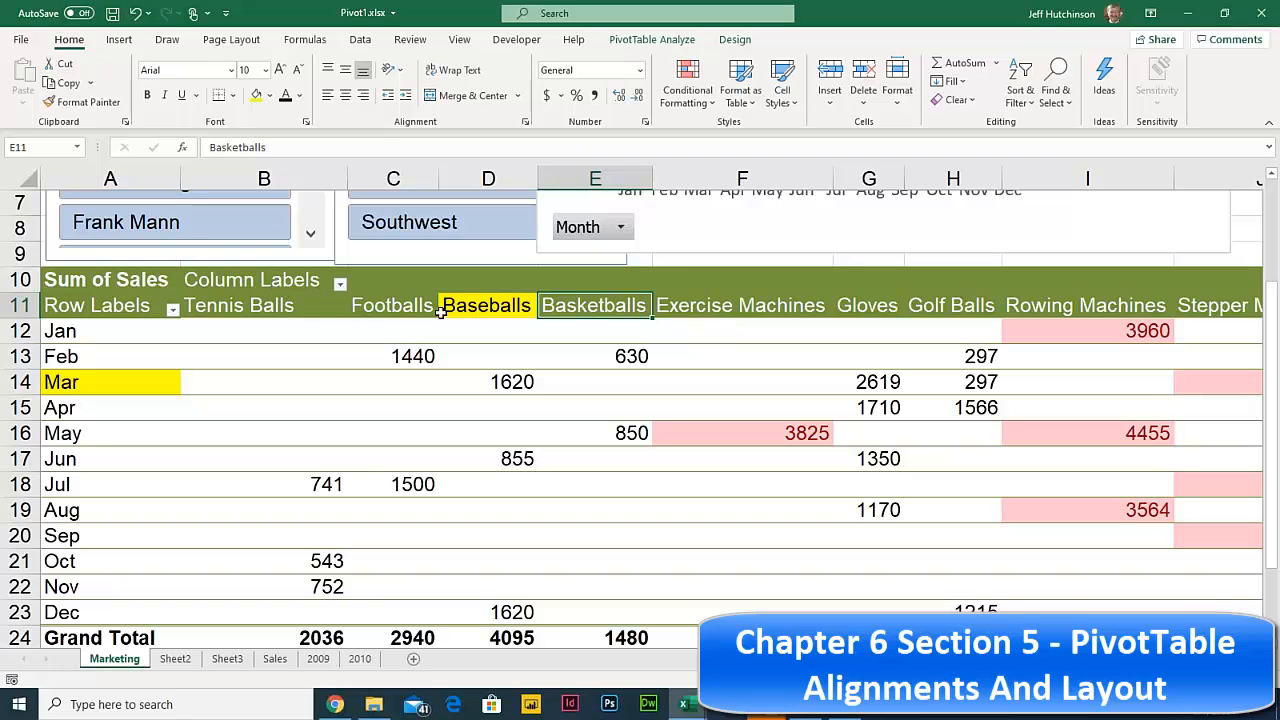
pyautogui.click(746, 310)
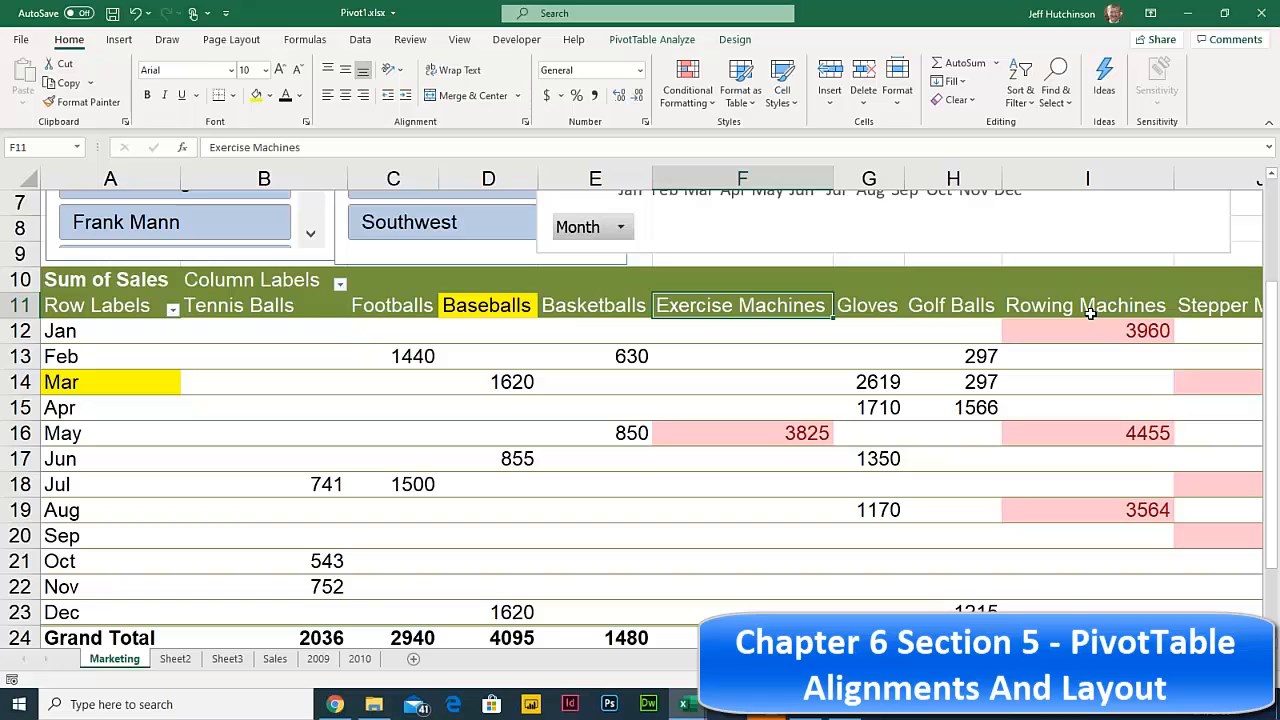
pyautogui.rightClick(754, 306)
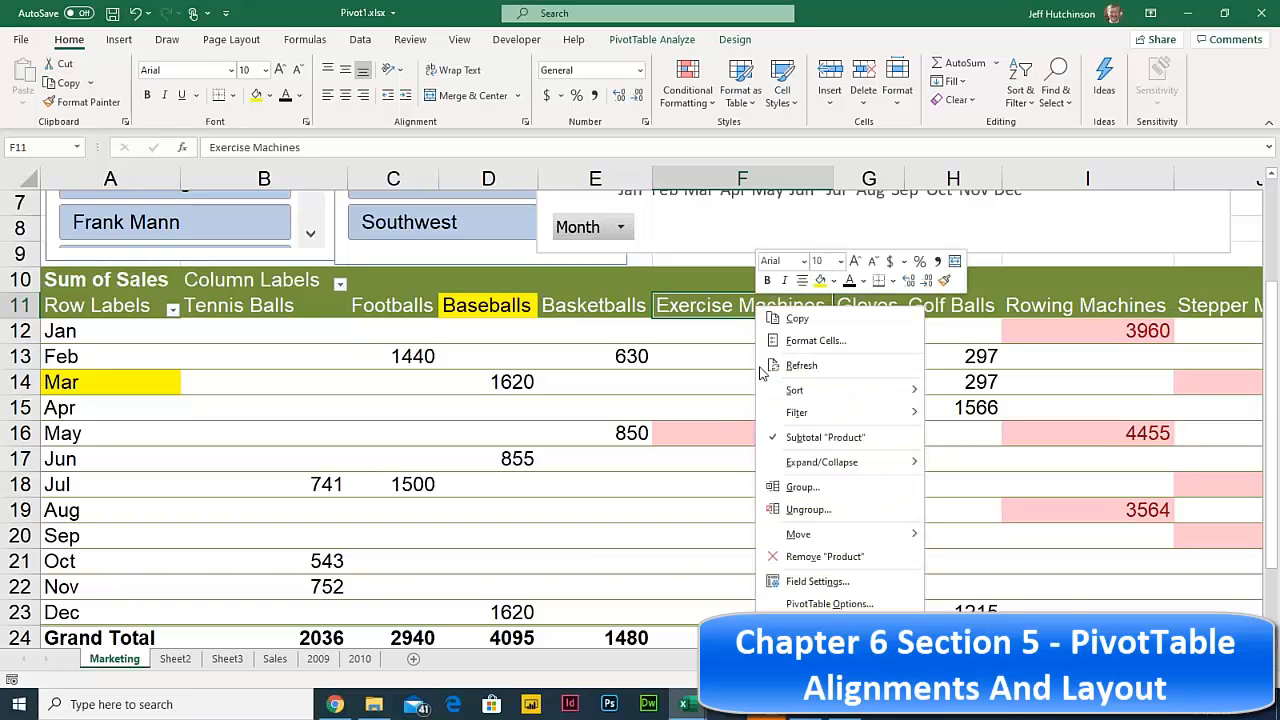
pyautogui.moveTo(872, 536)
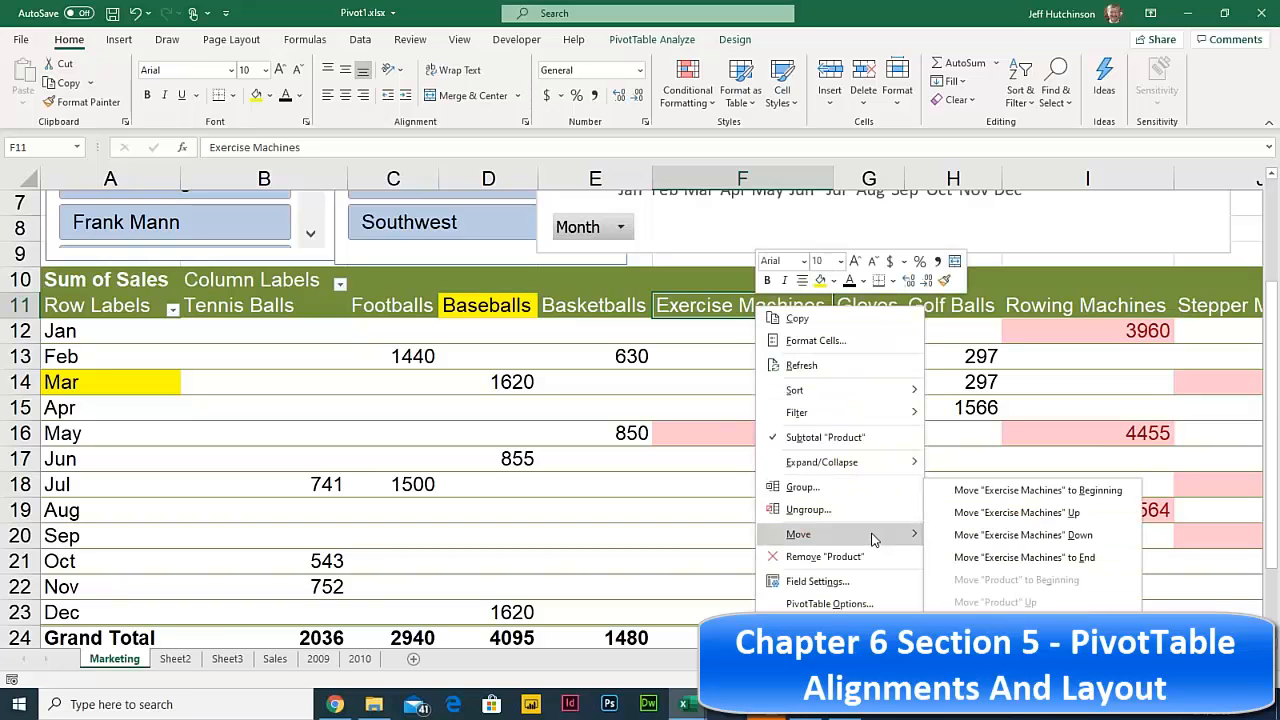
pyautogui.click(1068, 563)
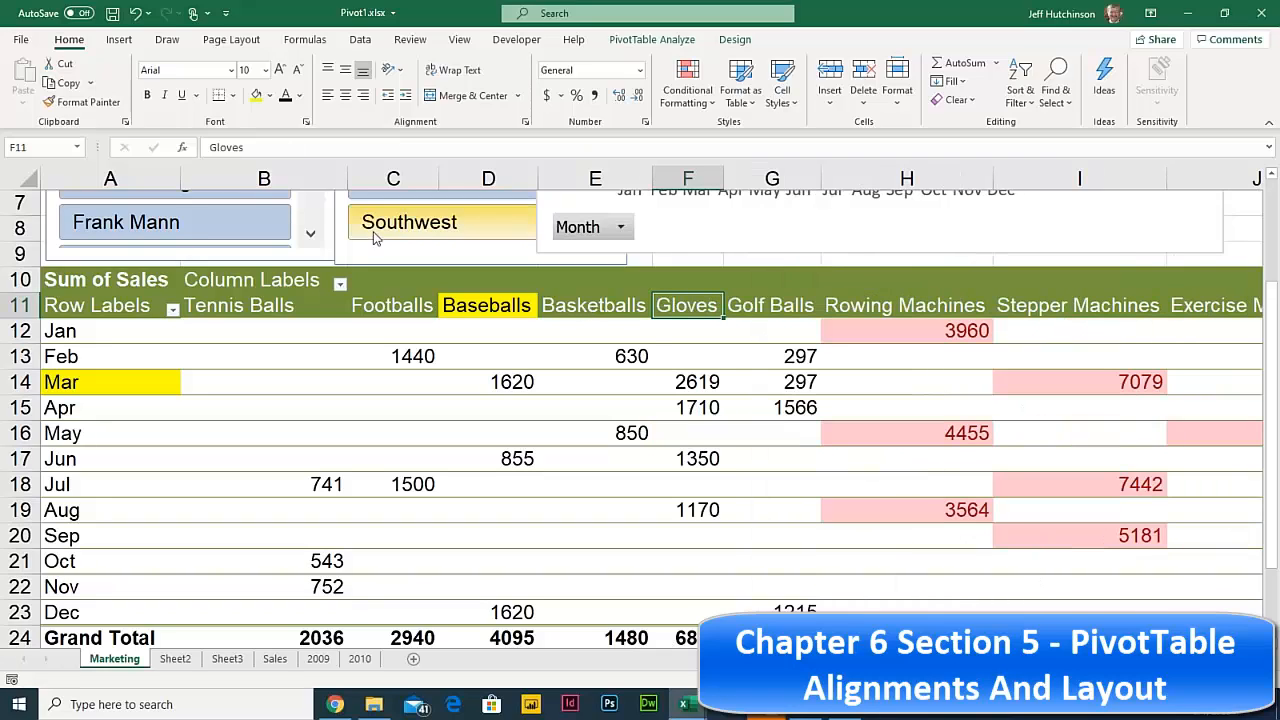
# - Trial-select header groups: Tennis Balls–Basketballs, Gloves and Golf Balls, then Rowing and Stepper Machines
pyautogui.moveTo(230, 305); pyautogui.dragTo(580, 312)
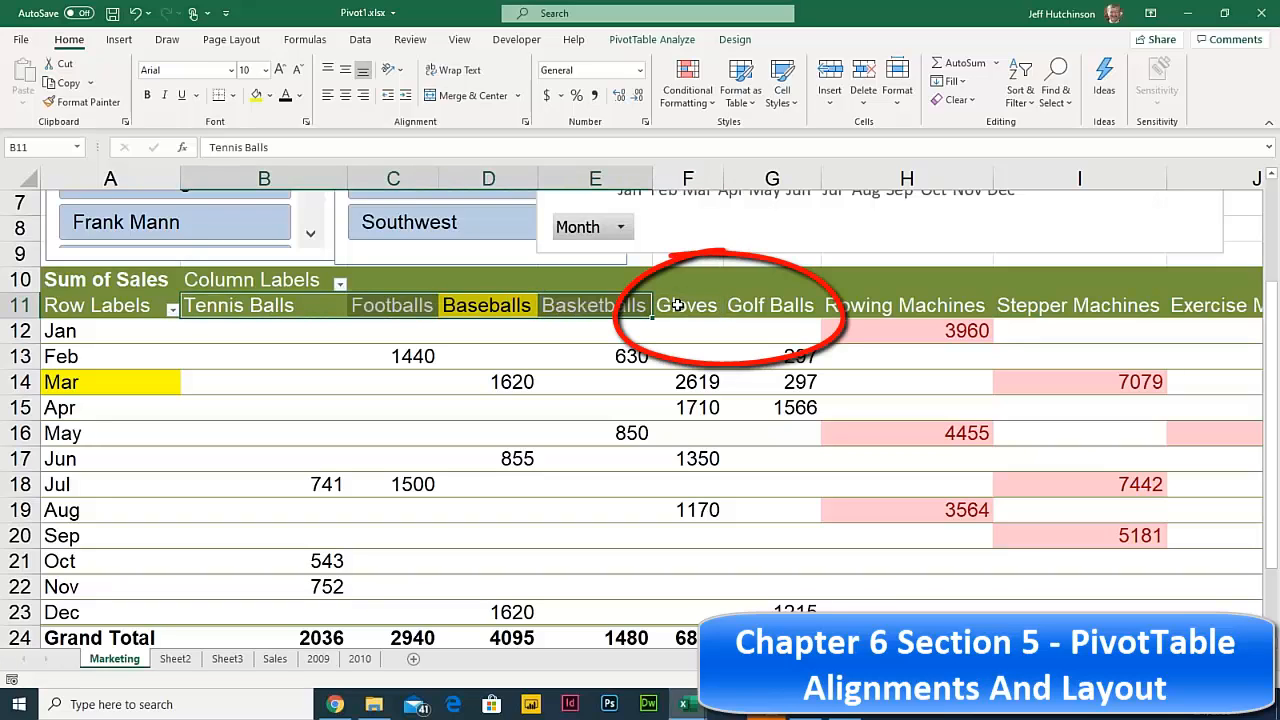
pyautogui.moveTo(665, 305); pyautogui.dragTo(771, 309)
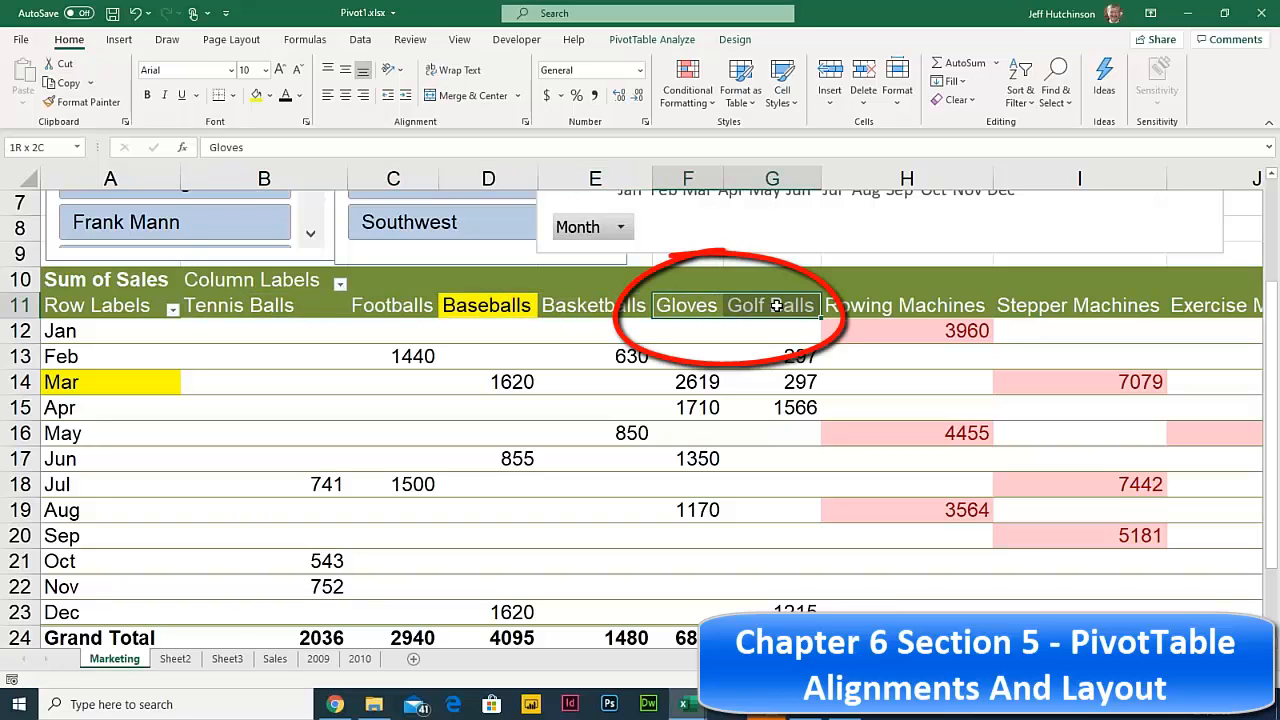
pyautogui.click(855, 305)
pyautogui.moveTo(855, 305); pyautogui.dragTo(1163, 308)
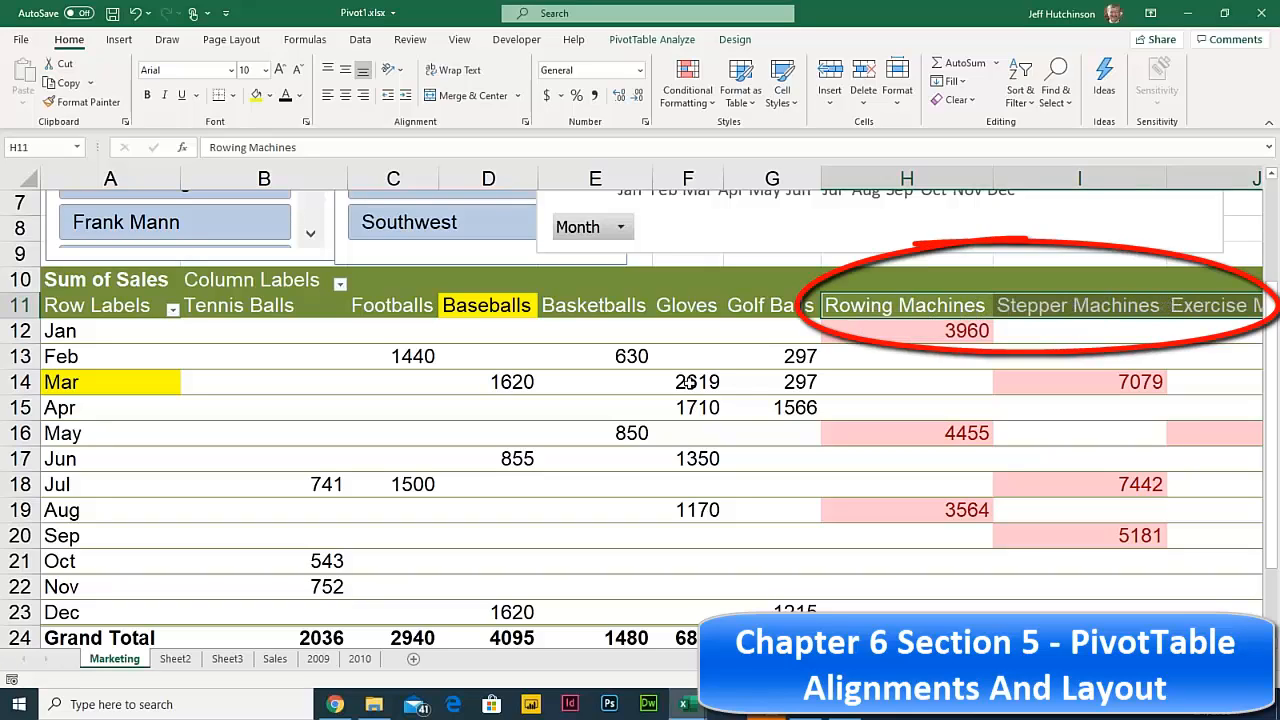
pyautogui.moveTo(688, 382)
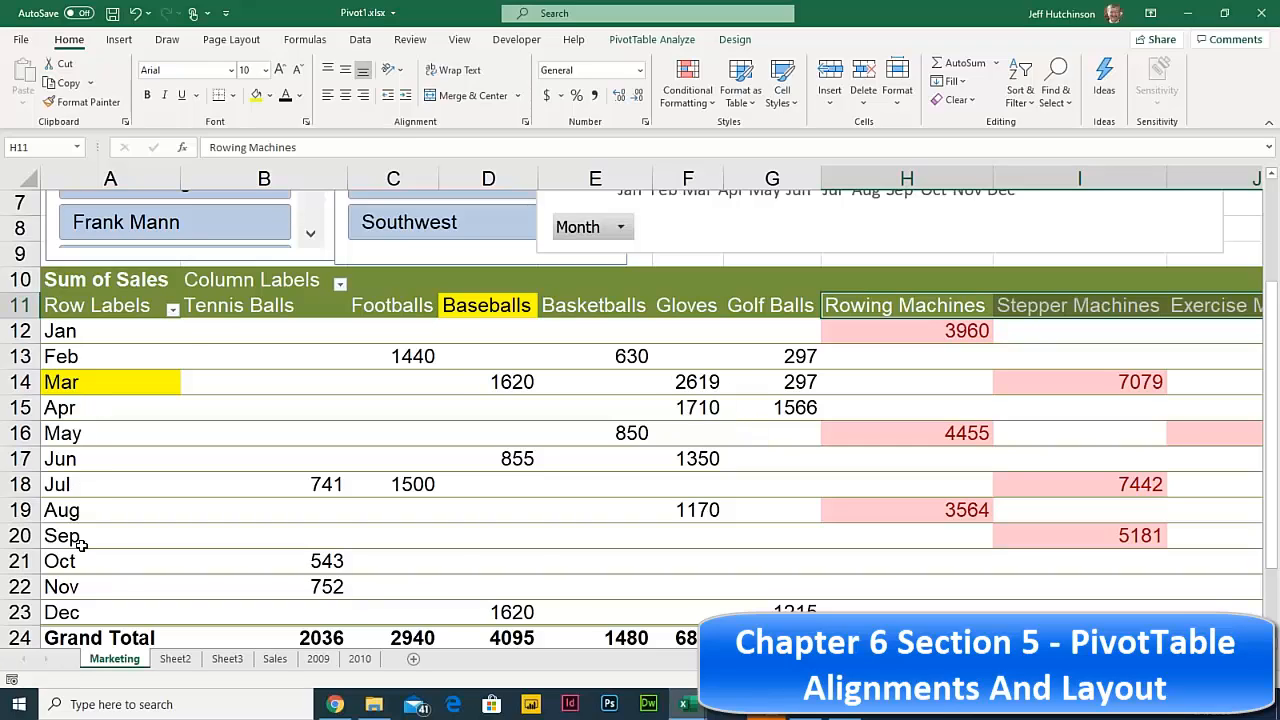
# - Select the Tennis Balls, Footballs, Baseballs and Basketballs headers together
pyautogui.click(225, 307)
pyautogui.click(401, 310)
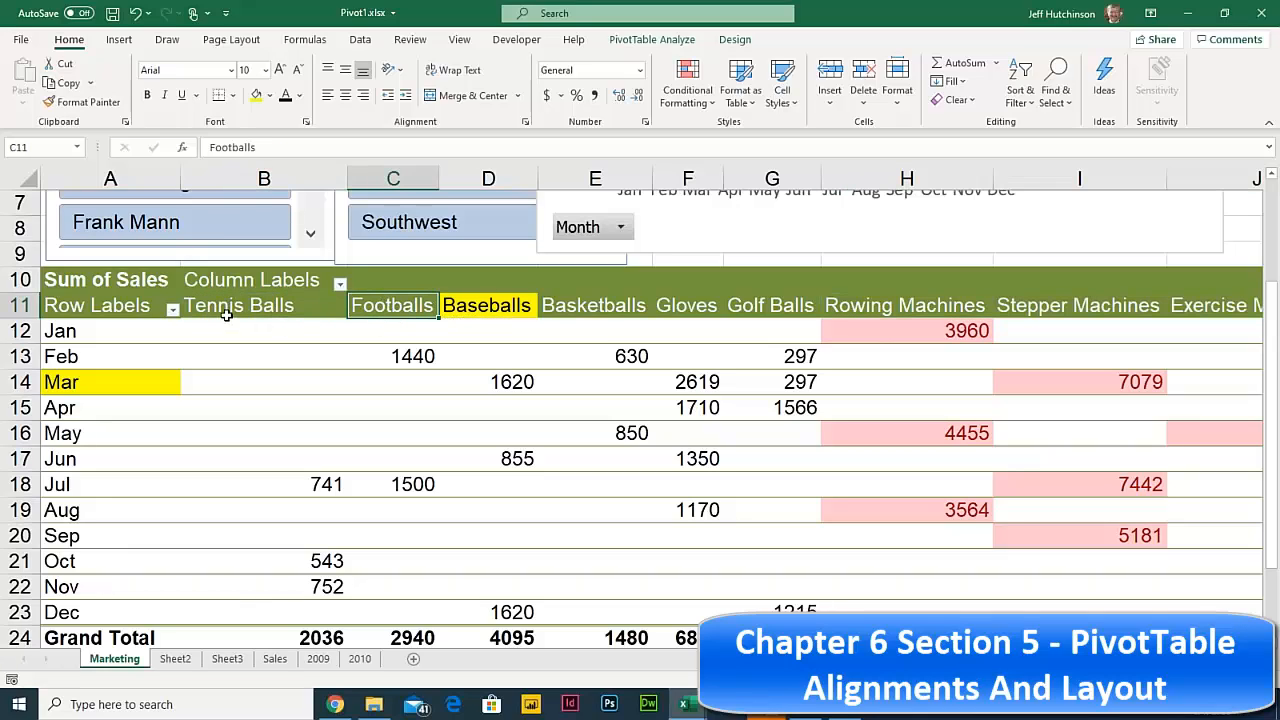
pyautogui.click(225, 307)
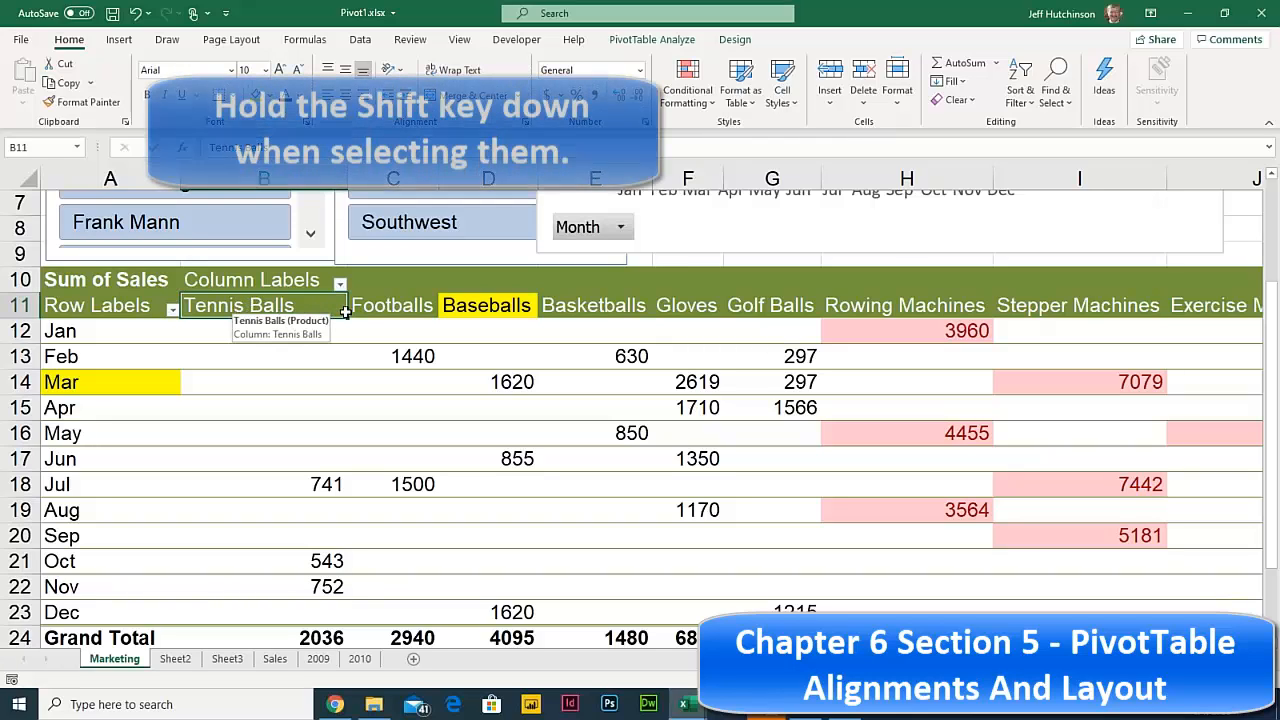
pyautogui.moveTo(238, 308); pyautogui.dragTo(593, 307)
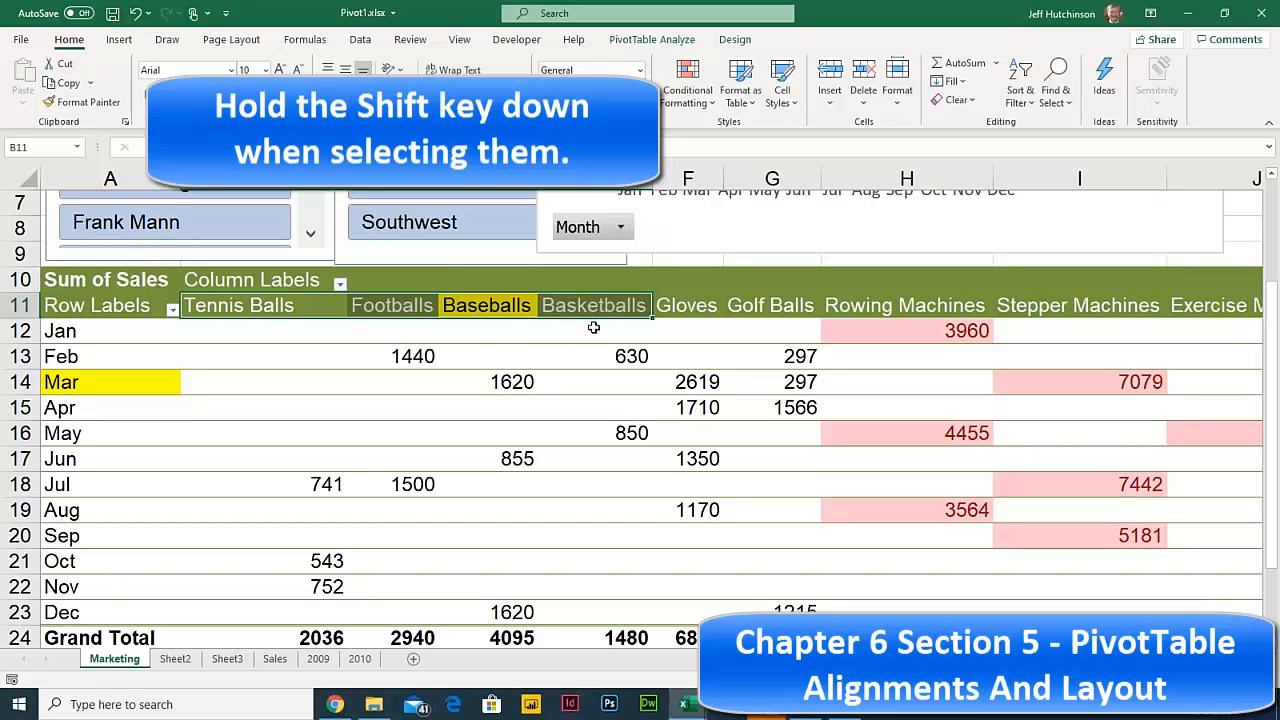
# - Group the four ball products and rename the group 'Ball Sports'
pyautogui.click(655, 42)
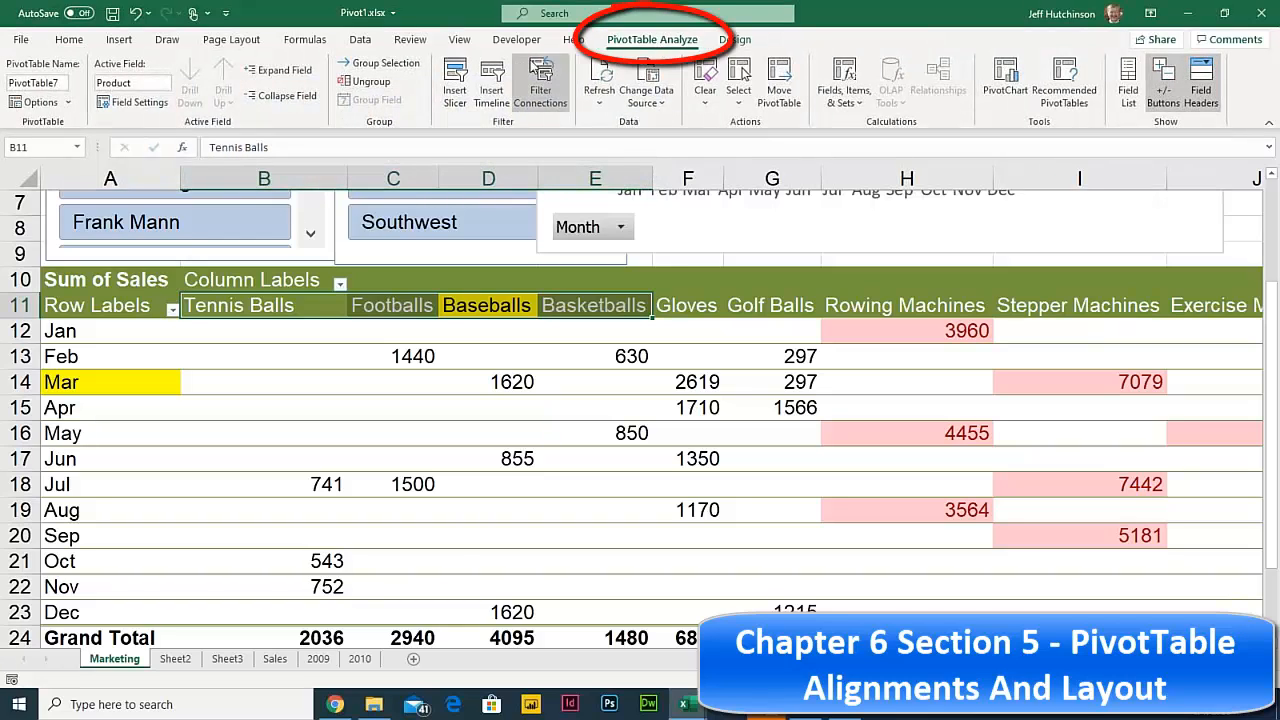
pyautogui.click(380, 64)
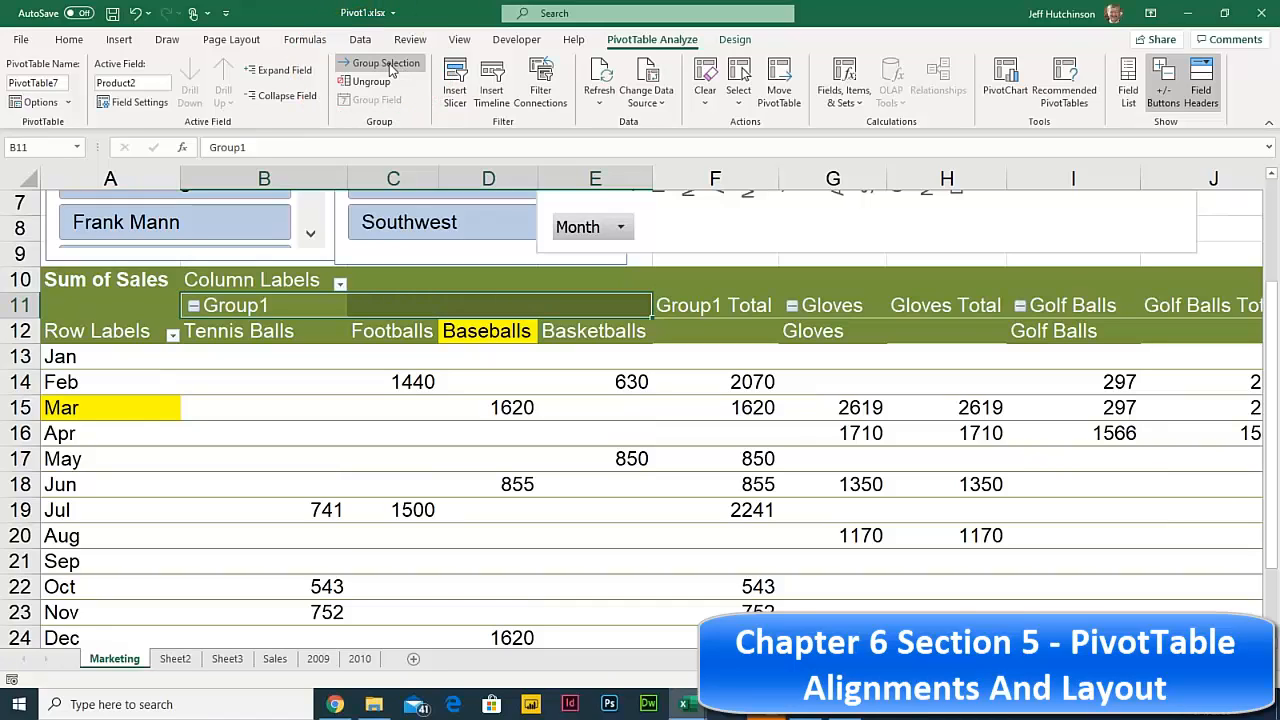
pyautogui.click(238, 307)
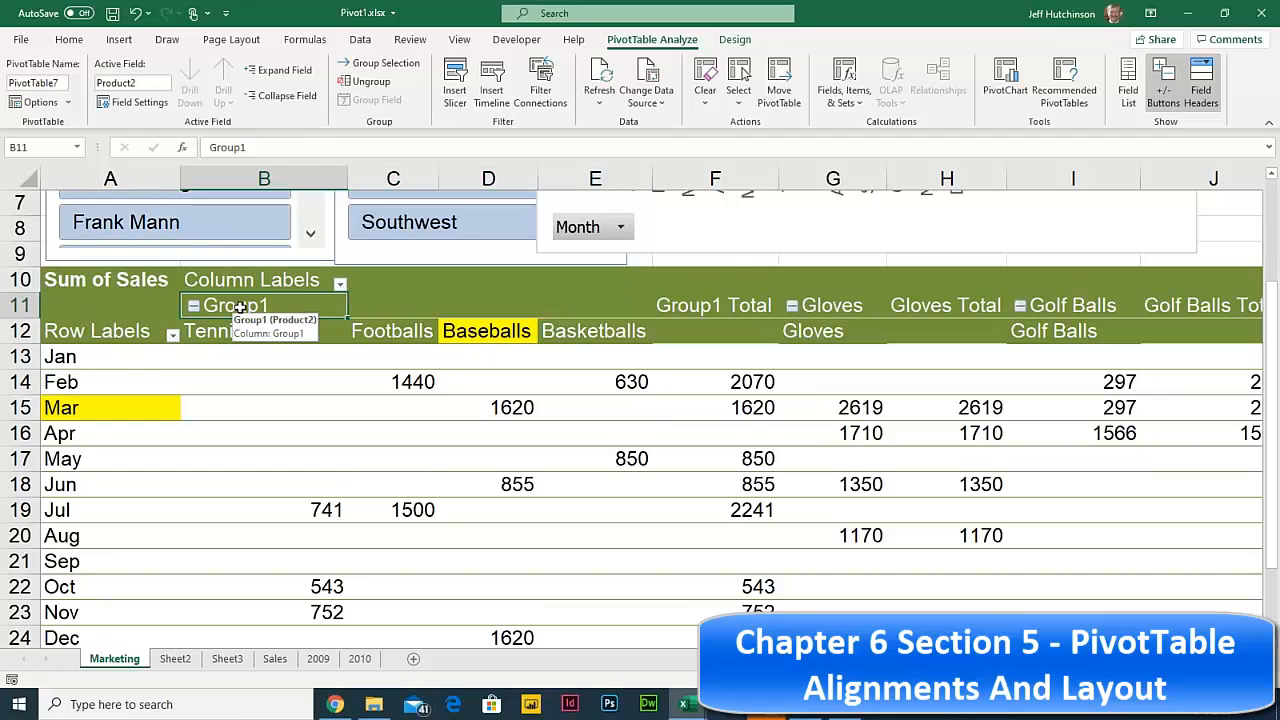
pyautogui.write('Ball Sports')
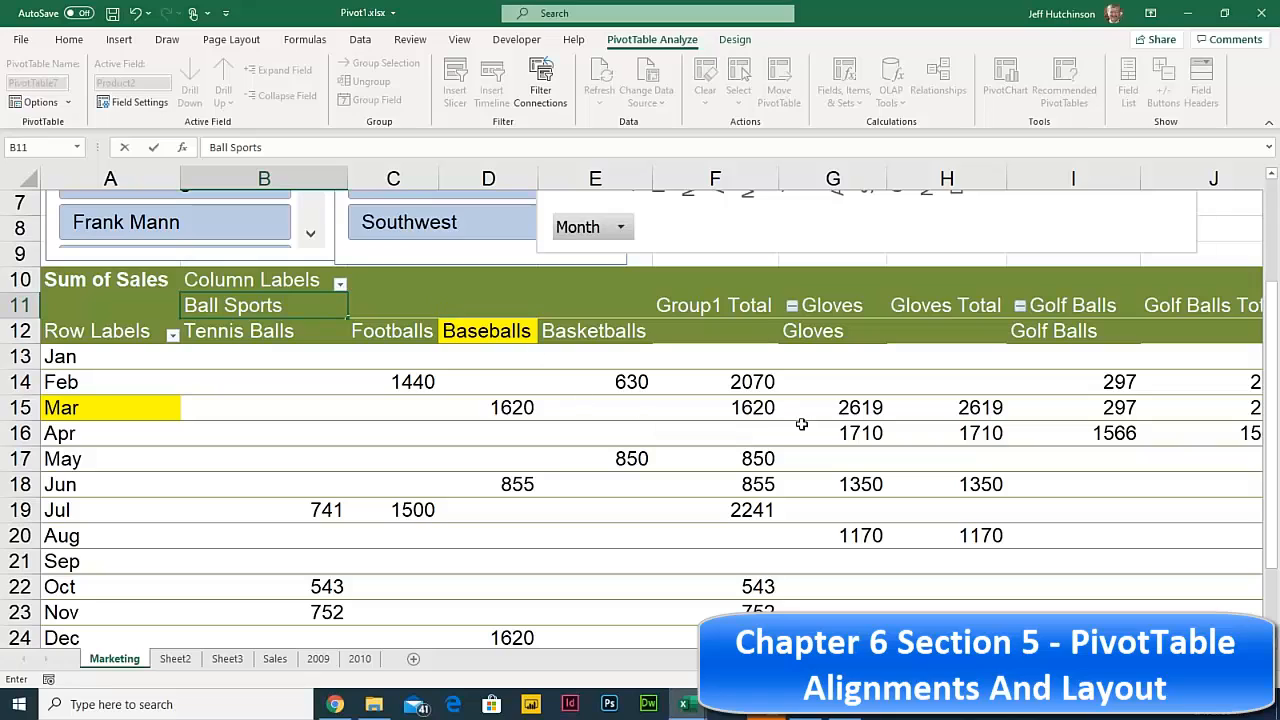
pyautogui.click(818, 415)
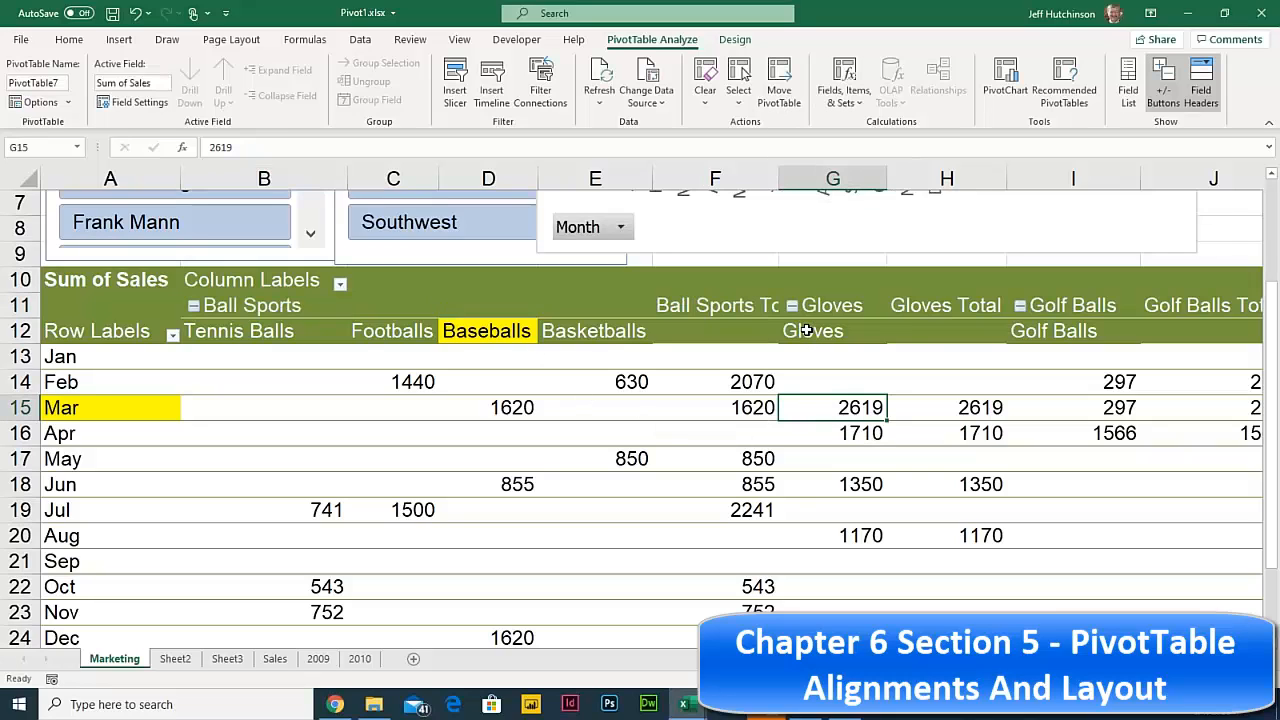
# - Group Gloves and Golf Balls and name the new group 'Golfing'
pyautogui.moveTo(806, 331); pyautogui.dragTo(1060, 338)
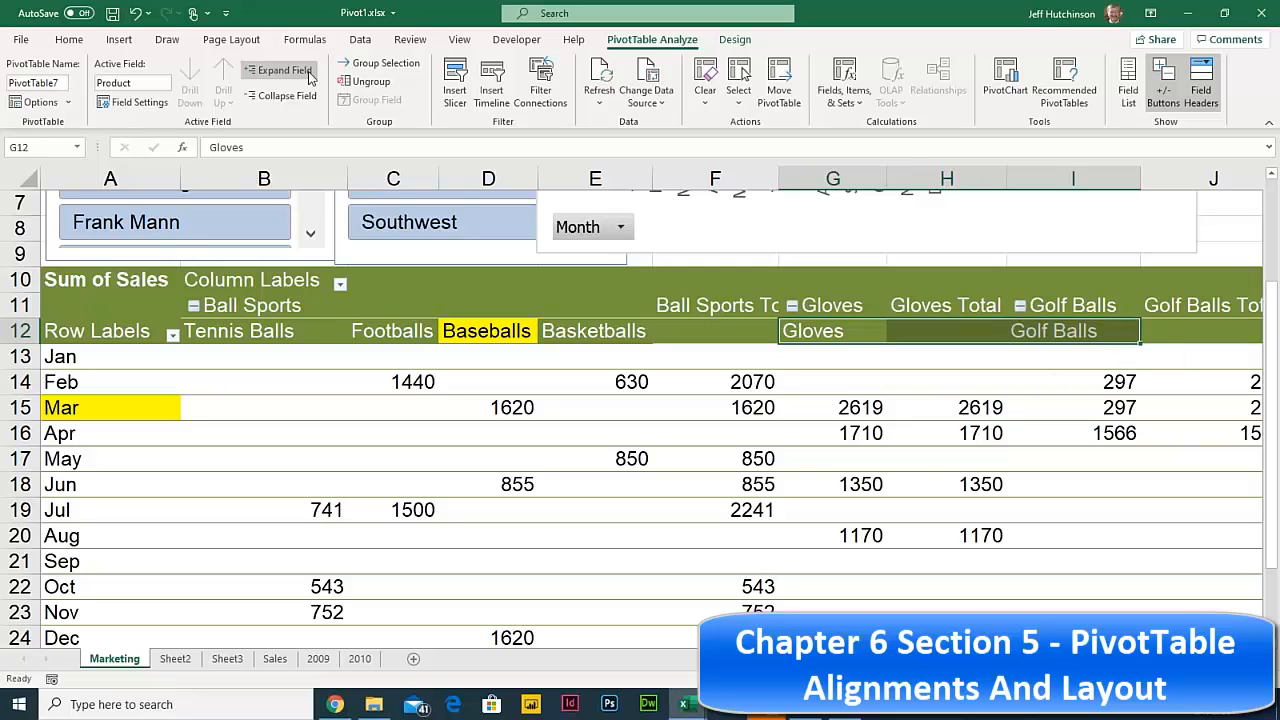
pyautogui.click(380, 63)
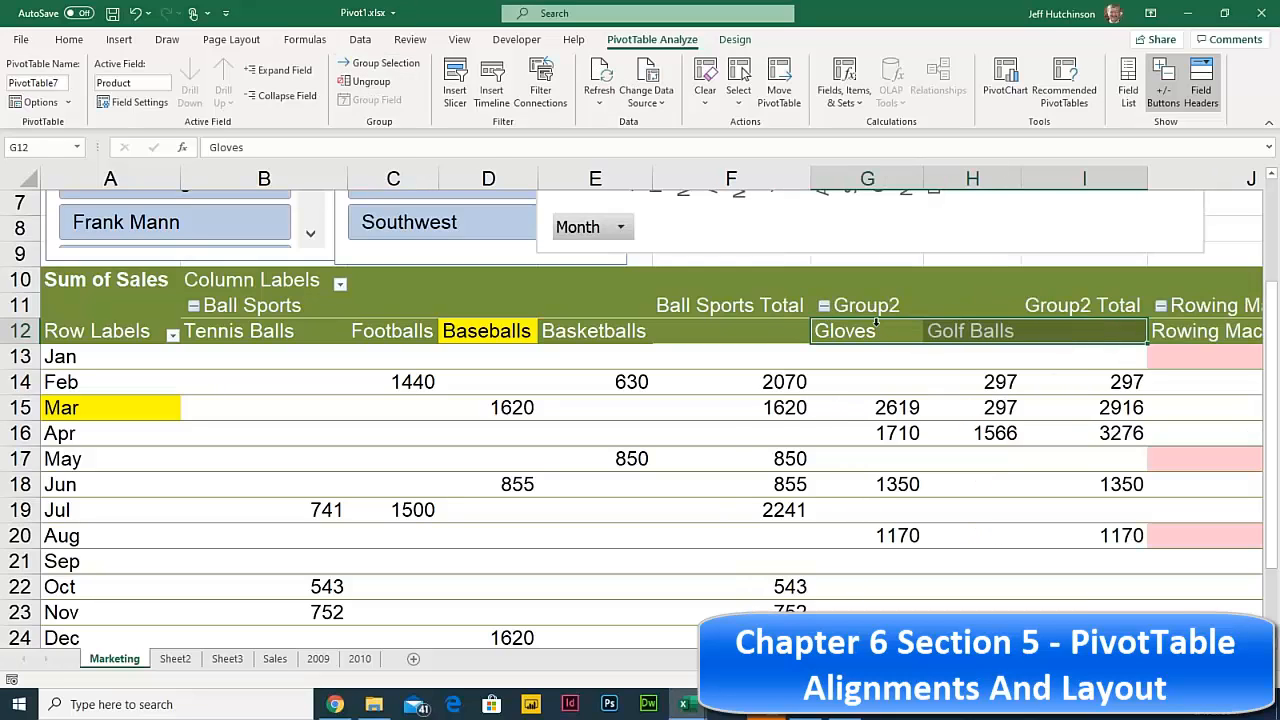
pyautogui.click(869, 307)
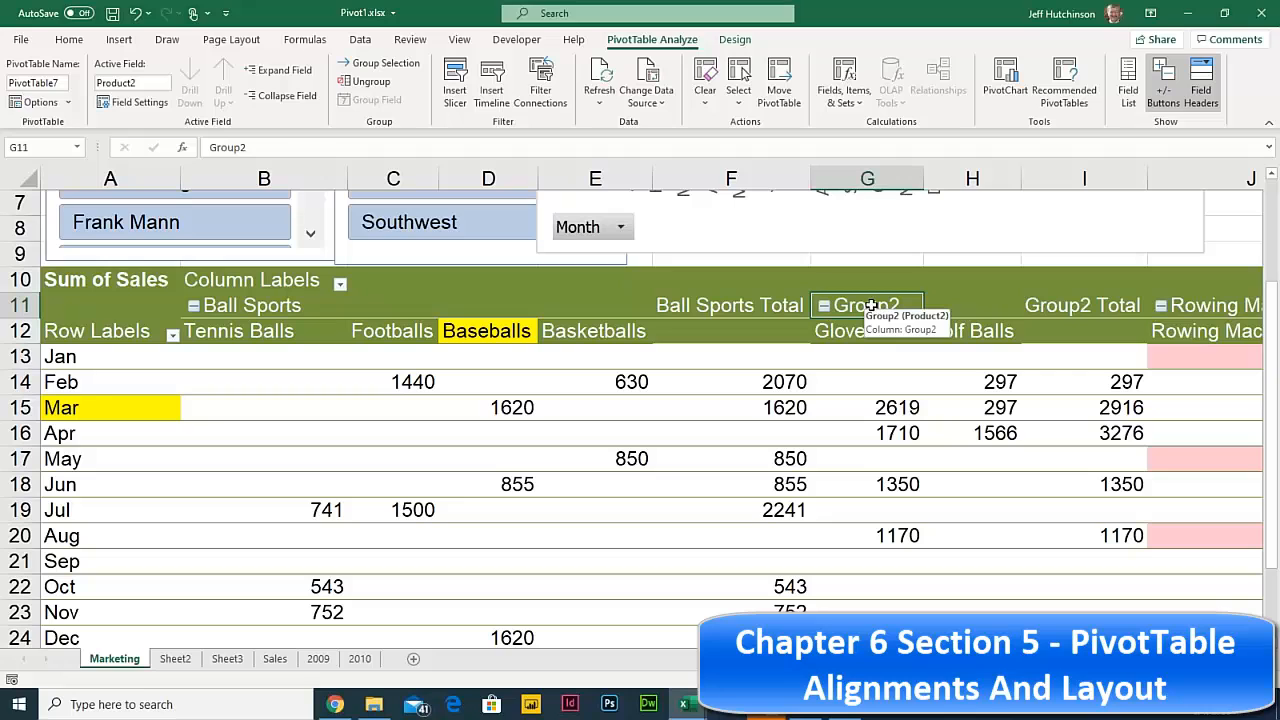
pyautogui.write('Golfing')
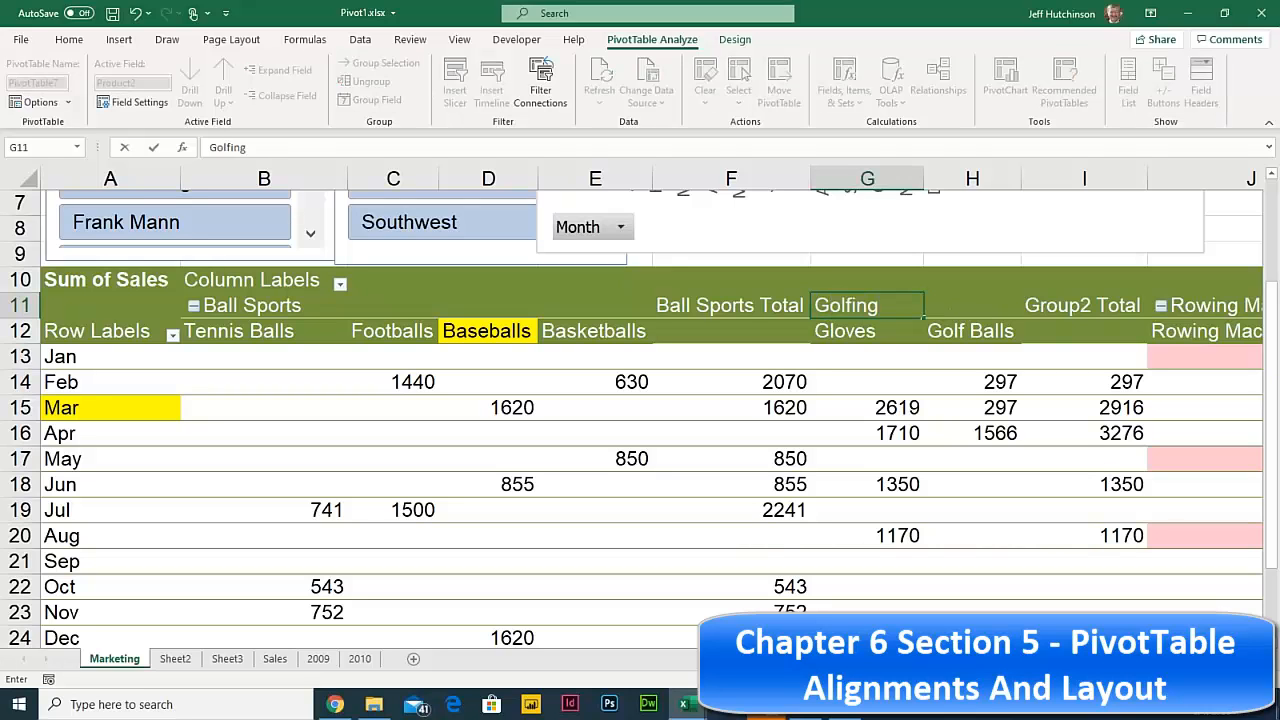
pyautogui.hscroll(4, 650, 420)
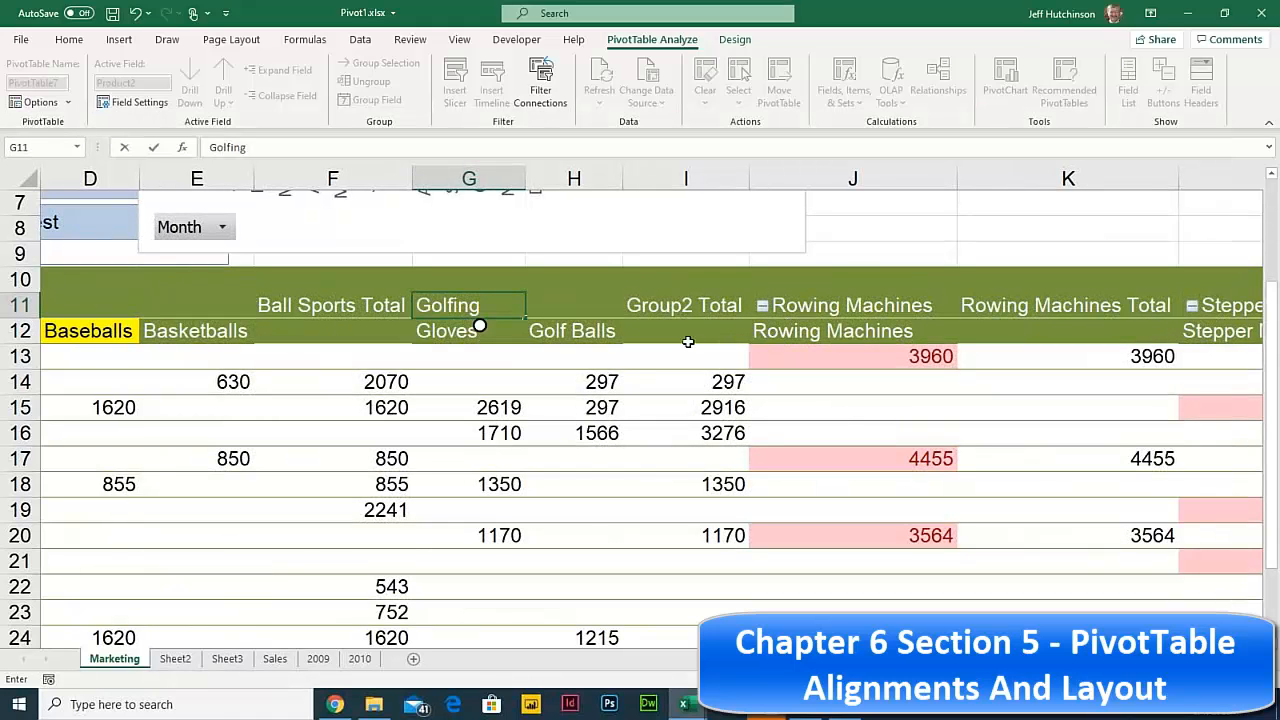
# - Group Stepper Machines and Exercise Machines as 'Exercise', then collapse Ball Sports to one column
pyautogui.moveTo(808, 336); pyautogui.dragTo(1051, 342)
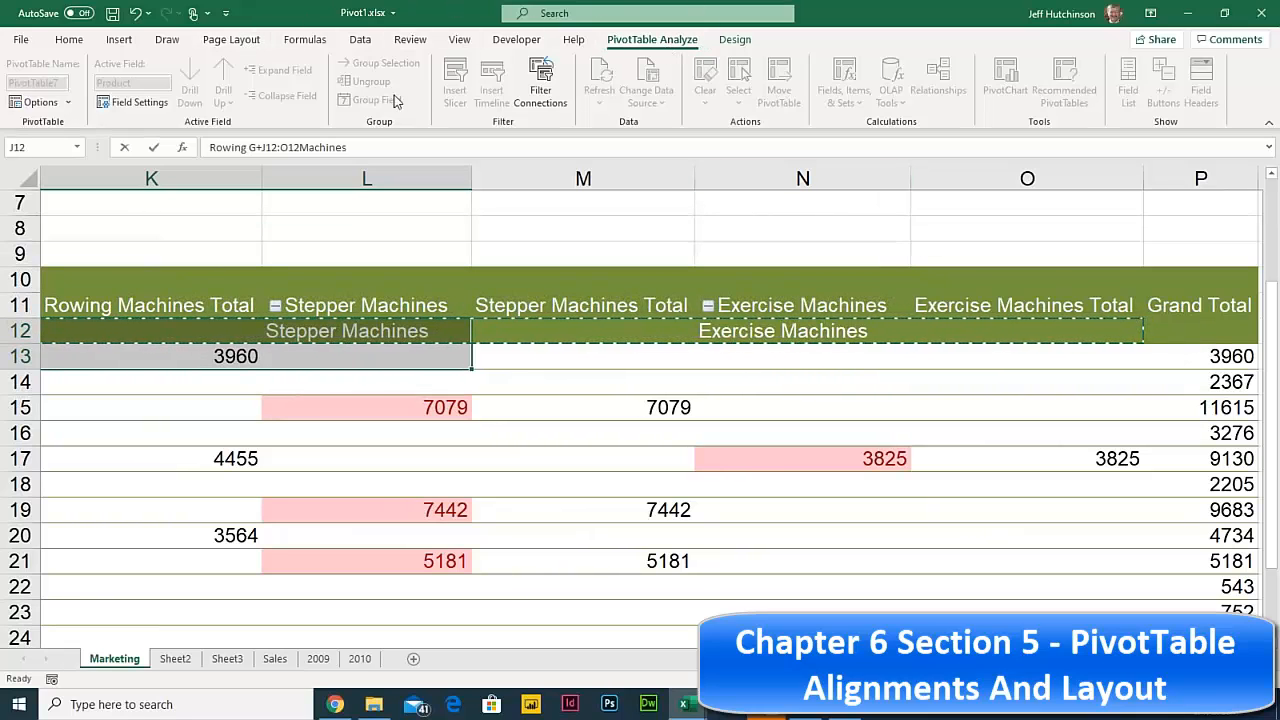
pyautogui.click(591, 229)
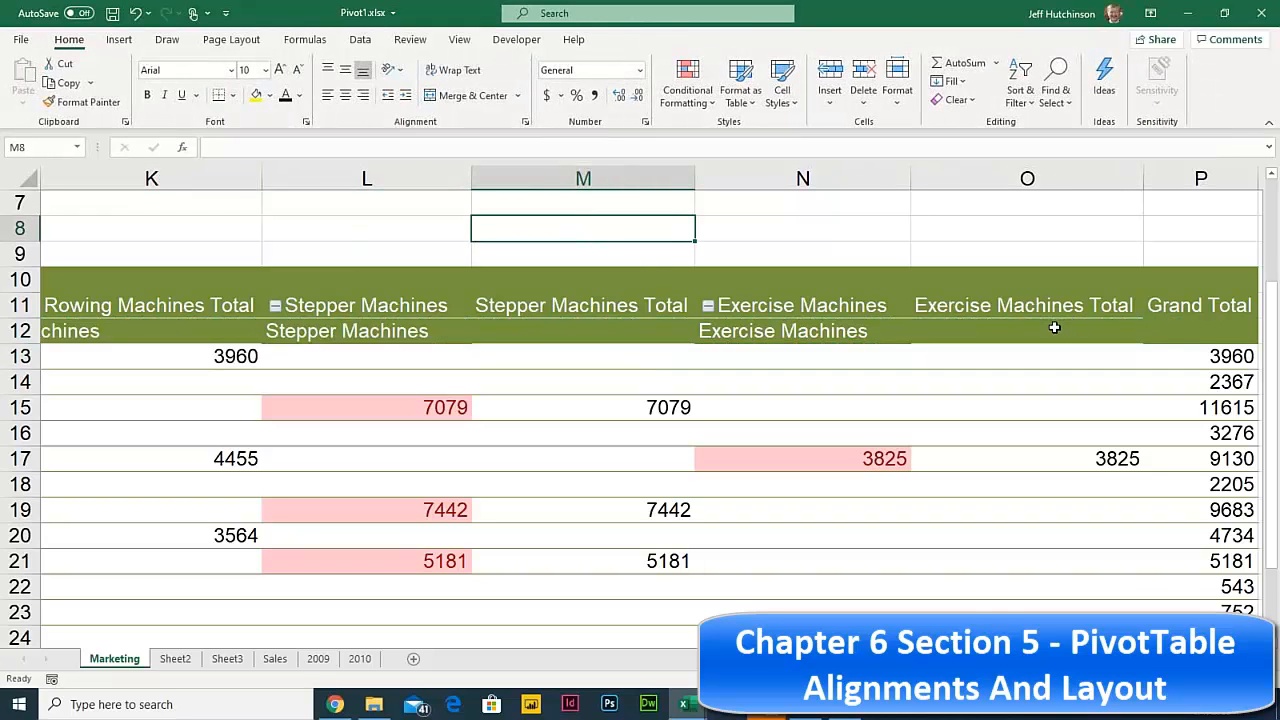
pyautogui.moveTo(1054, 328); pyautogui.dragTo(99, 334)
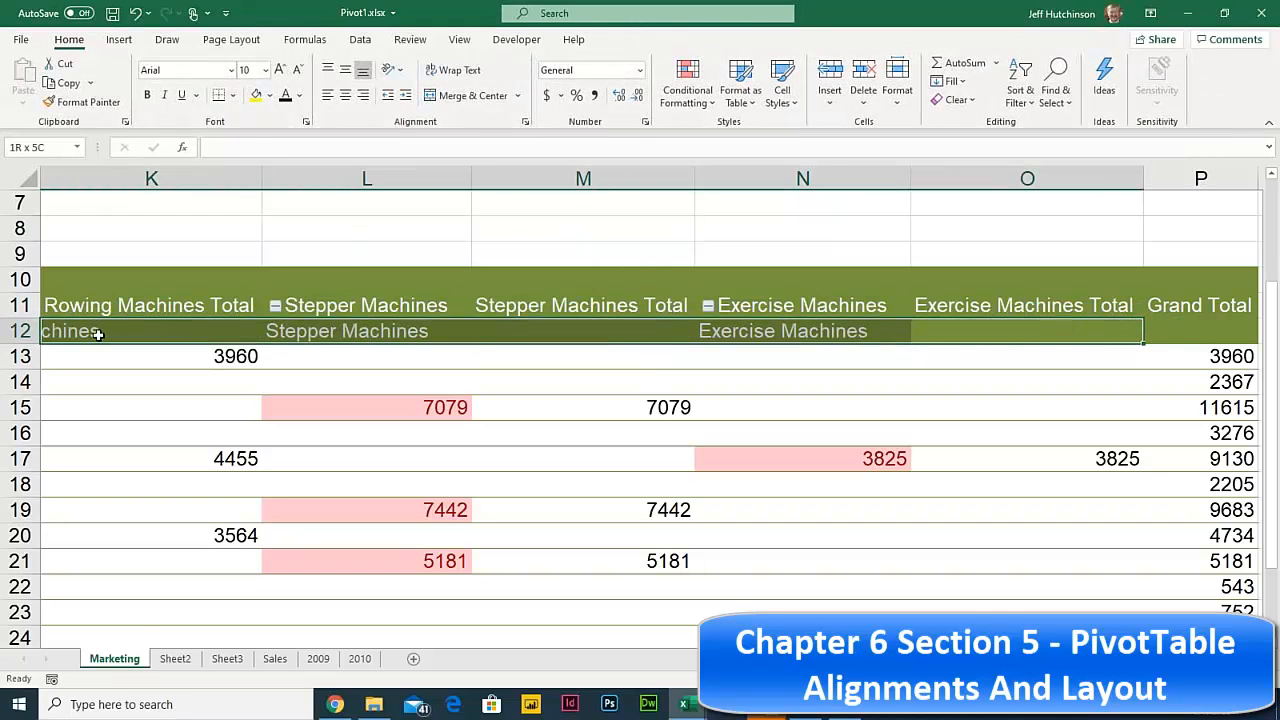
pyautogui.click(652, 39)
pyautogui.click(380, 64)
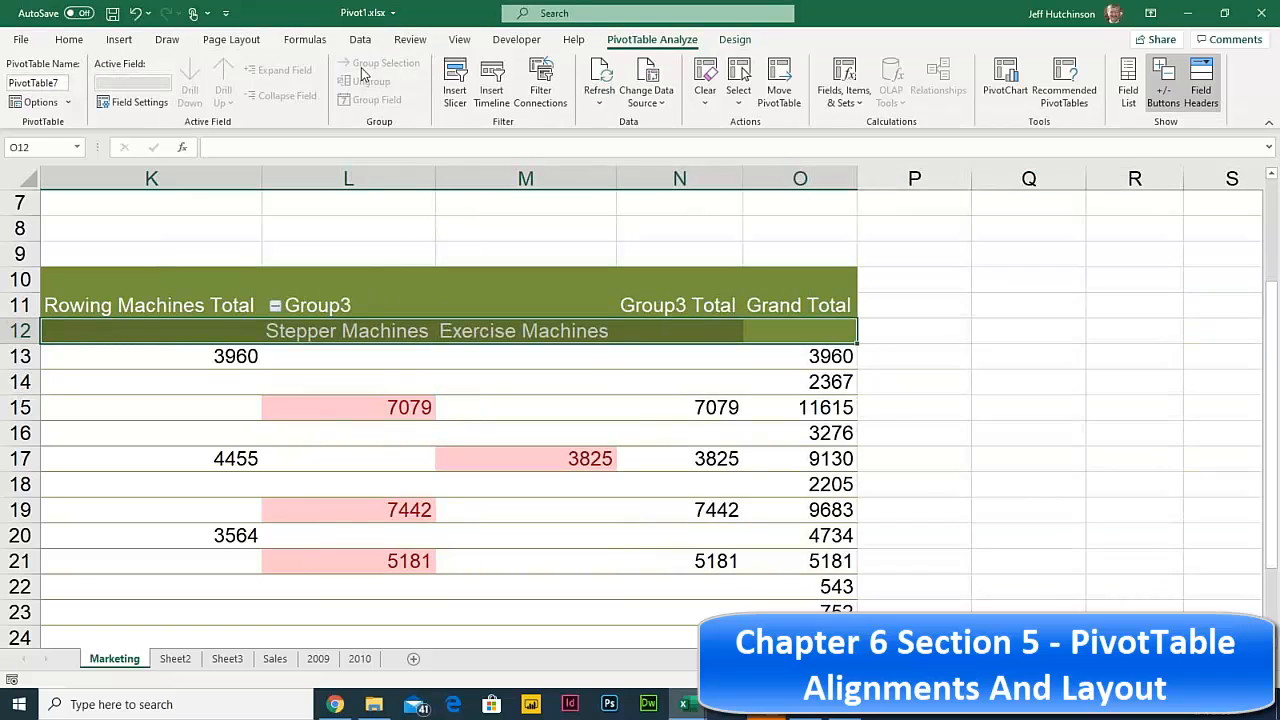
pyautogui.click(341, 305)
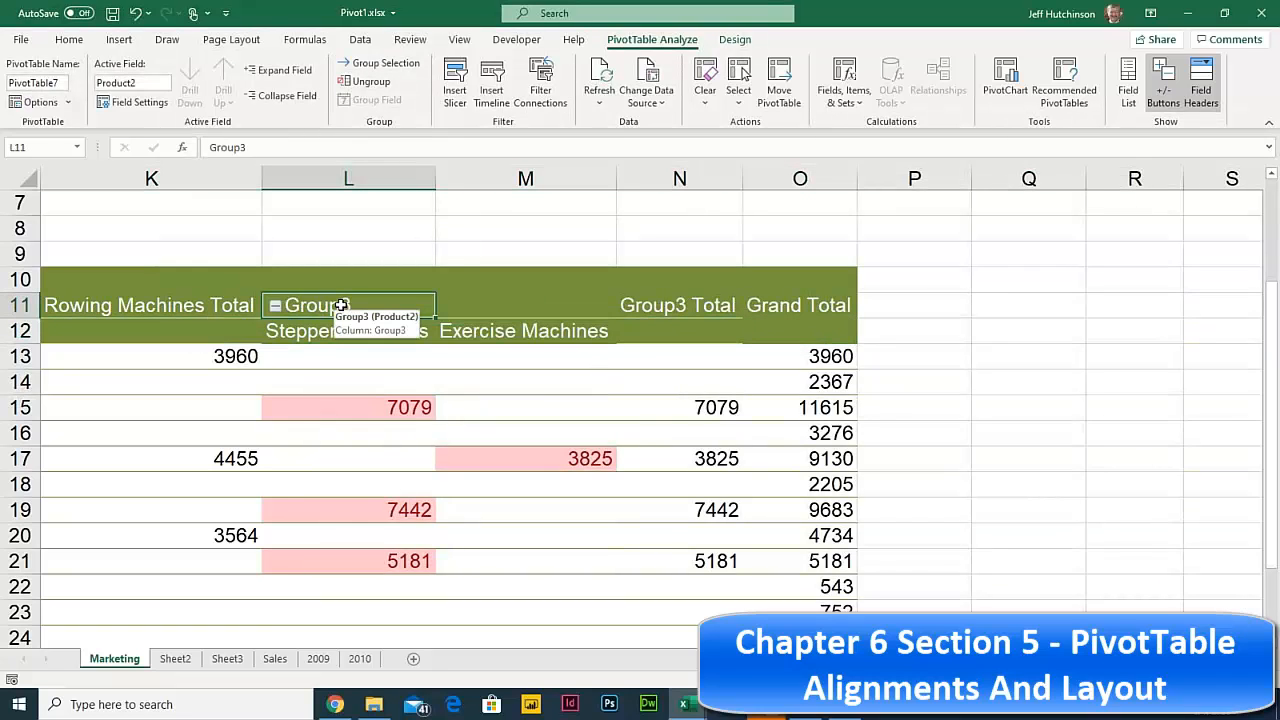
pyautogui.write('Exercise')
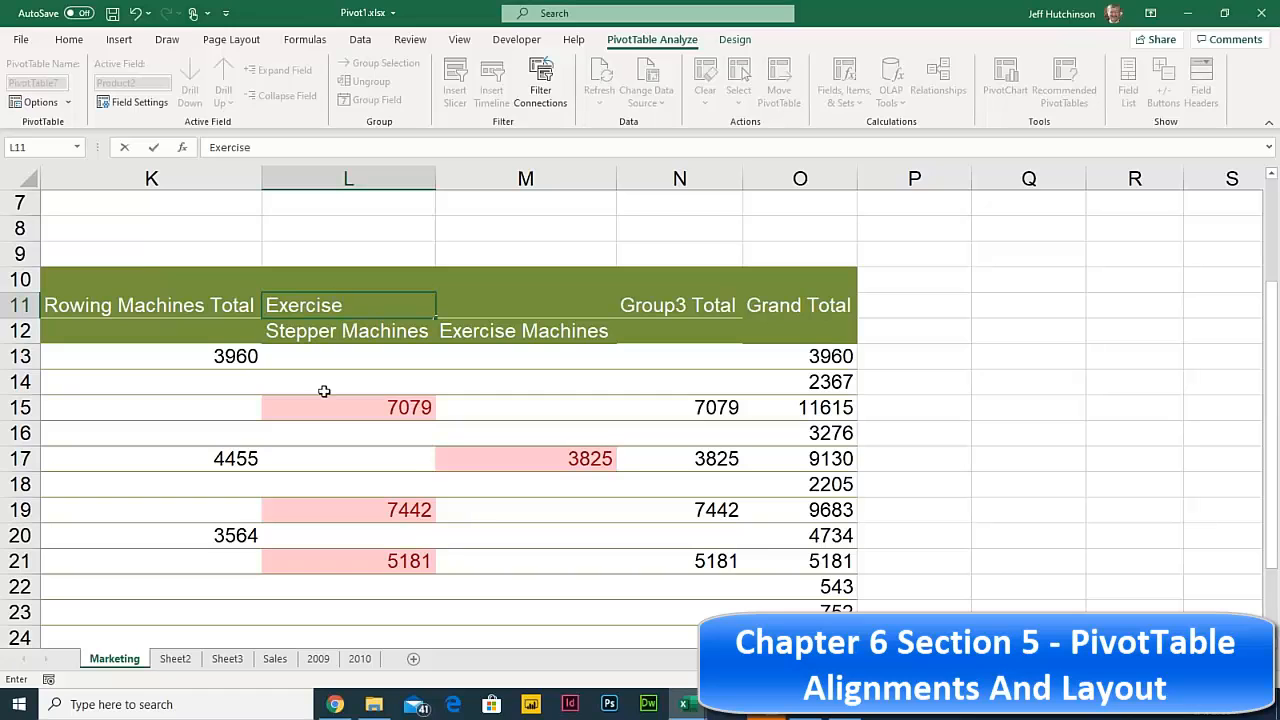
pyautogui.click(324, 391)
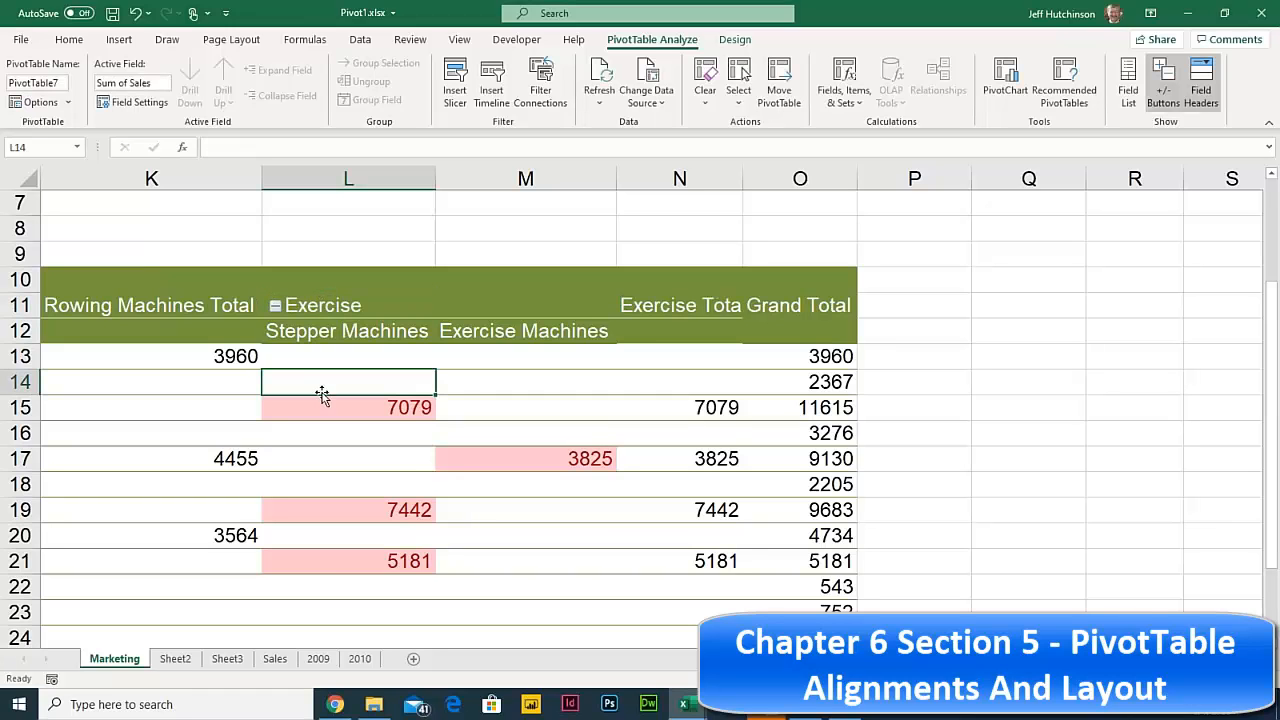
pyautogui.moveTo(289, 382); pyautogui.dragTo(8, 428)
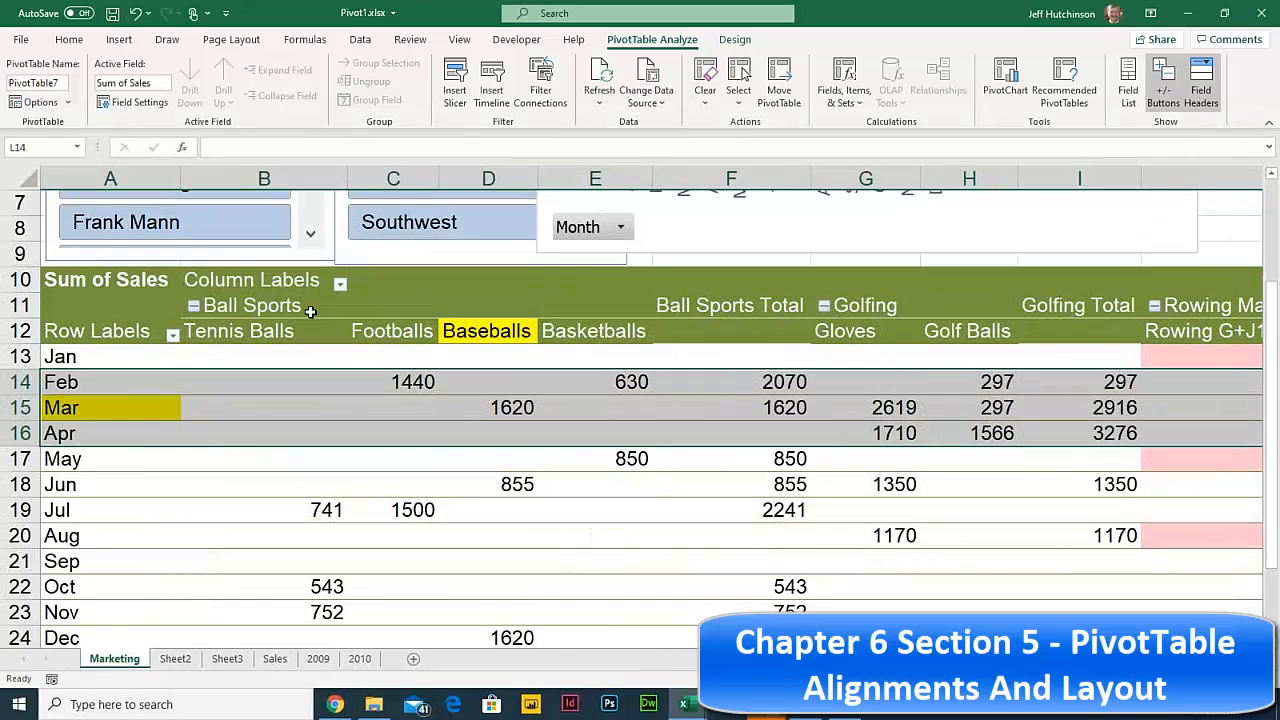
pyautogui.click(195, 306)
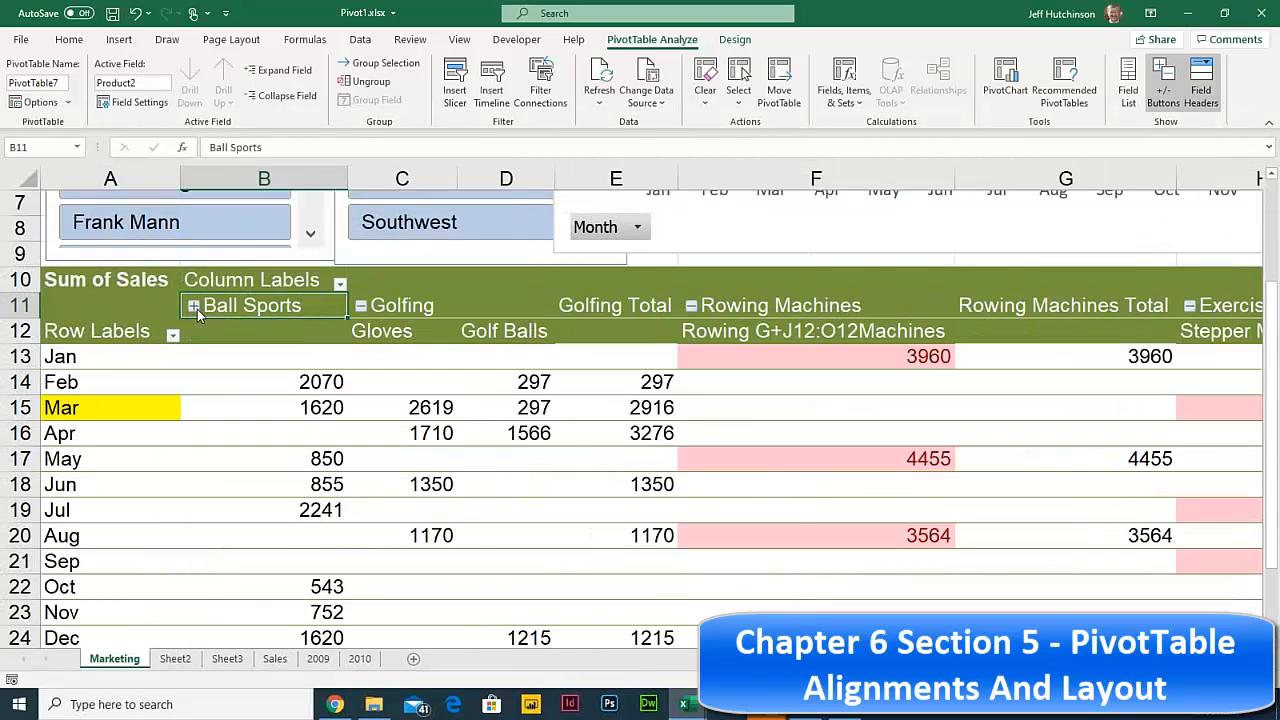
# - Collapse Golfing, keep Rowing Machines expanded, and leave Ball Sports collapsed with its Feb total 2070
pyautogui.click(361, 306)
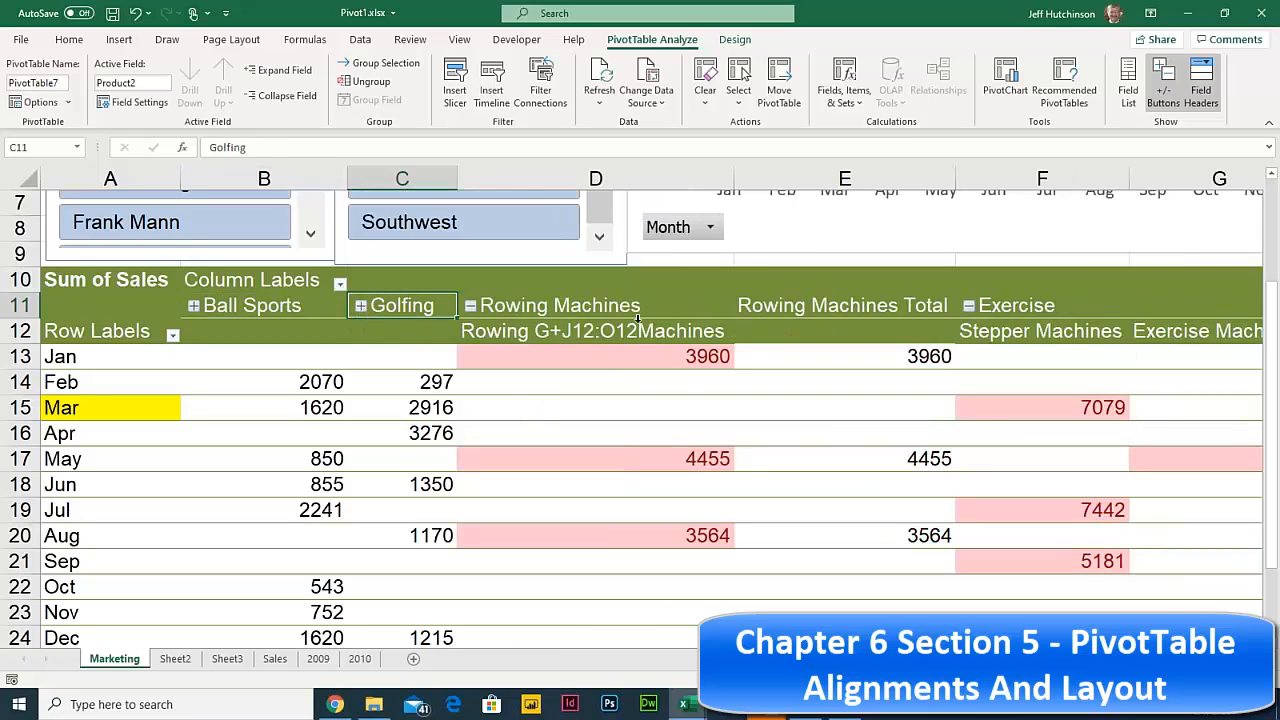
pyautogui.click(471, 306)
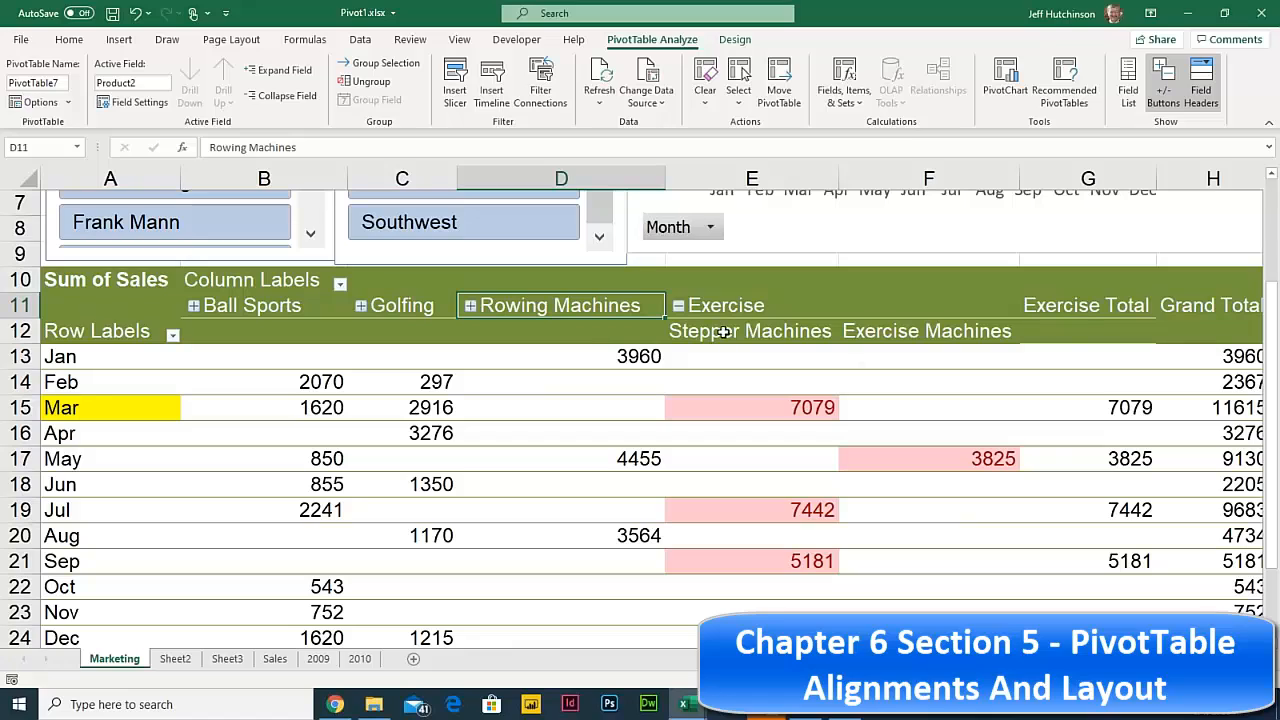
pyautogui.click(470, 306)
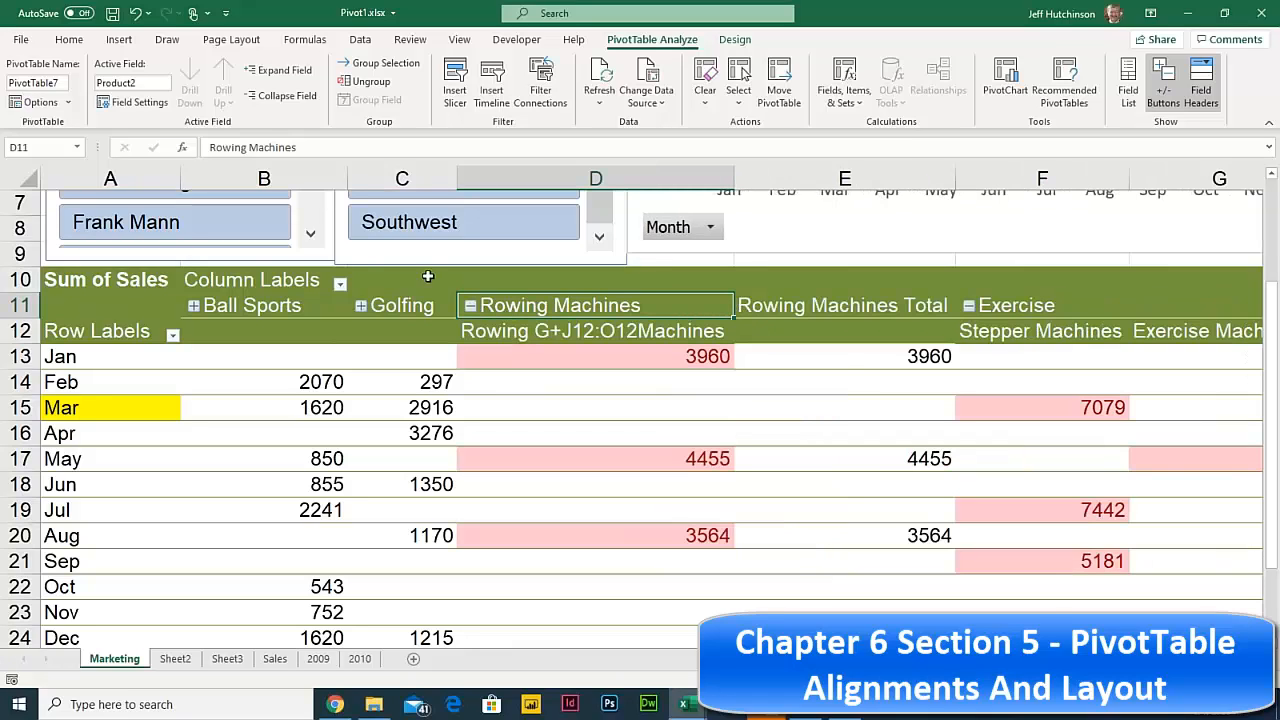
pyautogui.click(194, 307)
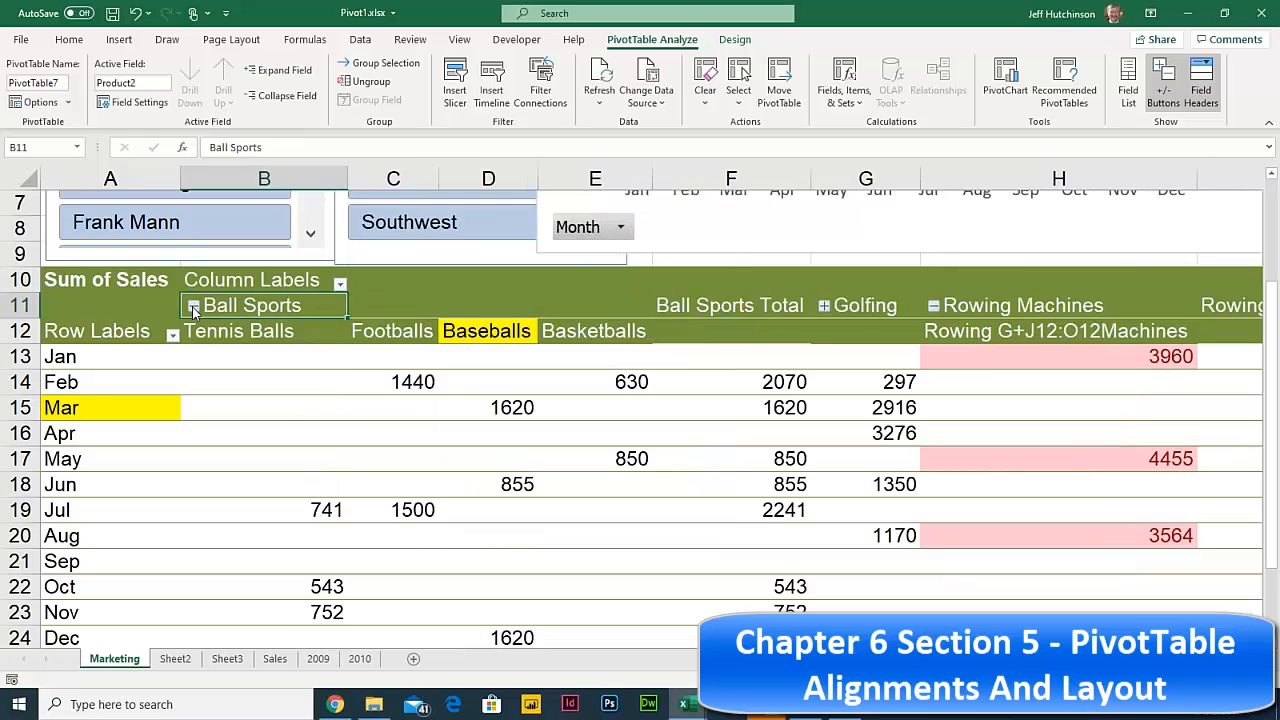
pyautogui.click(194, 307)
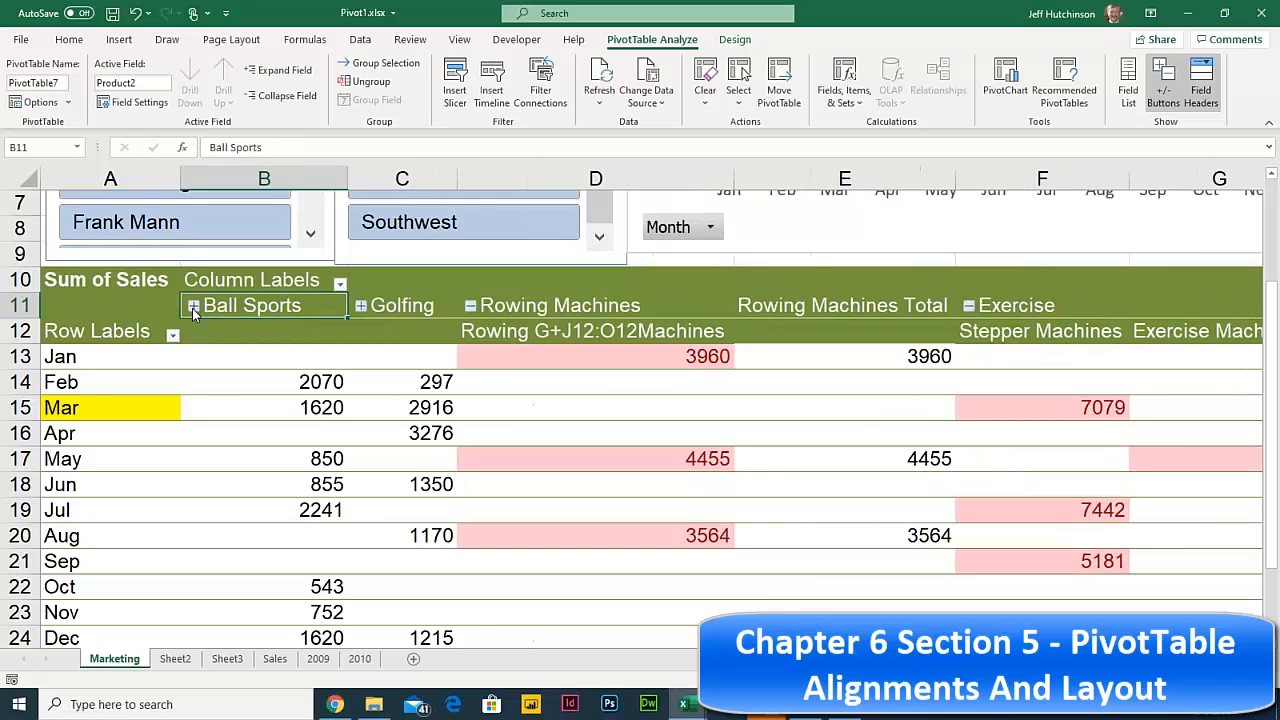
pyautogui.click(300, 387)
pyautogui.click(303, 407)
pyautogui.click(306, 380)
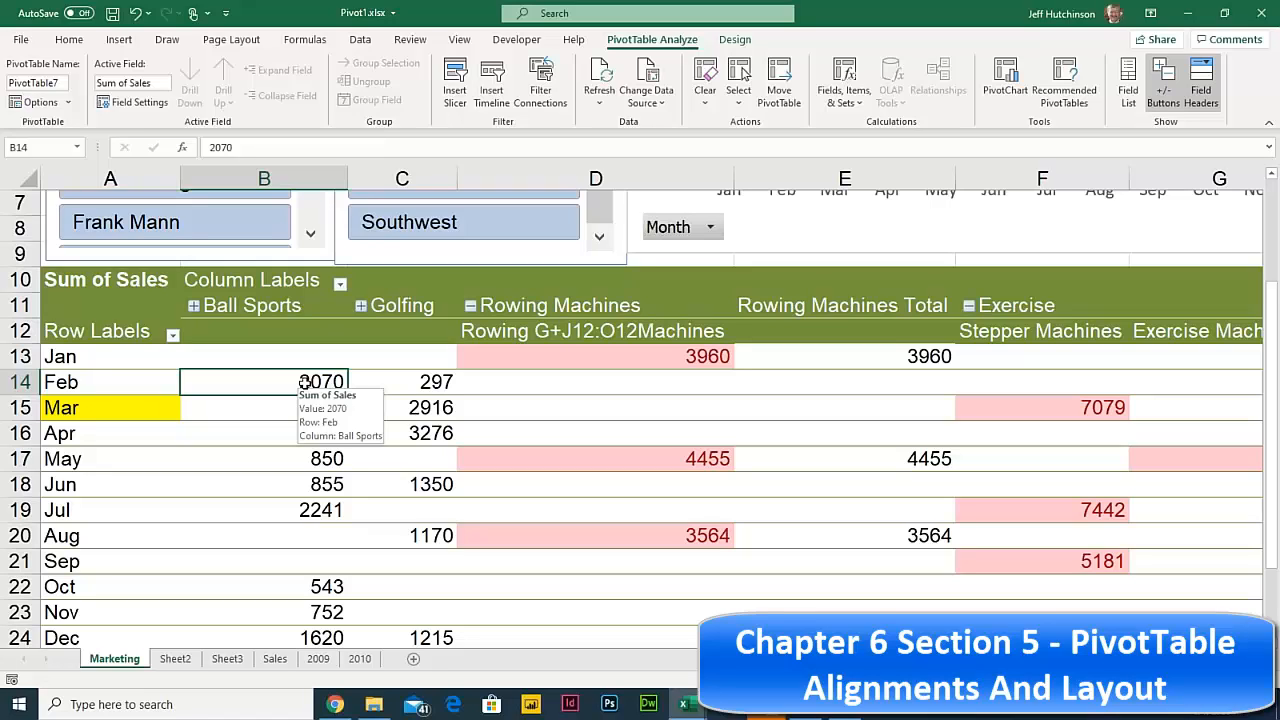
pyautogui.click(325, 355)
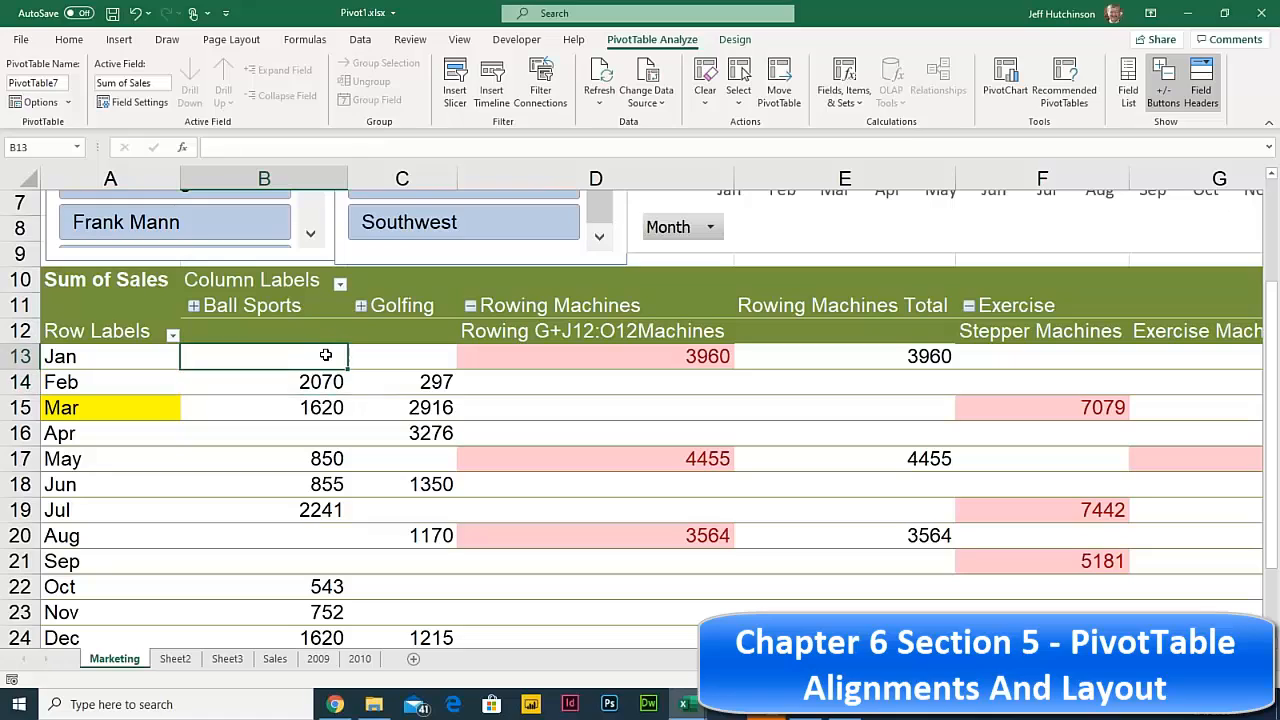
pyautogui.click(325, 383)
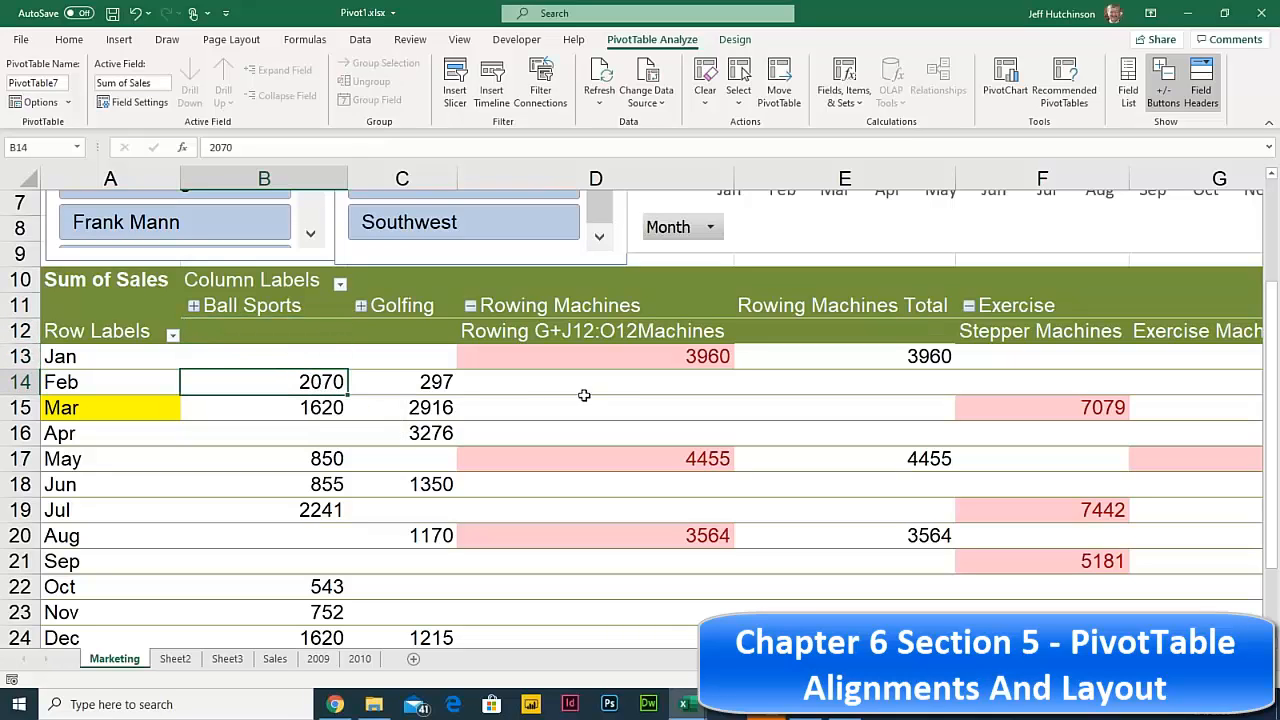
pyautogui.moveTo(575, 371)
pyautogui.click(690, 358)
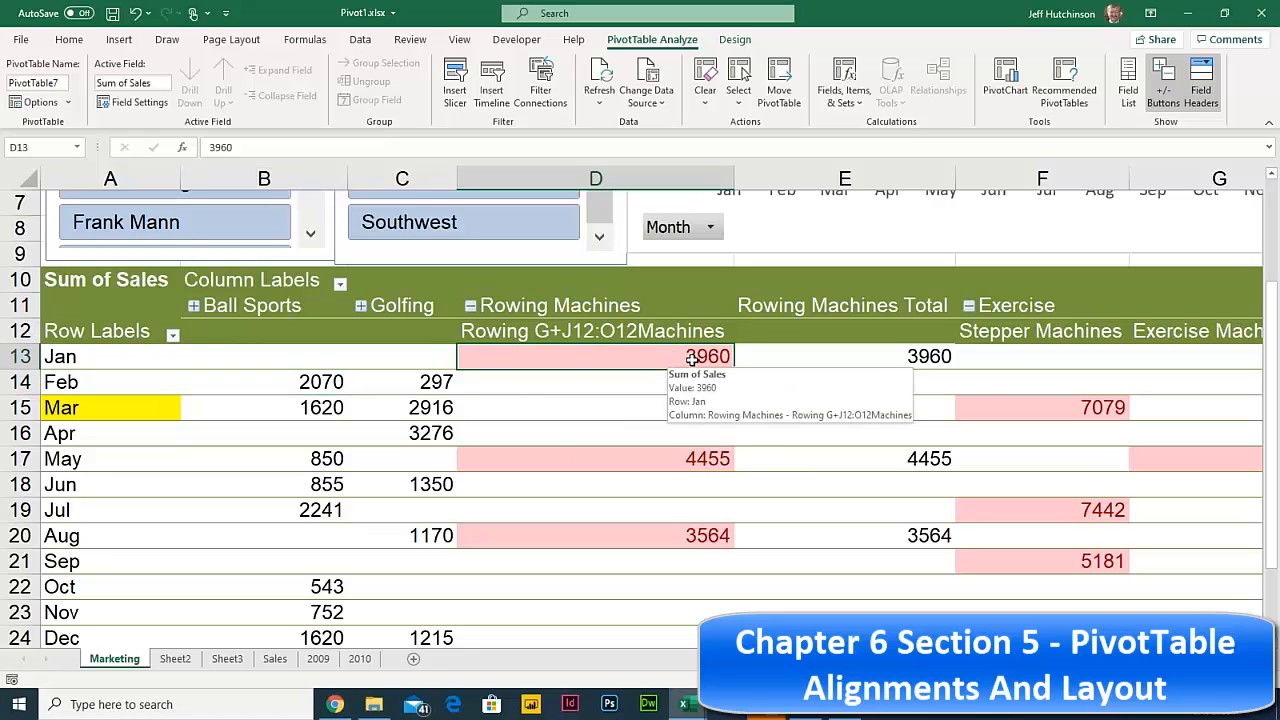
pyautogui.click(942, 353)
pyautogui.click(920, 457)
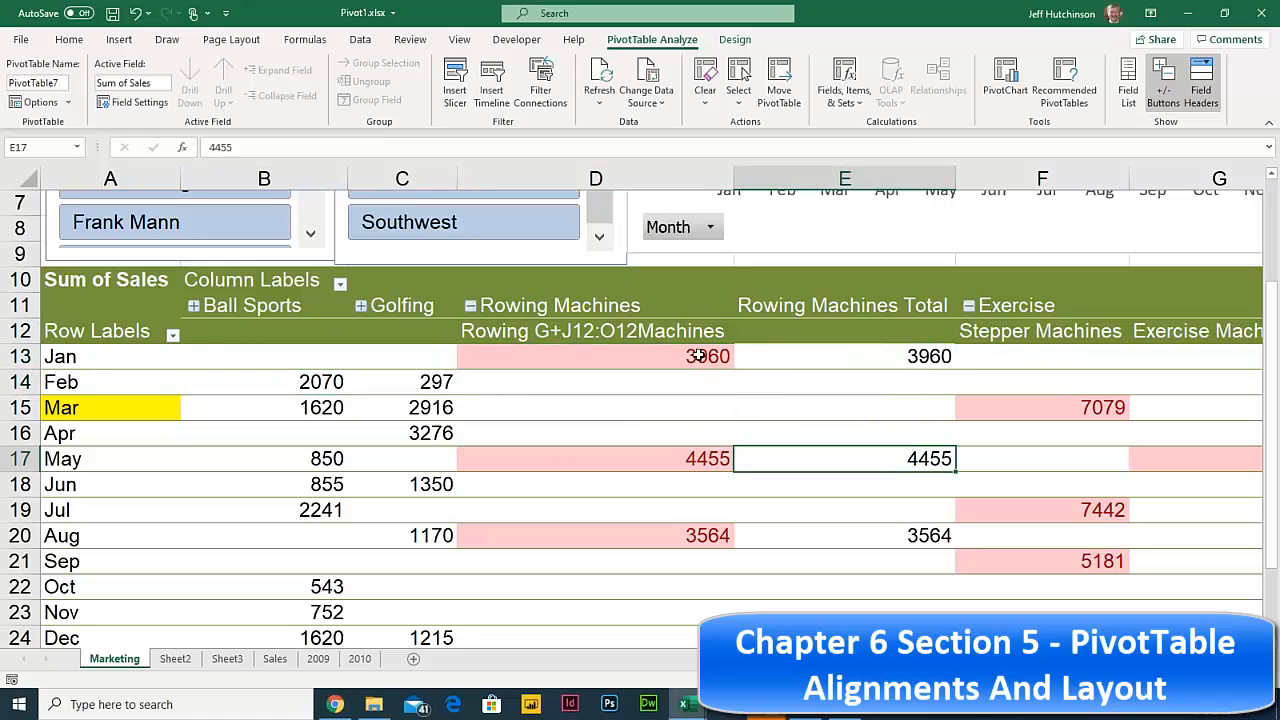
pyautogui.moveTo(697, 357); pyautogui.dragTo(728, 509)
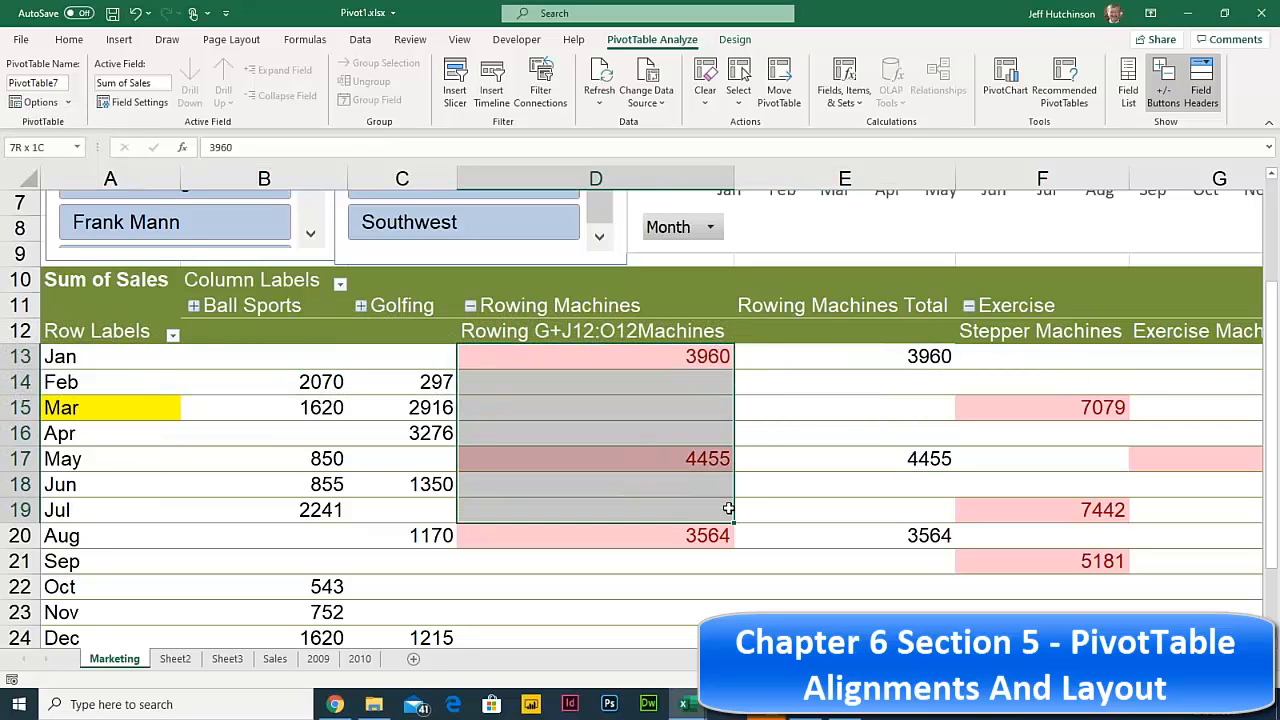
pyautogui.click(1028, 400)
pyautogui.click(626, 354)
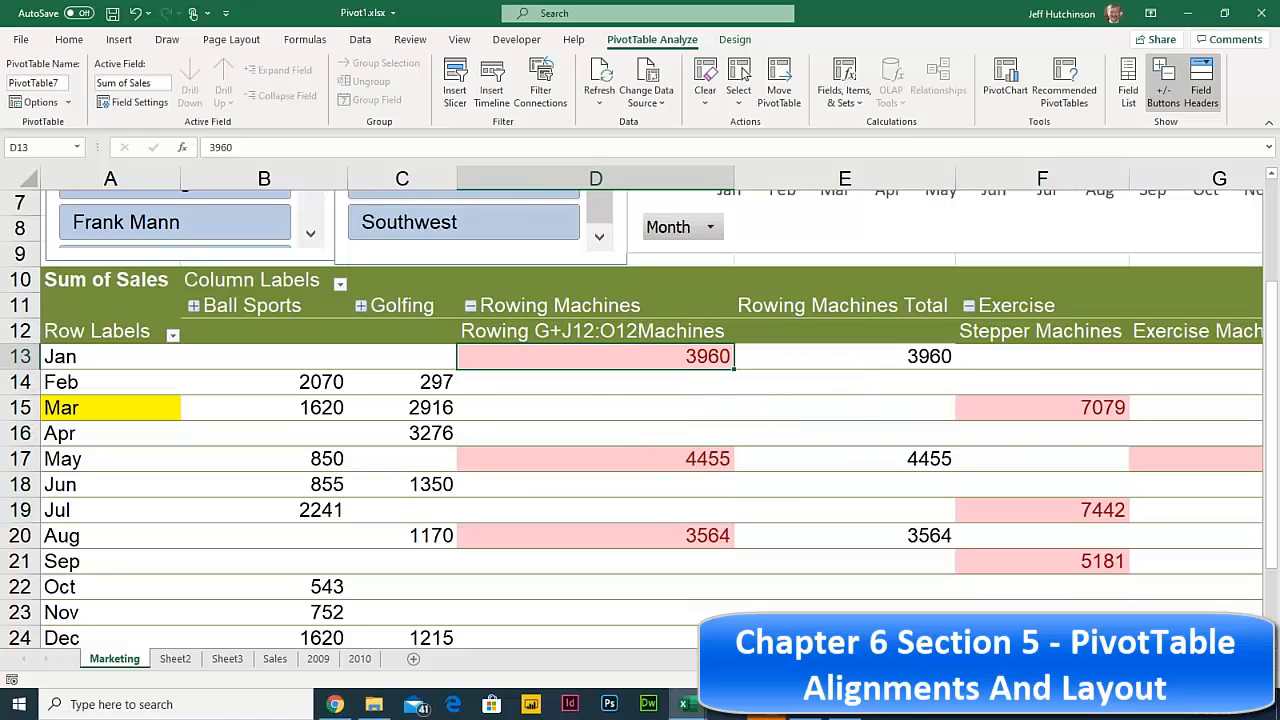
pyautogui.click(647, 458)
pyautogui.click(681, 354)
pyautogui.click(320, 385)
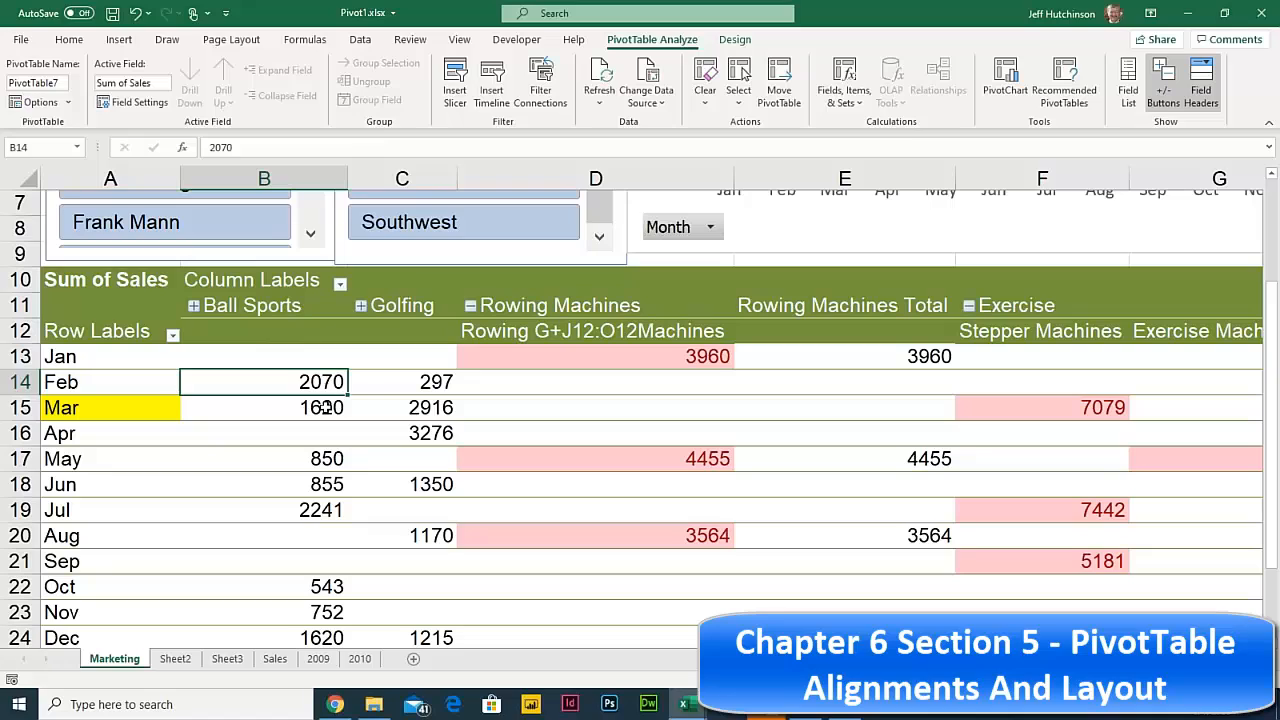
pyautogui.click(327, 407)
pyautogui.click(325, 377)
pyautogui.click(327, 407)
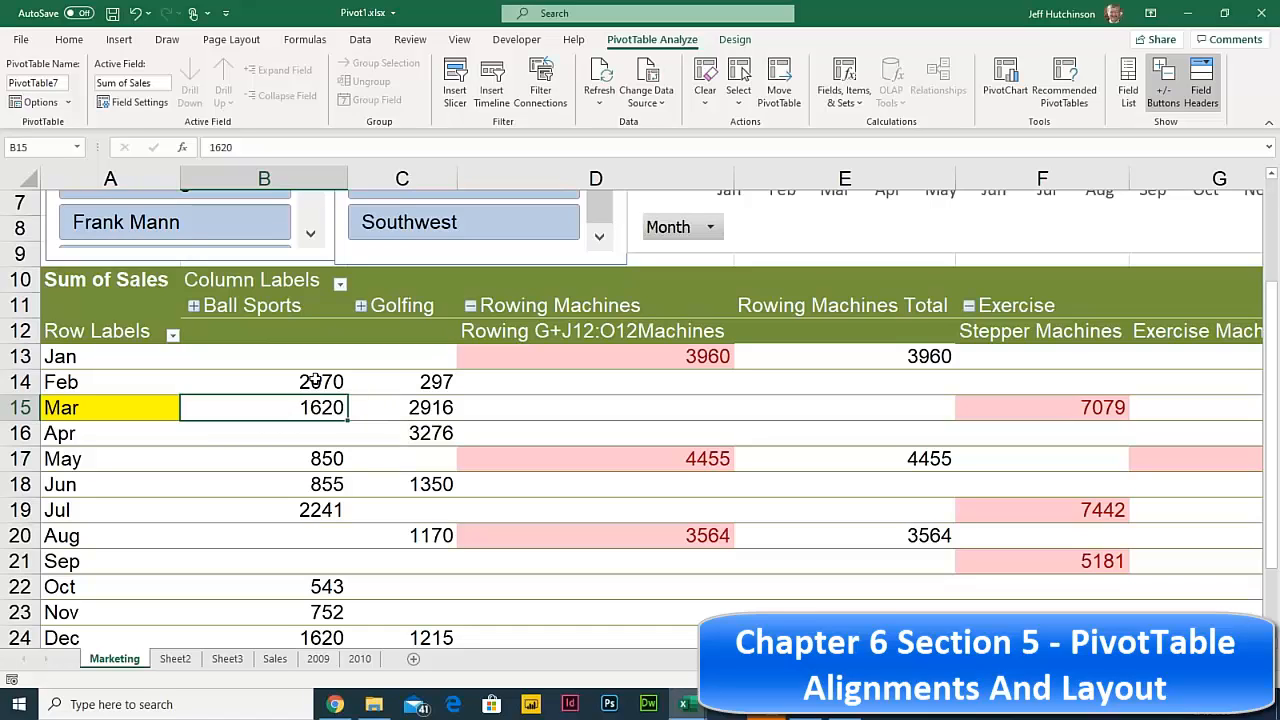
pyautogui.click(314, 381)
pyautogui.click(321, 411)
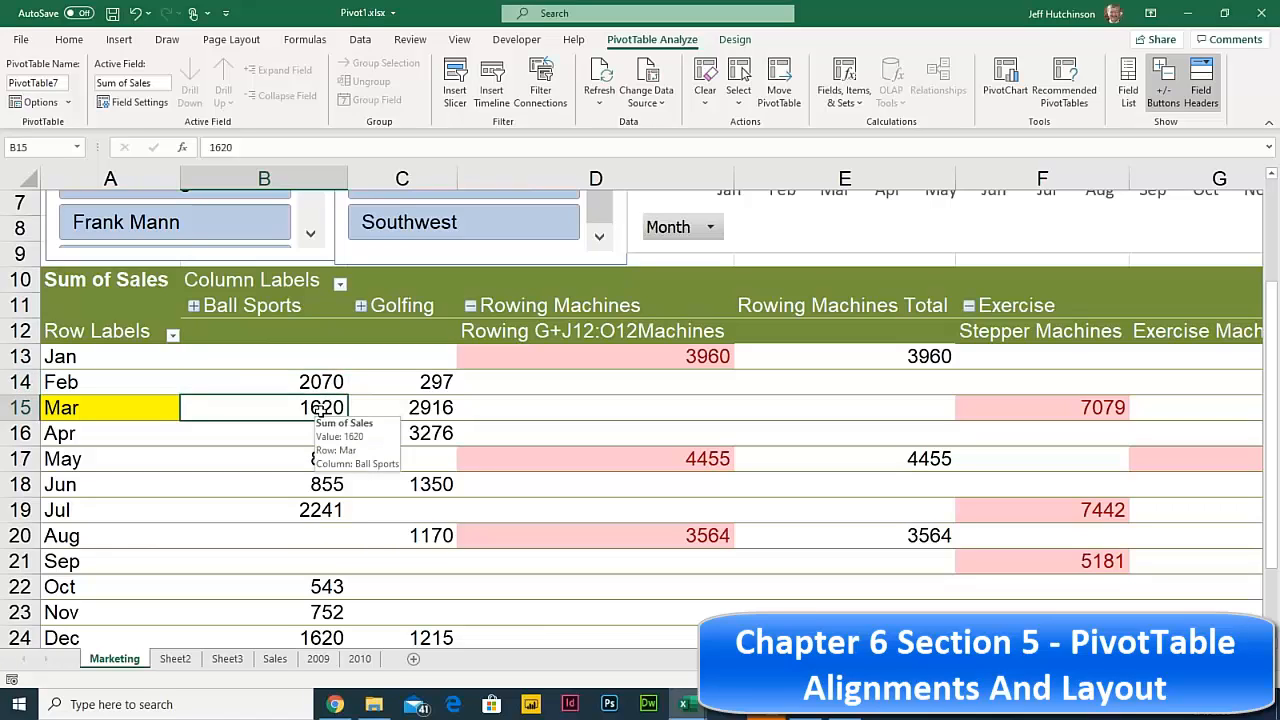
pyautogui.click(316, 380)
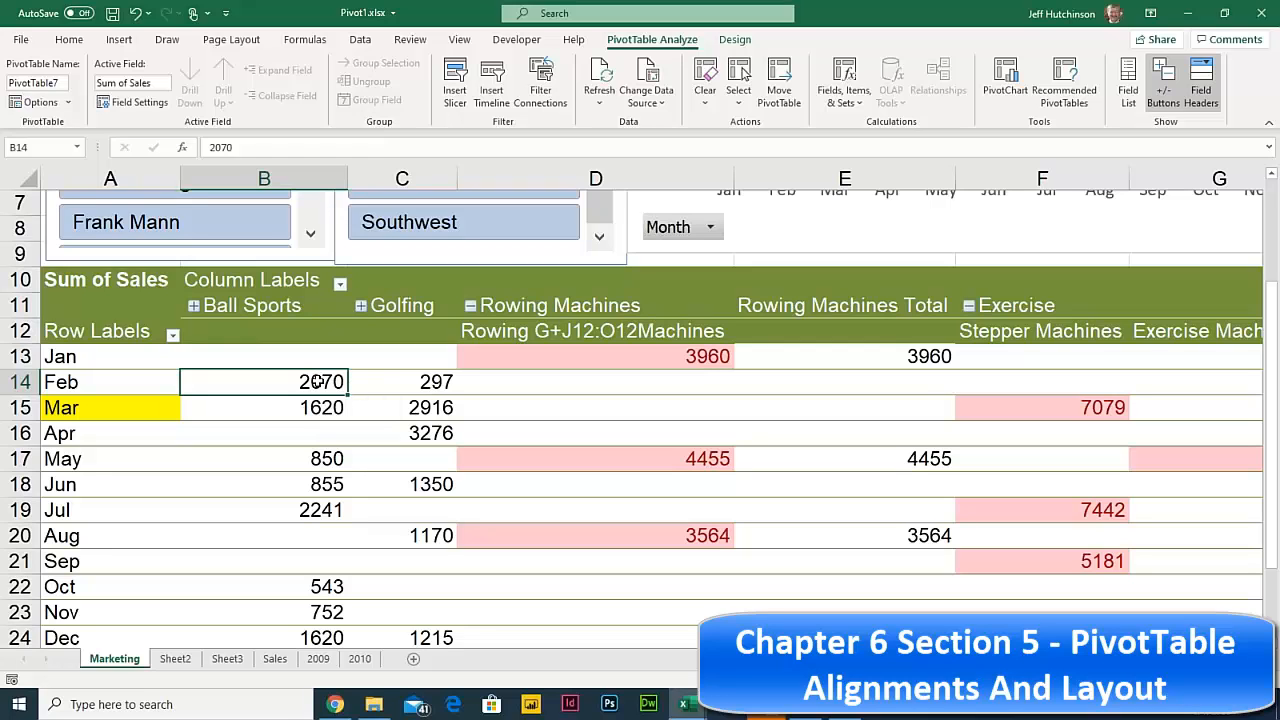
# - Drill into the Feb Ball Sports 2070 total on Sheet4, check 1440 and 630, then return to Marketing
pyautogui.doubleClick(316, 381)
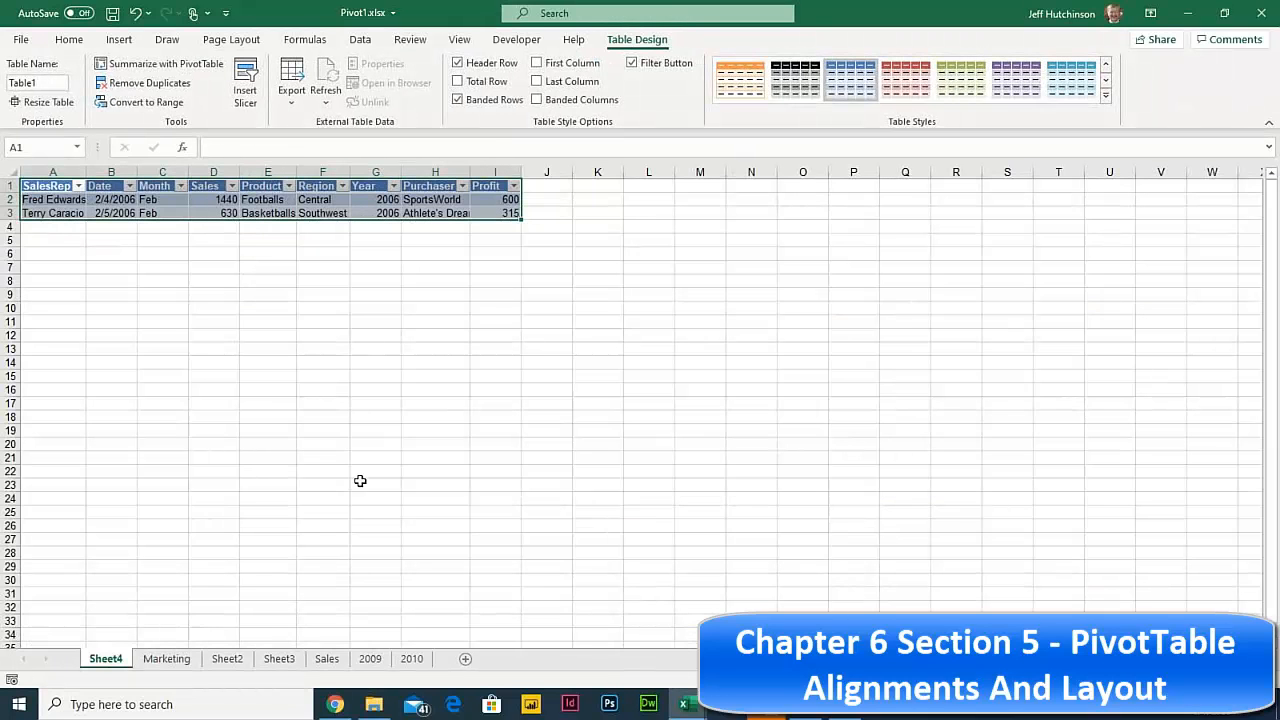
pyautogui.click(163, 239)
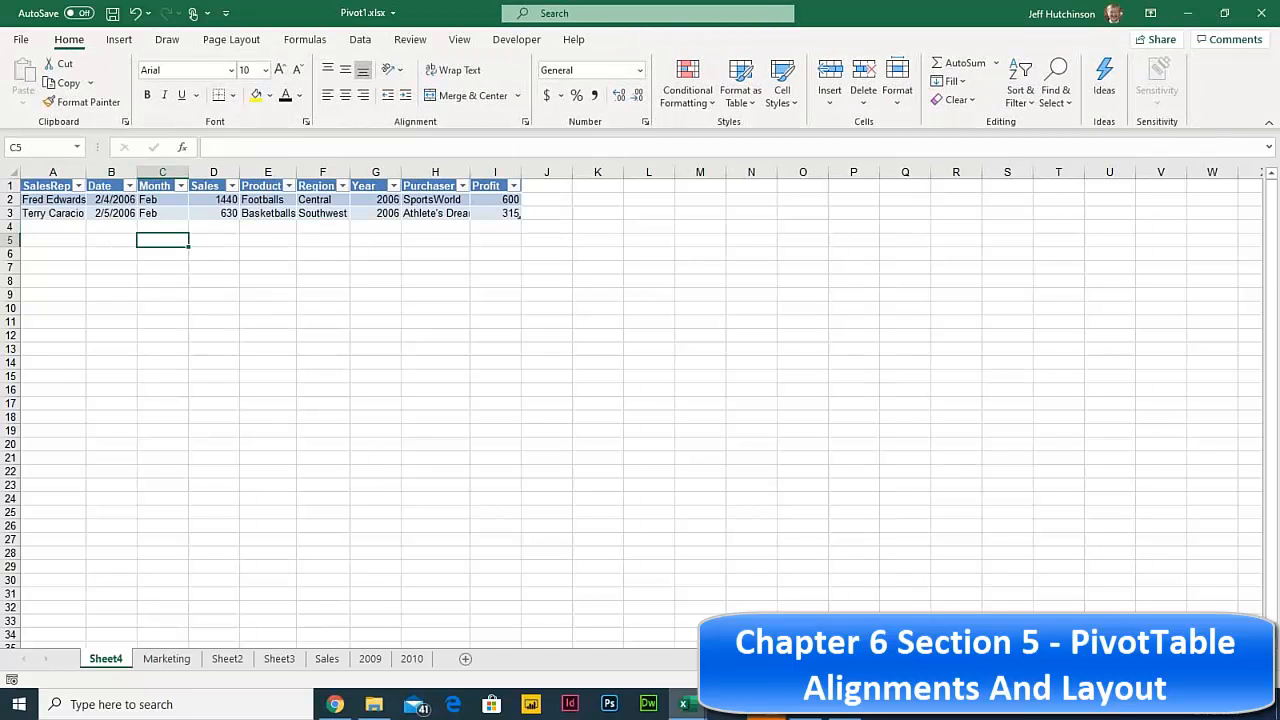
pyautogui.moveTo(1183, 680); pyautogui.dragTo(1202, 680)
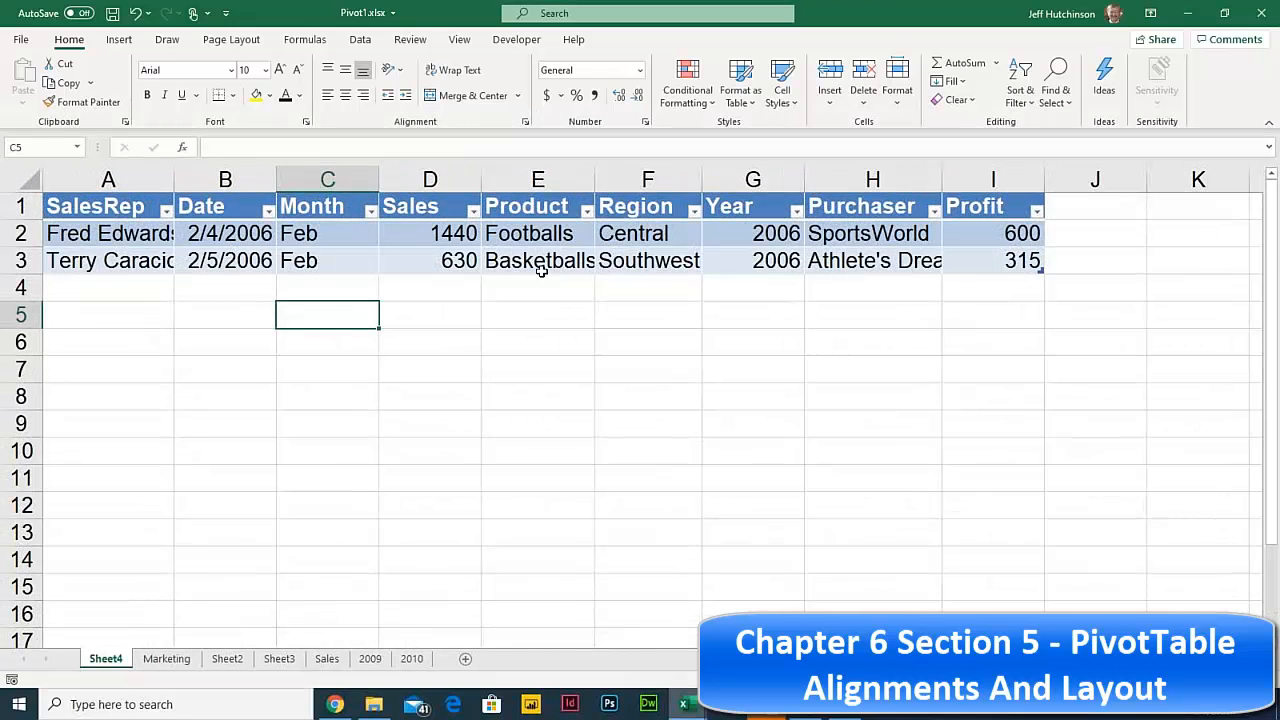
pyautogui.click(436, 243)
pyautogui.moveTo(436, 243); pyautogui.dragTo(437, 267)
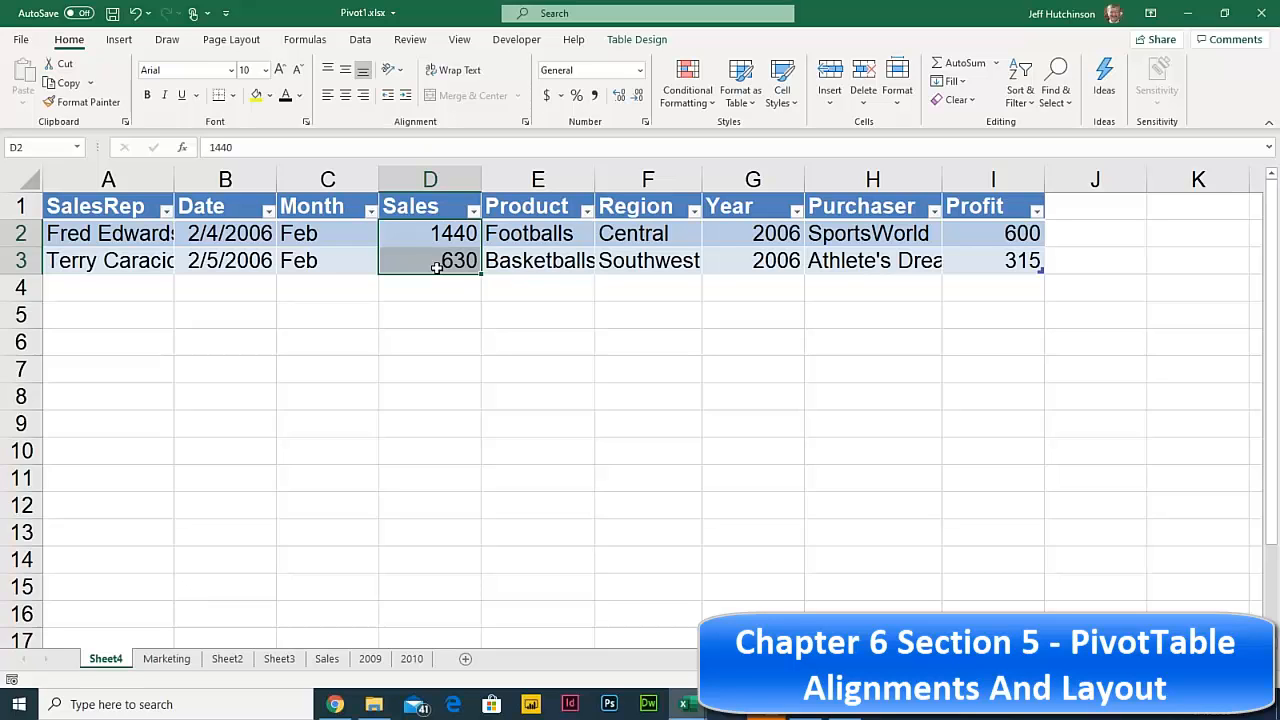
pyautogui.click(158, 660)
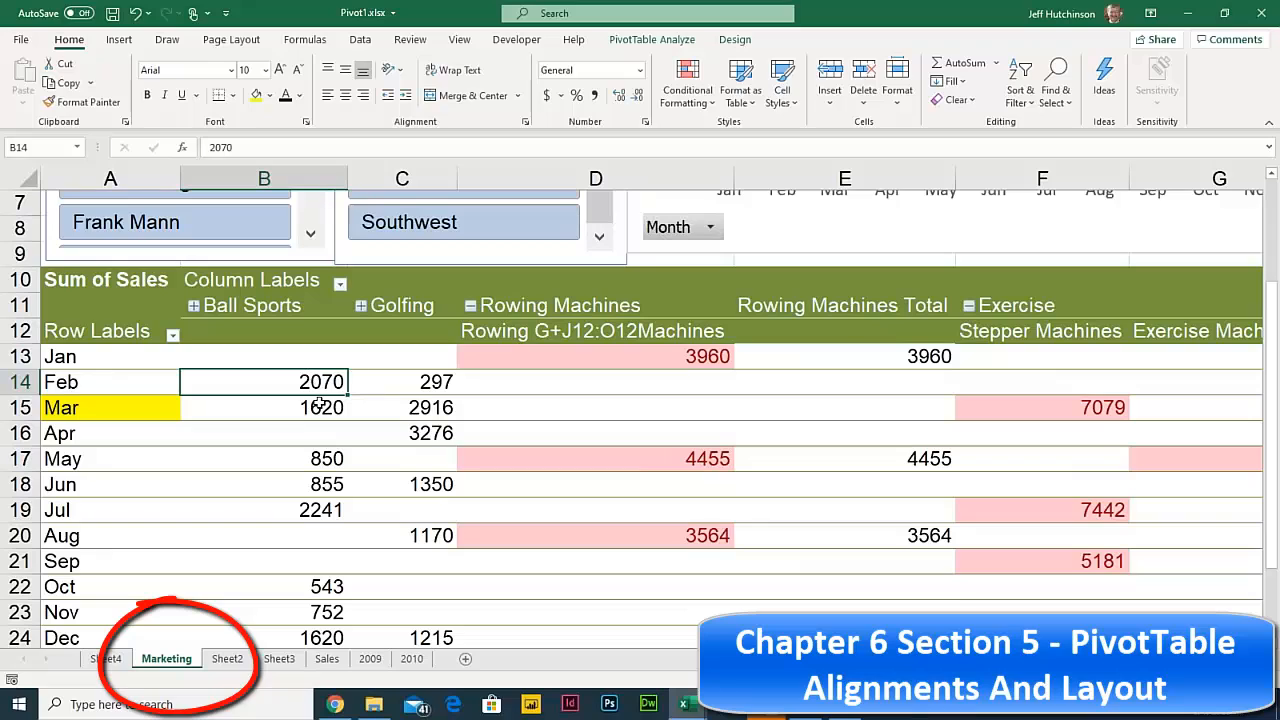
# - Drill into the Jul Ball Sports total 2241 to create its detail Sheet5
pyautogui.click(320, 404)
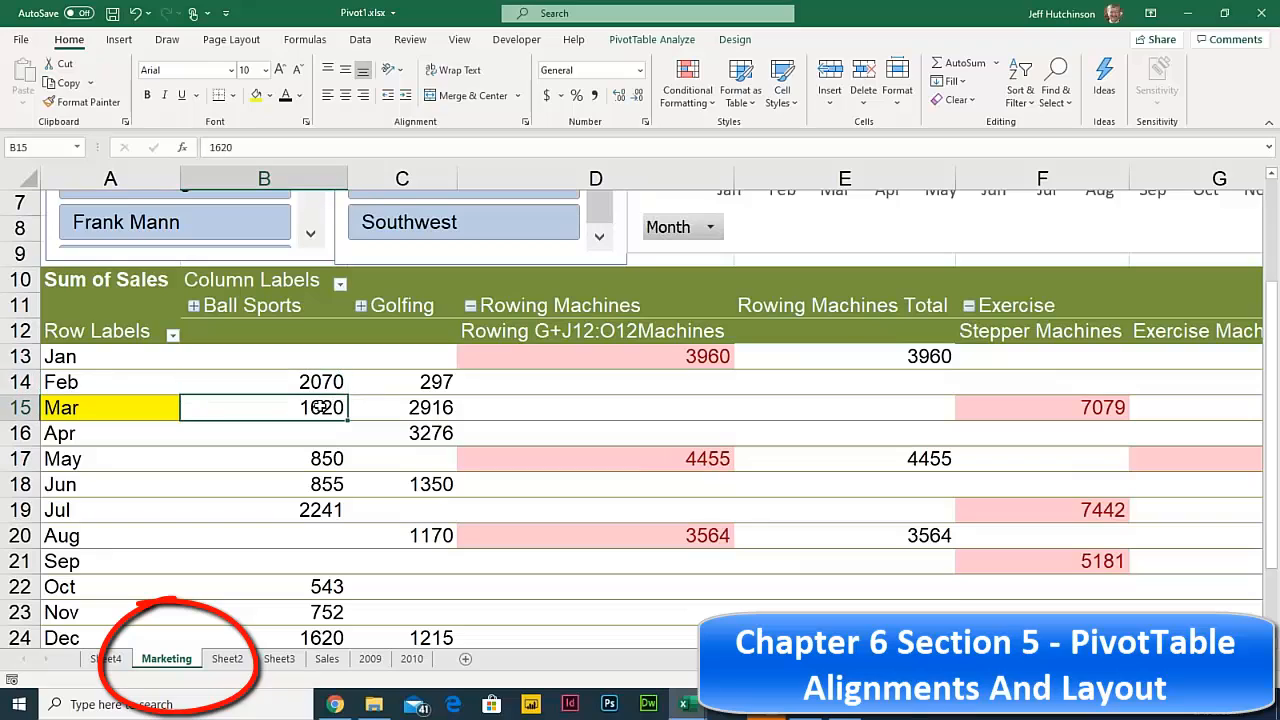
pyautogui.click(323, 510)
pyautogui.doubleClick(323, 510)
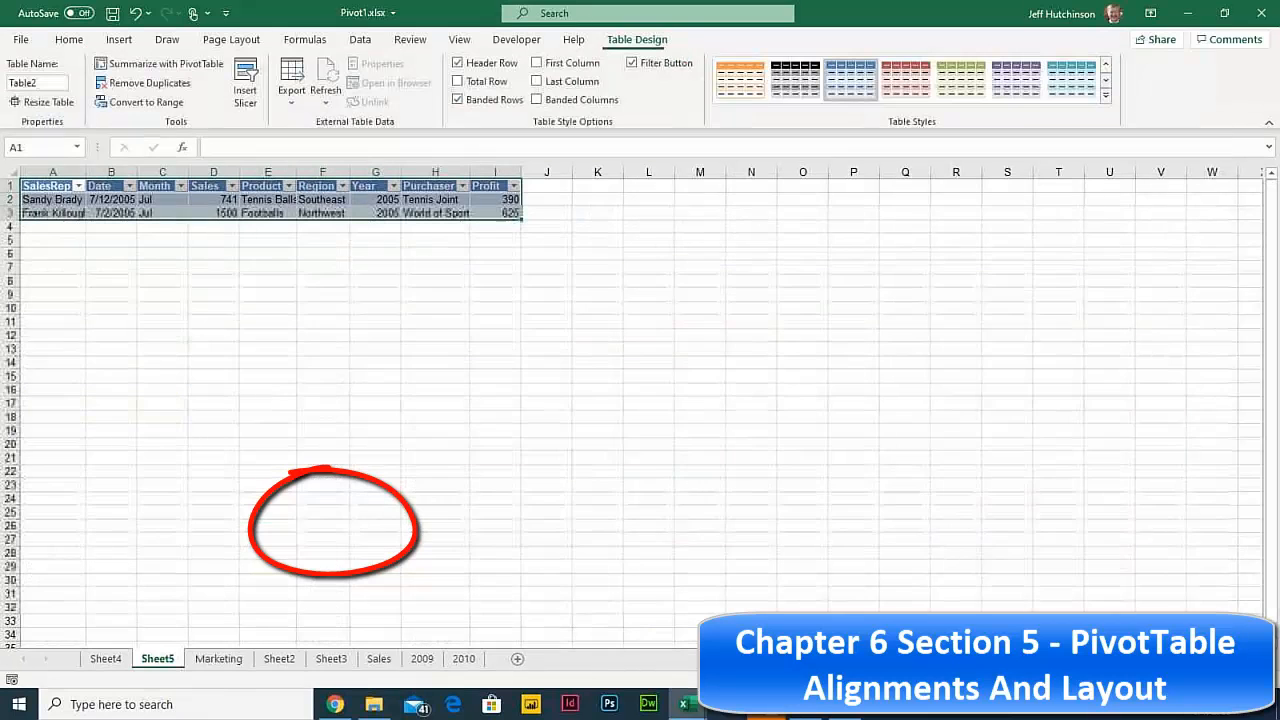
pyautogui.click(206, 237)
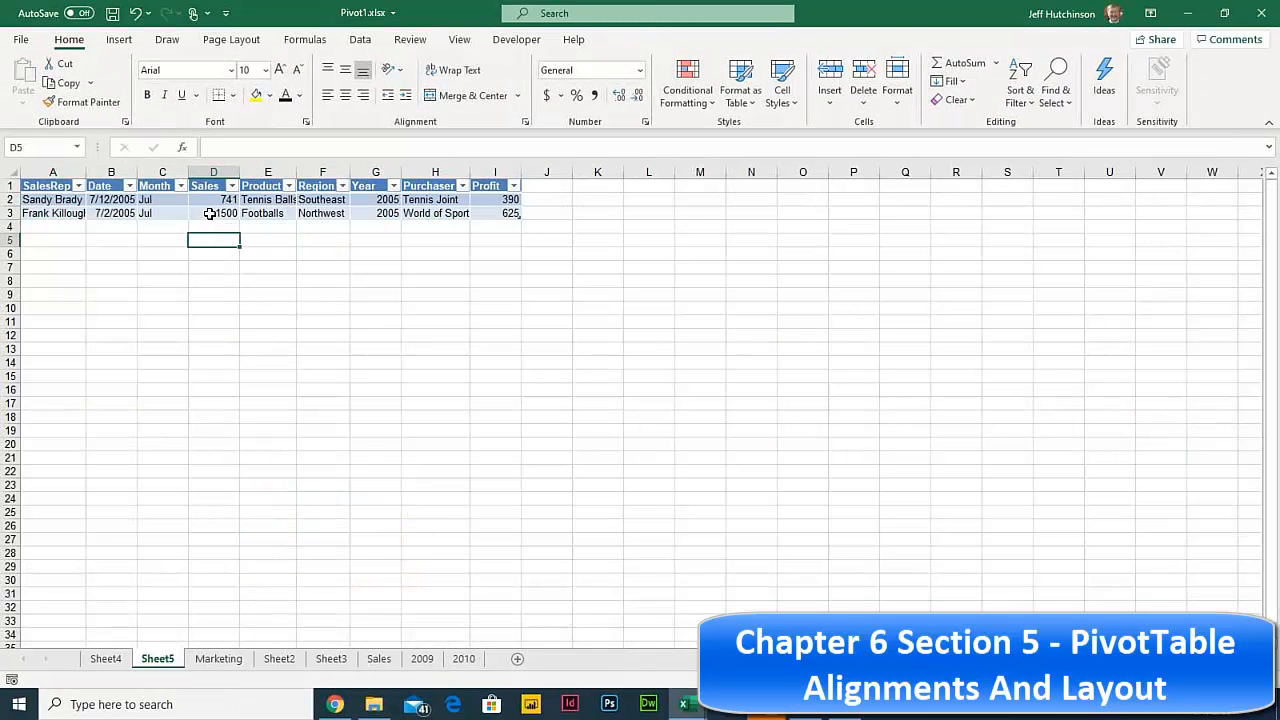
# - Highlight the Sales, Product, month, SalesRep and Region cells of the 741 and 1500 records
pyautogui.moveTo(222, 199); pyautogui.dragTo(226, 210)
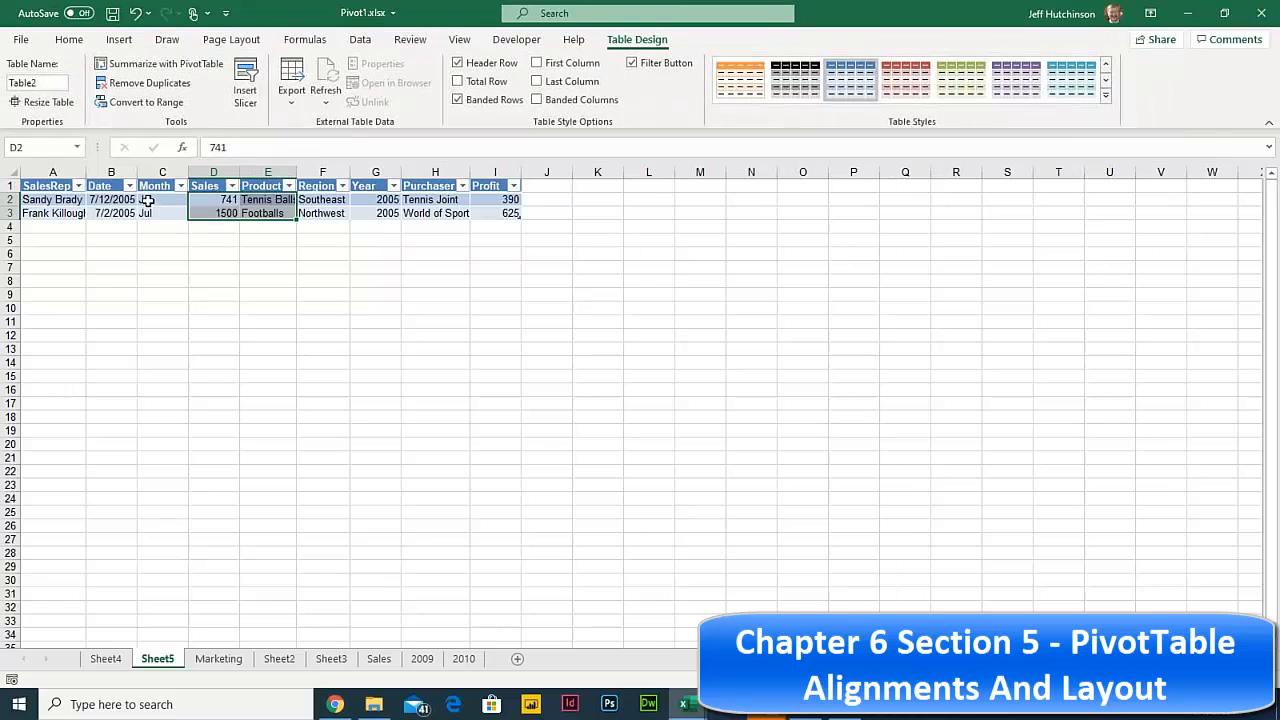
pyautogui.click(150, 199)
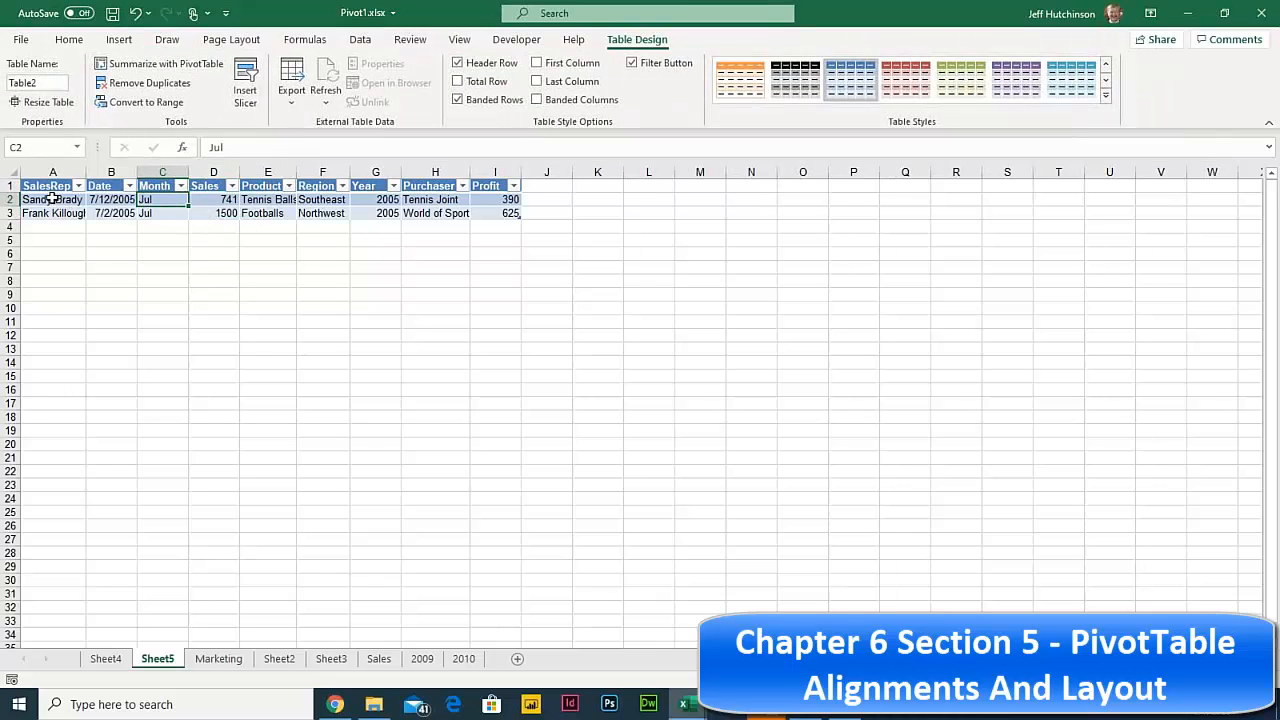
pyautogui.moveTo(49, 200); pyautogui.dragTo(45, 212)
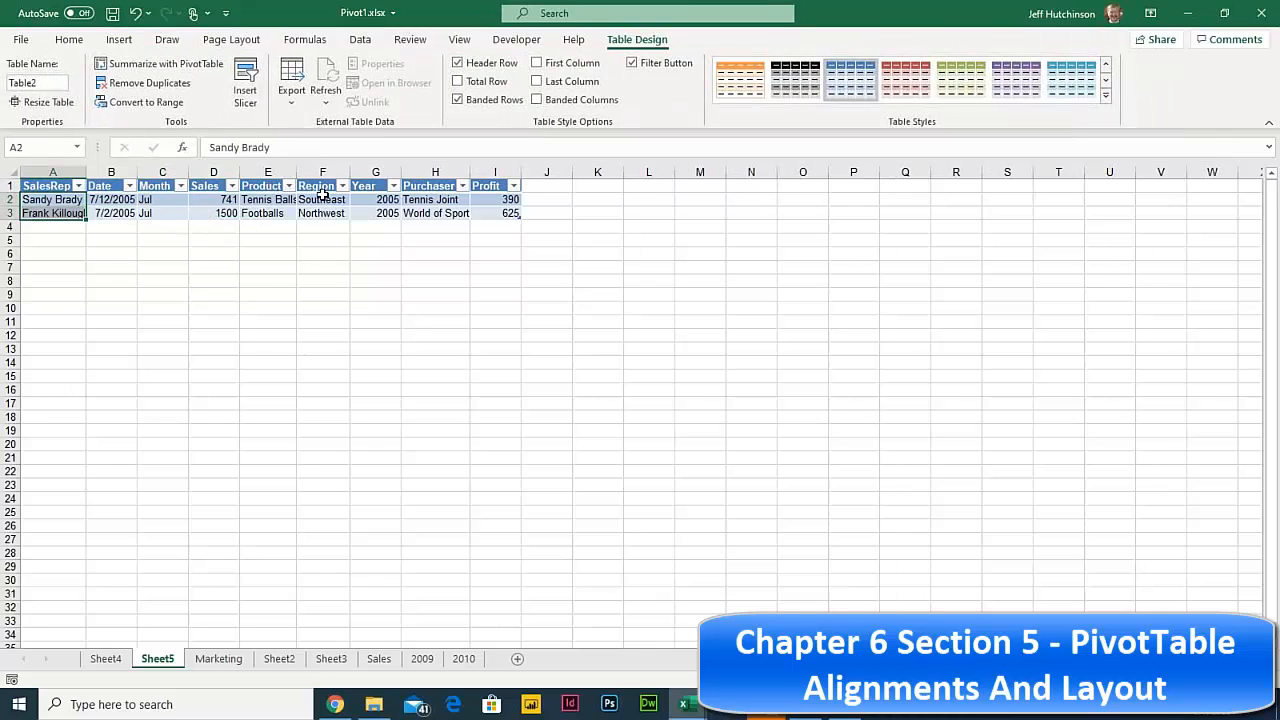
pyautogui.moveTo(322, 199); pyautogui.dragTo(320, 214)
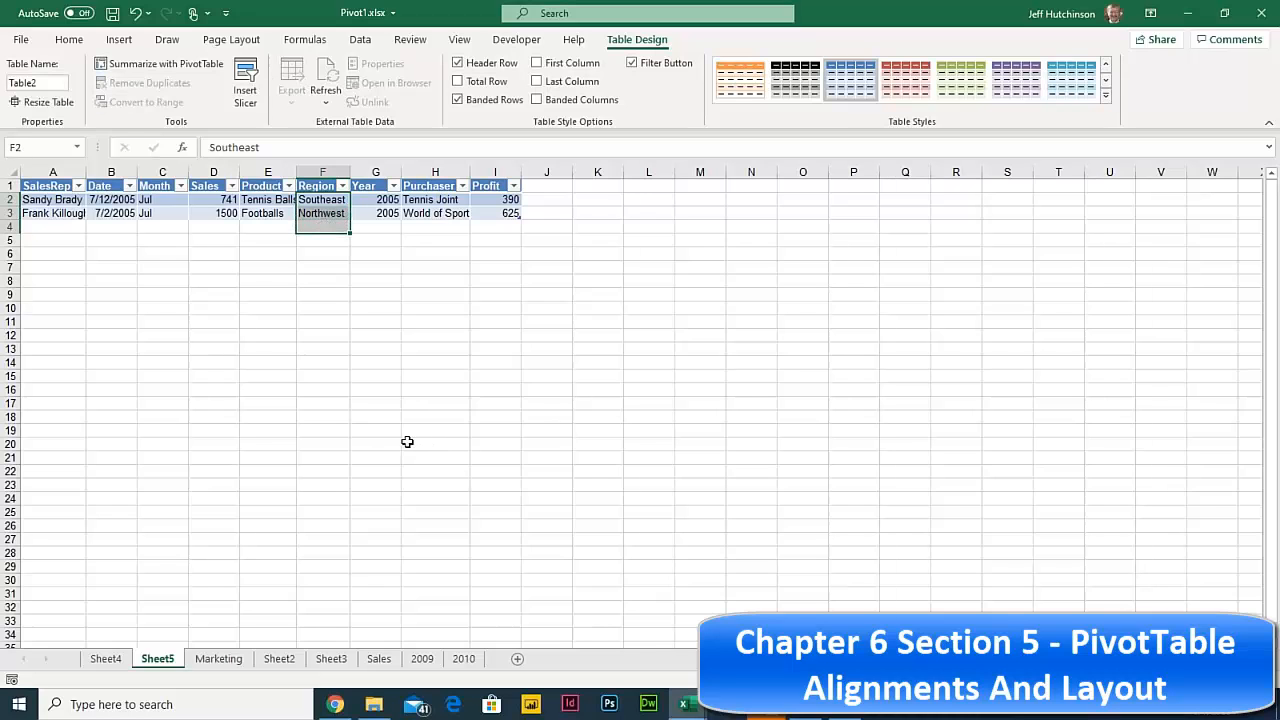
pyautogui.click(226, 664)
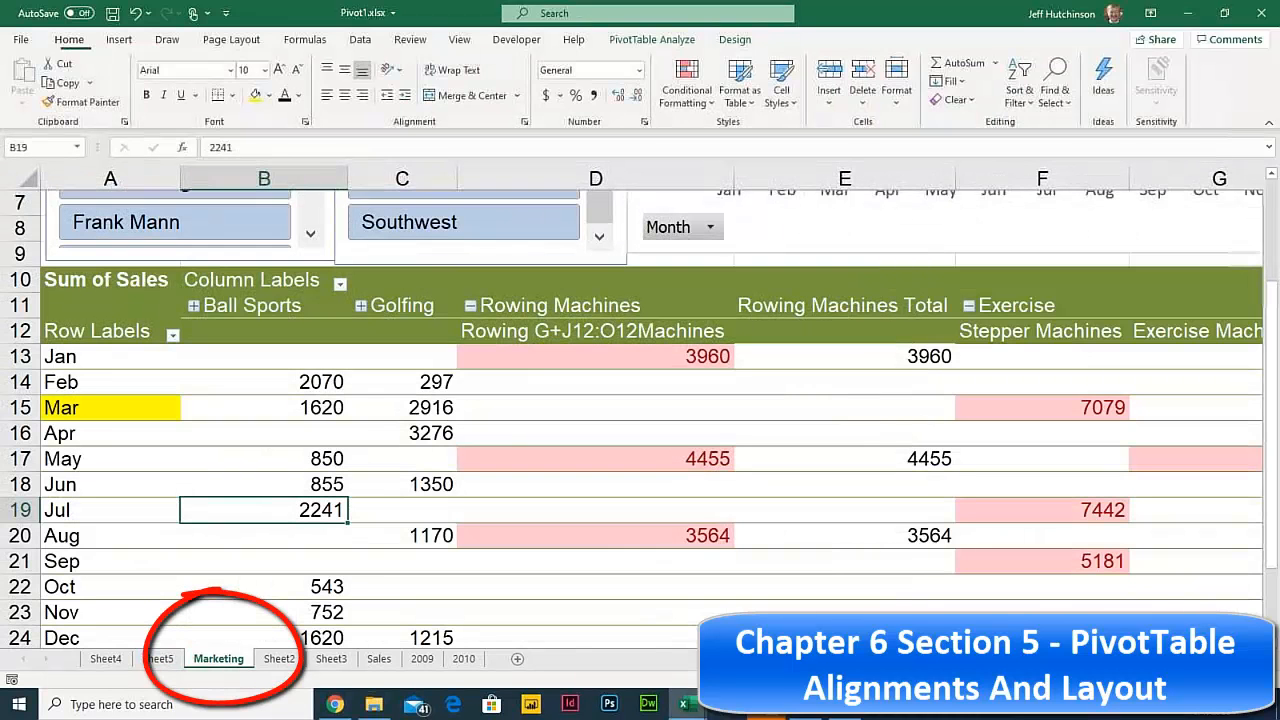
pyautogui.click(315, 383)
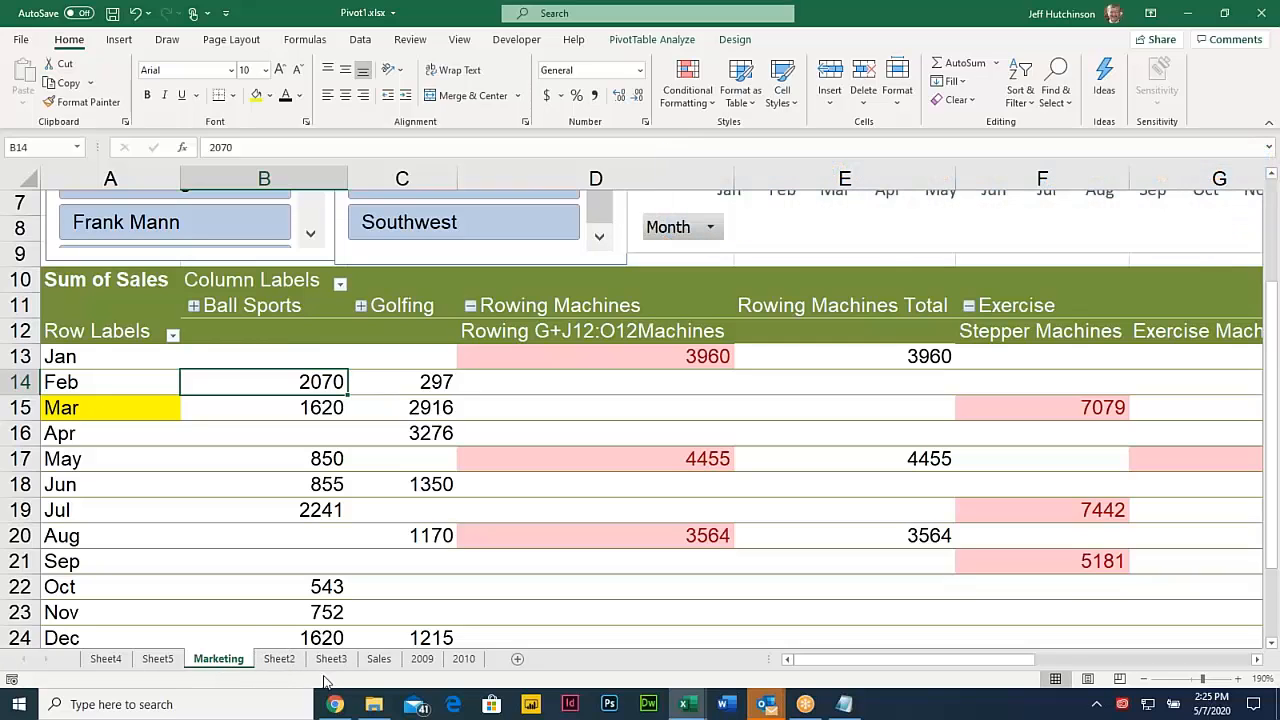
# - Locate the Section 6 Formulas And Value Field Settings heading in the course PDF, then minimize Chrome
pyautogui.click(335, 704)
pyautogui.scroll(-15, 463, 432)
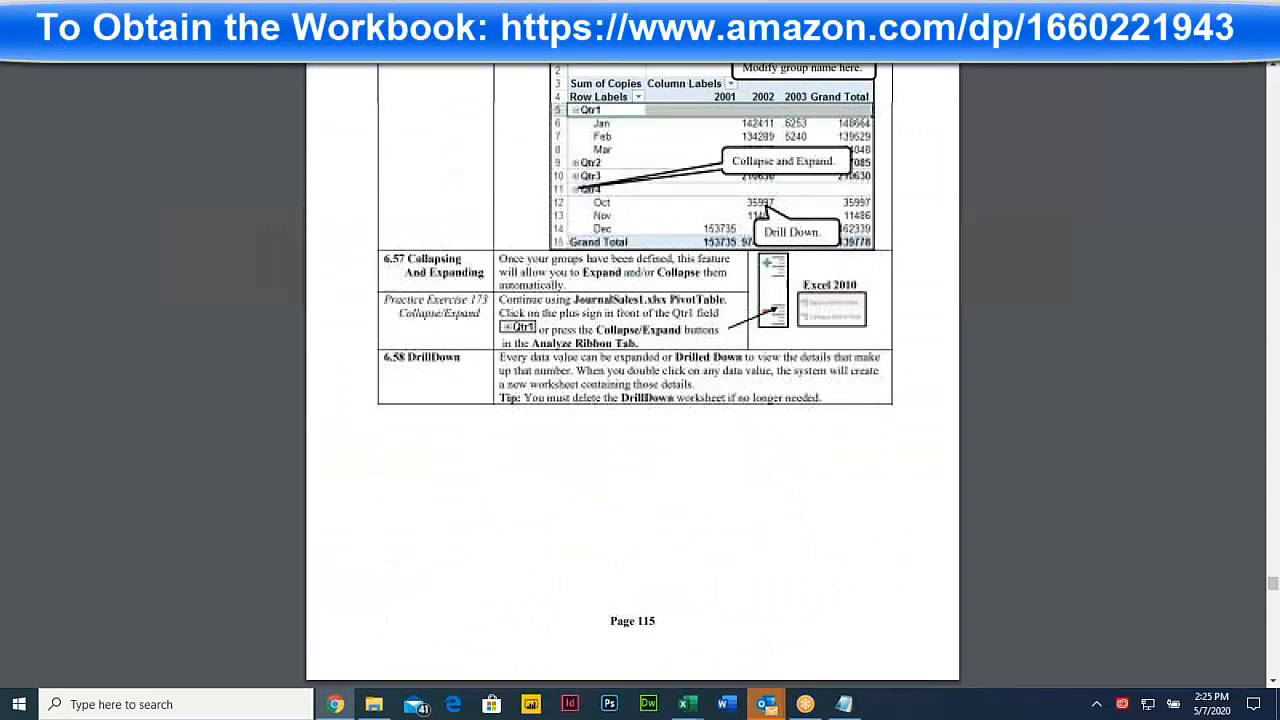
pyautogui.scroll(-15, 463, 424)
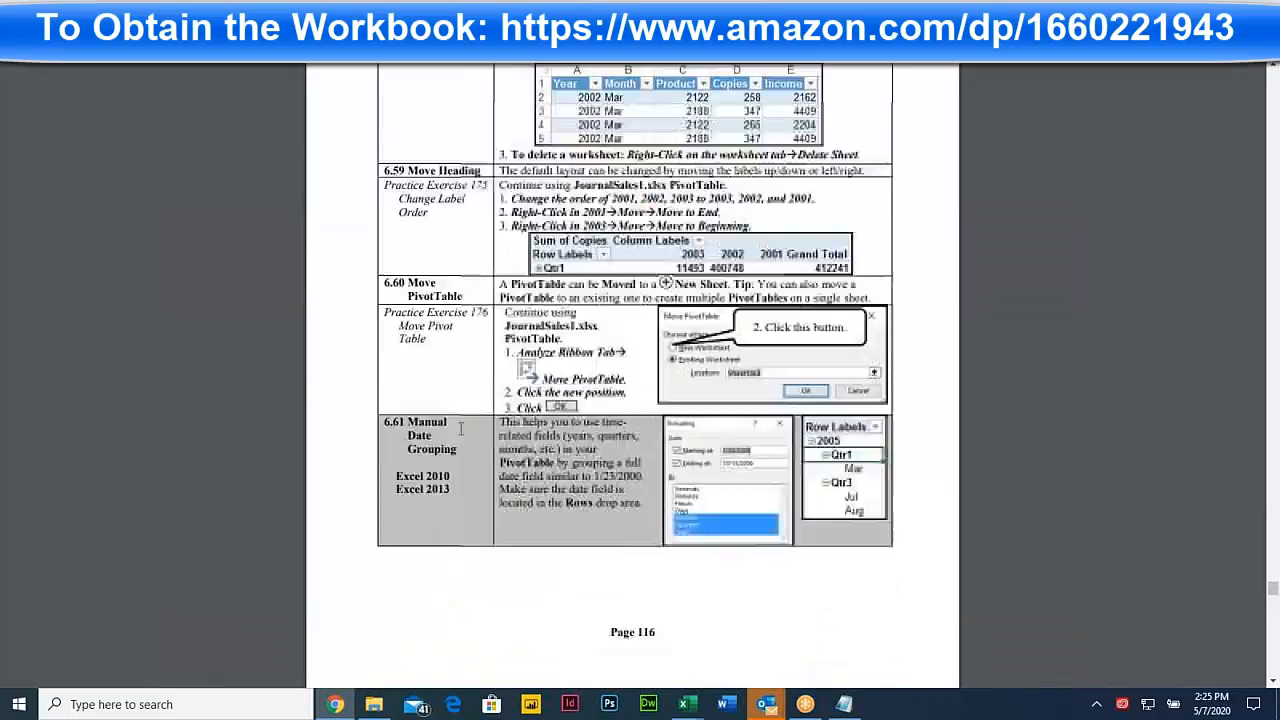
pyautogui.scroll(-15, 451, 447)
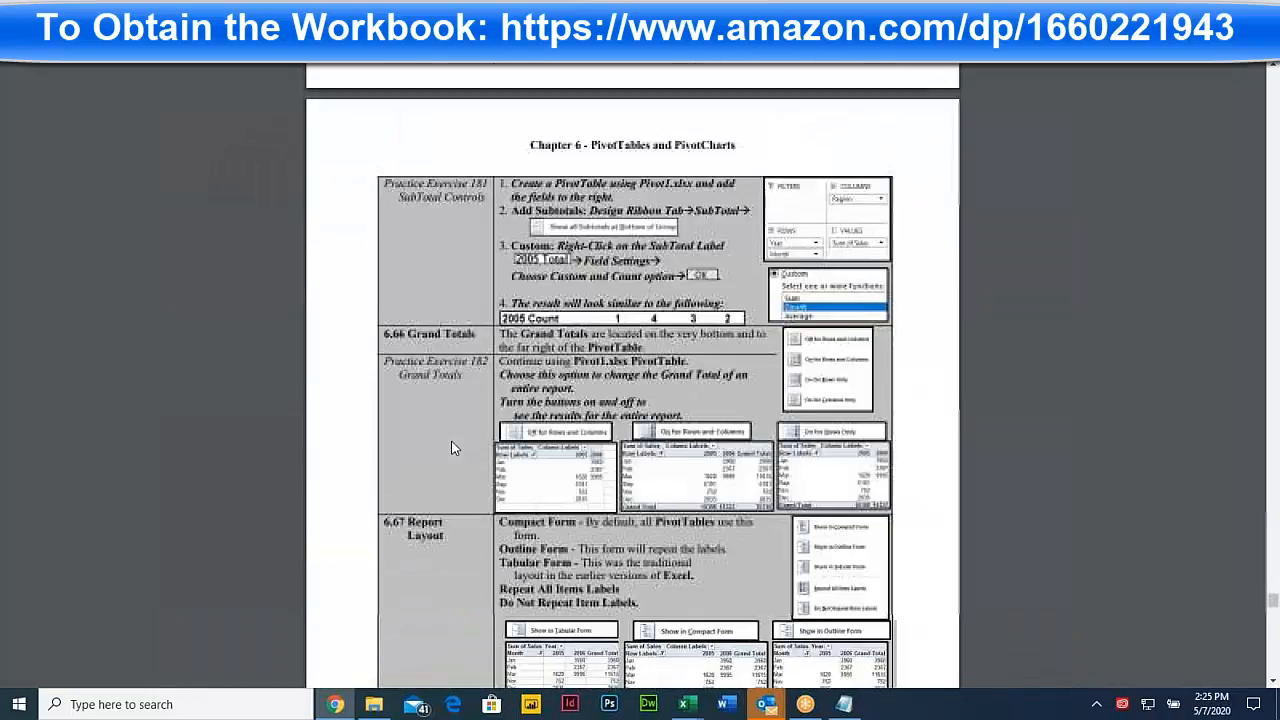
pyautogui.scroll(-4, 451, 447)
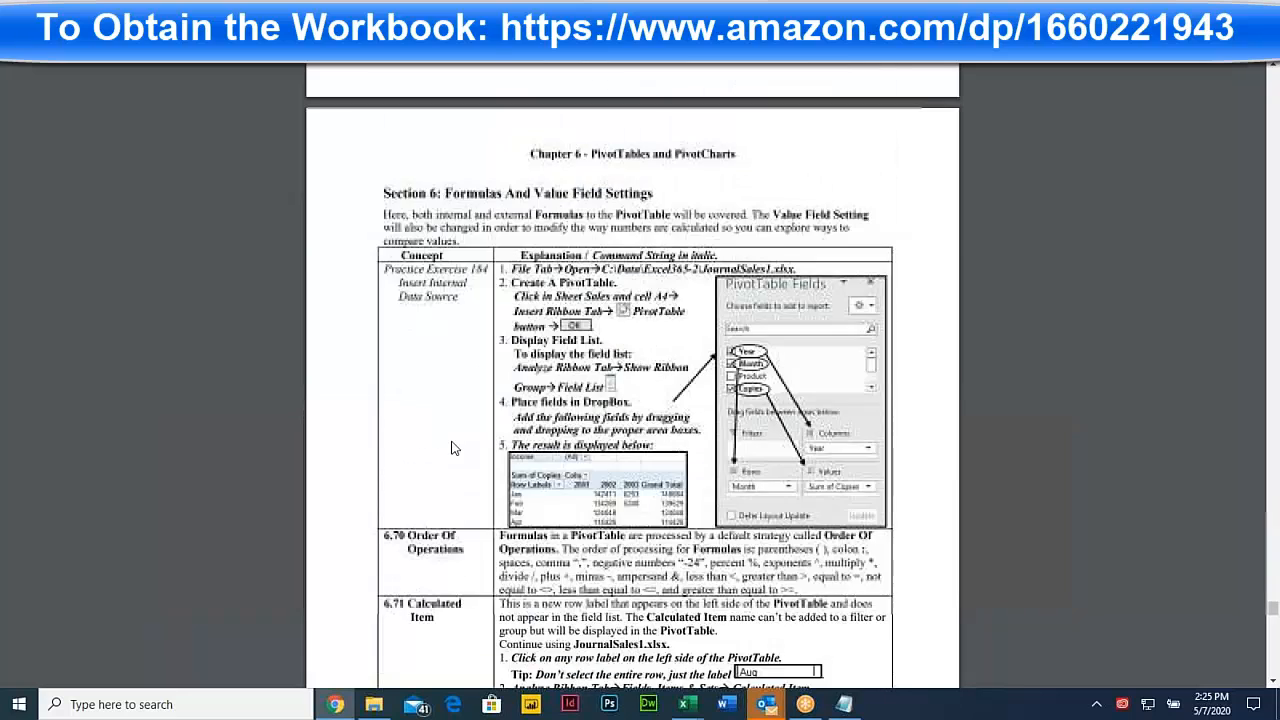
pyautogui.scroll(2, 445, 441)
pyautogui.moveTo(431, 256); pyautogui.dragTo(678, 255)
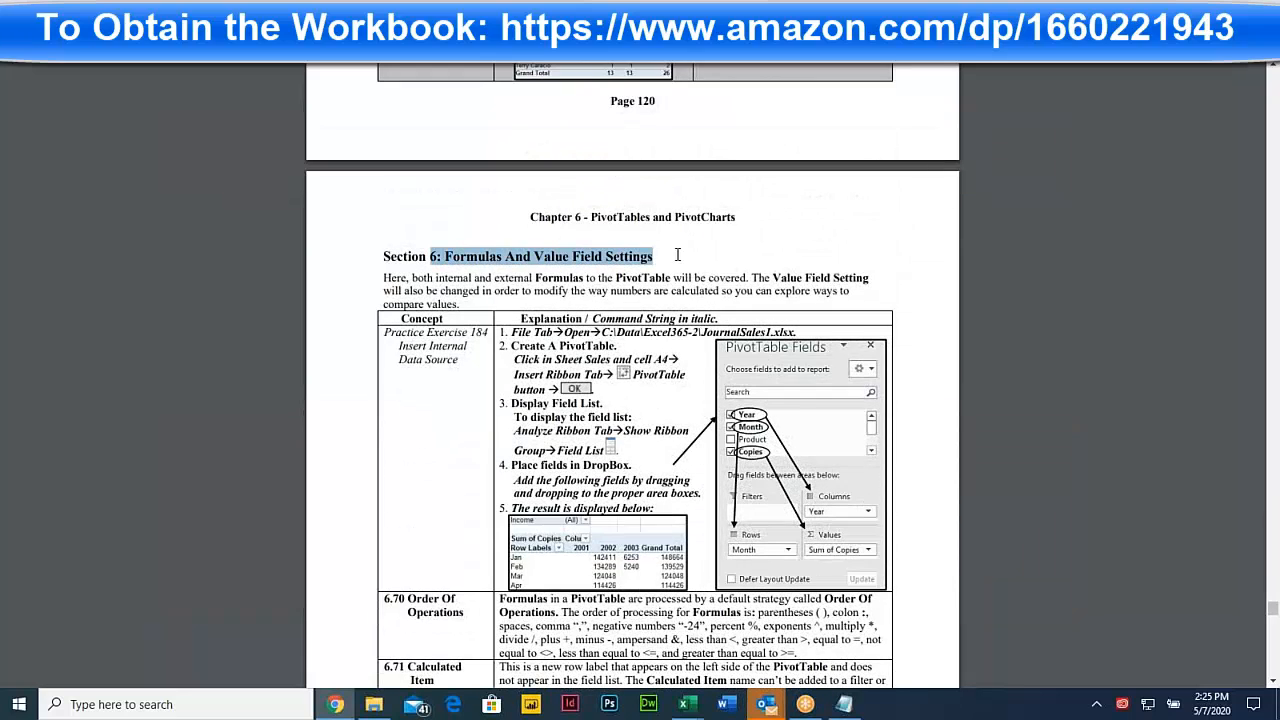
pyautogui.click(547, 416)
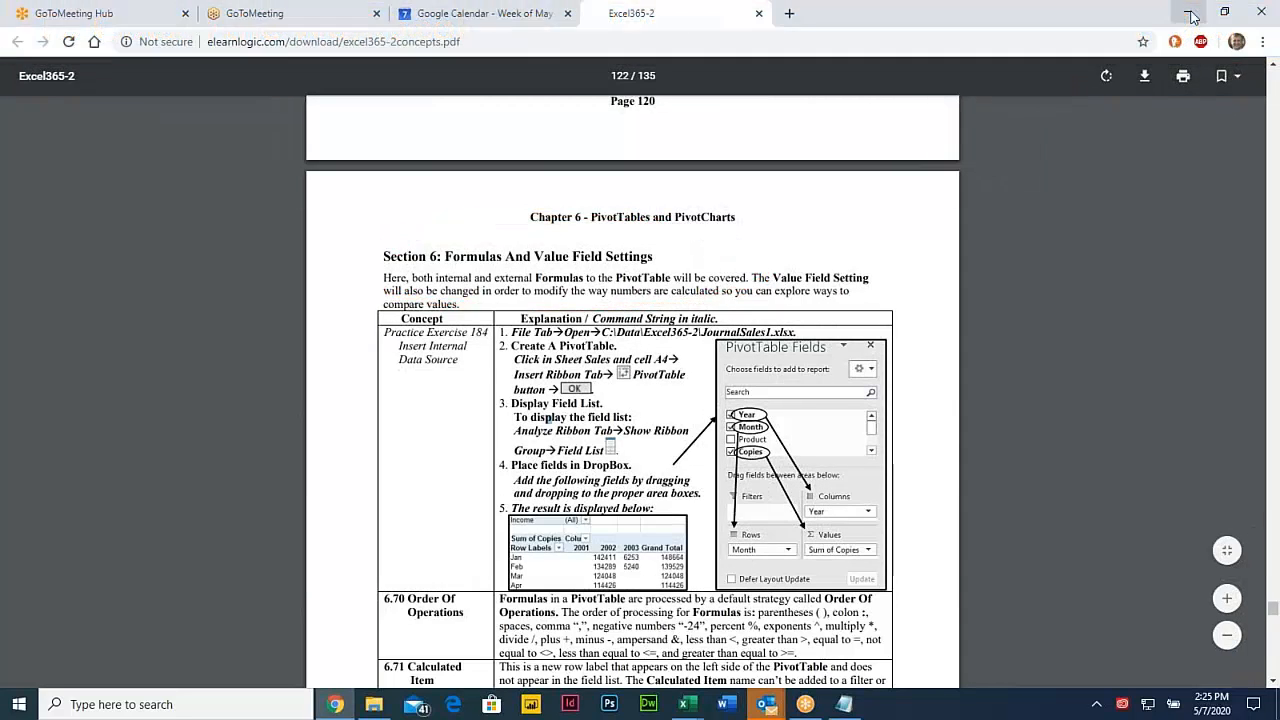
pyautogui.click(1190, 14)
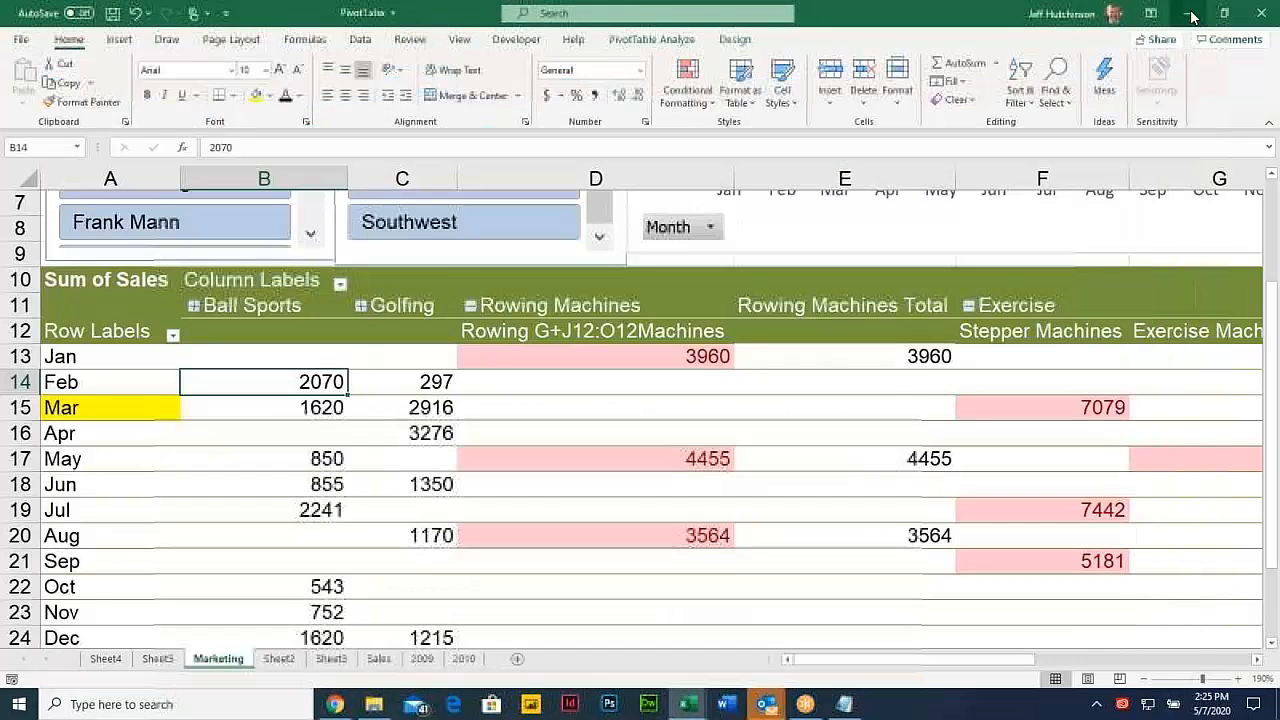
pyautogui.click(323, 405)
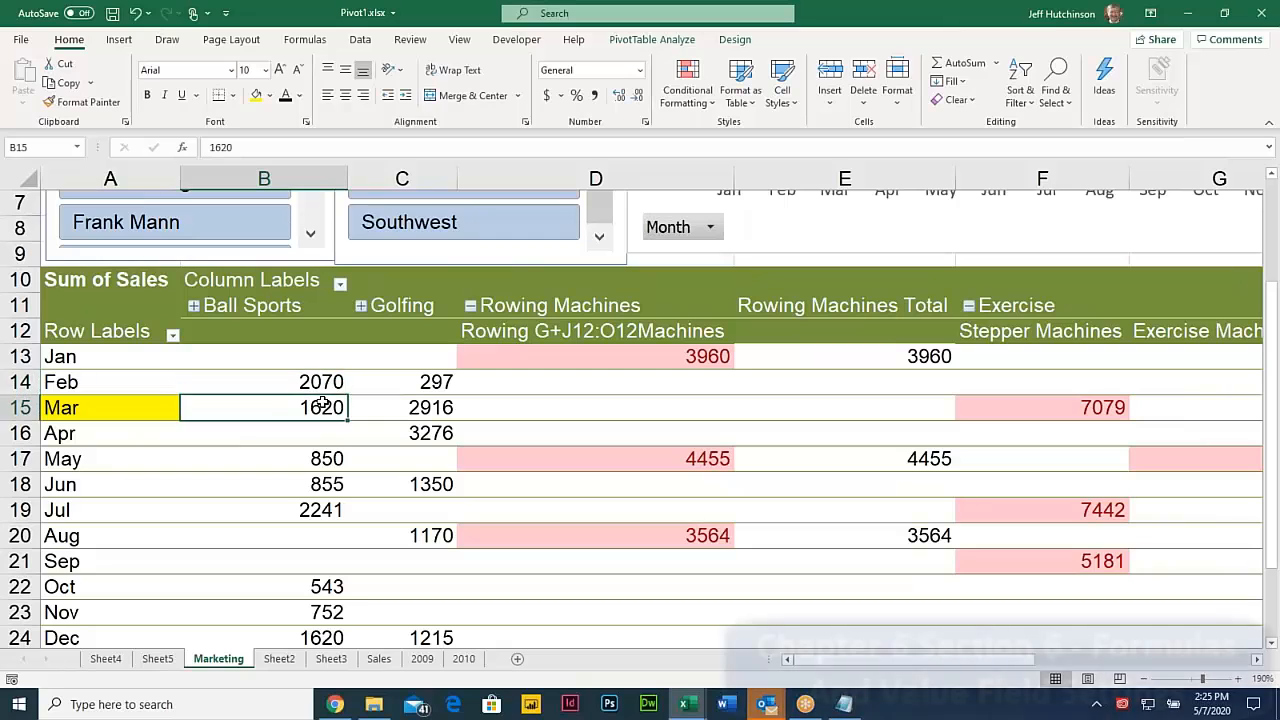
pyautogui.rightClick(341, 392)
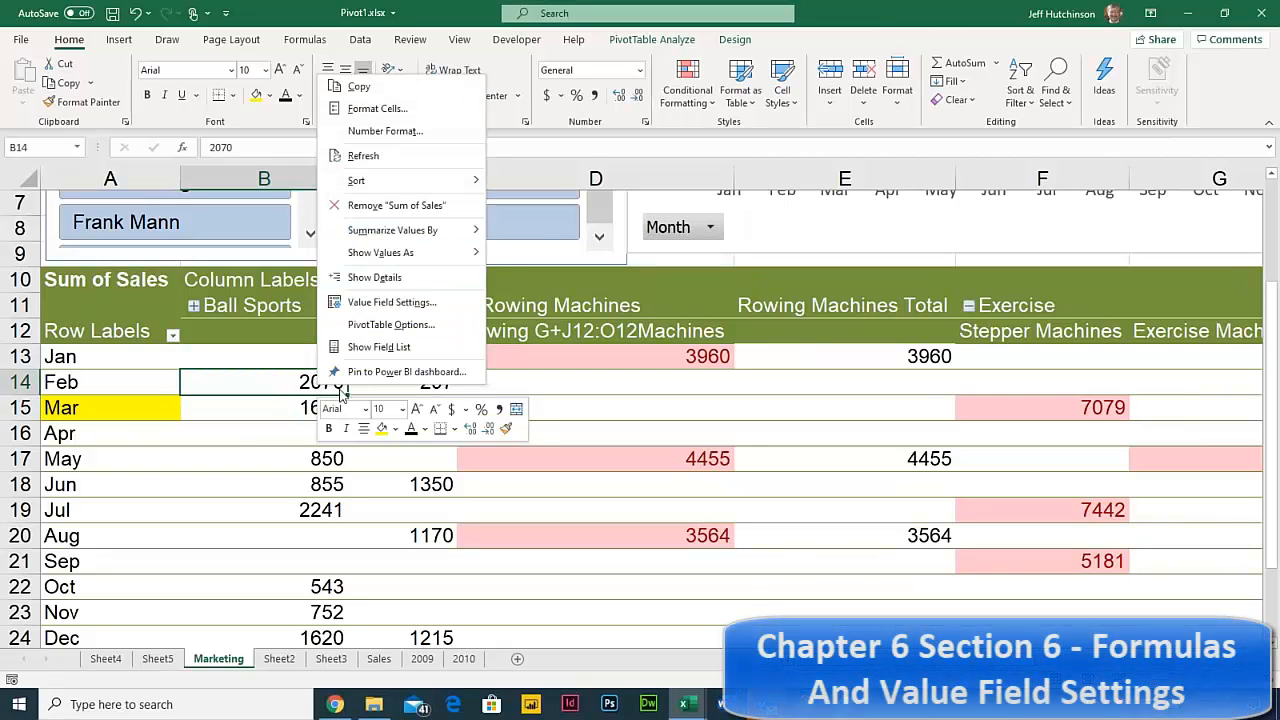
pyautogui.click(411, 305)
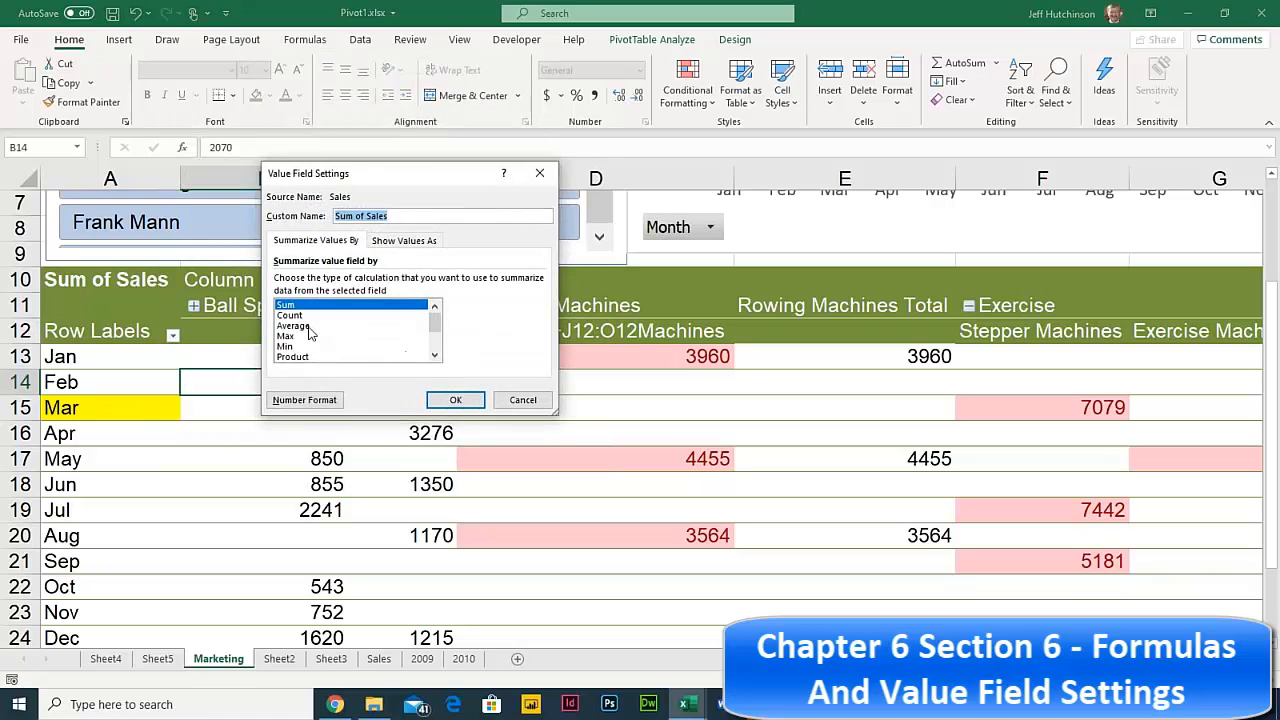
pyautogui.click(296, 316)
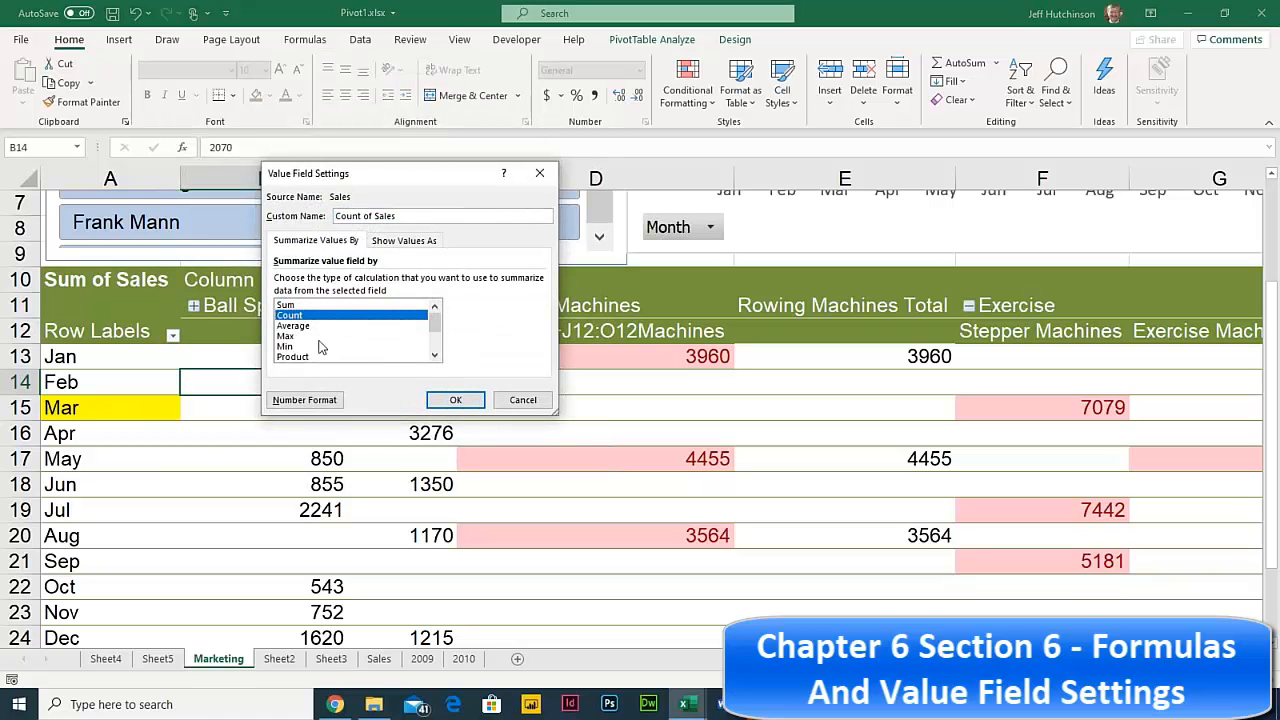
pyautogui.click(457, 400)
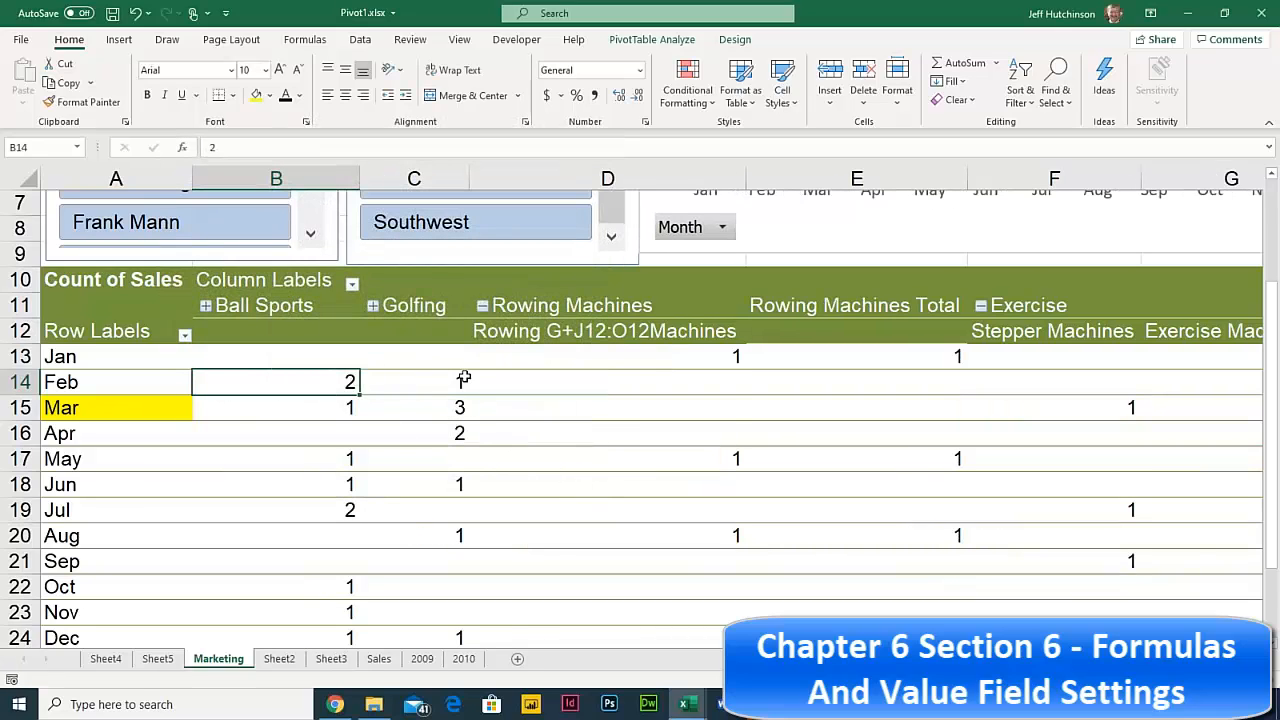
pyautogui.click(458, 405)
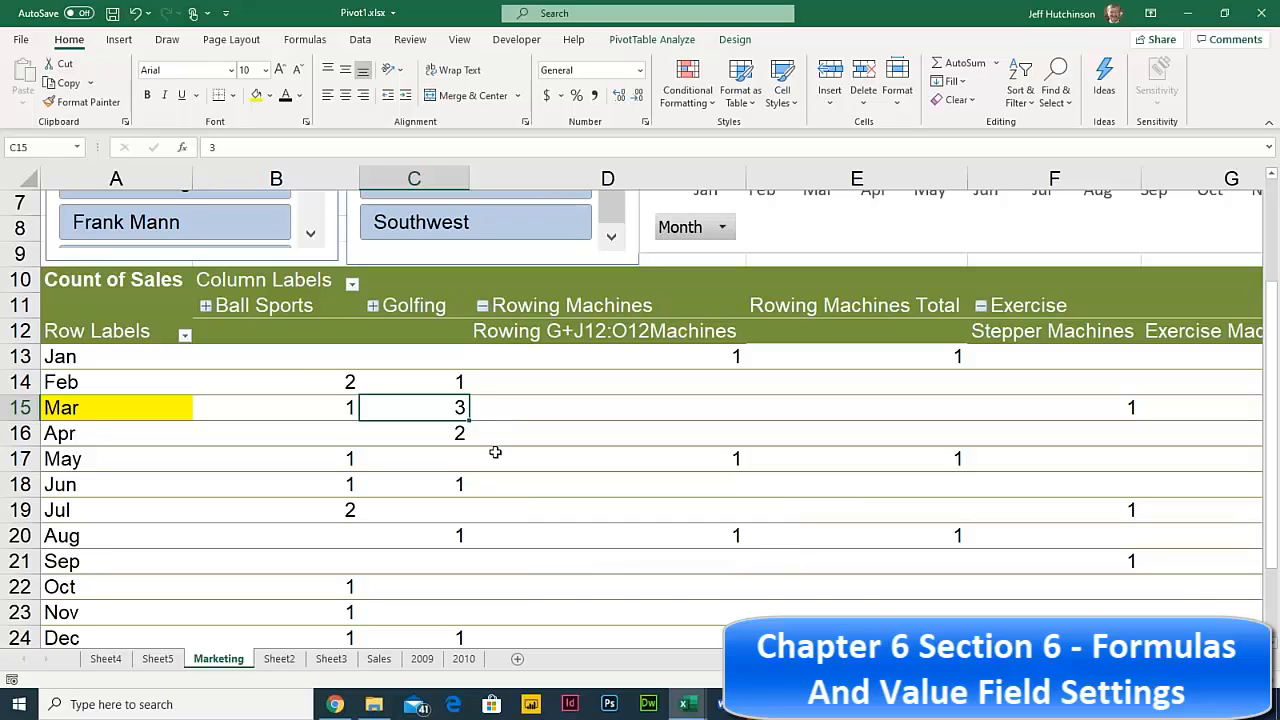
pyautogui.click(363, 383)
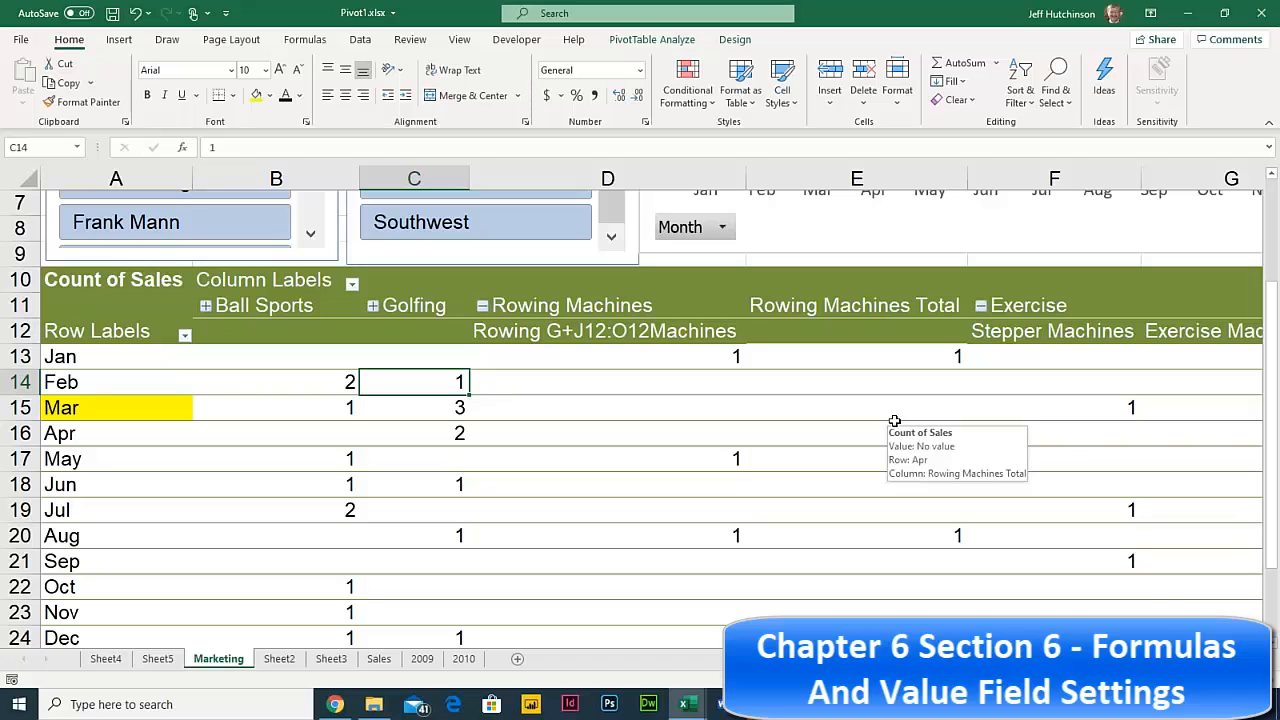
# - Change the pivot's Sales value field to summarize by Product
pyautogui.rightClick(345, 380)
pyautogui.click(440, 297)
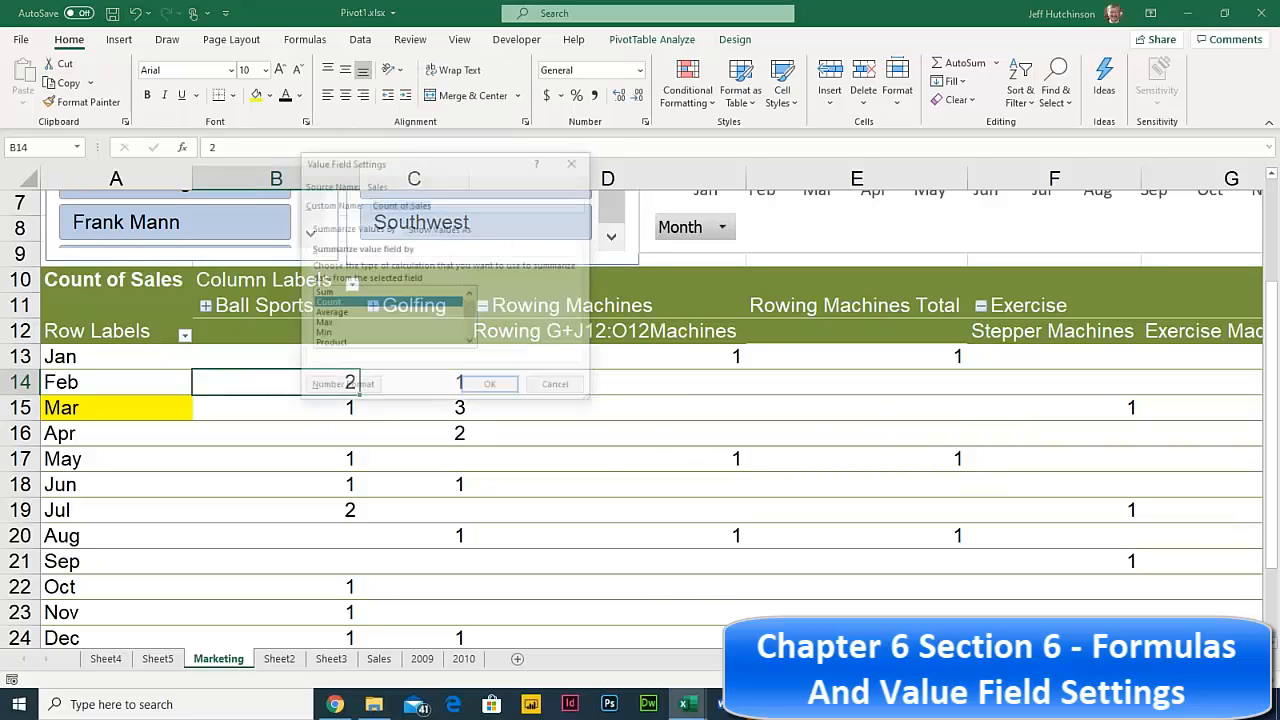
pyautogui.click(355, 324)
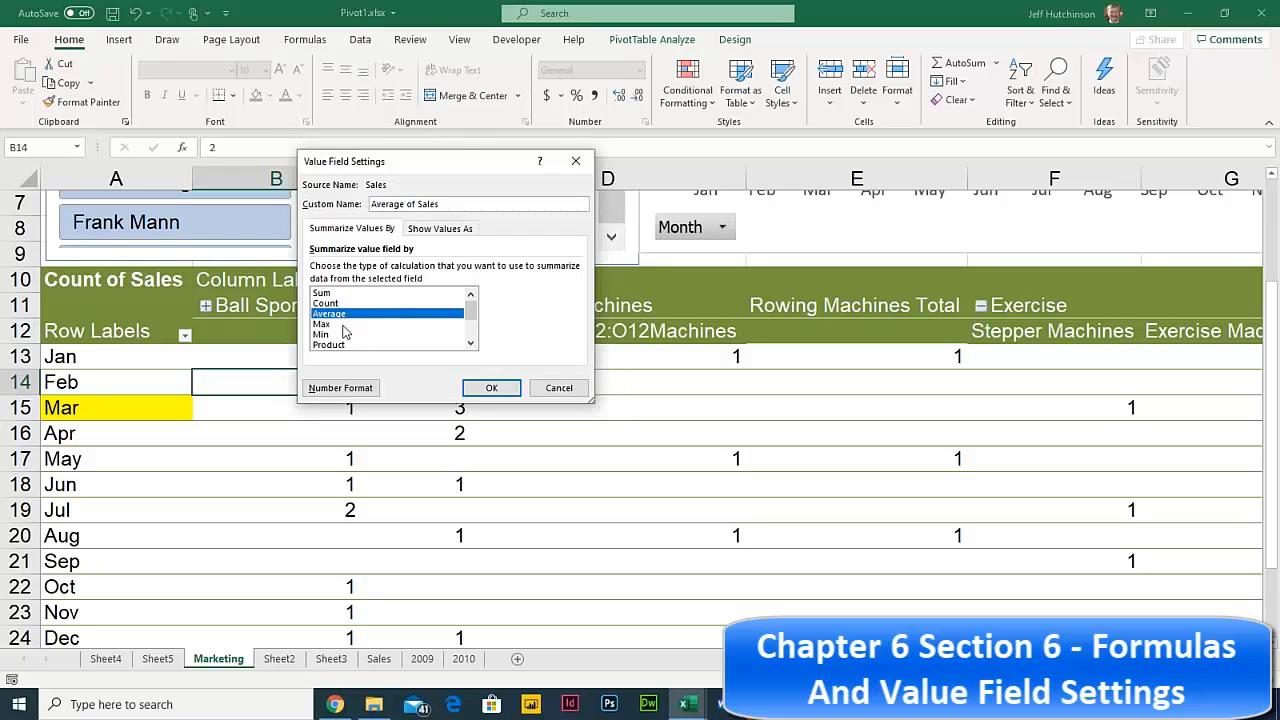
pyautogui.click(355, 335)
pyautogui.click(355, 345)
pyautogui.scroll(-2, 470, 338)
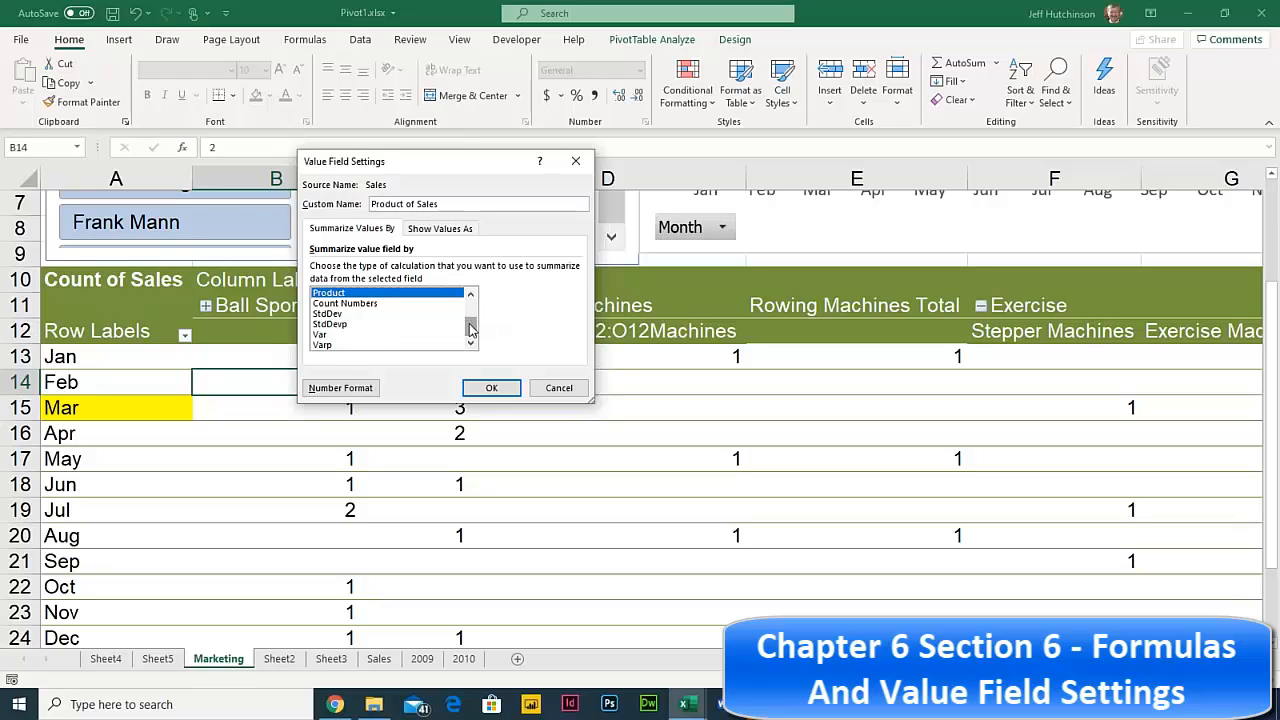
pyautogui.moveTo(473, 328); pyautogui.dragTo(472, 308)
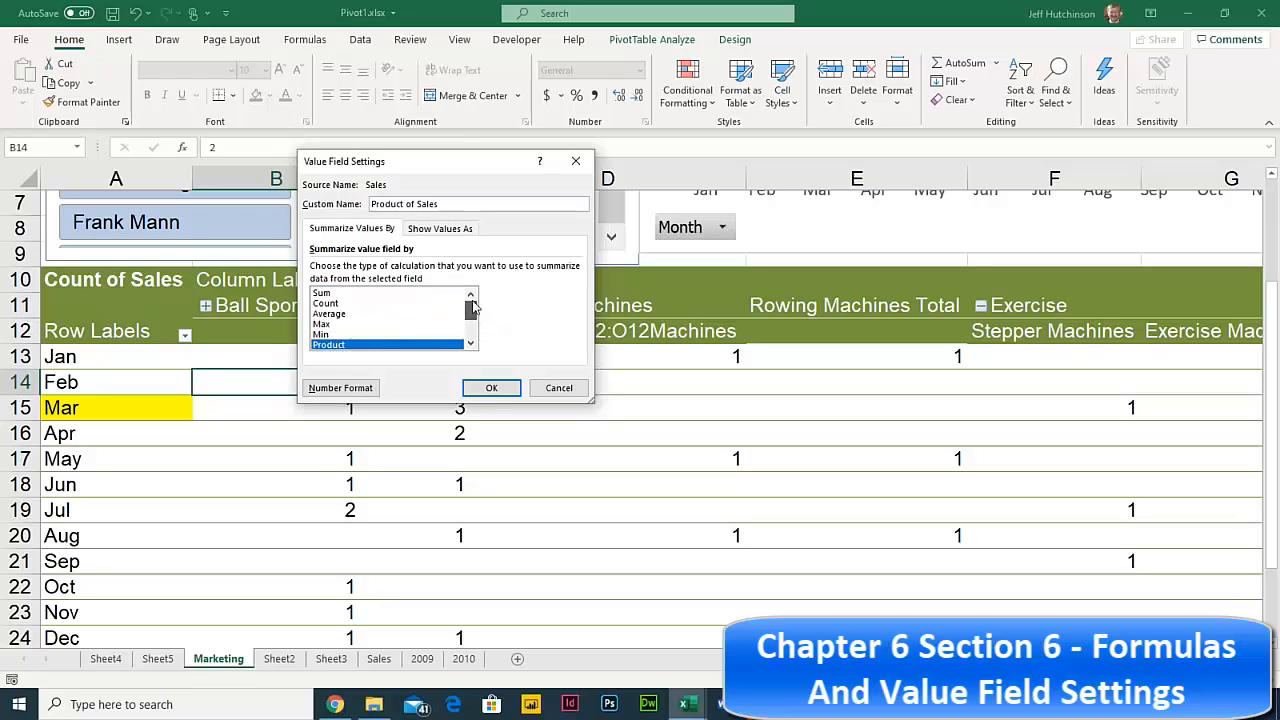
pyautogui.click(491, 390)
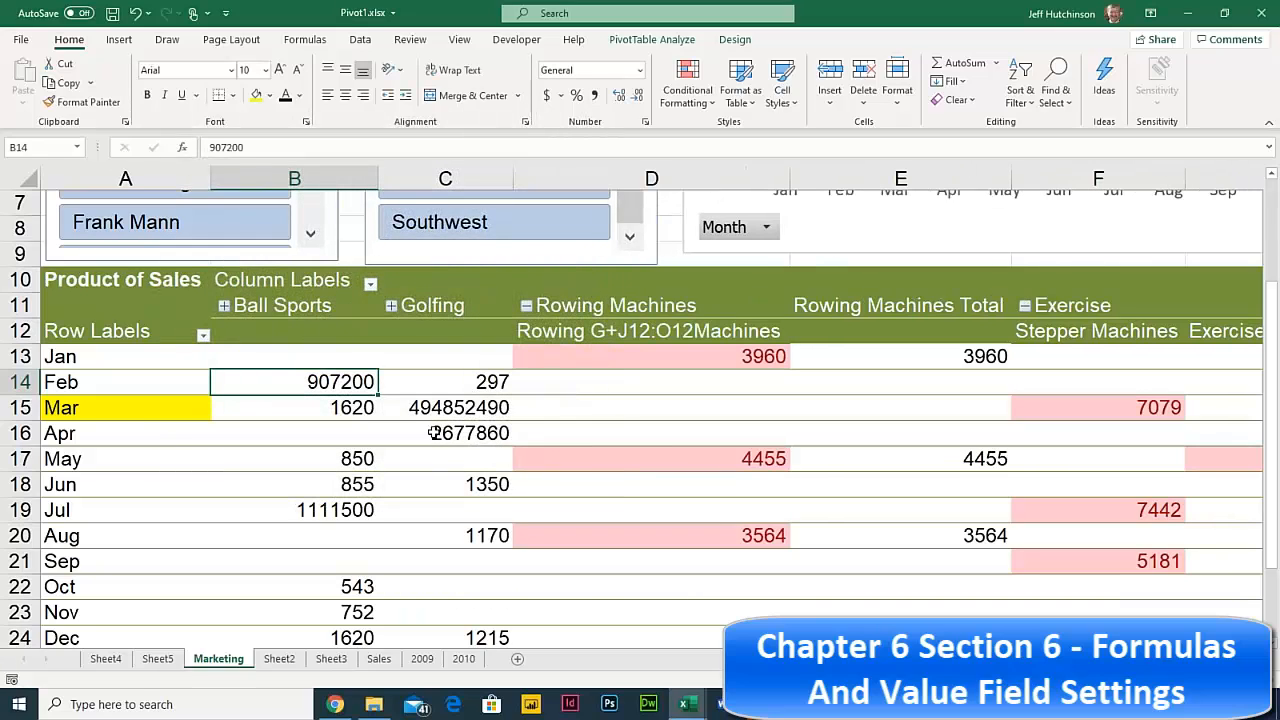
# - Switch the Sales value field back to Sum, restoring totals like 2070
pyautogui.rightClick(353, 385)
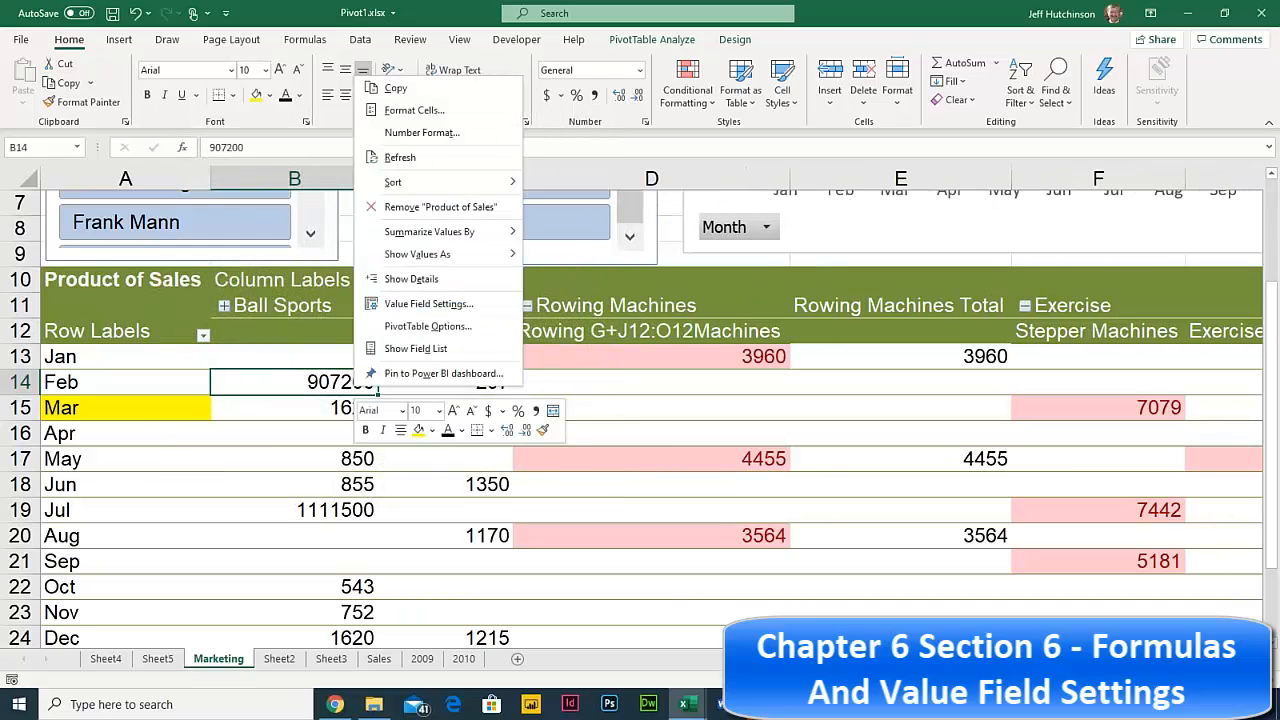
pyautogui.click(428, 303)
pyautogui.click(316, 310)
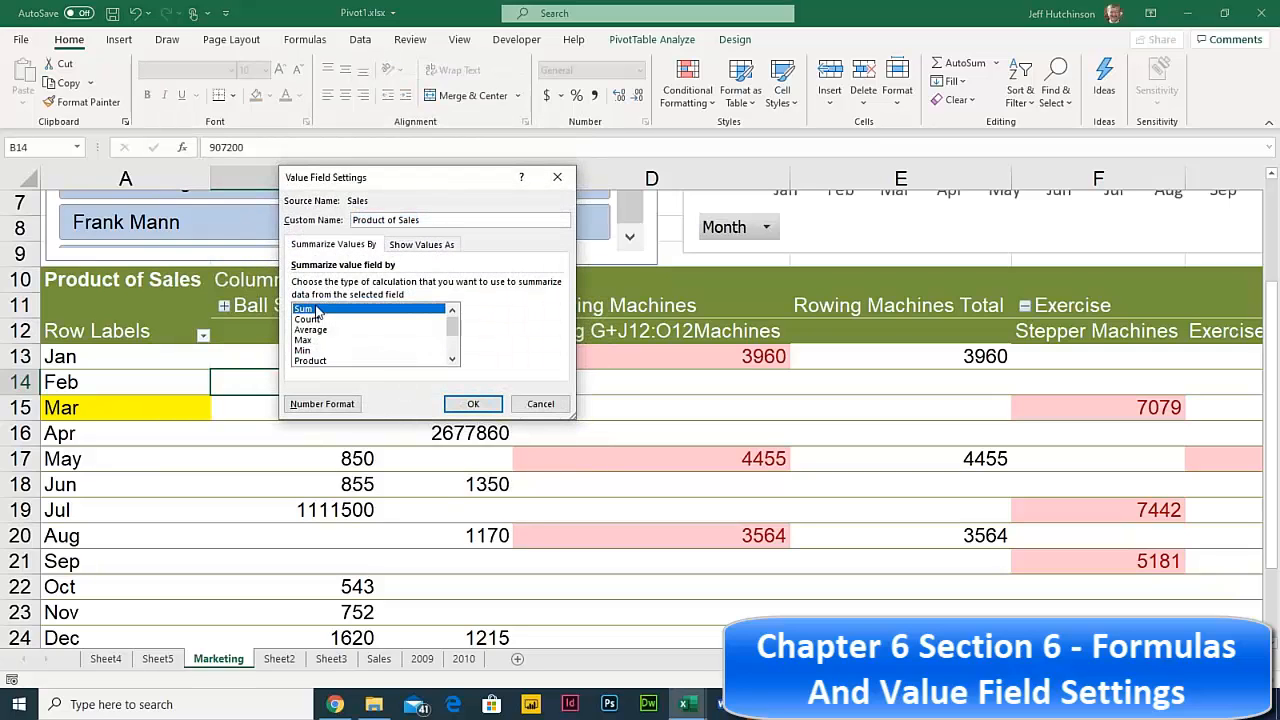
pyautogui.click(462, 400)
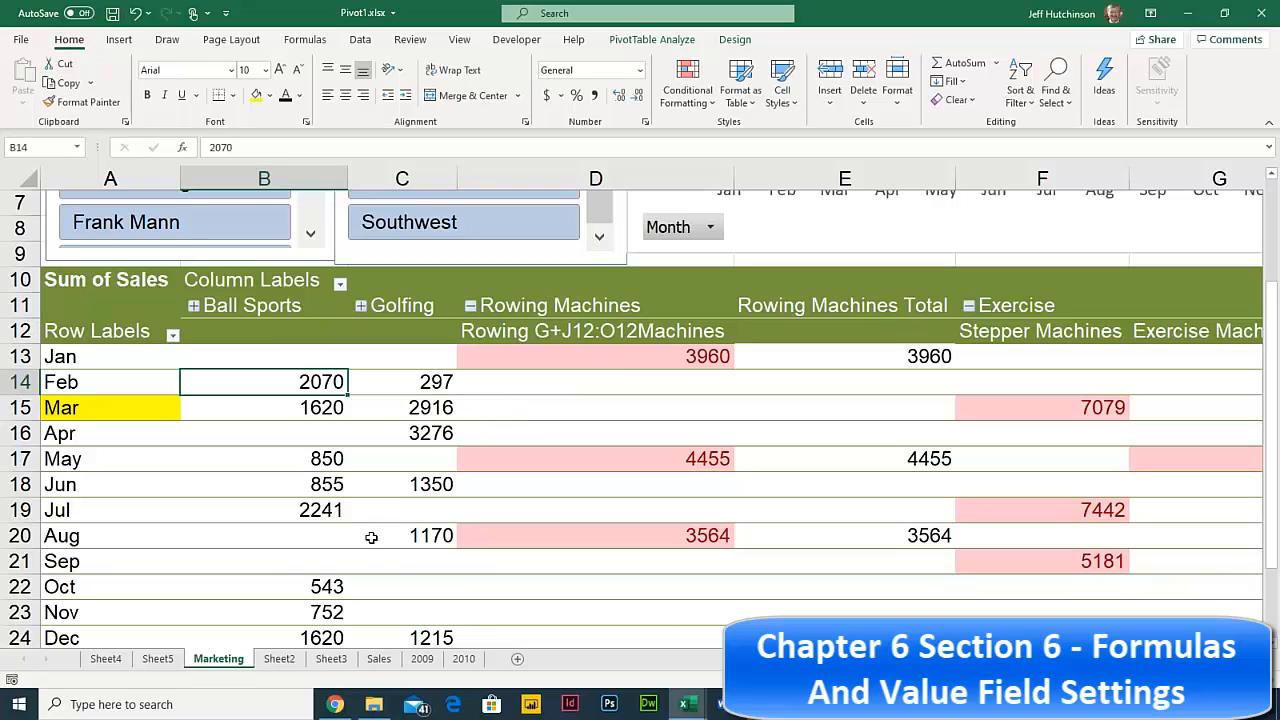
# - On the Sales sheet, type the header AdjSales into J4 beside Profit
pyautogui.click(282, 660)
pyautogui.click(379, 660)
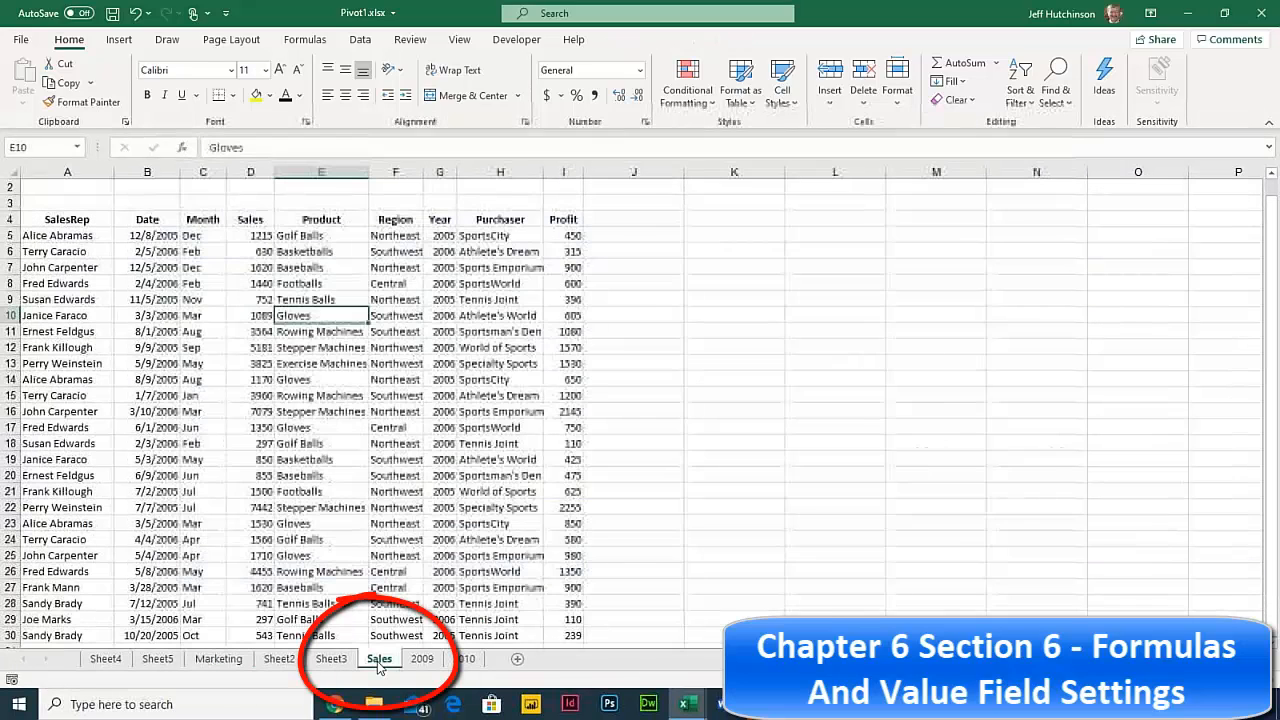
pyautogui.click(614, 217)
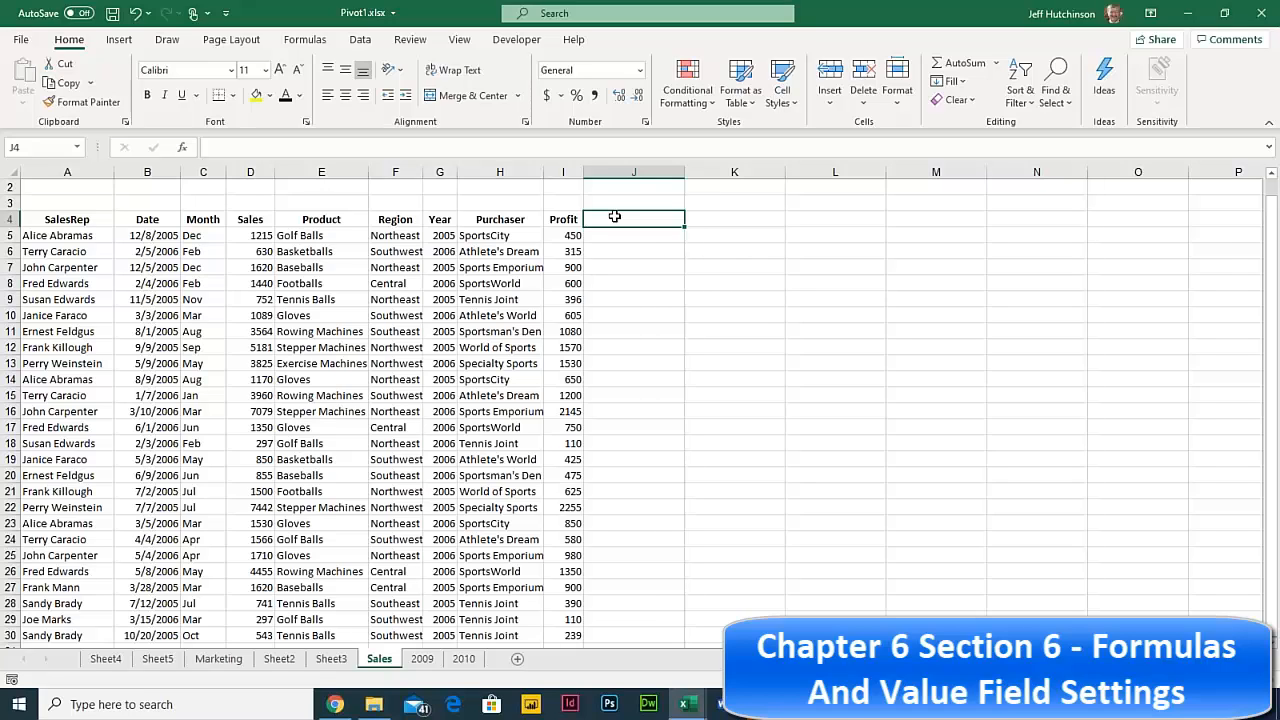
pyautogui.click(611, 238)
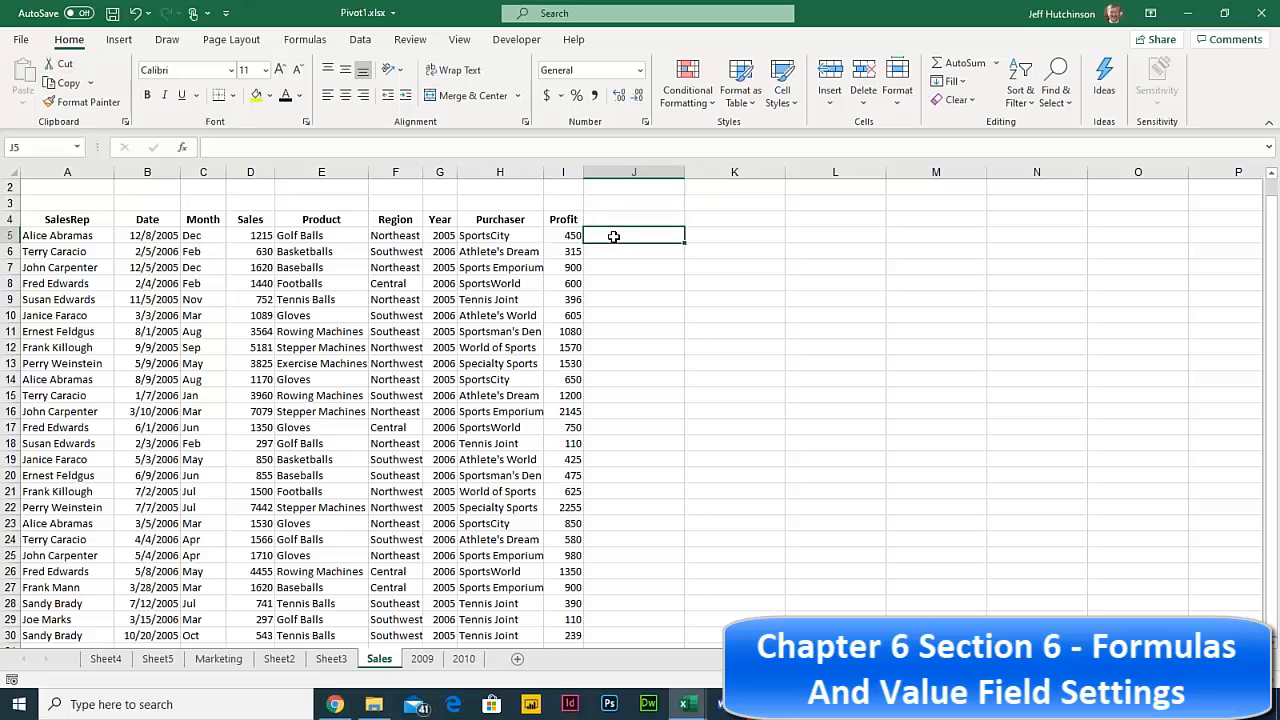
pyautogui.click(614, 220)
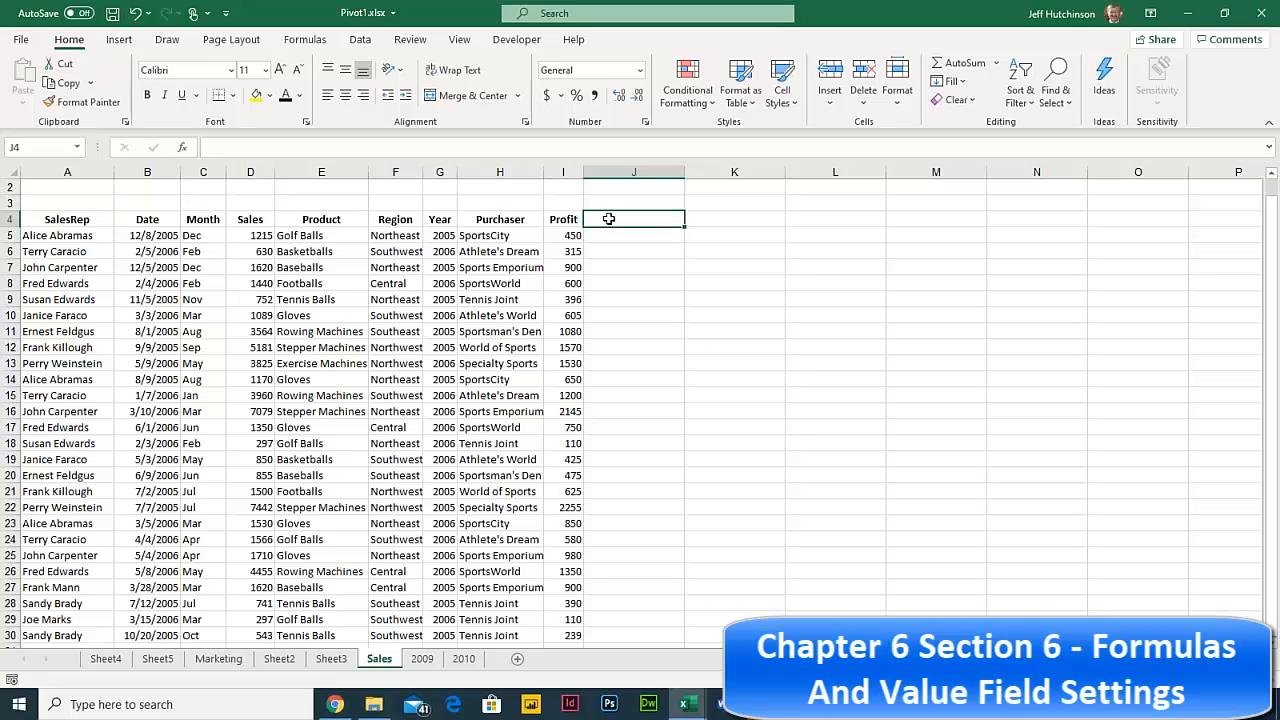
pyautogui.write('Ad')
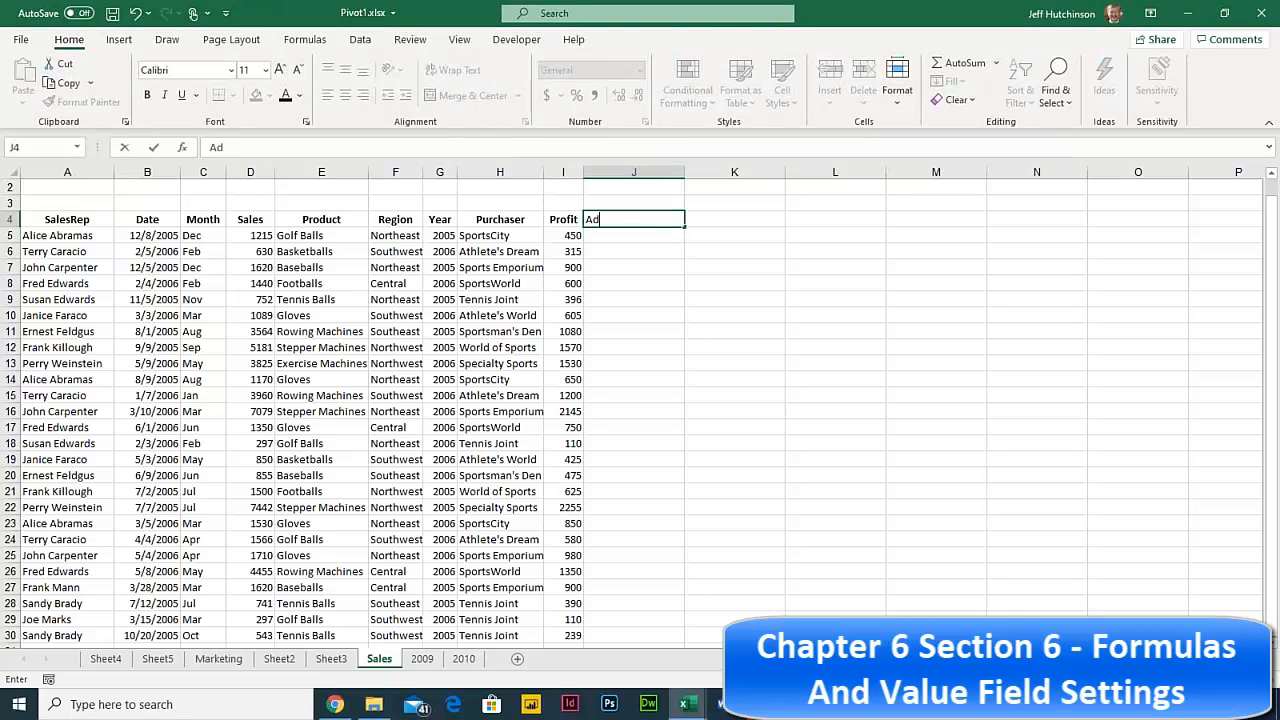
pyautogui.write('jSales')
pyautogui.click(614, 233)
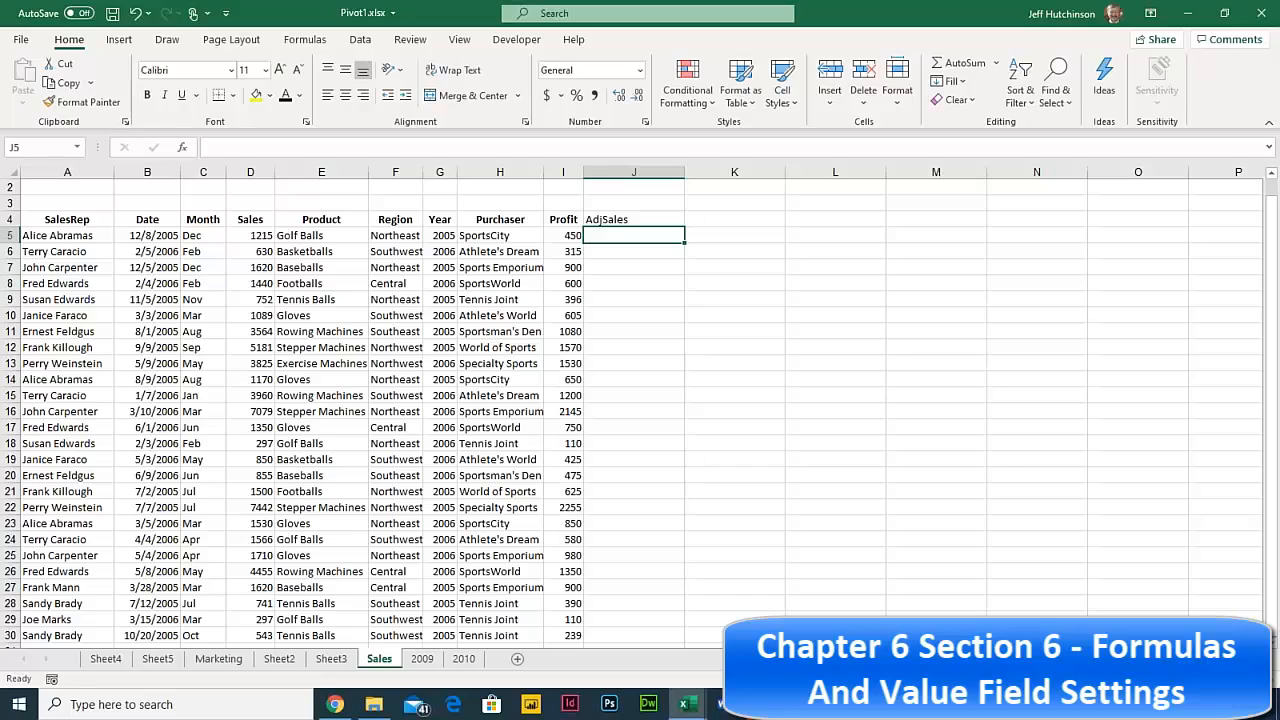
pyautogui.scroll(2, 640, 410)
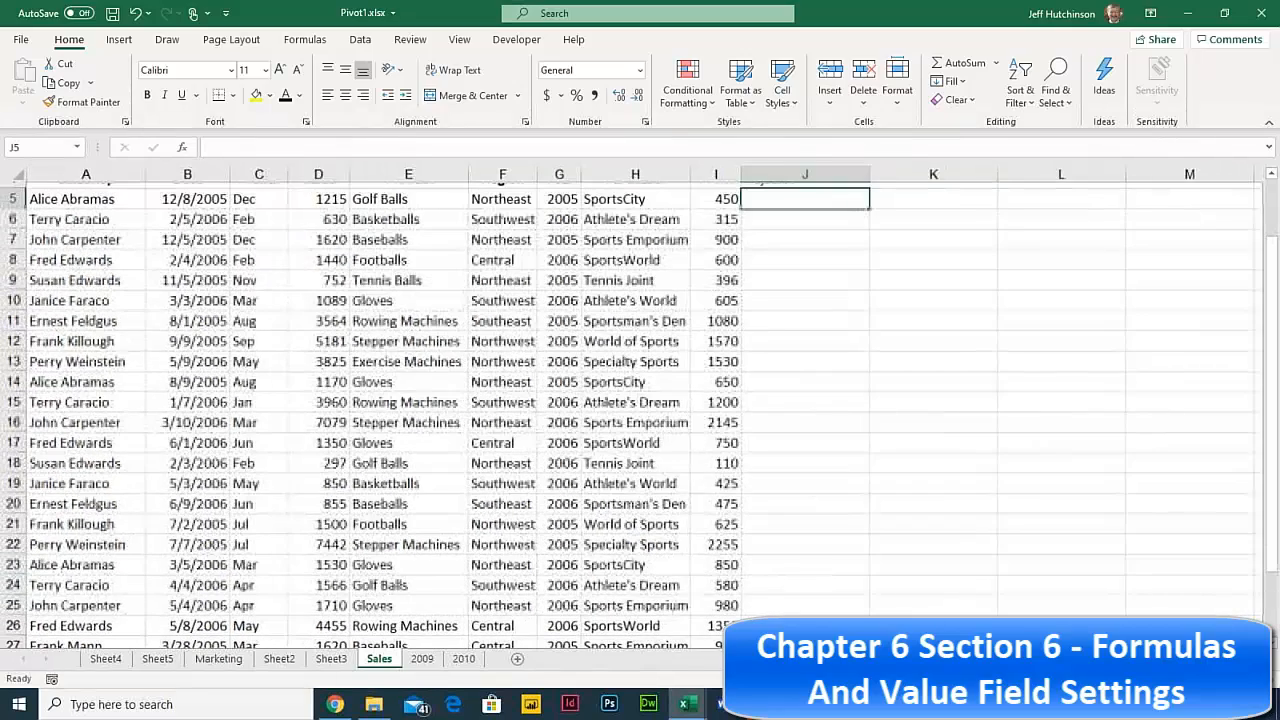
pyautogui.scroll(3, 861, 285)
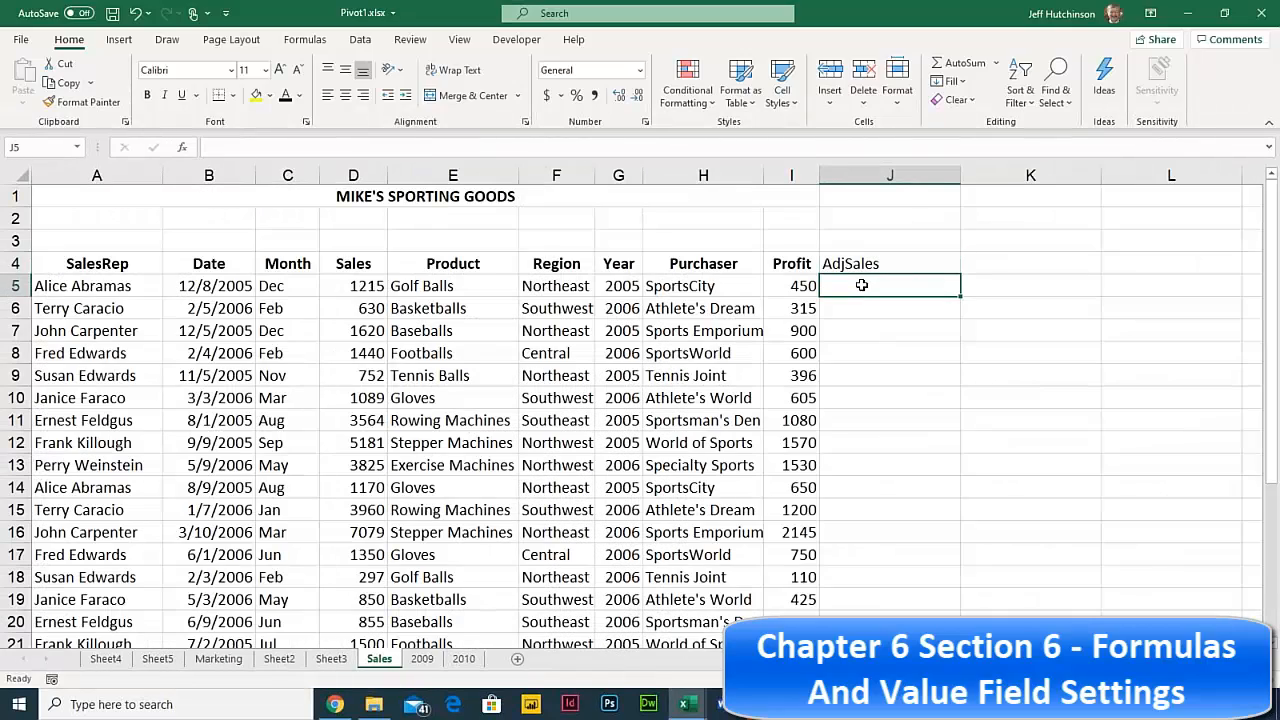
# - Enter =D5*2 in J5 to double the first Sales value, giving 2430
pyautogui.write('=')
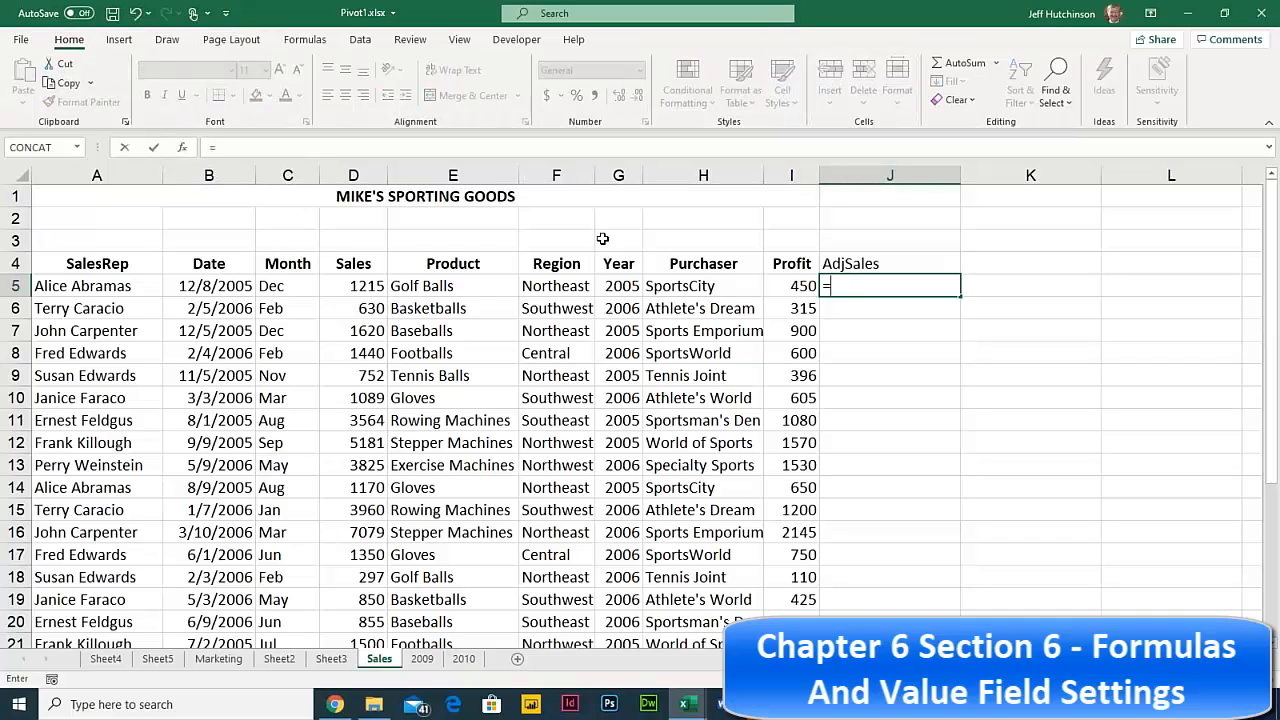
pyautogui.click(364, 284)
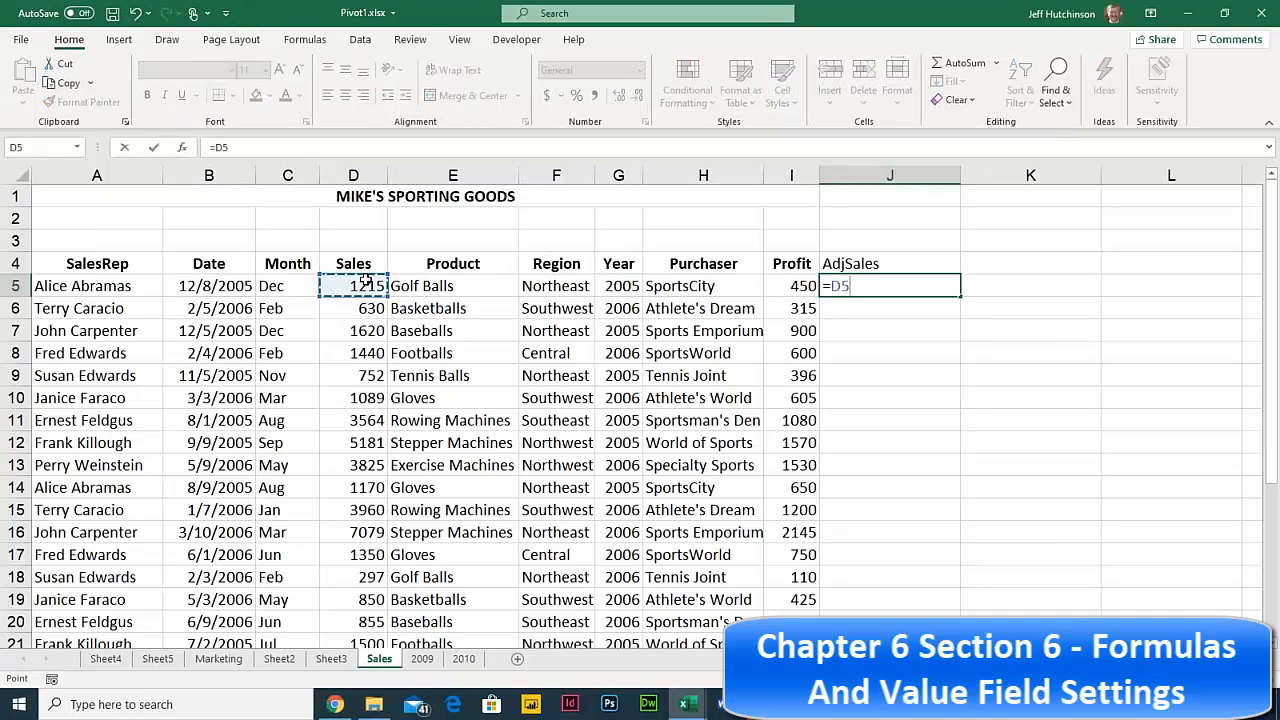
pyautogui.write('*2')
pyautogui.press('Return')
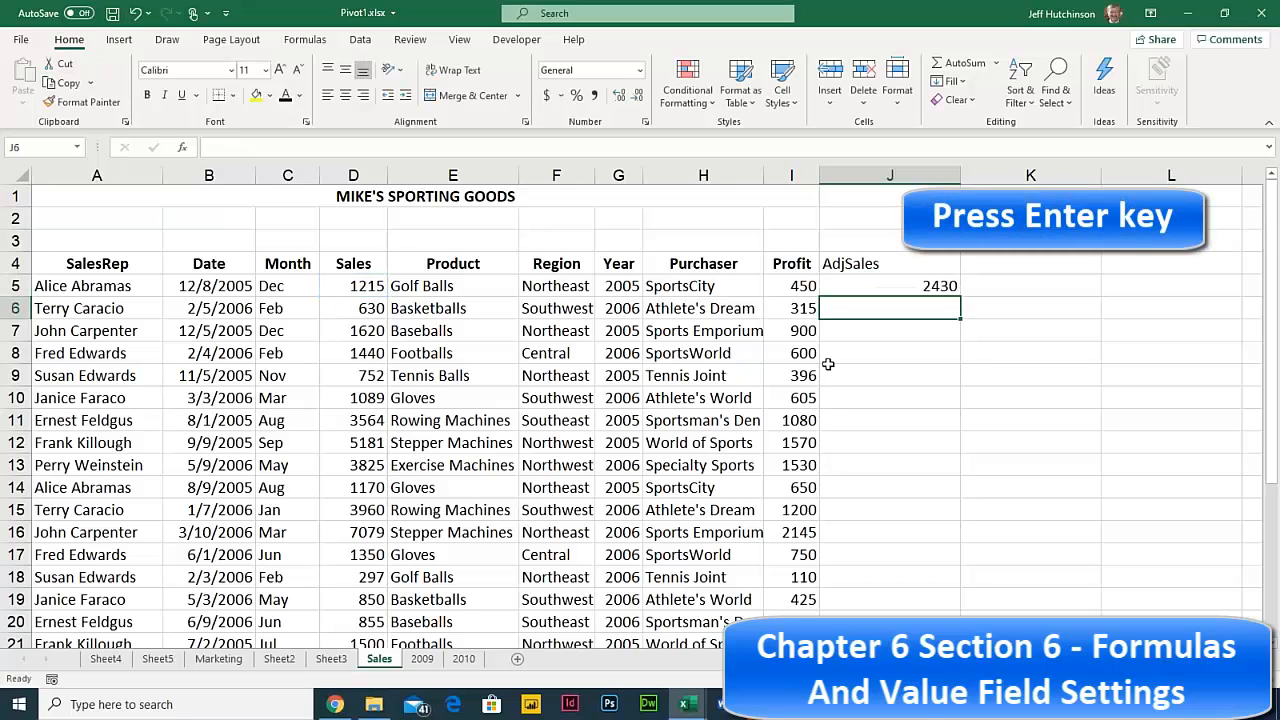
# - Fill =D5*2 down the AdjSales column and select the header with its first values
pyautogui.click(928, 286)
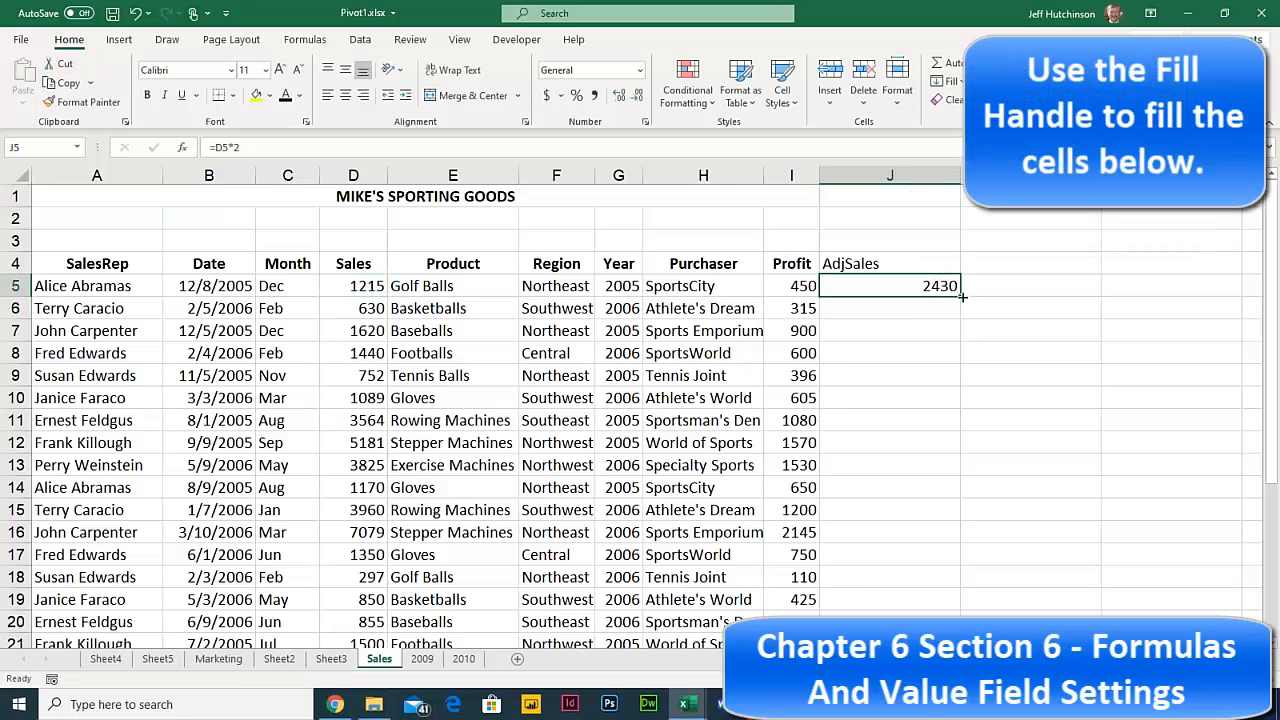
pyautogui.doubleClick(959, 297)
pyautogui.scroll(-5, 915, 362)
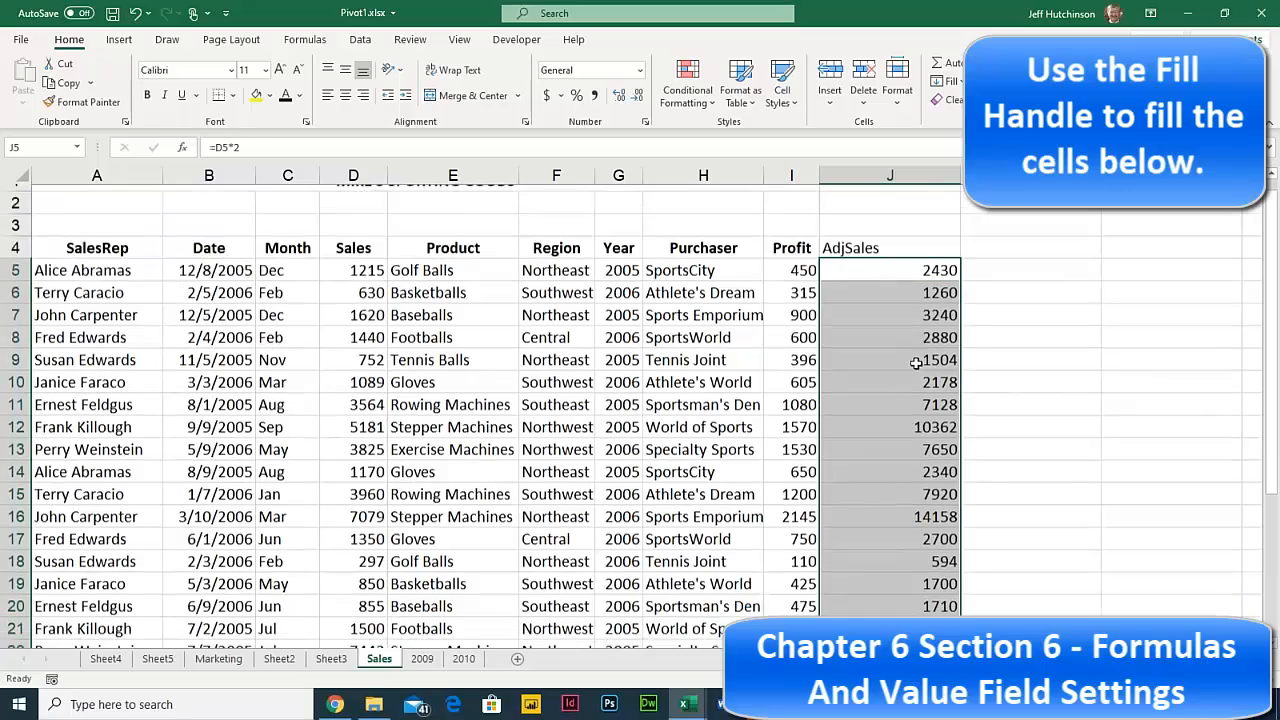
pyautogui.scroll(5, 914, 364)
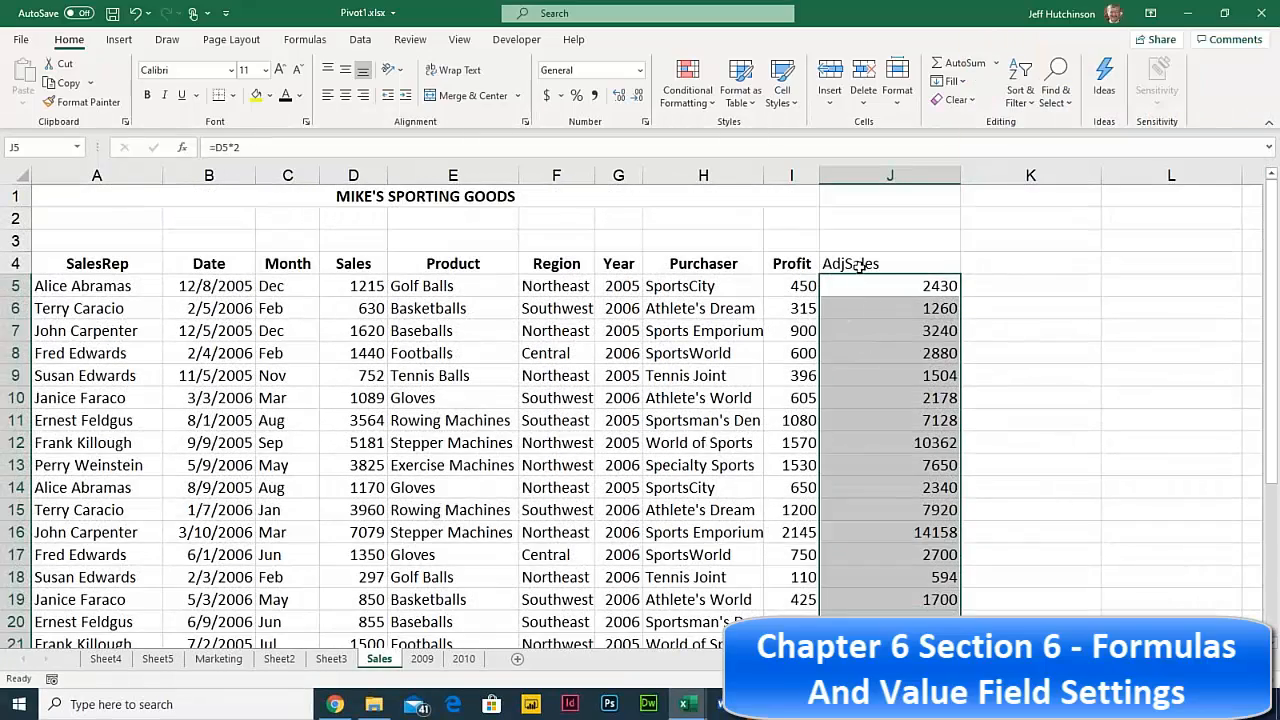
pyautogui.click(860, 266)
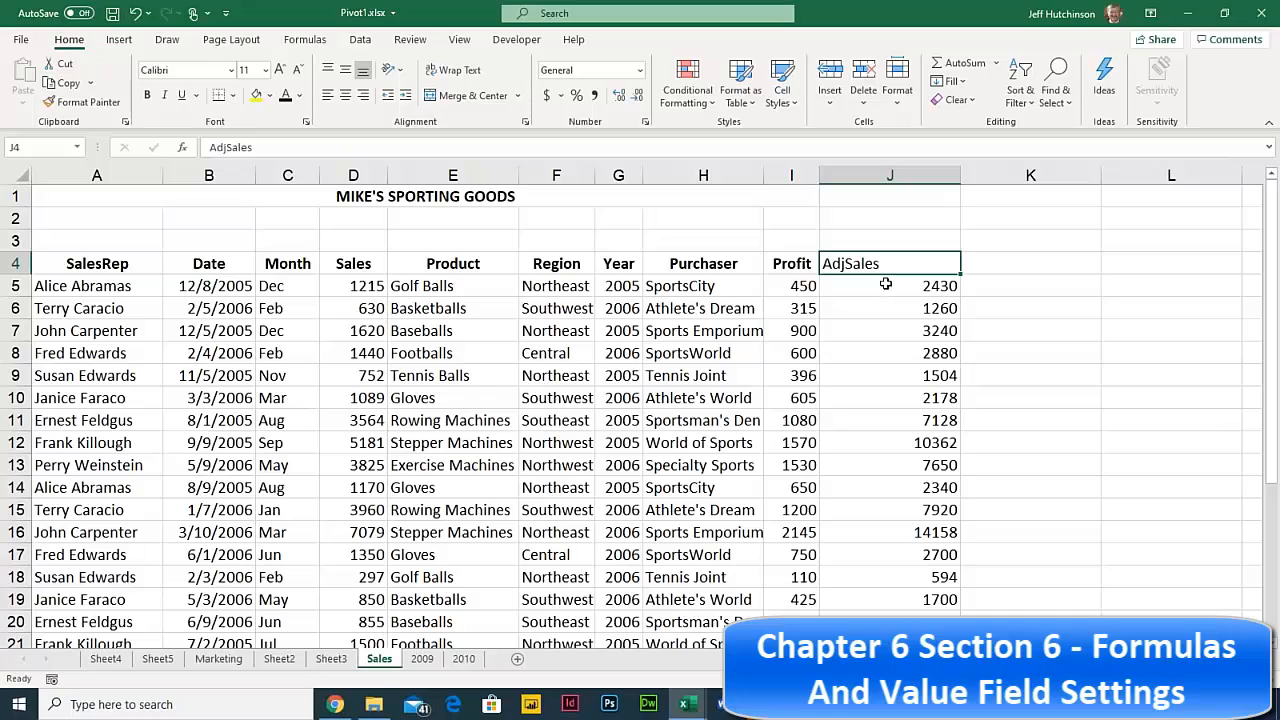
pyautogui.moveTo(890, 263); pyautogui.dragTo(890, 350)
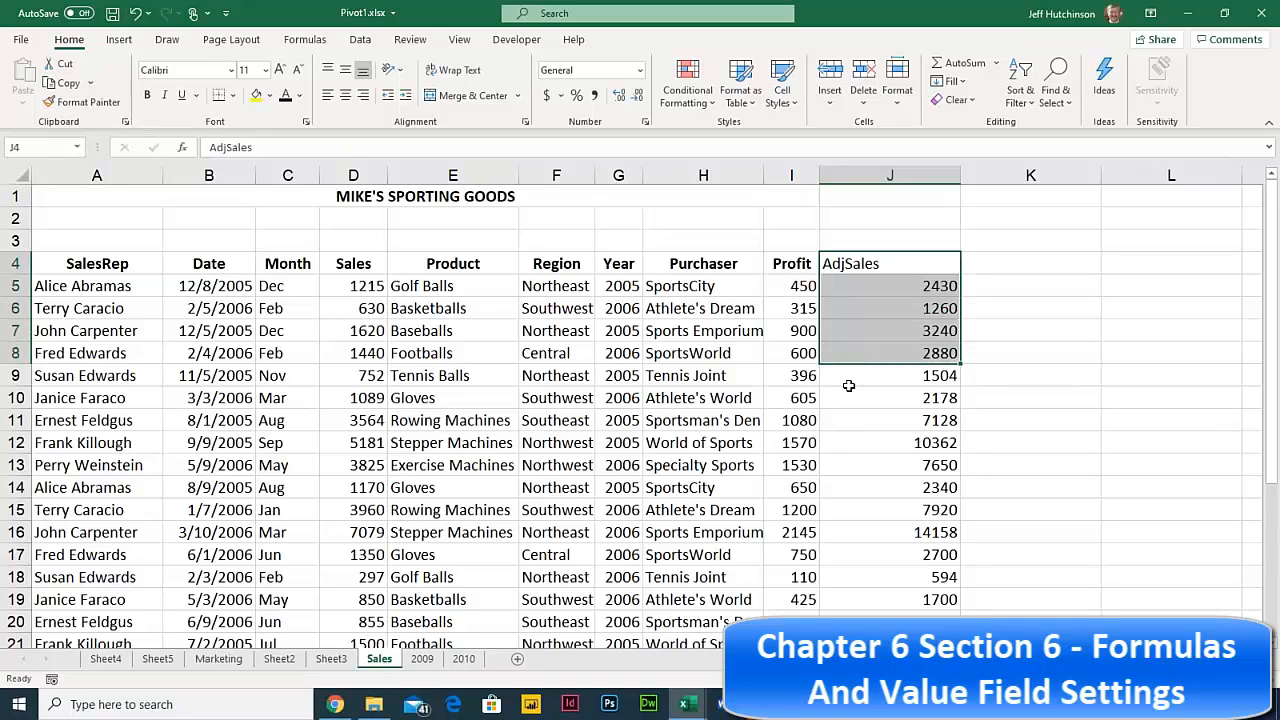
pyautogui.click(218, 658)
pyautogui.click(597, 382)
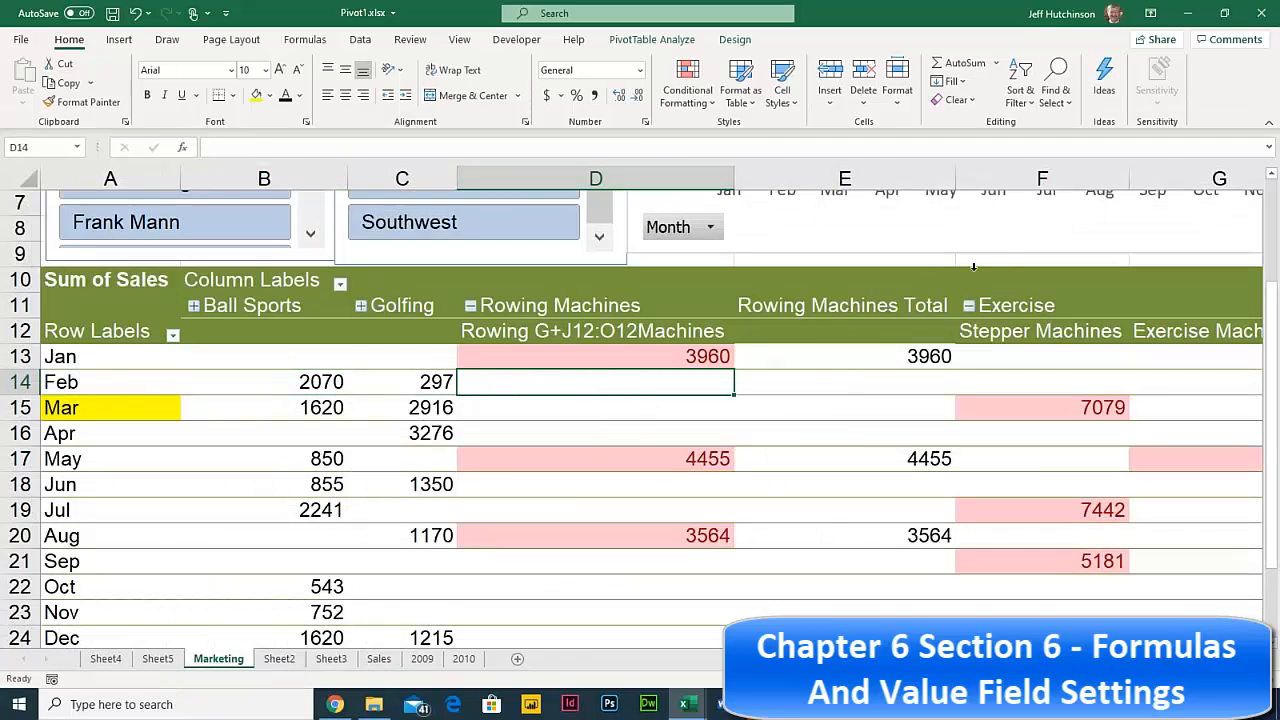
pyautogui.click(651, 40)
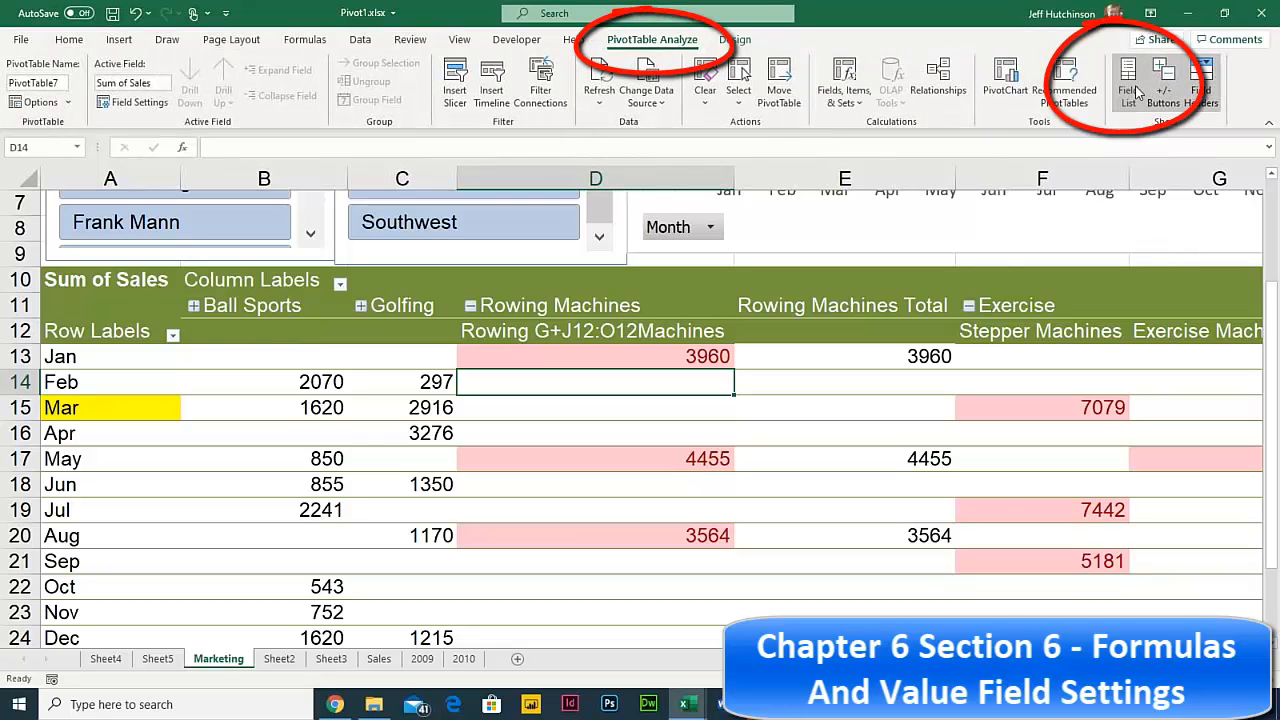
pyautogui.click(1130, 90)
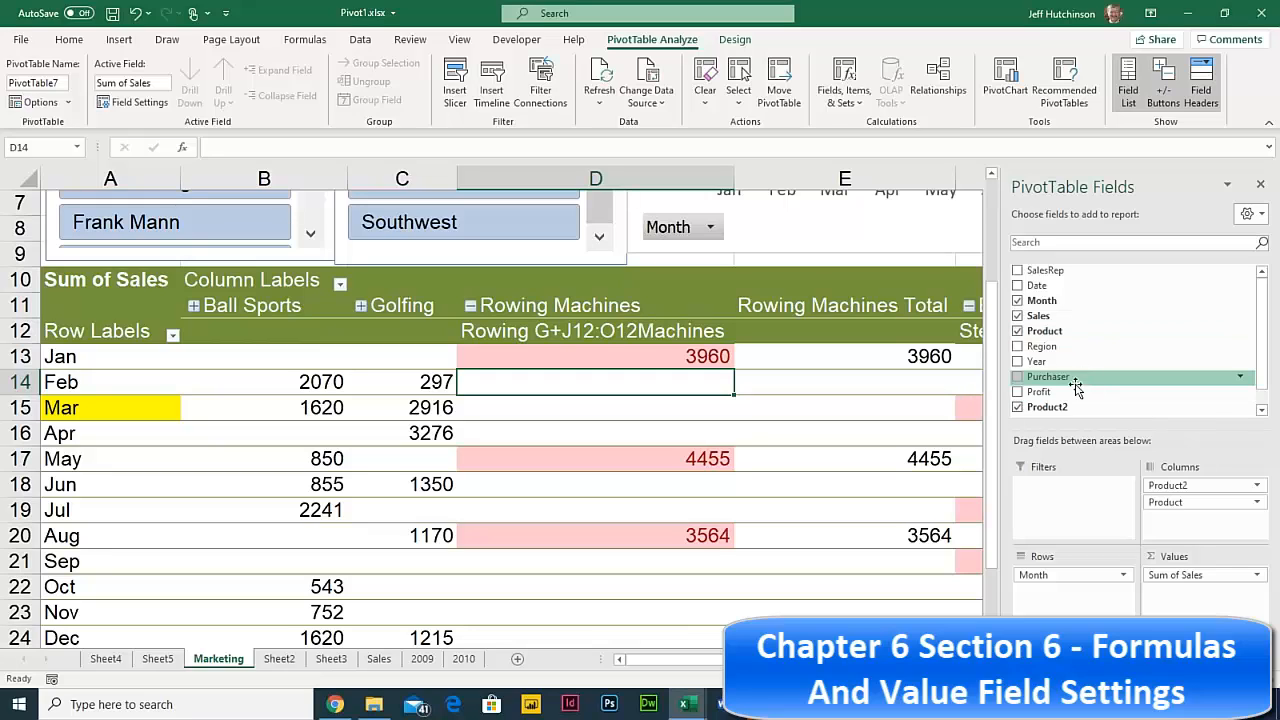
# - Change the PivotTable's data source to Sales!$A$4:$J$30 to include AdjSales
pyautogui.click(652, 101)
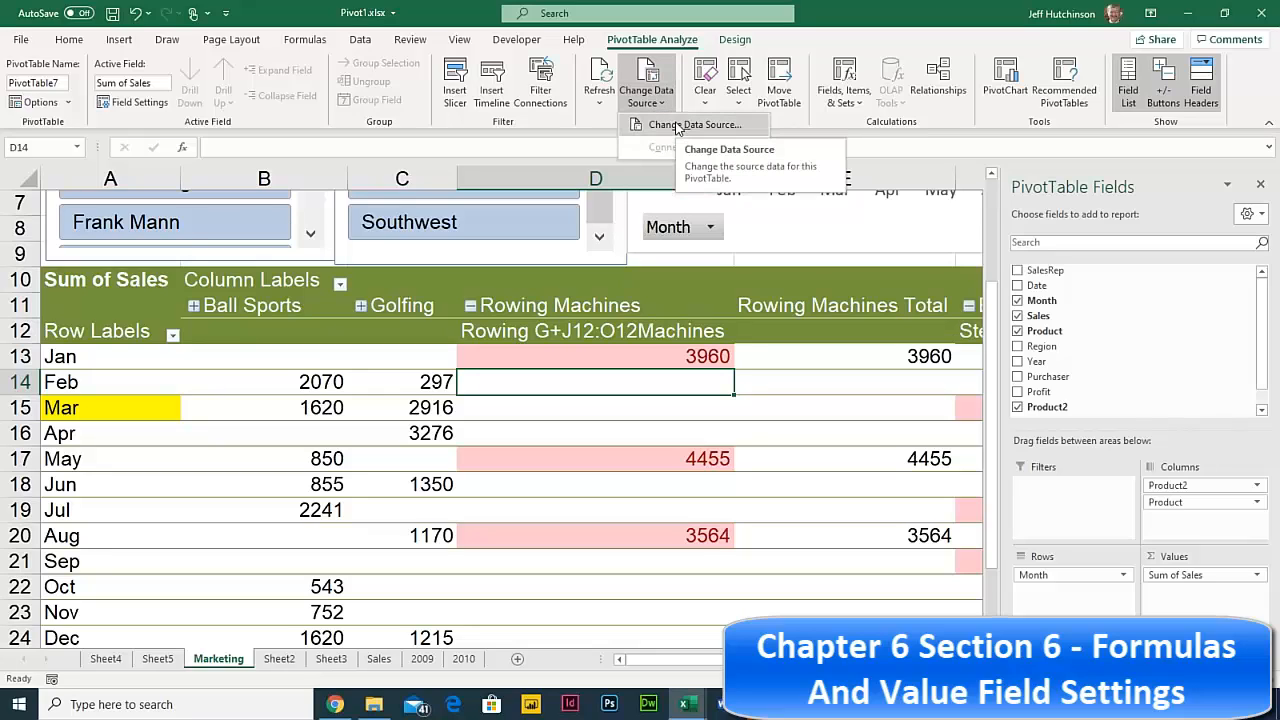
pyautogui.click(678, 126)
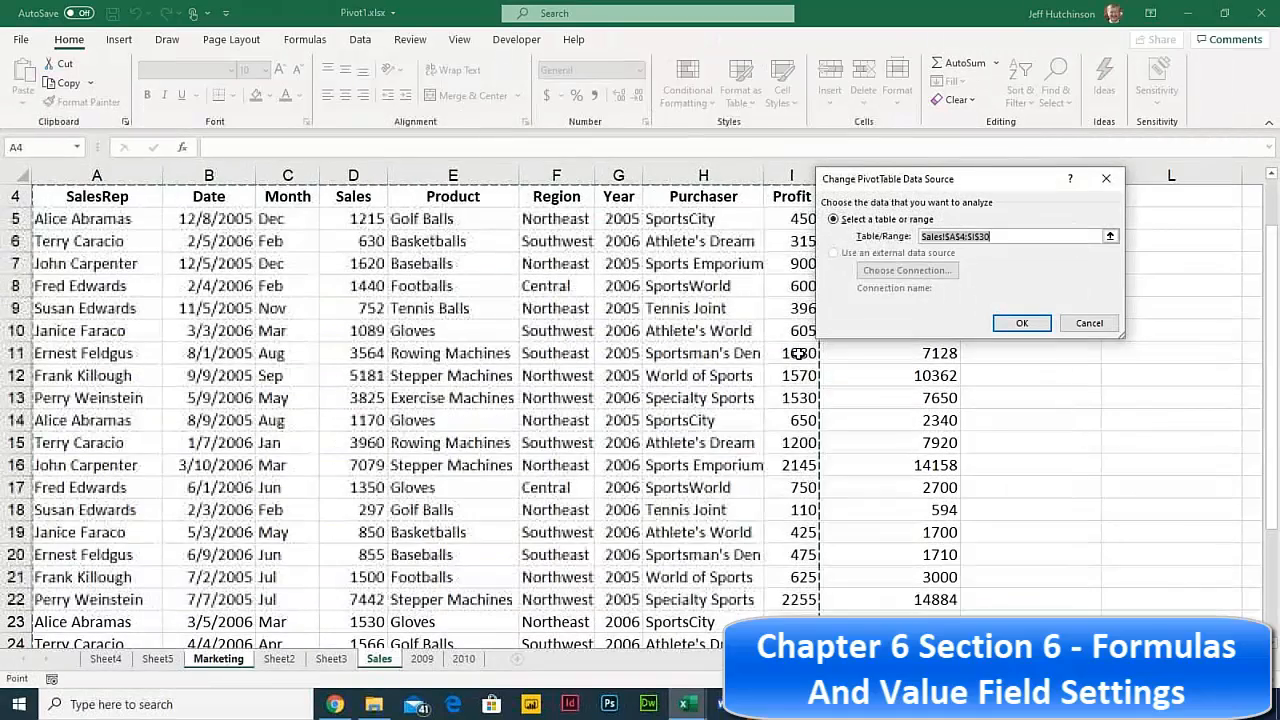
pyautogui.moveTo(915, 179); pyautogui.dragTo(1025, 337)
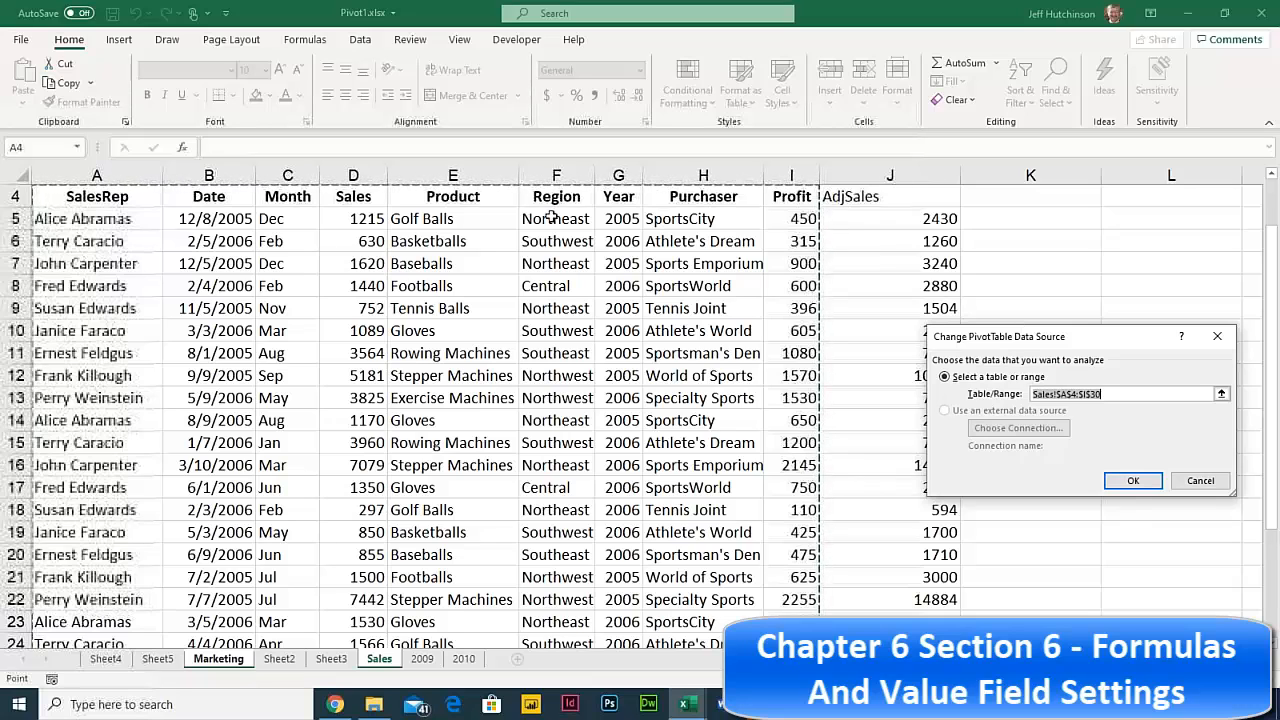
pyautogui.moveTo(64, 198); pyautogui.dragTo(911, 595)
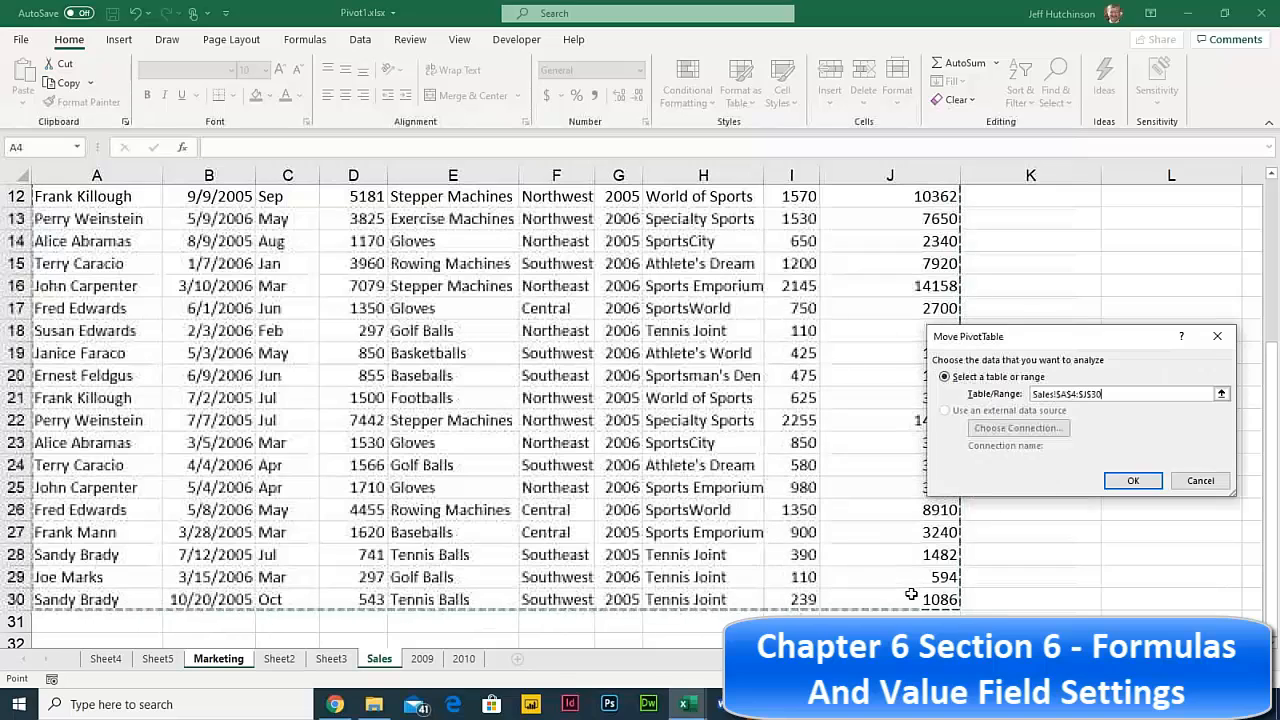
pyautogui.click(1133, 481)
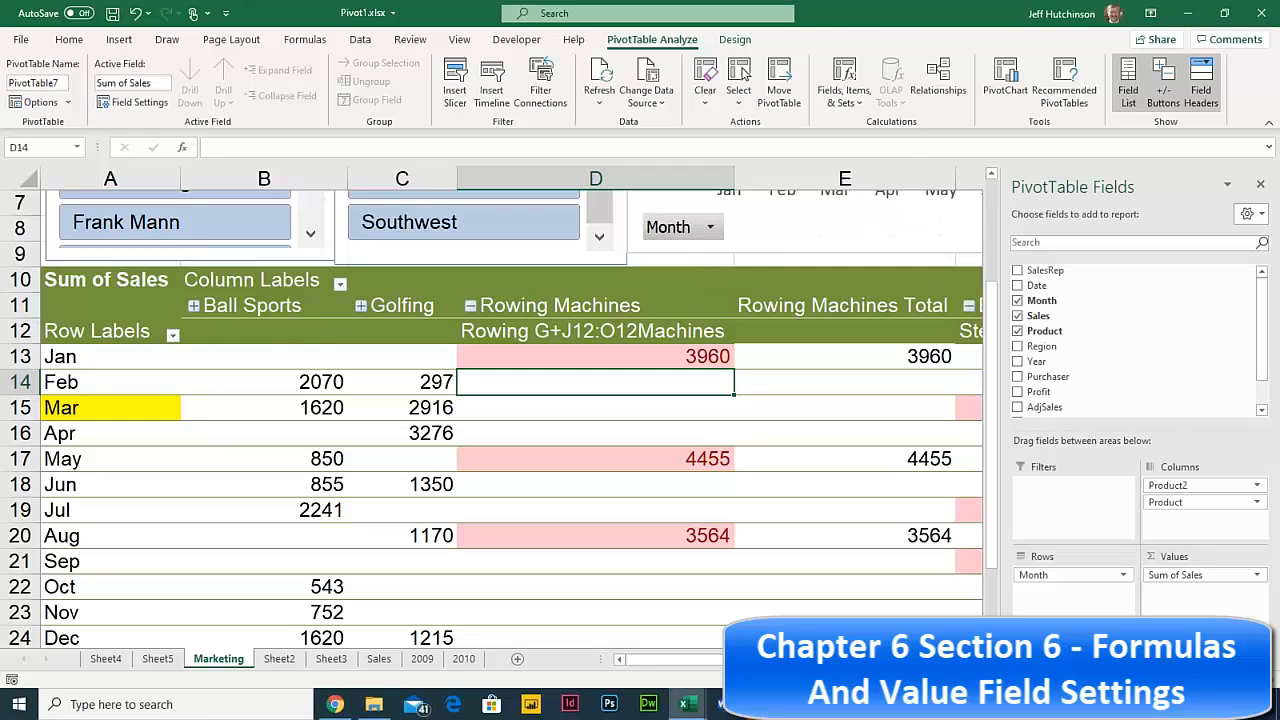
# - Open the Fields, Items & Sets dropdown on PivotTable Analyze
pyautogui.click(856, 104)
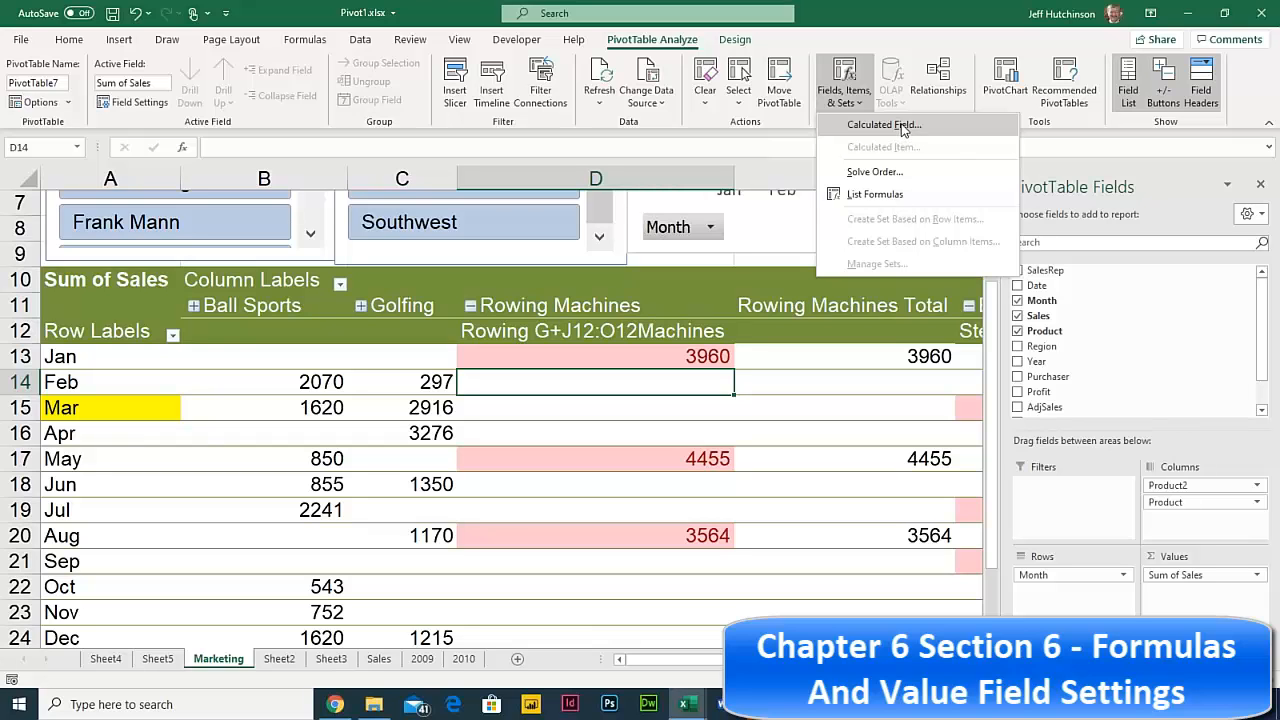
# - Define a calculated field named New Profit with the formula = Profit / 2
pyautogui.click(903, 127)
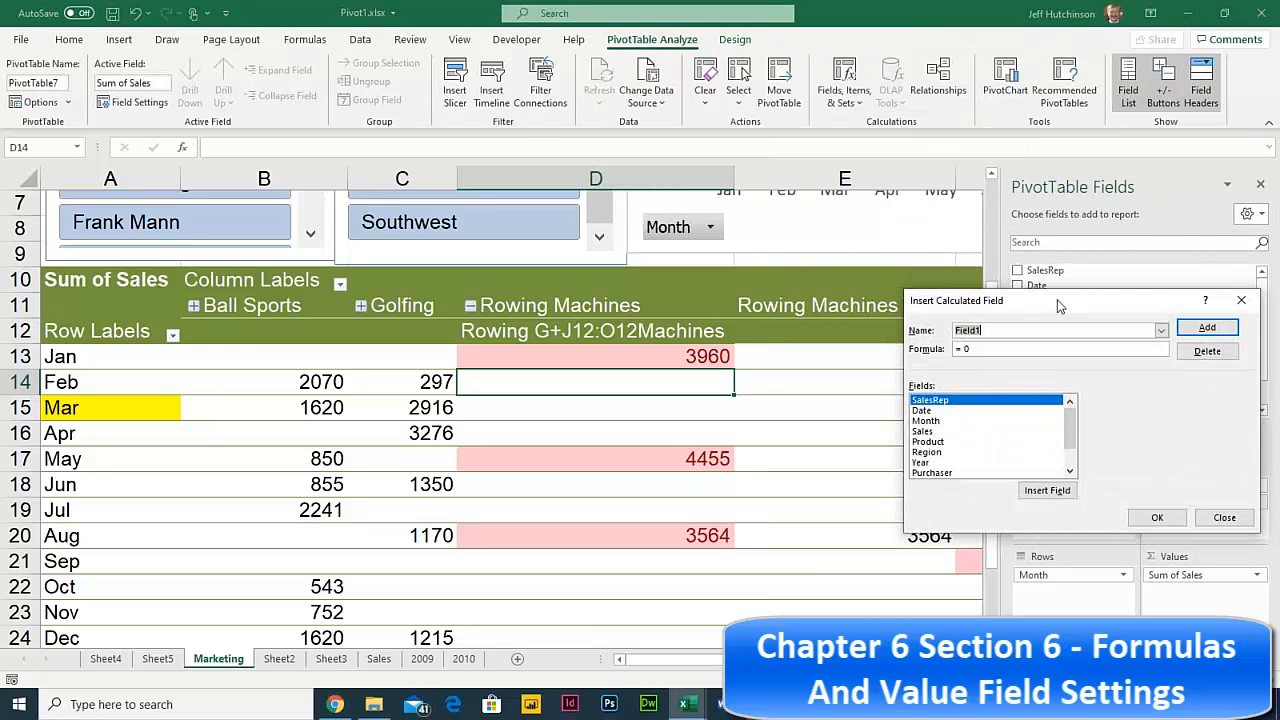
pyautogui.moveTo(1058, 296); pyautogui.dragTo(908, 175)
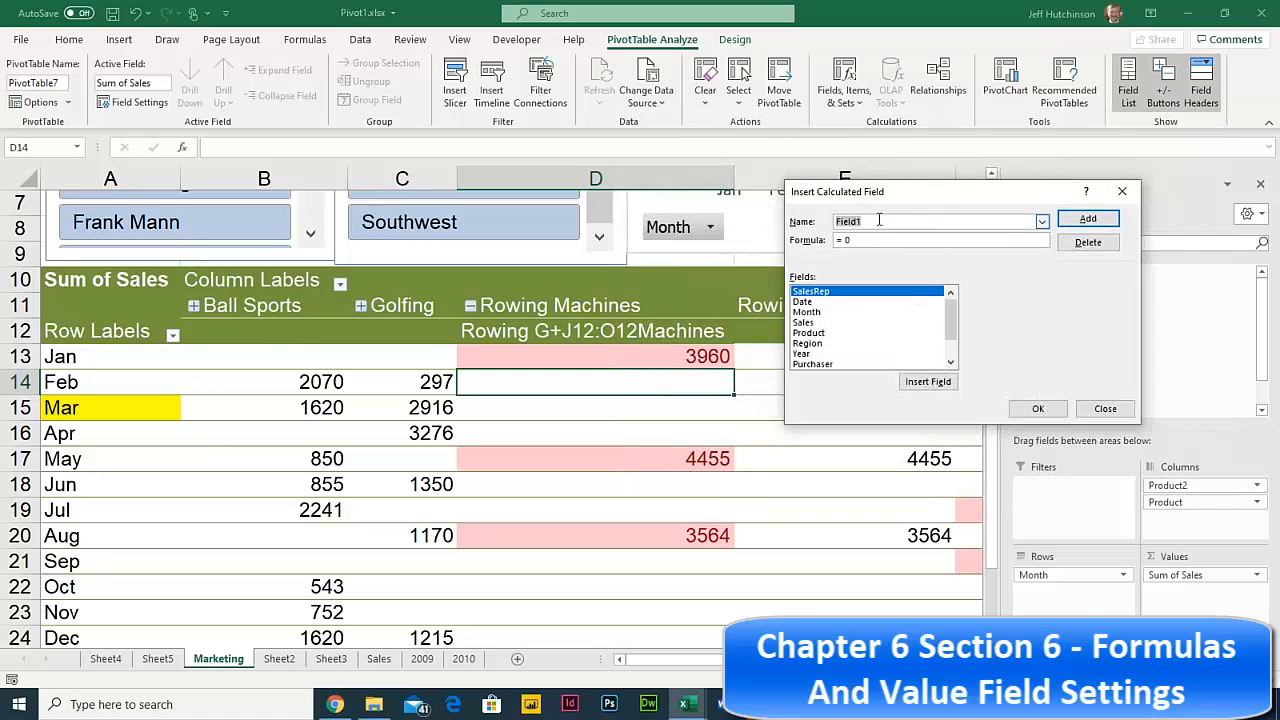
pyautogui.write('Nrew')
pyautogui.press('BackSpace')
pyautogui.press('BackSpace')
pyautogui.press('BackSpace')
pyautogui.write('ew Pr')
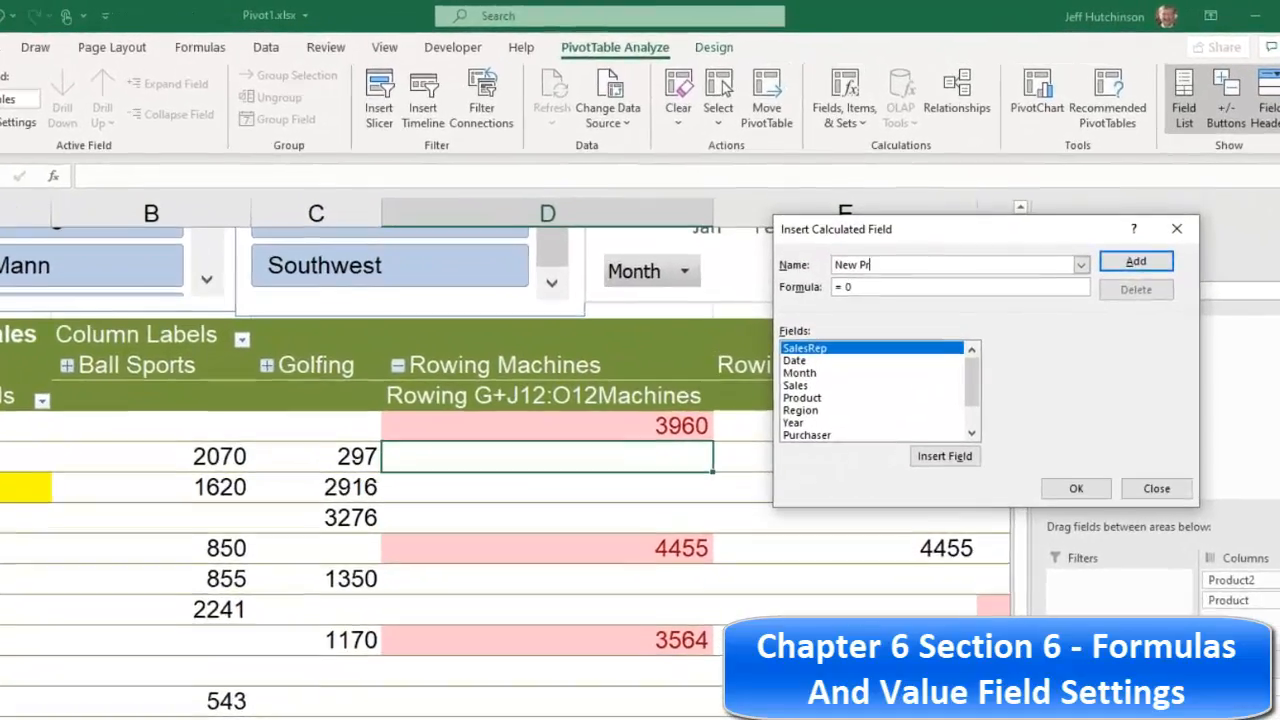
pyautogui.write('ofit')
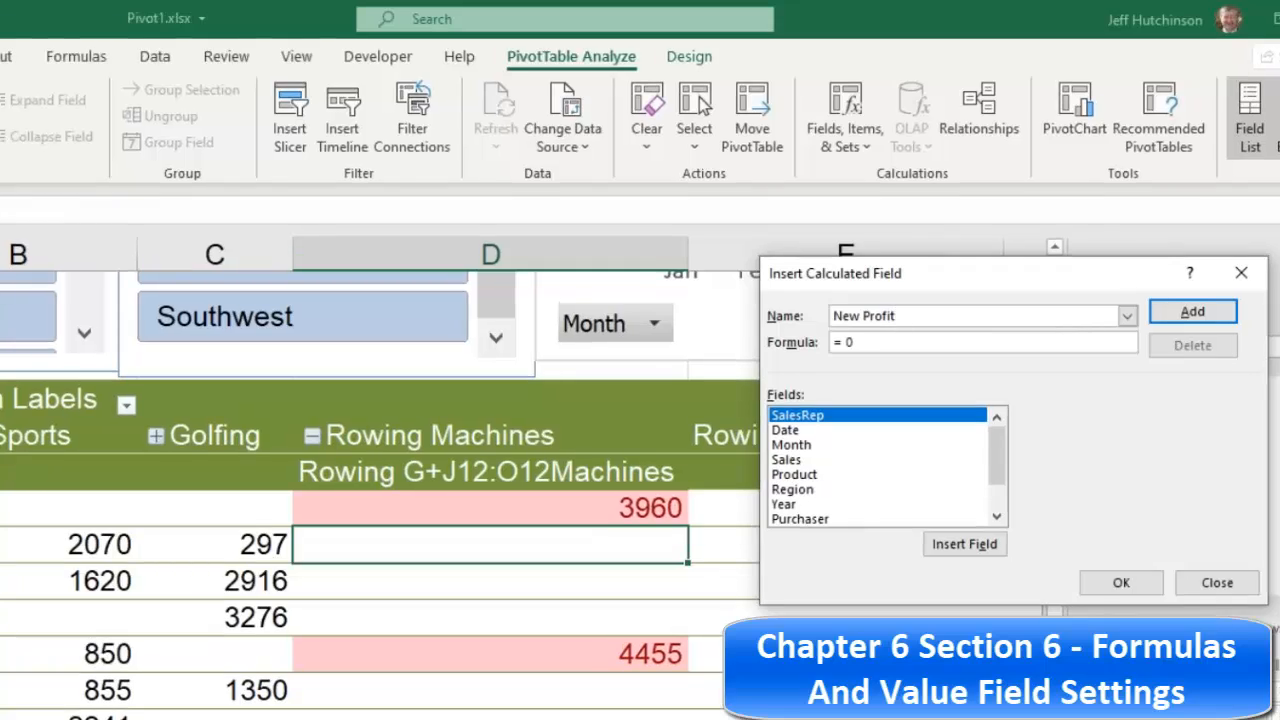
pyautogui.click(891, 340)
pyautogui.press('BackSpace')
pyautogui.scroll(-1, 870, 463)
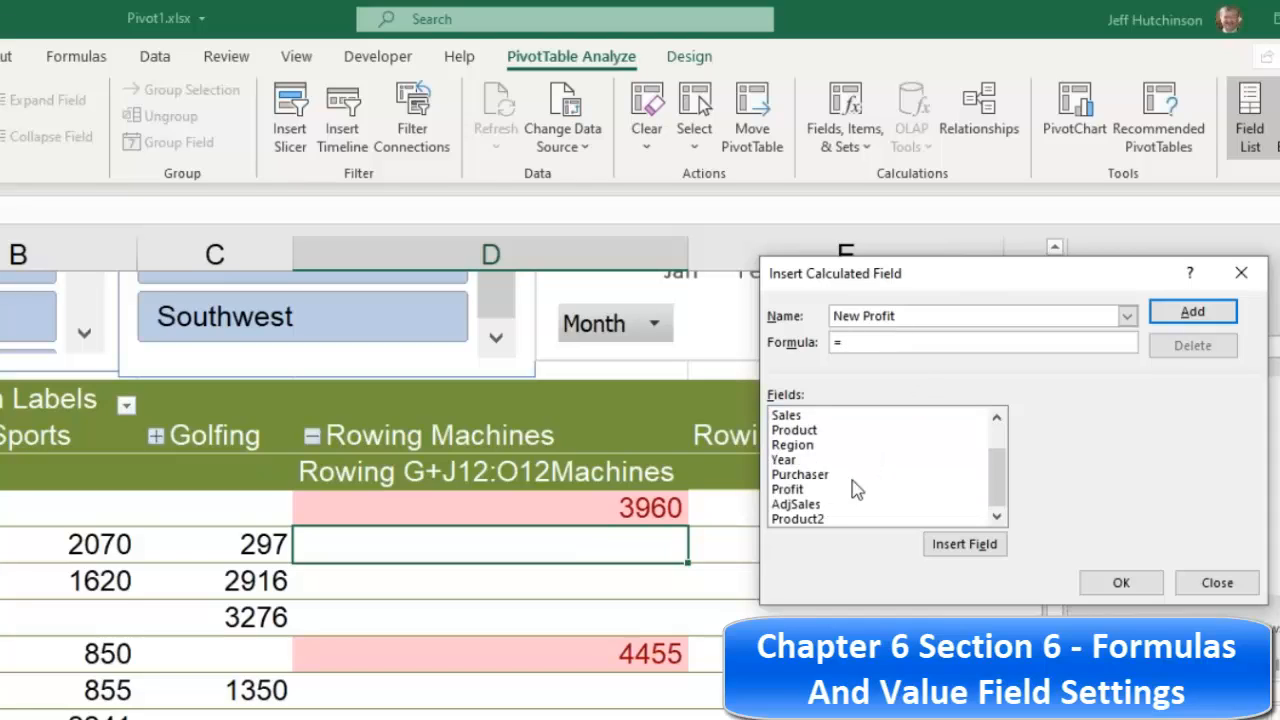
pyautogui.click(890, 336)
pyautogui.write('Profit / 2')
# - Add New Profit to the PivotTable, confirm, and switch to the Sales sheet
pyautogui.click(1193, 314)
pyautogui.scroll(-2, 826, 520)
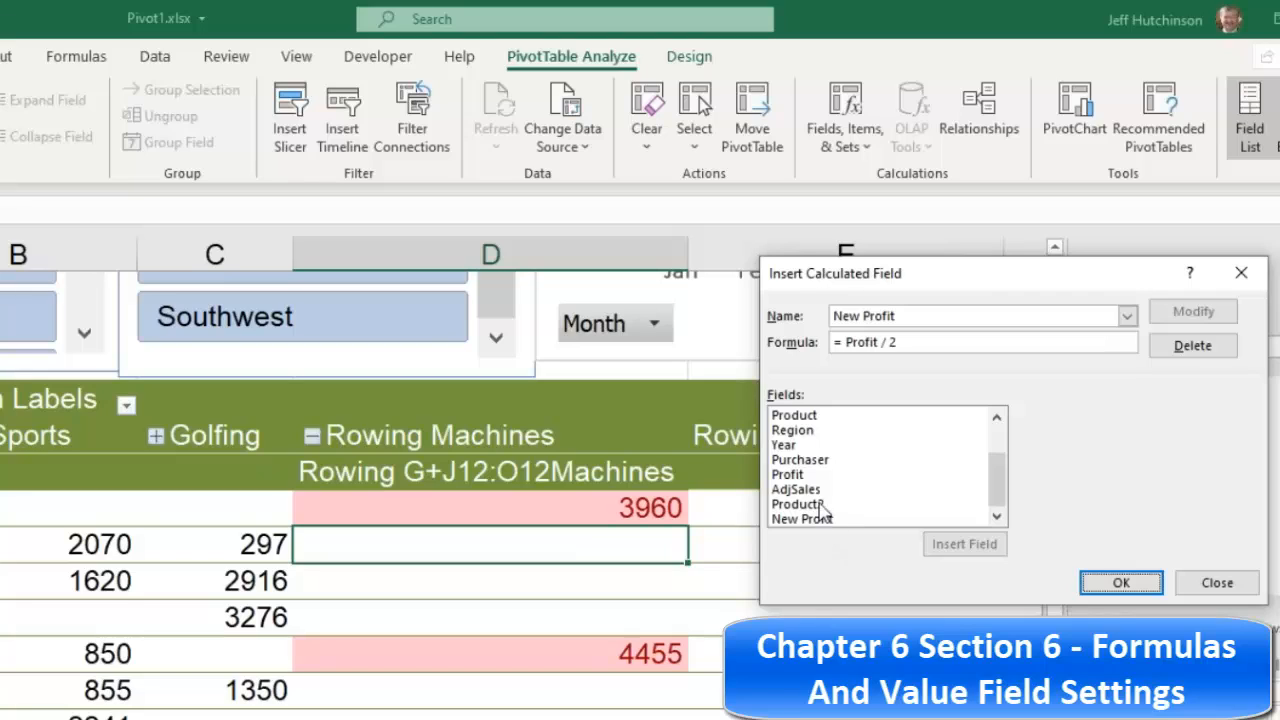
pyautogui.click(826, 520)
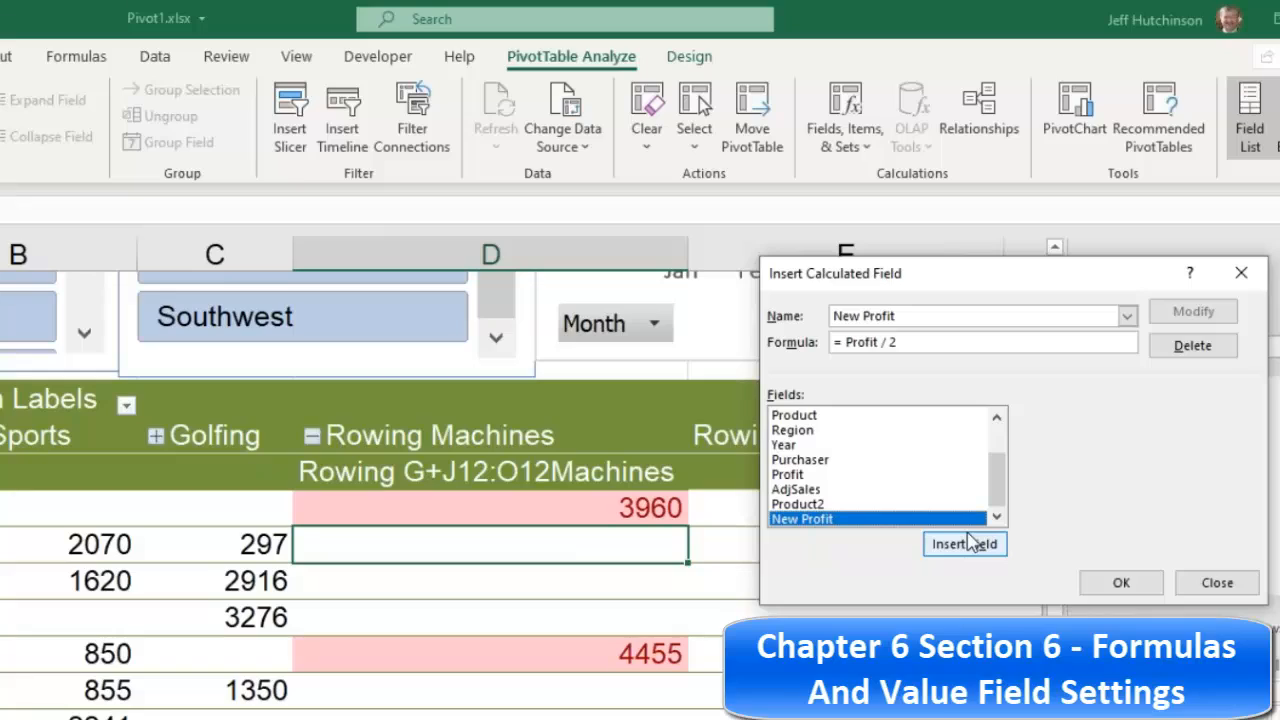
pyautogui.click(1125, 585)
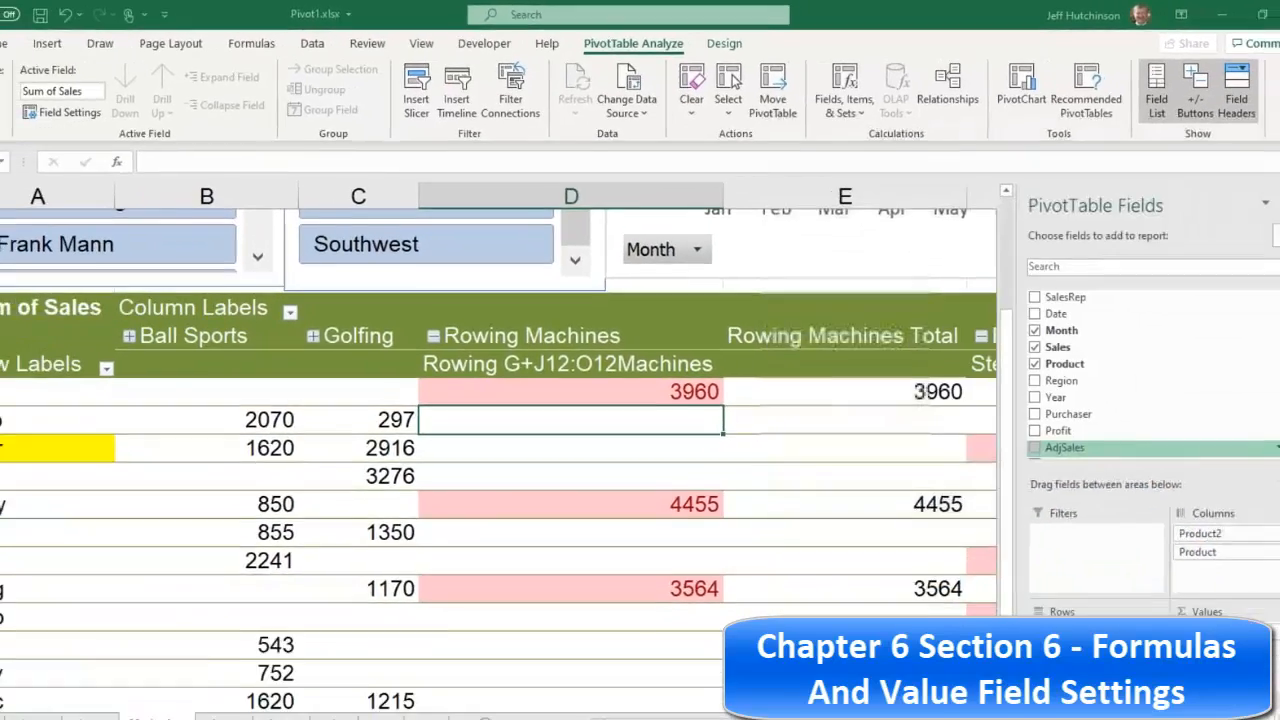
pyautogui.scroll(-2, 1099, 397)
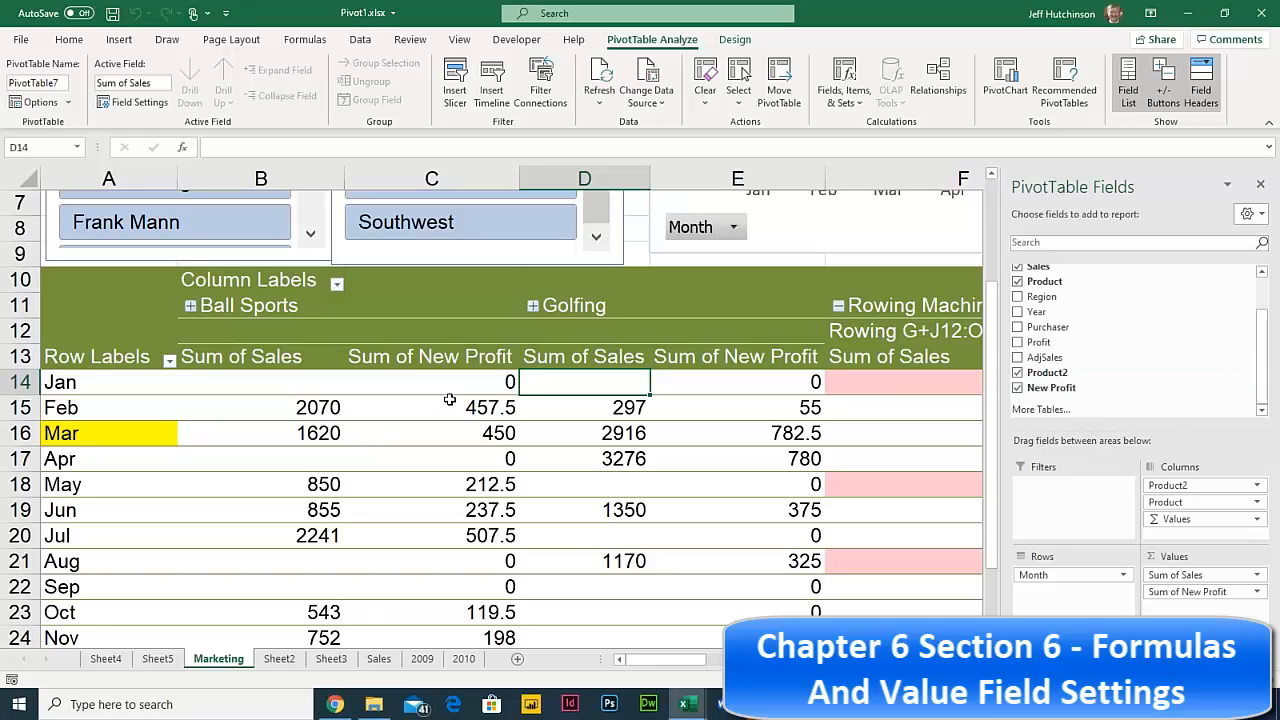
pyautogui.click(378, 659)
# - Scroll the Sales sheet to the top and inspect data cells such as Tennis Balls and Gloves
pyautogui.click(303, 378)
pyautogui.scroll(2, 431, 361)
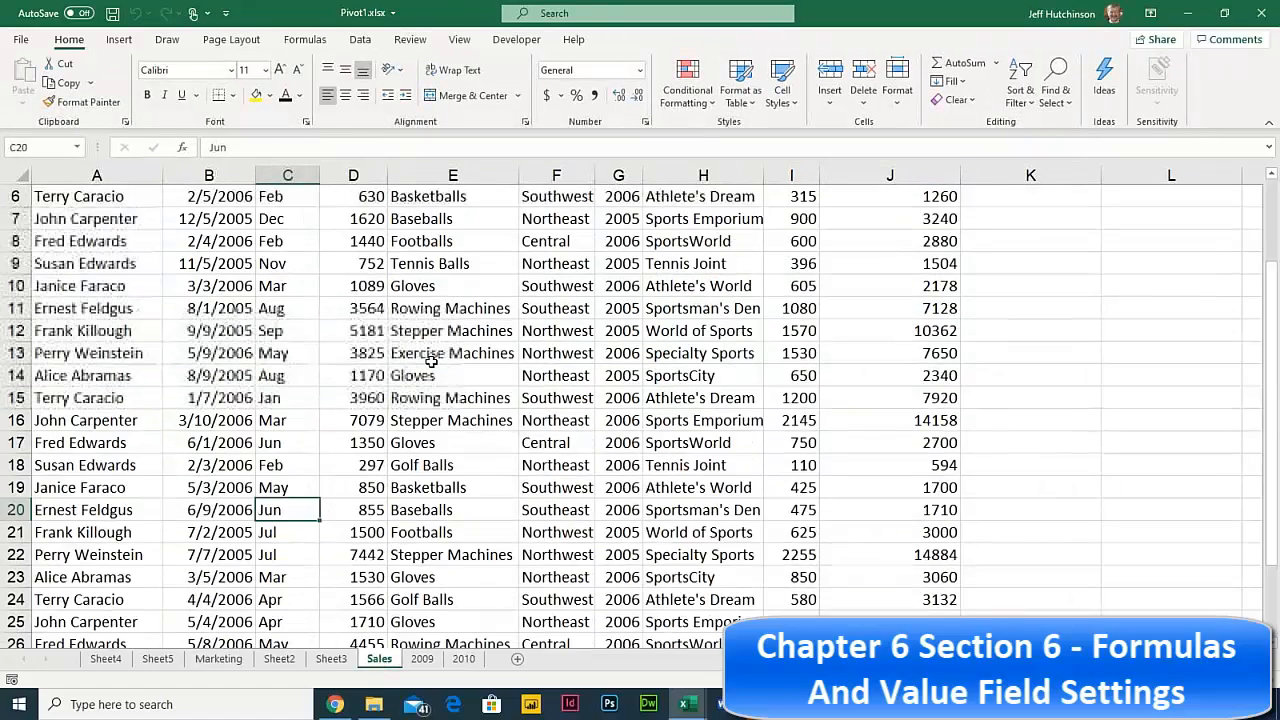
pyautogui.scroll(2, 431, 361)
pyautogui.click(250, 375)
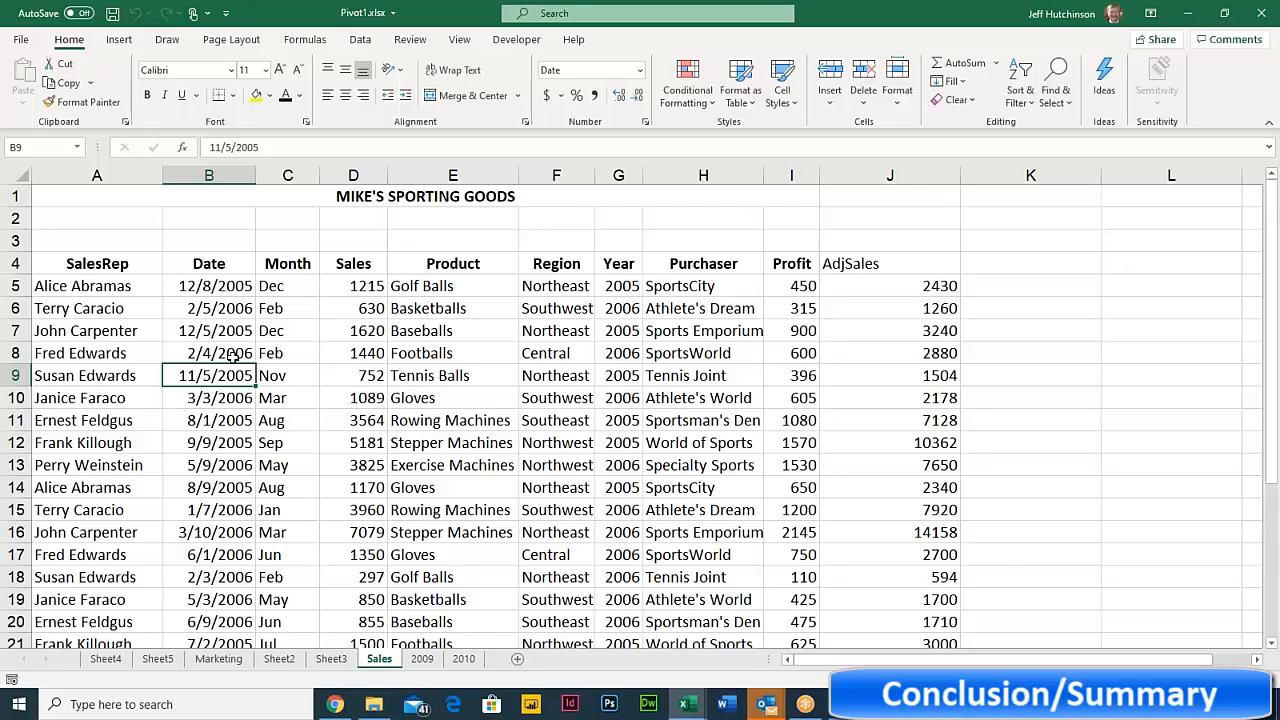
pyautogui.click(392, 384)
pyautogui.click(426, 445)
pyautogui.click(408, 379)
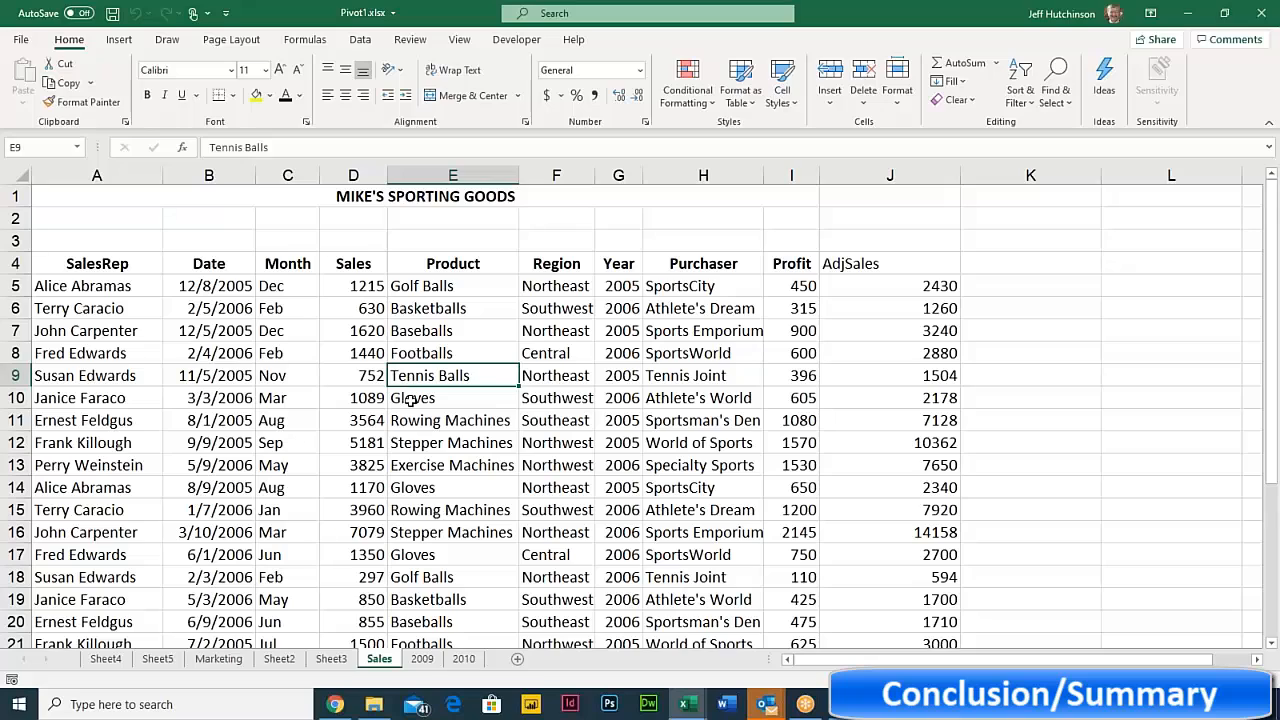
pyautogui.click(440, 425)
pyautogui.click(416, 358)
pyautogui.click(427, 399)
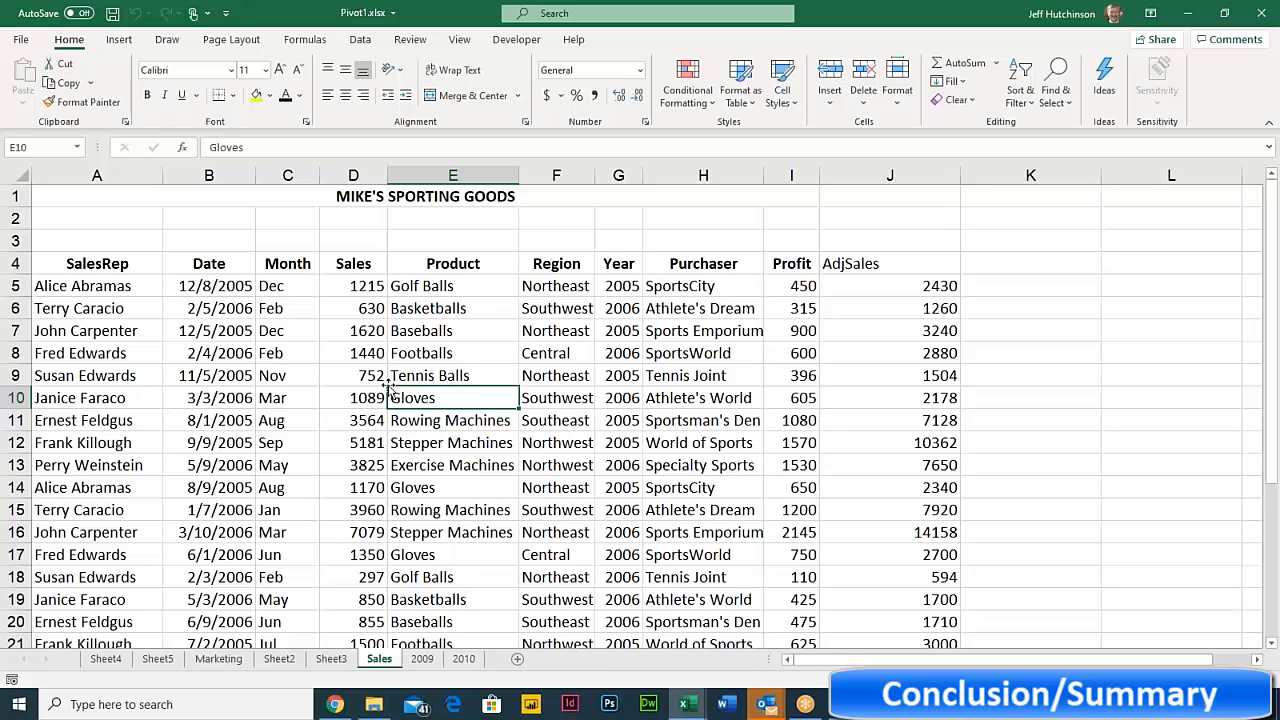
# - Insert a table over =$A$4:$J$30 with headers, creating Table3
pyautogui.click(118, 41)
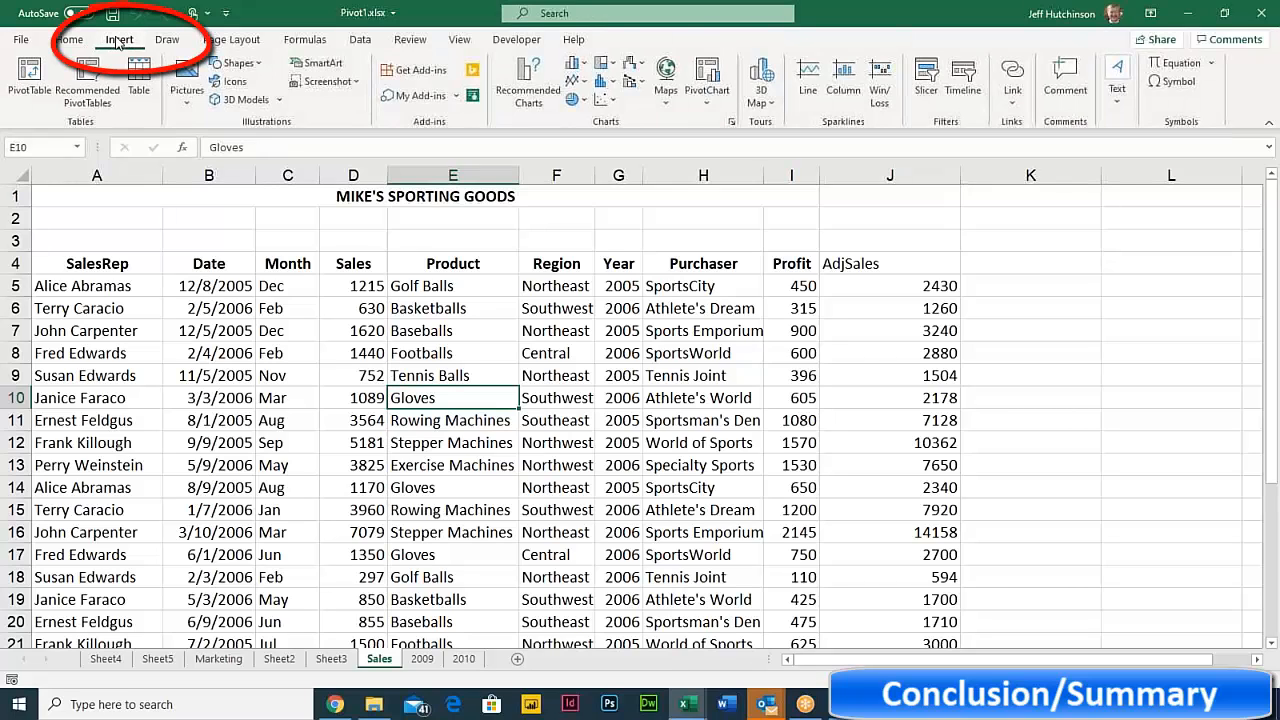
pyautogui.click(140, 80)
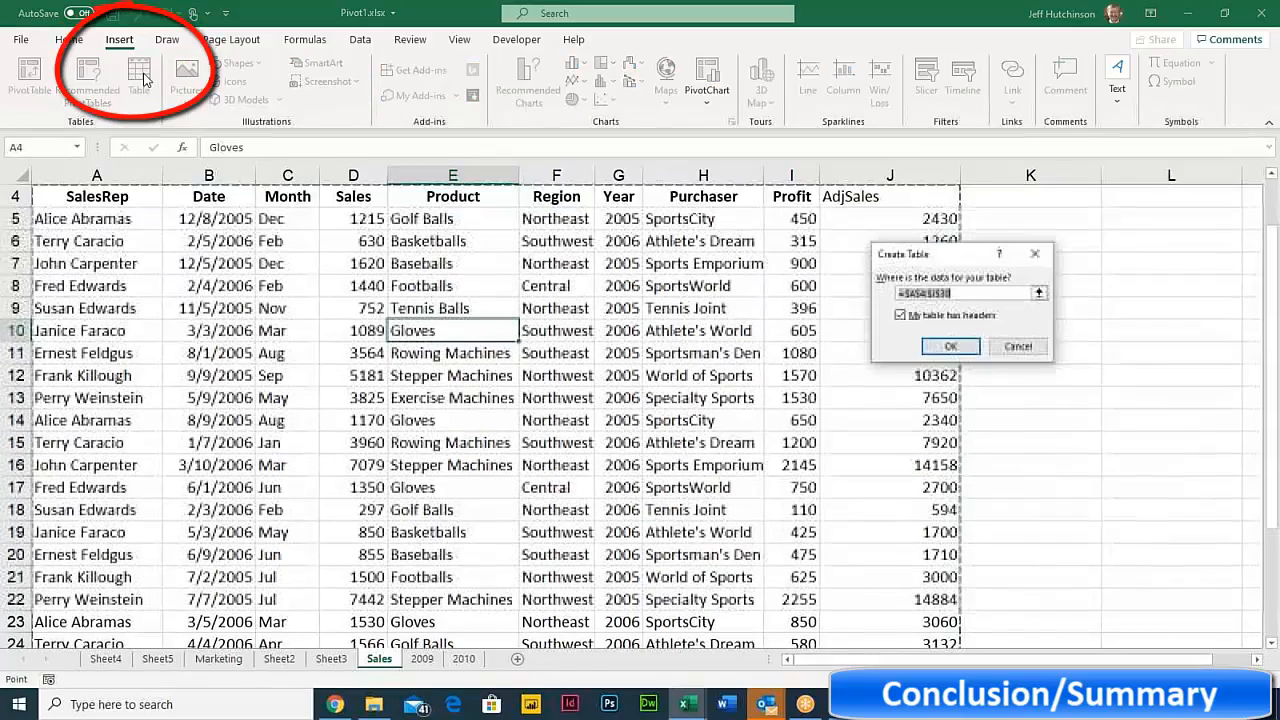
pyautogui.click(950, 346)
pyautogui.click(224, 353)
pyautogui.click(398, 398)
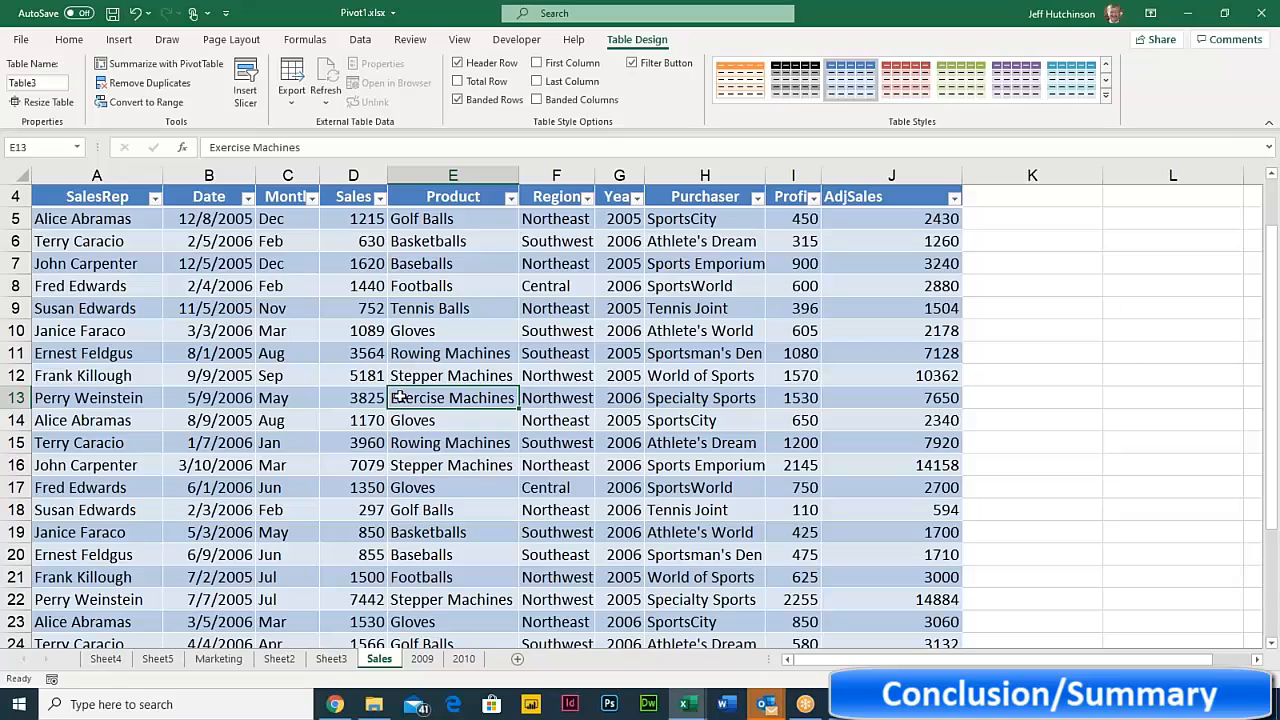
# - Summarize Table3 with a new PivotTable placed on a new worksheet, Sheet6
pyautogui.click(354, 316)
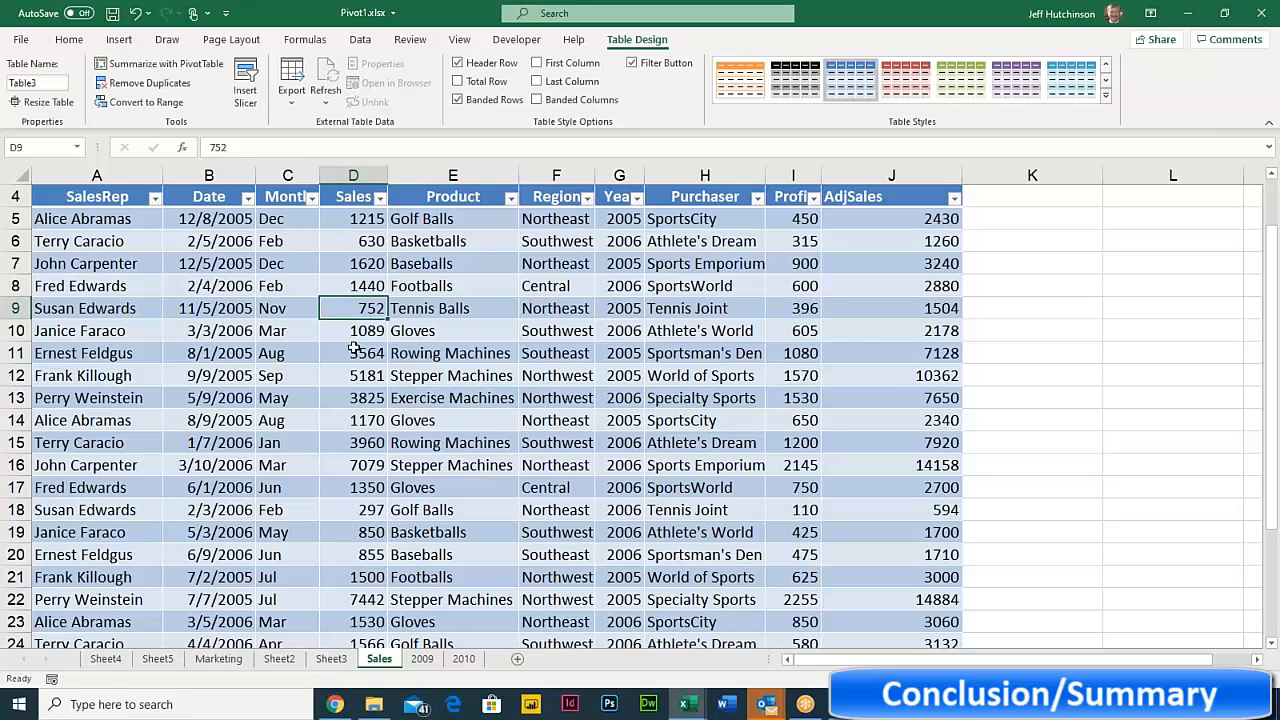
pyautogui.click(353, 350)
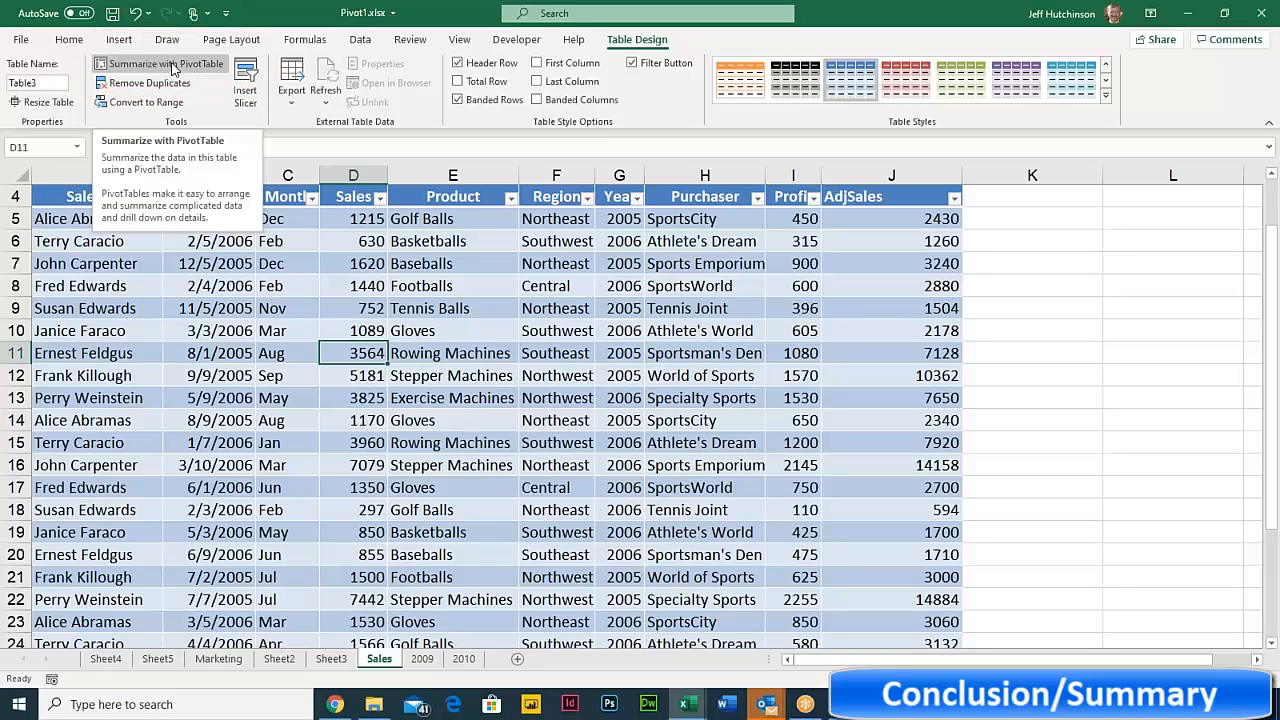
pyautogui.click(172, 66)
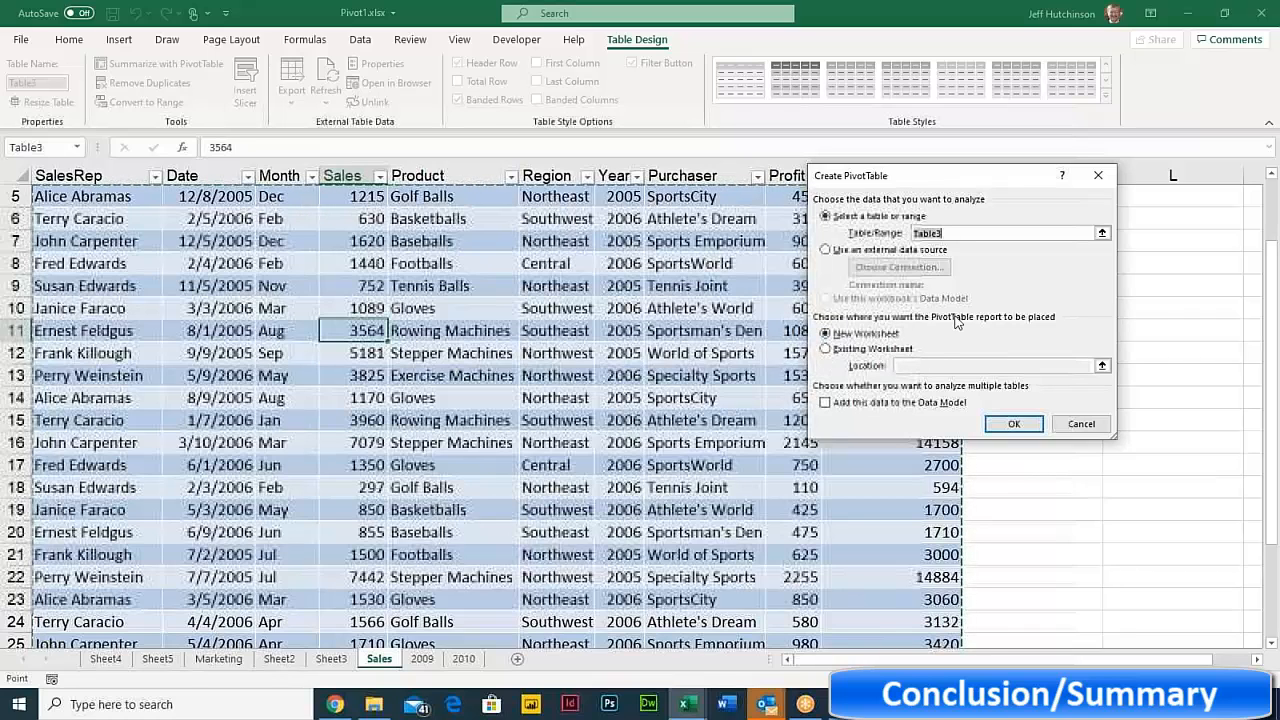
pyautogui.click(961, 232)
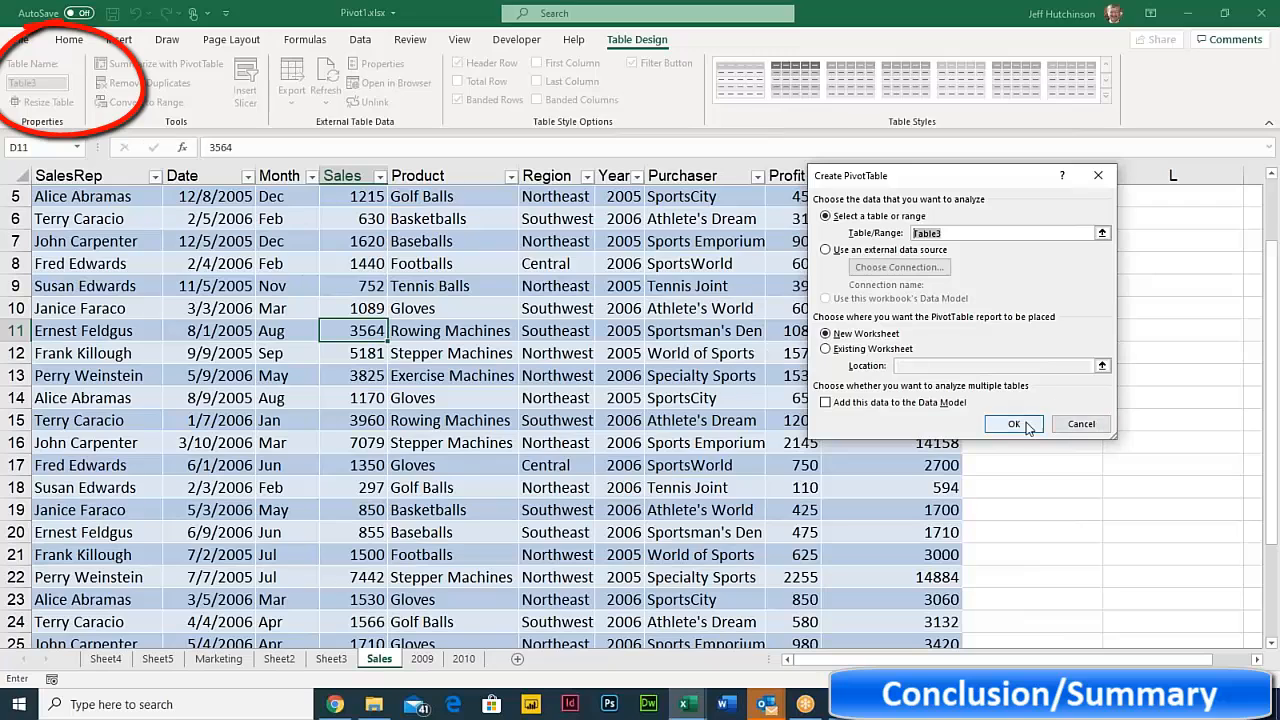
pyautogui.click(1013, 425)
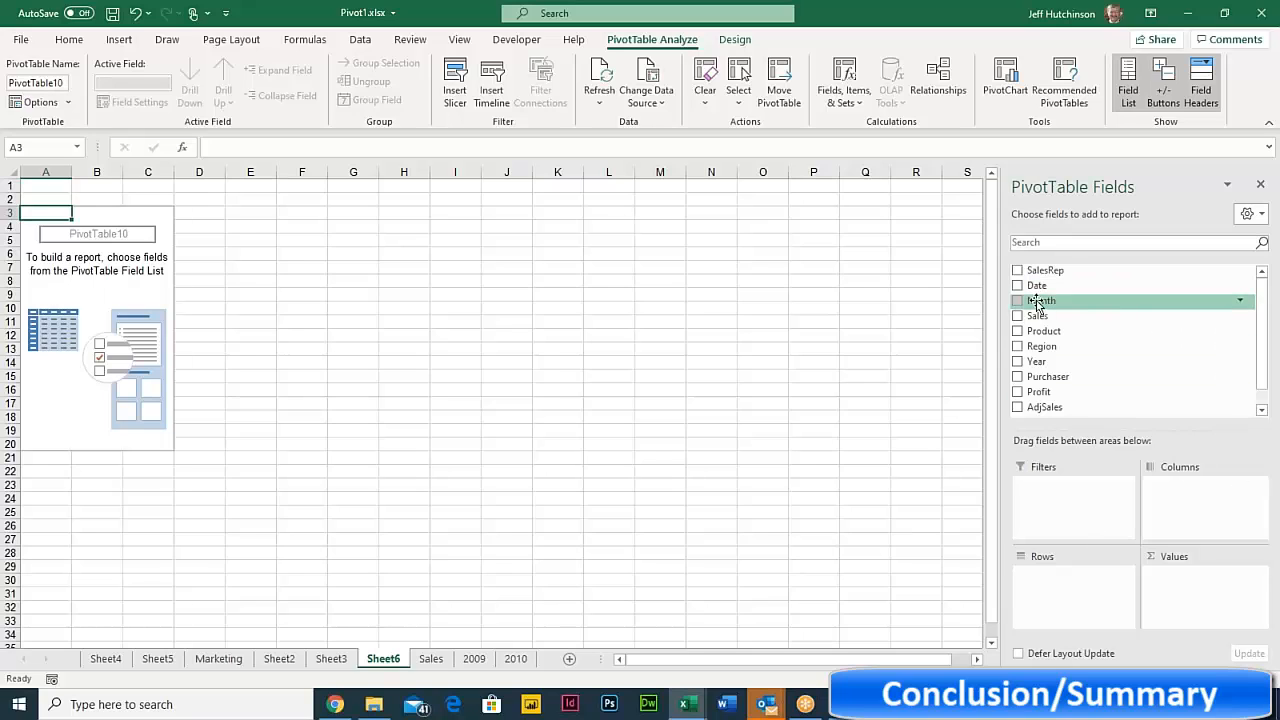
# - Lay out Sum of Sales with Month as rows and Product as columns
pyautogui.moveTo(1040, 300); pyautogui.dragTo(1046, 596)
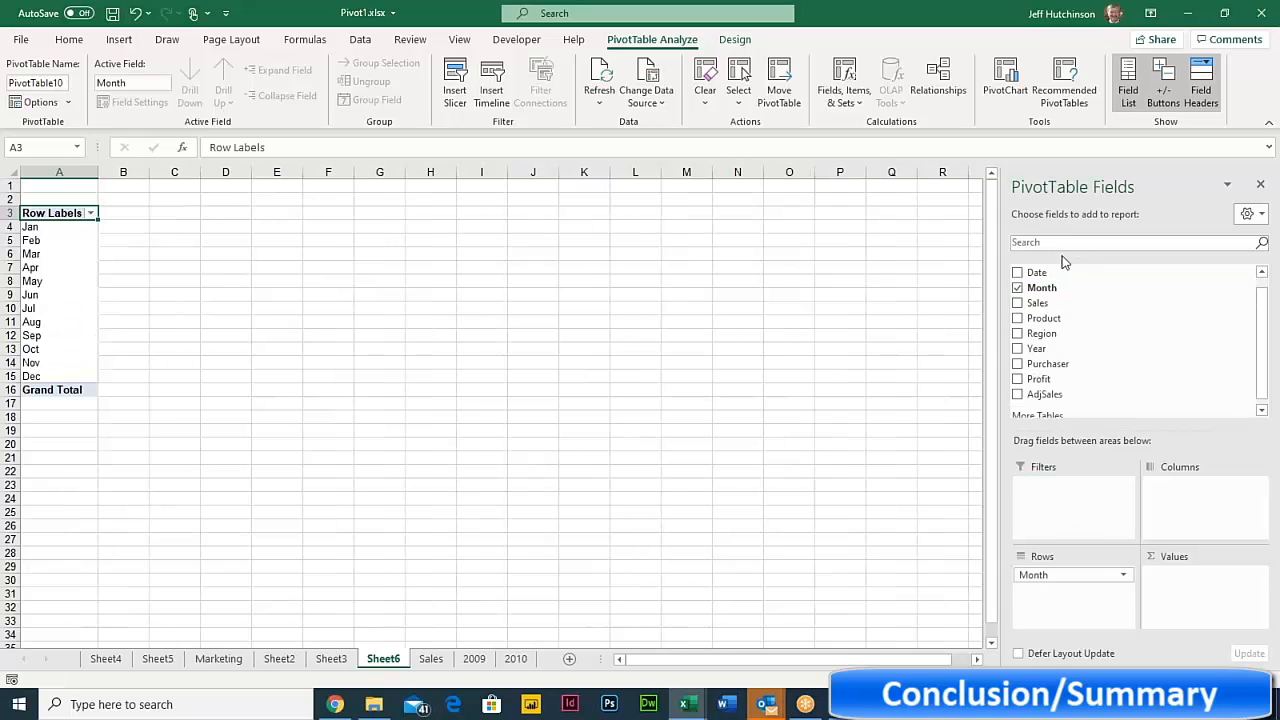
pyautogui.moveTo(1060, 306); pyautogui.dragTo(1204, 607)
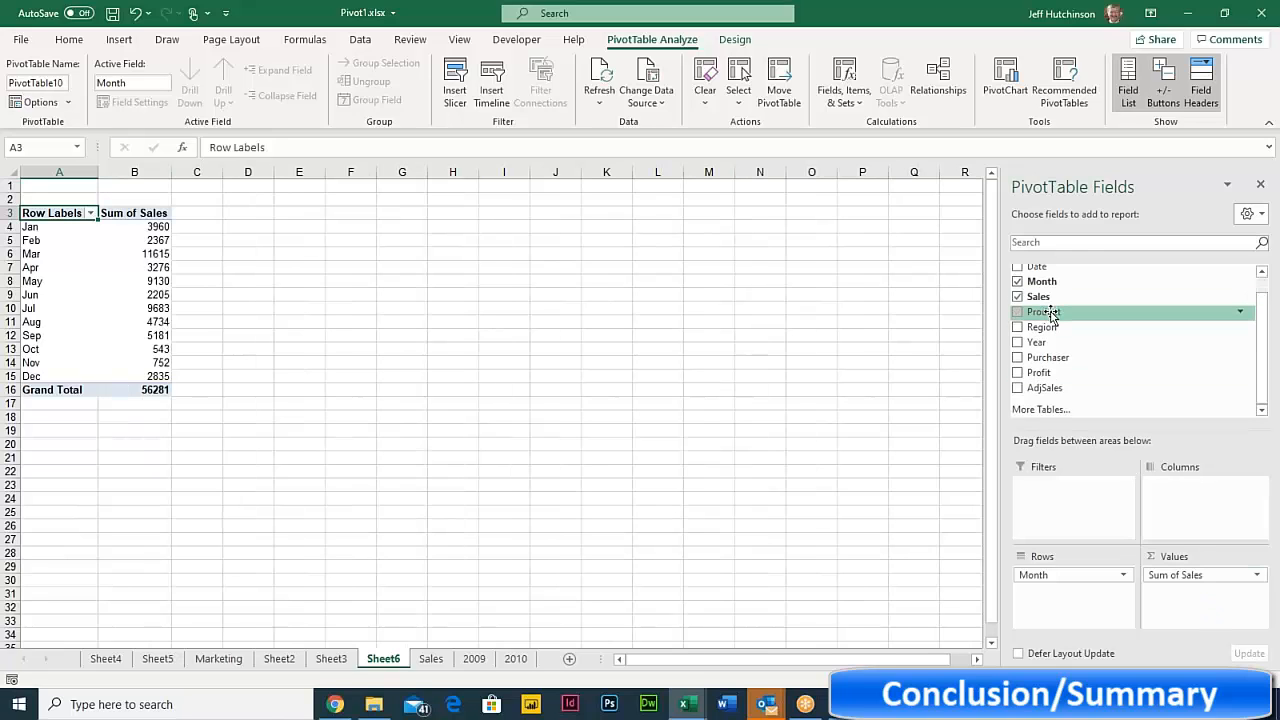
pyautogui.moveTo(1044, 312); pyautogui.dragTo(1190, 500)
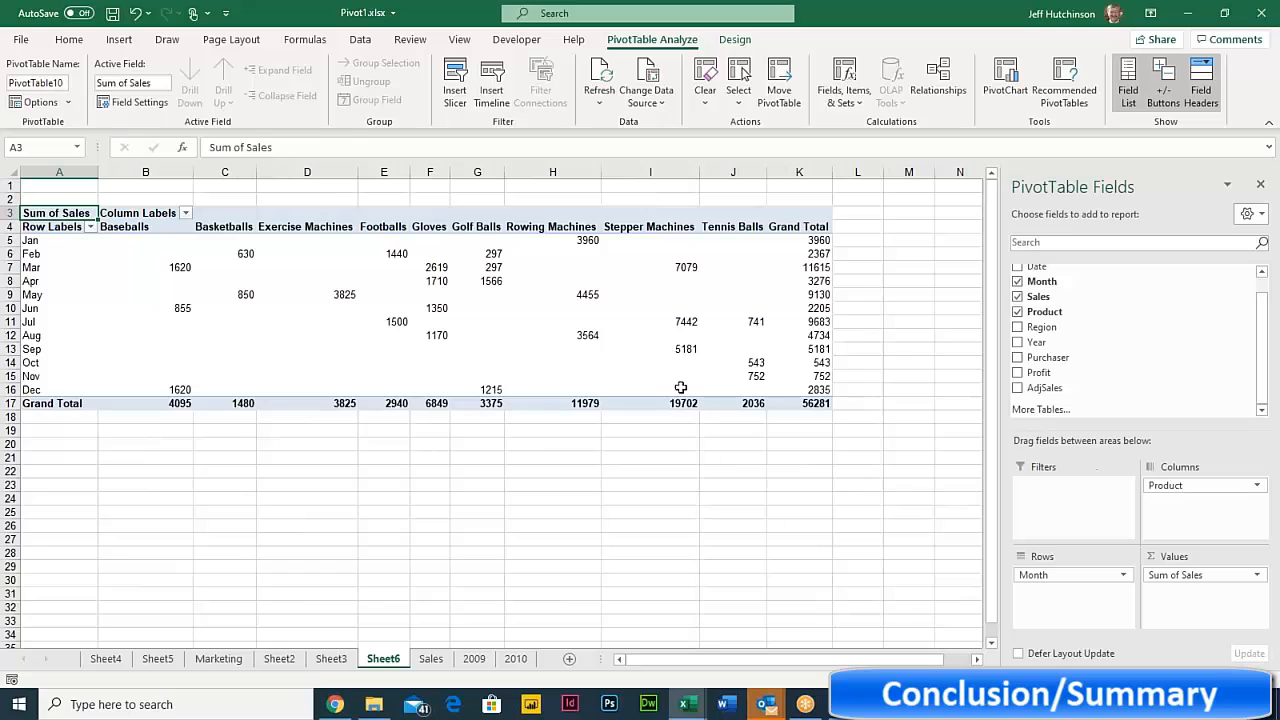
pyautogui.click(248, 283)
pyautogui.click(248, 293)
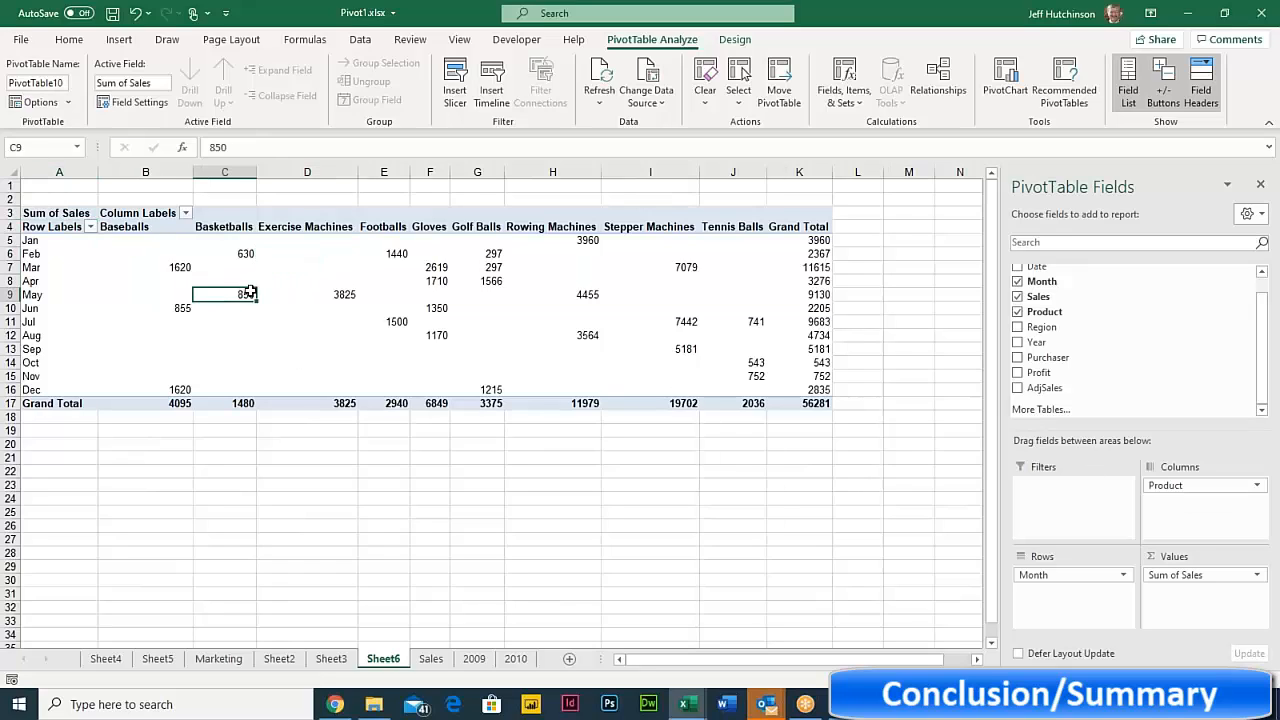
pyautogui.moveTo(242, 319)
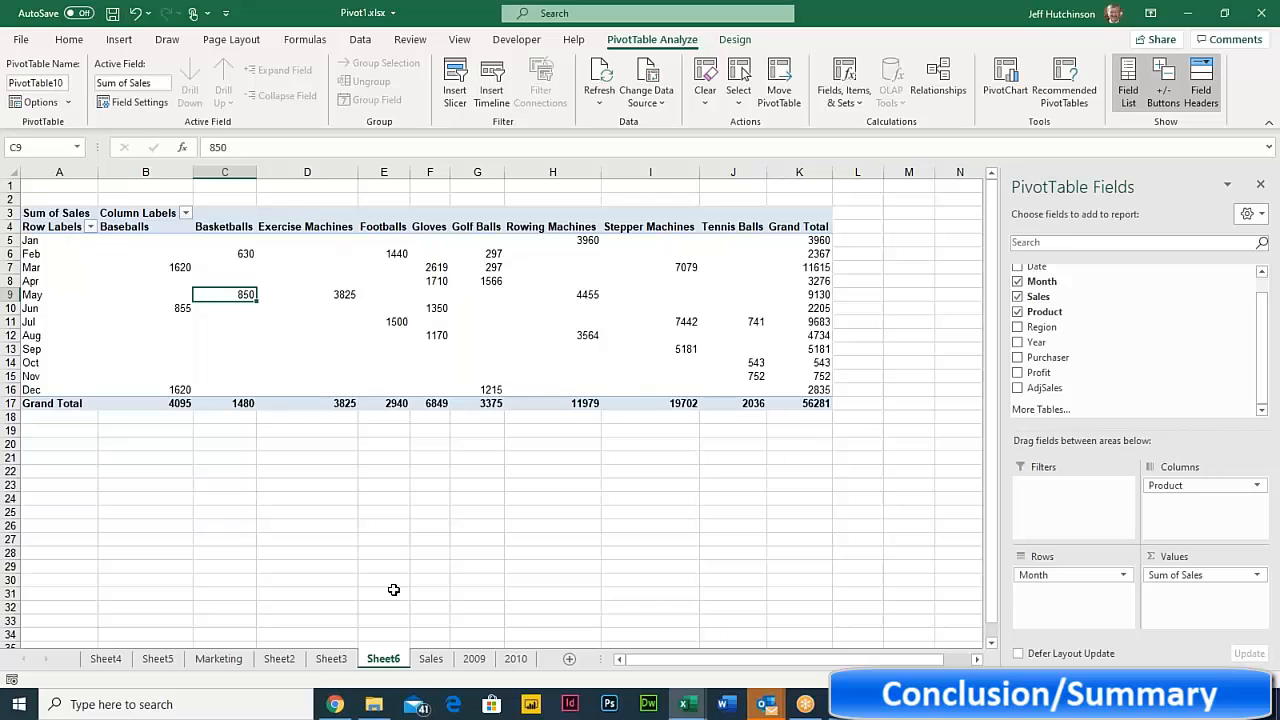
# - Add a MyNew header in K4 of the Sales table, extending the table
pyautogui.click(432, 659)
pyautogui.scroll(1, 1020, 322)
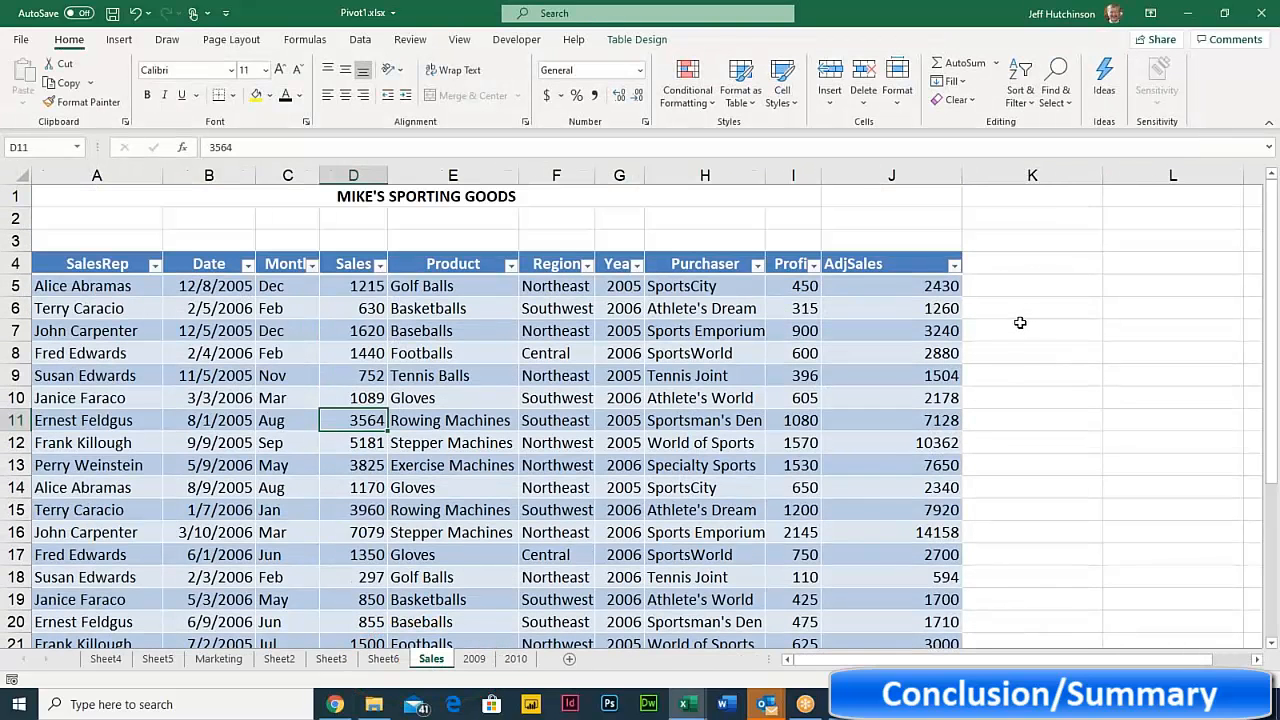
pyautogui.click(1013, 266)
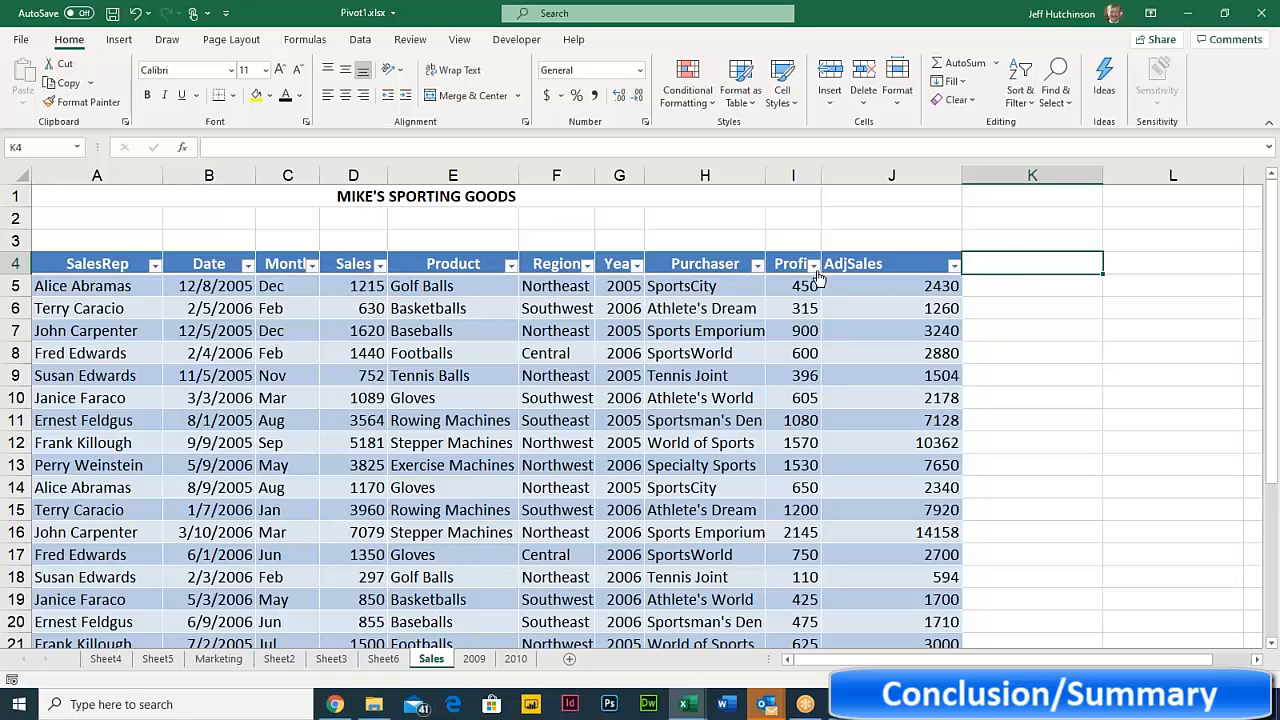
pyautogui.click(1000, 283)
pyautogui.click(1026, 268)
pyautogui.write('MyNe')
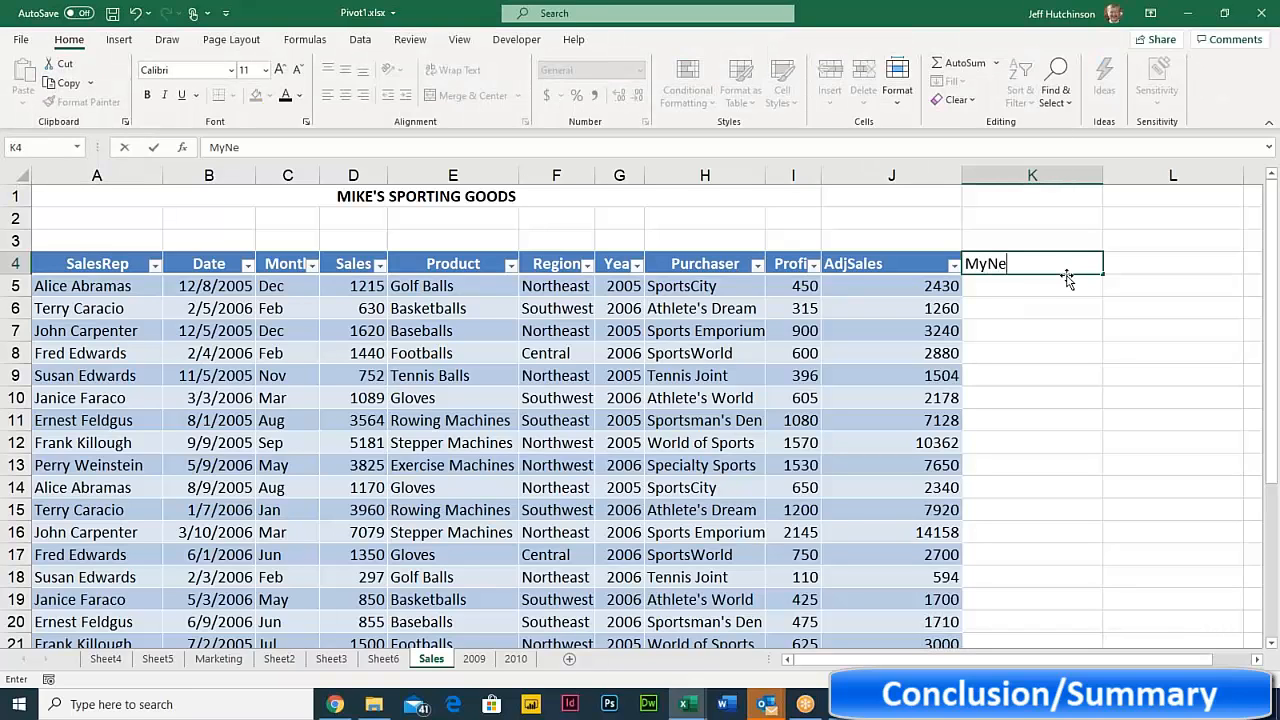
pyautogui.write('w')
pyautogui.press('Return')
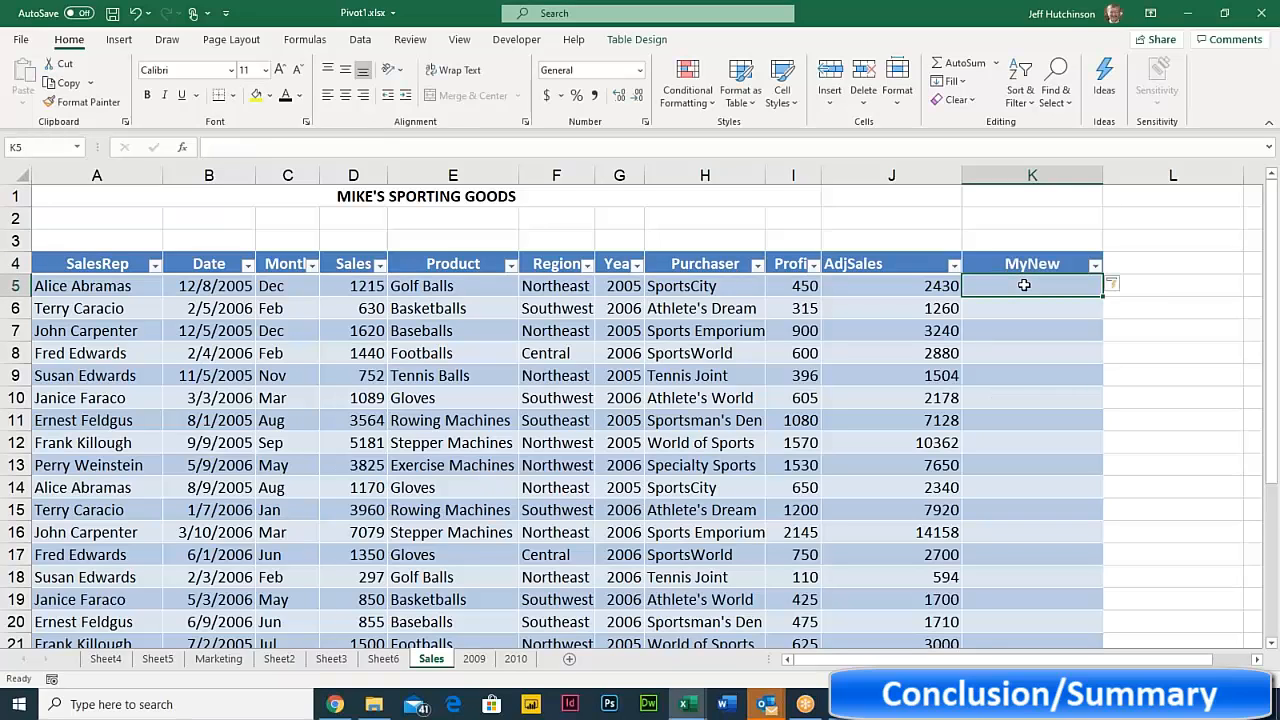
pyautogui.write('=')
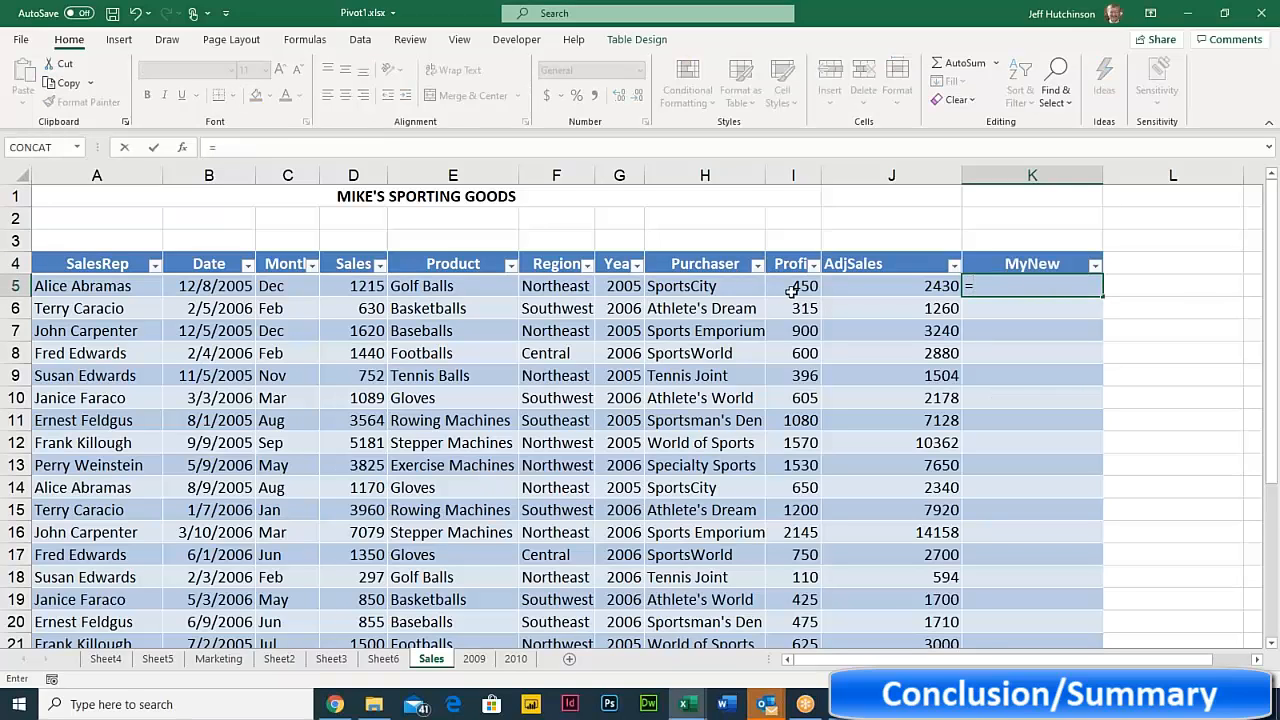
pyautogui.click(795, 287)
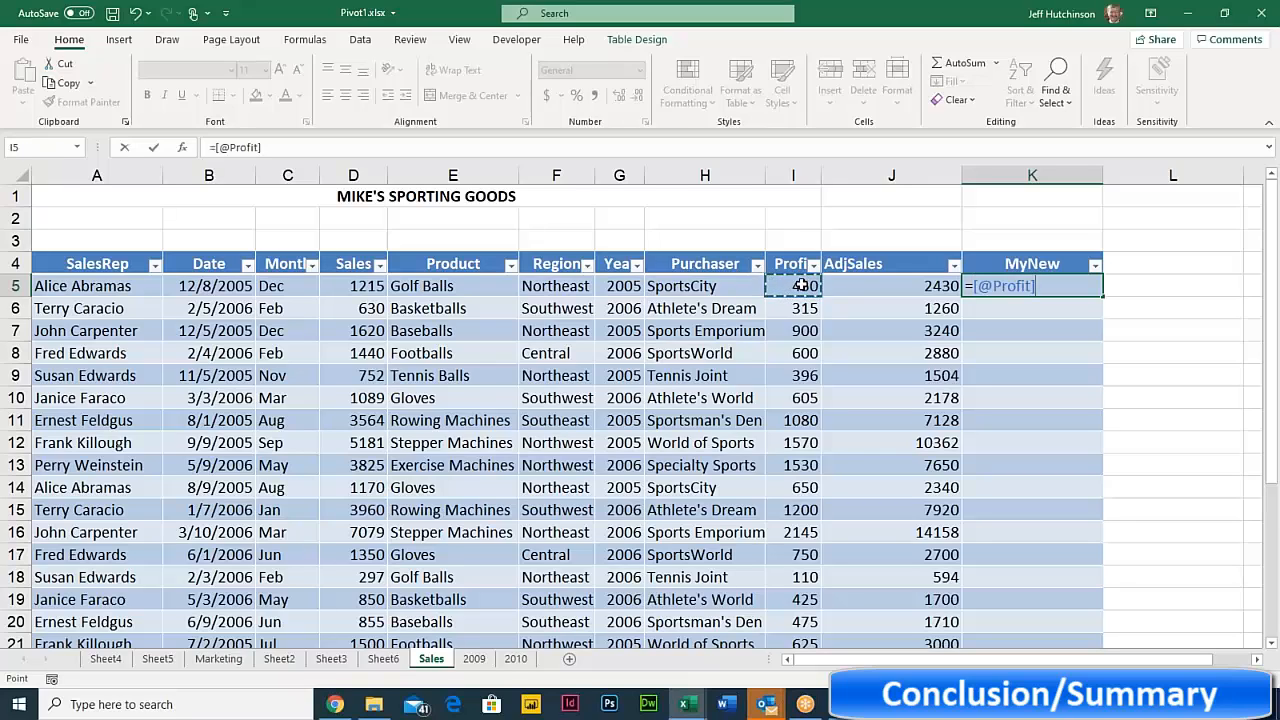
pyautogui.write('*2')
pyautogui.press('Return')
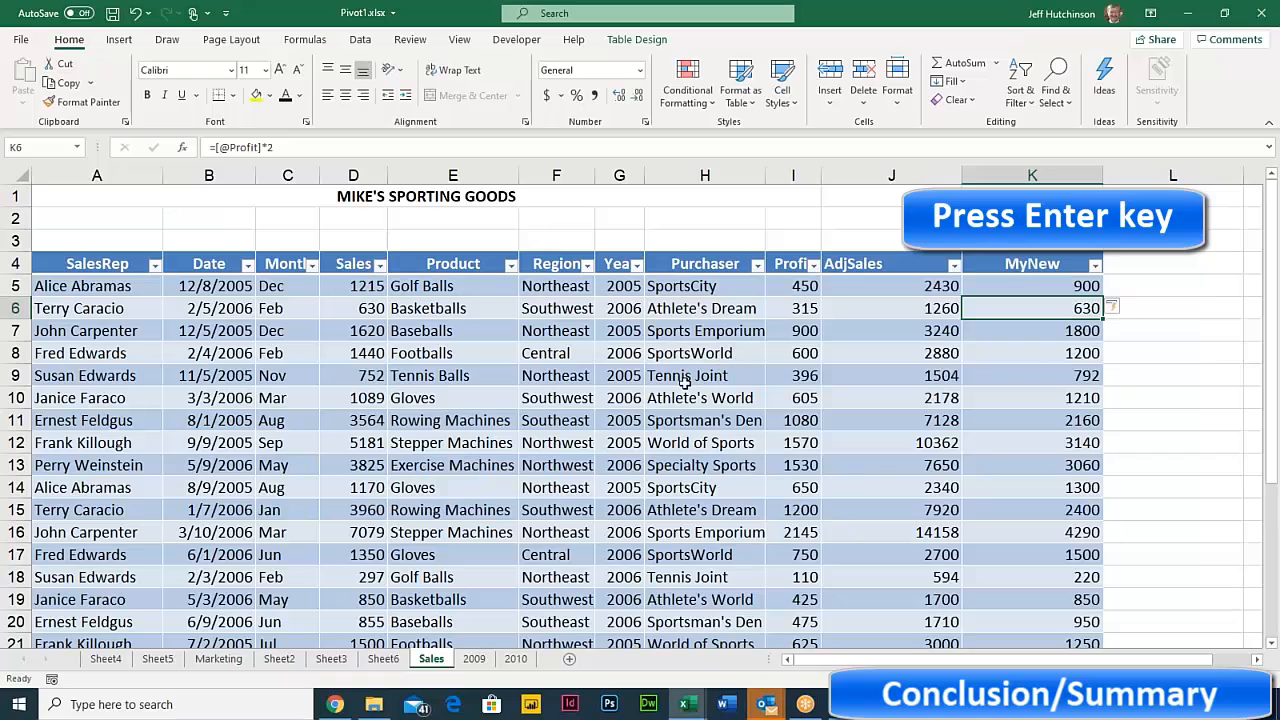
pyautogui.scroll(-5, 750, 440)
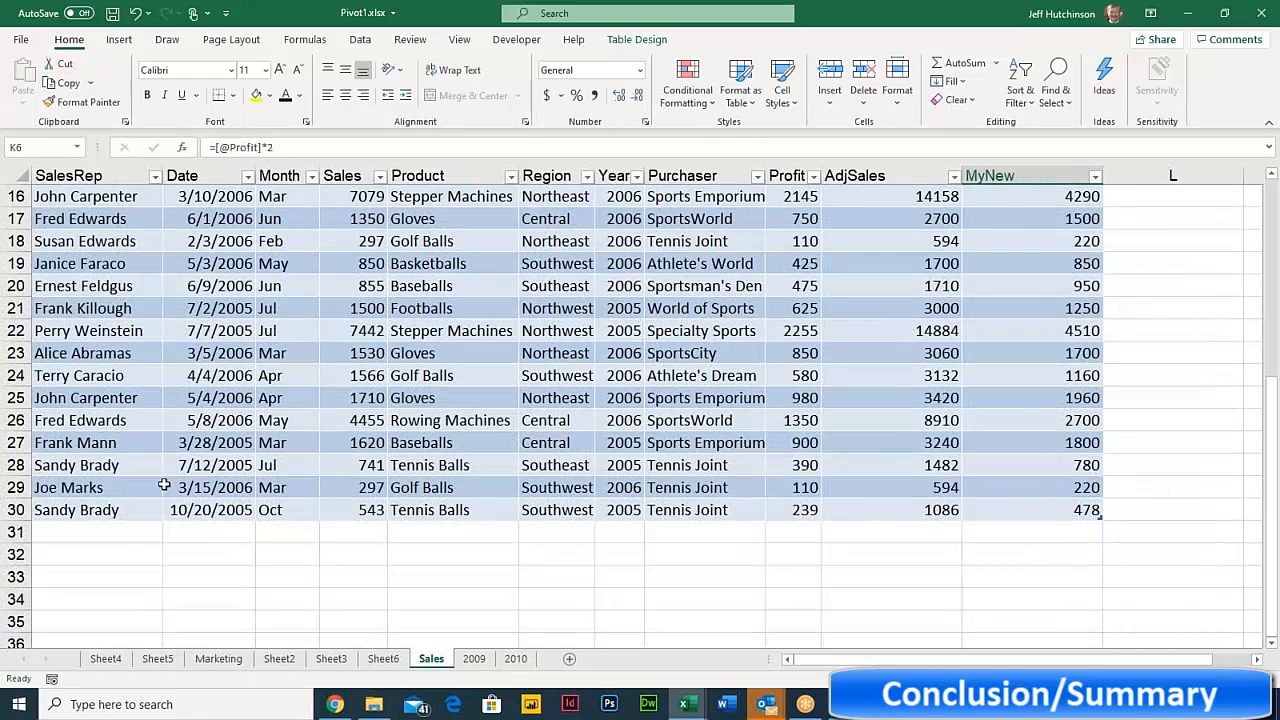
# - Enter a sales rep's name in A31 so the Sales table grows to row 31 with MyNew at 0
pyautogui.click(113, 530)
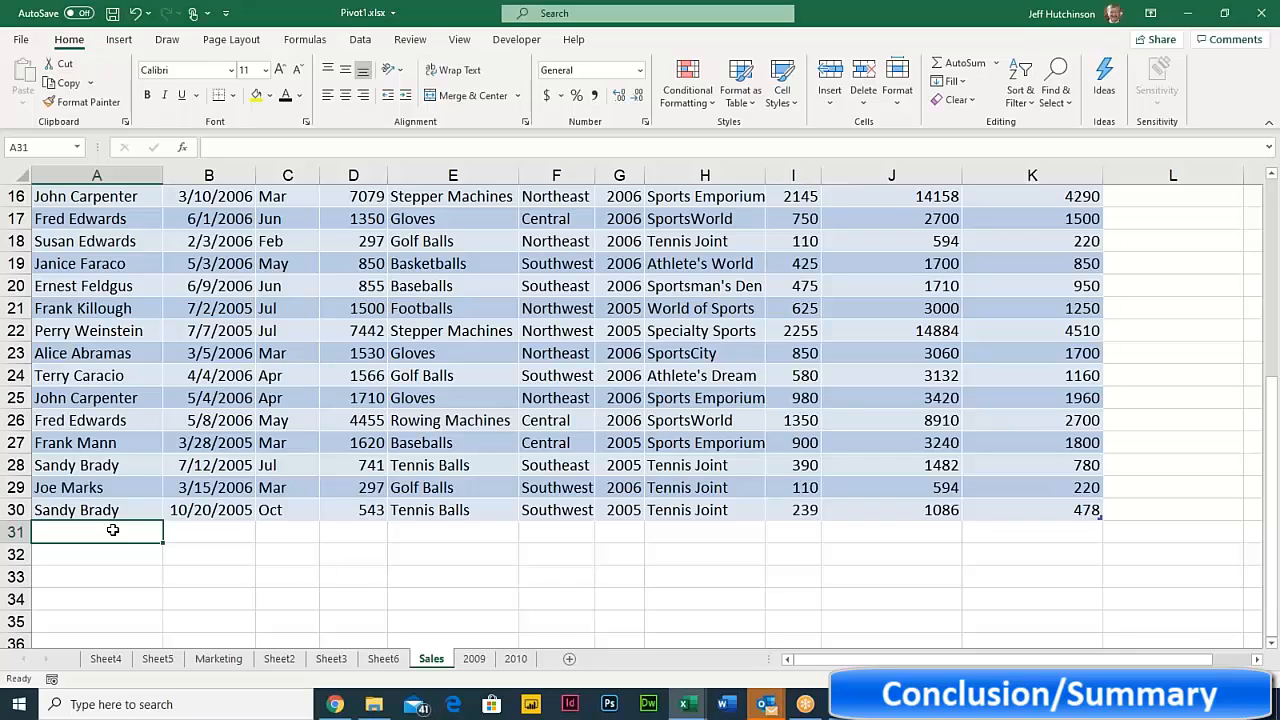
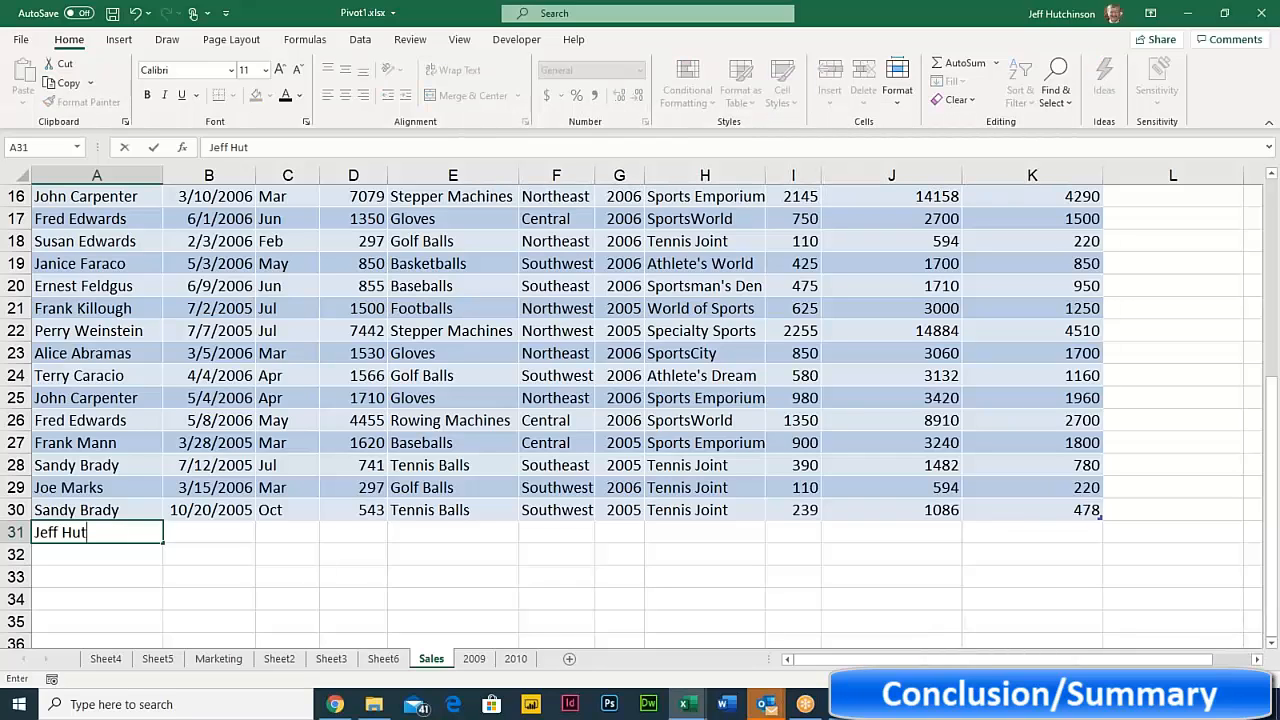
pyautogui.click(201, 532)
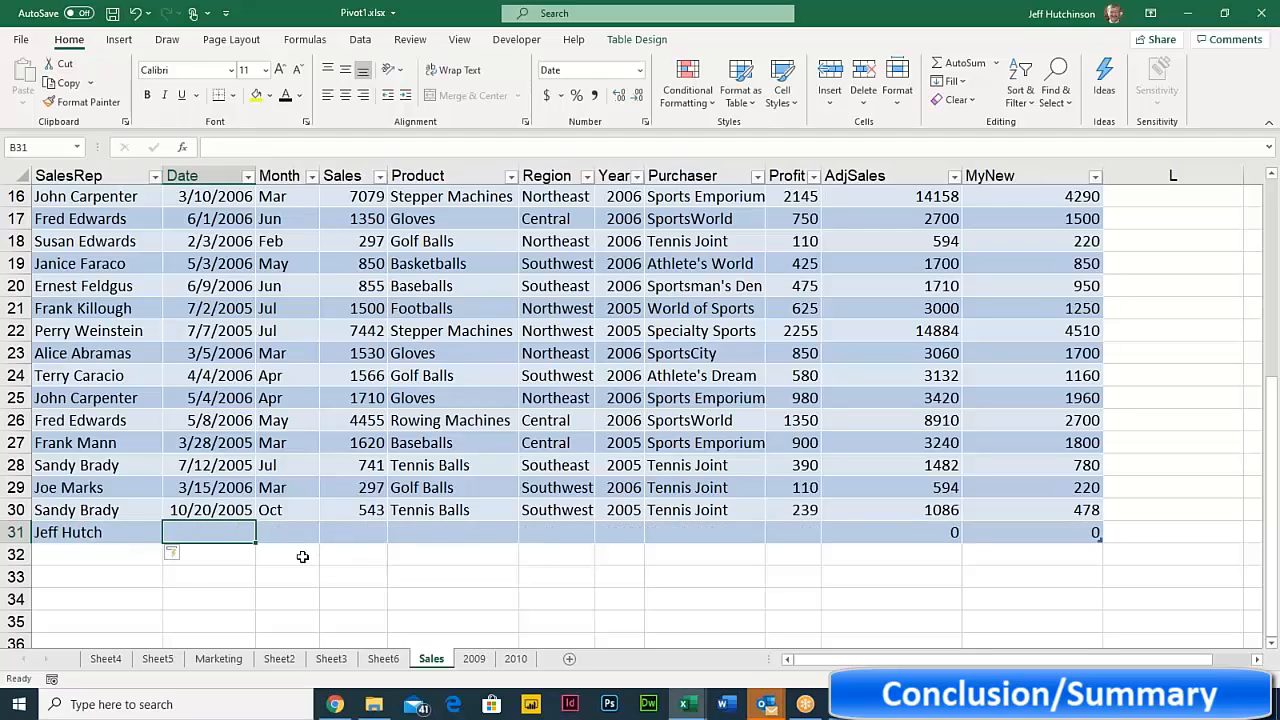
pyautogui.click(280, 373)
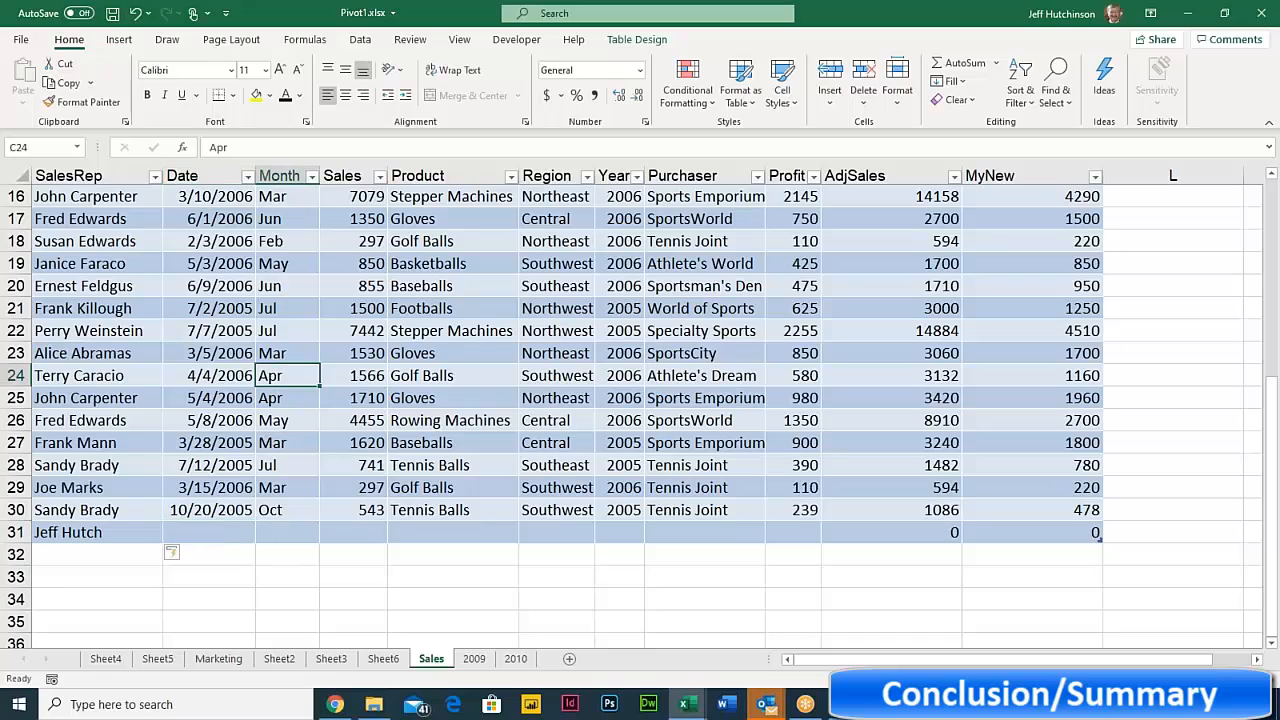
pyautogui.click(281, 397)
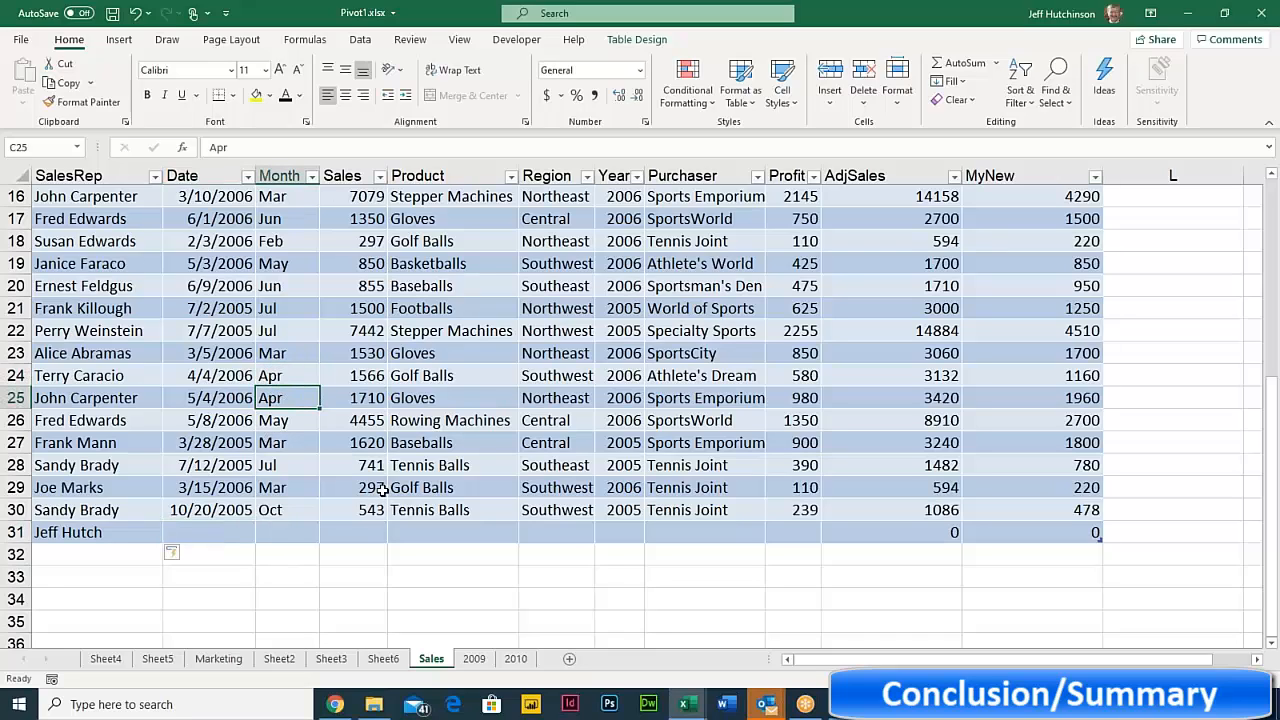
# - Run Refresh All on the Sheet6 PivotTable so it picks up row 31 and the MyNew field
pyautogui.click(388, 662)
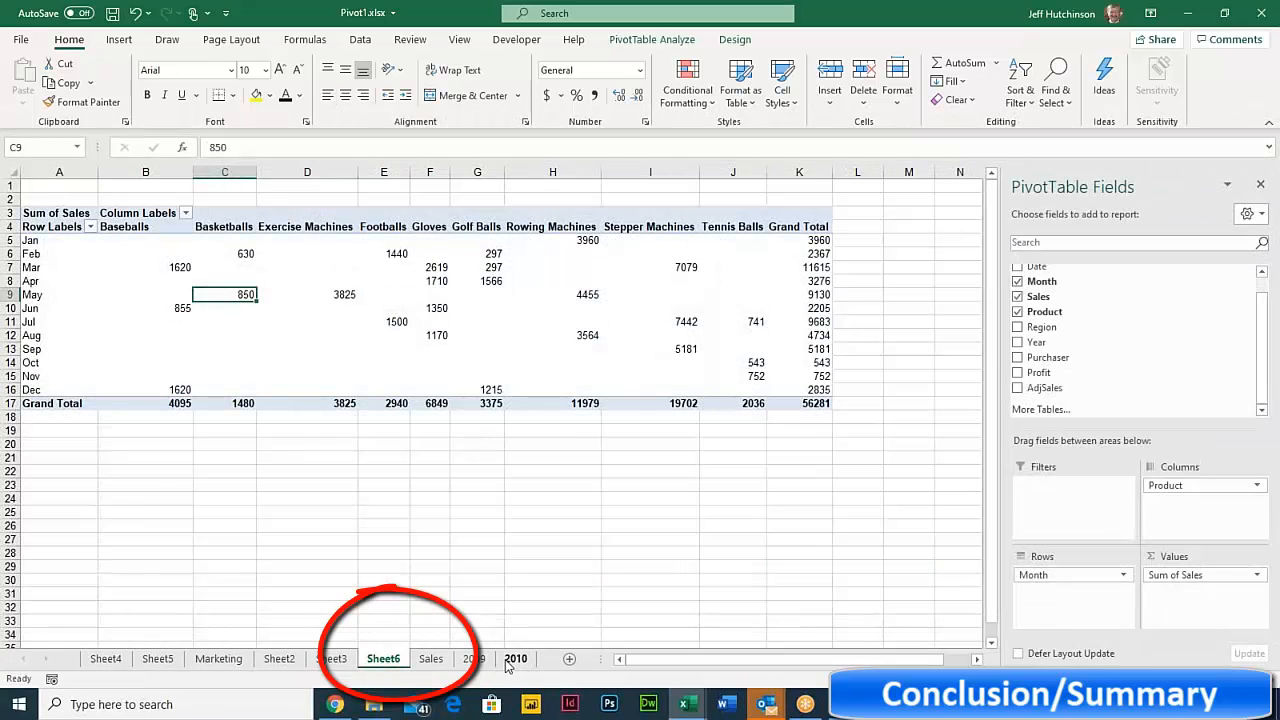
pyautogui.scroll(1, 1102, 387)
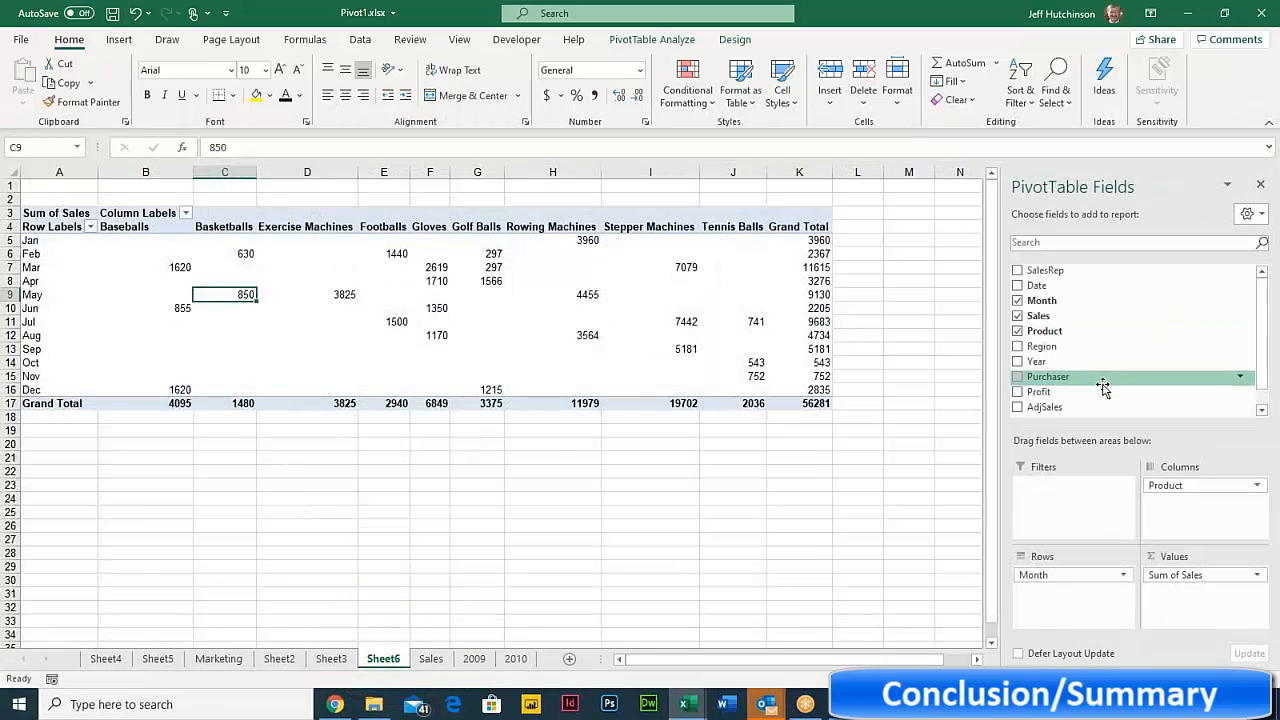
pyautogui.scroll(-1, 1102, 387)
pyautogui.scroll(1, 1102, 389)
pyautogui.scroll(-1, 1101, 391)
pyautogui.scroll(1, 1100, 395)
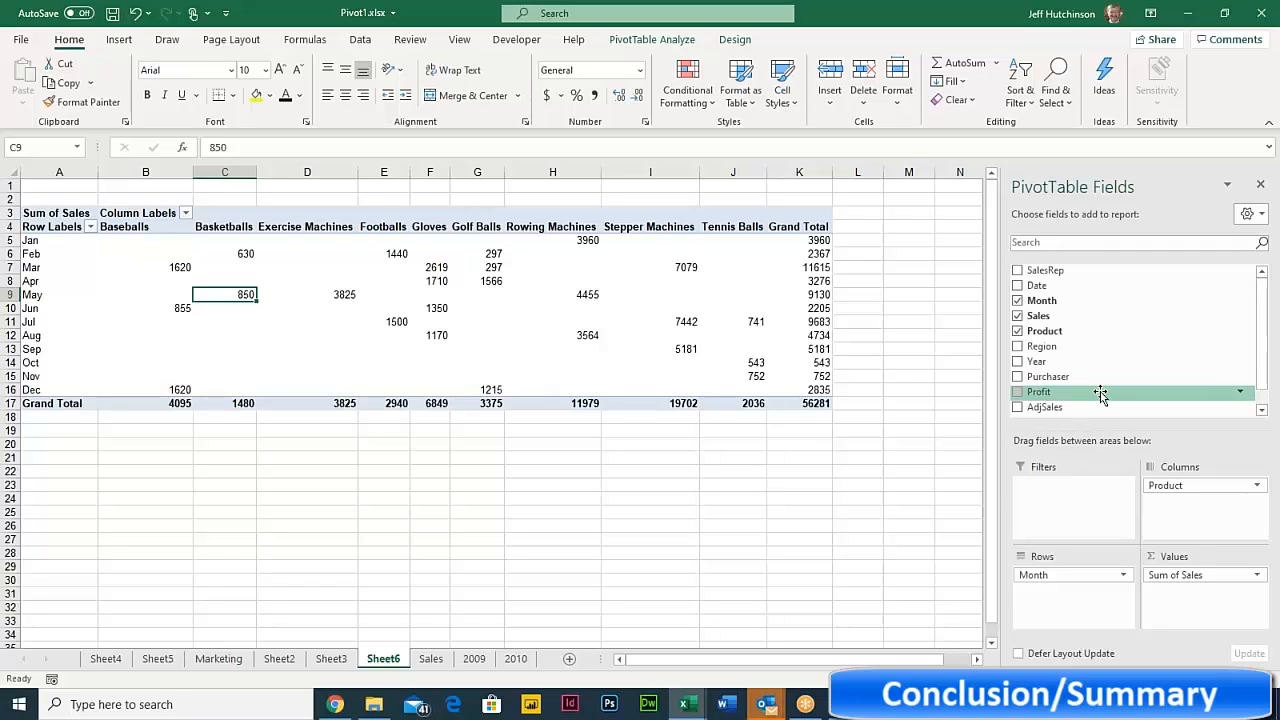
pyautogui.scroll(-1, 1100, 393)
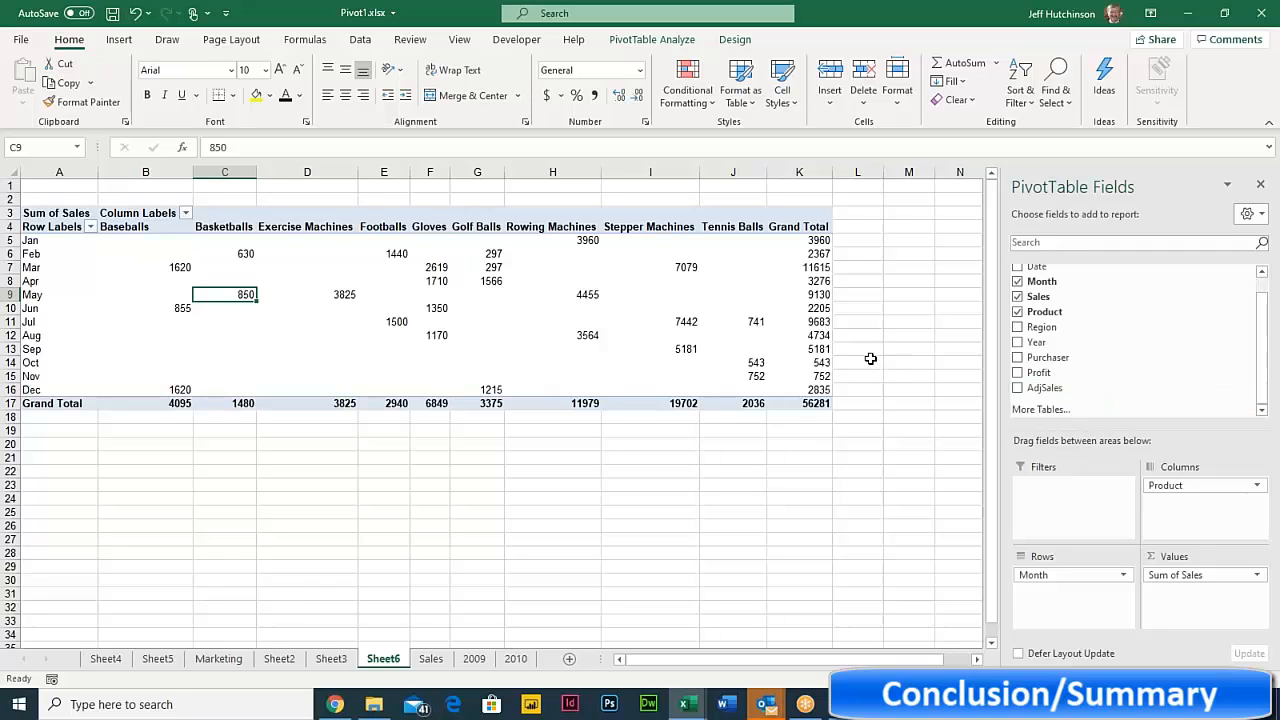
pyautogui.click(650, 42)
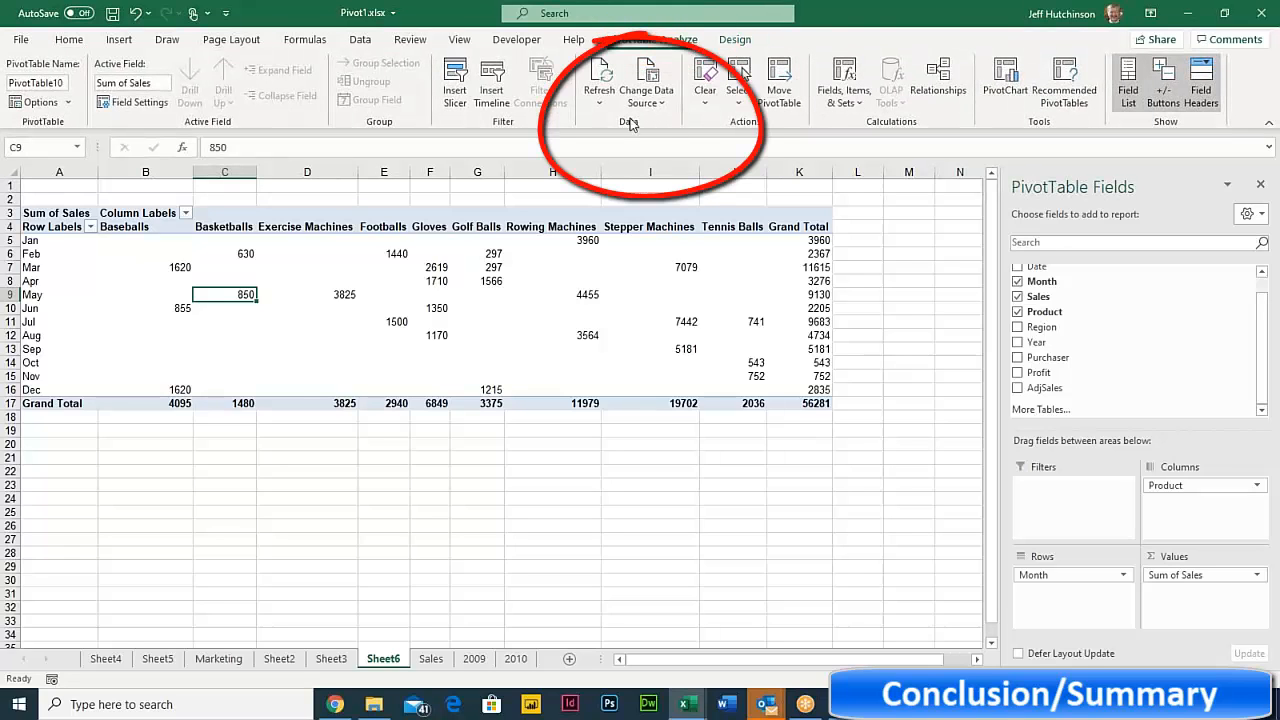
pyautogui.click(600, 100)
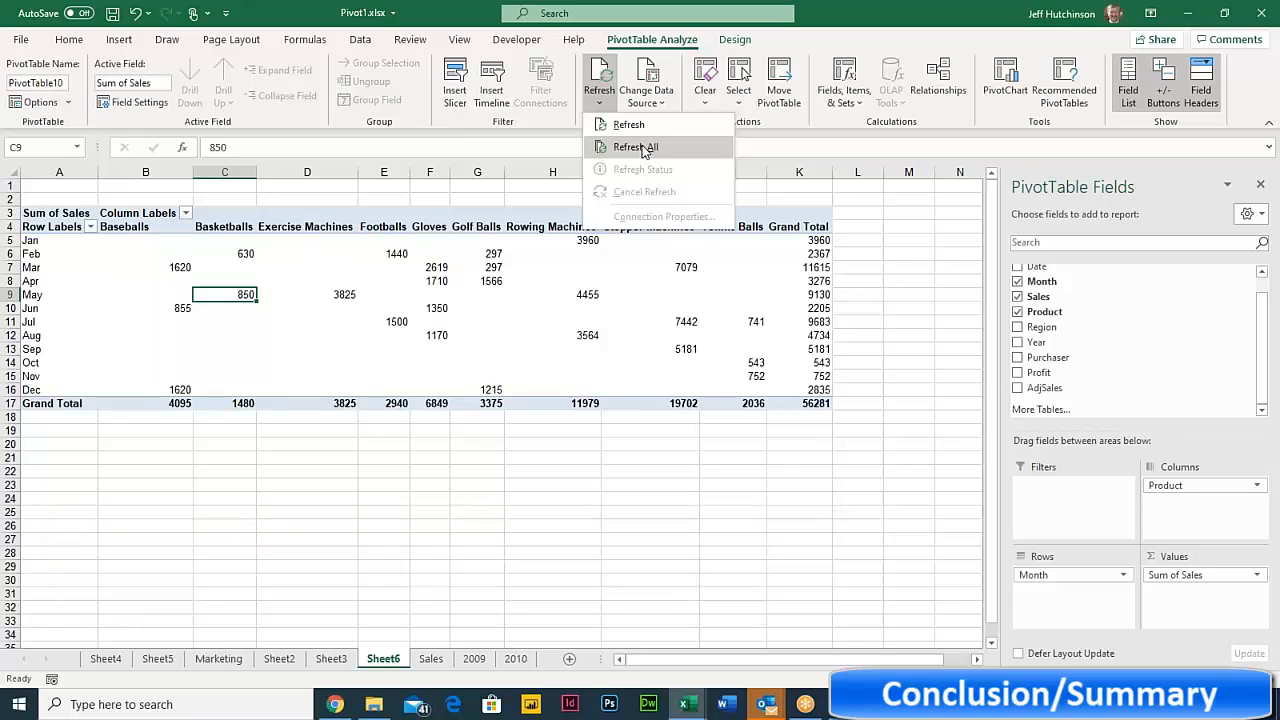
pyautogui.click(643, 150)
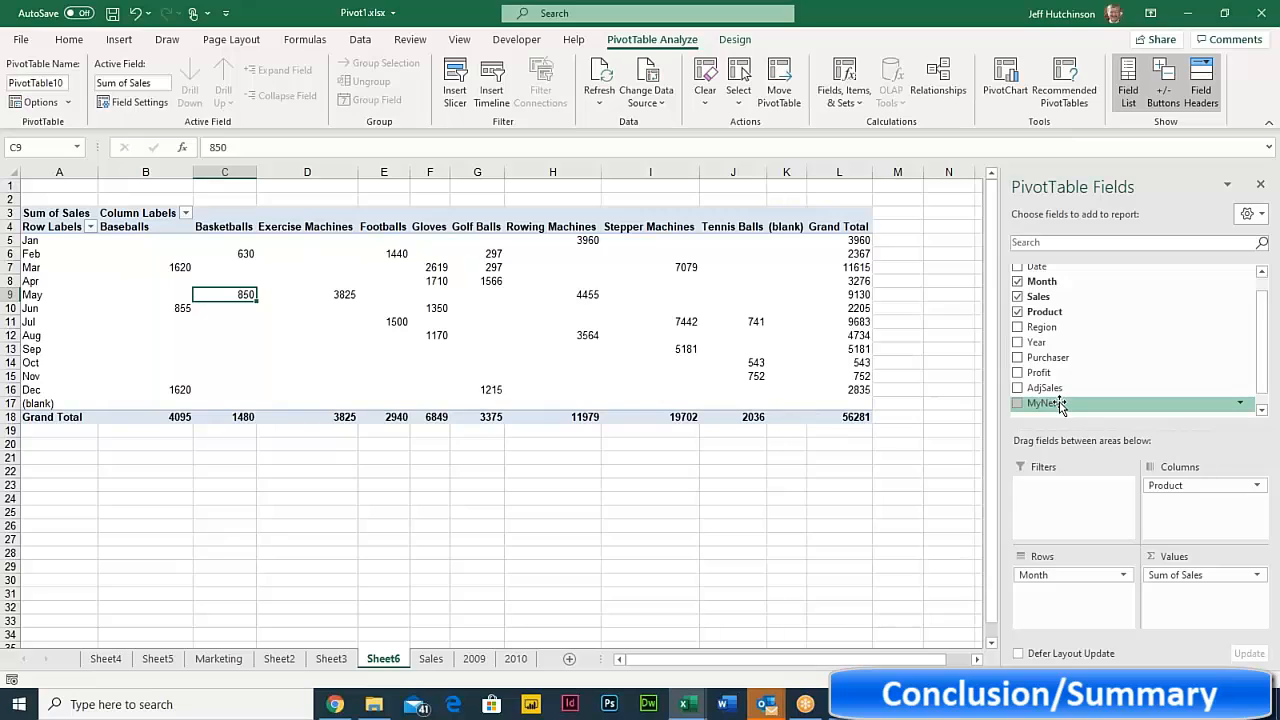